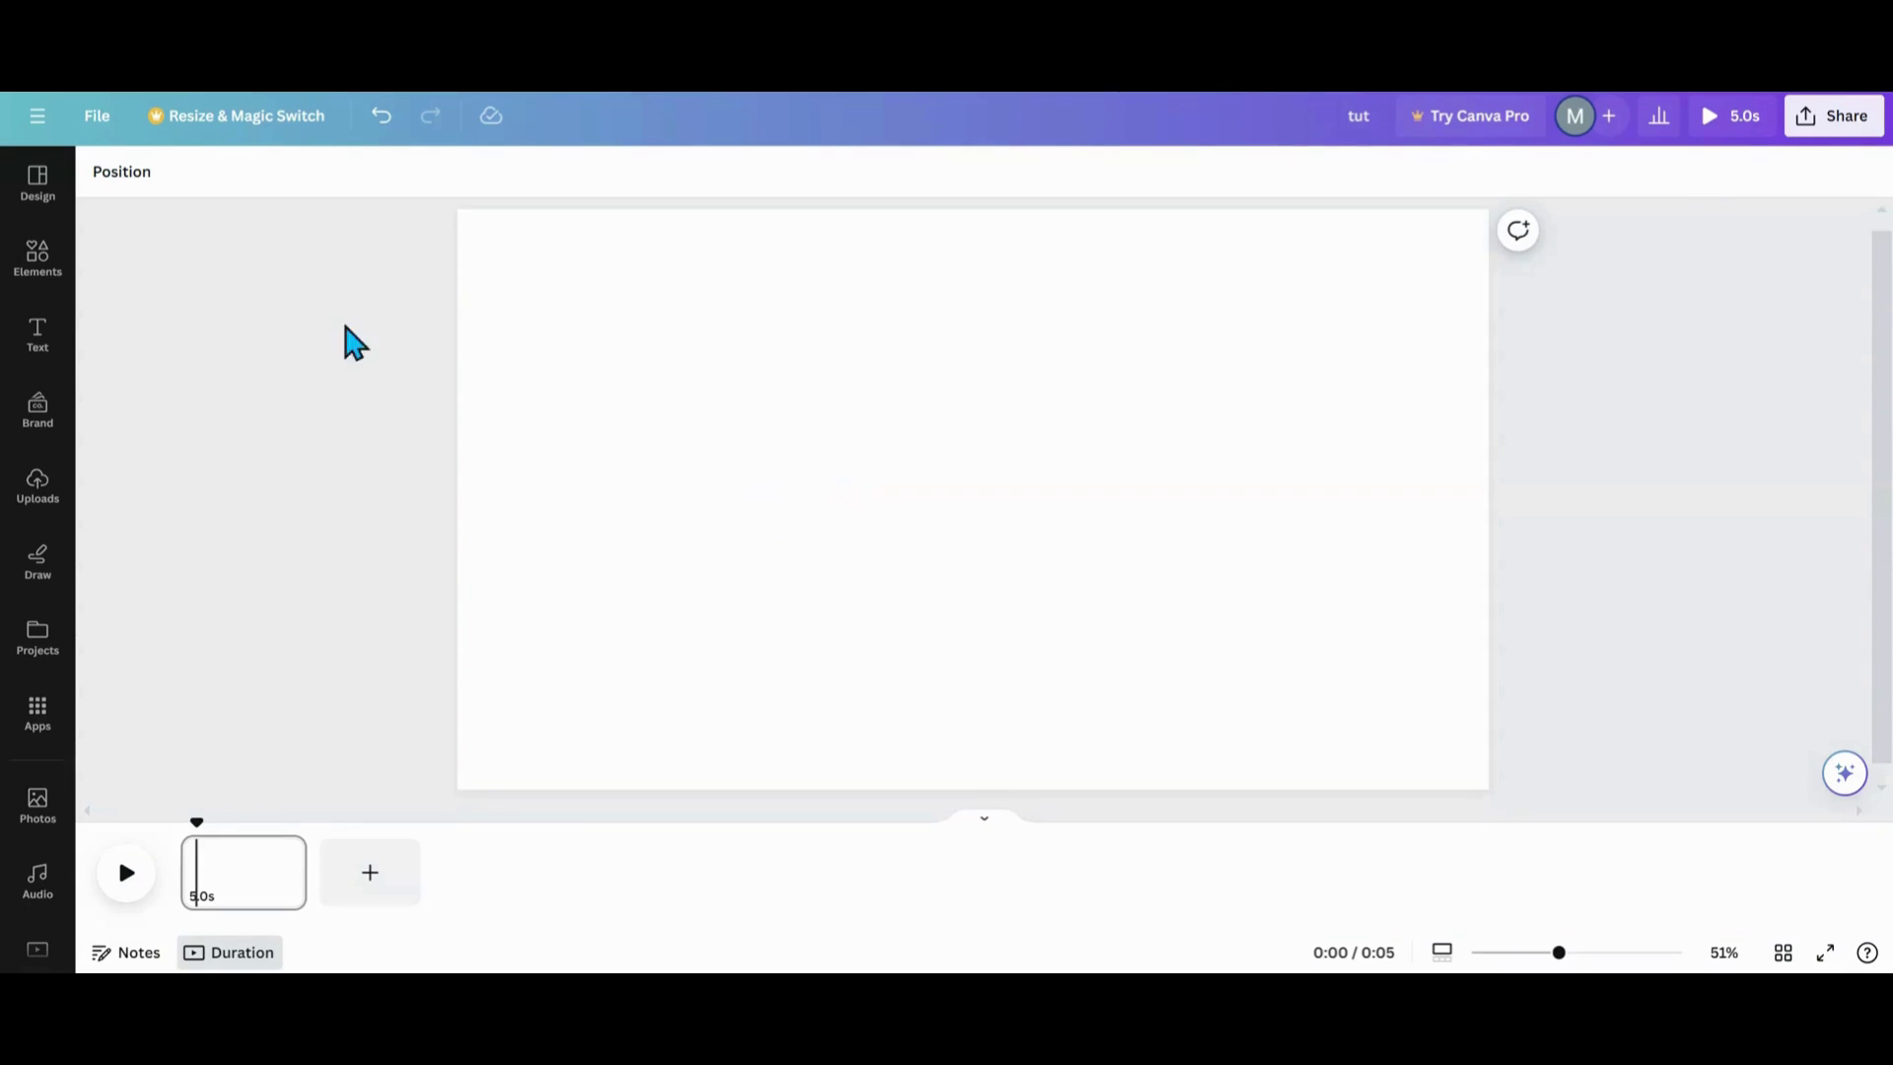
Add a square shape and place it in the left half of the page.
{"action": "left_click", "coordinate": [42, 285]}
{"action": "scroll", "coordinate": [245, 536], "scroll_direction": "down", "scroll_amount": 5}
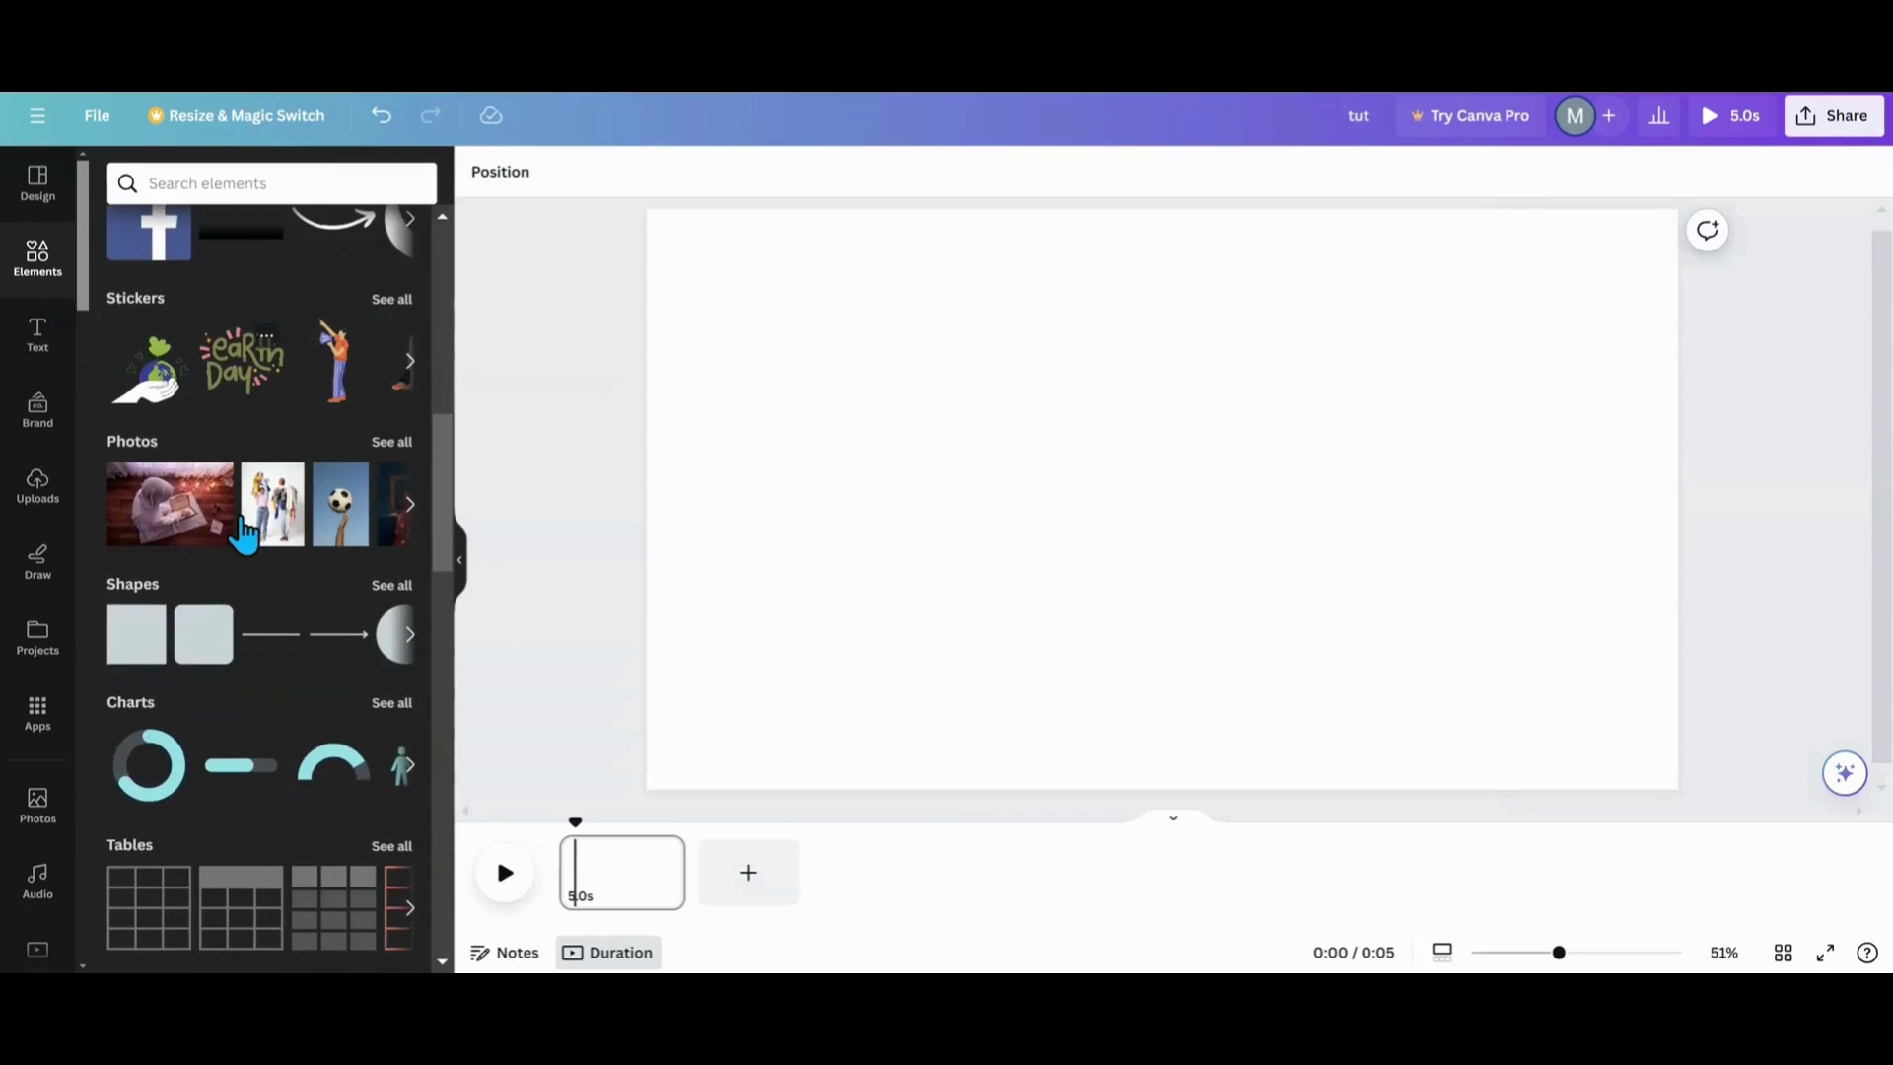
{"action": "left_click", "coordinate": [381, 589]}
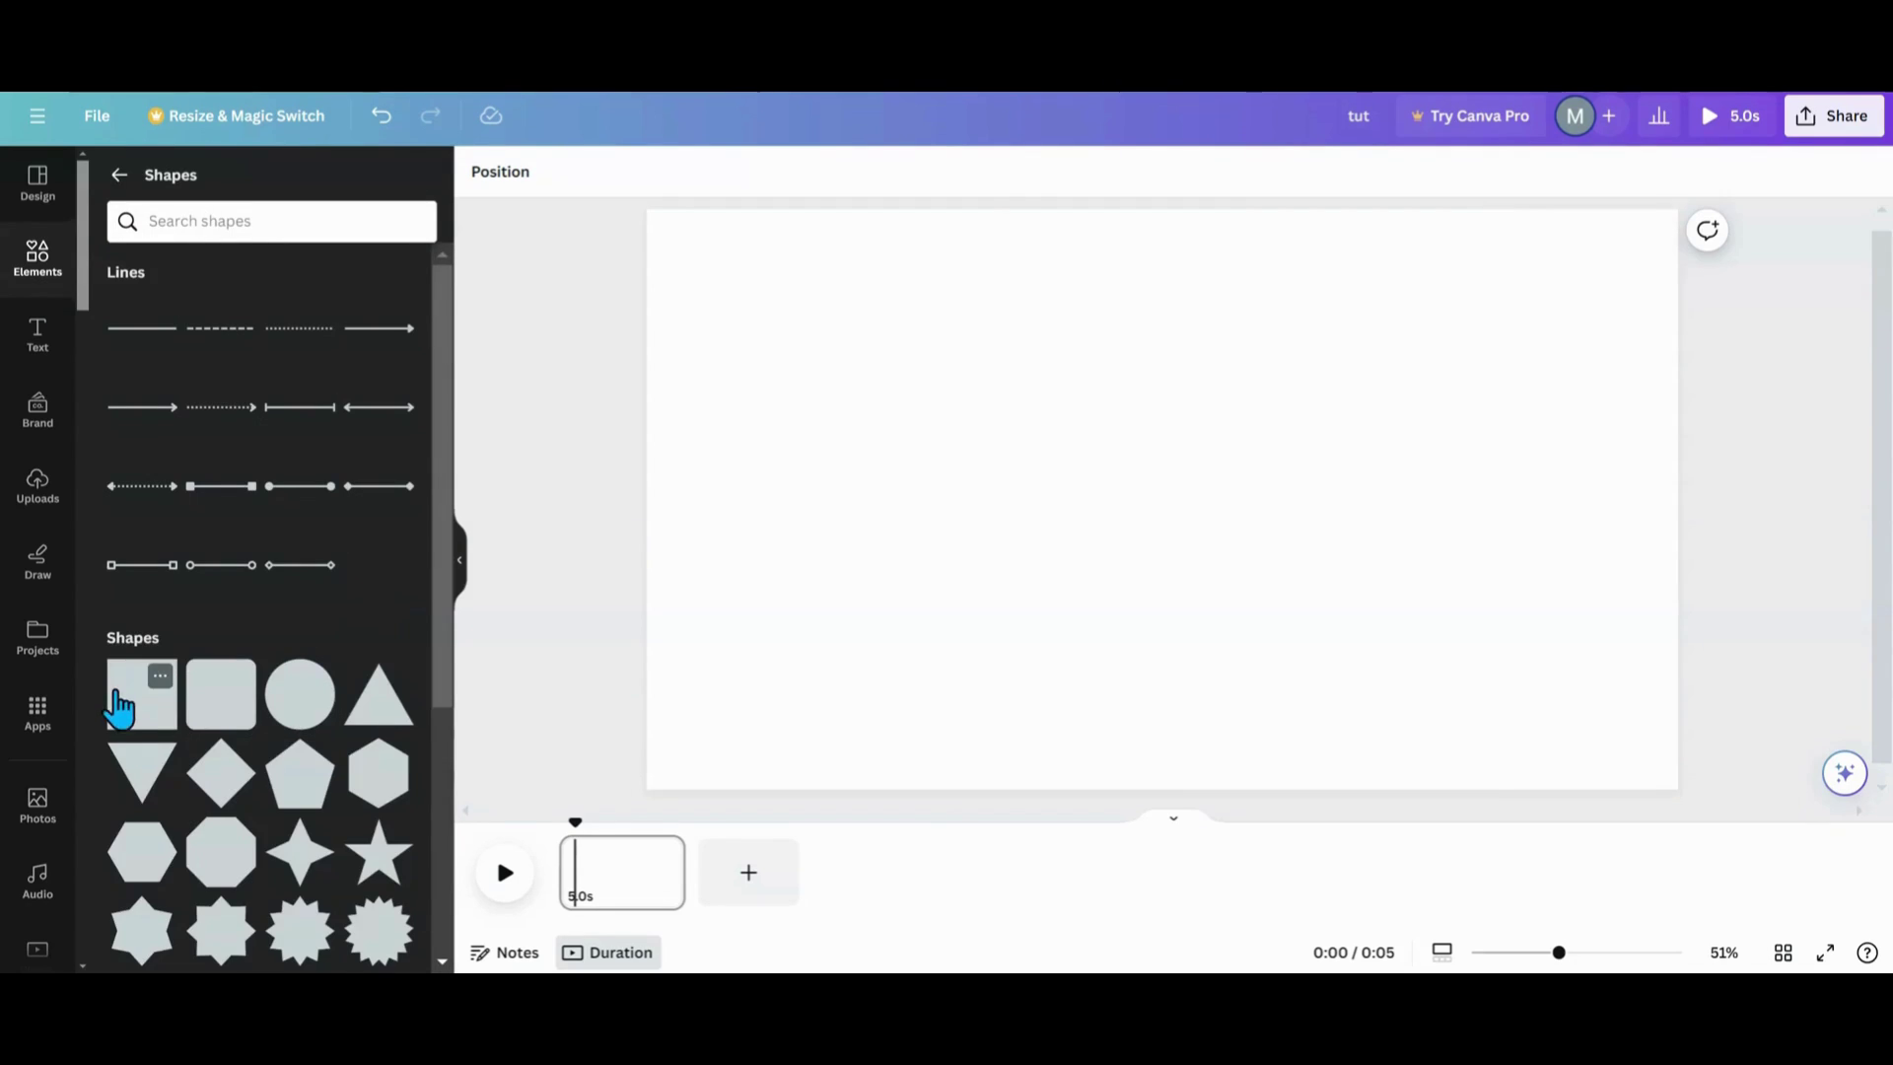
{"action": "left_click", "coordinate": [119, 708]}
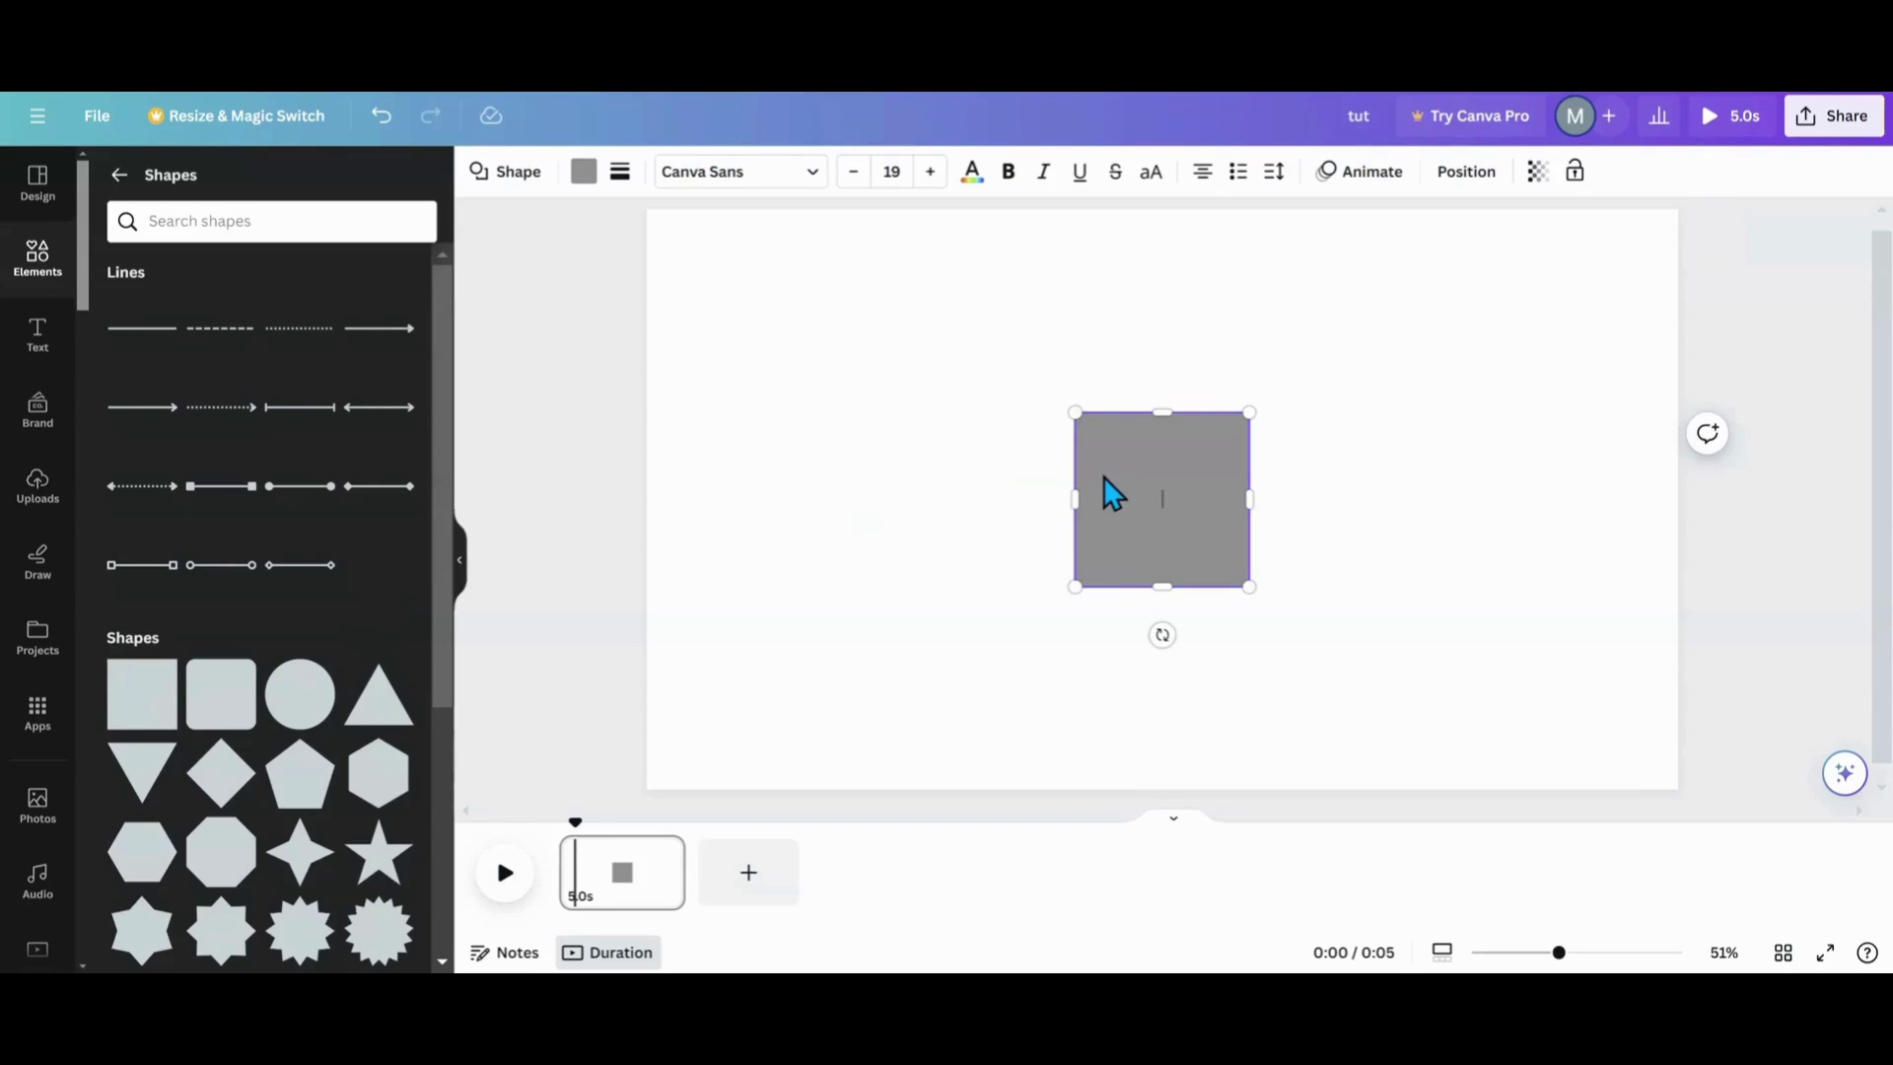
{"action": "left_click_drag", "start_coordinate": [1112, 493], "coordinate": [848, 434]}
Add a Trapezoid Up shape to the page beside the square.
{"action": "scroll", "coordinate": [268, 680], "scroll_direction": "down", "scroll_amount": 4}
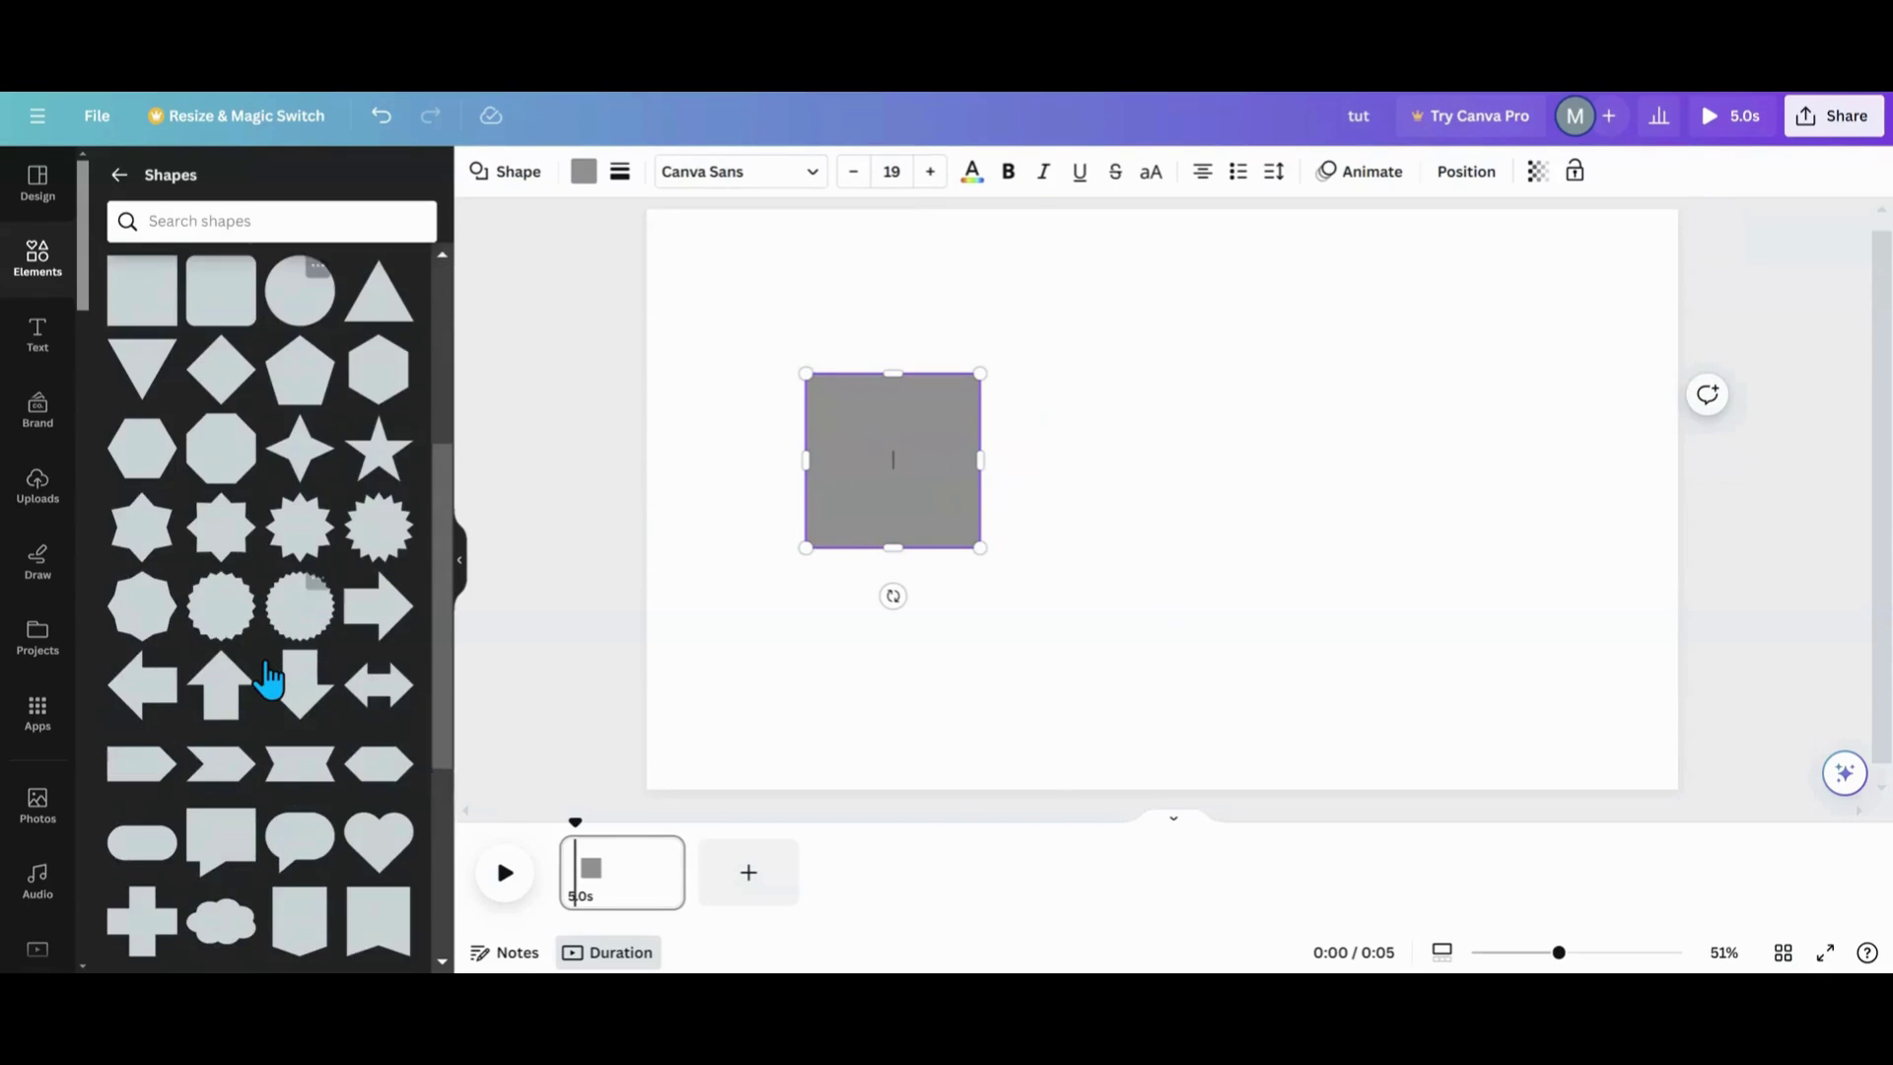
{"action": "scroll", "coordinate": [266, 683], "scroll_direction": "down", "scroll_amount": 3}
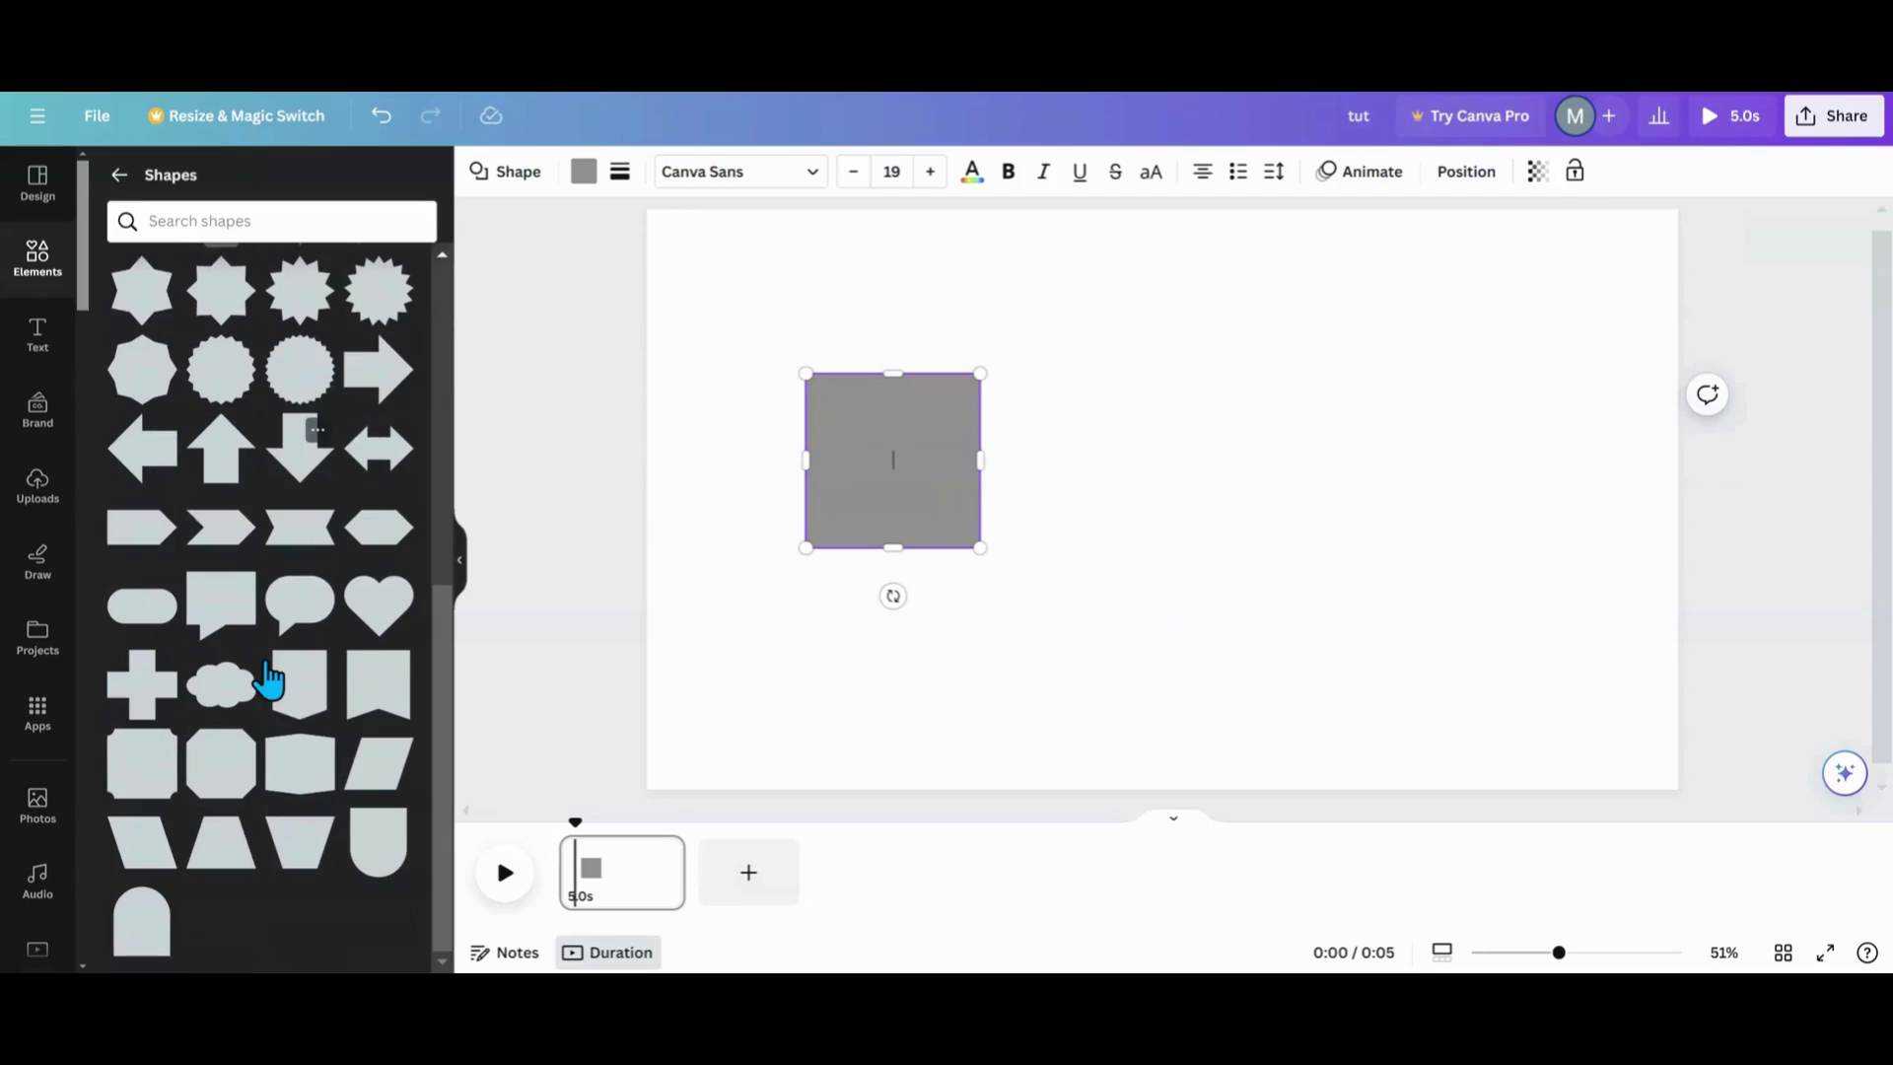
{"action": "left_click", "coordinate": [237, 825]}
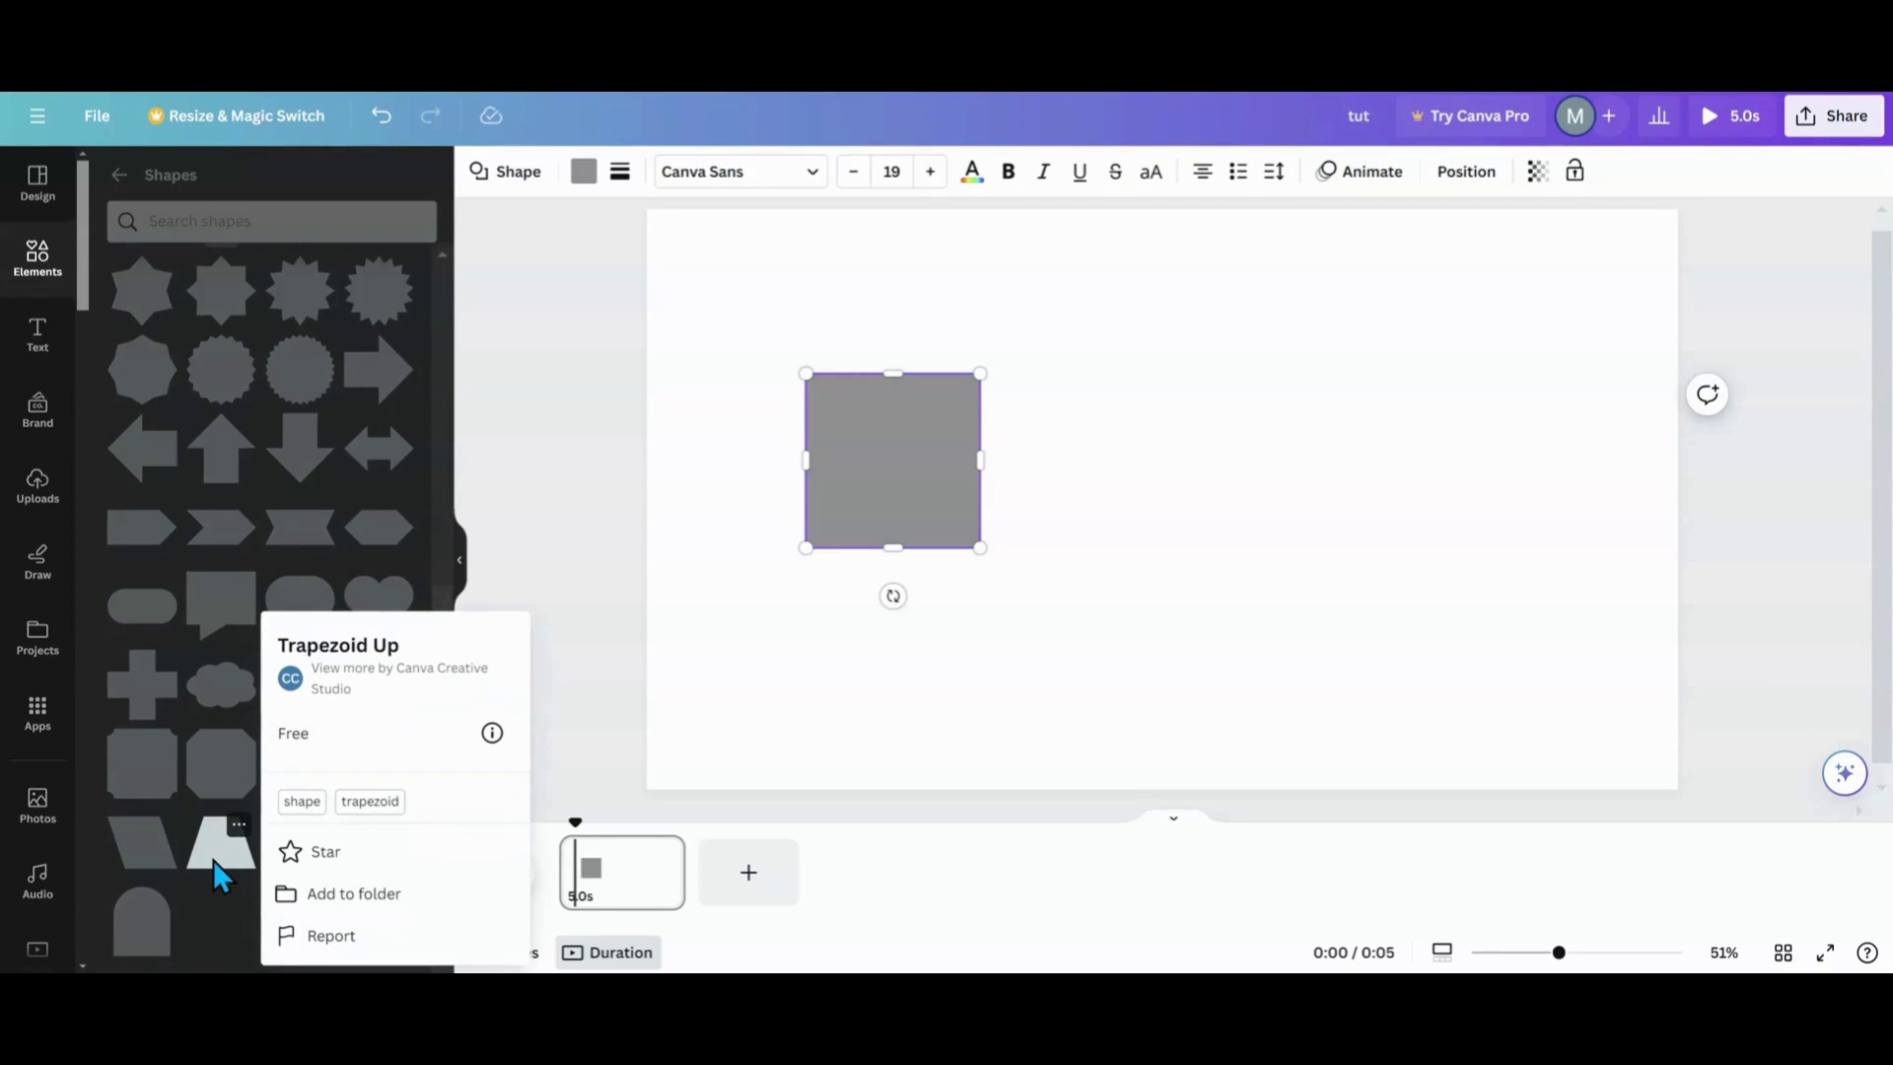
{"action": "left_click", "coordinate": [213, 859]}
{"action": "left_click", "coordinate": [215, 868]}
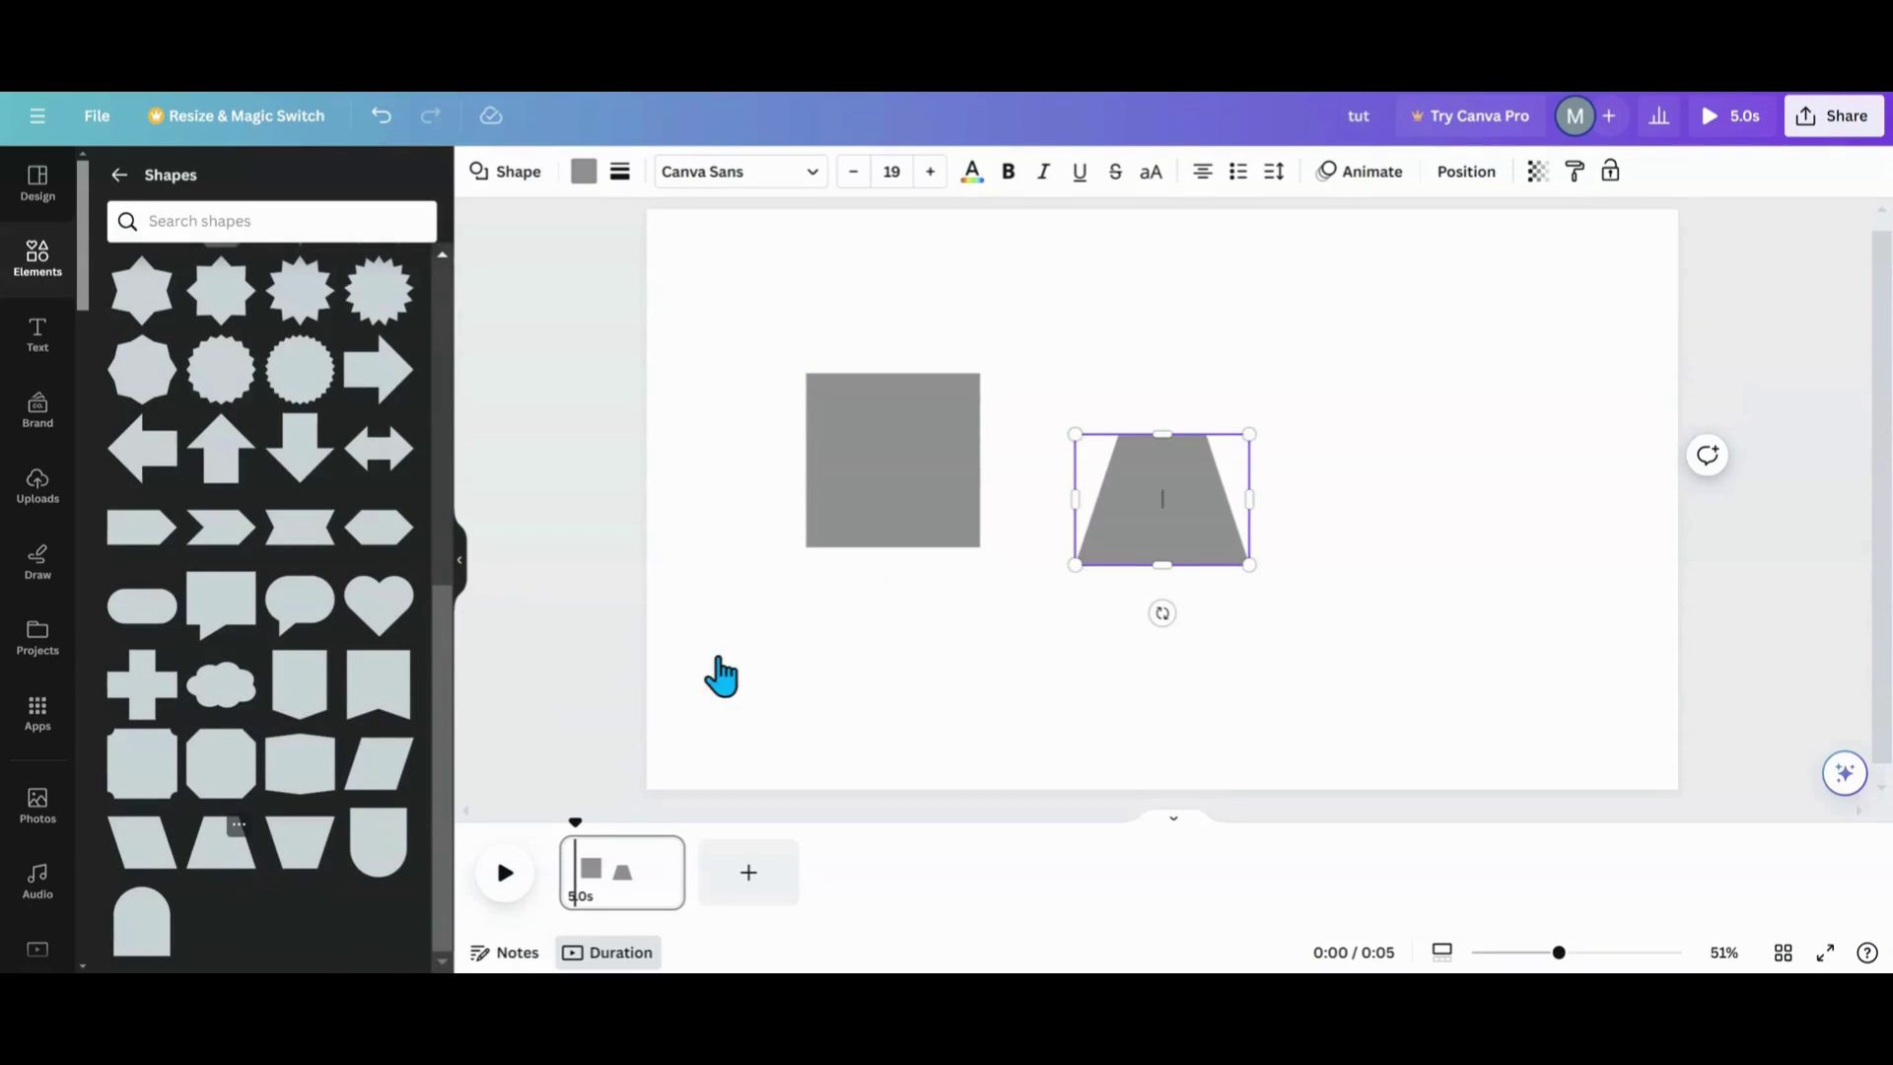
{"action": "left_click", "coordinate": [991, 605]}
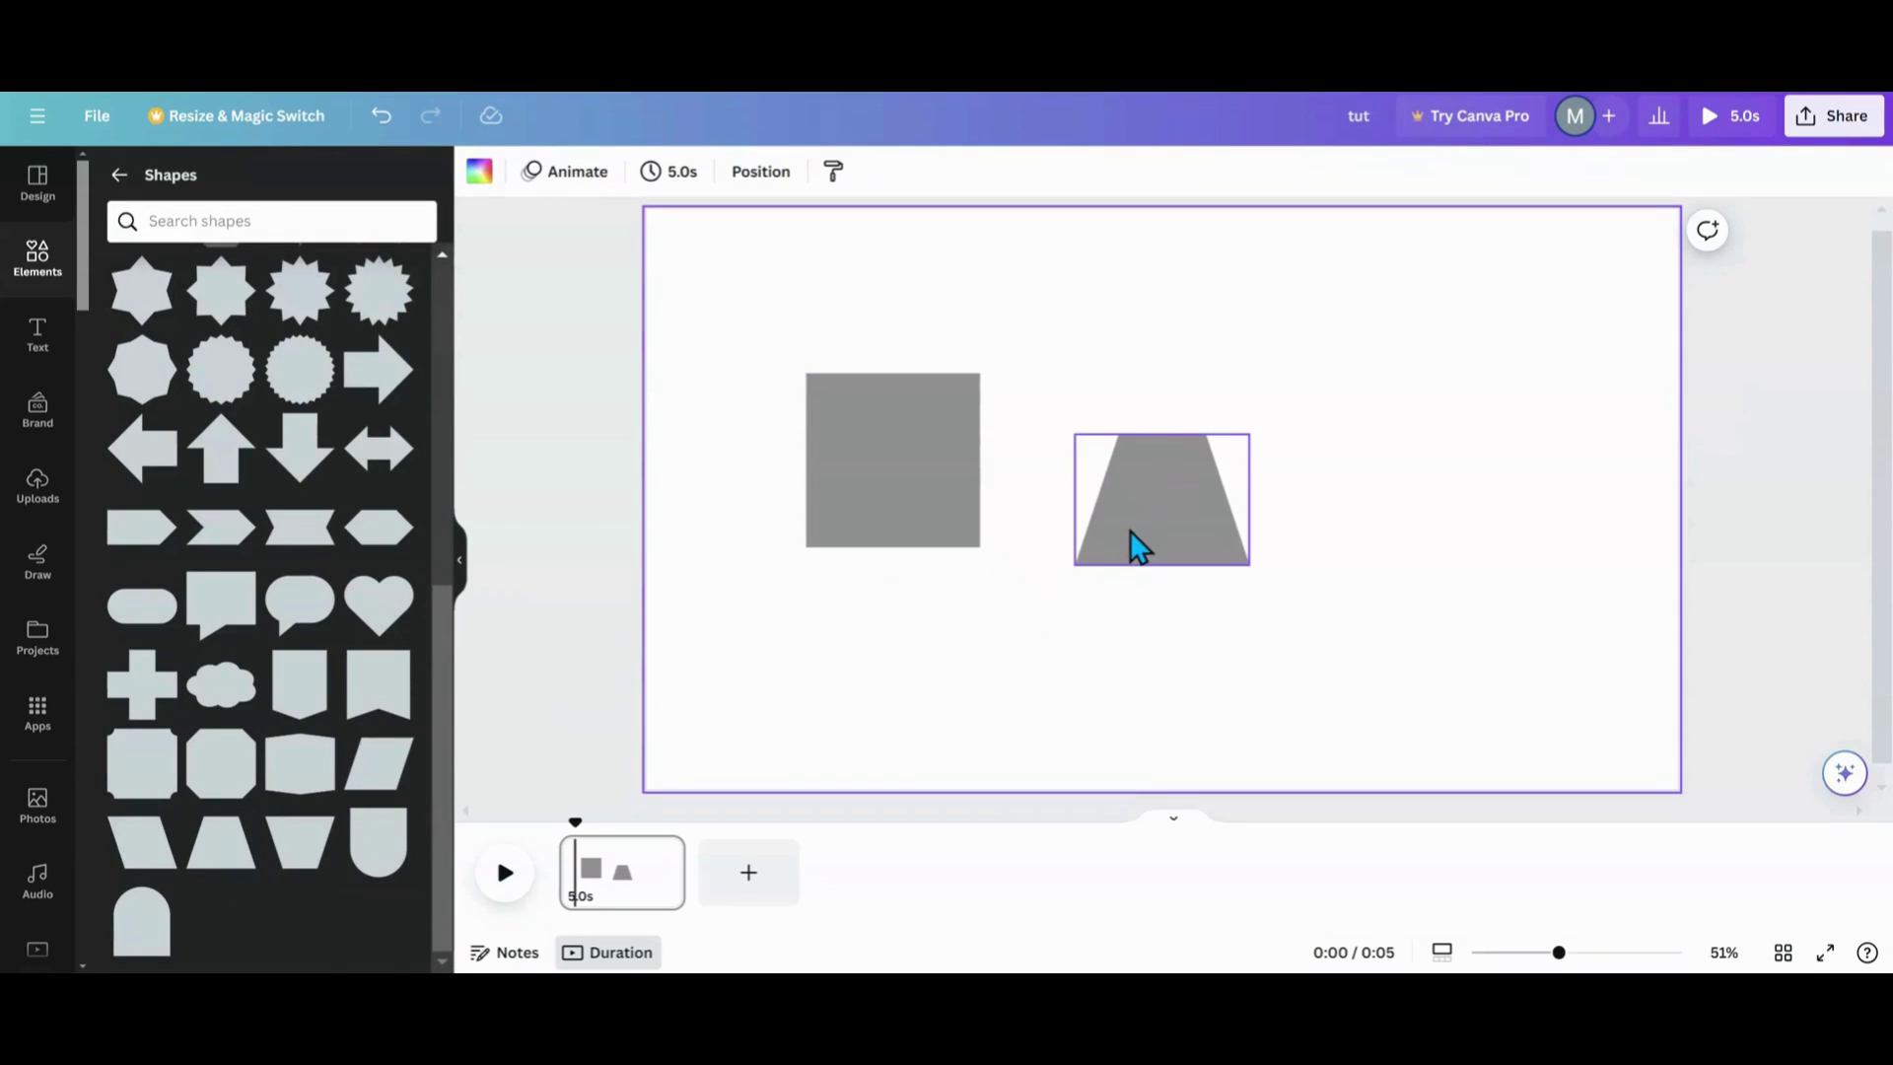
Space the two shapes apart, with the square lower on the page and the trapezoid level beside it.
{"action": "left_click_drag", "start_coordinate": [1131, 541], "coordinate": [1203, 529]}
{"action": "left_click_drag", "start_coordinate": [893, 483], "coordinate": [931, 569]}
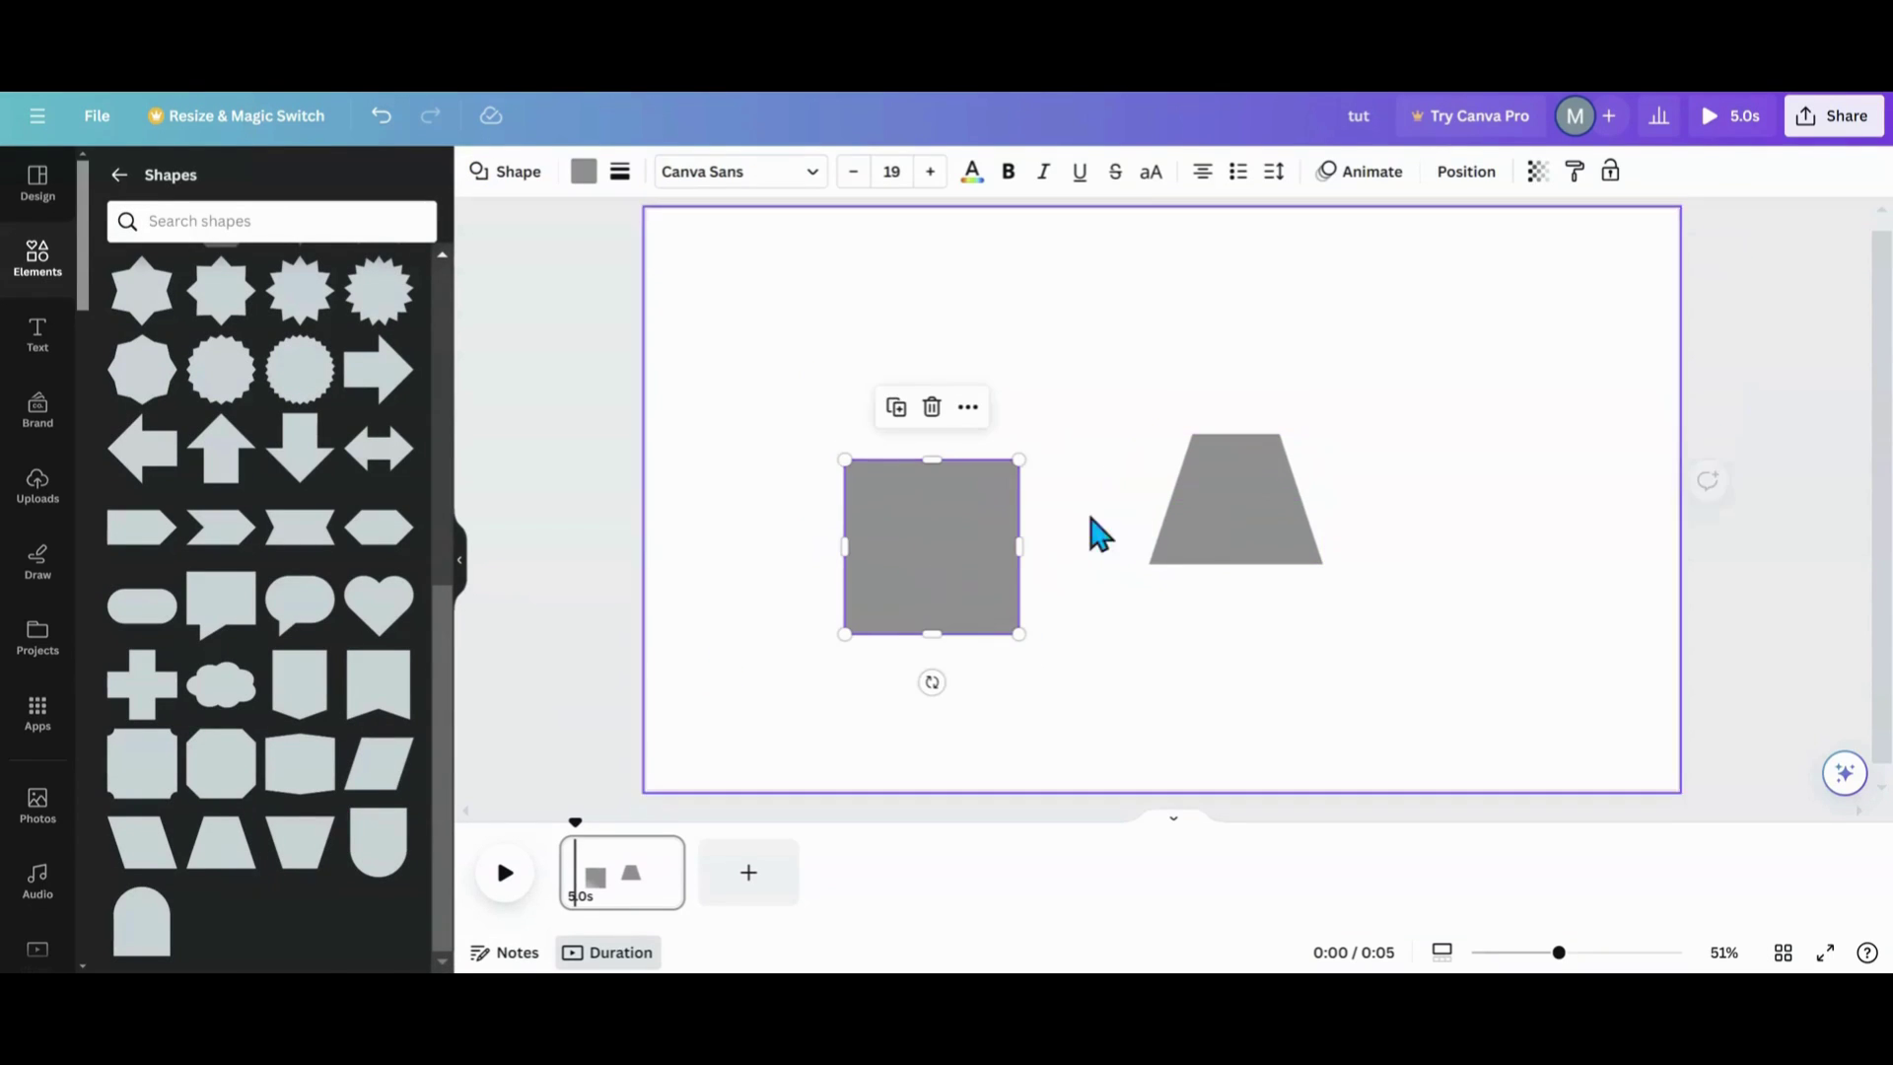
{"action": "left_click", "coordinate": [1258, 516]}
{"action": "mouse_move", "coordinate": [1259, 515]}
{"action": "left_mouse_down"}
{"action": "mouse_move", "coordinate": [1225, 507]}
{"action": "mouse_move", "coordinate": [1245, 549]}
{"action": "left_mouse_up"}
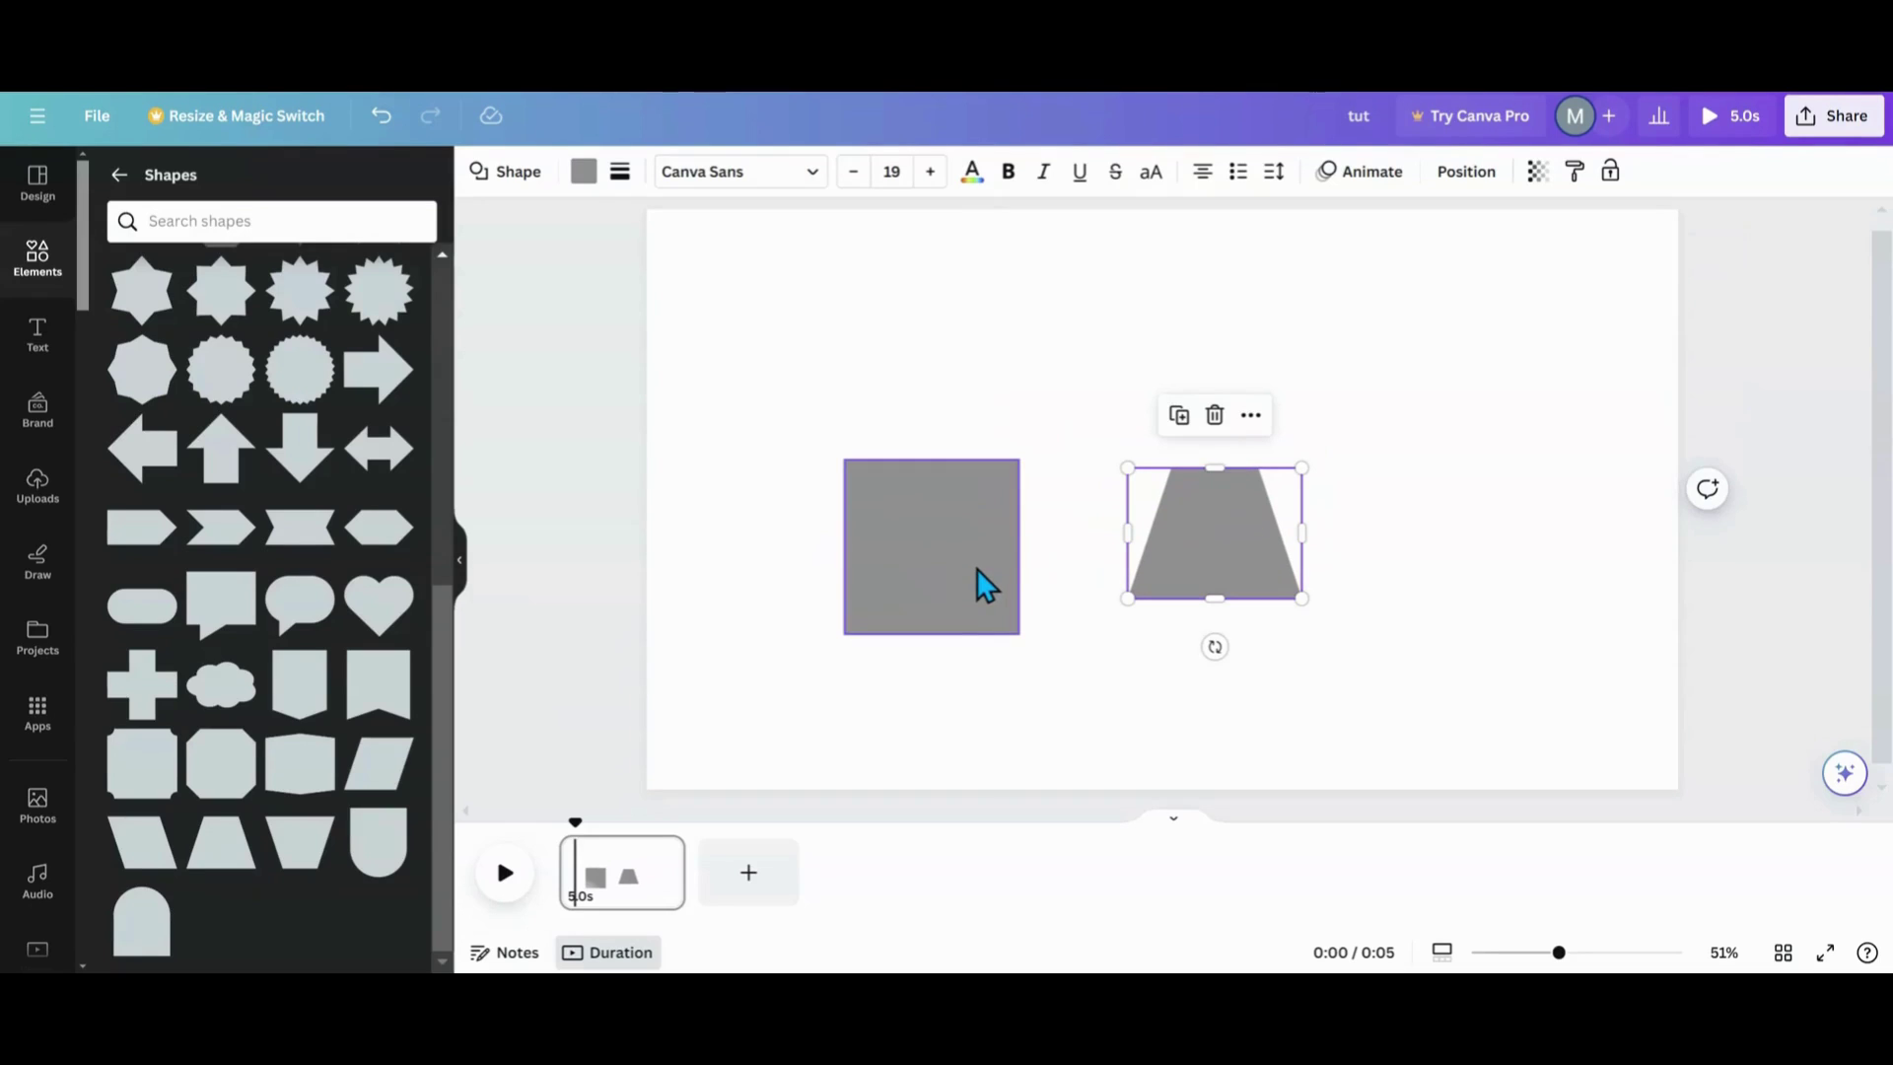
Place a copy of the square directly above the trapezoid and shift the left square slightly up.
{"action": "left_click_drag", "start_coordinate": [980, 582], "coordinate": [1213, 372]}
{"action": "left_click", "coordinate": [842, 385]}
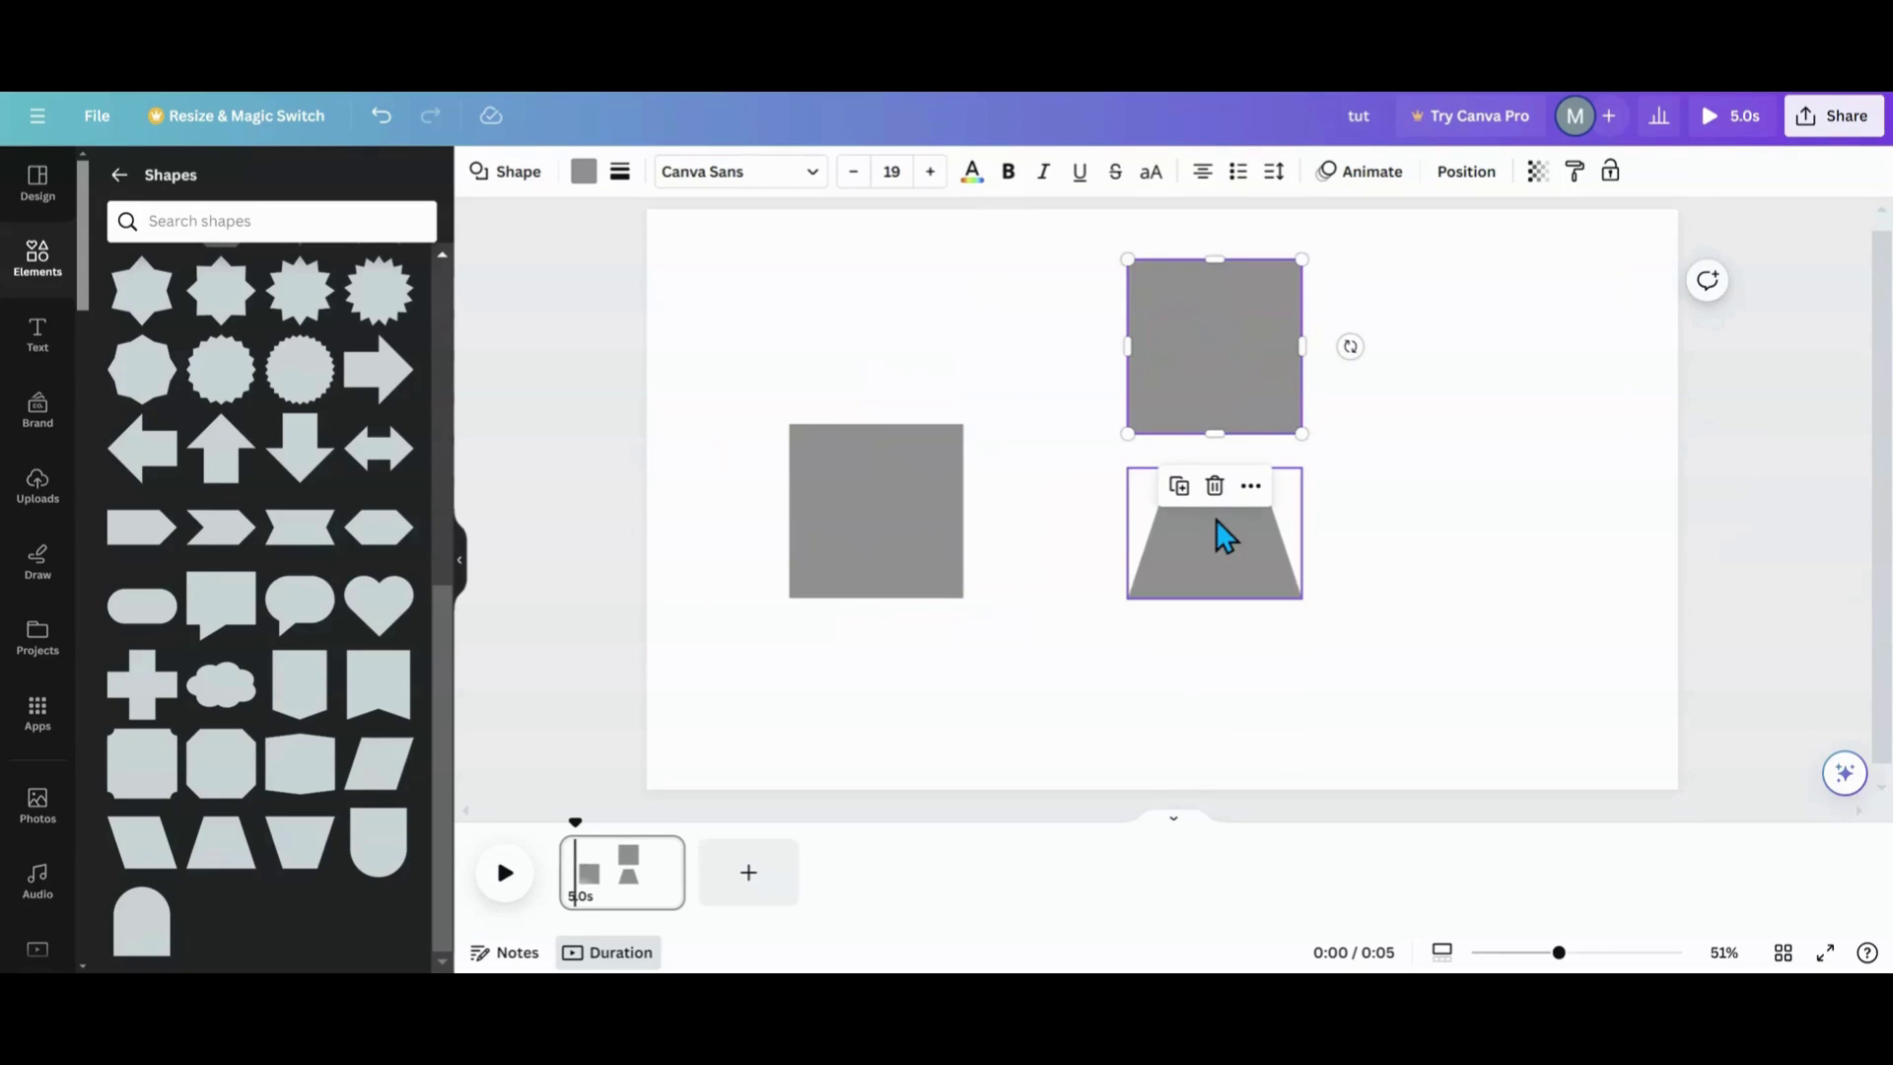
{"action": "left_click_drag", "start_coordinate": [855, 562], "coordinate": [850, 471]}
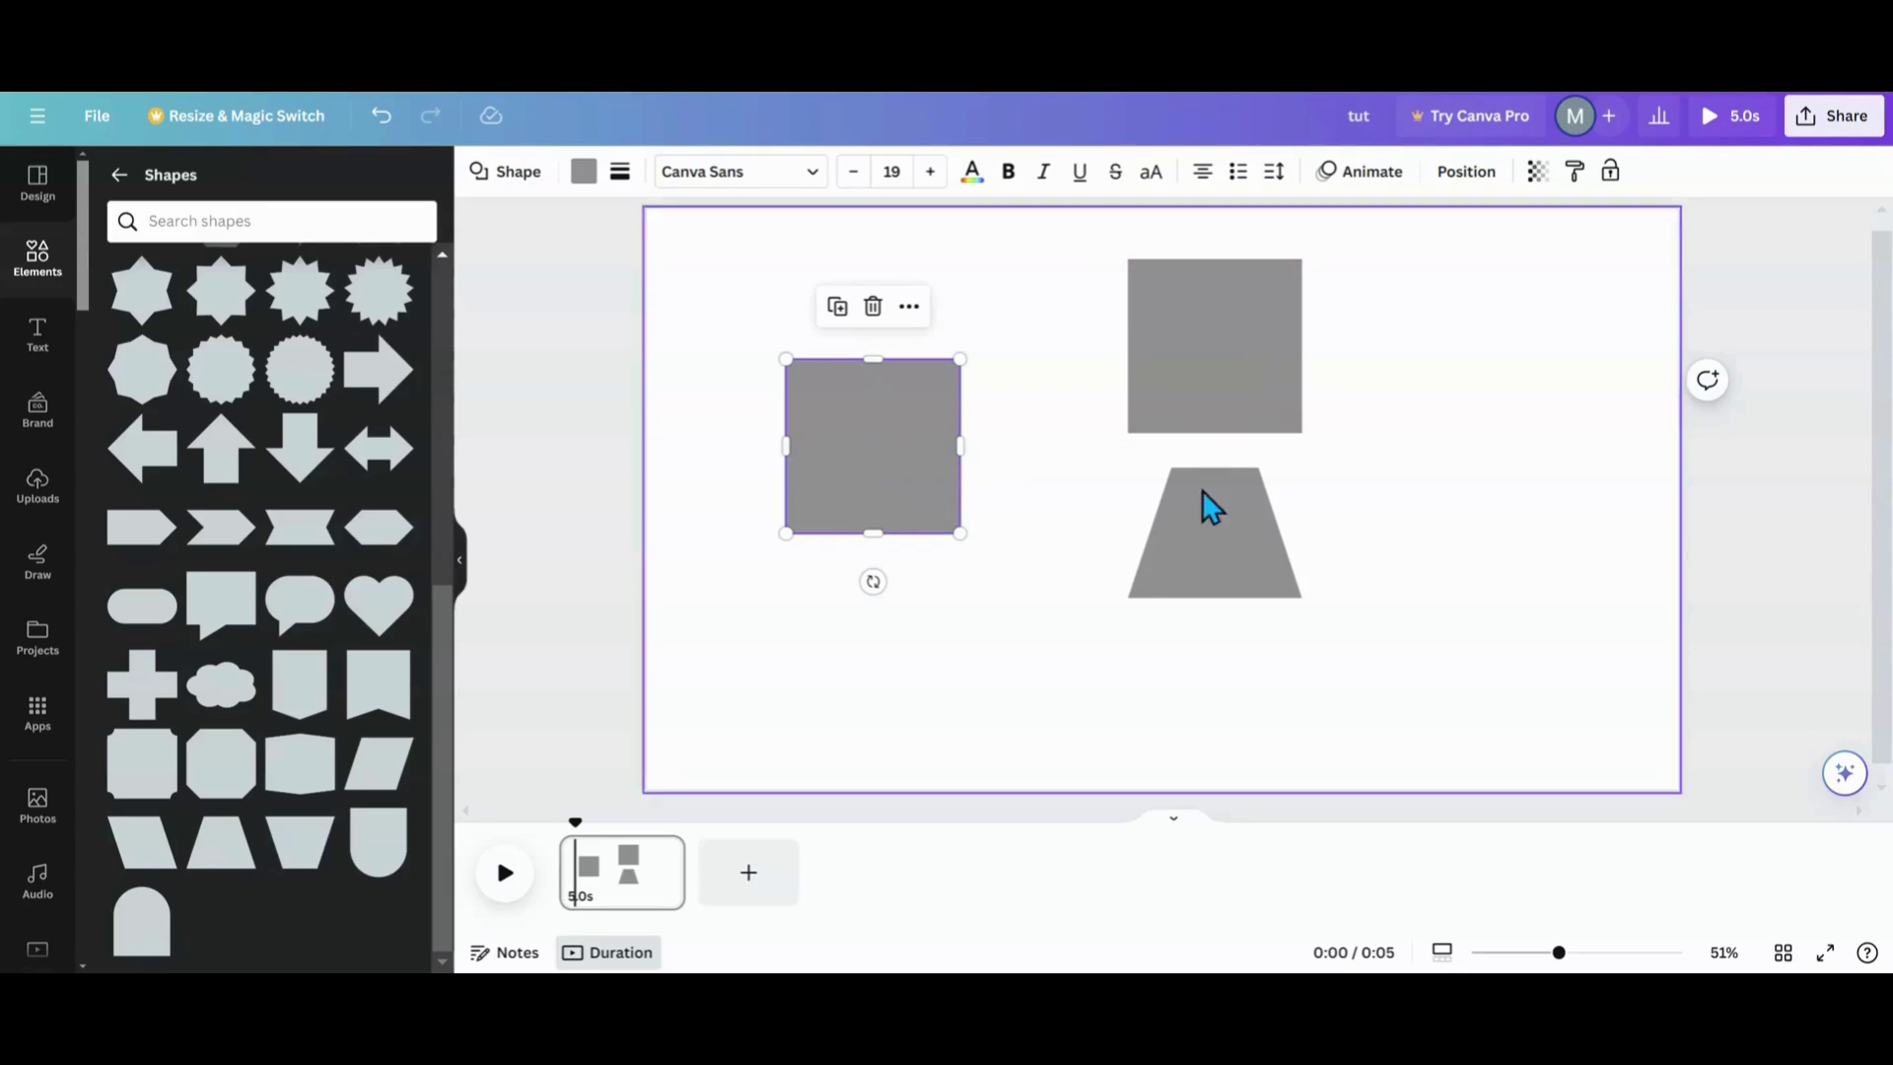
{"action": "left_click", "coordinate": [463, 578]}
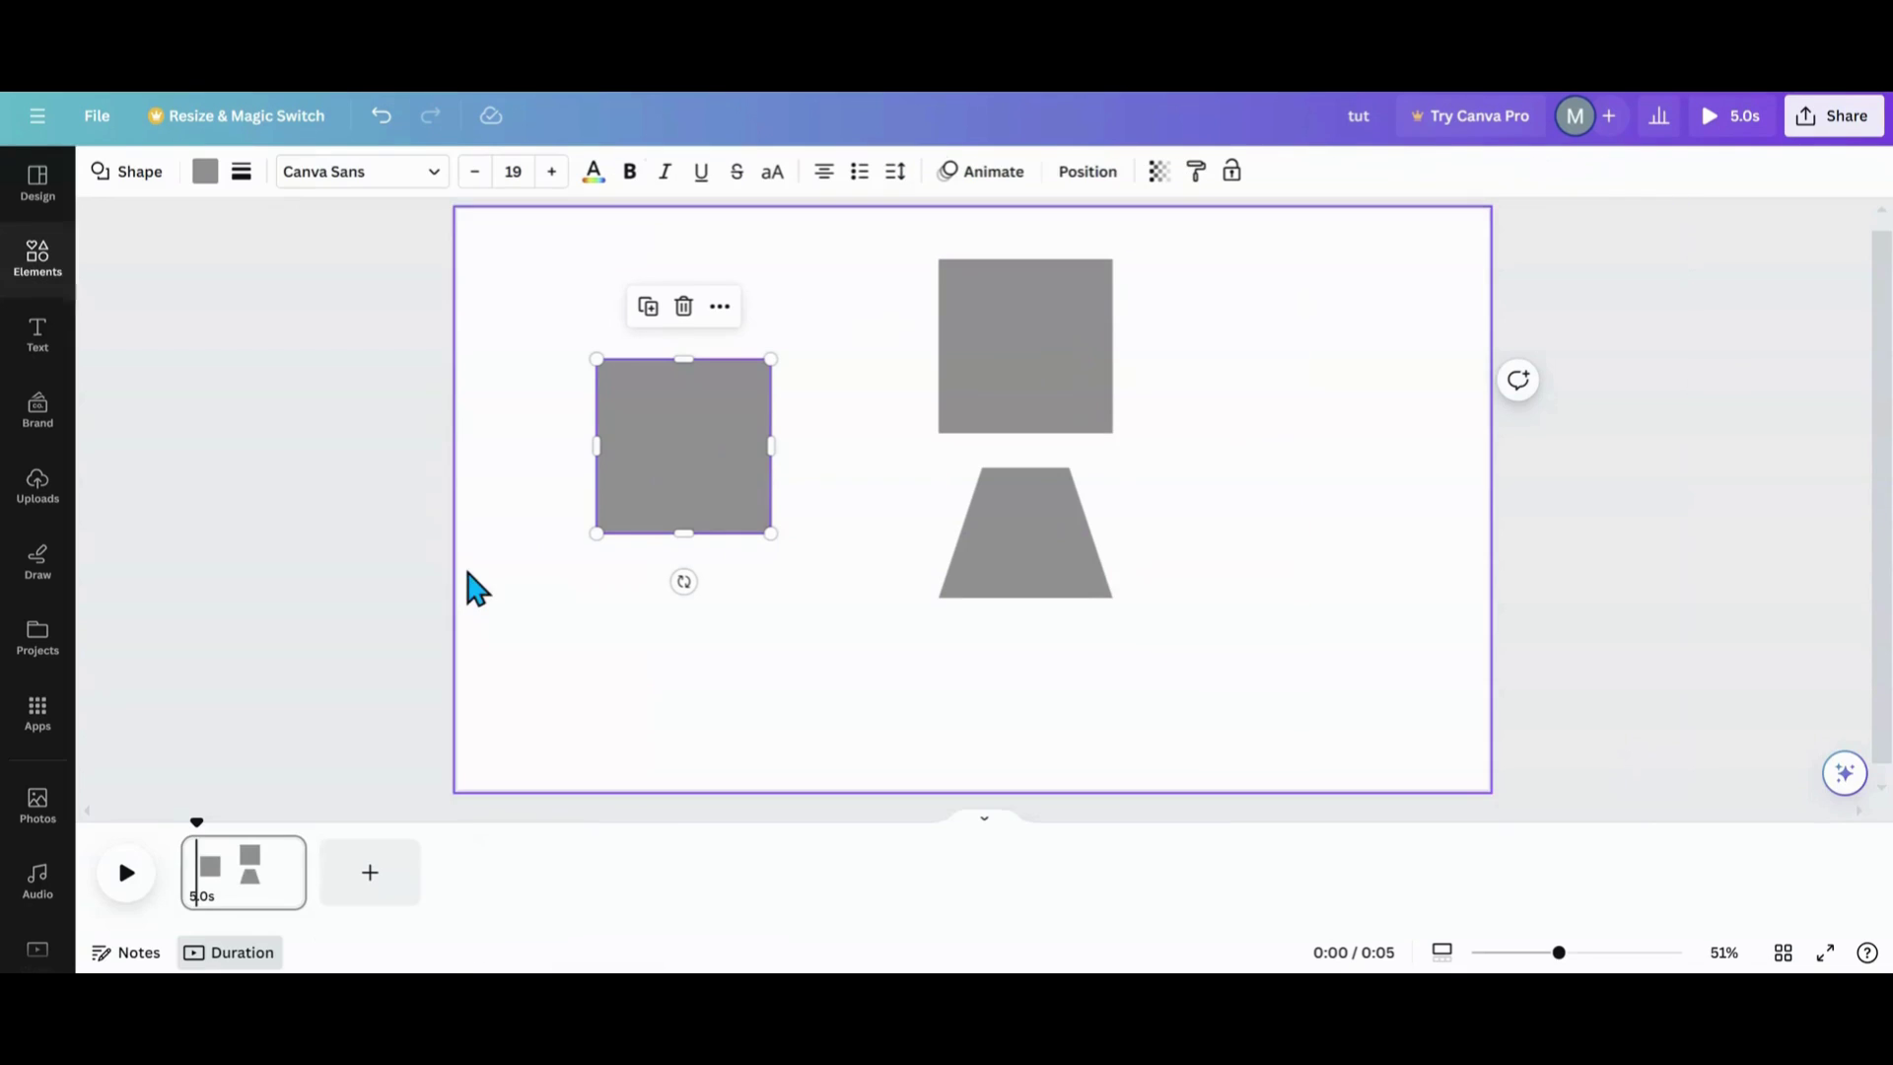
Duplicate the square above the trapezoid and place the copy in the page's upper-right corner.
{"action": "left_click", "coordinate": [1032, 370]}
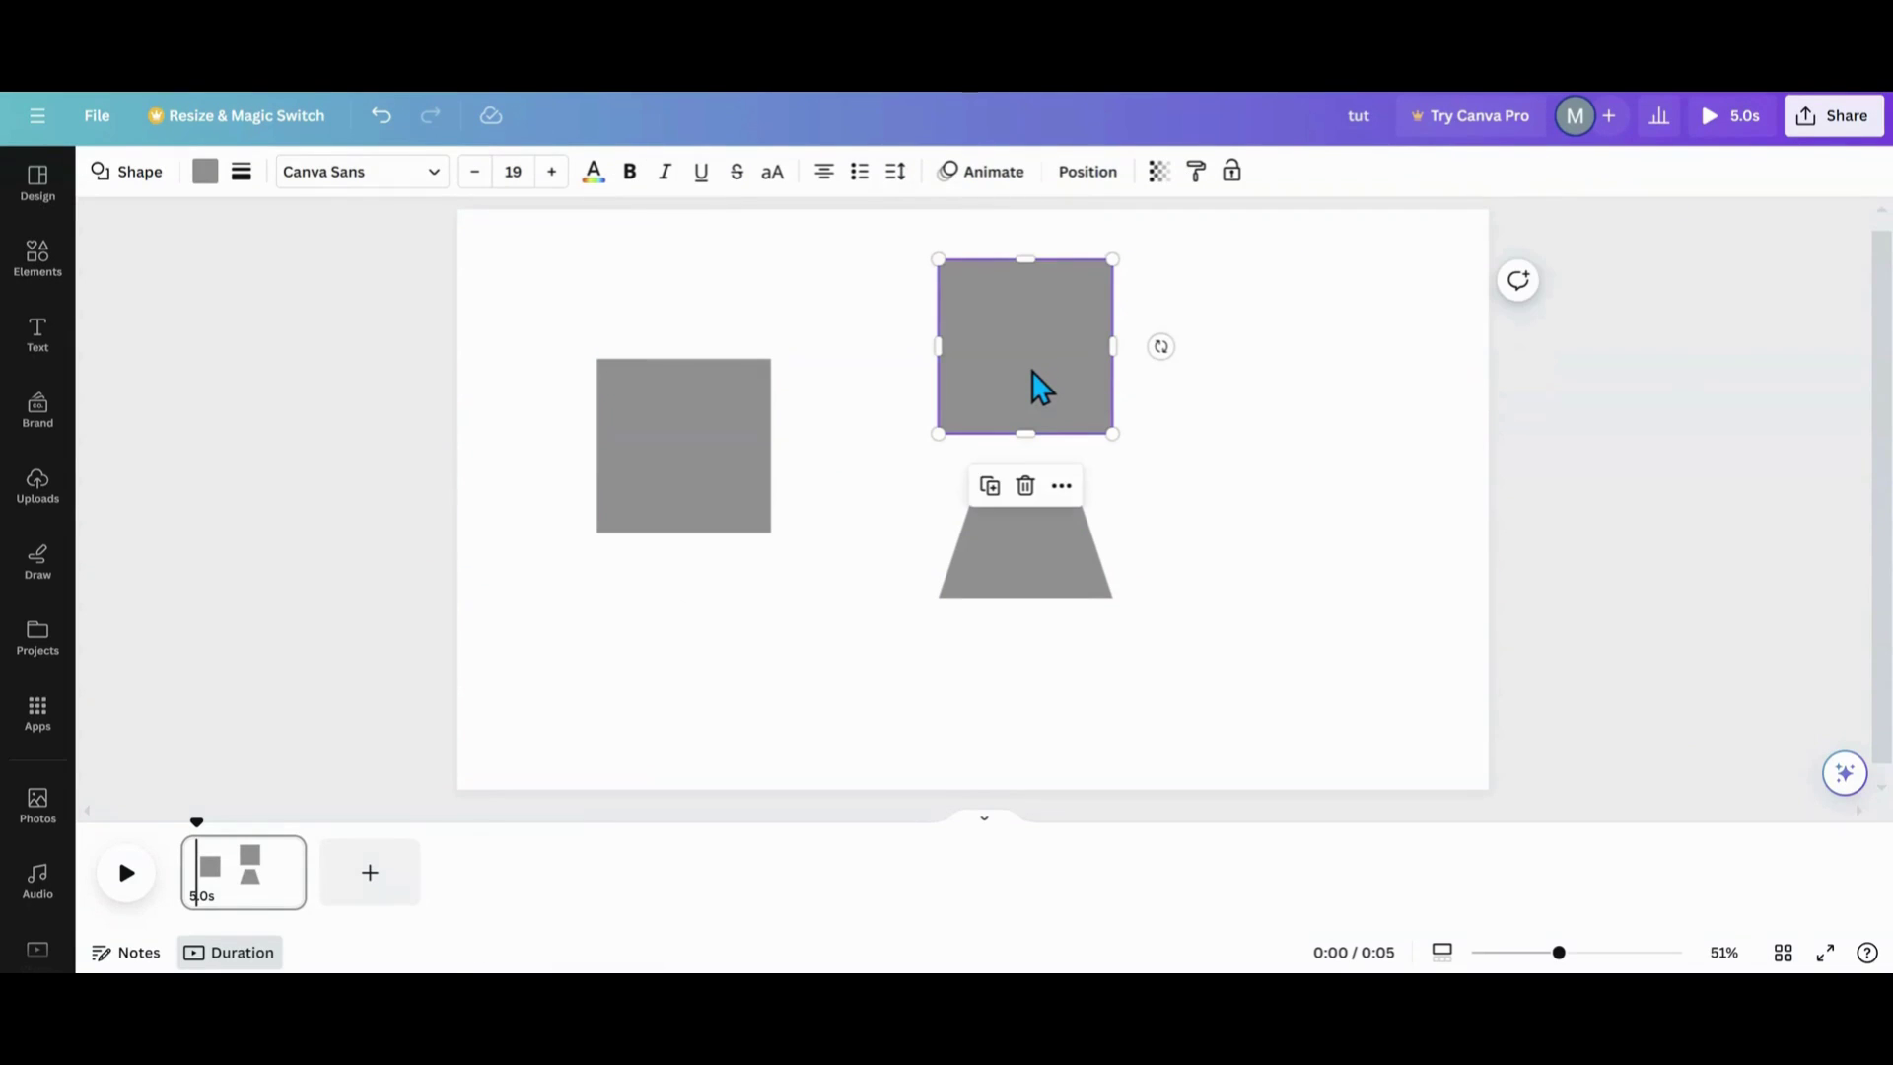
{"action": "left_click", "coordinate": [990, 486]}
{"action": "left_click_drag", "start_coordinate": [1013, 345], "coordinate": [1354, 322]}
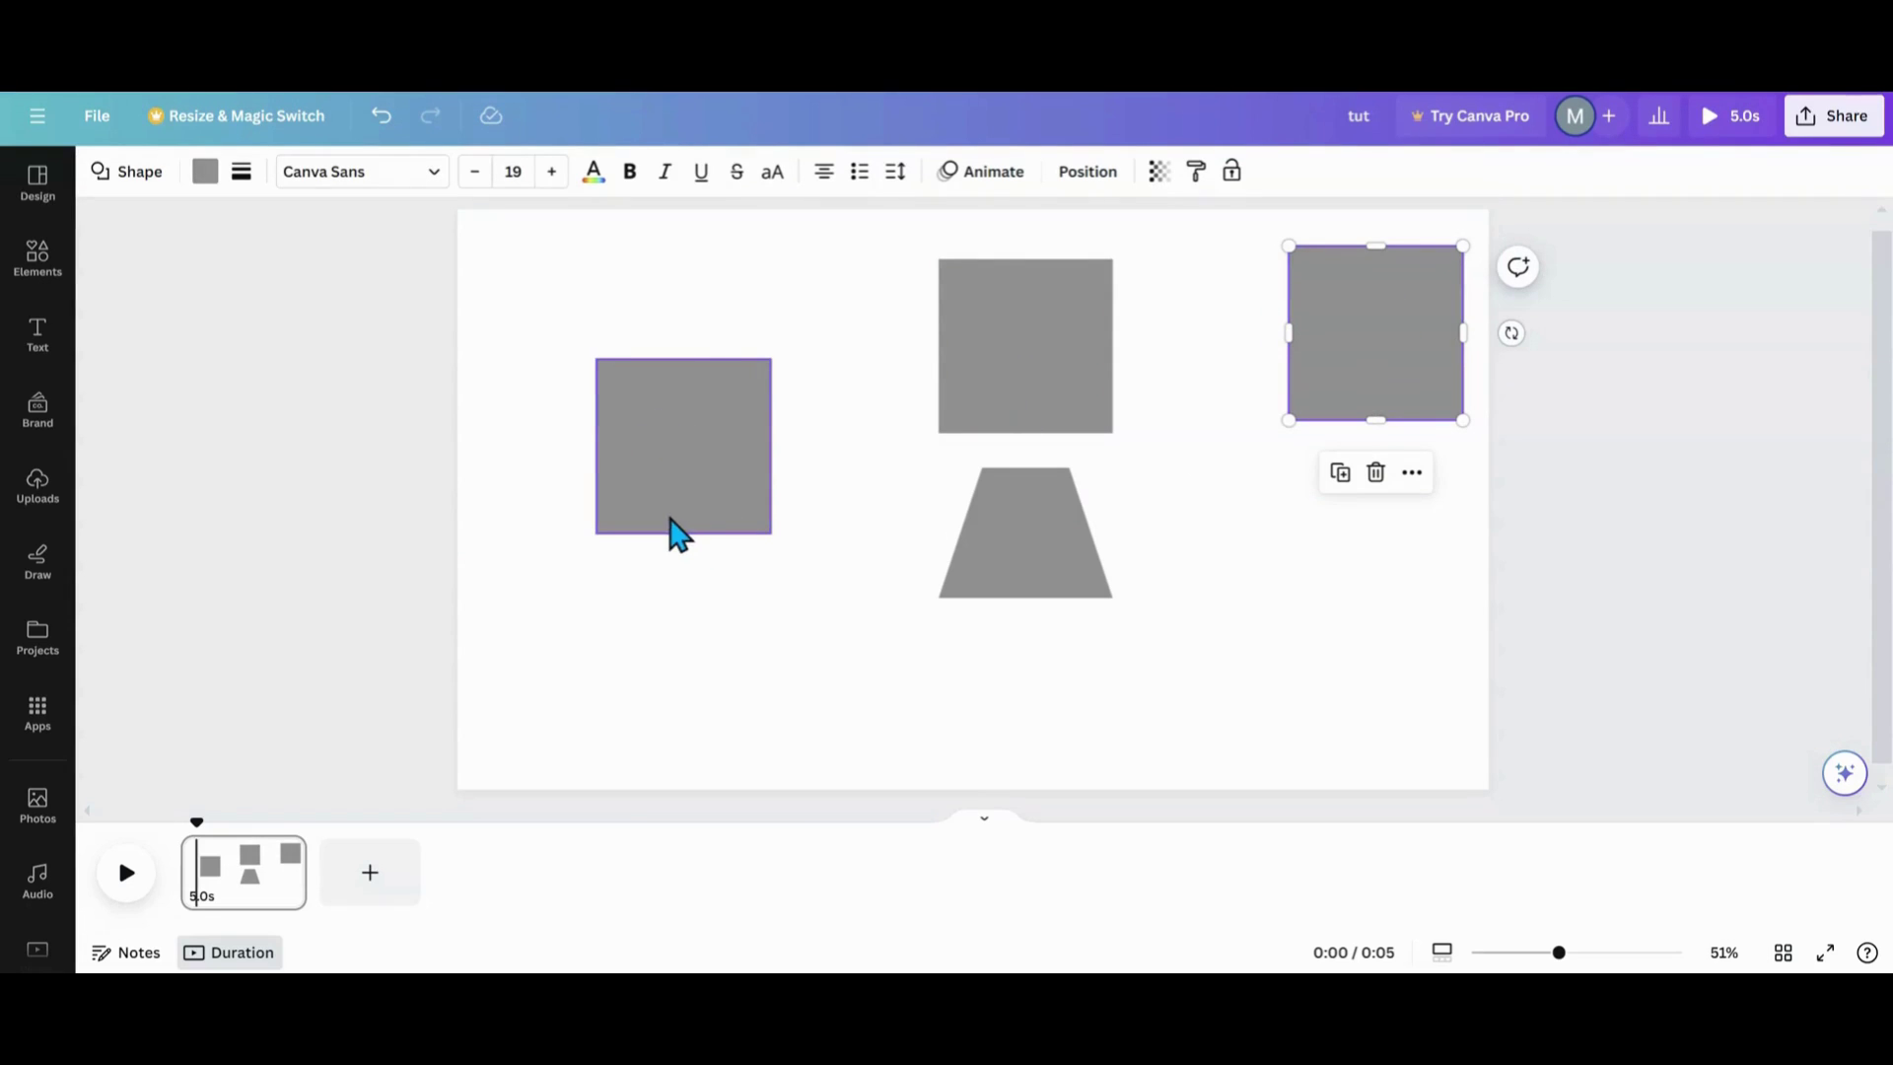
Fill the square above the trapezoid with the default grey-to-white gradient.
{"action": "left_click", "coordinate": [623, 488]}
{"action": "left_click", "coordinate": [959, 355]}
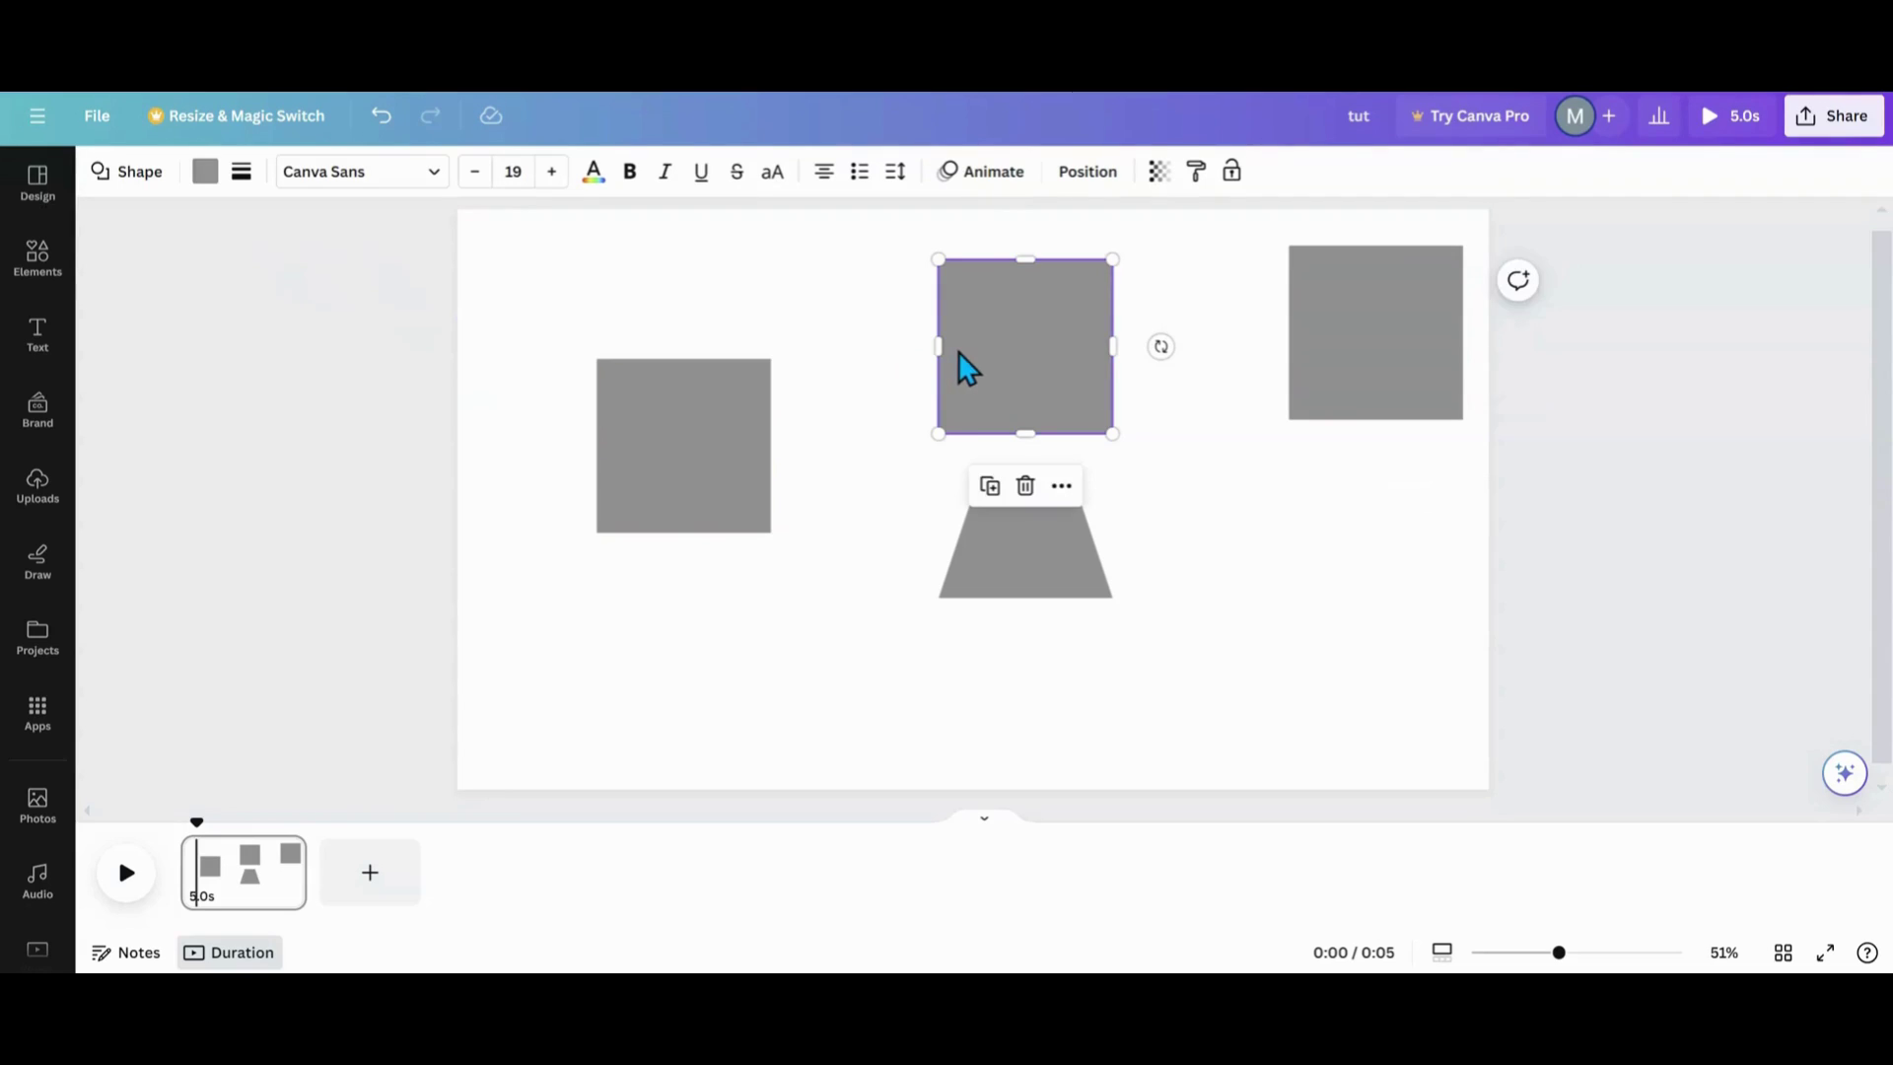
{"action": "left_click", "coordinate": [205, 172]}
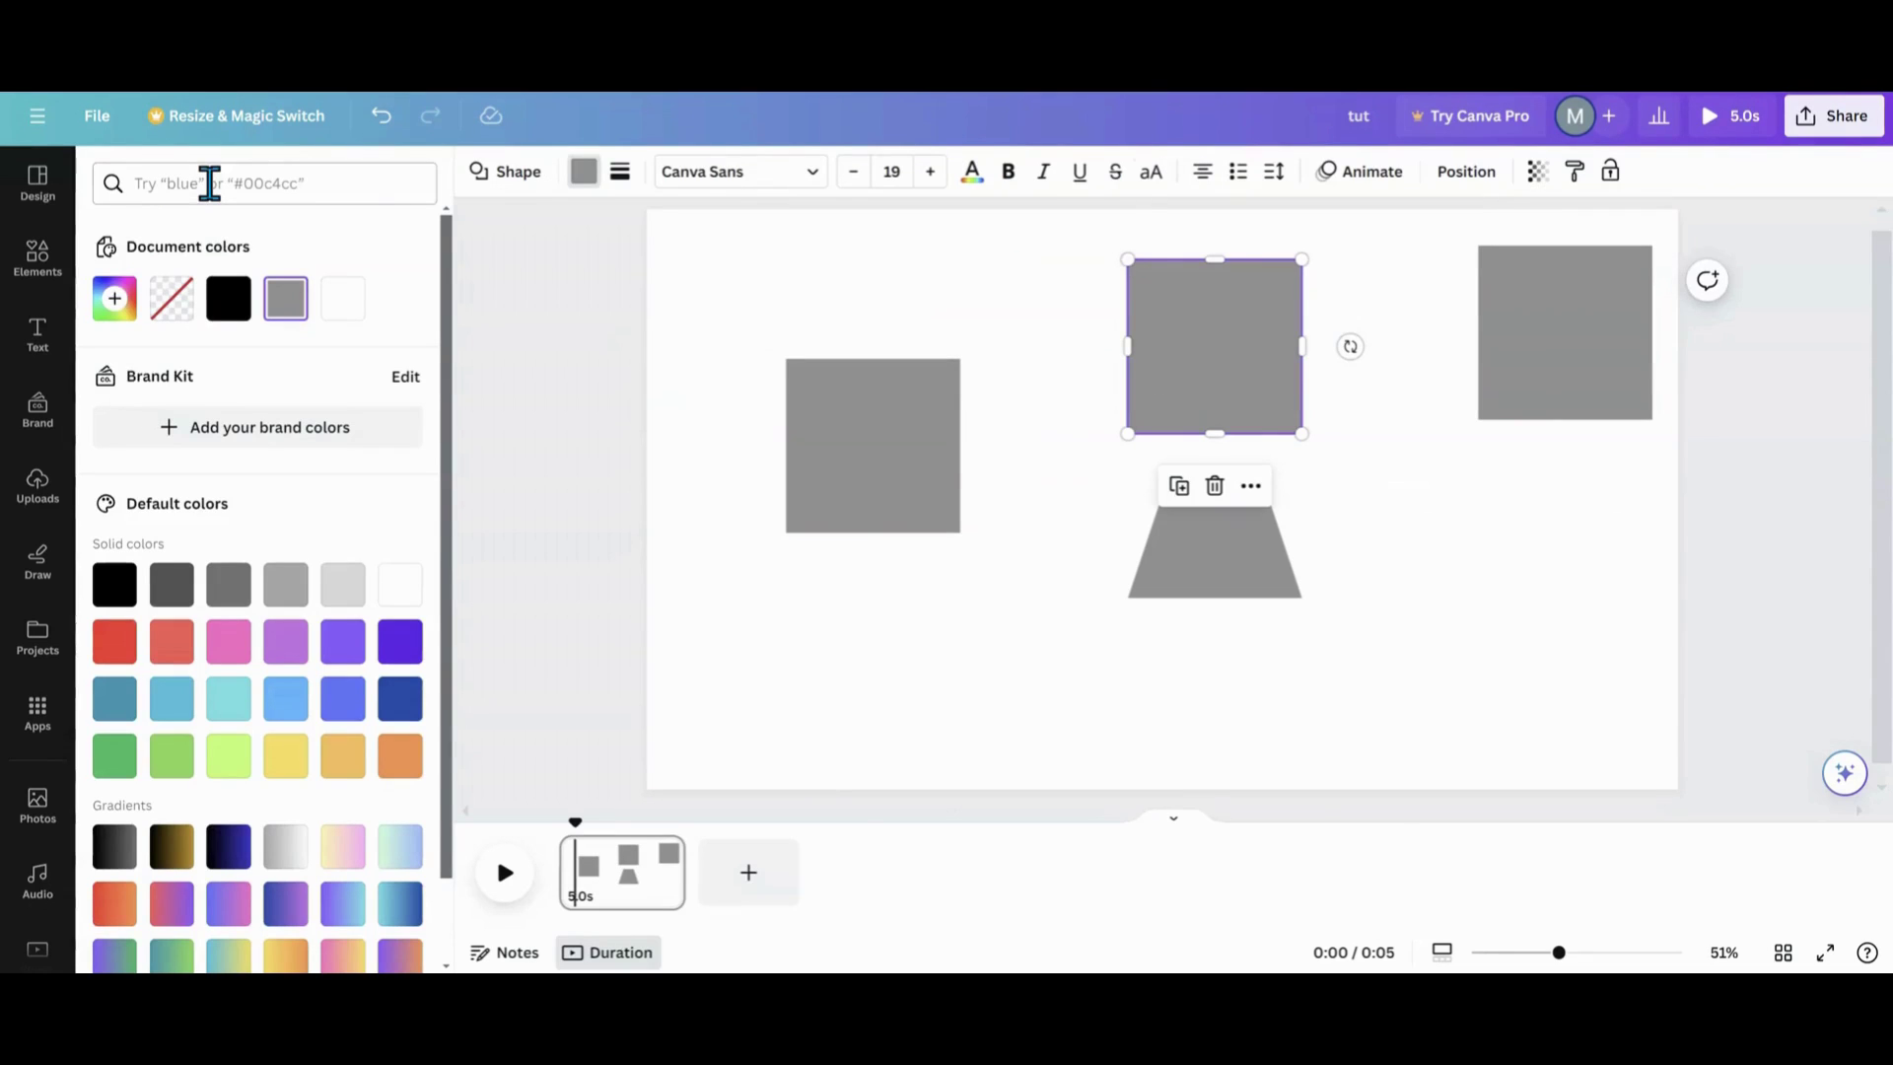
{"action": "scroll", "coordinate": [211, 365], "scroll_direction": "down", "scroll_amount": 1}
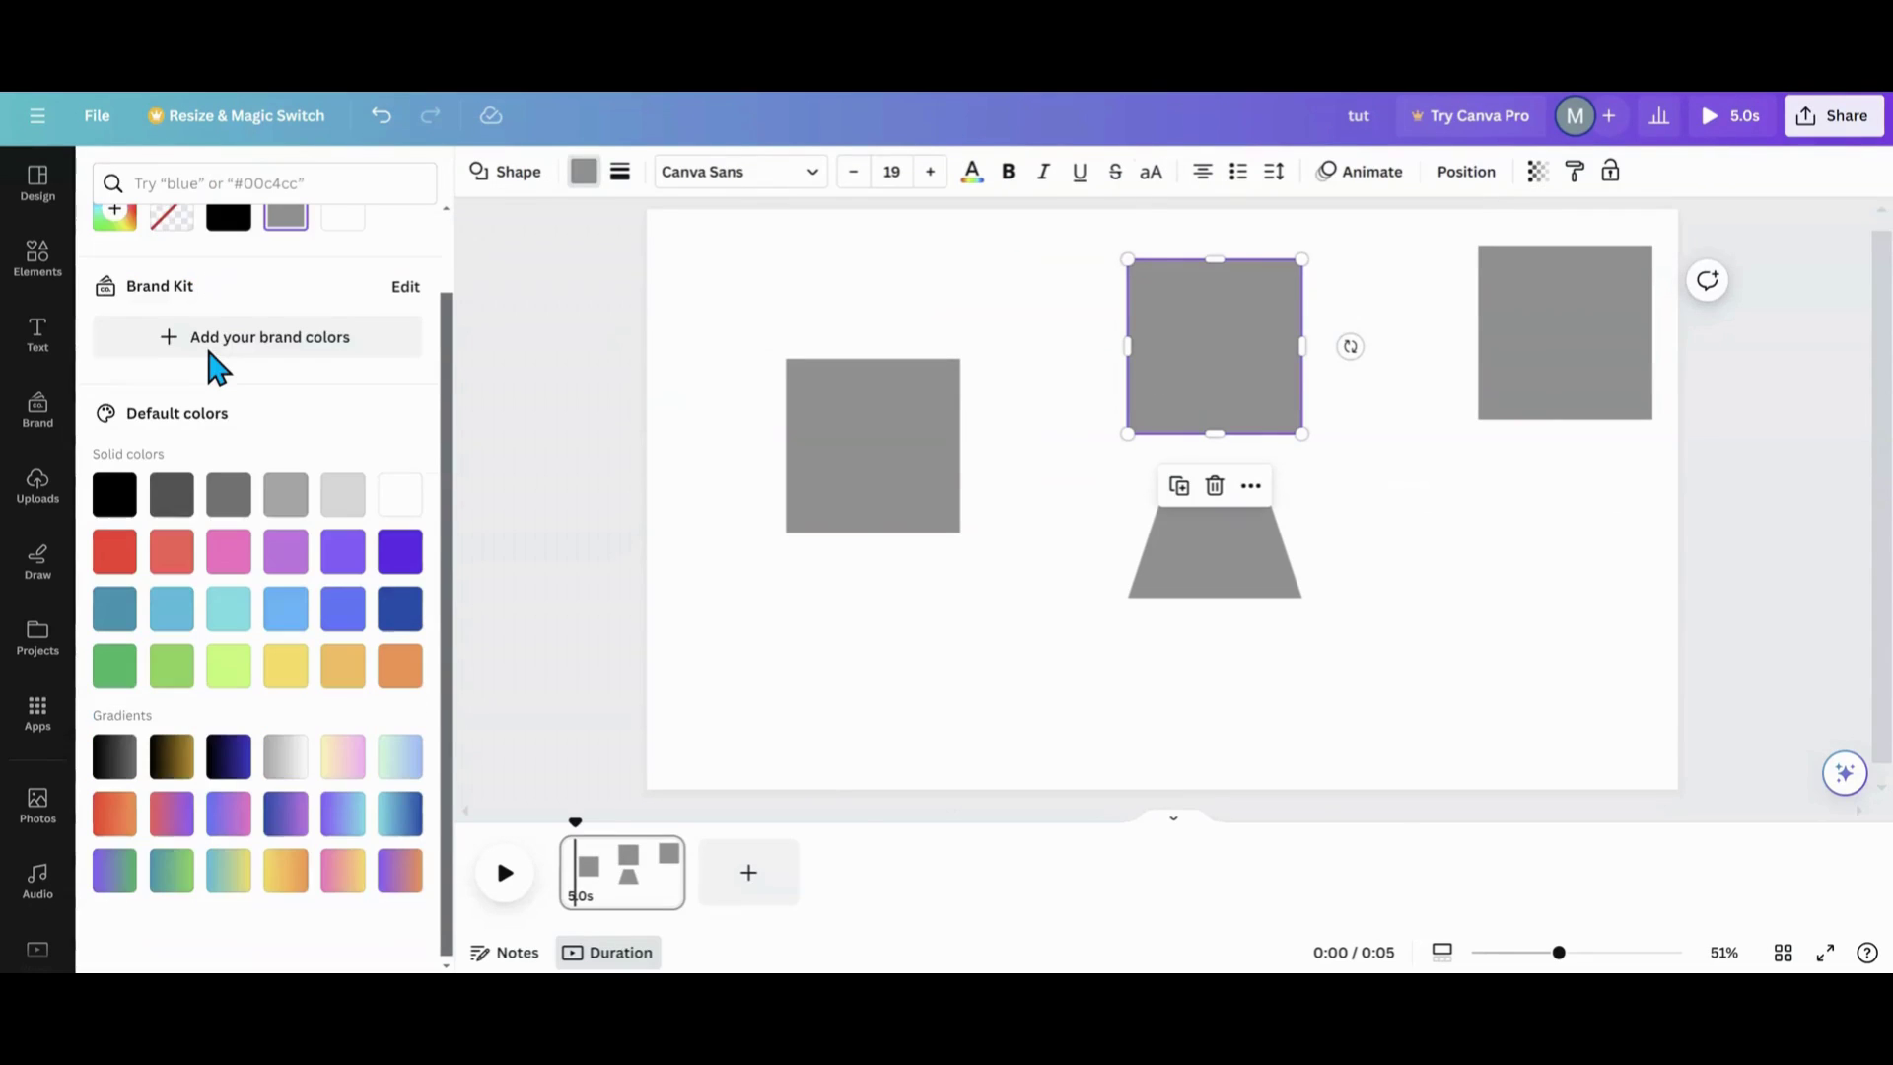
{"action": "left_click", "coordinate": [281, 759]}
{"action": "scroll", "coordinate": [212, 380], "scroll_direction": "up", "scroll_amount": 1}
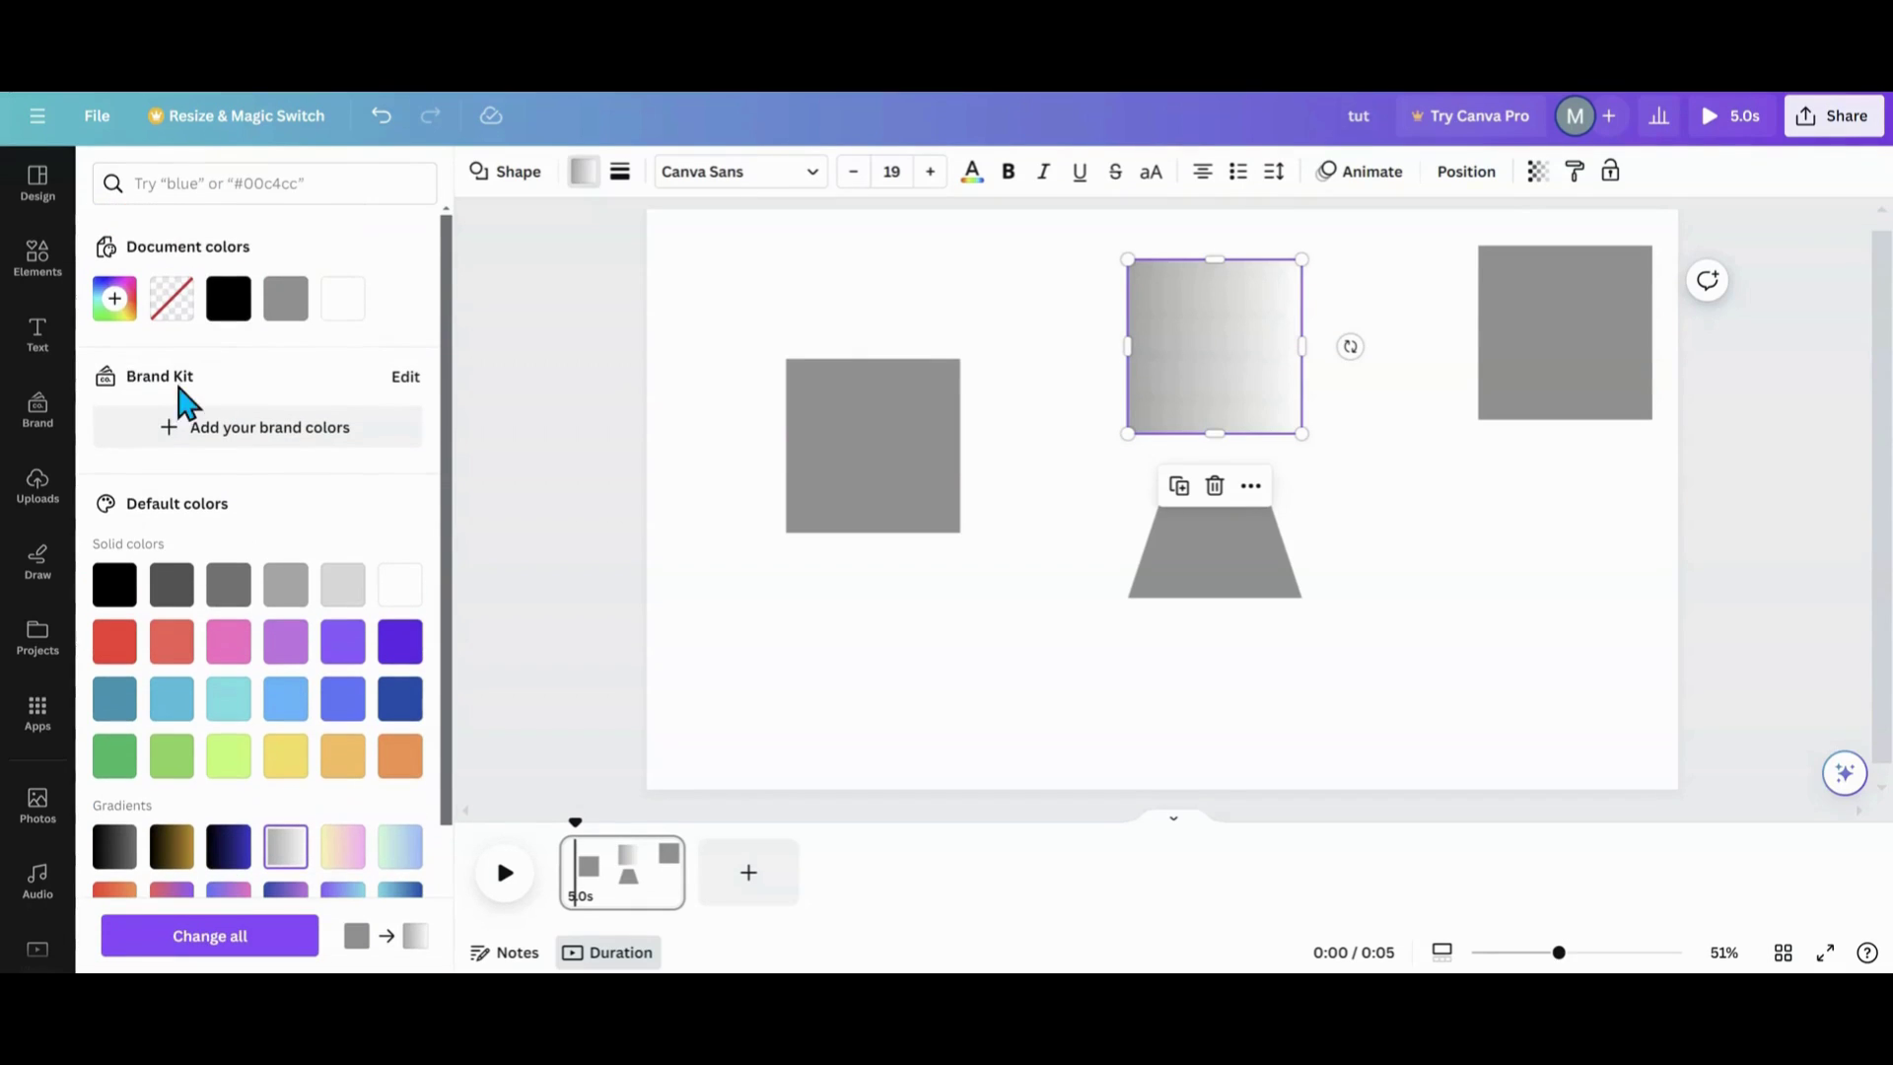
Add a third colour to the square's gradient after white, sampled from its first grey, #A6A6A6.
{"action": "left_click", "coordinate": [110, 306]}
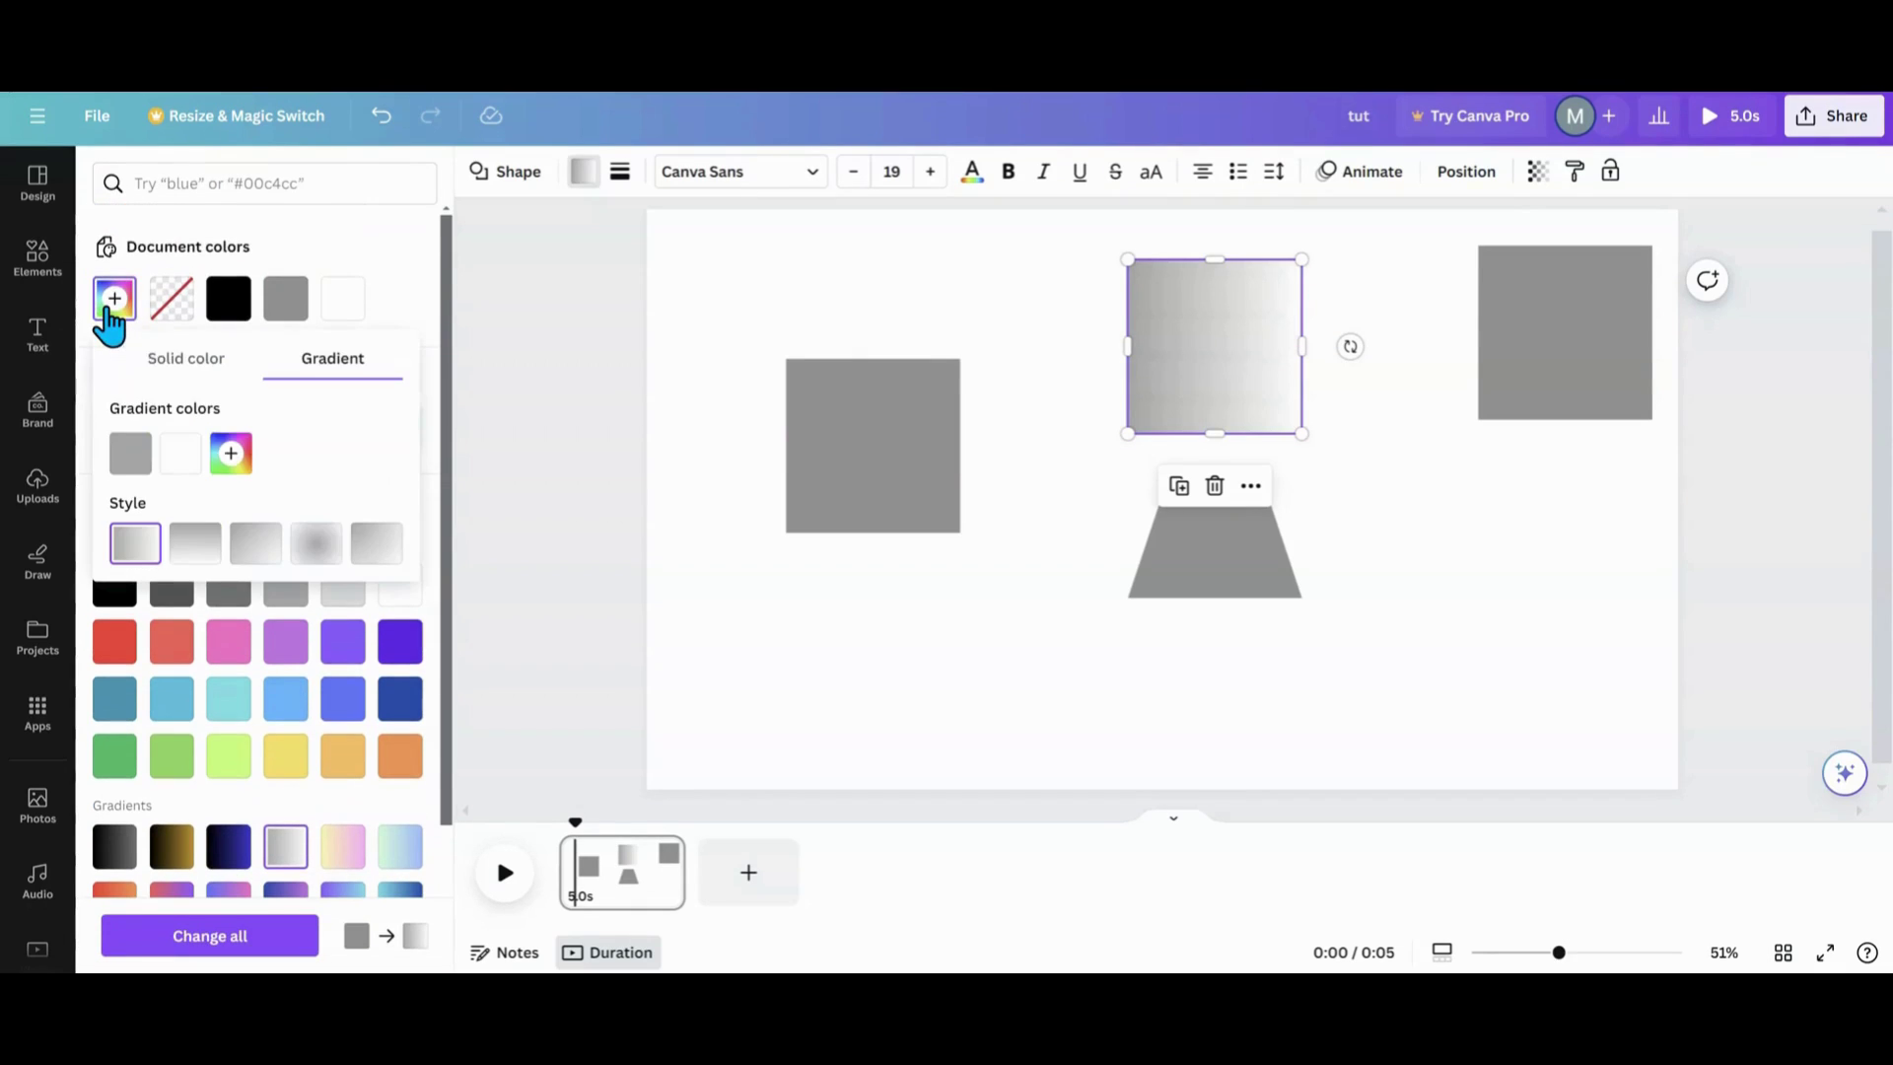
{"action": "left_click", "coordinate": [237, 462]}
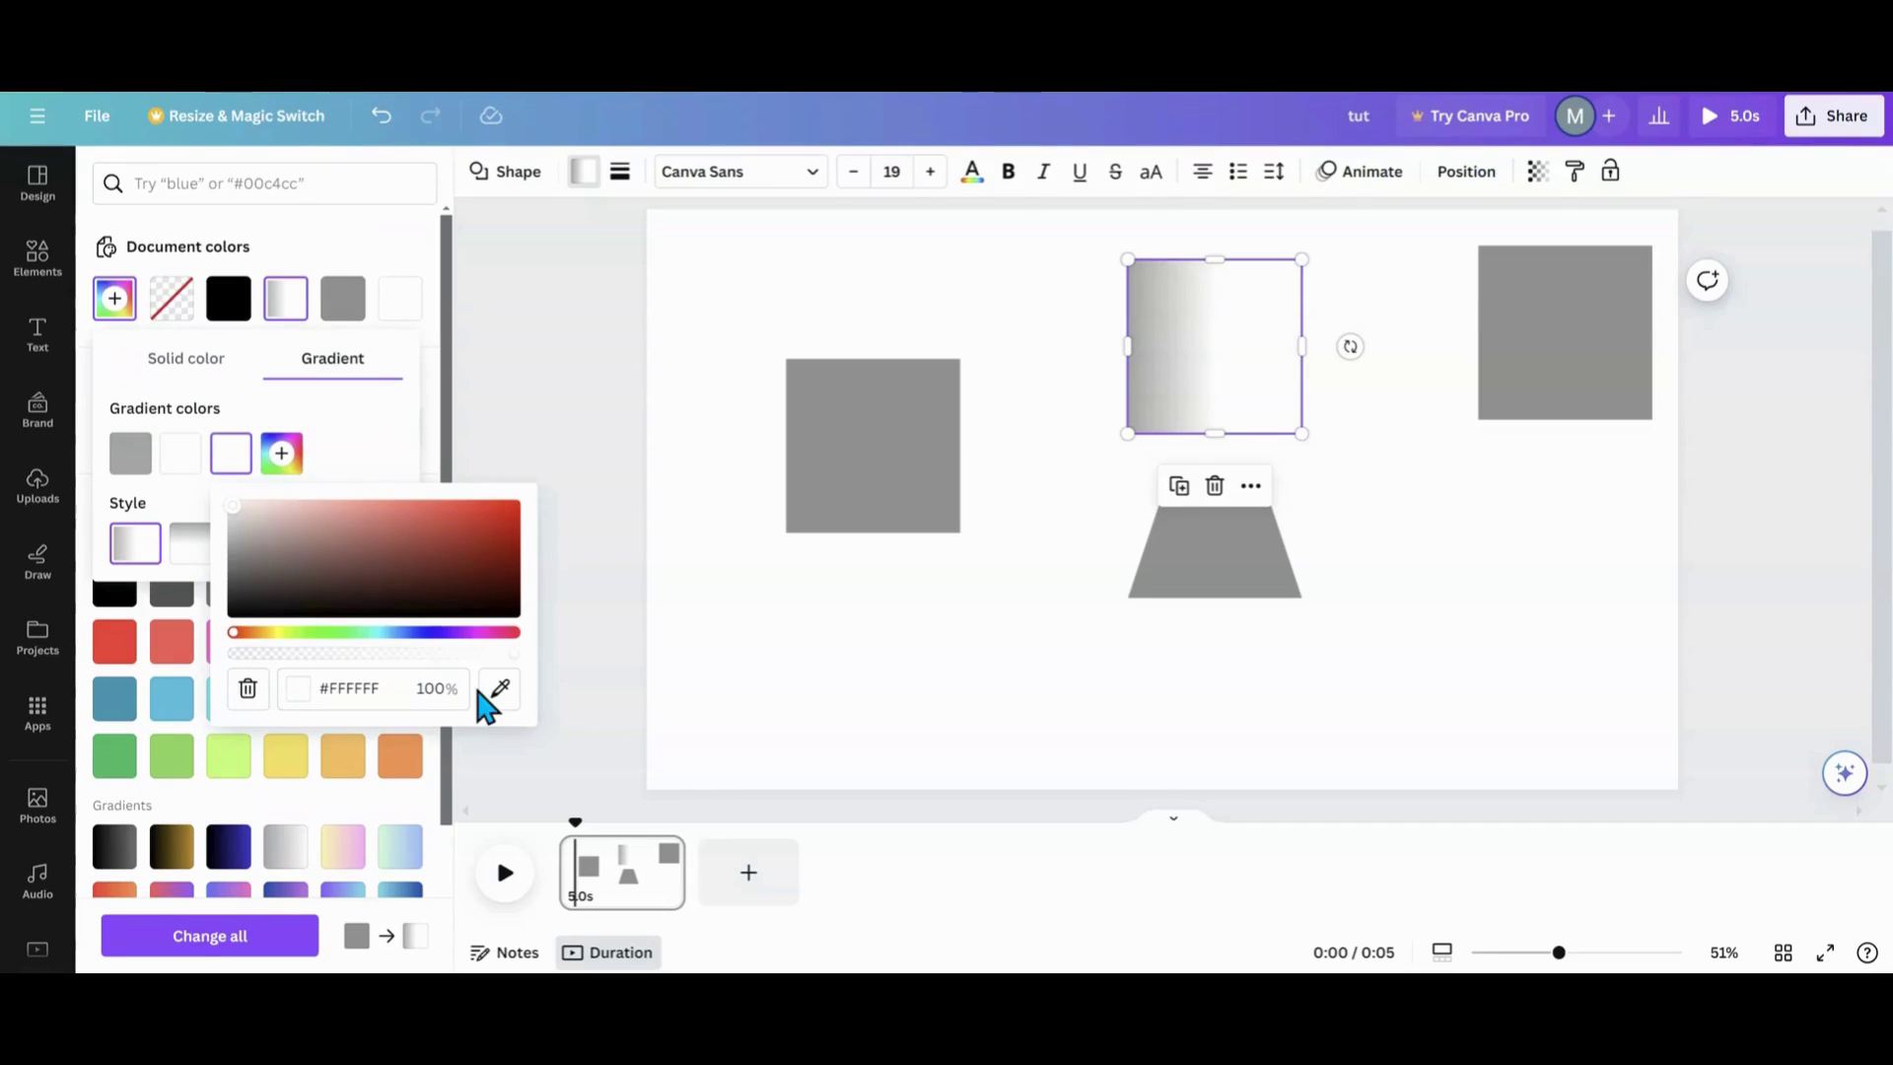
{"action": "left_click", "coordinate": [500, 688]}
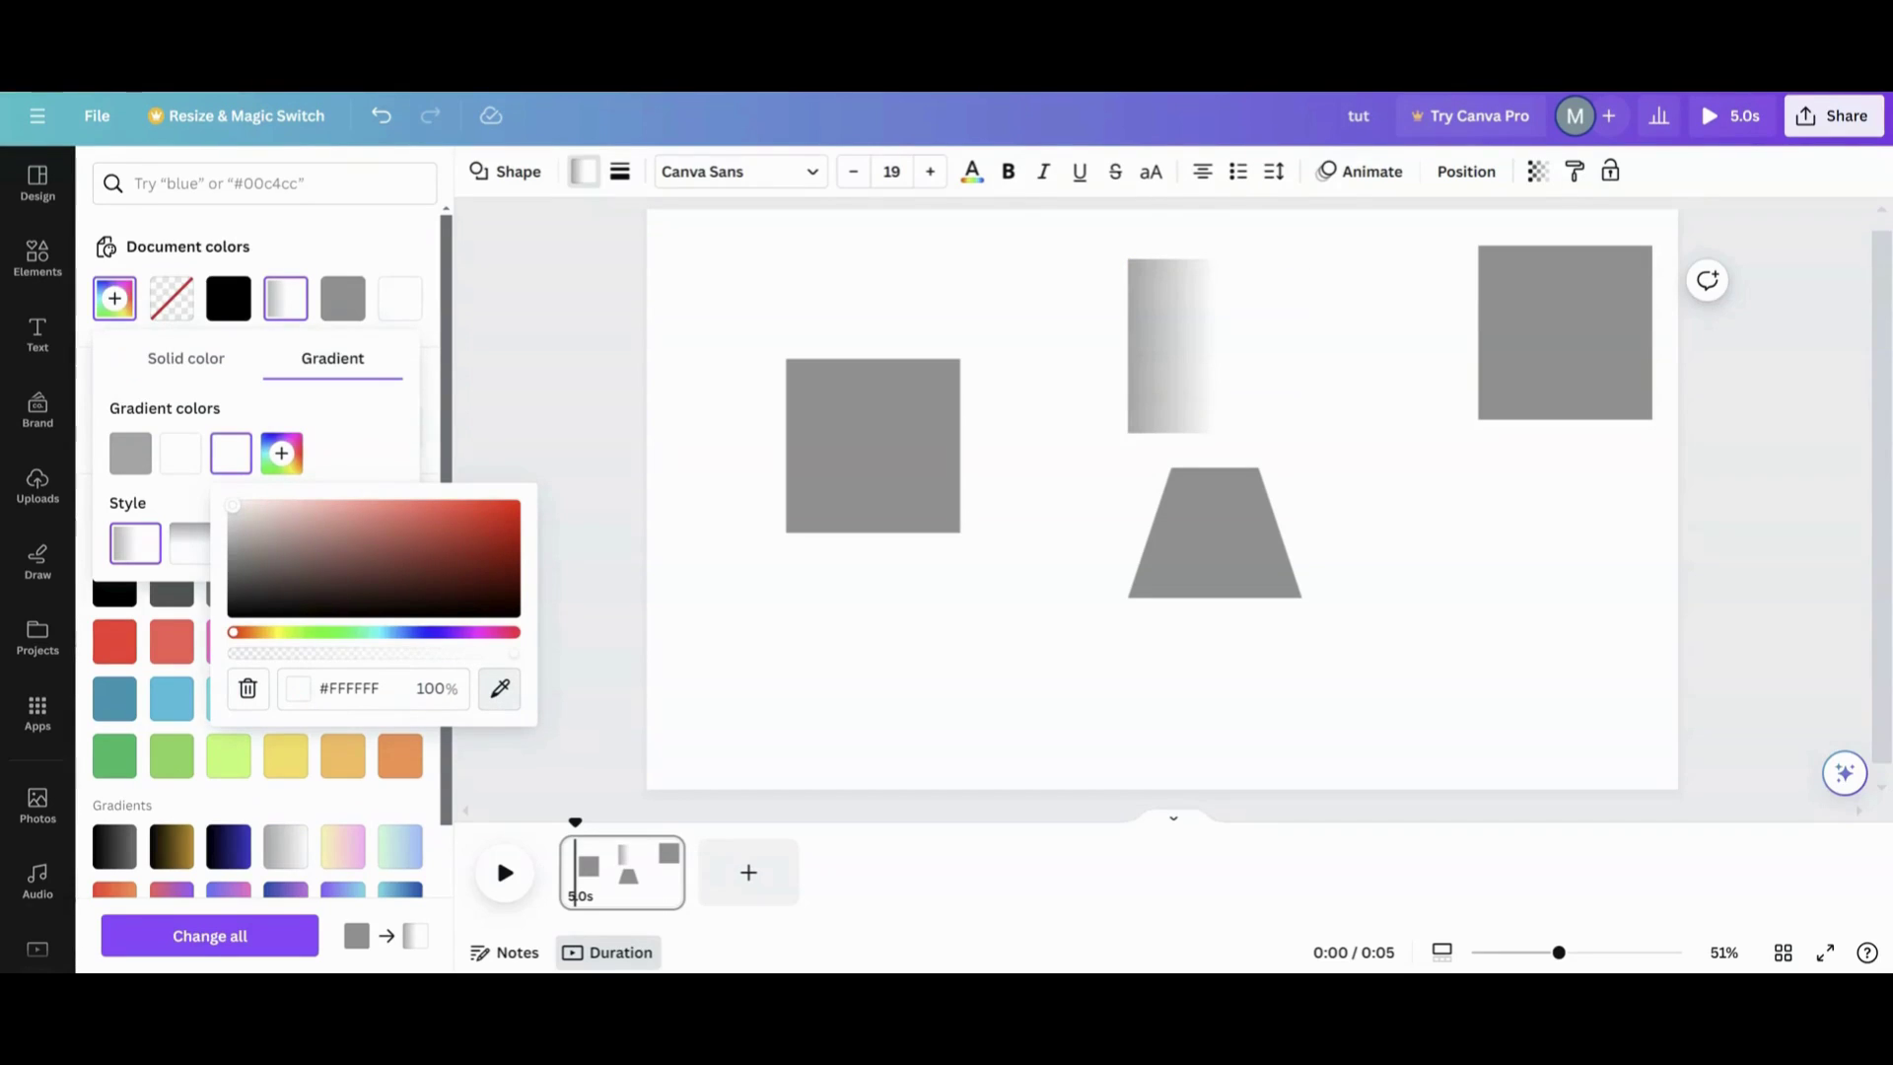
{"action": "left_click", "coordinate": [130, 463]}
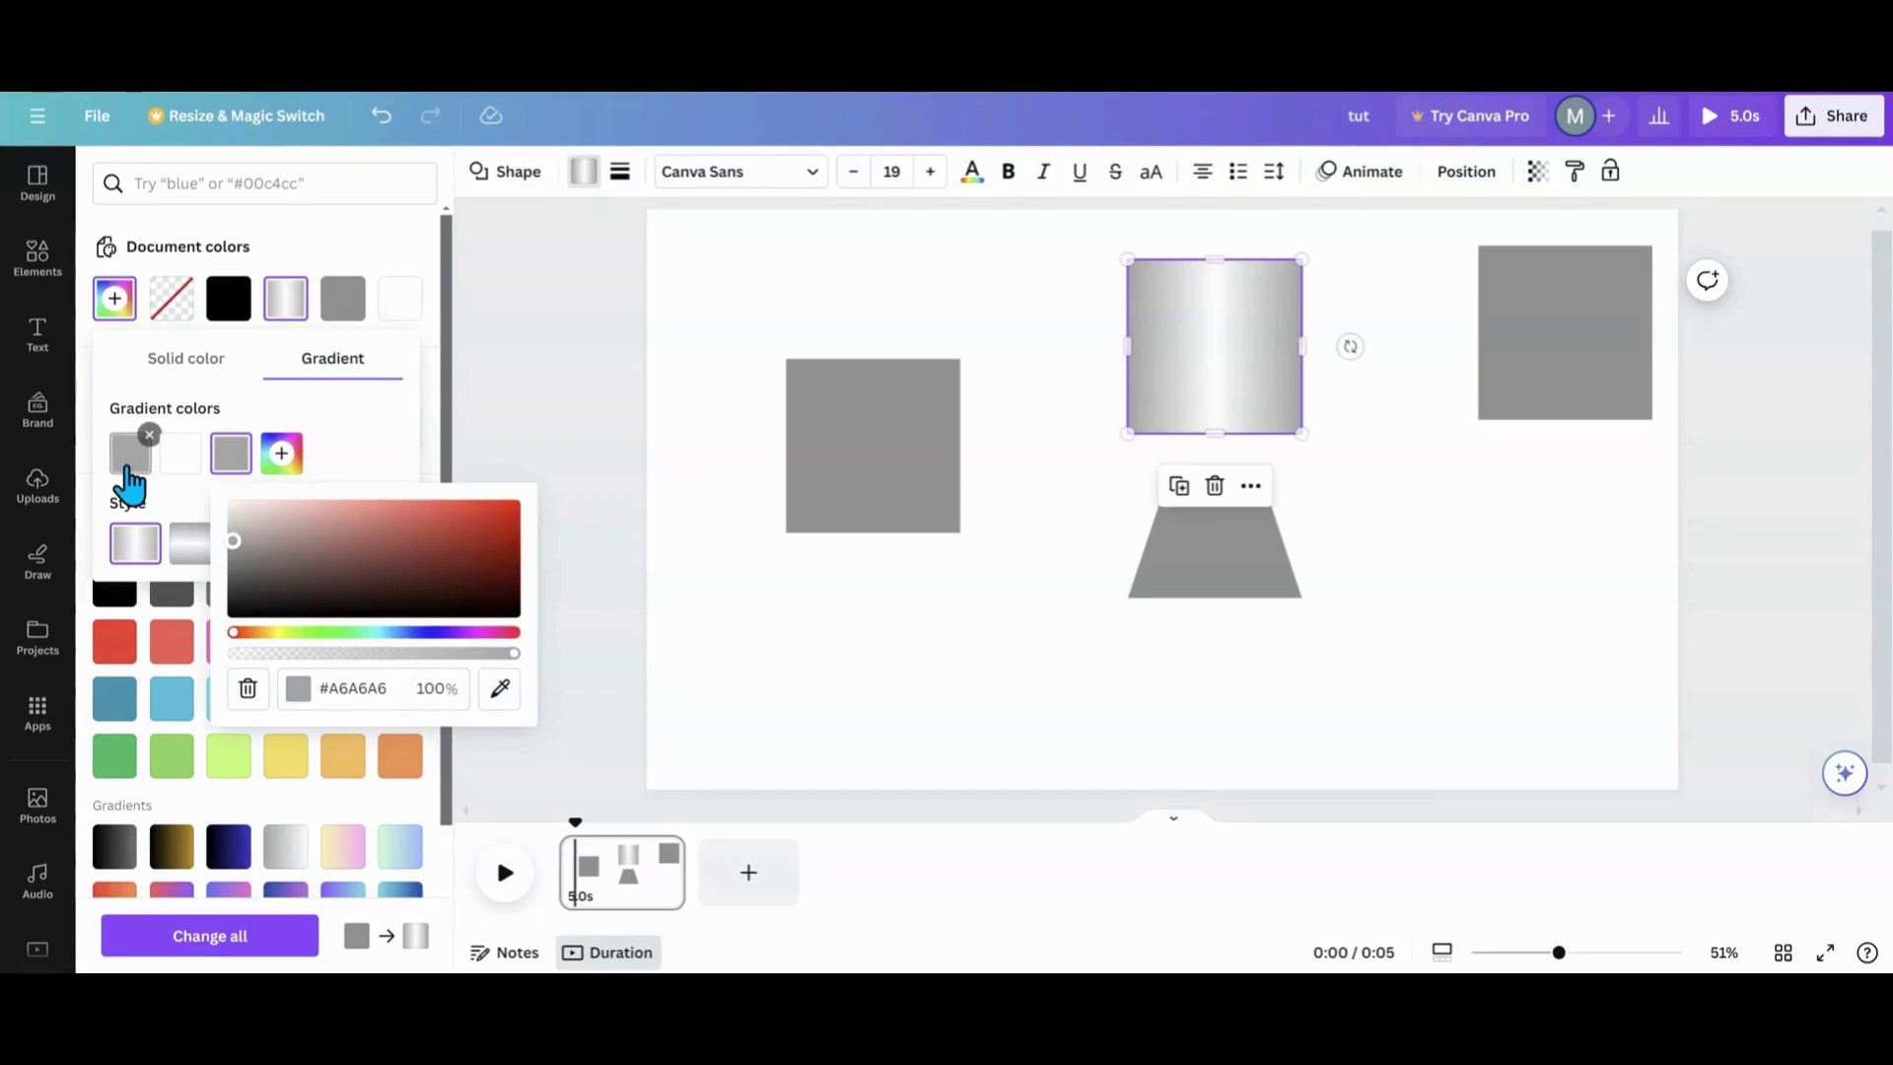
Add two black #000000 colours to the end of the square's gradient.
{"action": "left_click", "coordinate": [281, 453]}
{"action": "left_click", "coordinate": [550, 690]}
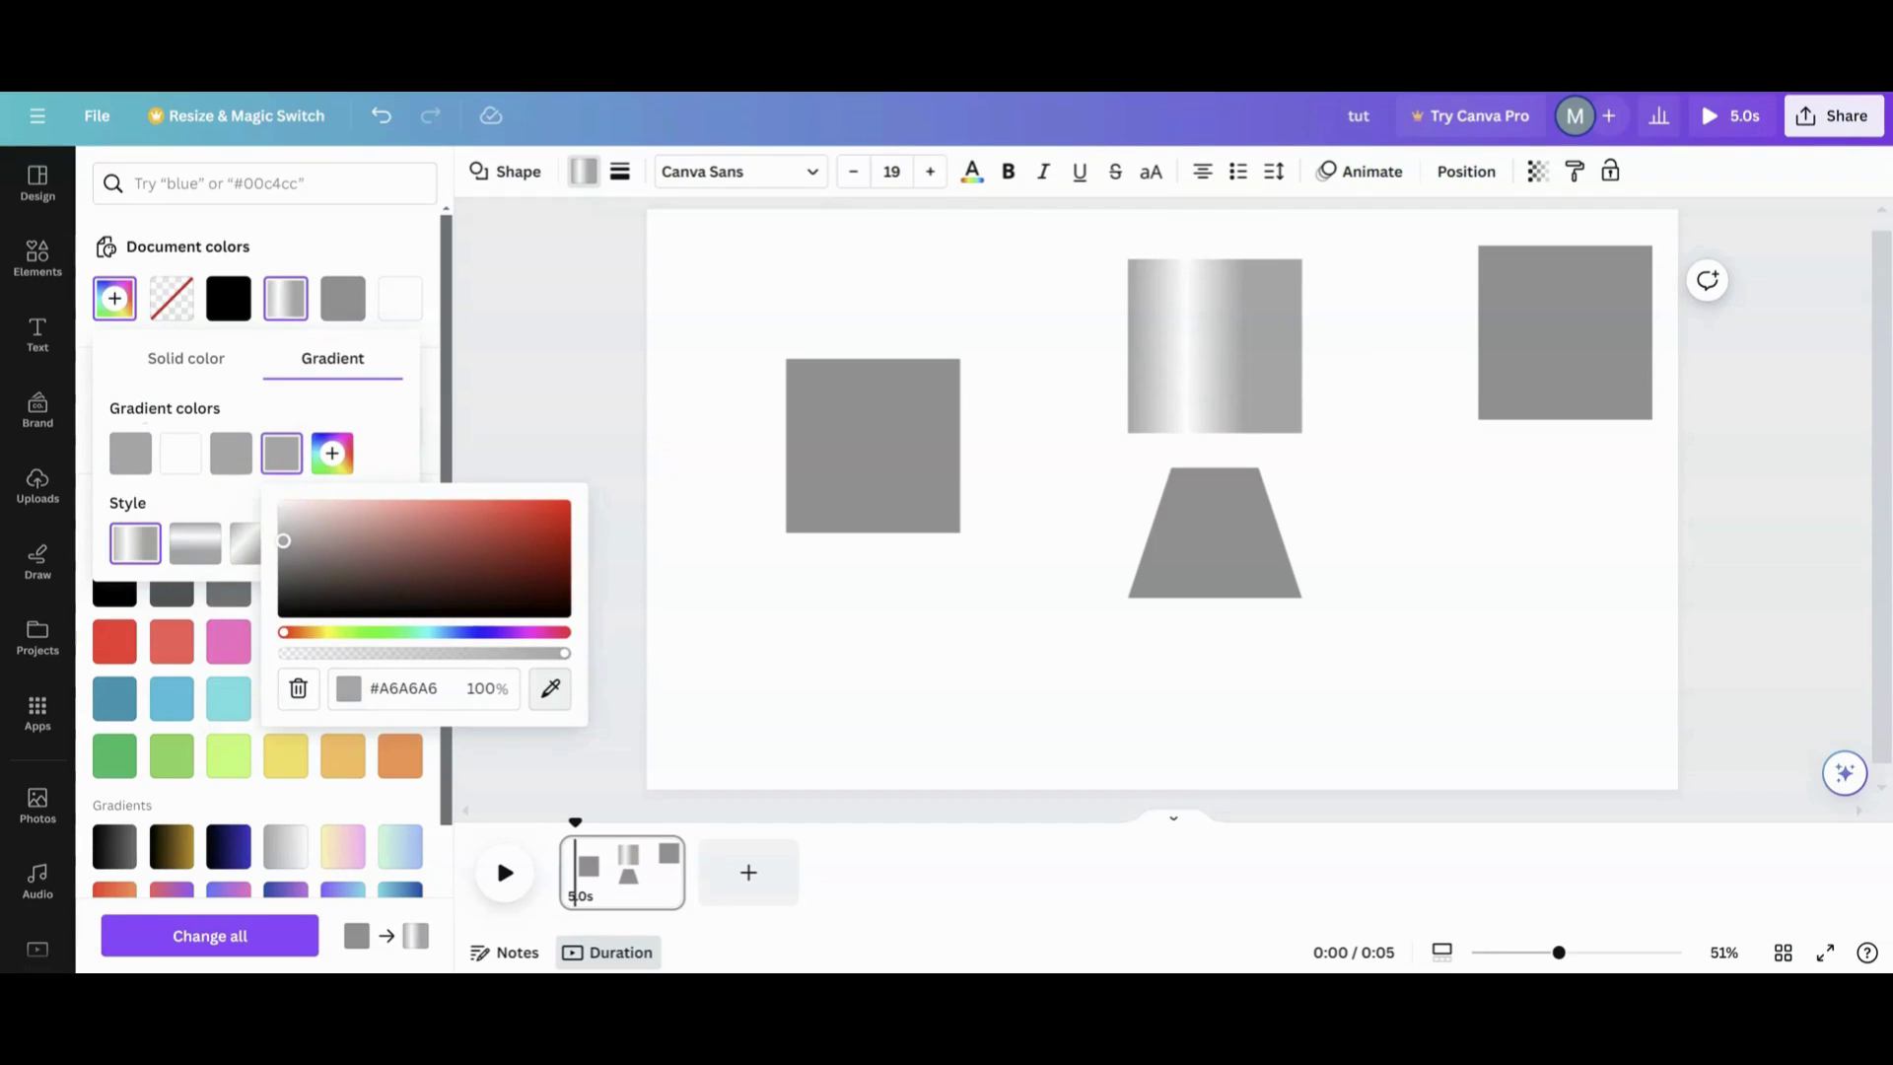
{"action": "left_click", "coordinate": [229, 299]}
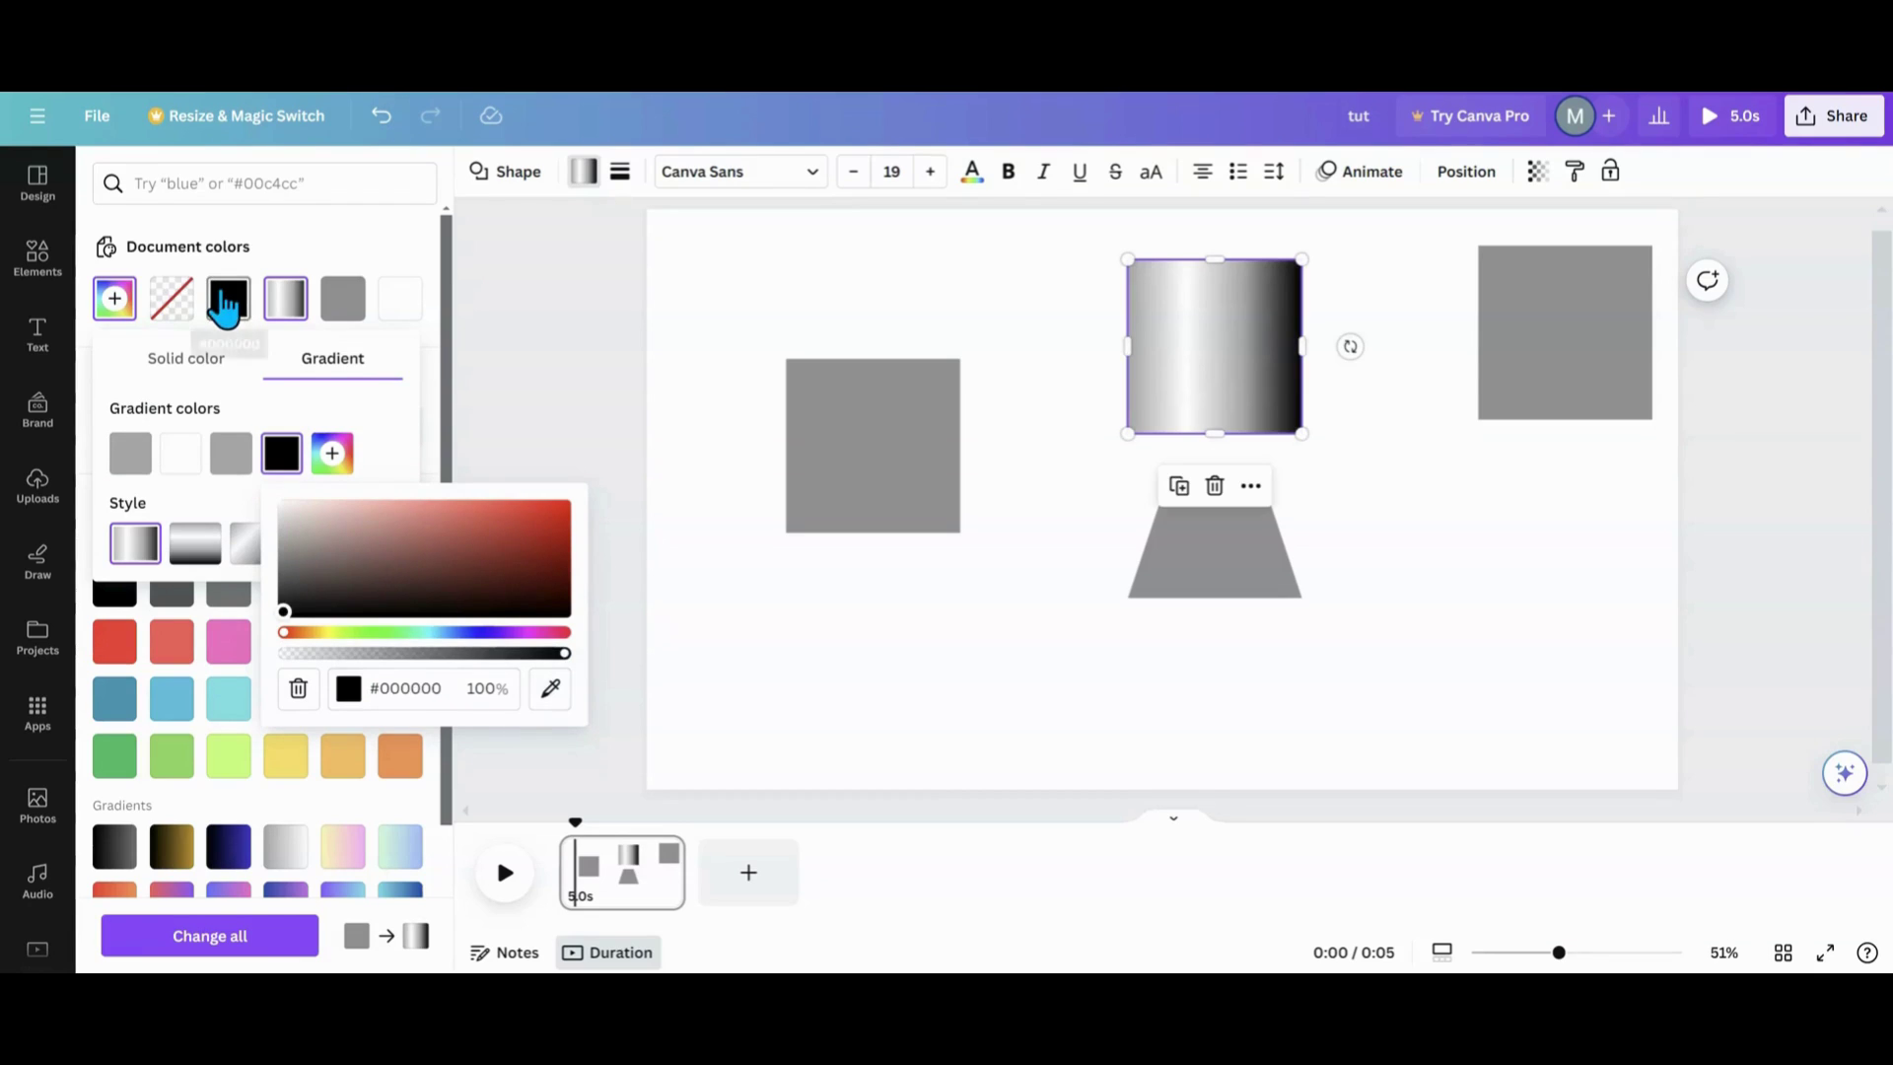
{"action": "left_click", "coordinate": [325, 458]}
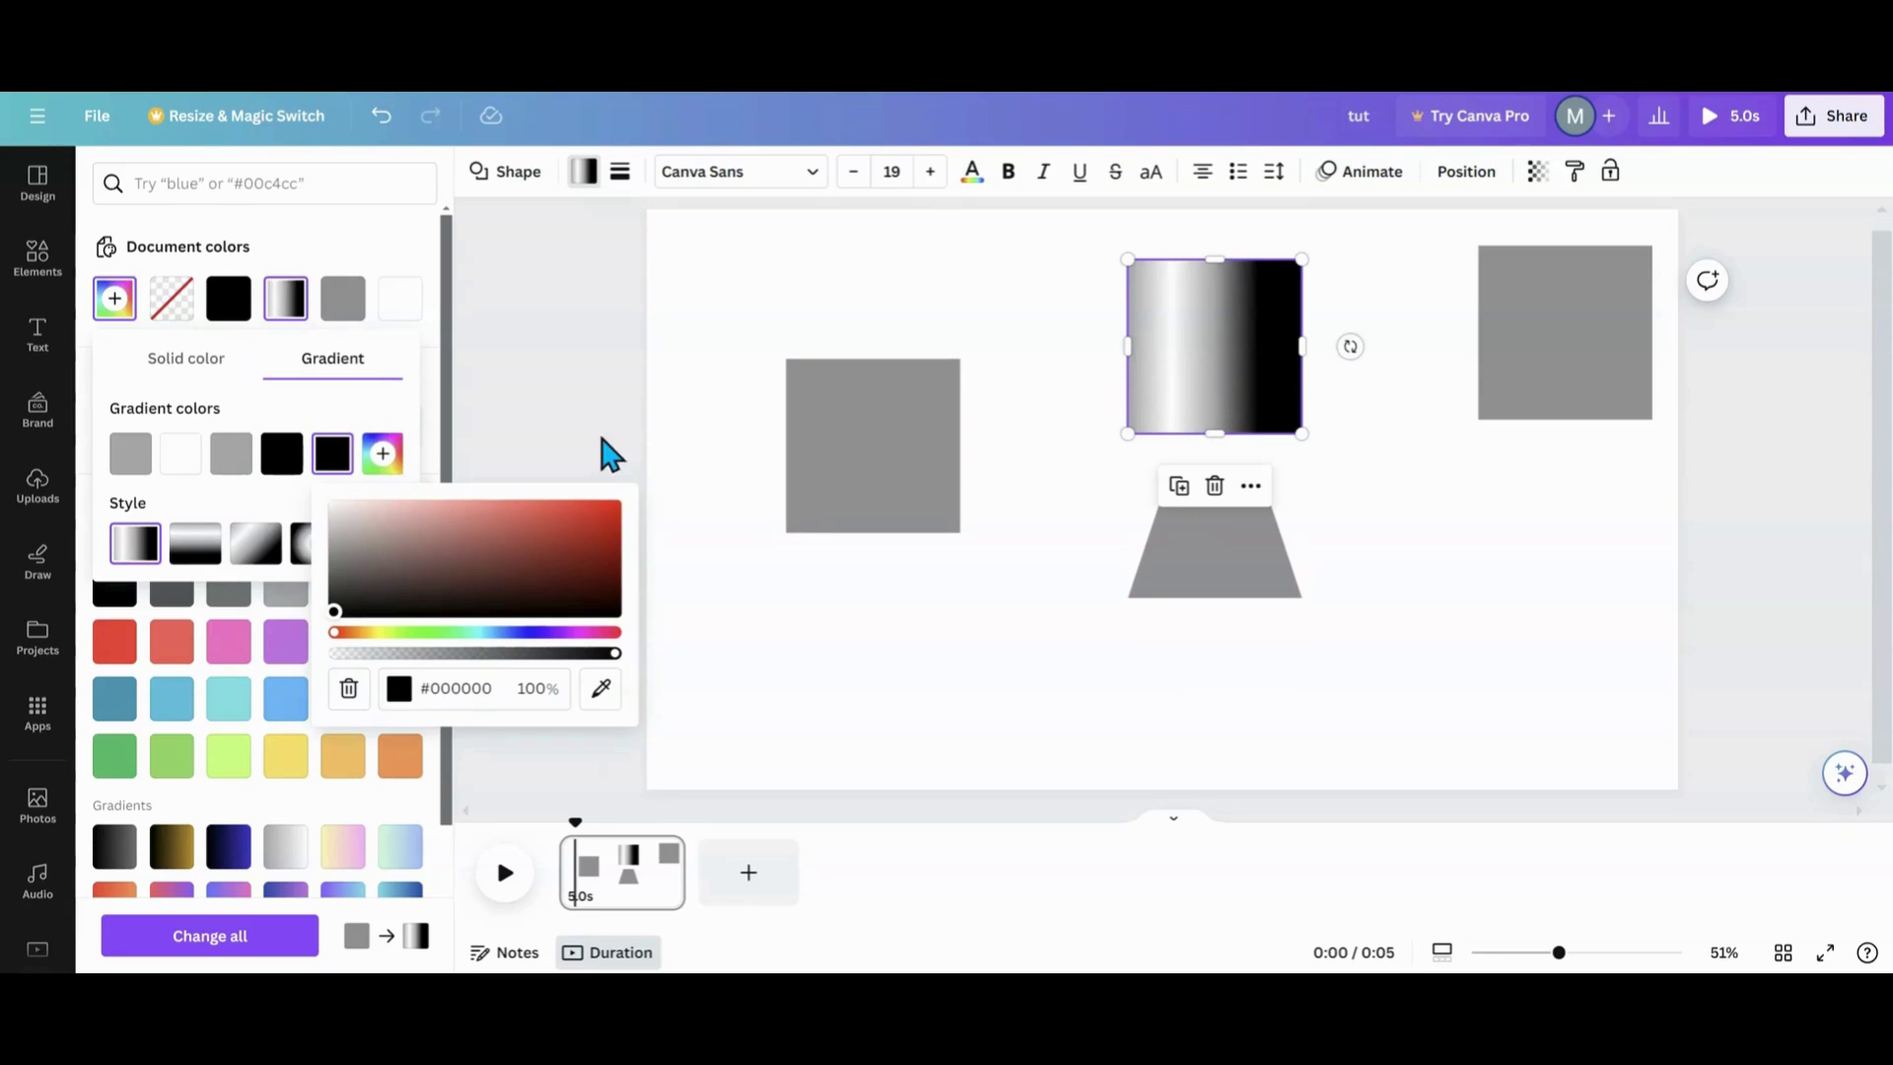
Move the last black to the start of the gradient so its colours run black, grey, white, grey, black.
{"action": "mouse_move", "coordinate": [336, 448]}
{"action": "left_click", "coordinate": [330, 460]}
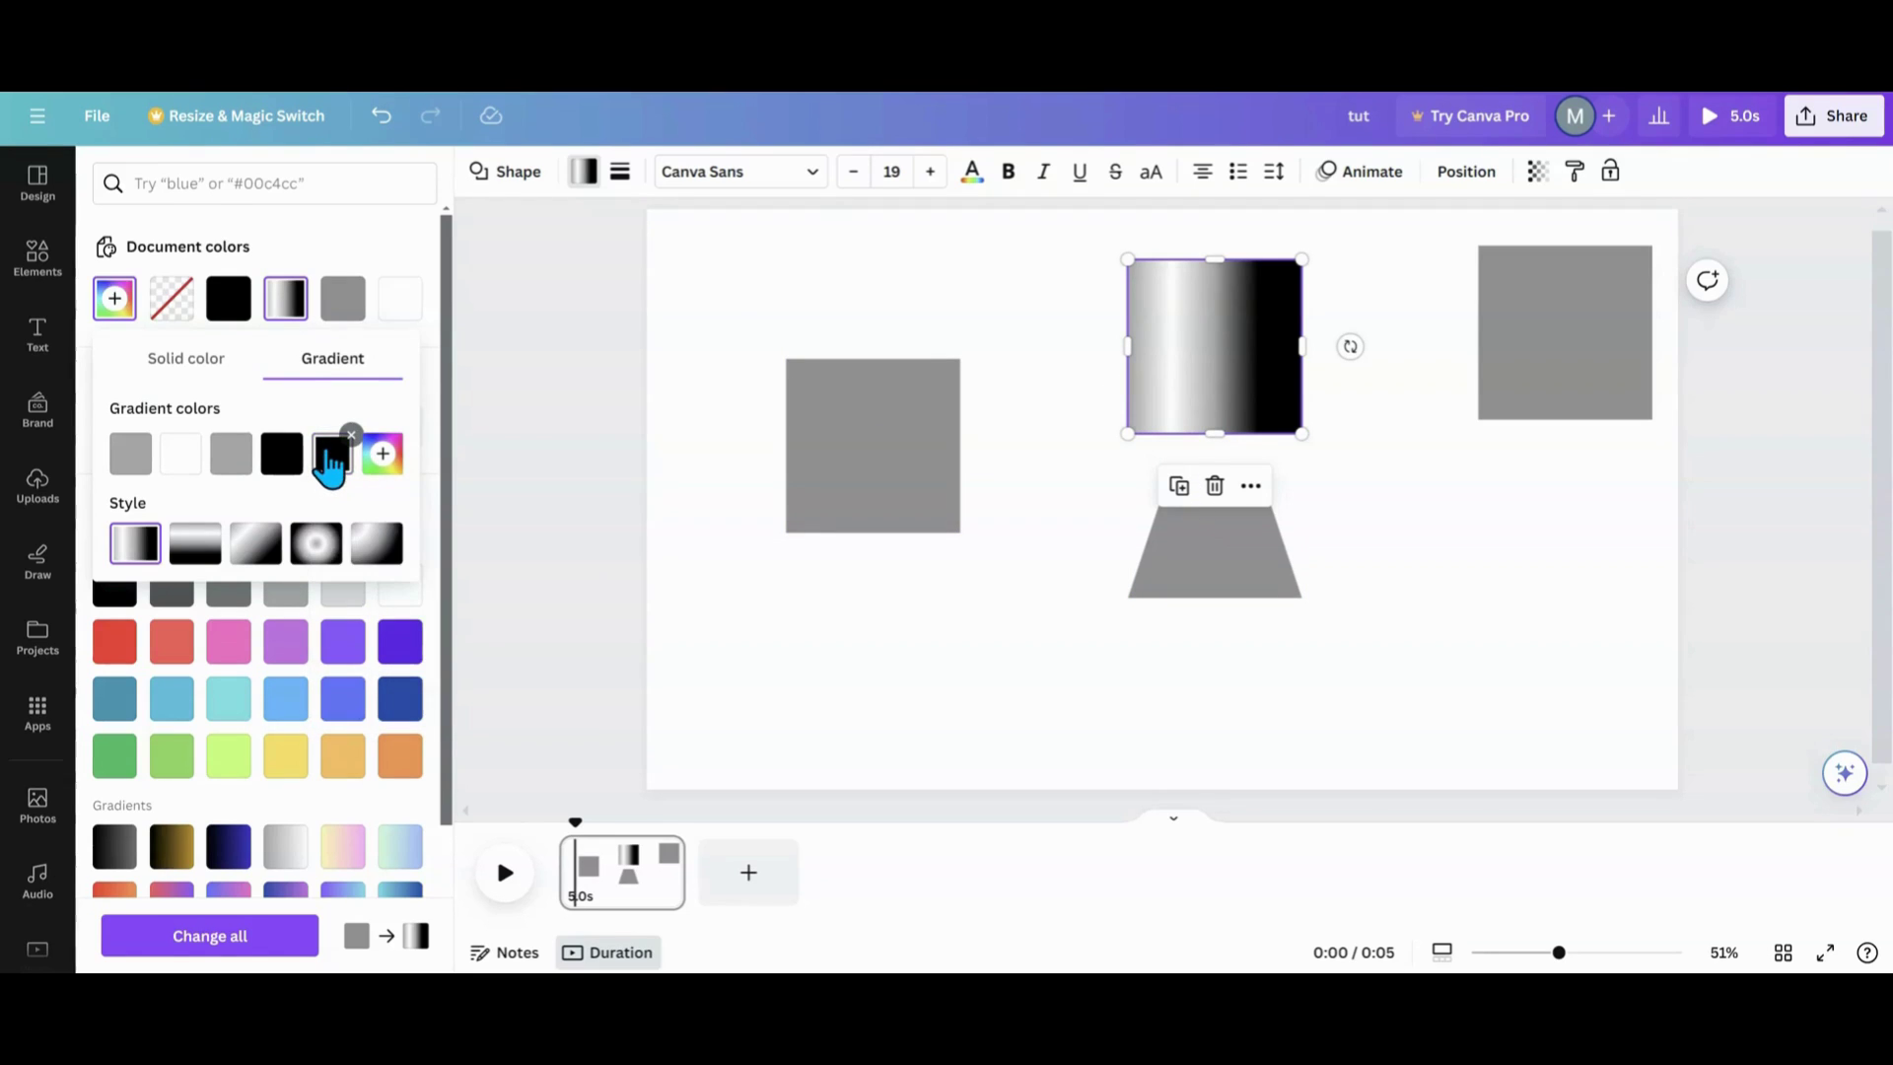
{"action": "left_click_drag", "start_coordinate": [325, 460], "coordinate": [126, 455]}
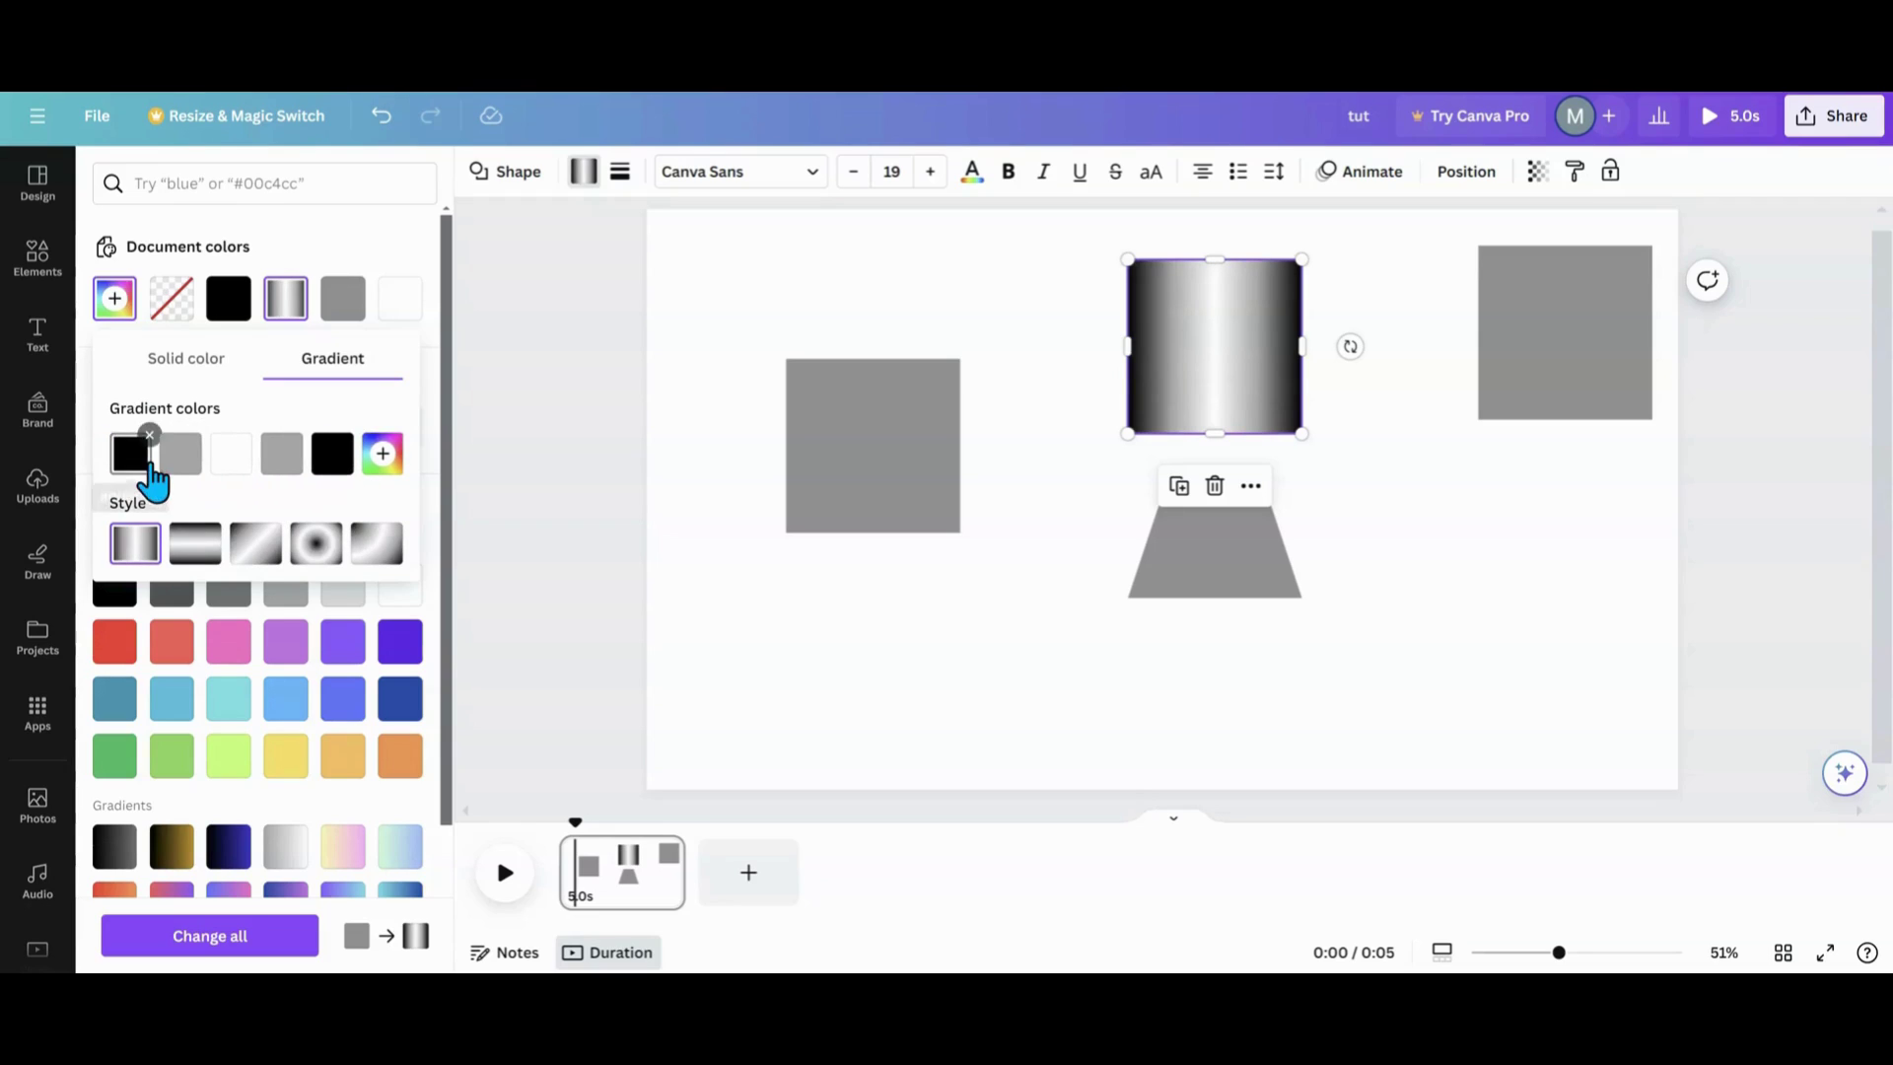
{"action": "mouse_move", "coordinate": [135, 483]}
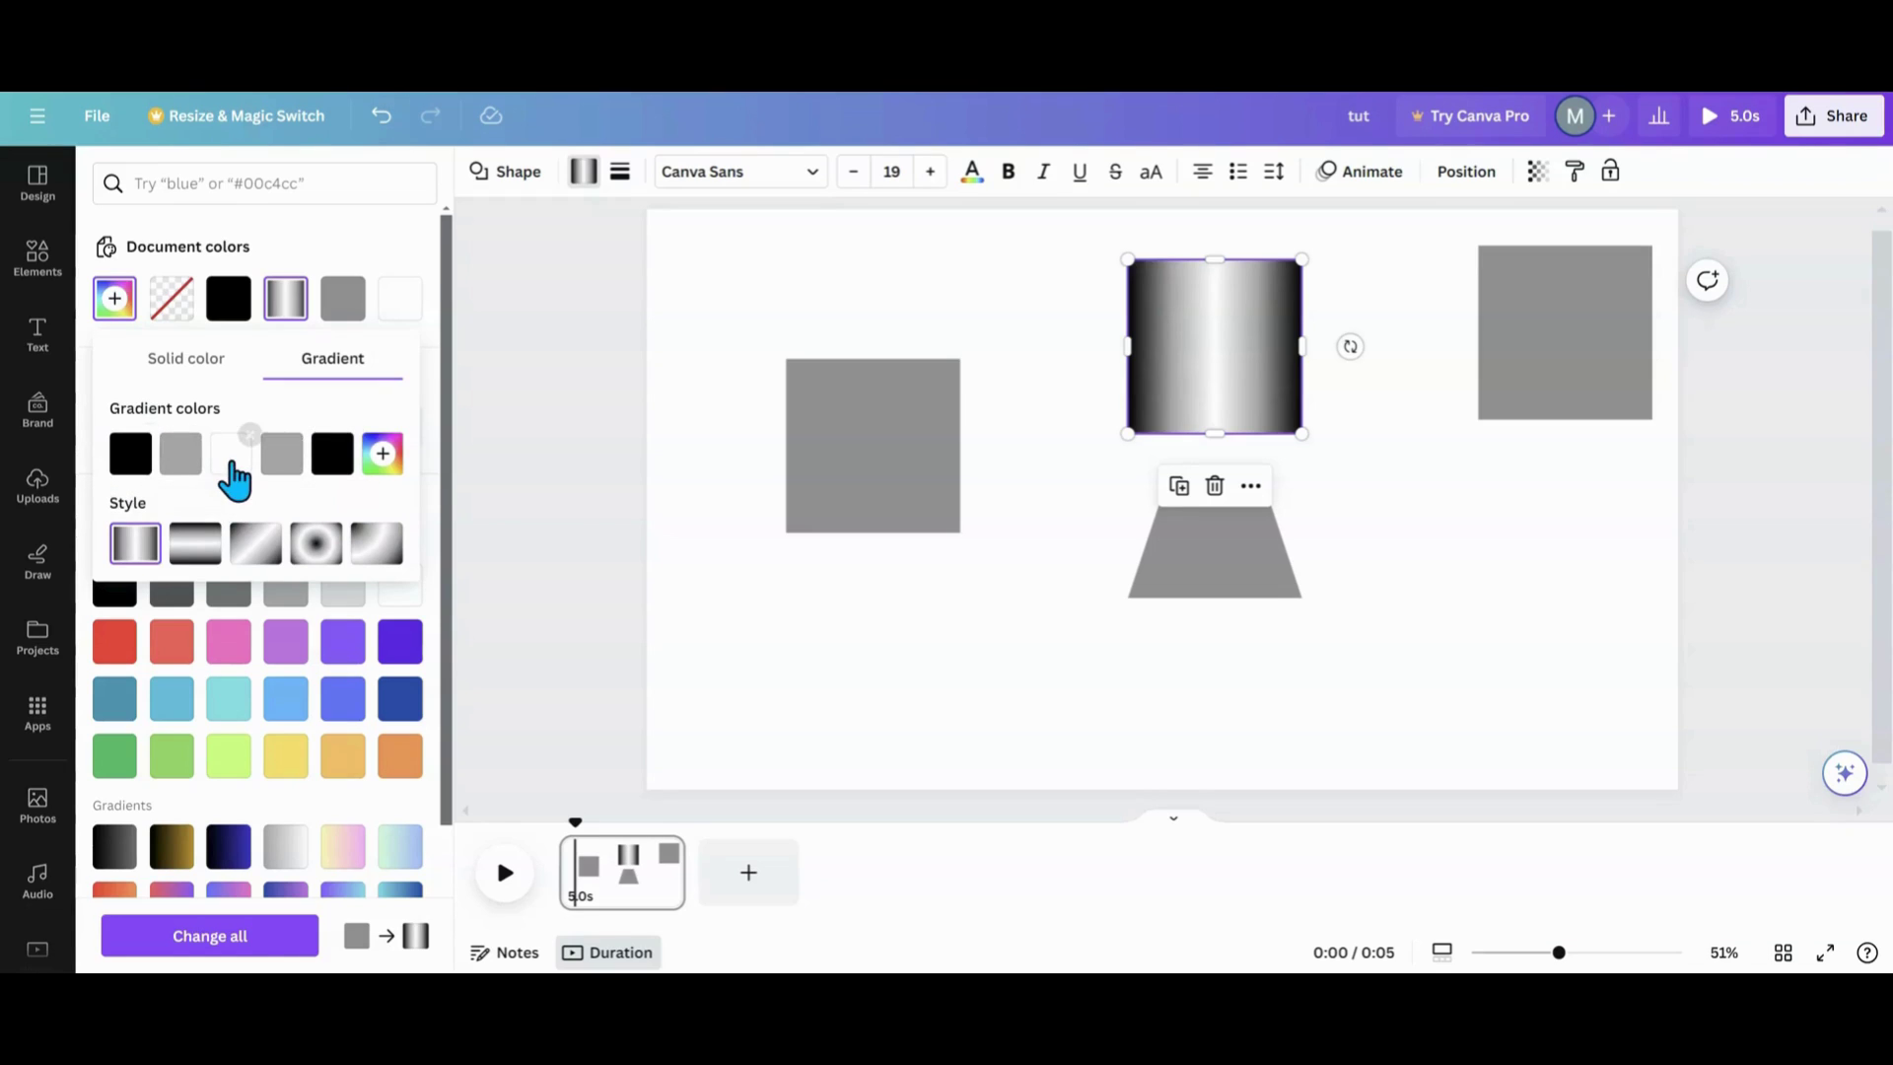
{"action": "mouse_move", "coordinate": [236, 482]}
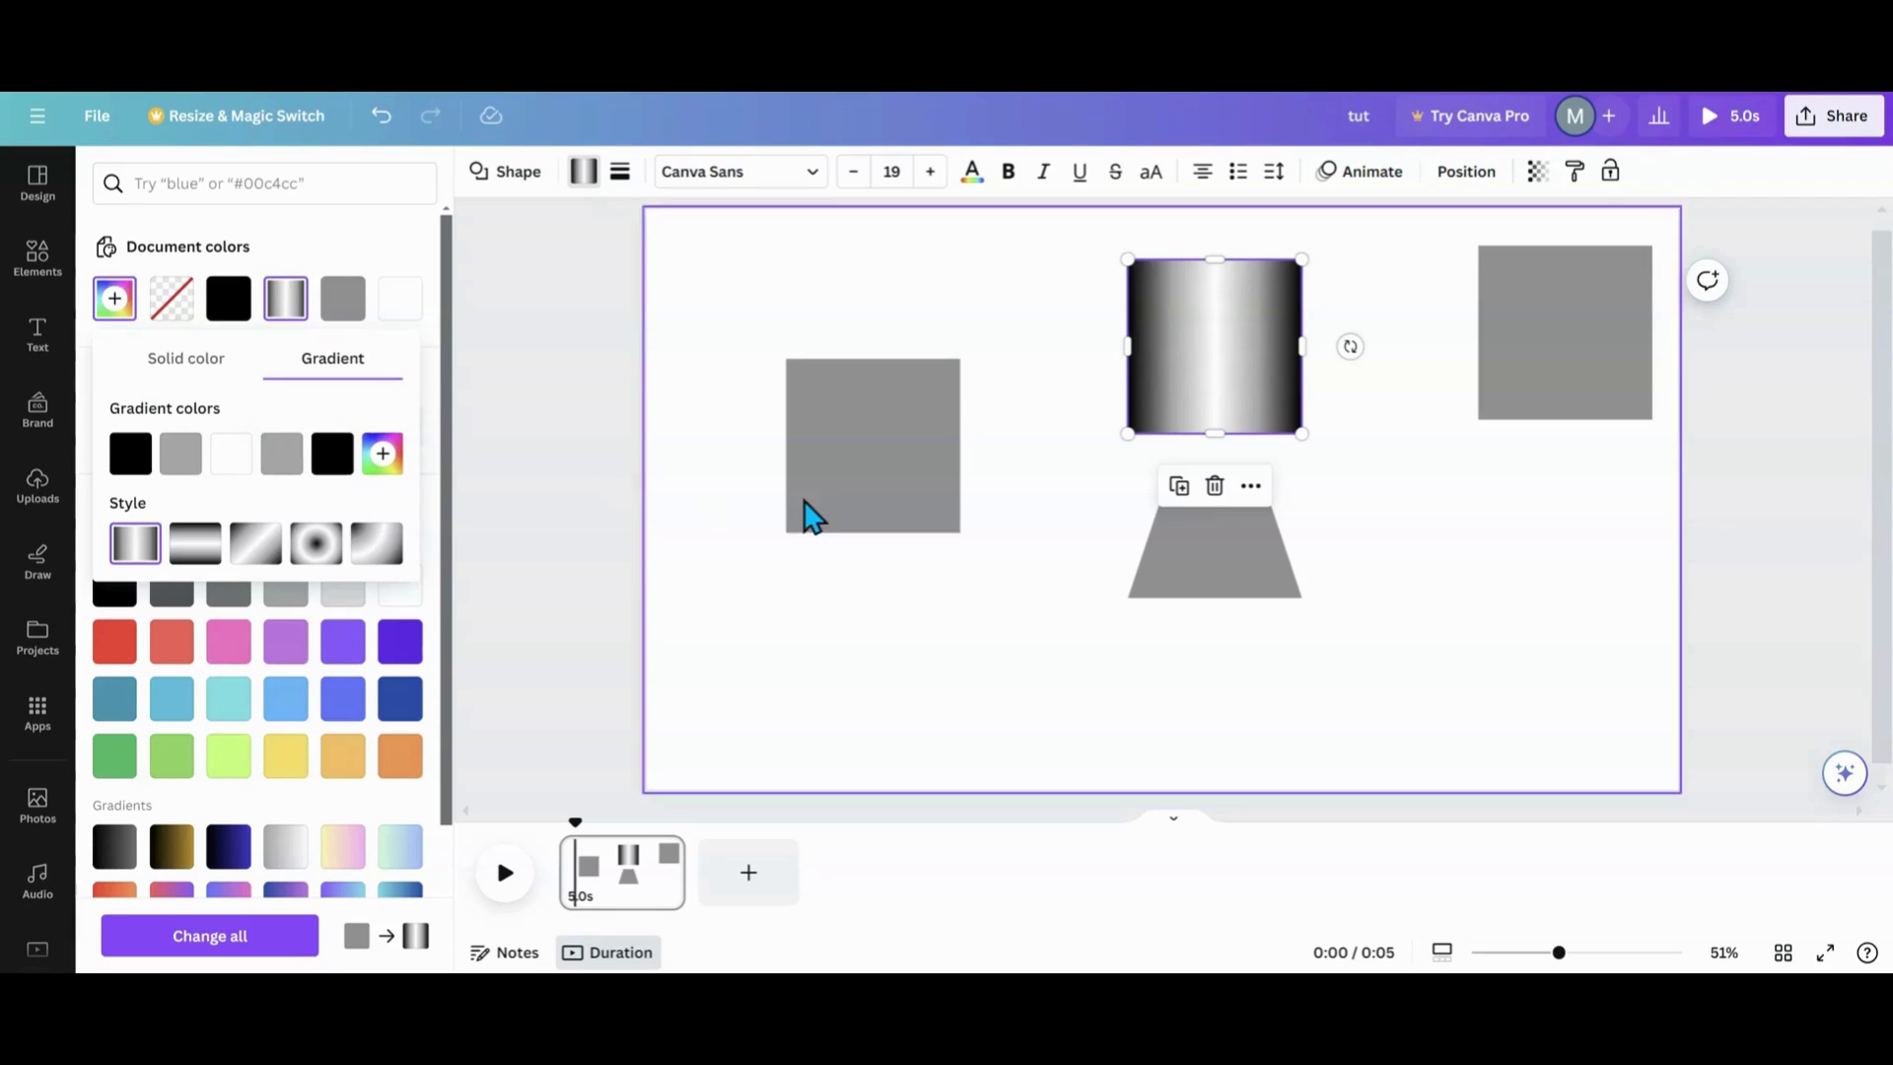
{"action": "left_click", "coordinate": [1217, 367]}
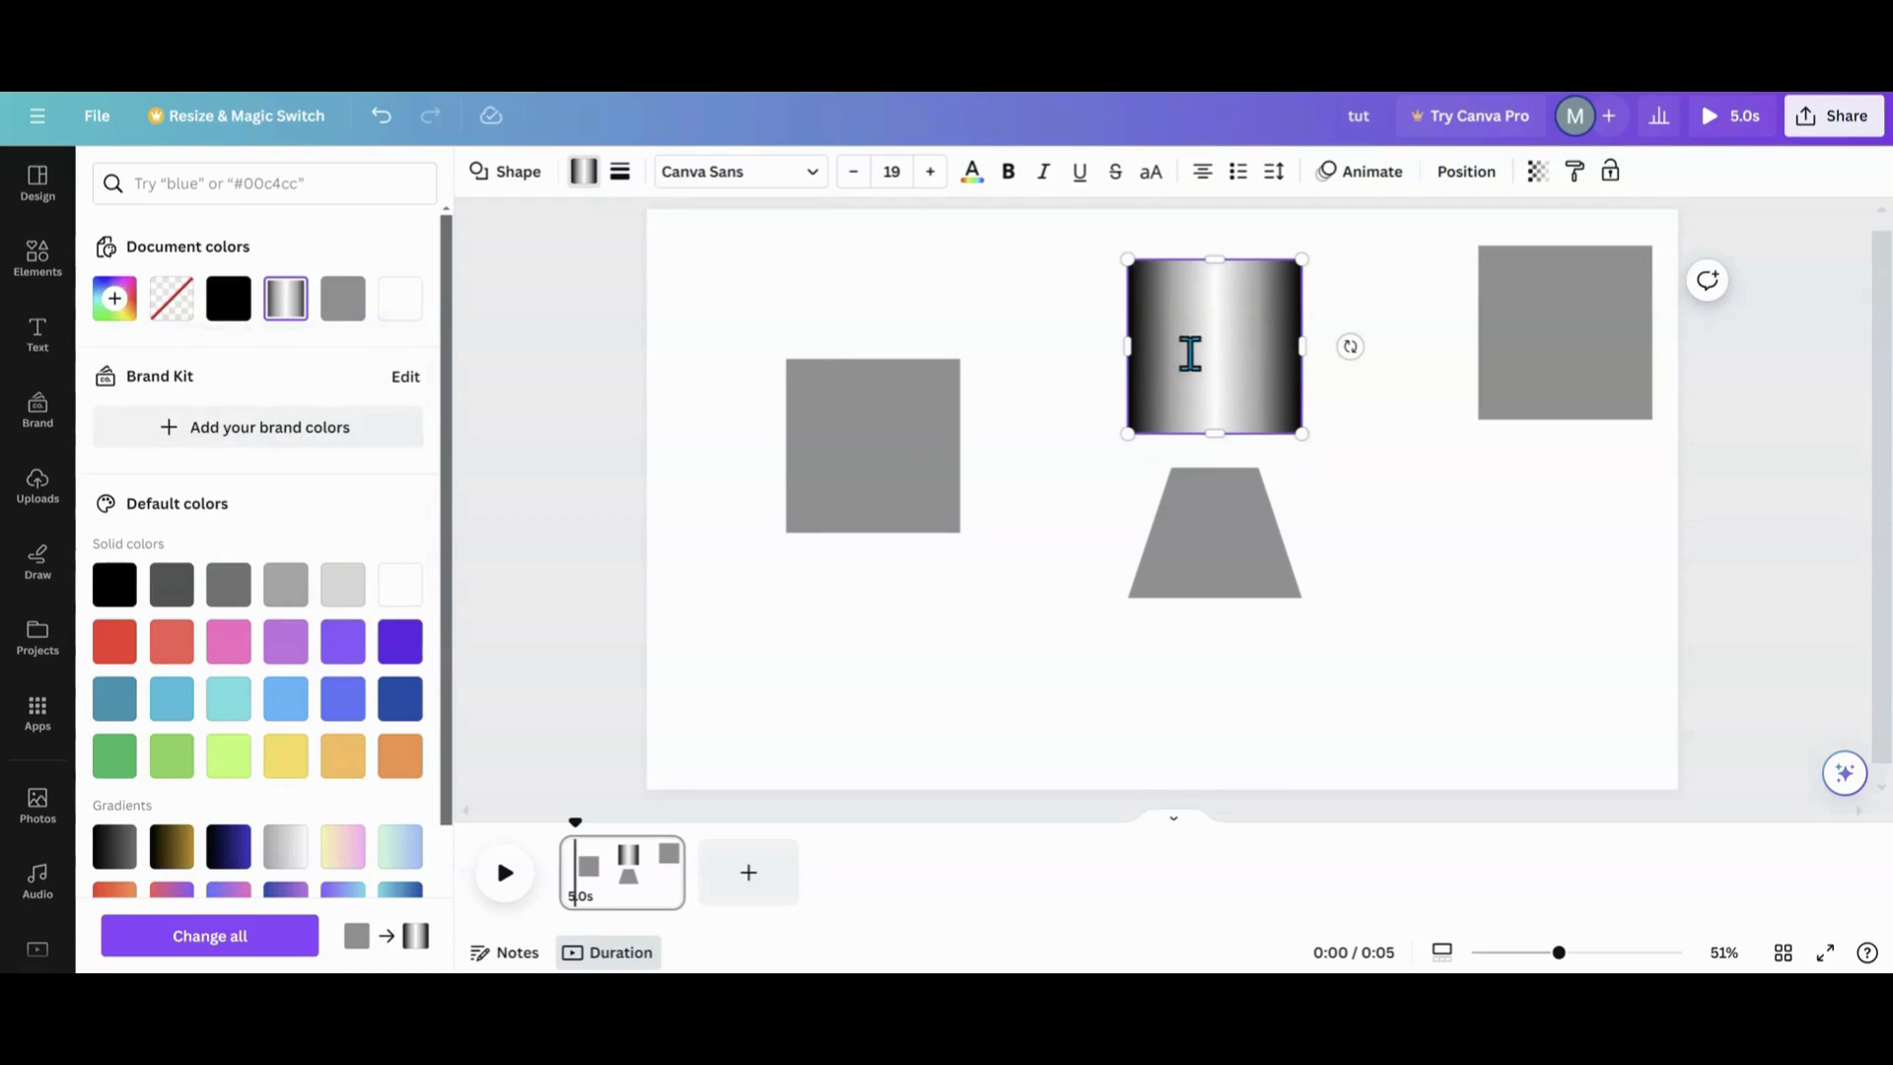
Fill the trapezoid with the square's black, grey and white gradient and set its style to horizontal bands.
{"action": "left_click", "coordinate": [1194, 556]}
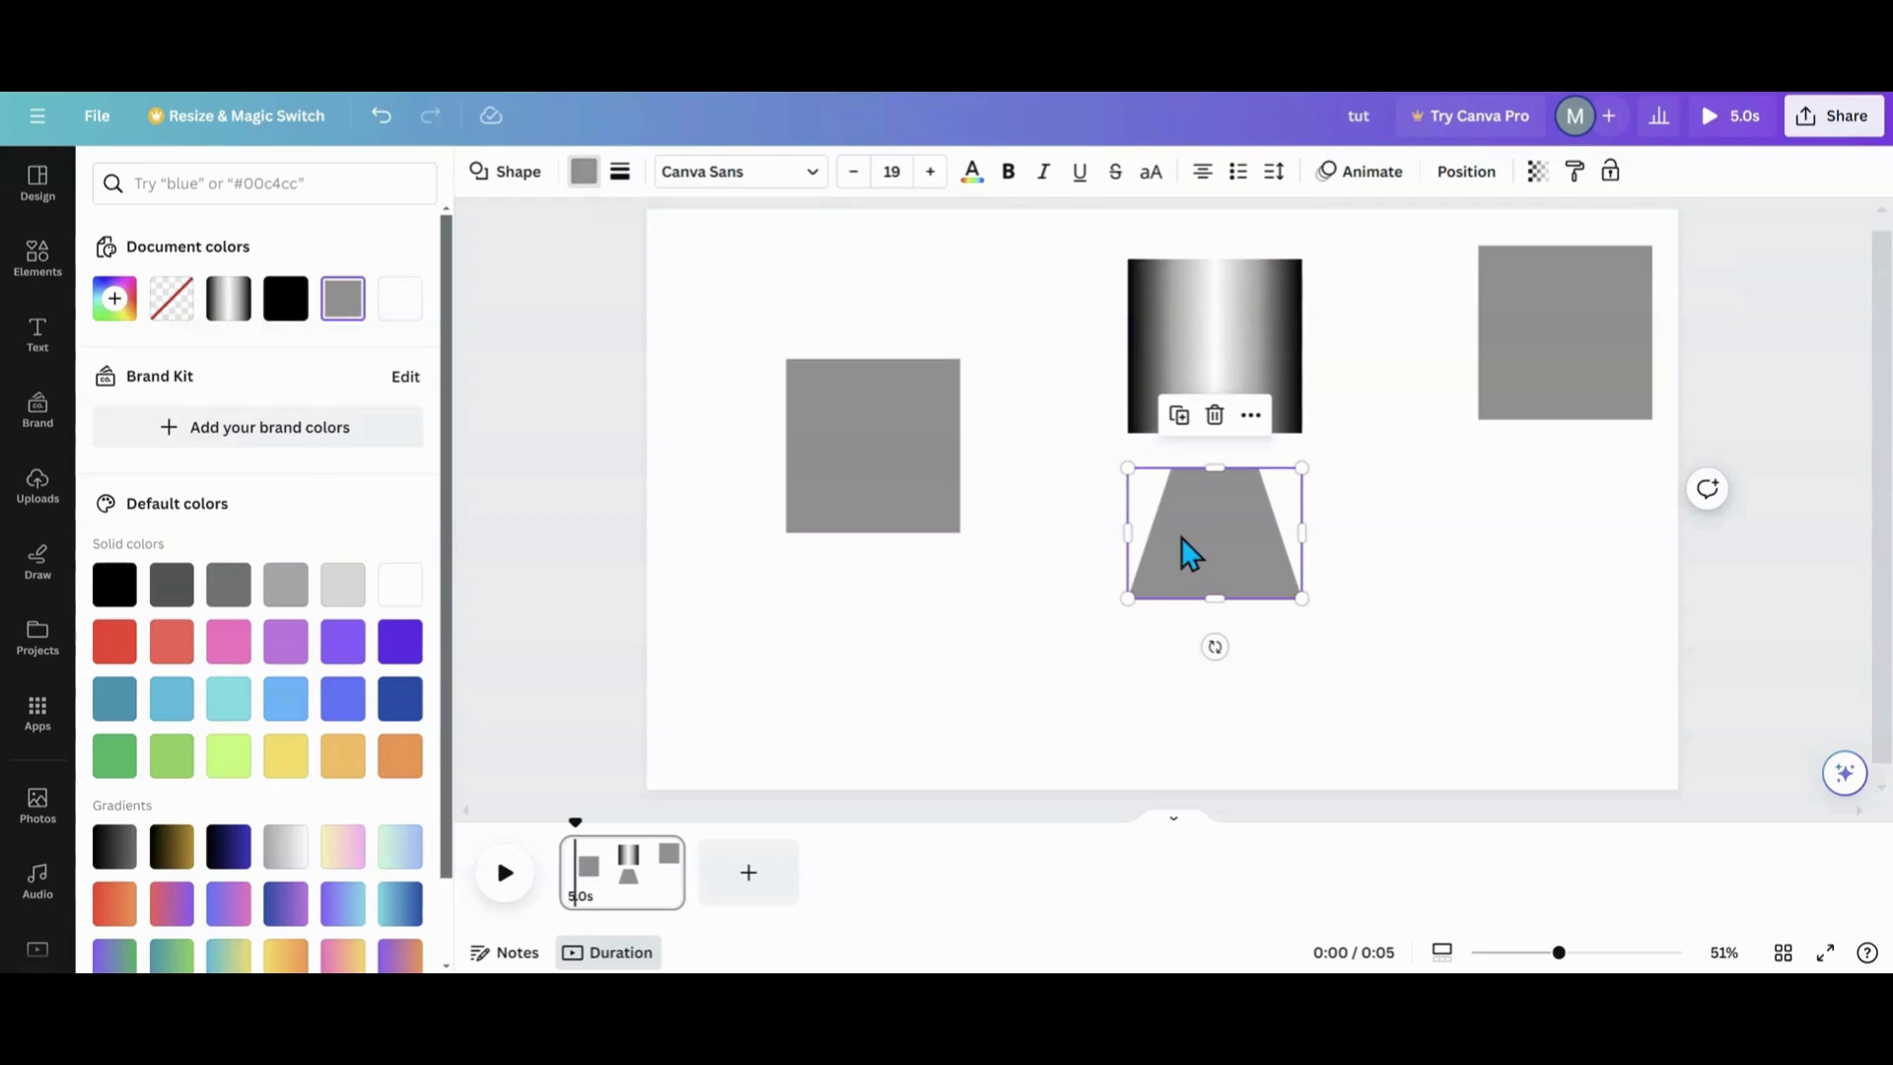
{"action": "left_click", "coordinate": [234, 310]}
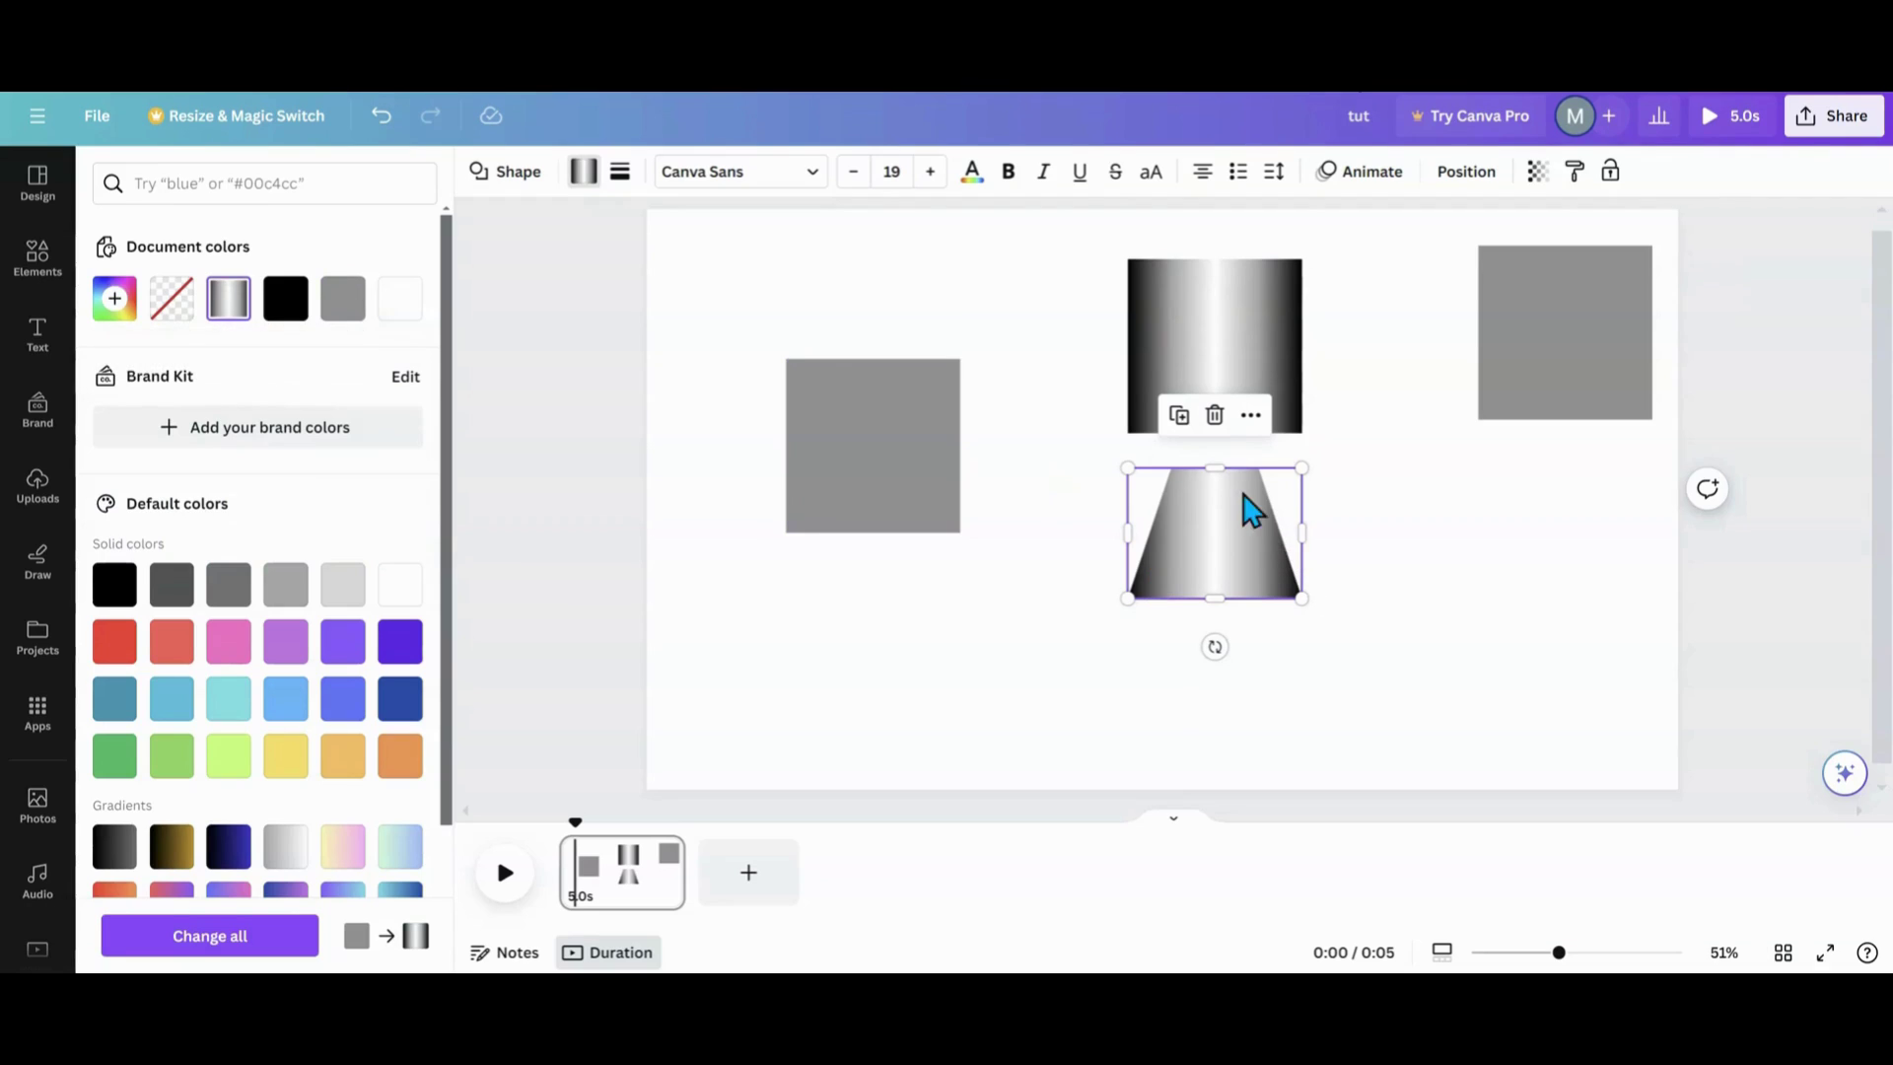
{"action": "left_click", "coordinate": [1195, 556]}
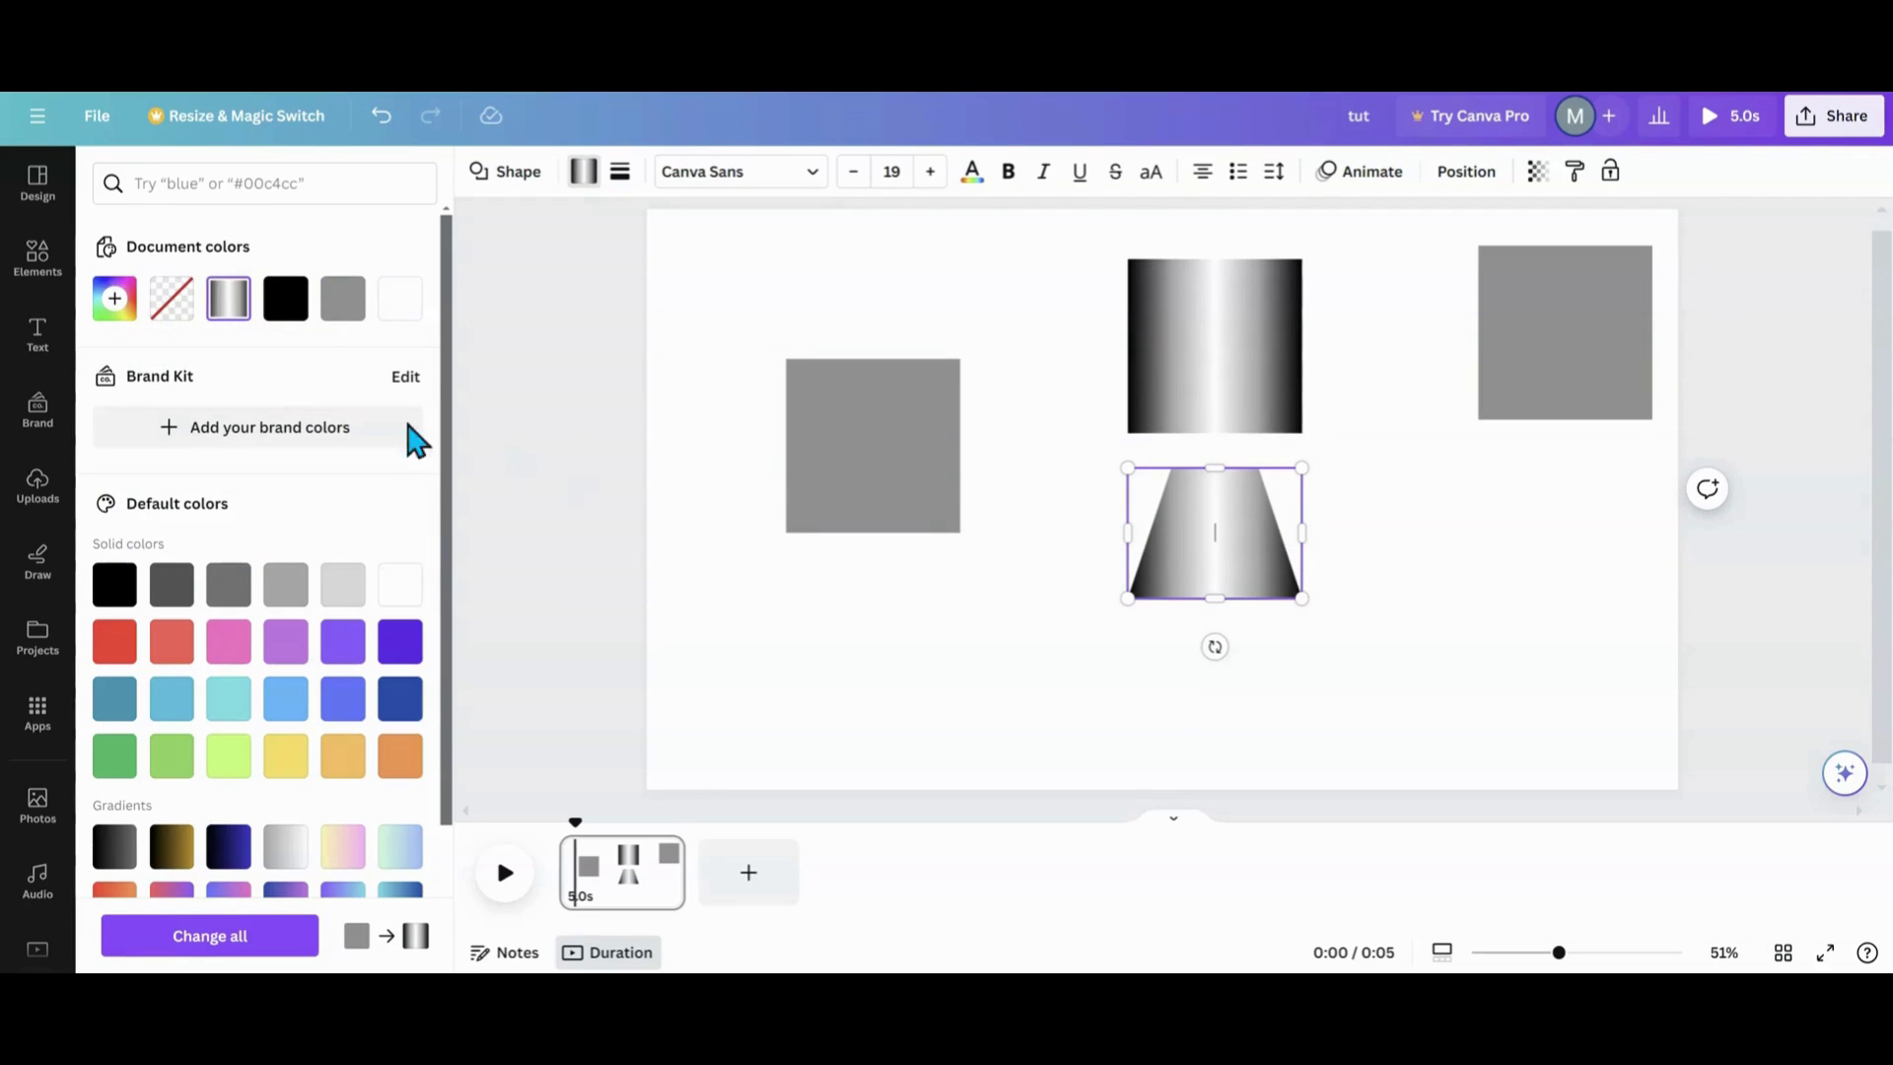
{"action": "left_click", "coordinate": [233, 310]}
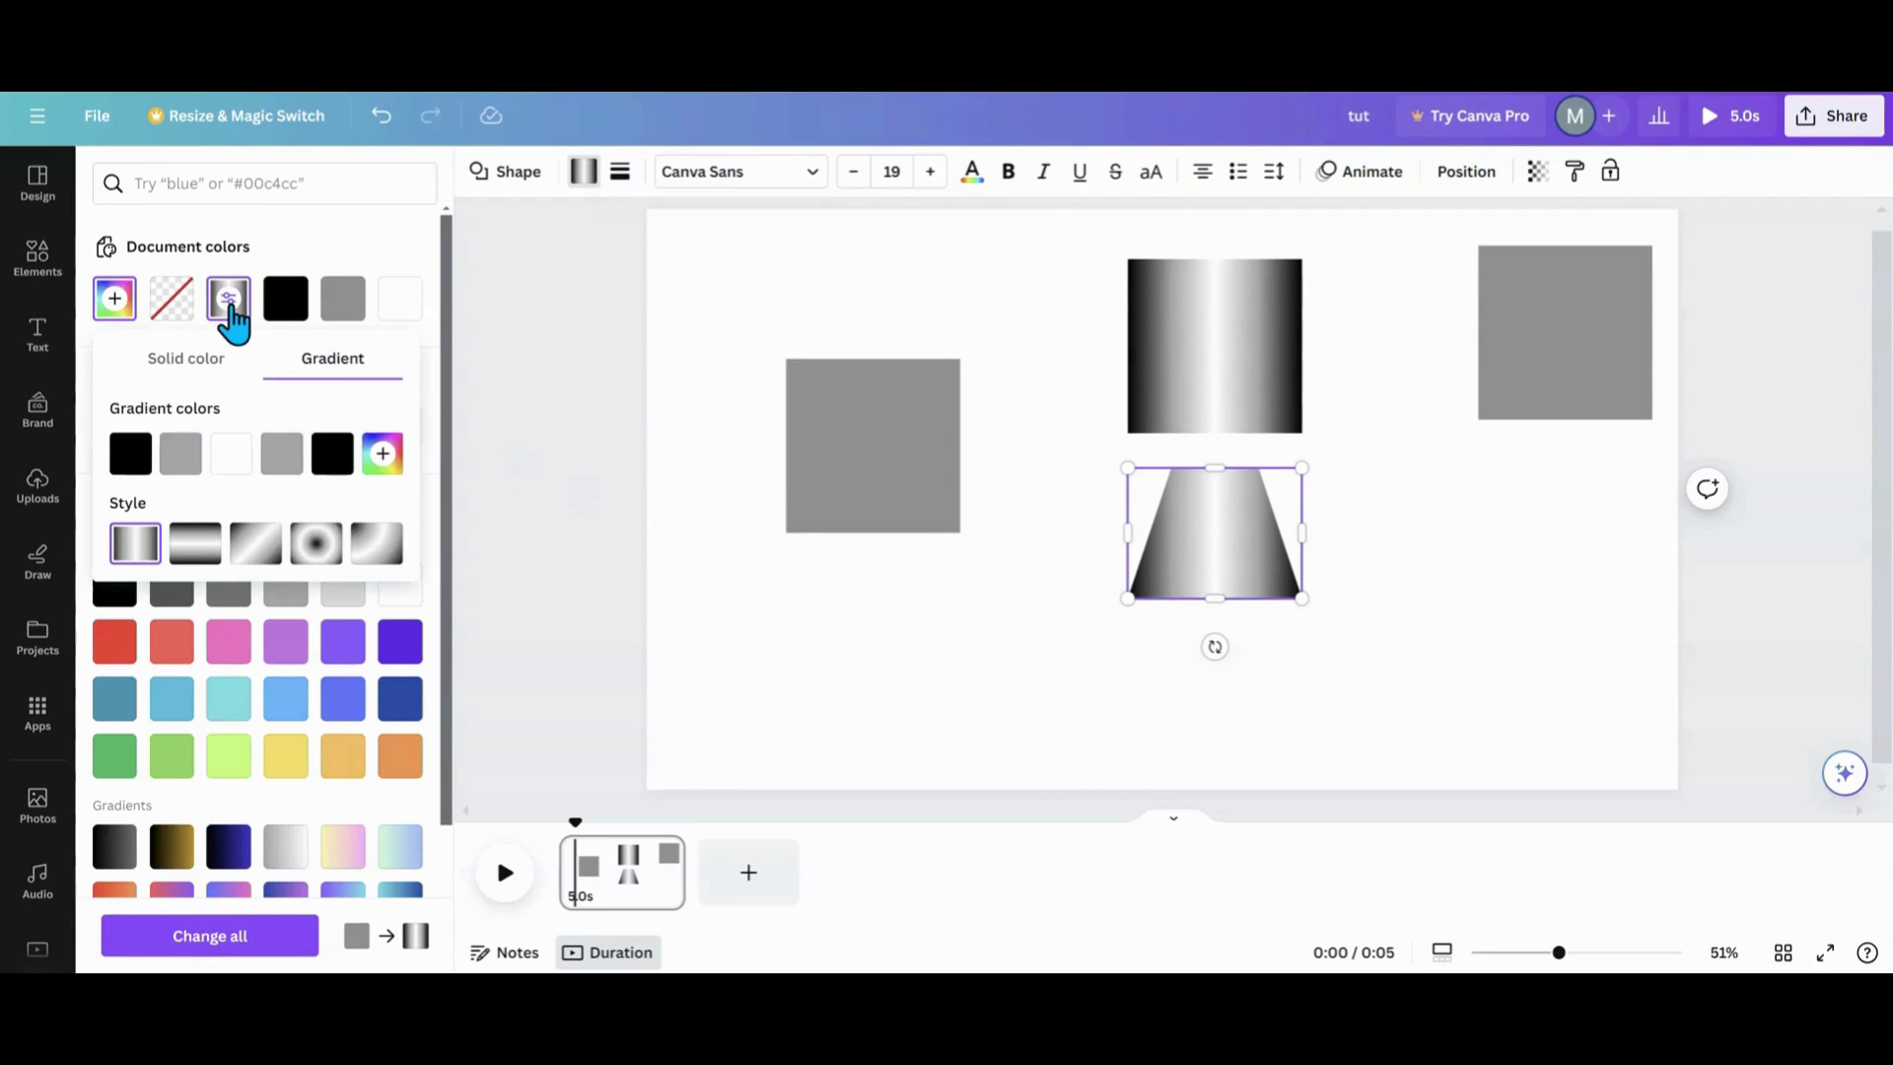
{"action": "left_click", "coordinate": [195, 554]}
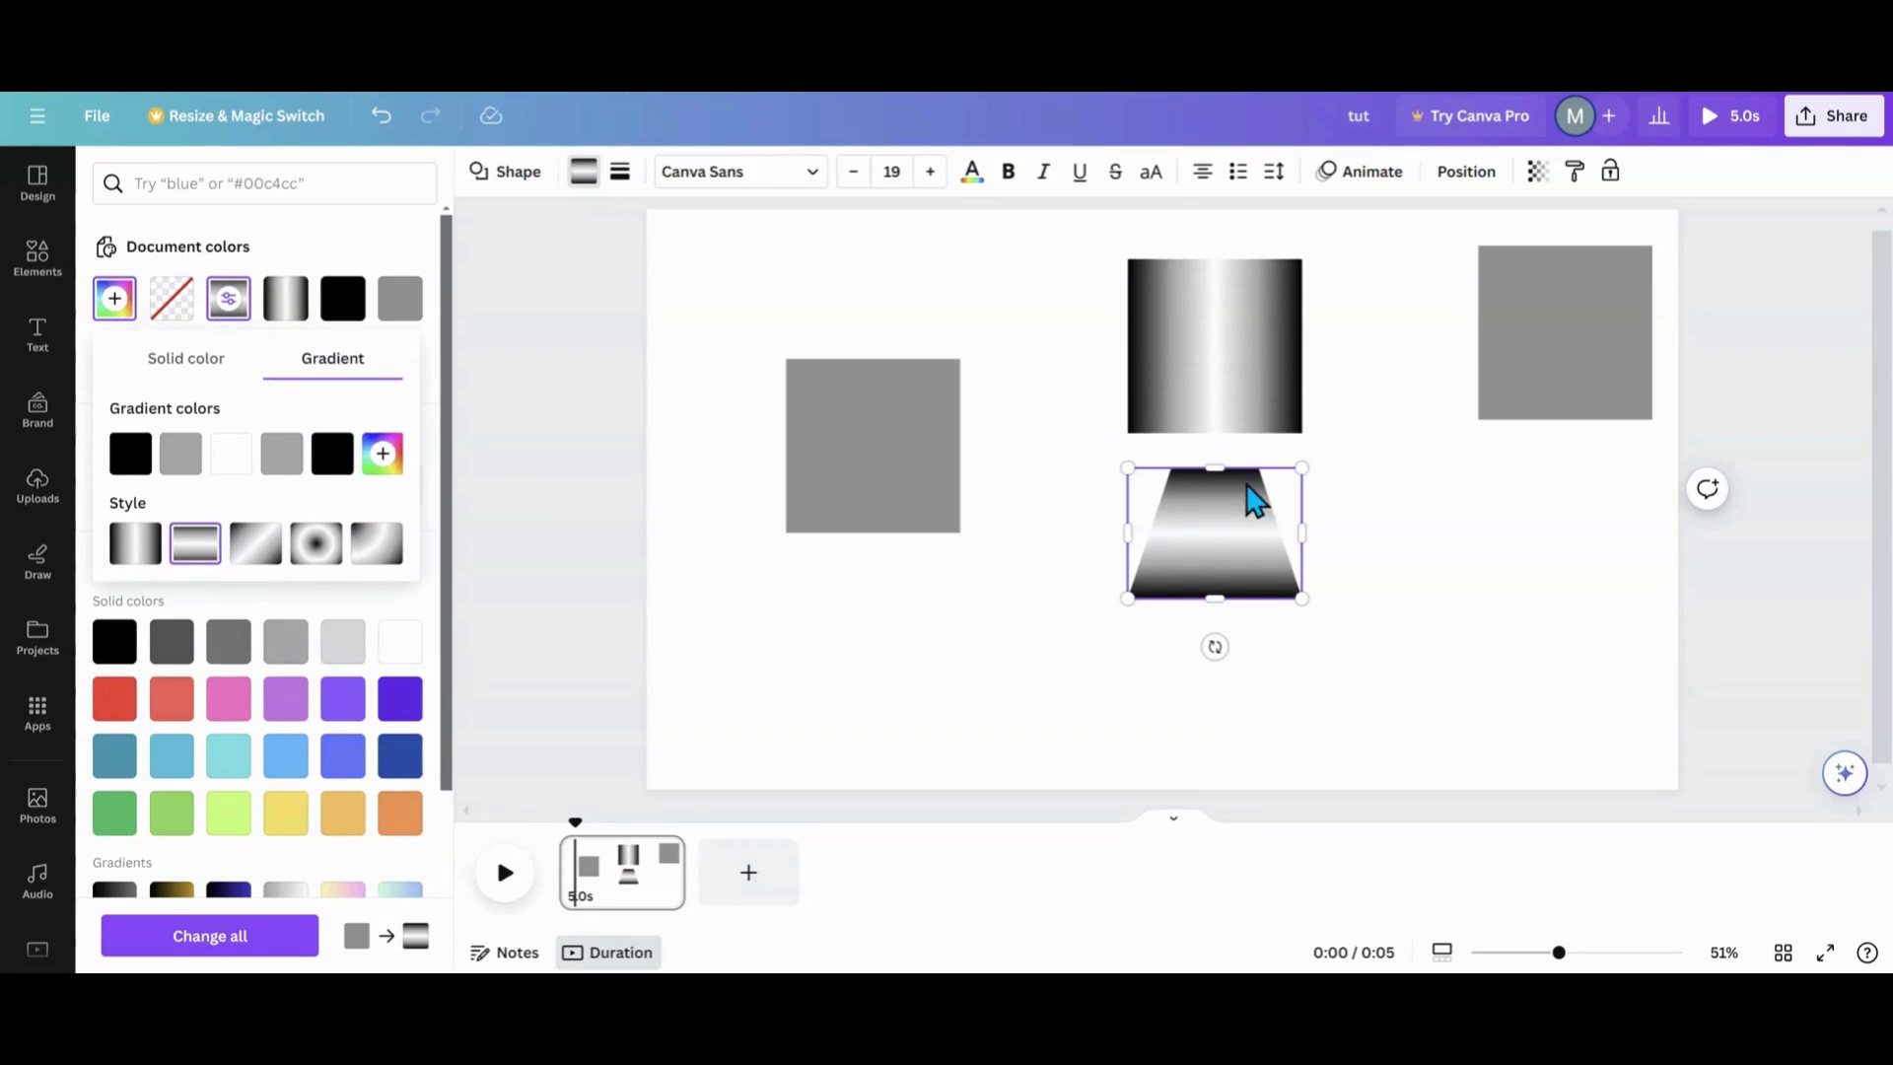
{"action": "key", "text": "Escape"}
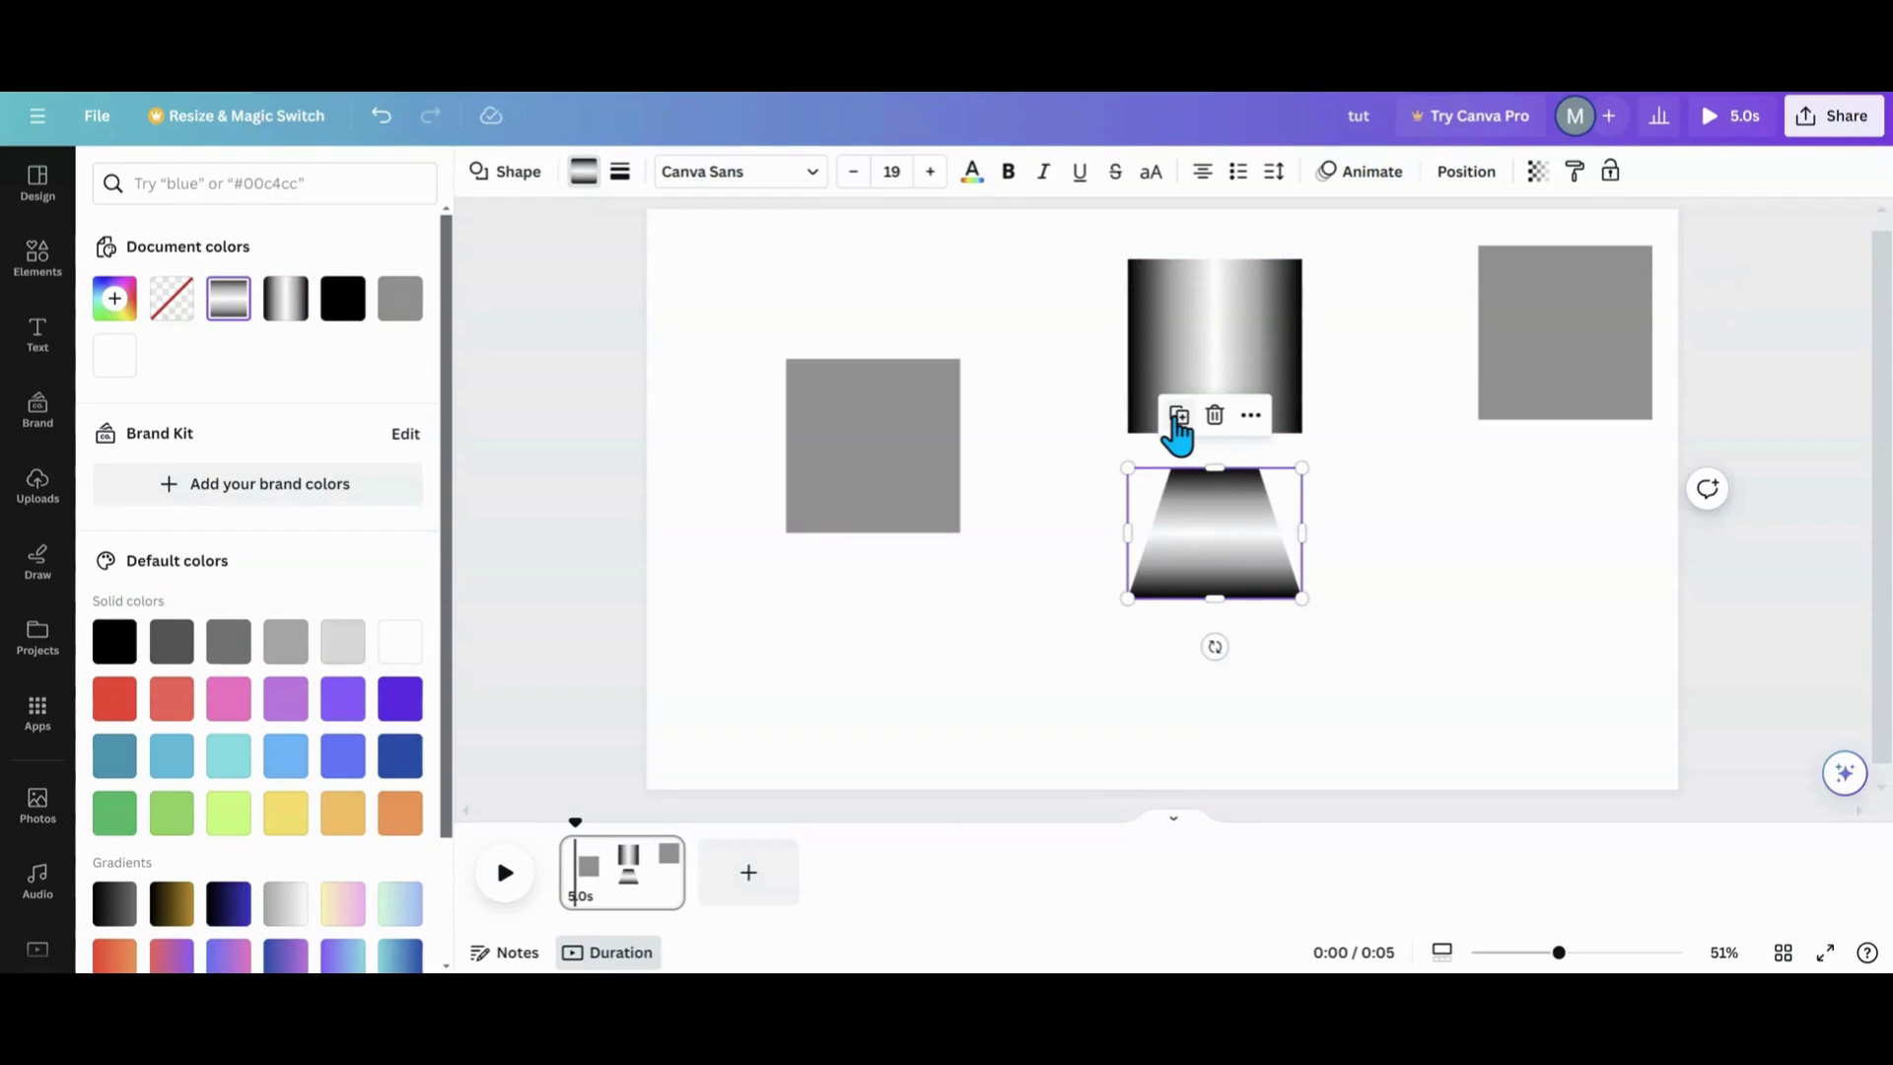
Duplicate the gradient trapezoid, flatten the copy into a thin strip, and delete the original full-height trapezoid.
{"action": "left_click", "coordinate": [1177, 417]}
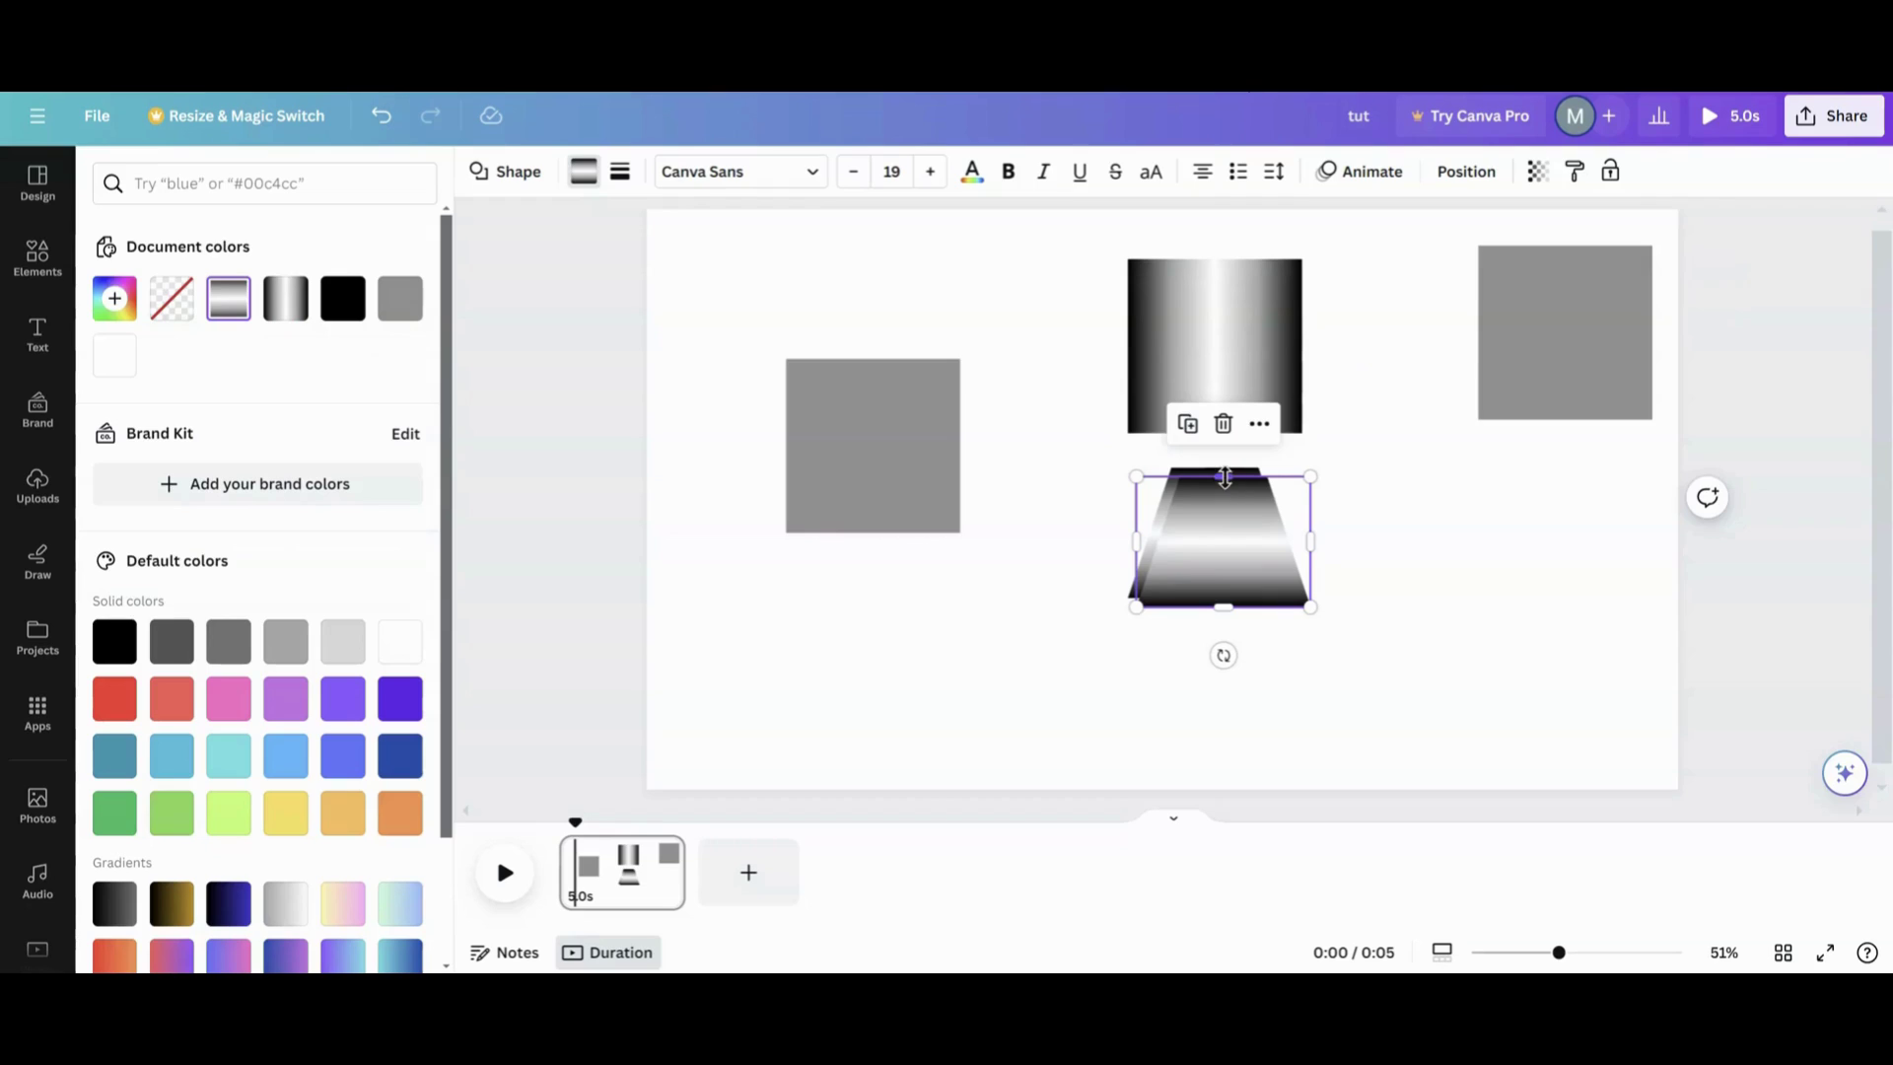
{"action": "left_click_drag", "start_coordinate": [1224, 477], "coordinate": [1229, 586]}
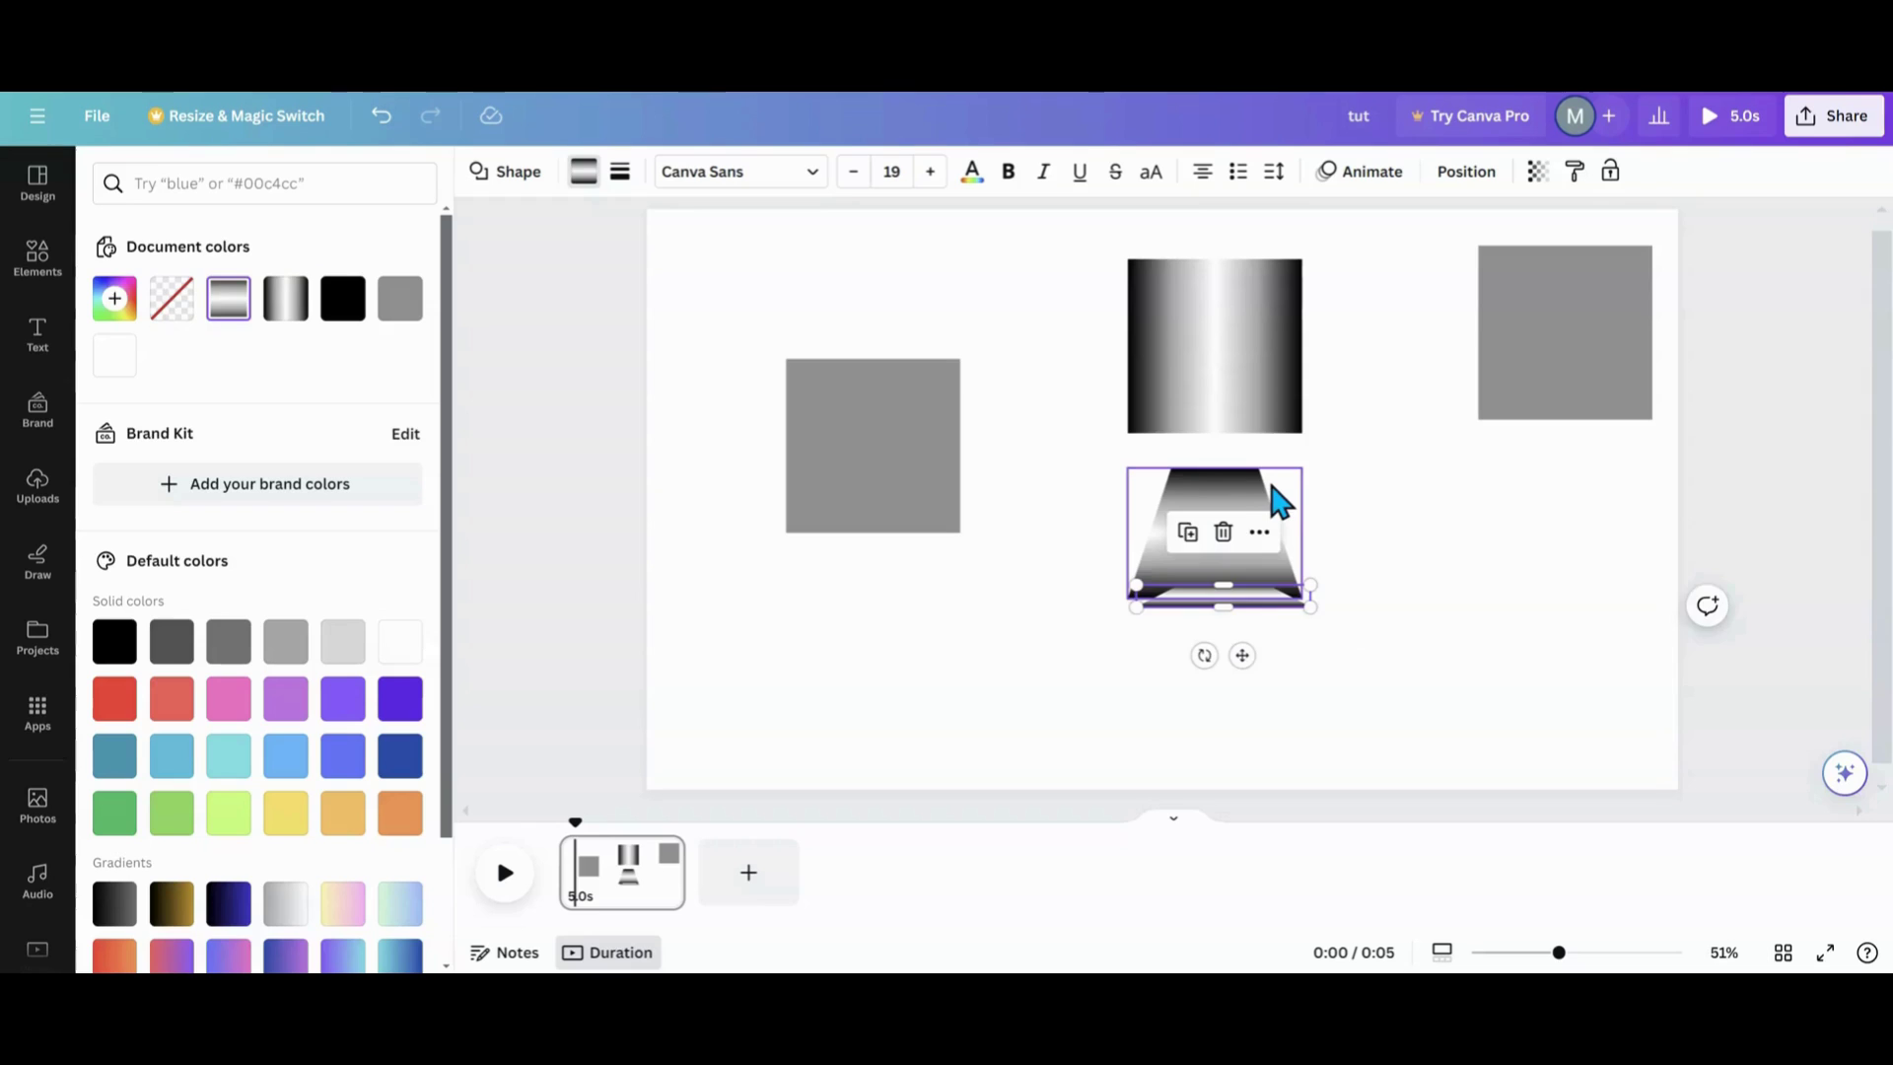
{"action": "left_click", "coordinate": [1279, 501]}
{"action": "left_click", "coordinate": [1214, 415]}
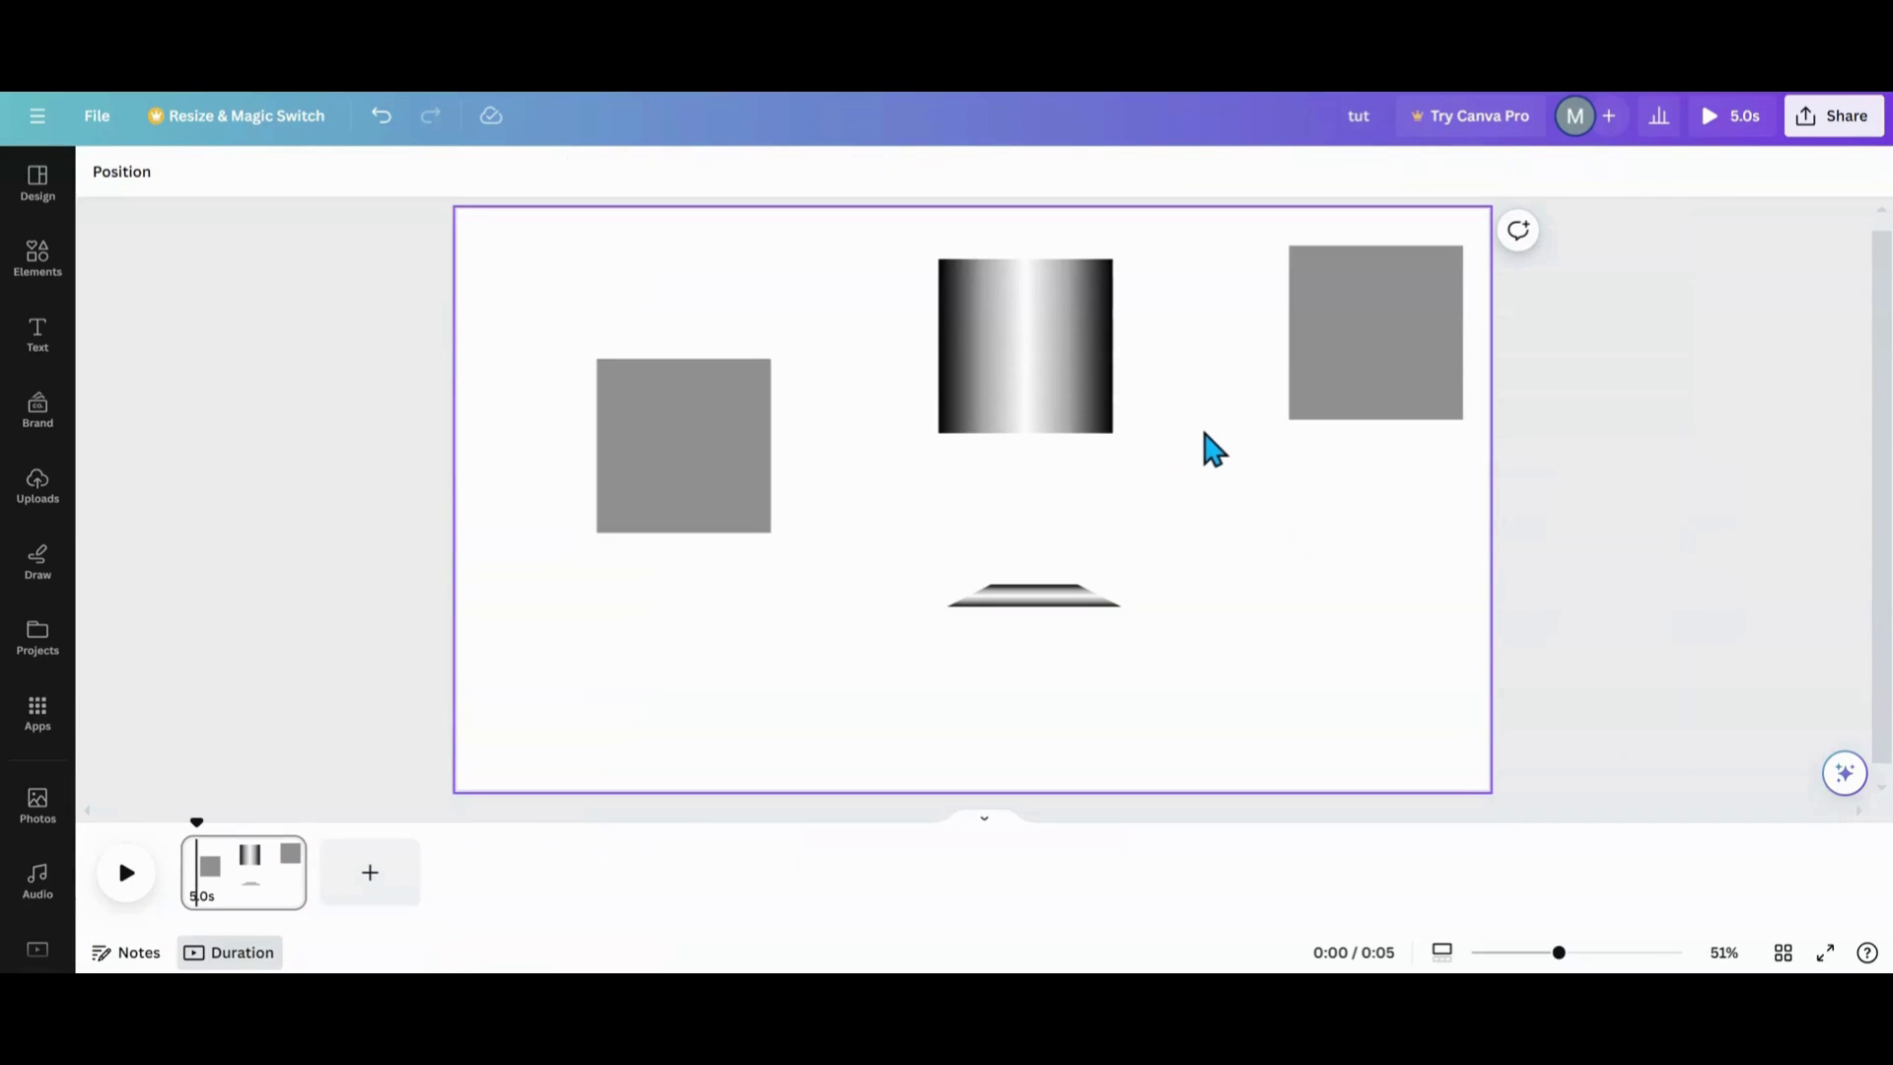
Narrow the gradient square into a thin full-height strip on the left grey square's left edge and place a duplicate along its right edge.
{"action": "left_click", "coordinate": [1065, 615]}
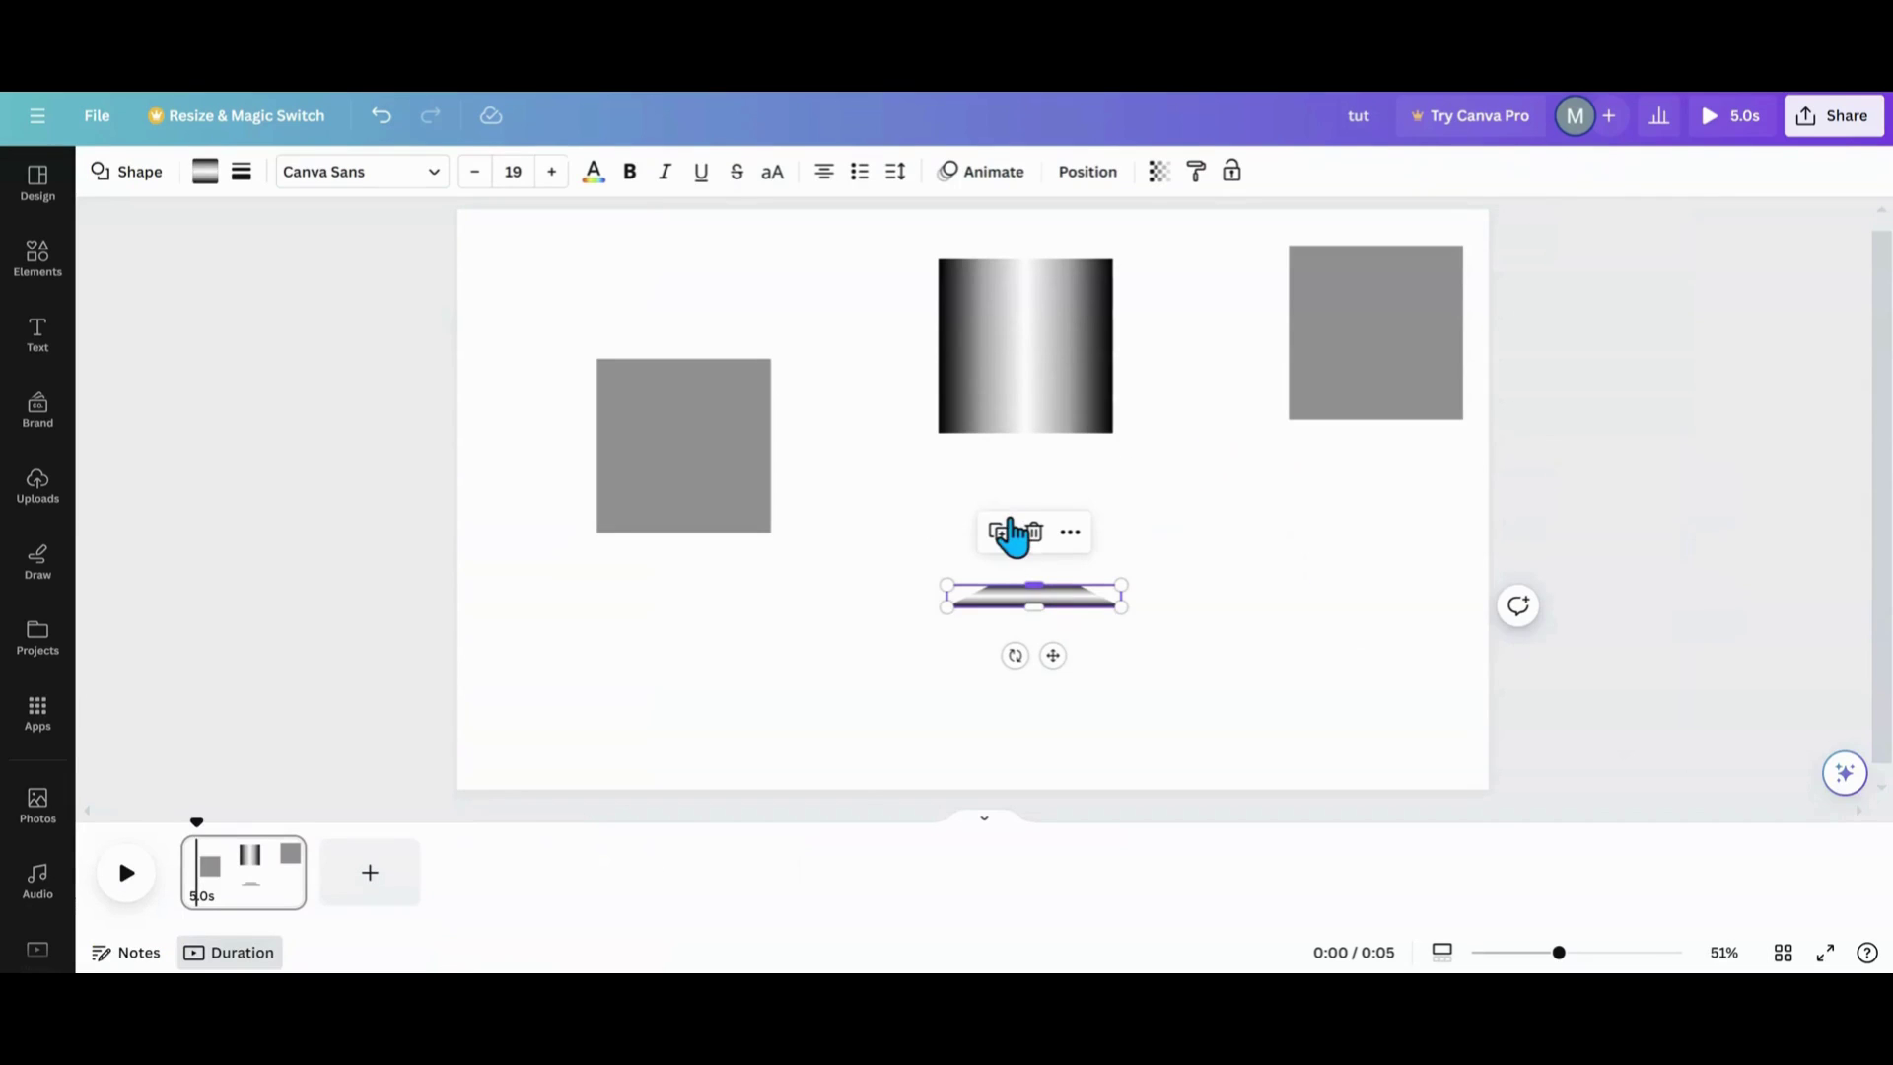
{"action": "left_click", "coordinate": [1045, 409]}
{"action": "left_click_drag", "start_coordinate": [1107, 343], "coordinate": [673, 471]}
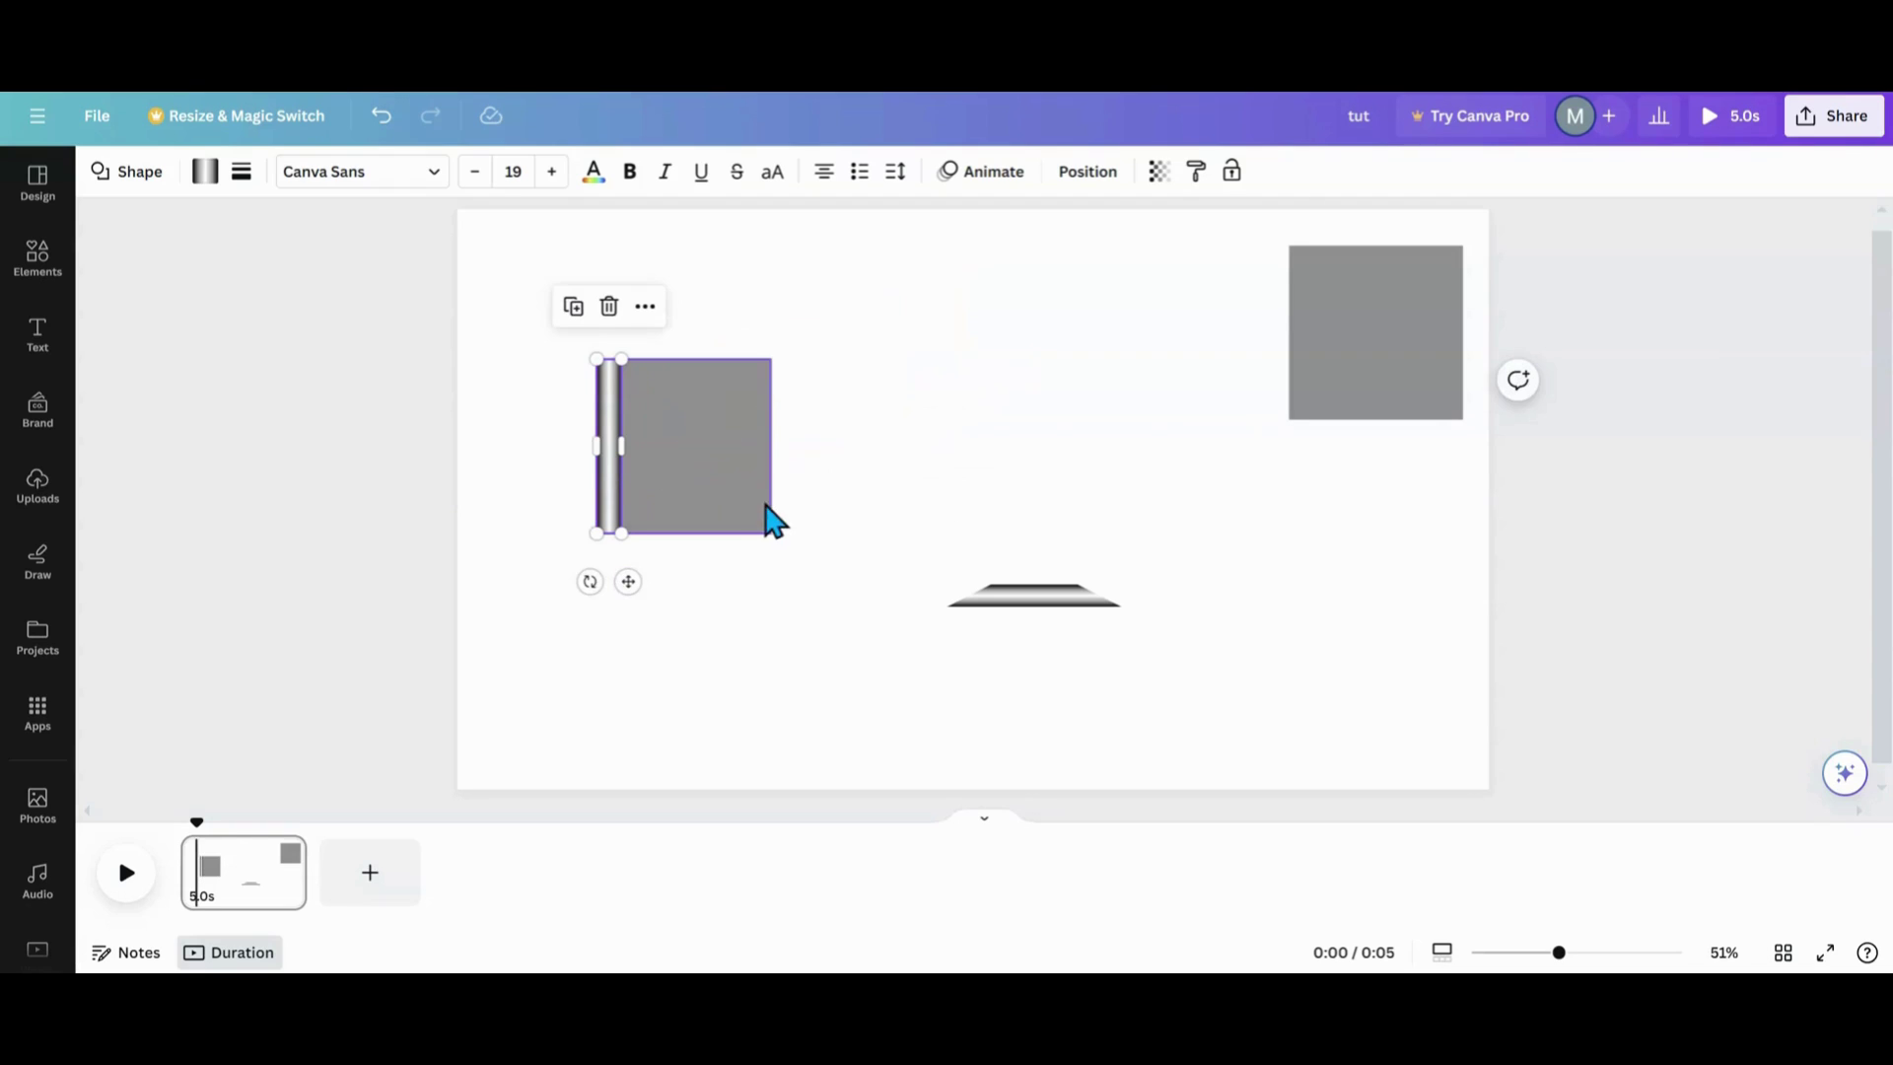
{"action": "left_click", "coordinate": [572, 307]}
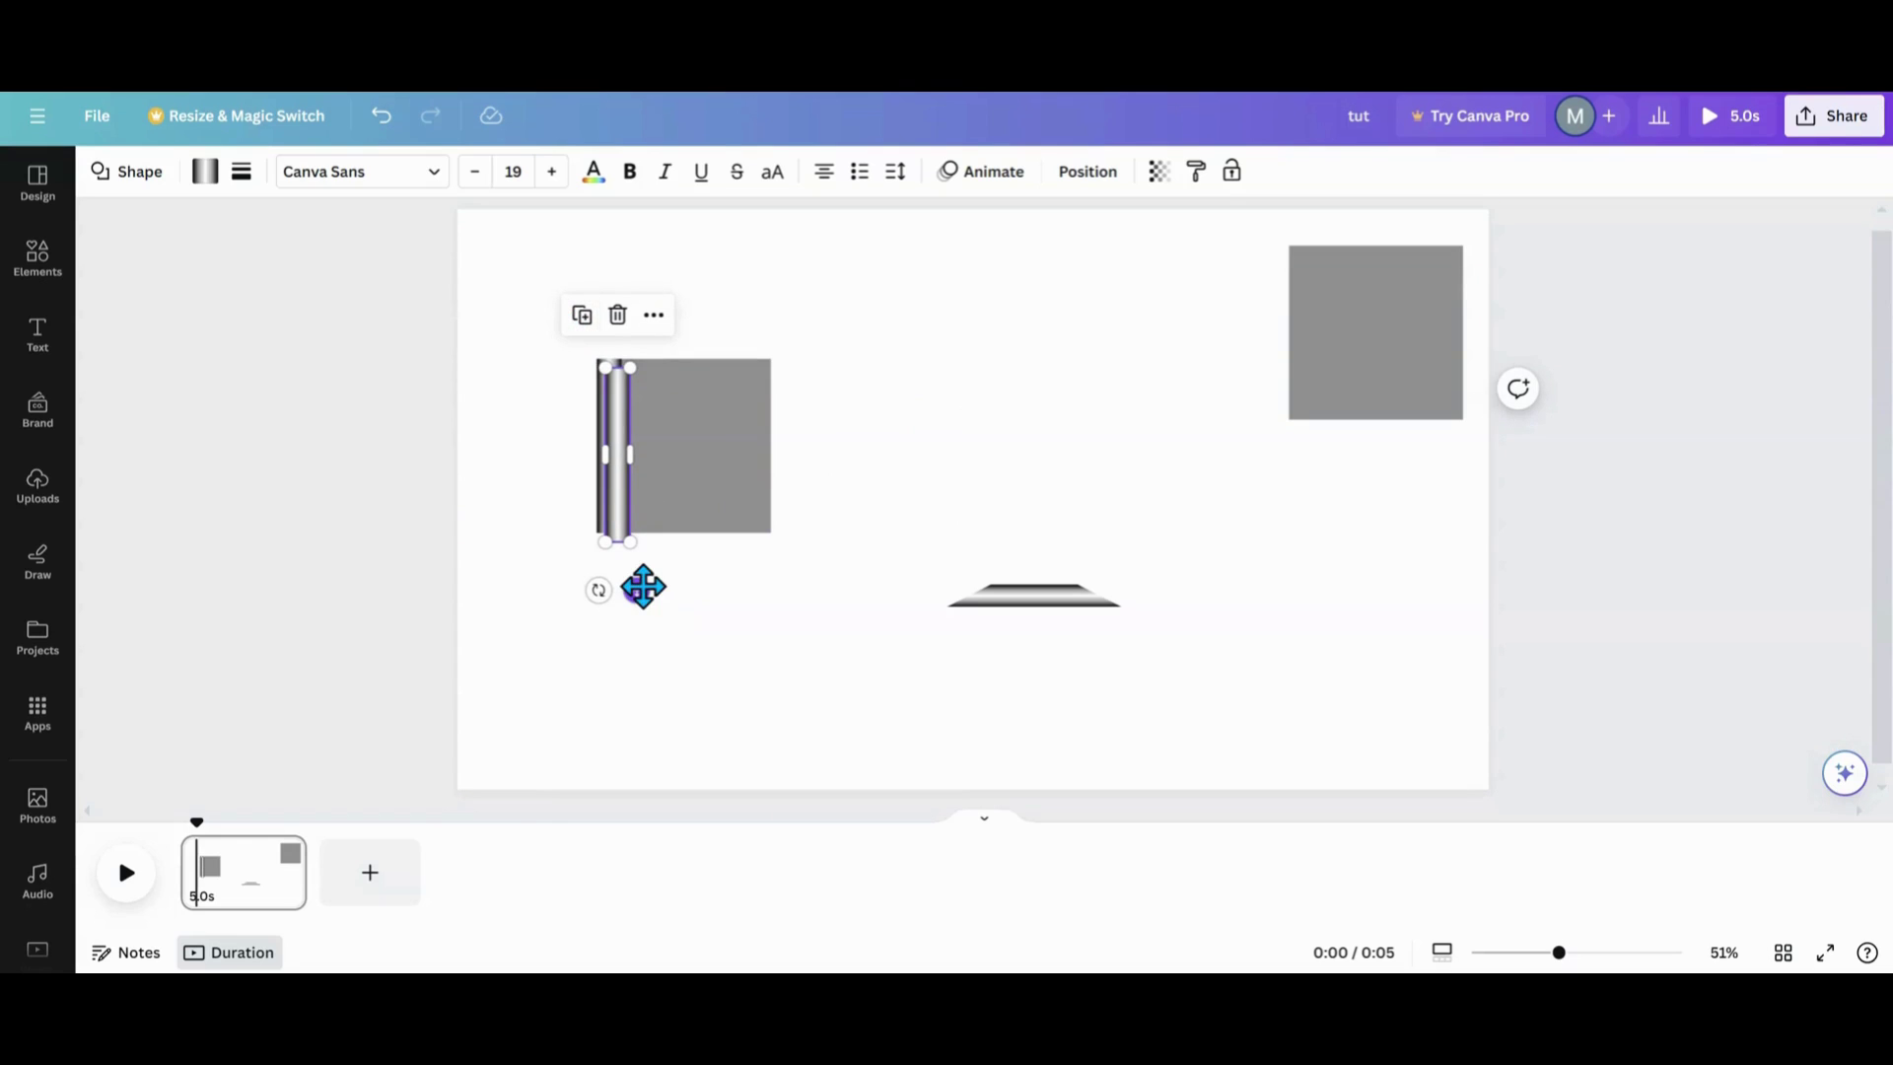
{"action": "left_click_drag", "start_coordinate": [642, 583], "coordinate": [785, 578]}
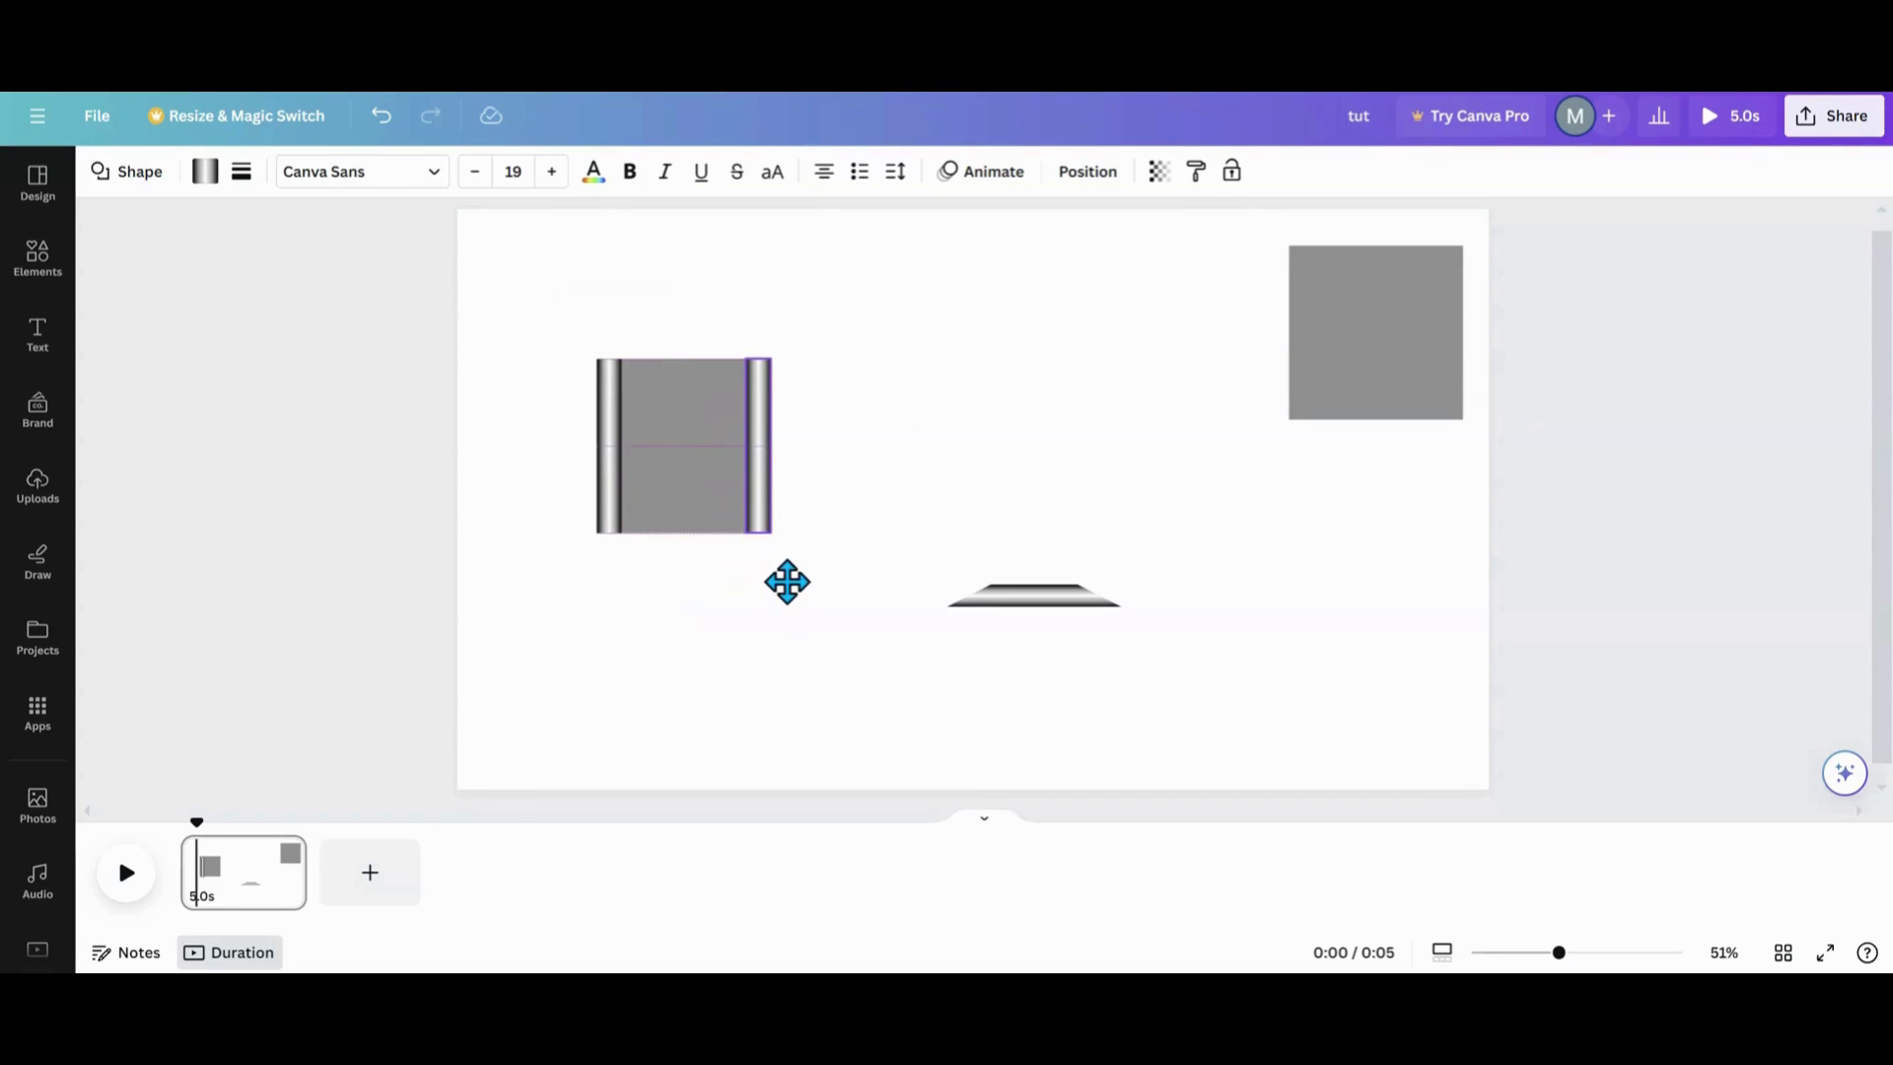
Place the thin trapezoid along the framed square's bottom edge and a duplicate rotated 180° along its top edge.
{"action": "left_click", "coordinate": [1018, 604]}
{"action": "left_click_drag", "start_coordinate": [1025, 596], "coordinate": [674, 521]}
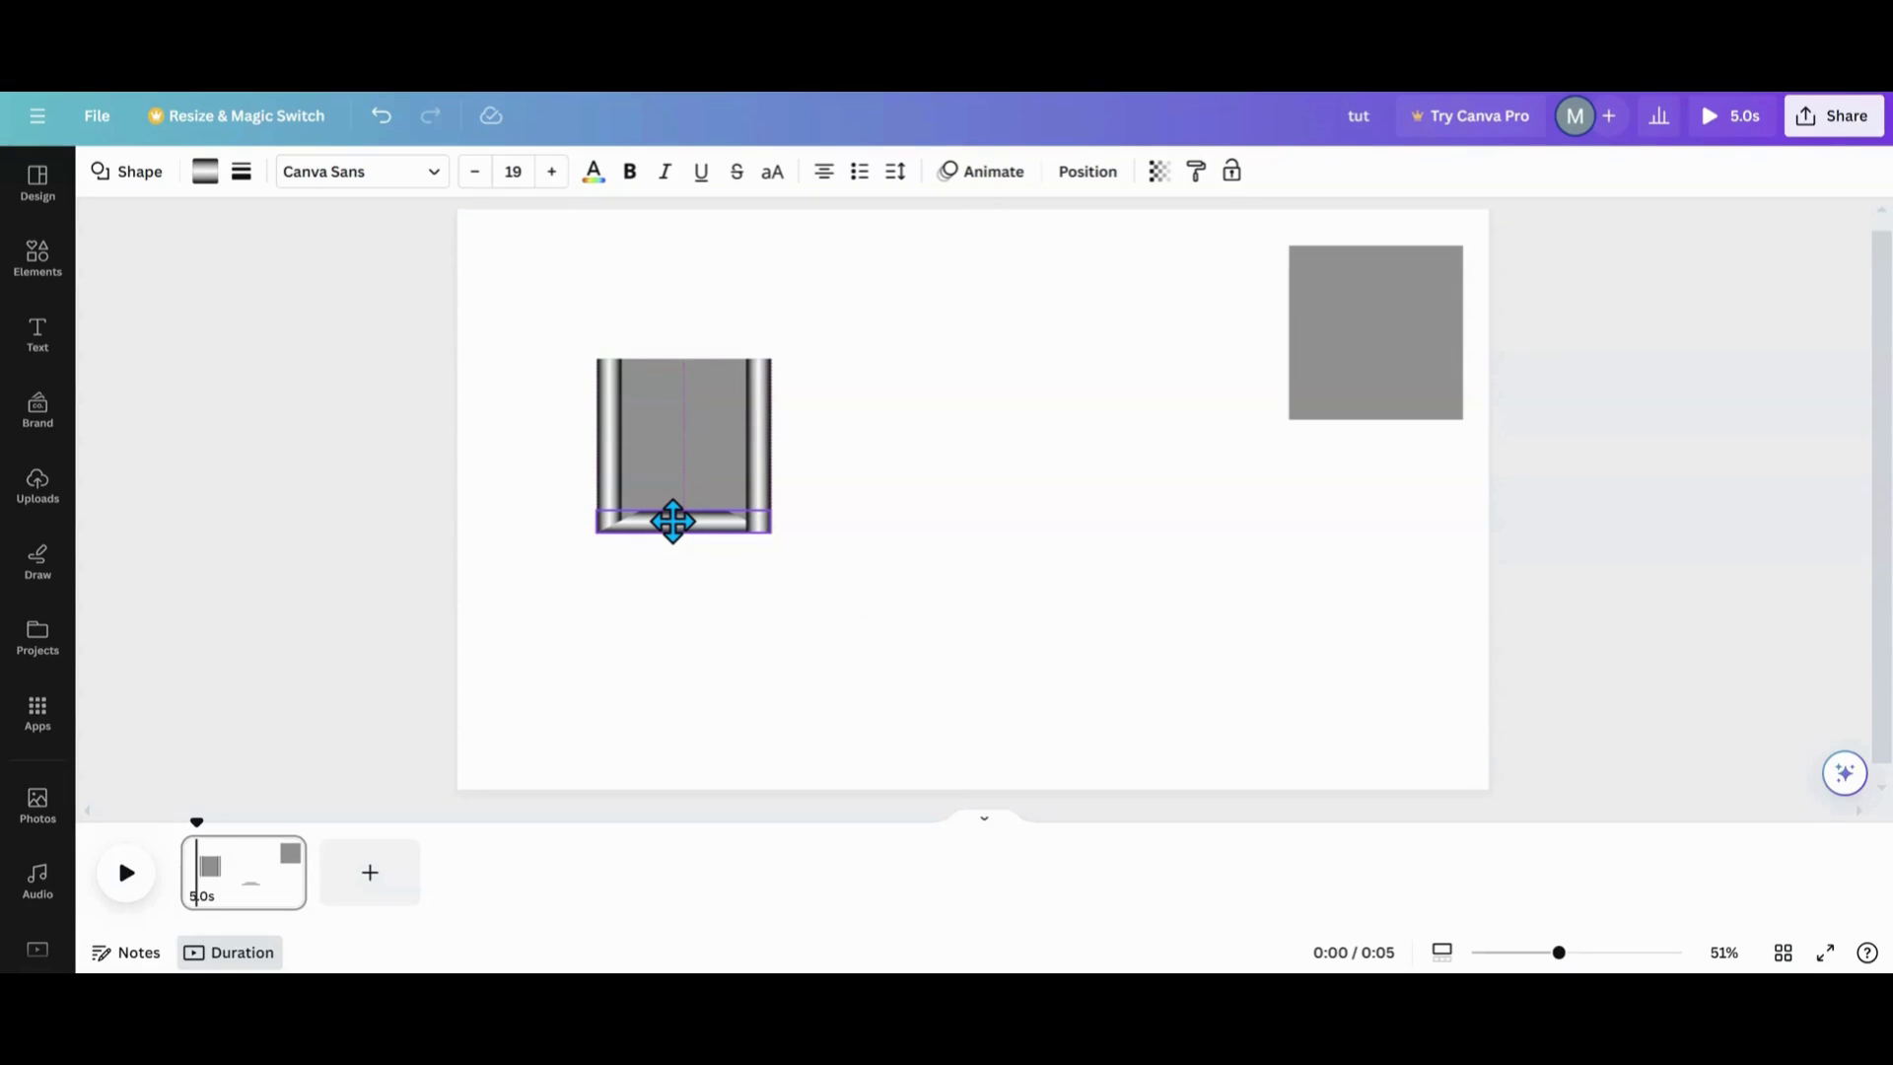
{"action": "left_click_drag", "start_coordinate": [673, 520], "coordinate": [647, 490]}
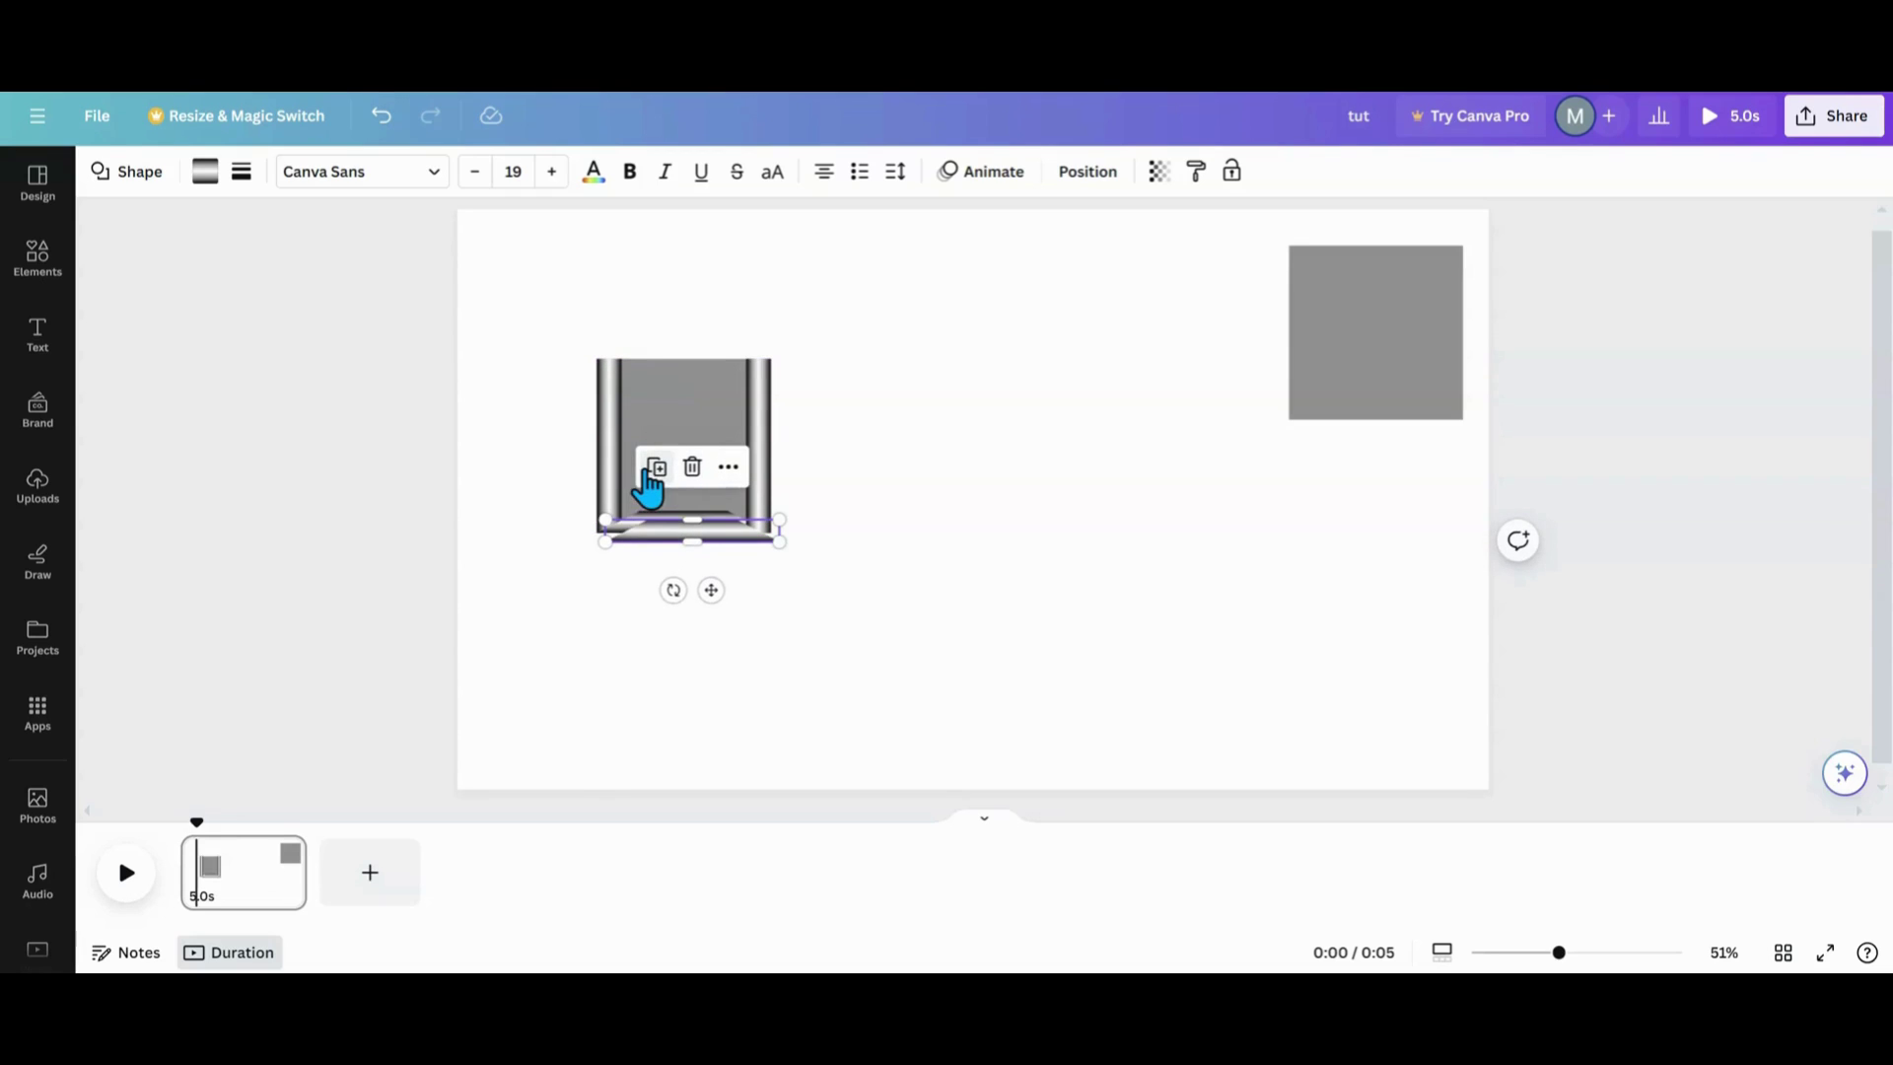
{"action": "left_click_drag", "start_coordinate": [673, 590], "coordinate": [710, 428]}
{"action": "left_click_drag", "start_coordinate": [558, 507], "coordinate": [549, 348]}
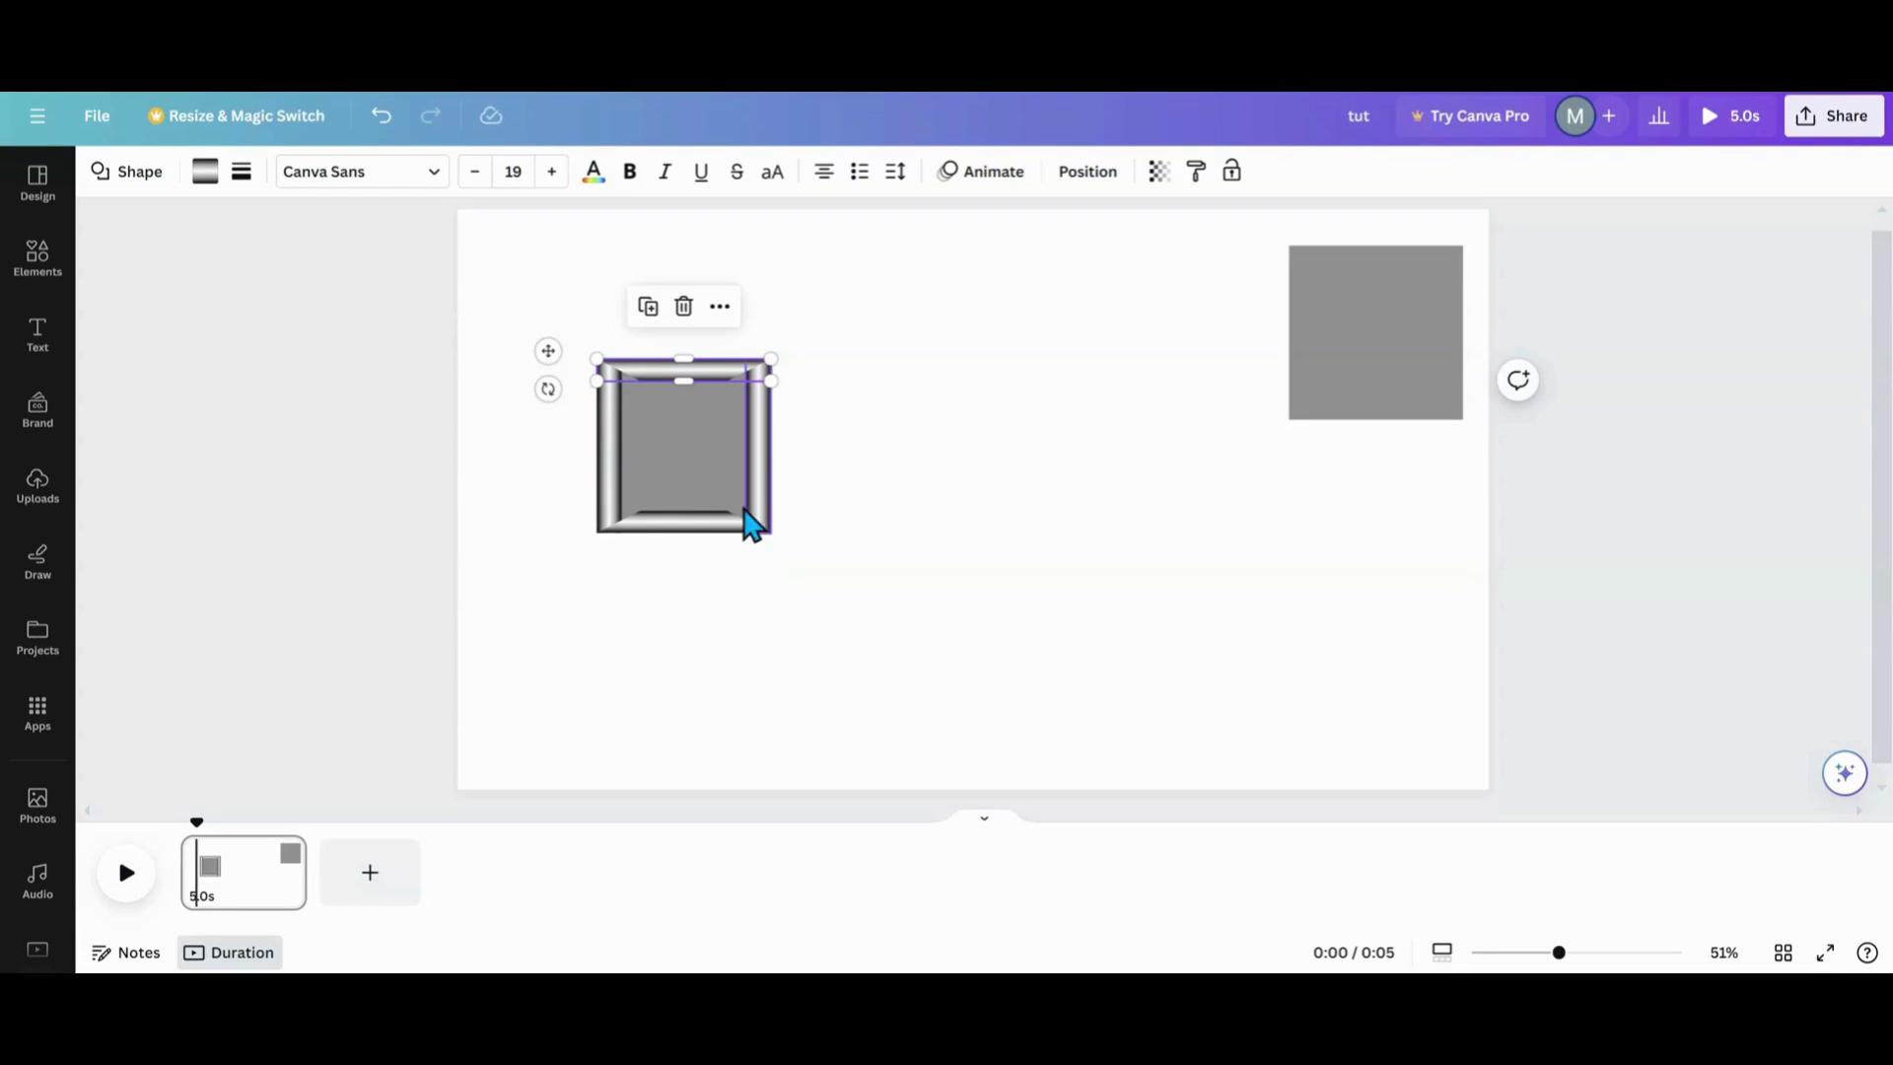
Bring the bottom trapezoid strip of the frame forward one layer, over the vertical strips.
{"action": "left_click", "coordinate": [670, 523]}
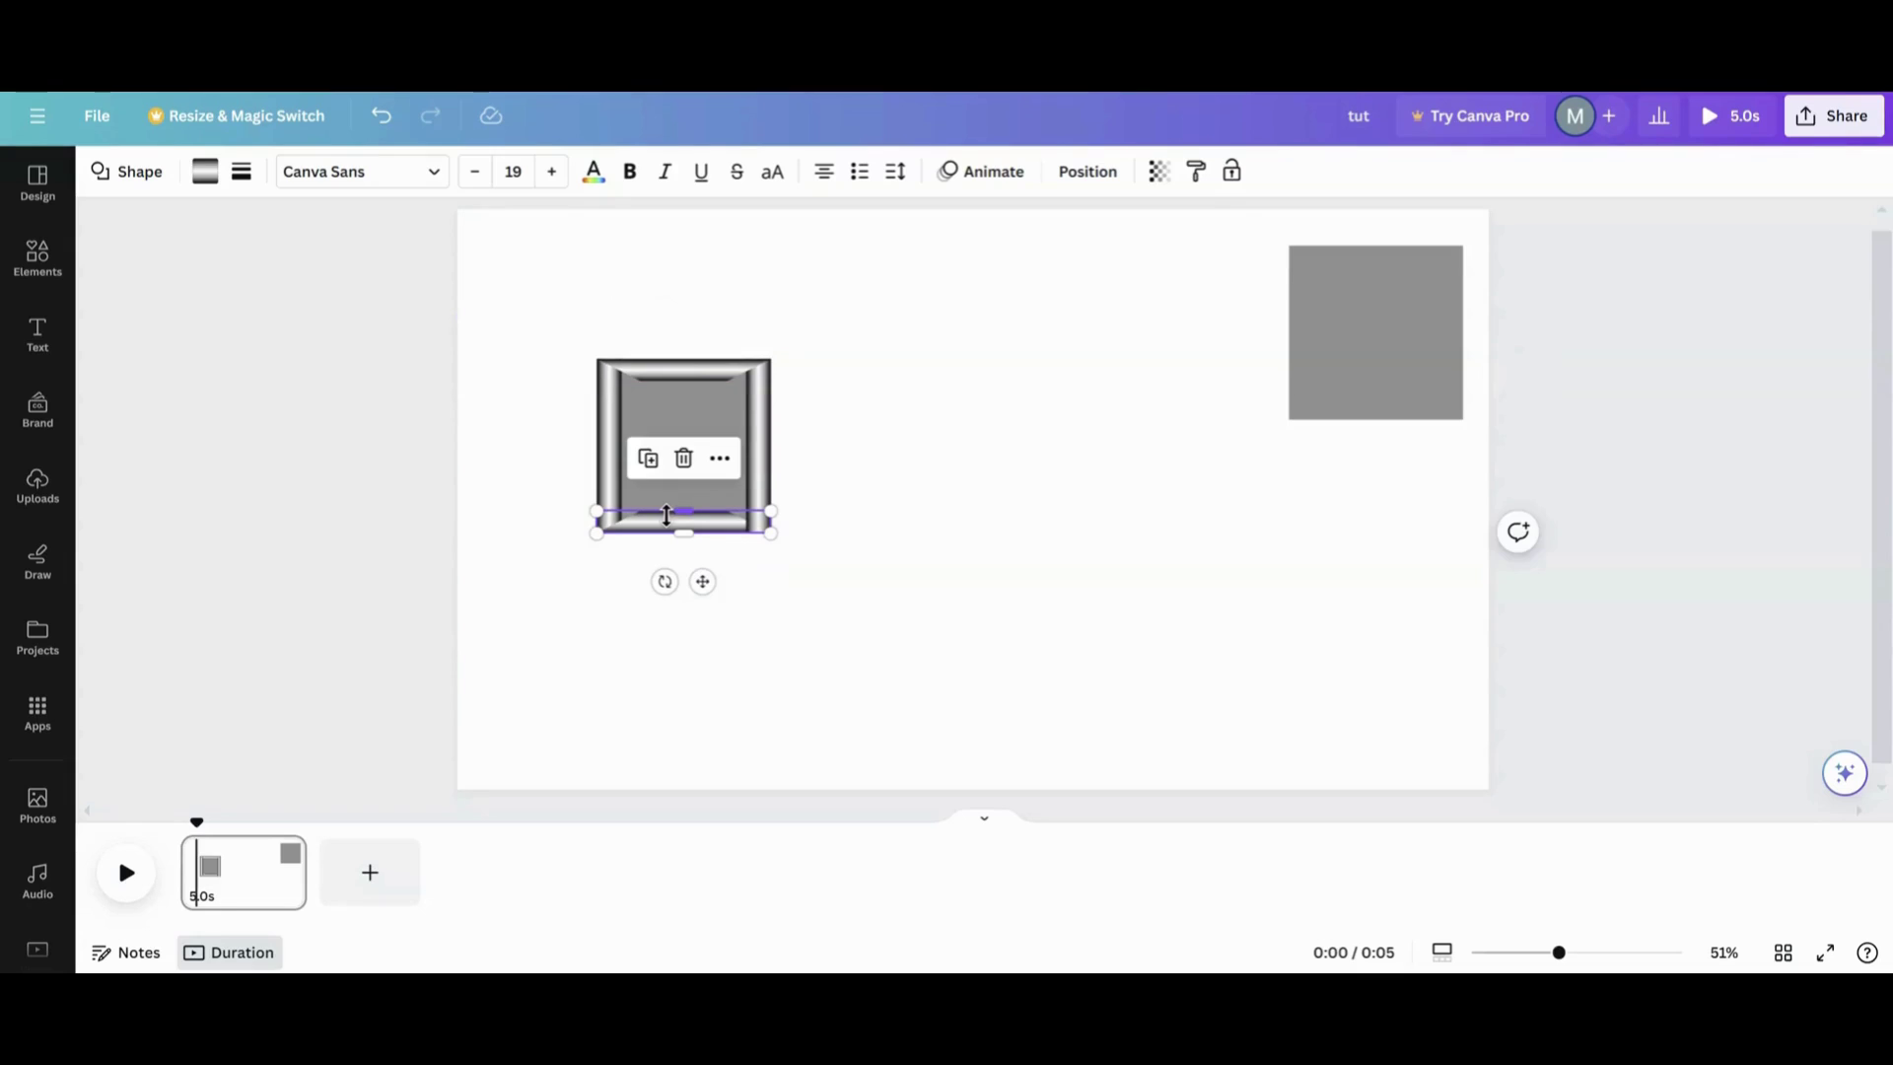
{"action": "left_click", "coordinate": [718, 461]}
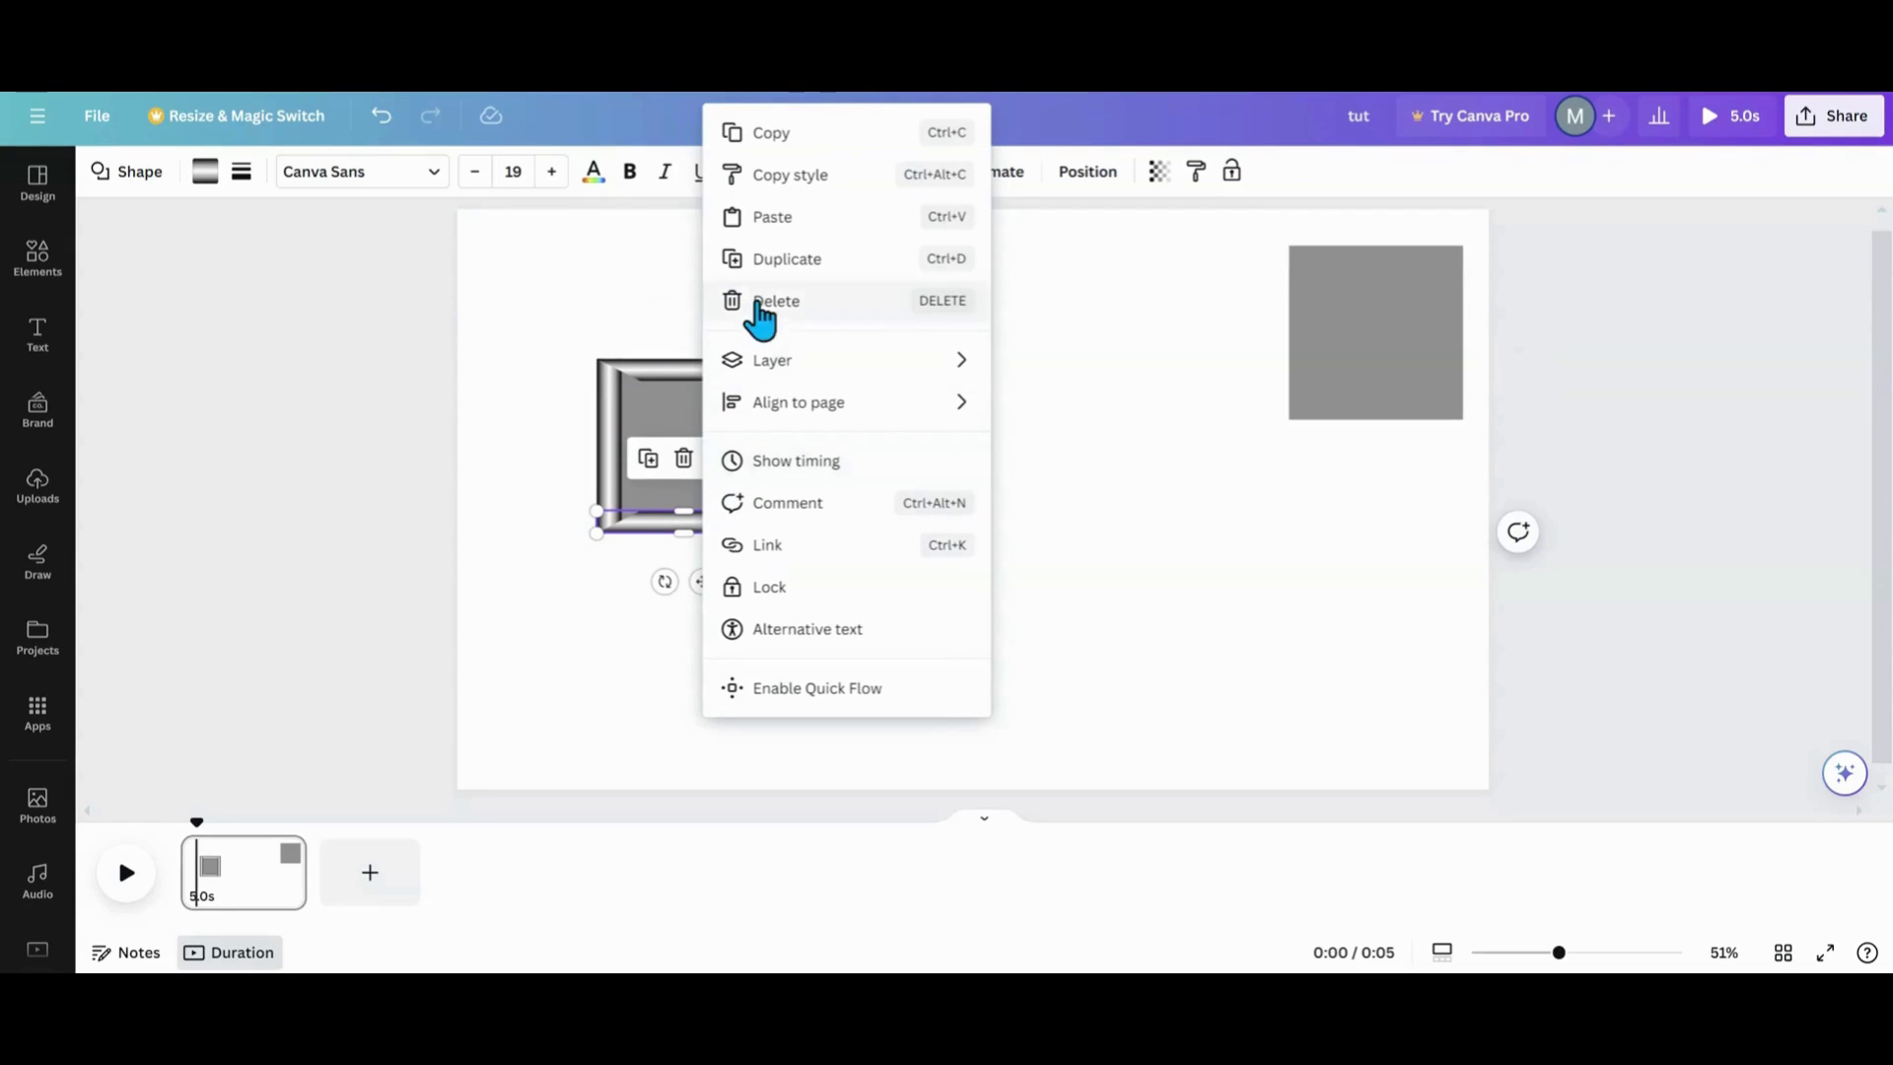
{"action": "mouse_move", "coordinate": [786, 380]}
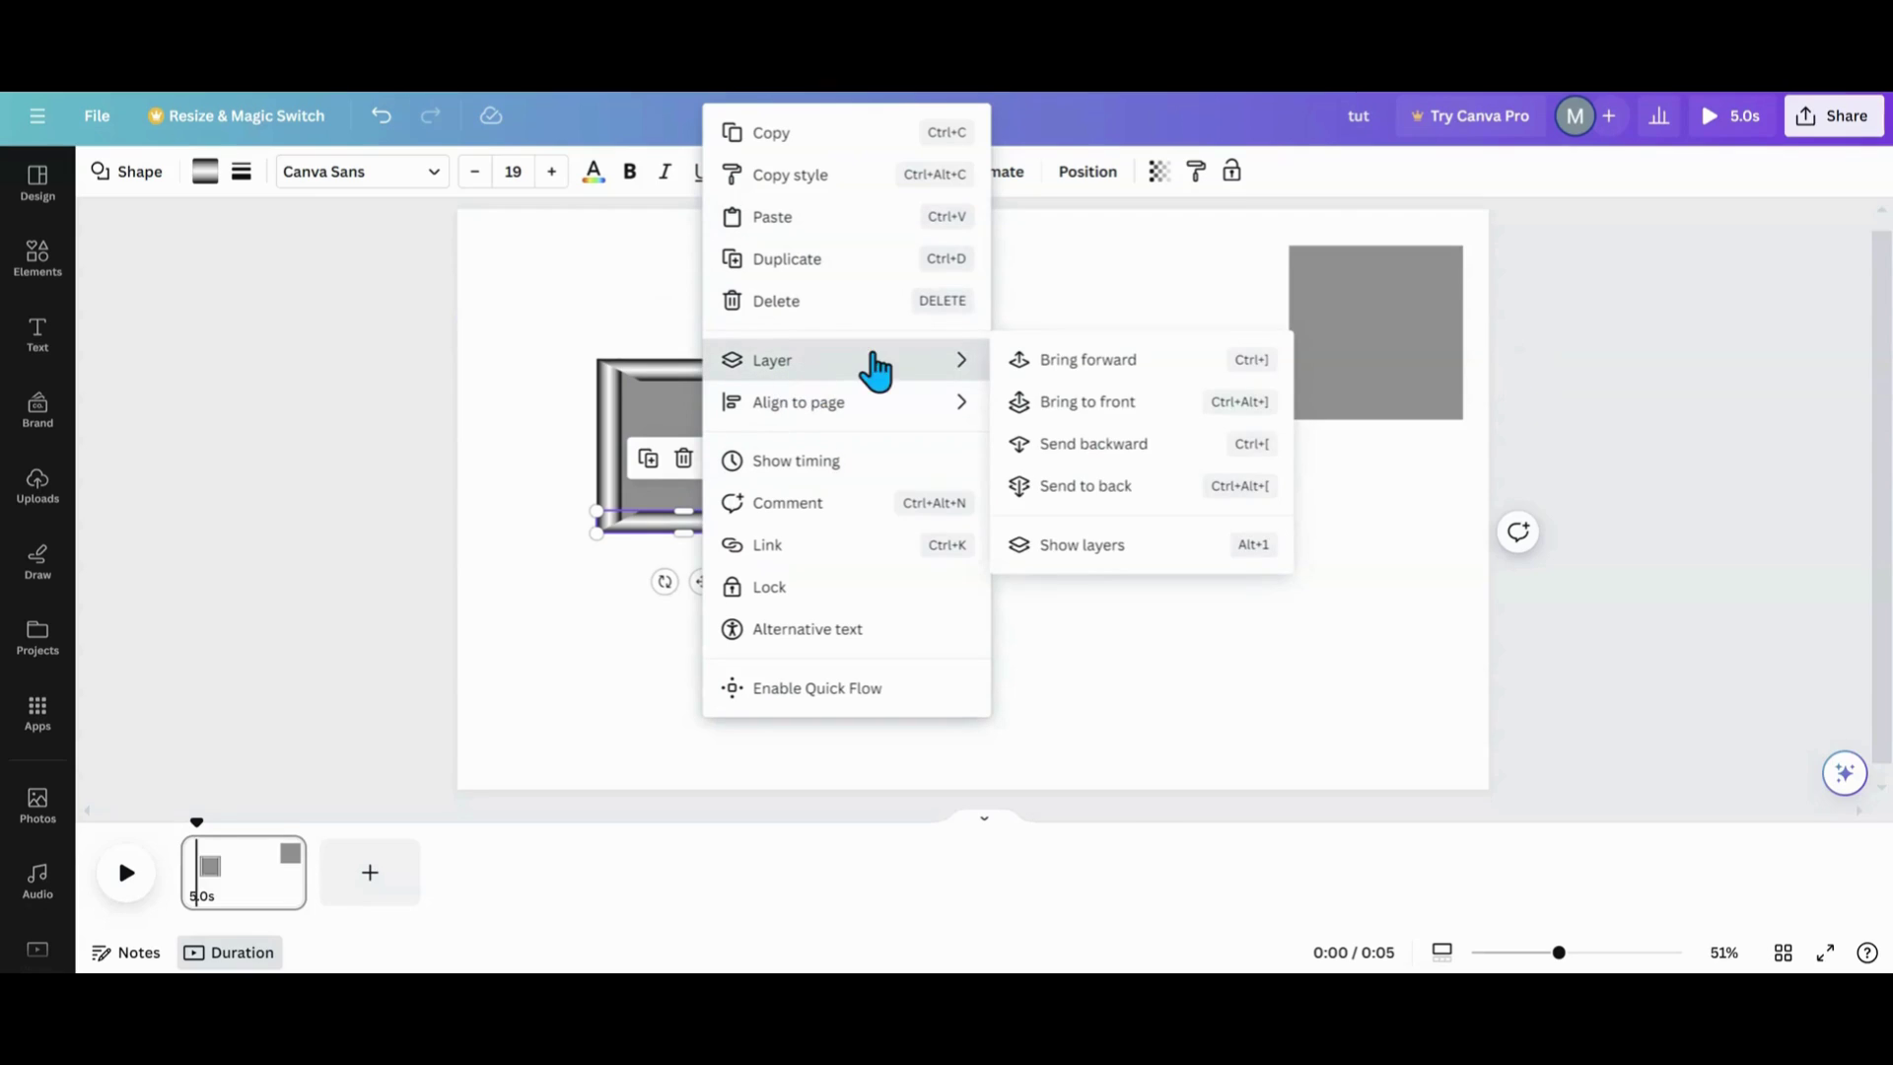
{"action": "left_click", "coordinate": [1085, 359]}
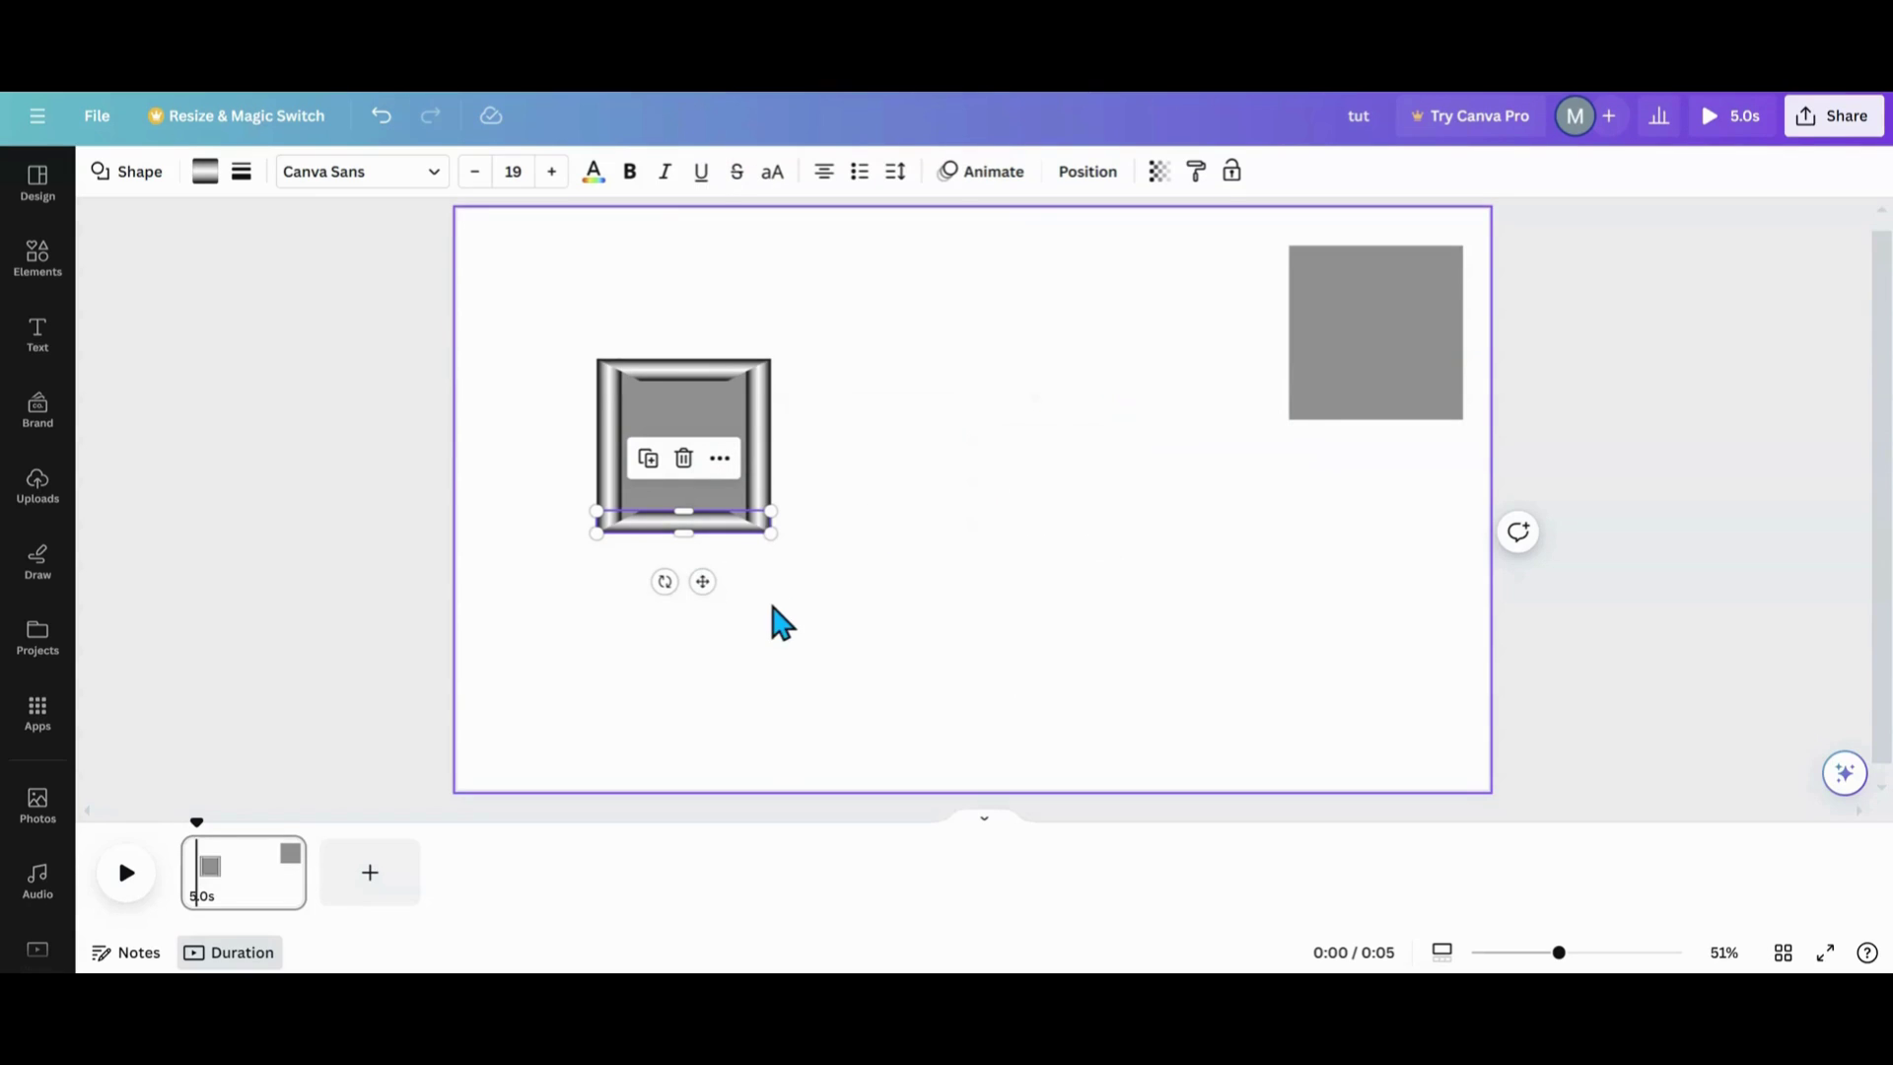
{"action": "left_click", "coordinate": [668, 623]}
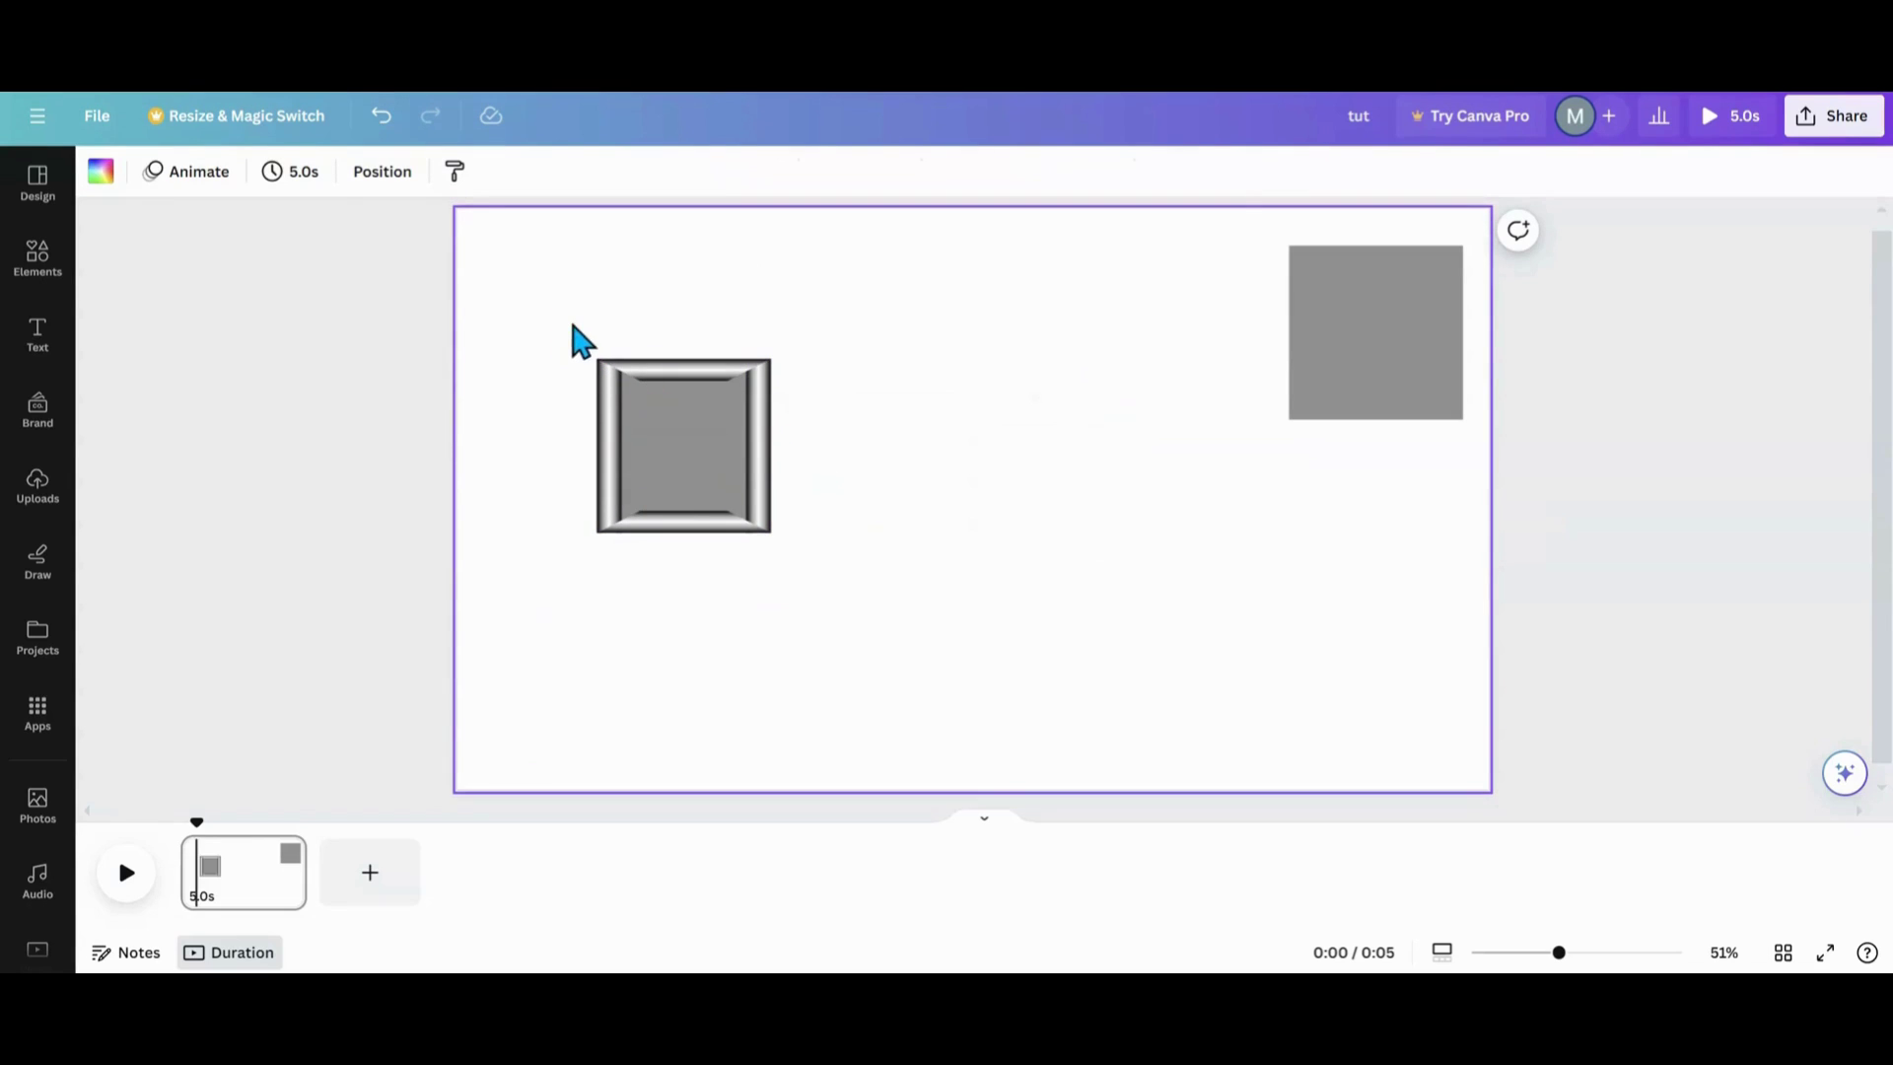
Group the two trapezoid strips and two vertical strips into one frame and move it to the right, clear of the grey square.
{"action": "left_click", "coordinate": [385, 178]}
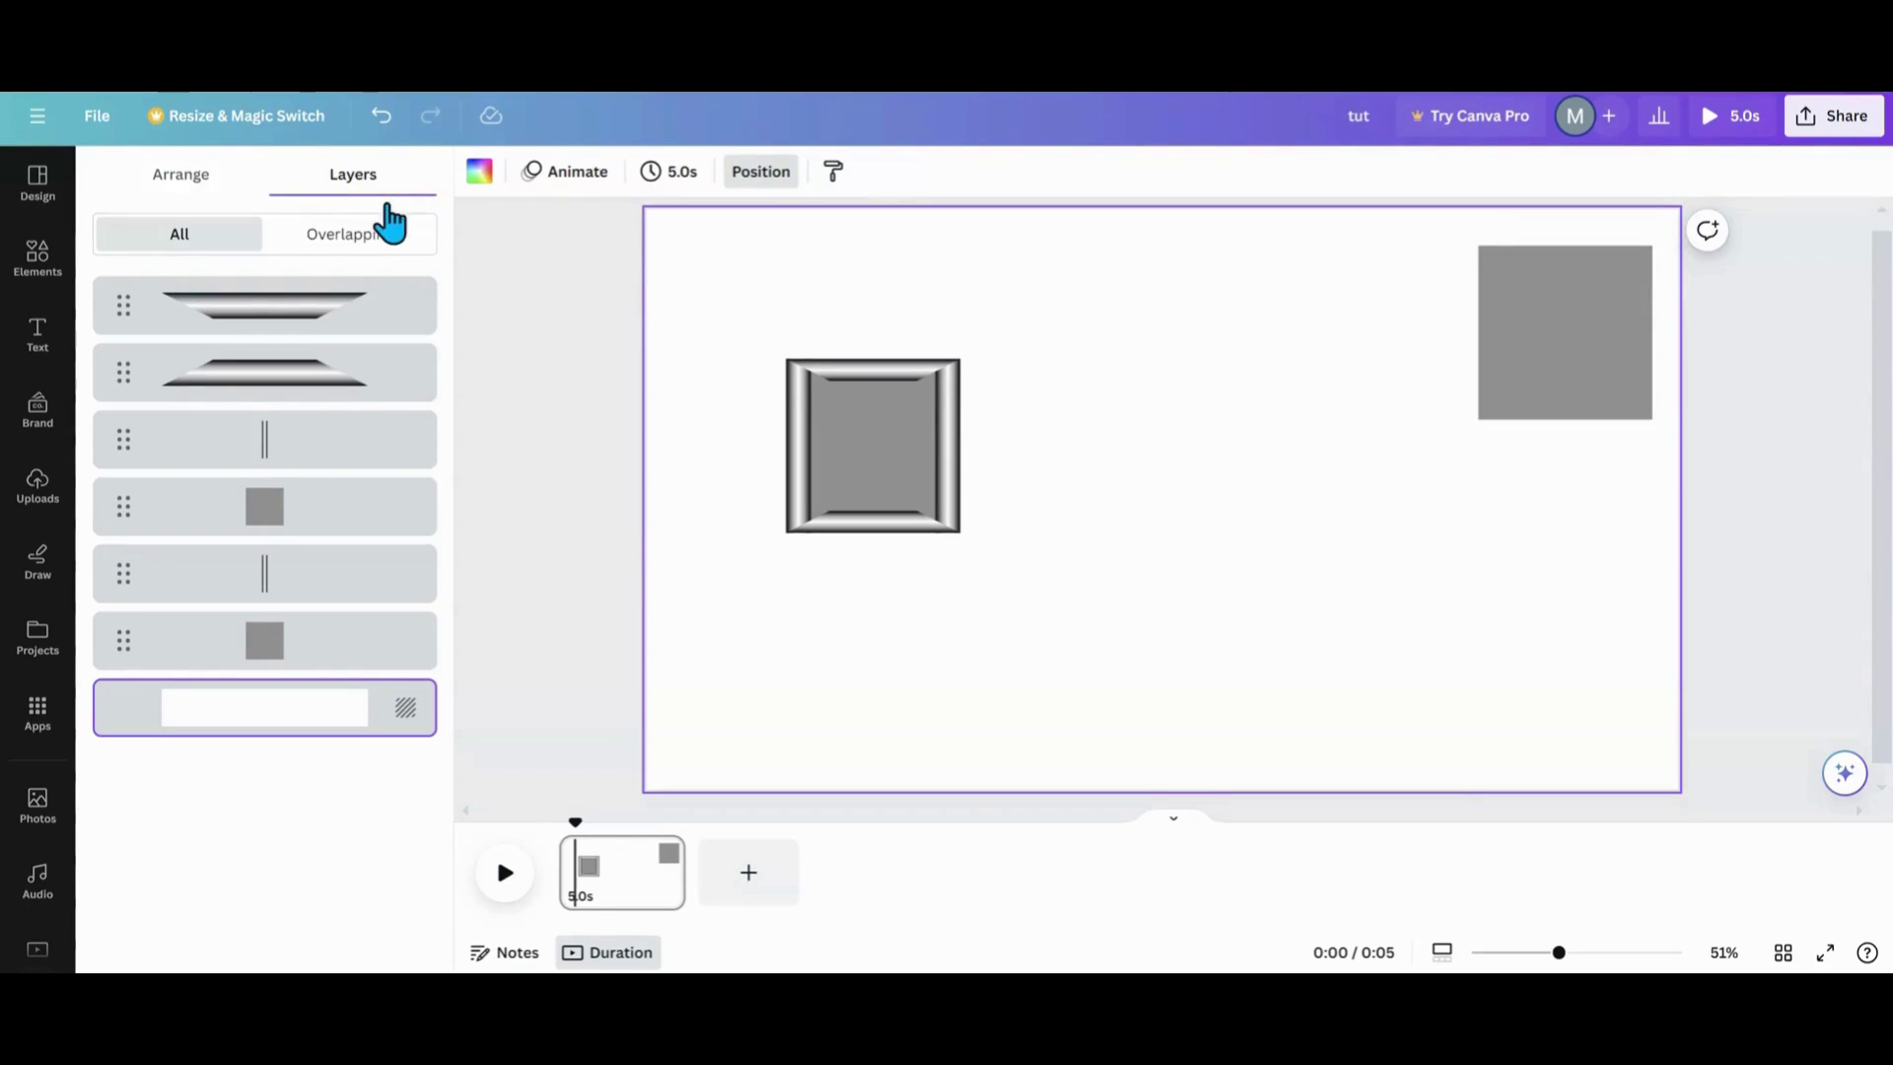
{"action": "left_click", "coordinate": [326, 335]}
{"action": "left_click", "coordinate": [321, 372], "text": "shift"}
{"action": "left_click", "coordinate": [296, 448], "text": "shift"}
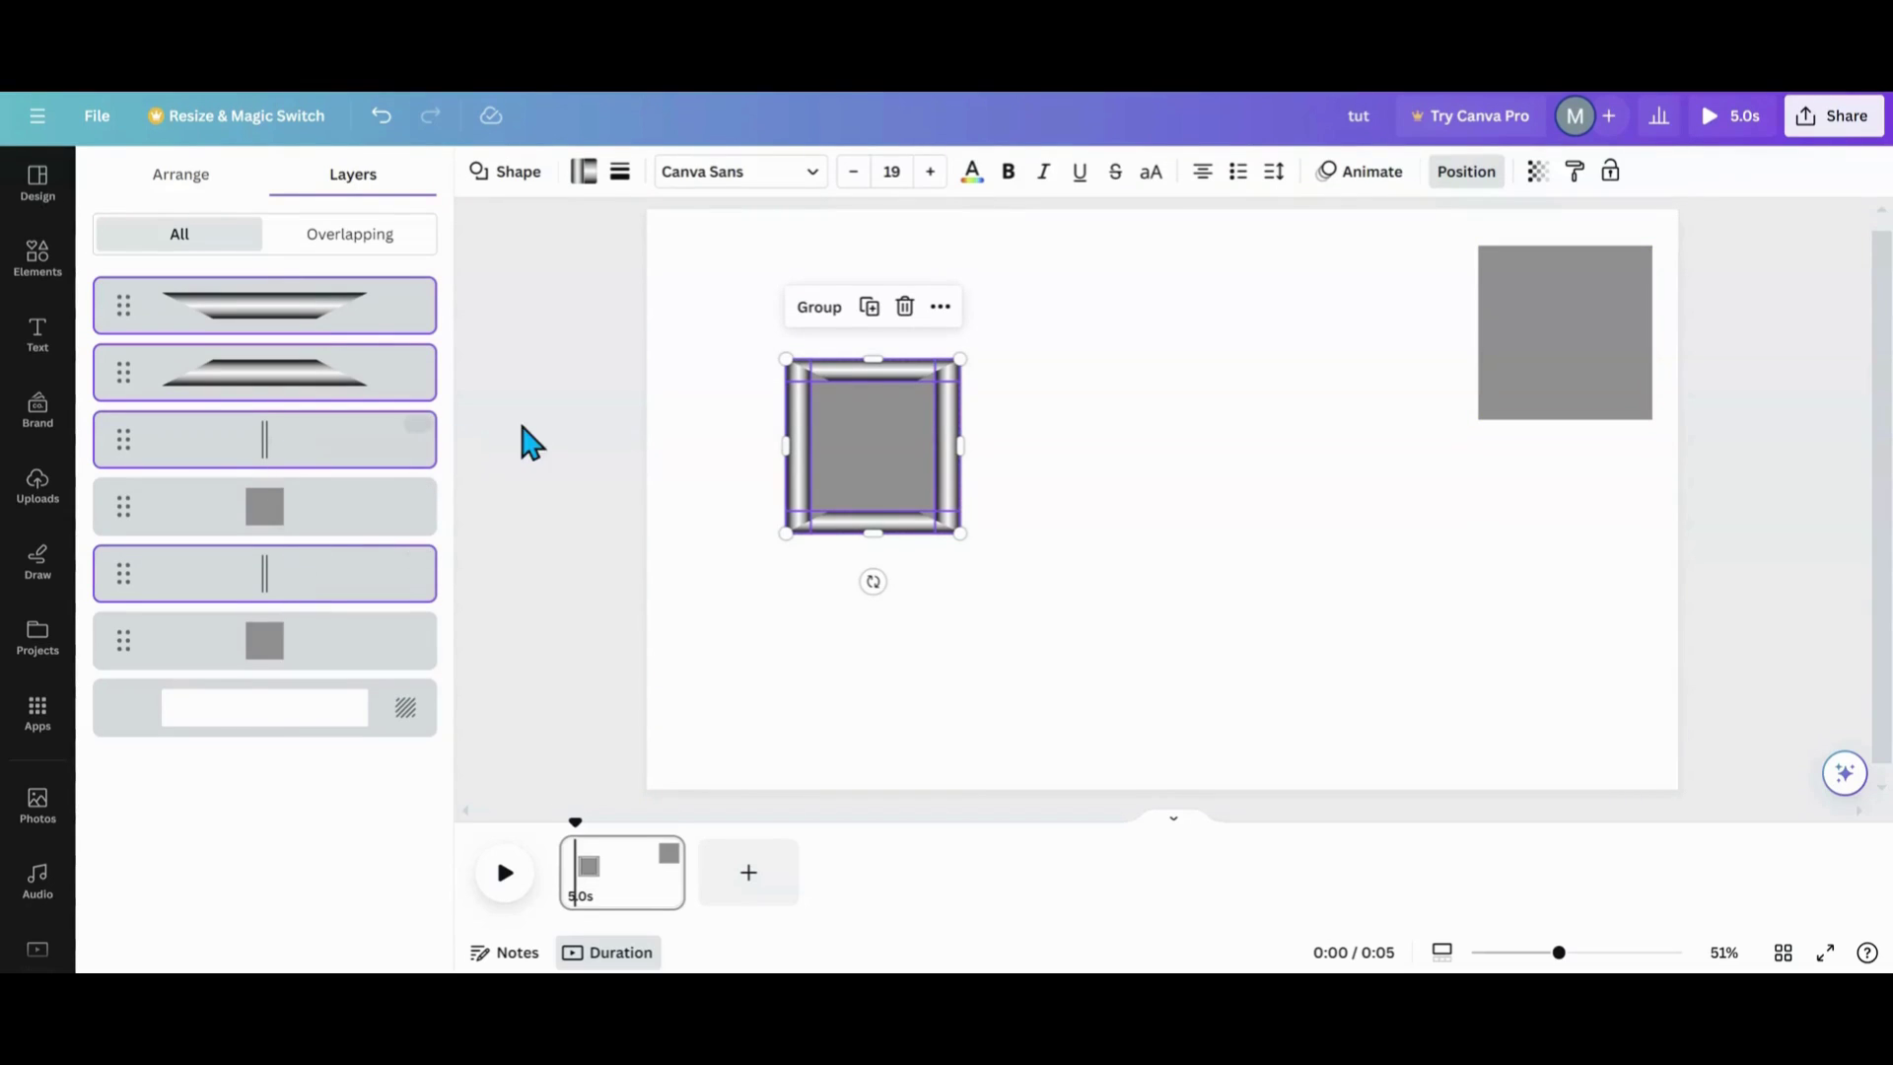
{"action": "left_click", "coordinate": [819, 307]}
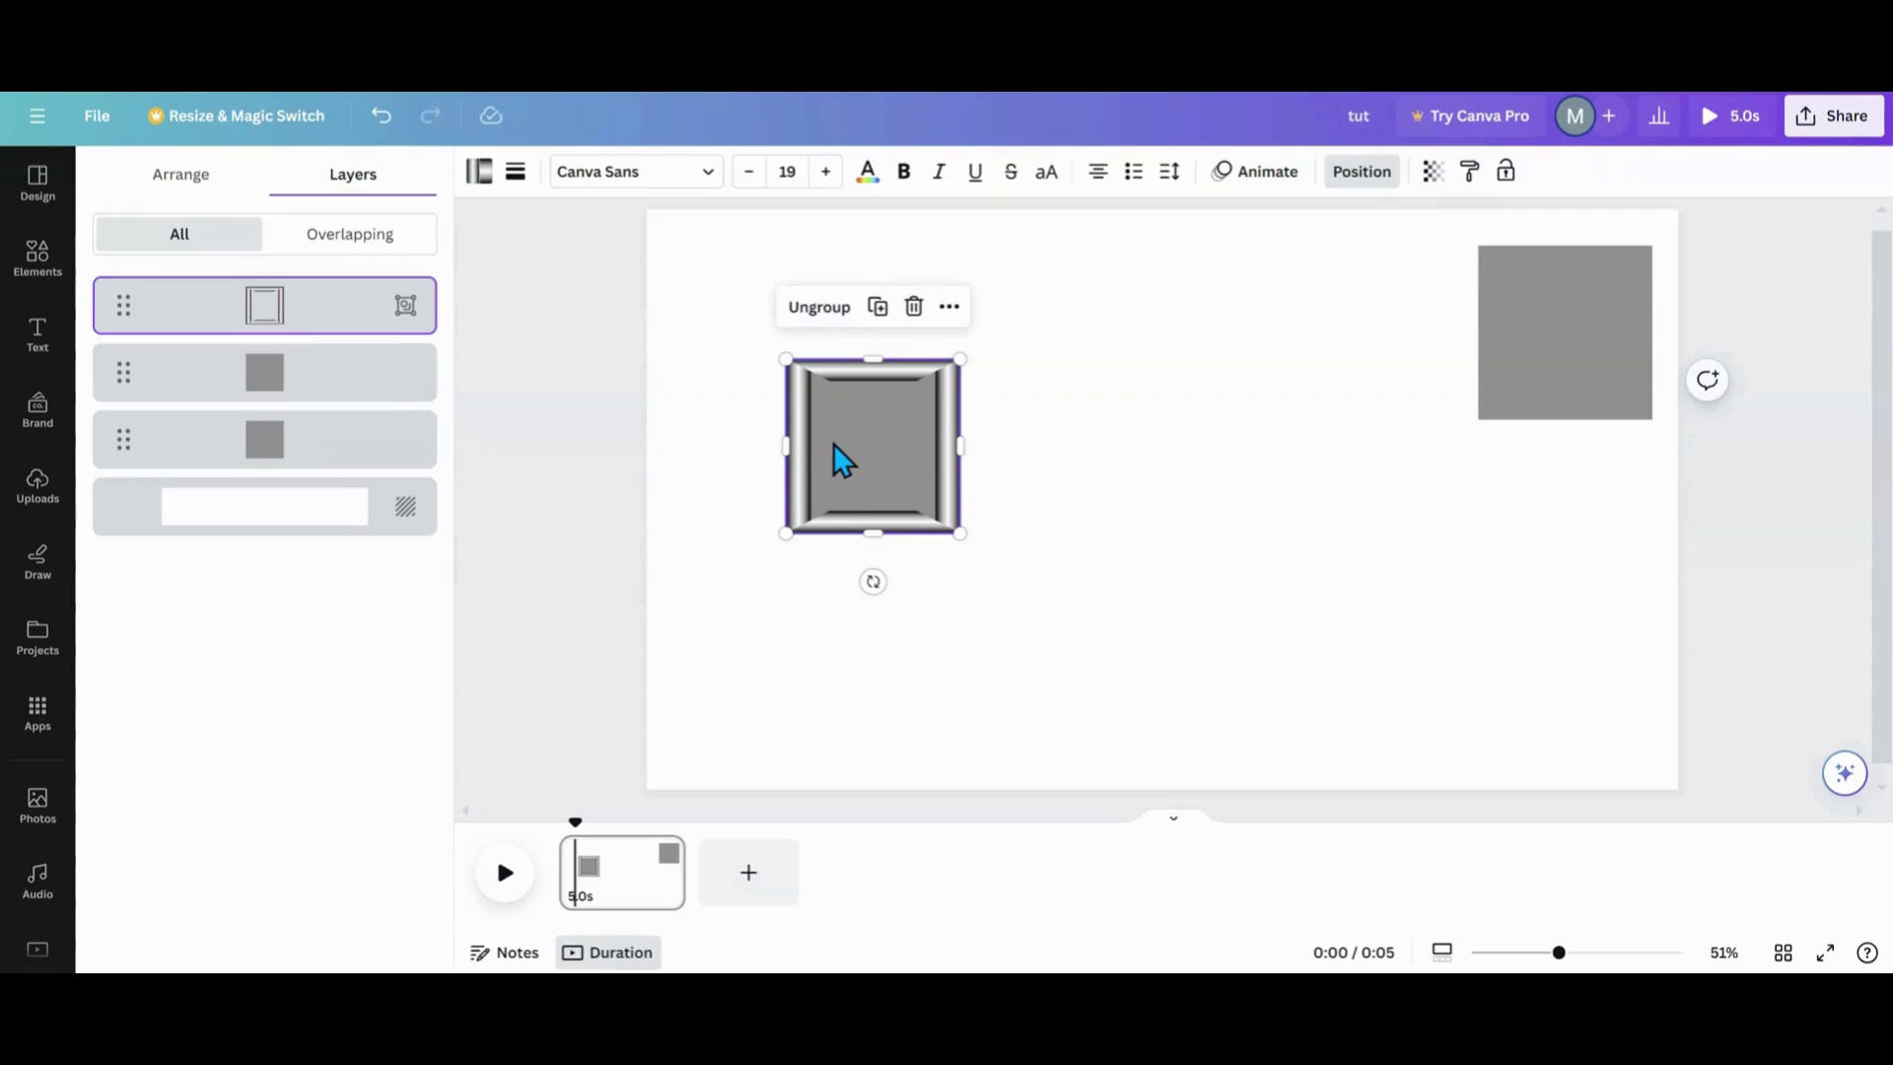
{"action": "left_click_drag", "start_coordinate": [836, 444], "coordinate": [1085, 396]}
Fill the grey square left of the frame with the vertically banded black, grey and white gradient and open its gradient settings.
{"action": "left_click", "coordinate": [850, 474]}
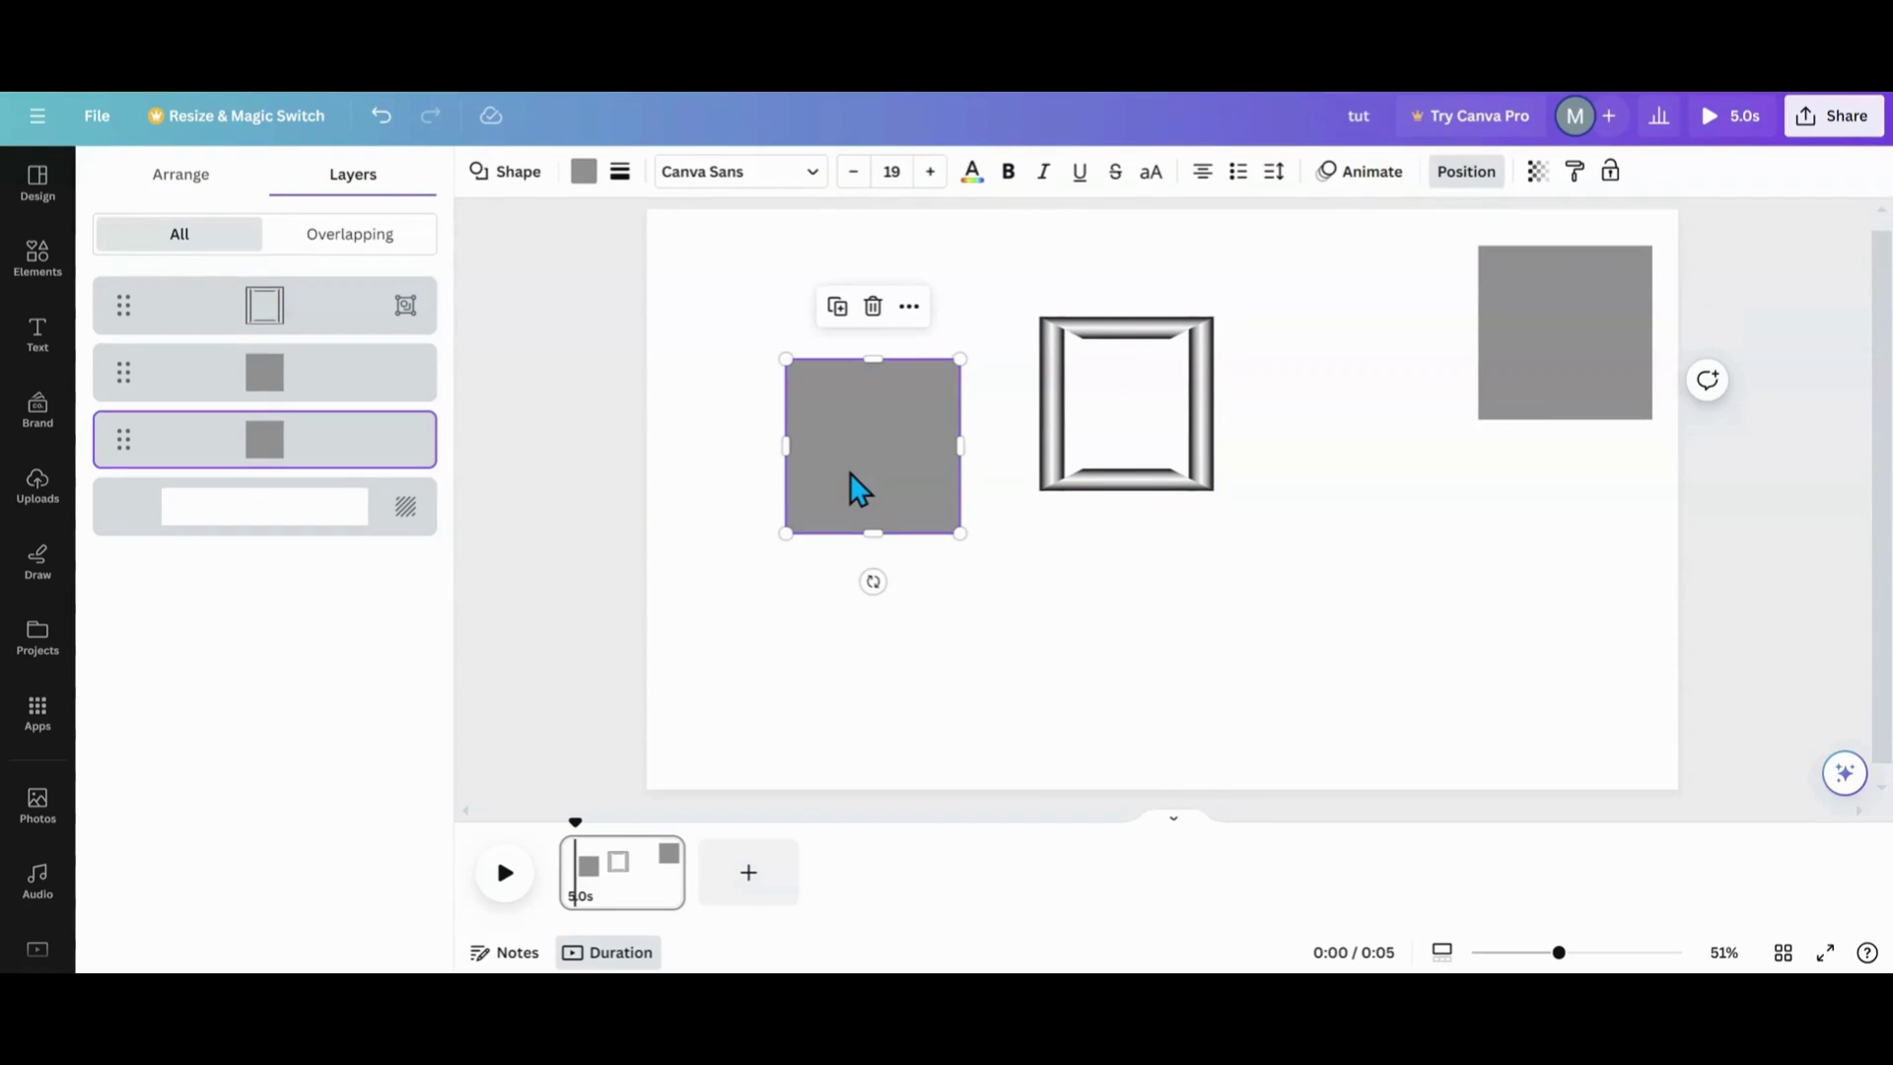
{"action": "left_click", "coordinate": [583, 171]}
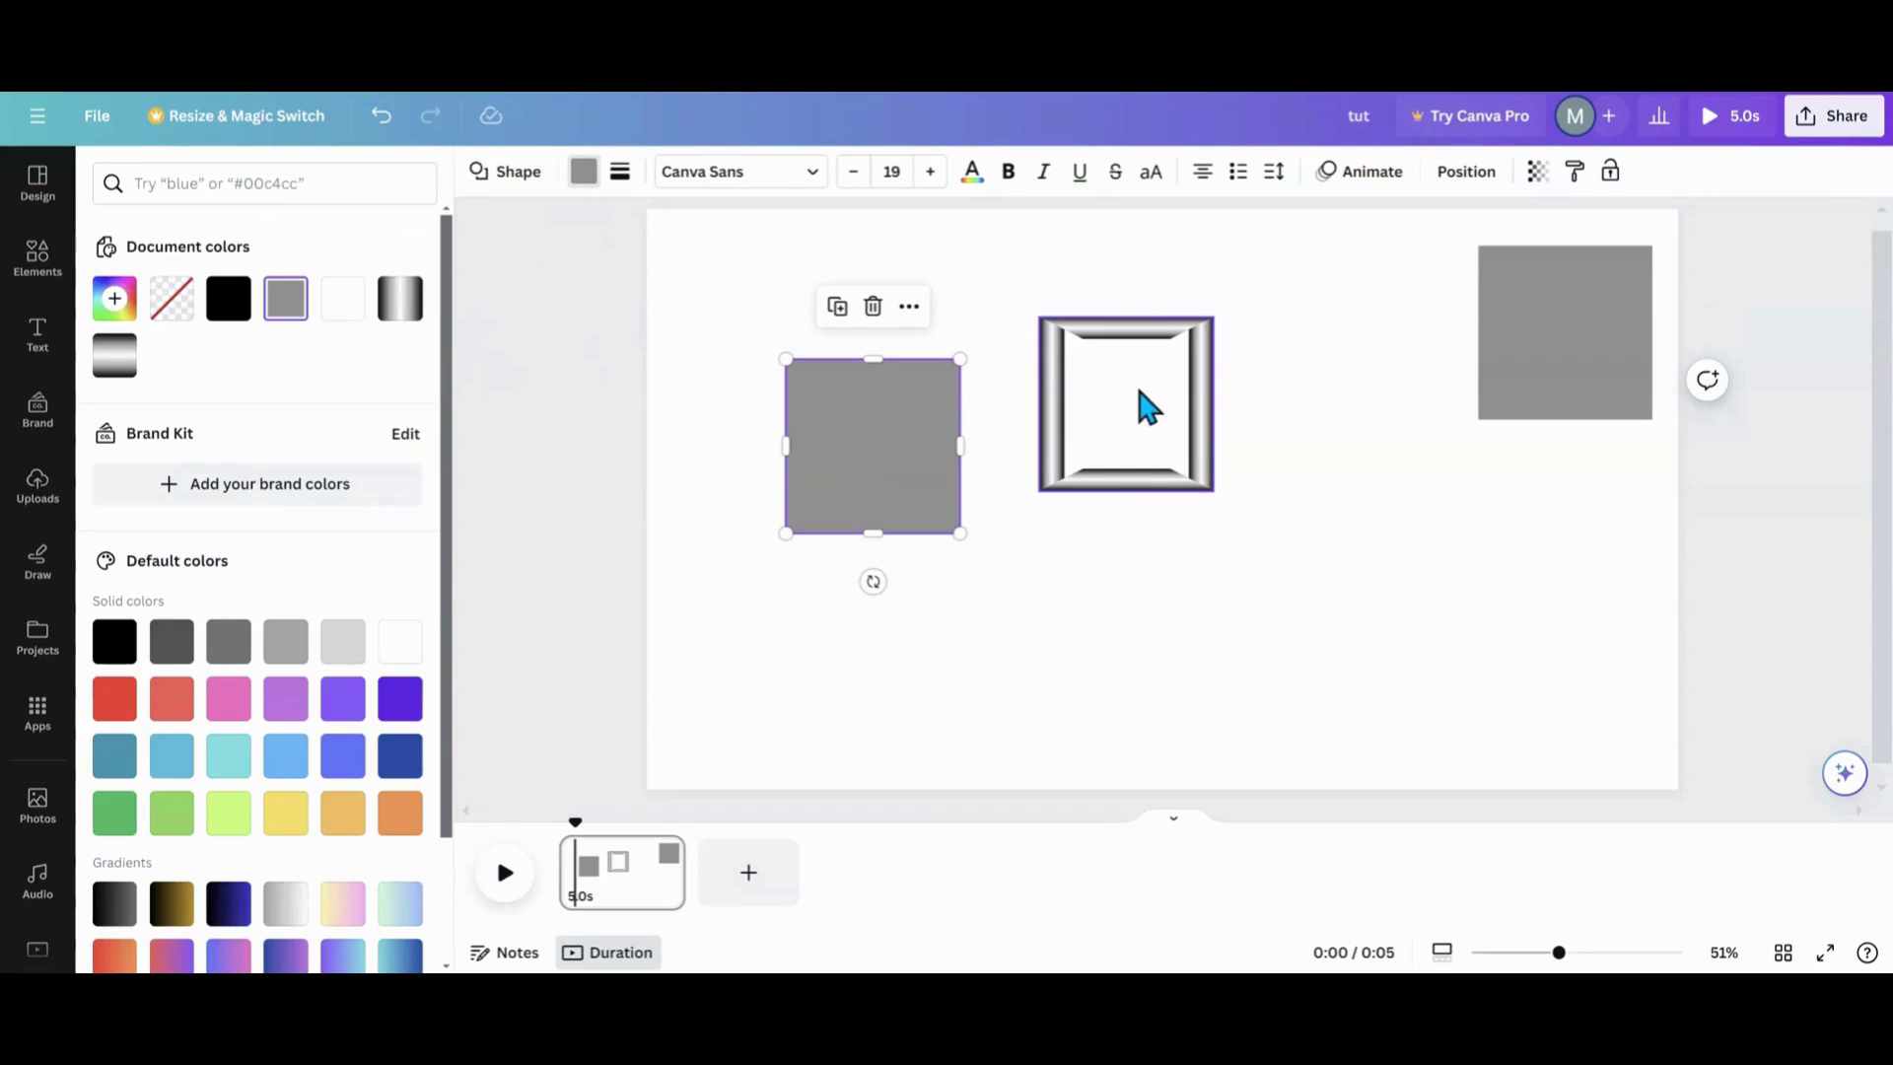
{"action": "left_click", "coordinate": [400, 306]}
{"action": "left_click", "coordinate": [400, 306]}
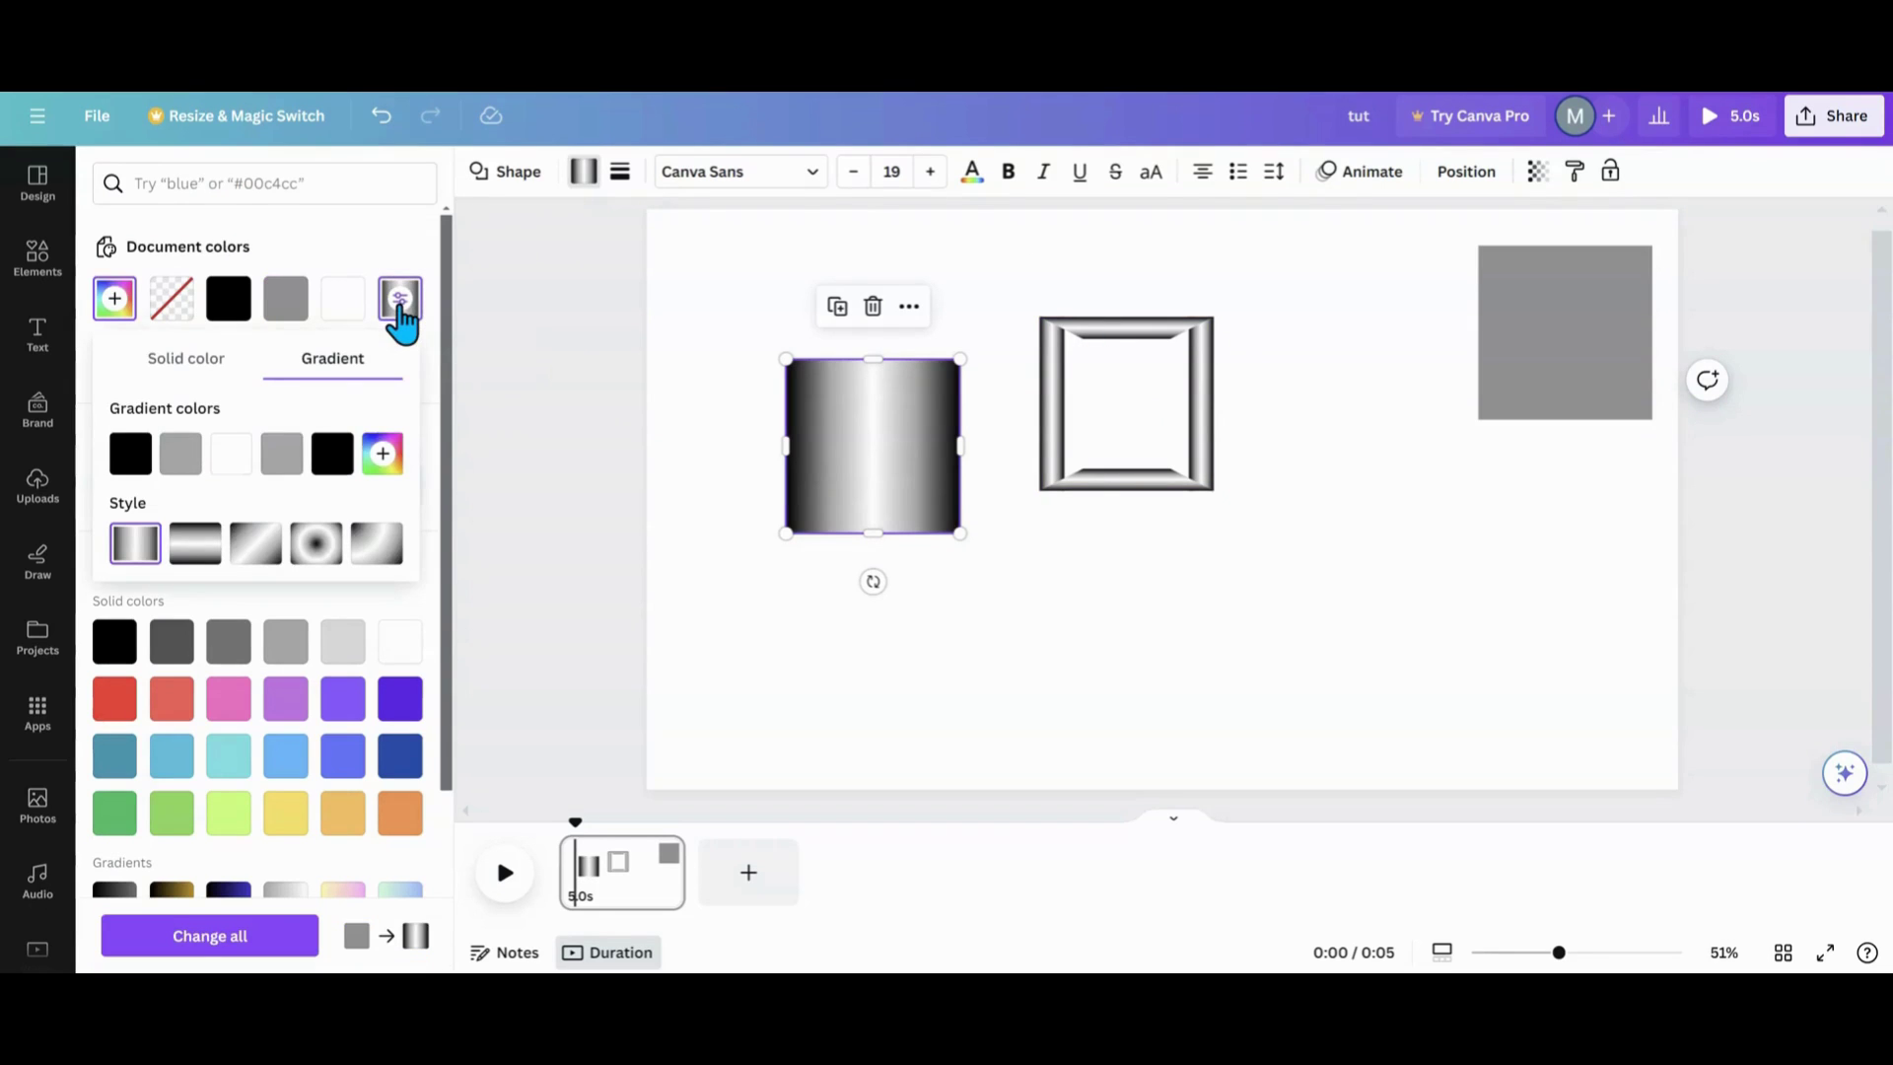
Add a sampled white #FFFFFF to the left square's gradient and move it beside the existing white in the middle.
{"action": "left_click", "coordinate": [386, 455]}
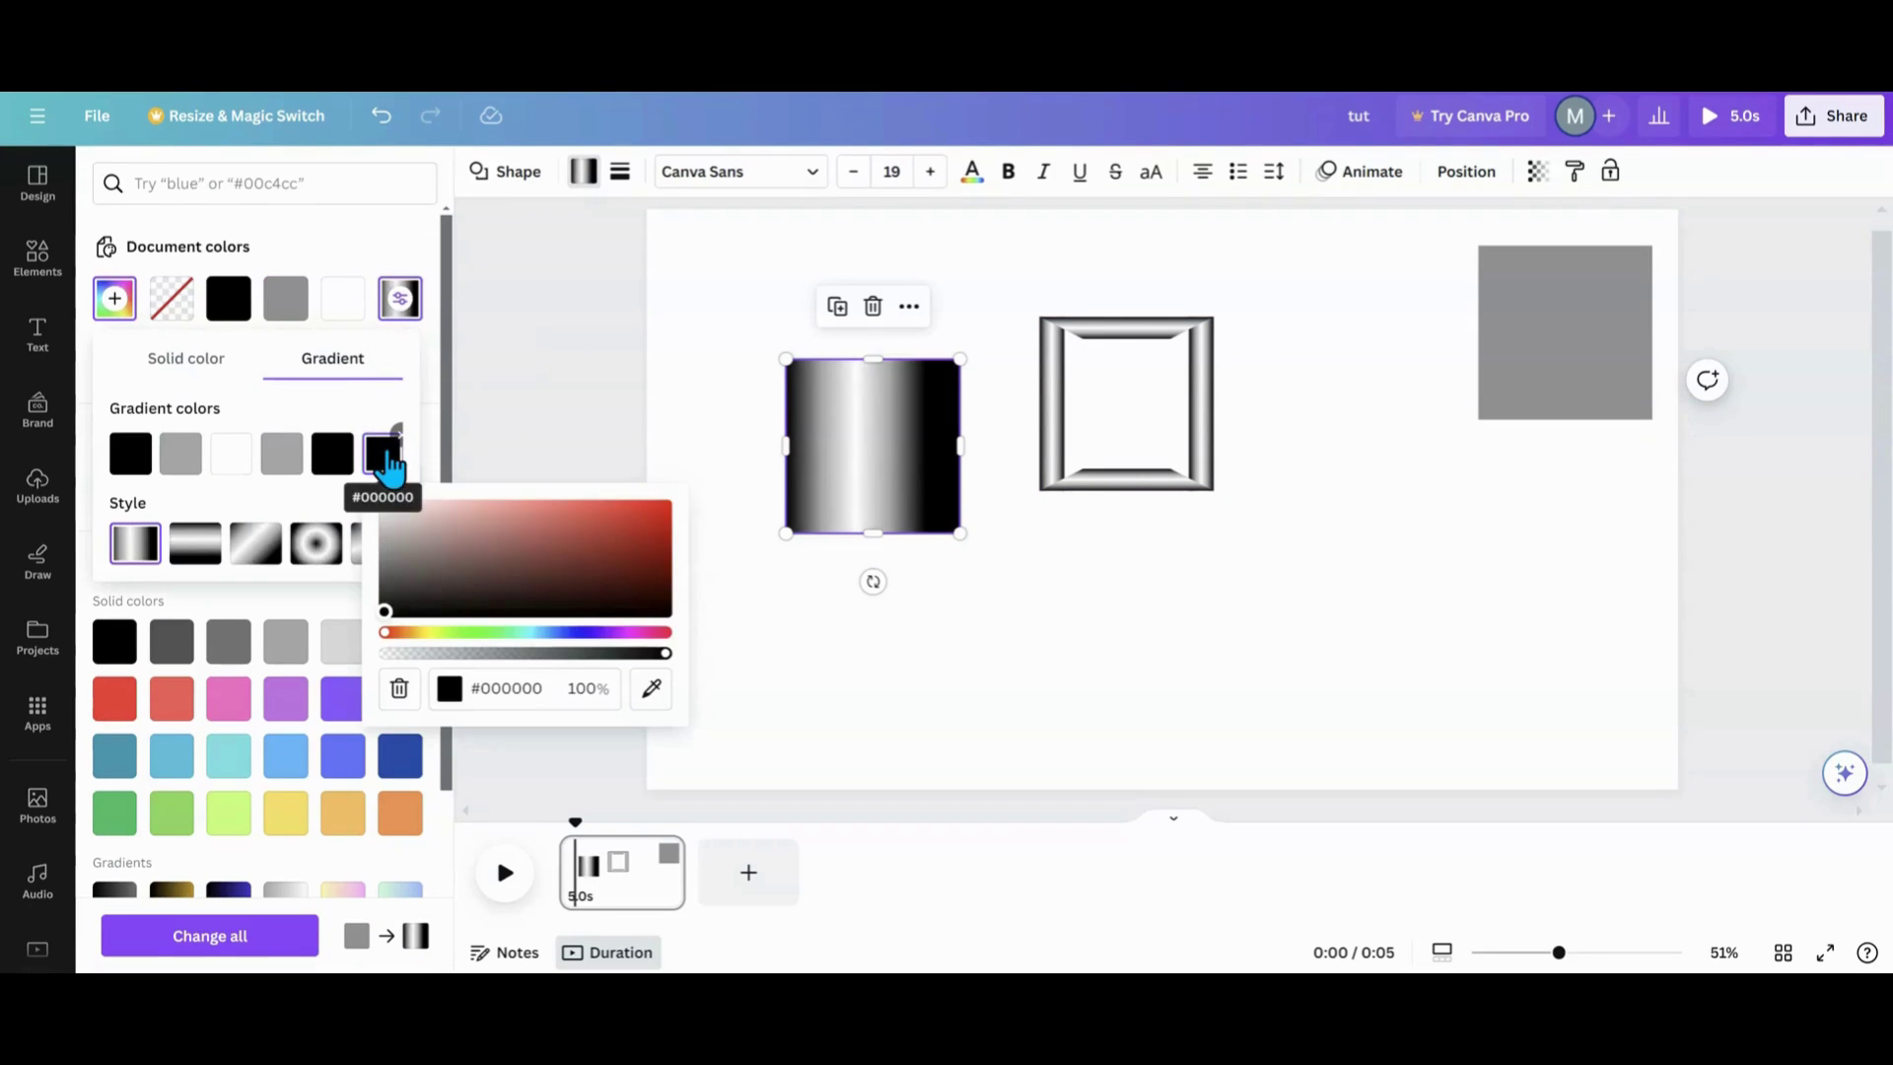
{"action": "left_click", "coordinate": [651, 688]}
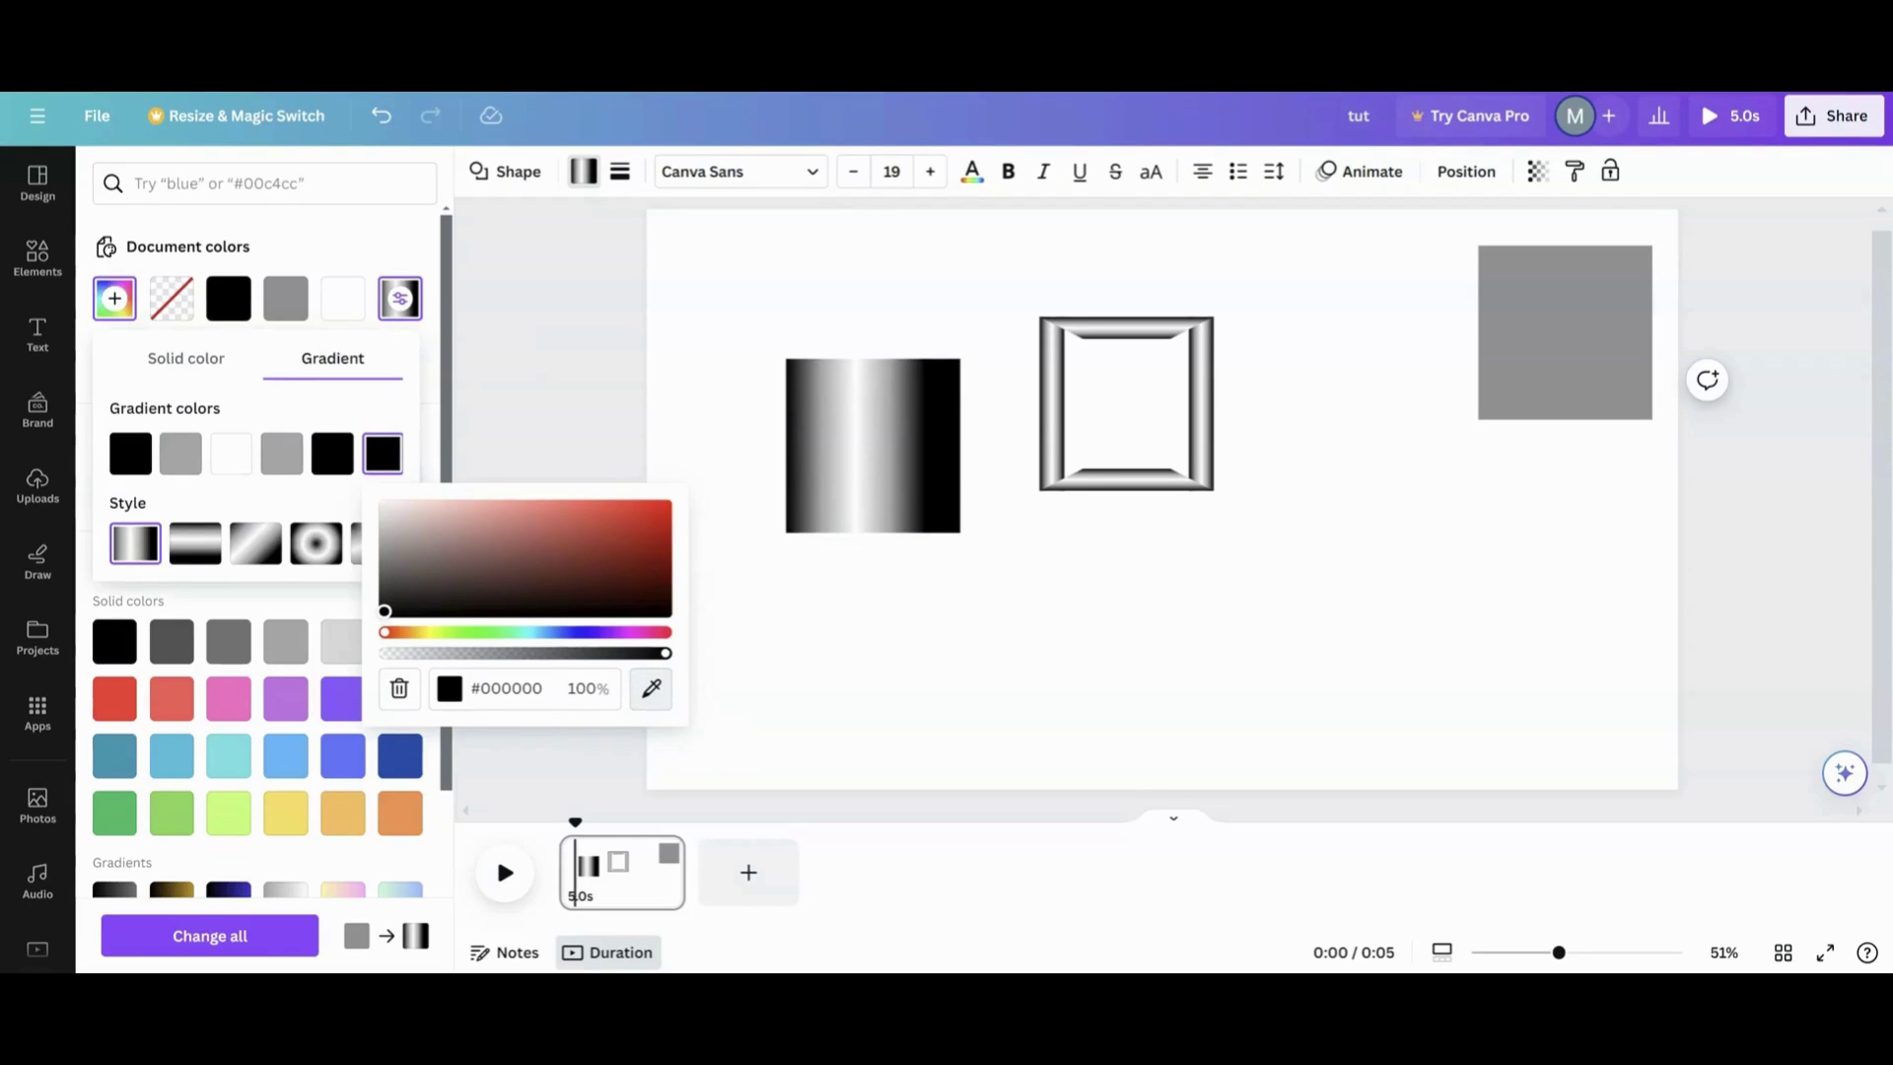
{"action": "left_click", "coordinate": [222, 475]}
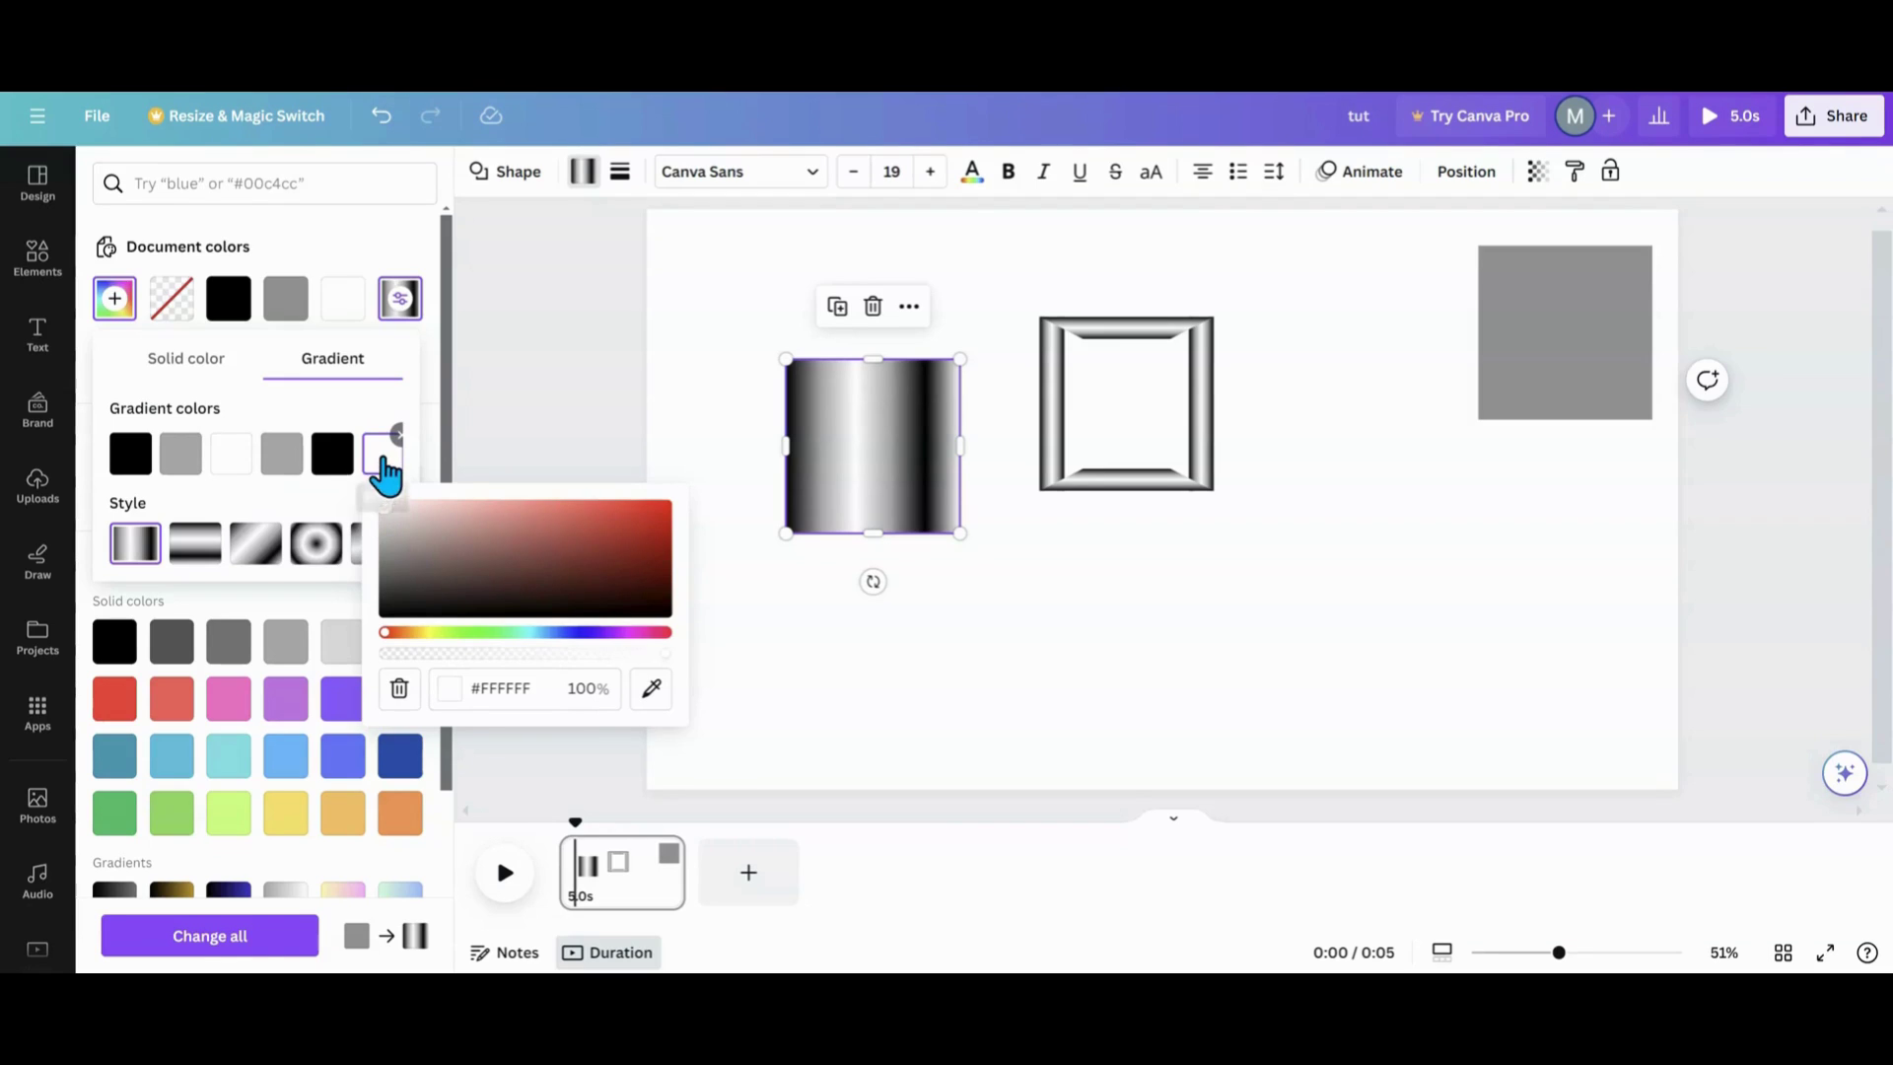
{"action": "mouse_move", "coordinate": [382, 461]}
{"action": "left_click", "coordinate": [372, 456]}
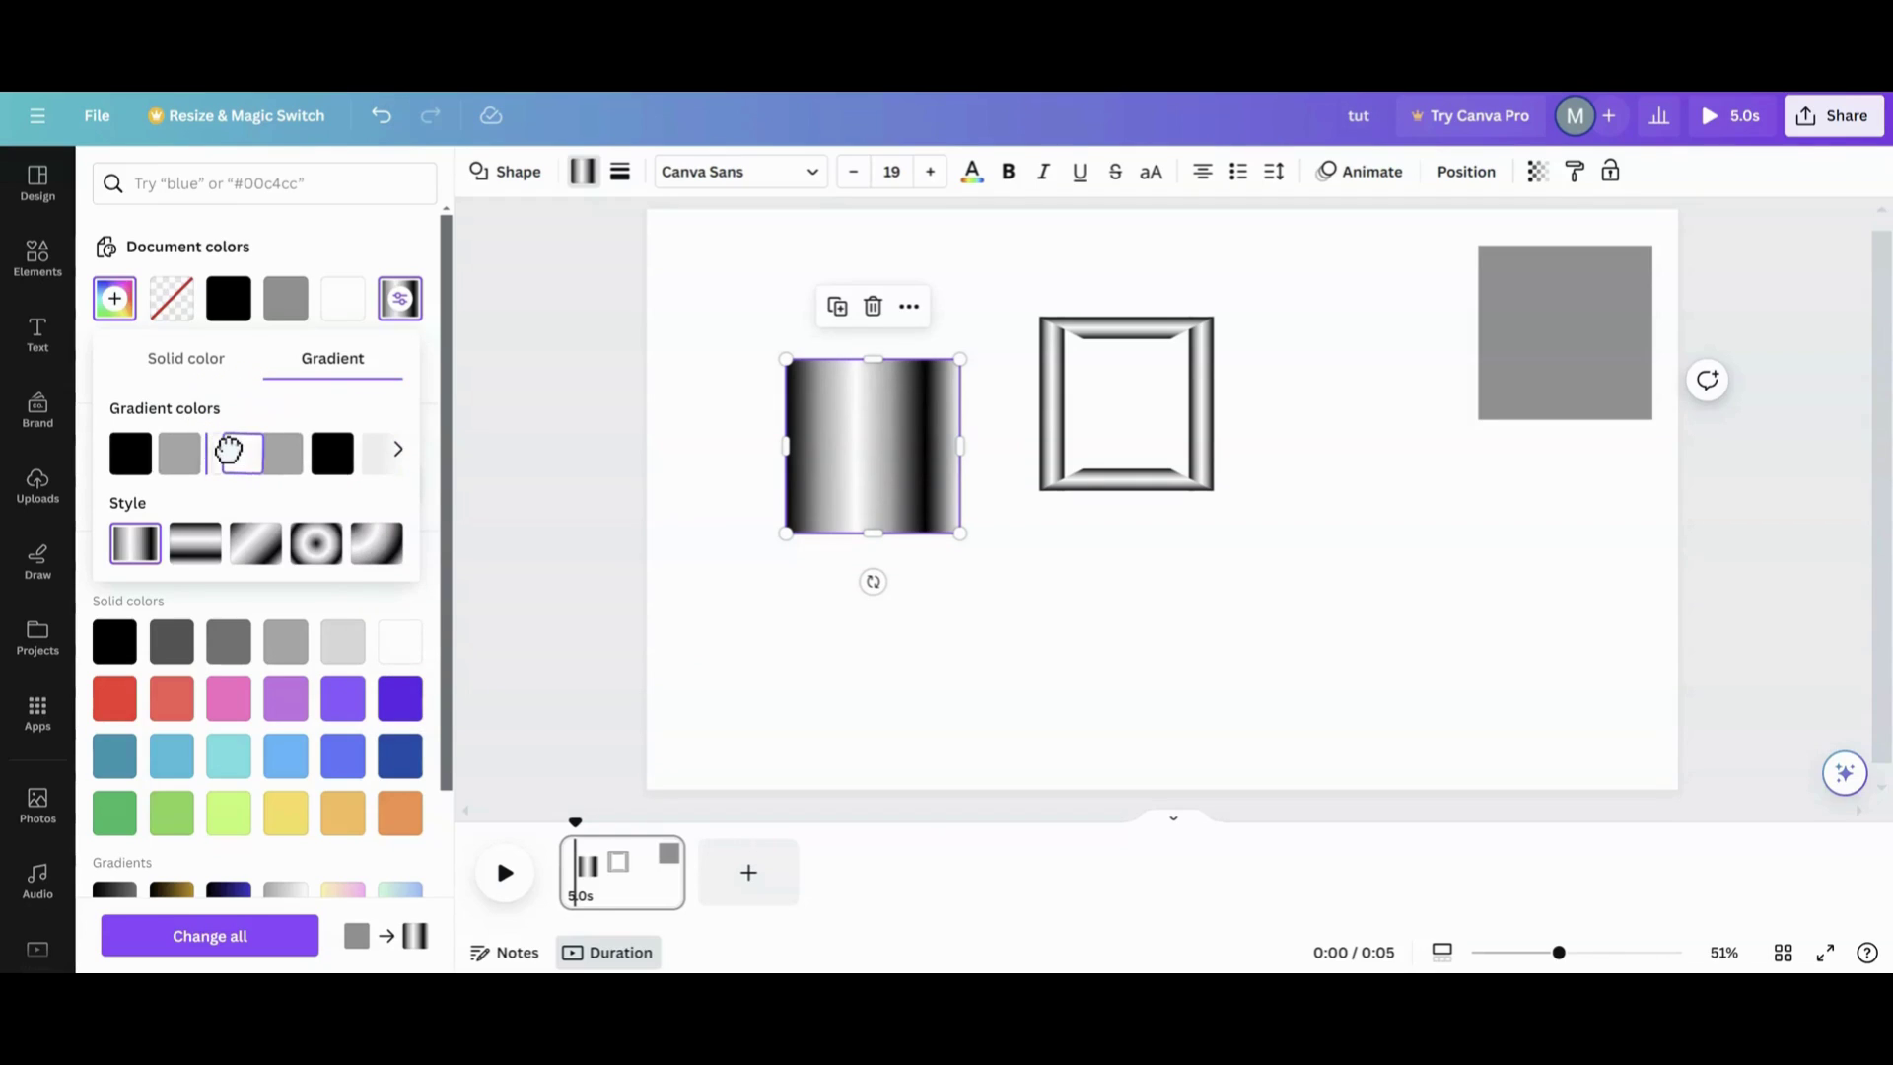
{"action": "left_click_drag", "start_coordinate": [233, 447], "coordinate": [239, 459]}
{"action": "mouse_move", "coordinate": [136, 475]}
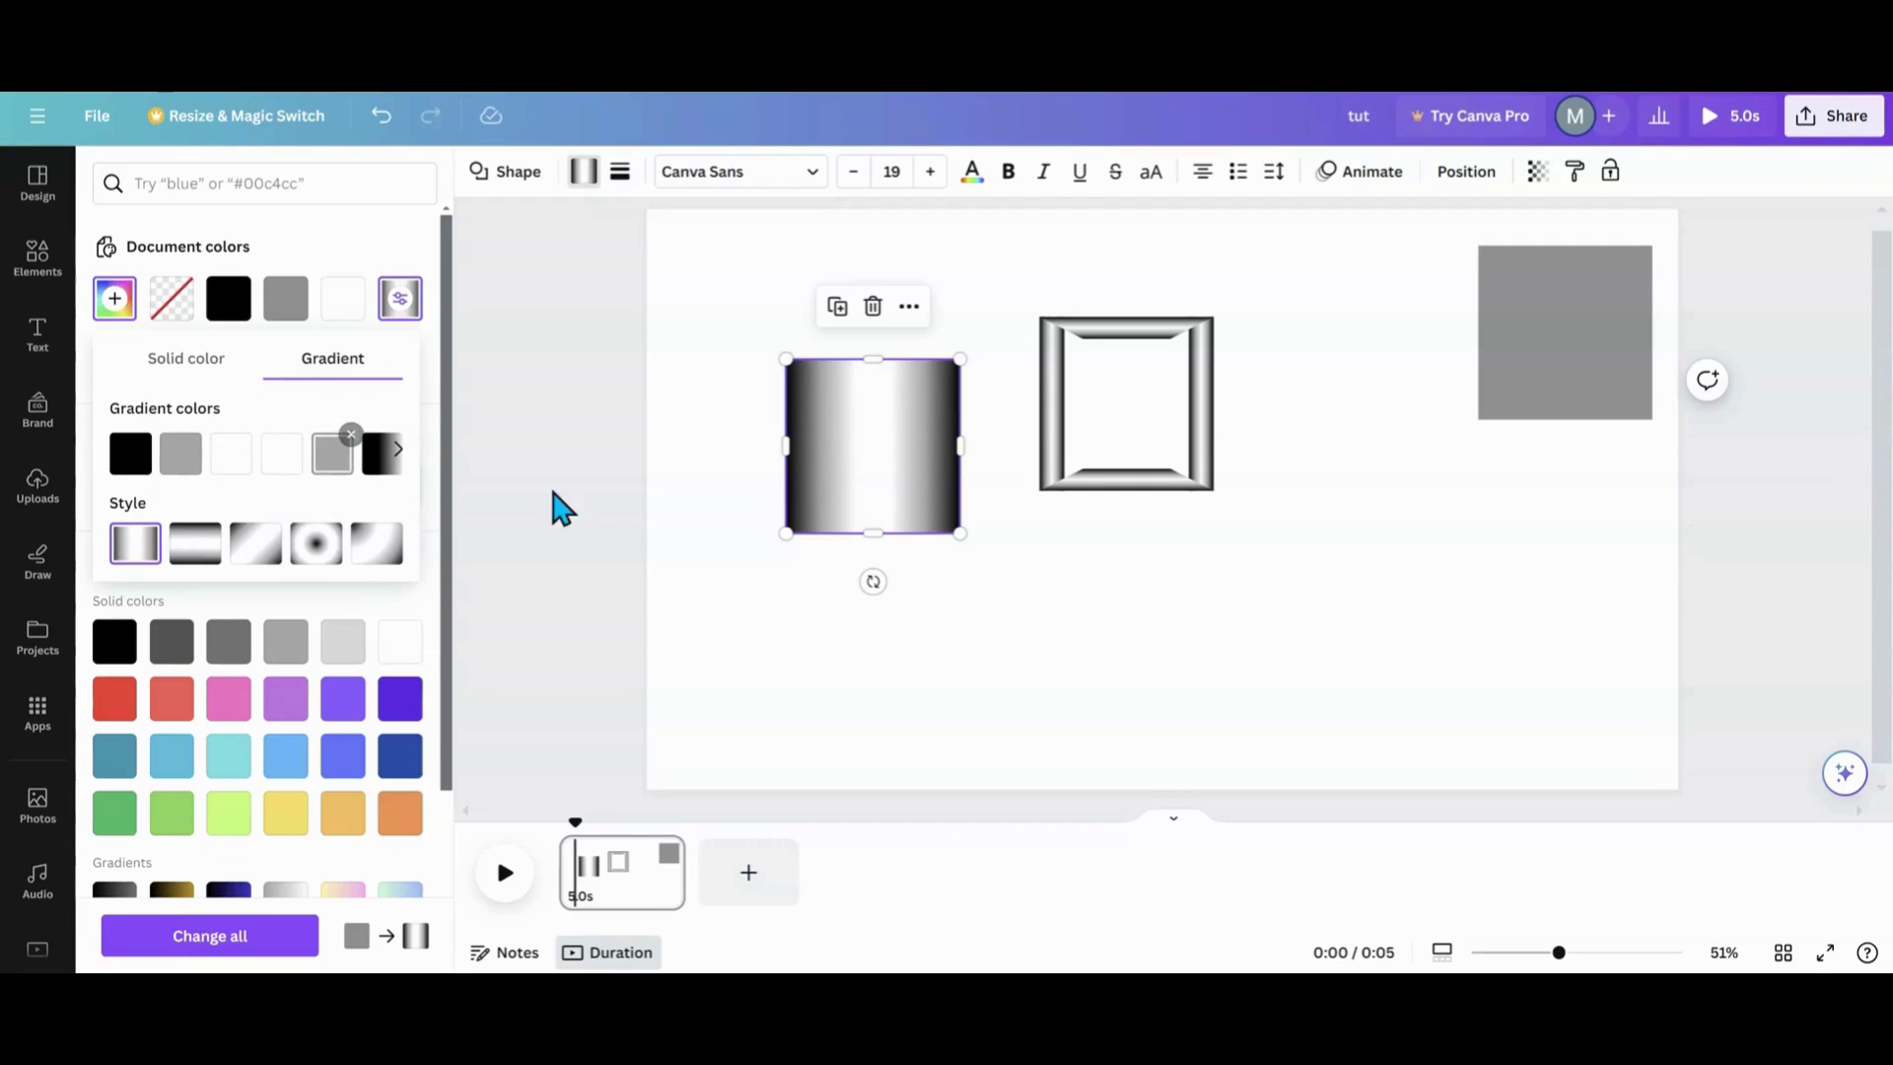
{"action": "left_click", "coordinate": [715, 465]}
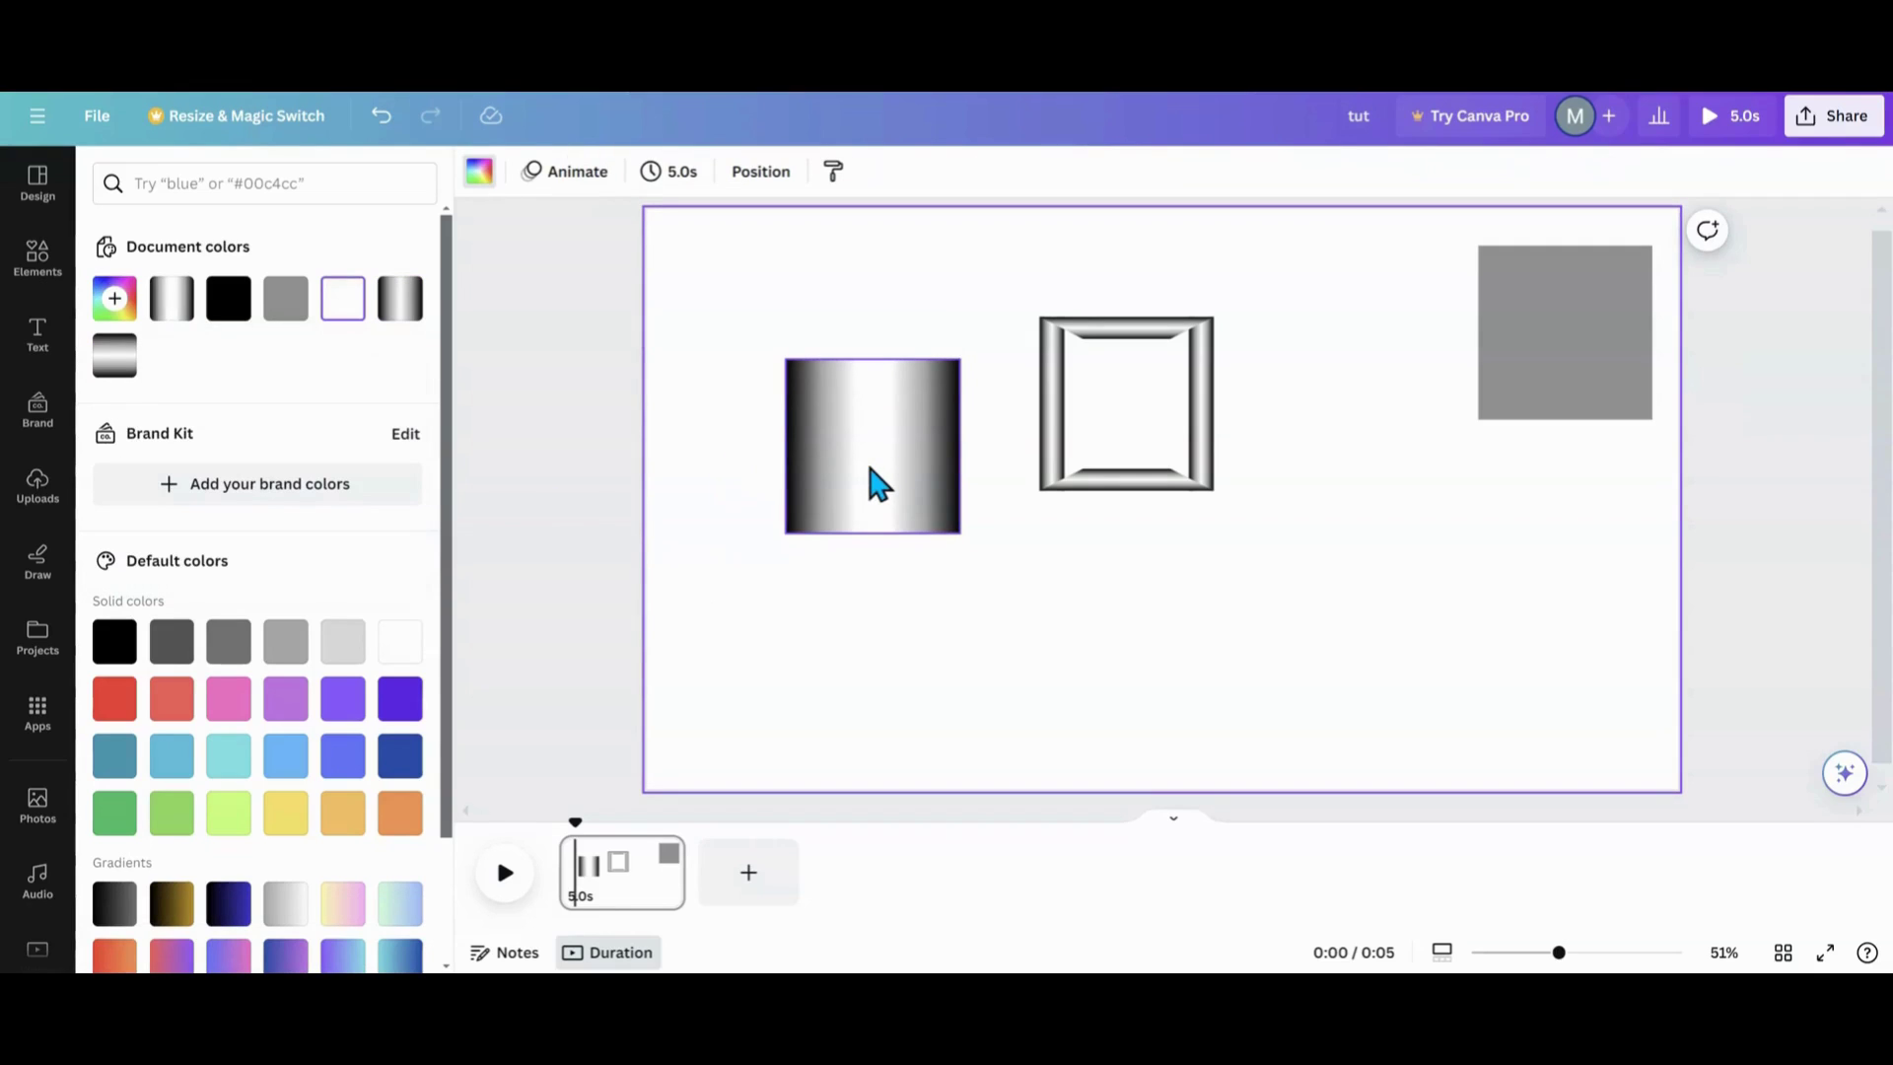
Shift the gradient square and the frame slightly down, and move the remaining grey square closer to the frame at a similar height.
{"action": "left_click", "coordinate": [883, 469]}
{"action": "left_click_drag", "start_coordinate": [884, 469], "coordinate": [895, 492]}
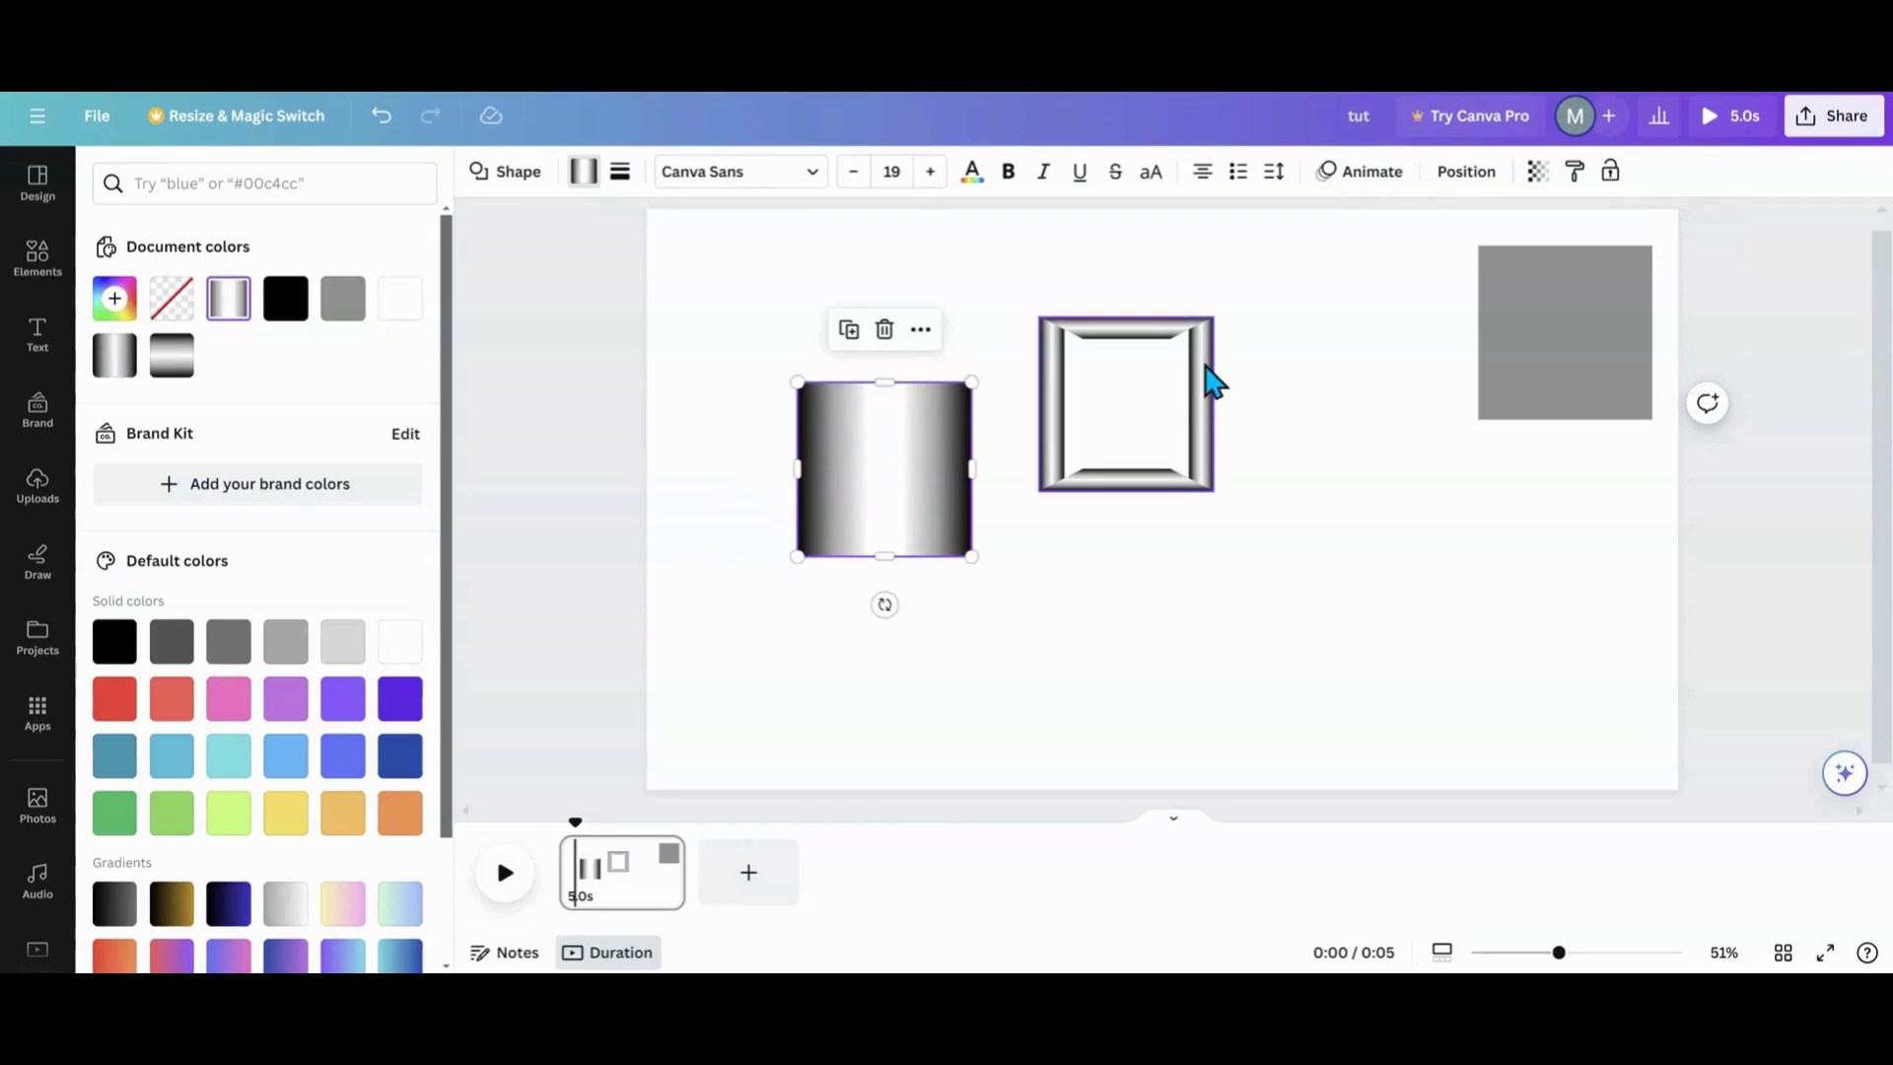
{"action": "left_click_drag", "start_coordinate": [1192, 391], "coordinate": [1182, 434]}
{"action": "left_click_drag", "start_coordinate": [1570, 310], "coordinate": [1444, 427]}
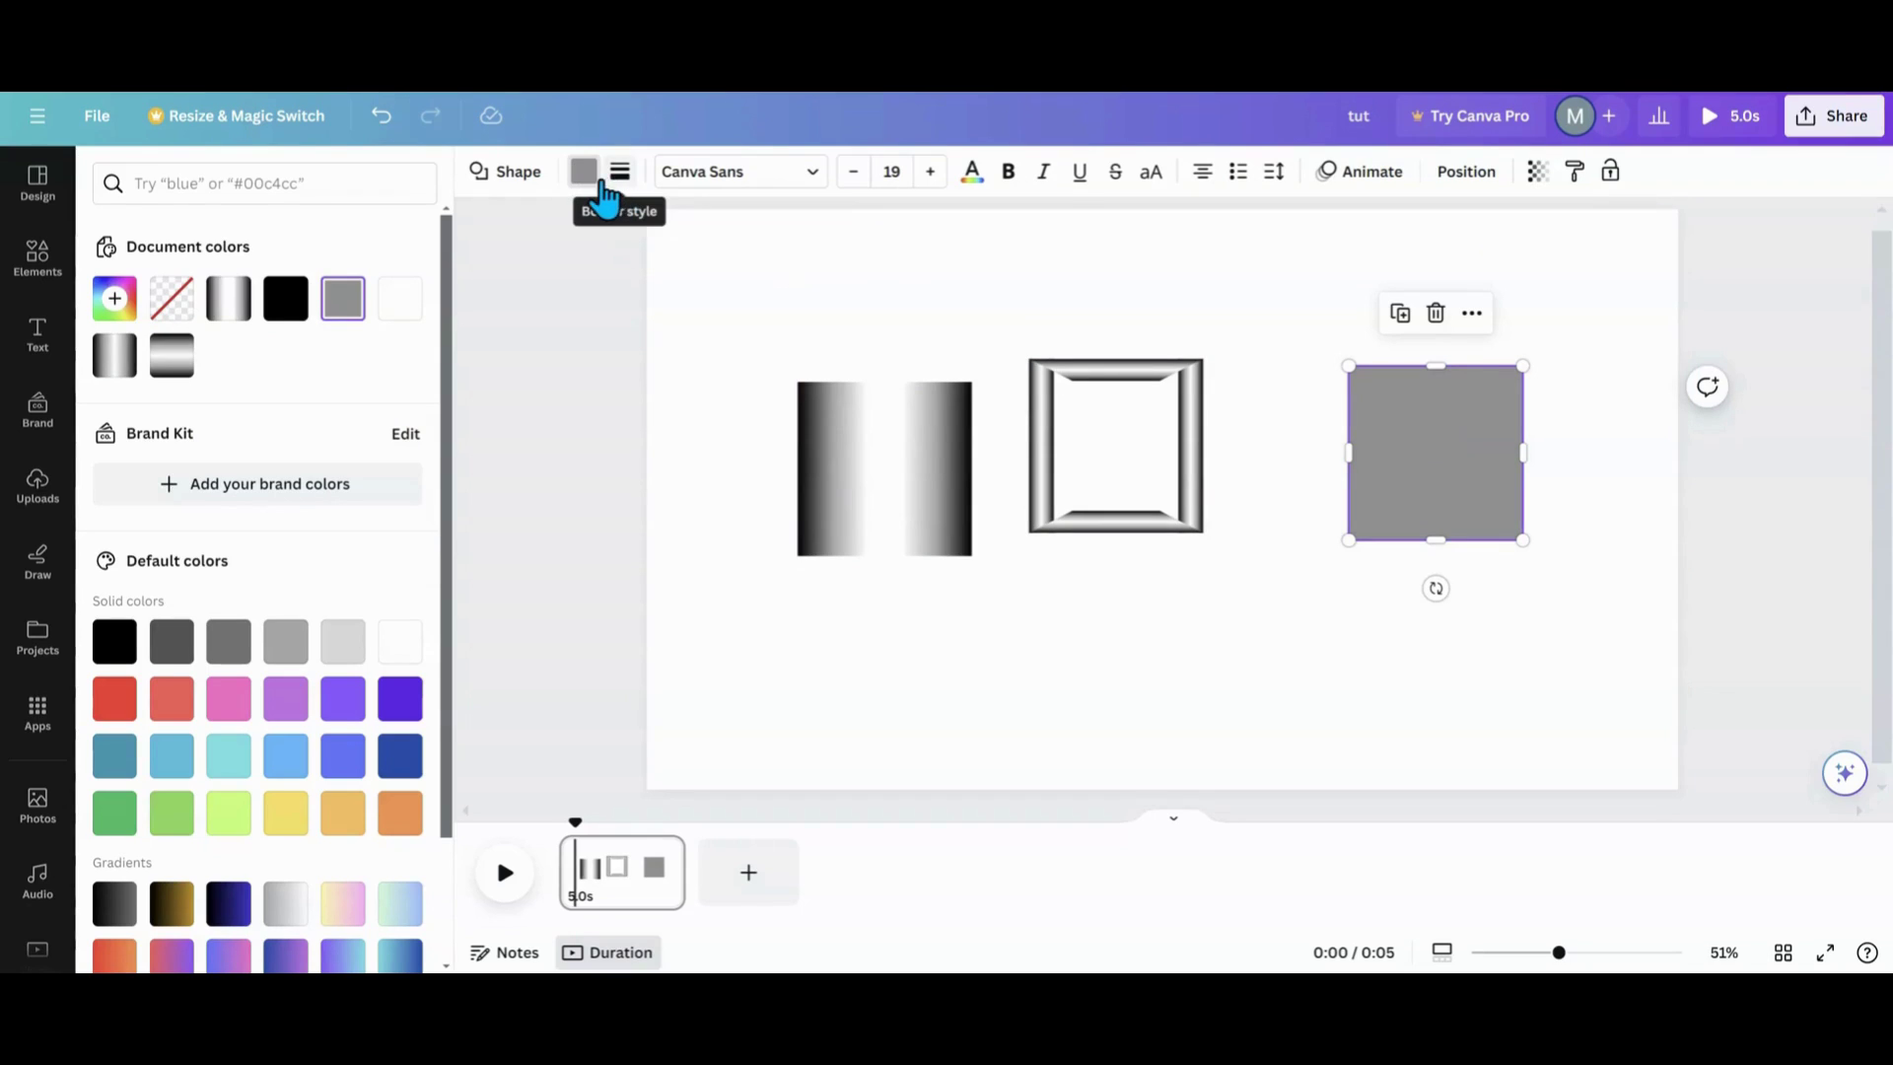
Give the solid grey square a solid border with weight 27 and set its fill to no color.
{"action": "left_click", "coordinate": [615, 177]}
{"action": "left_click_drag", "start_coordinate": [619, 305], "coordinate": [706, 306]}
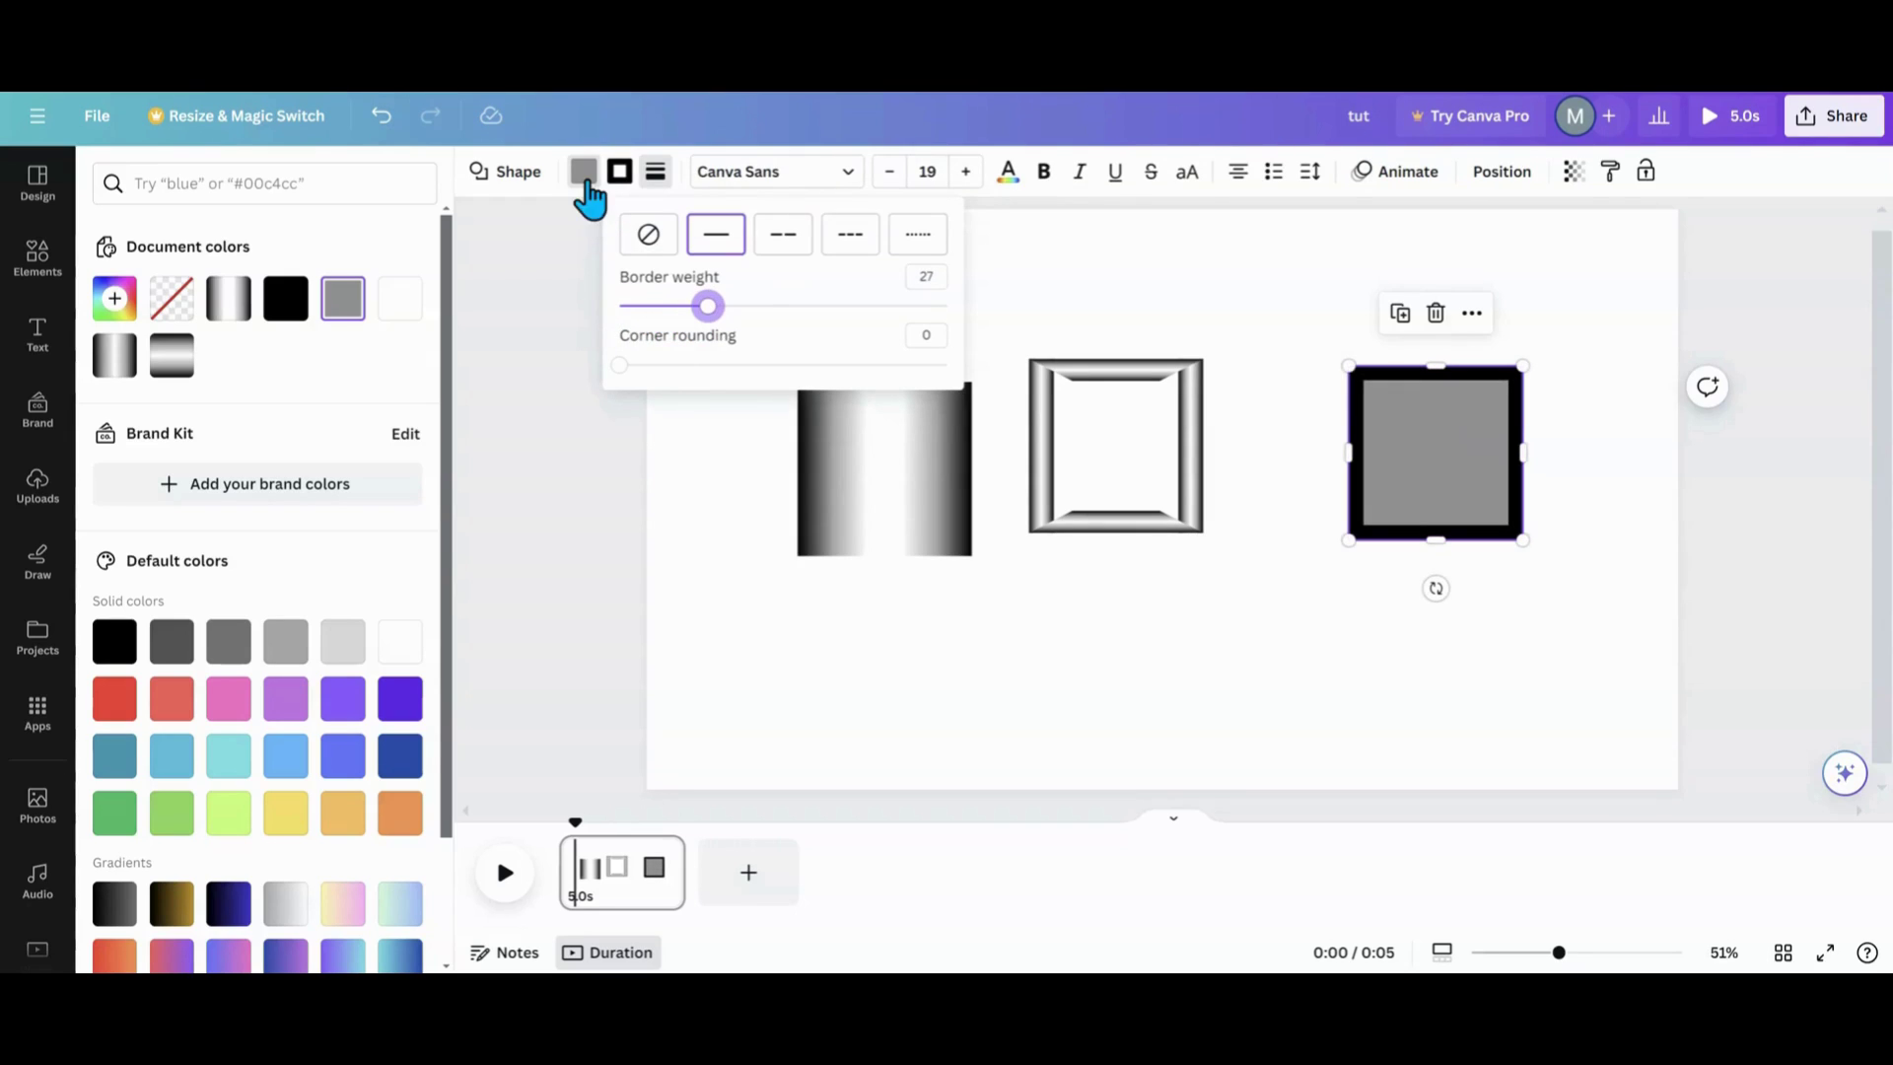
{"action": "left_click", "coordinate": [583, 170]}
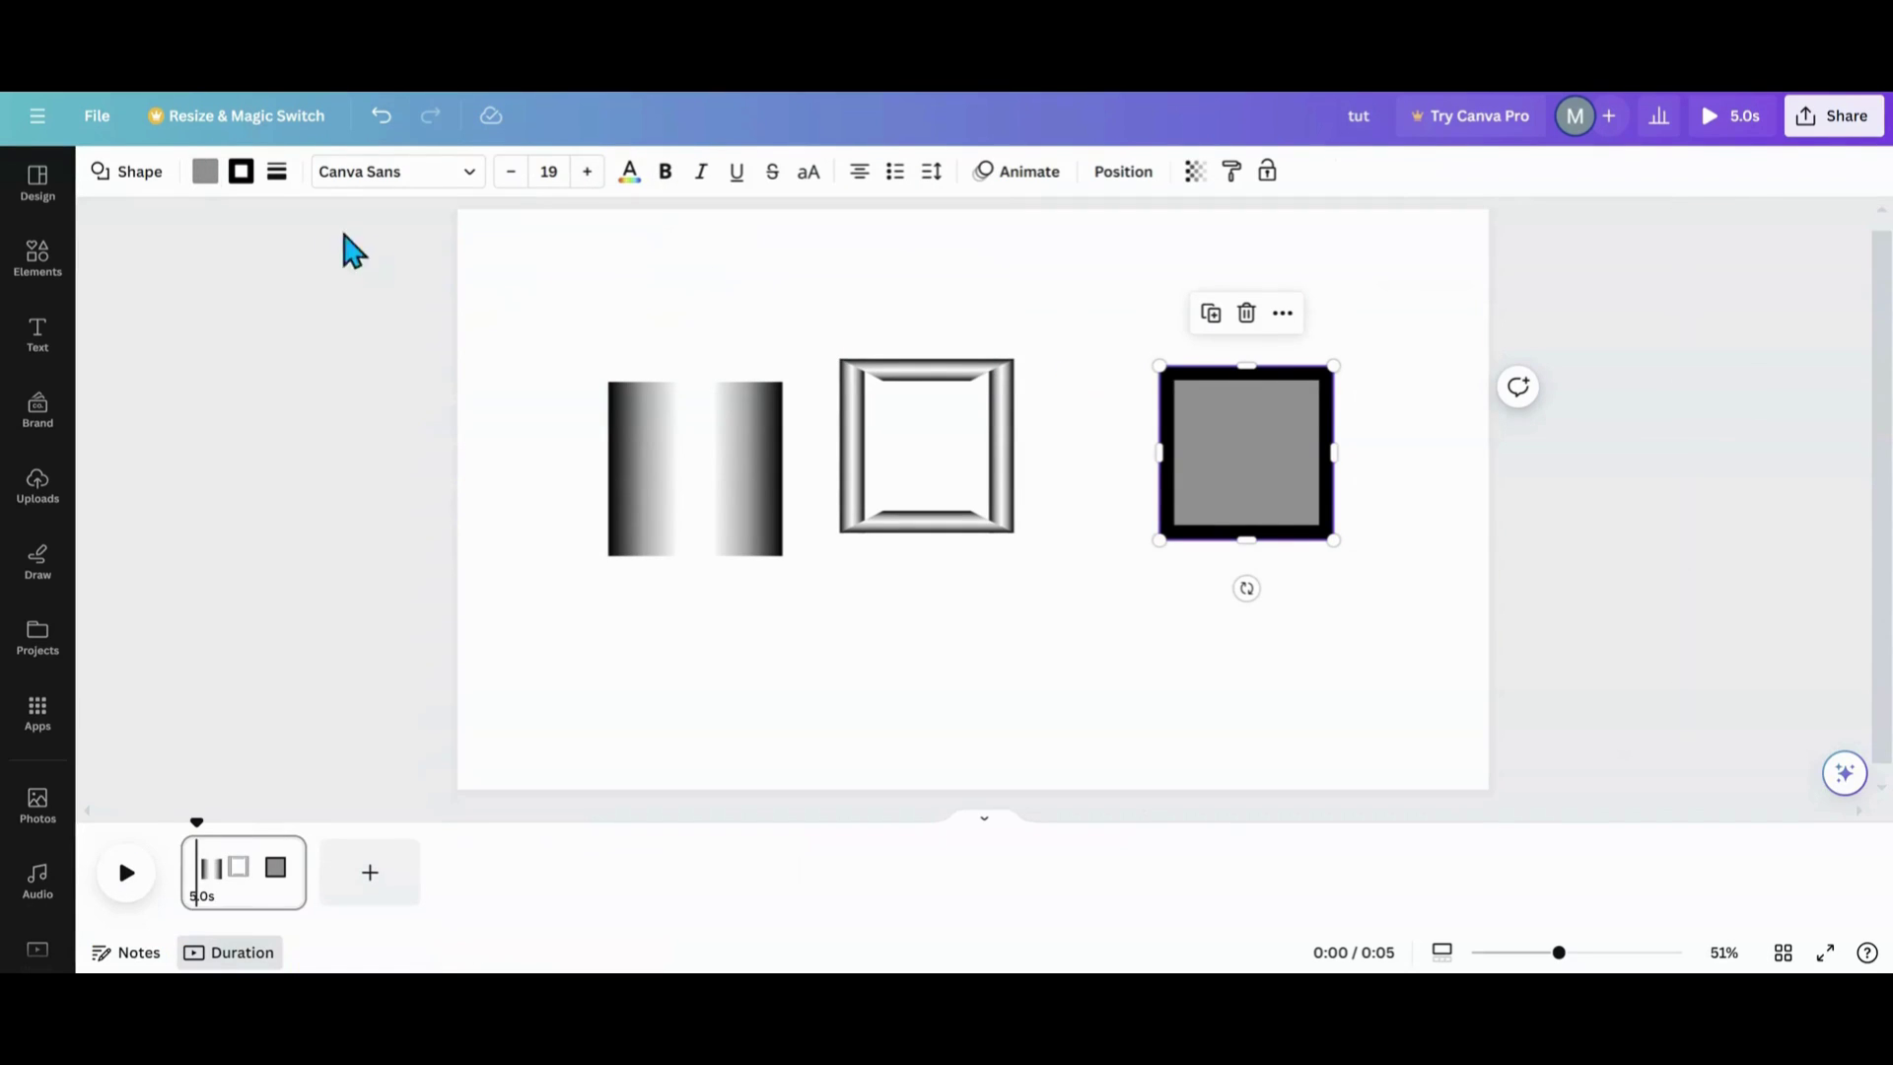
{"action": "left_click", "coordinate": [205, 173]}
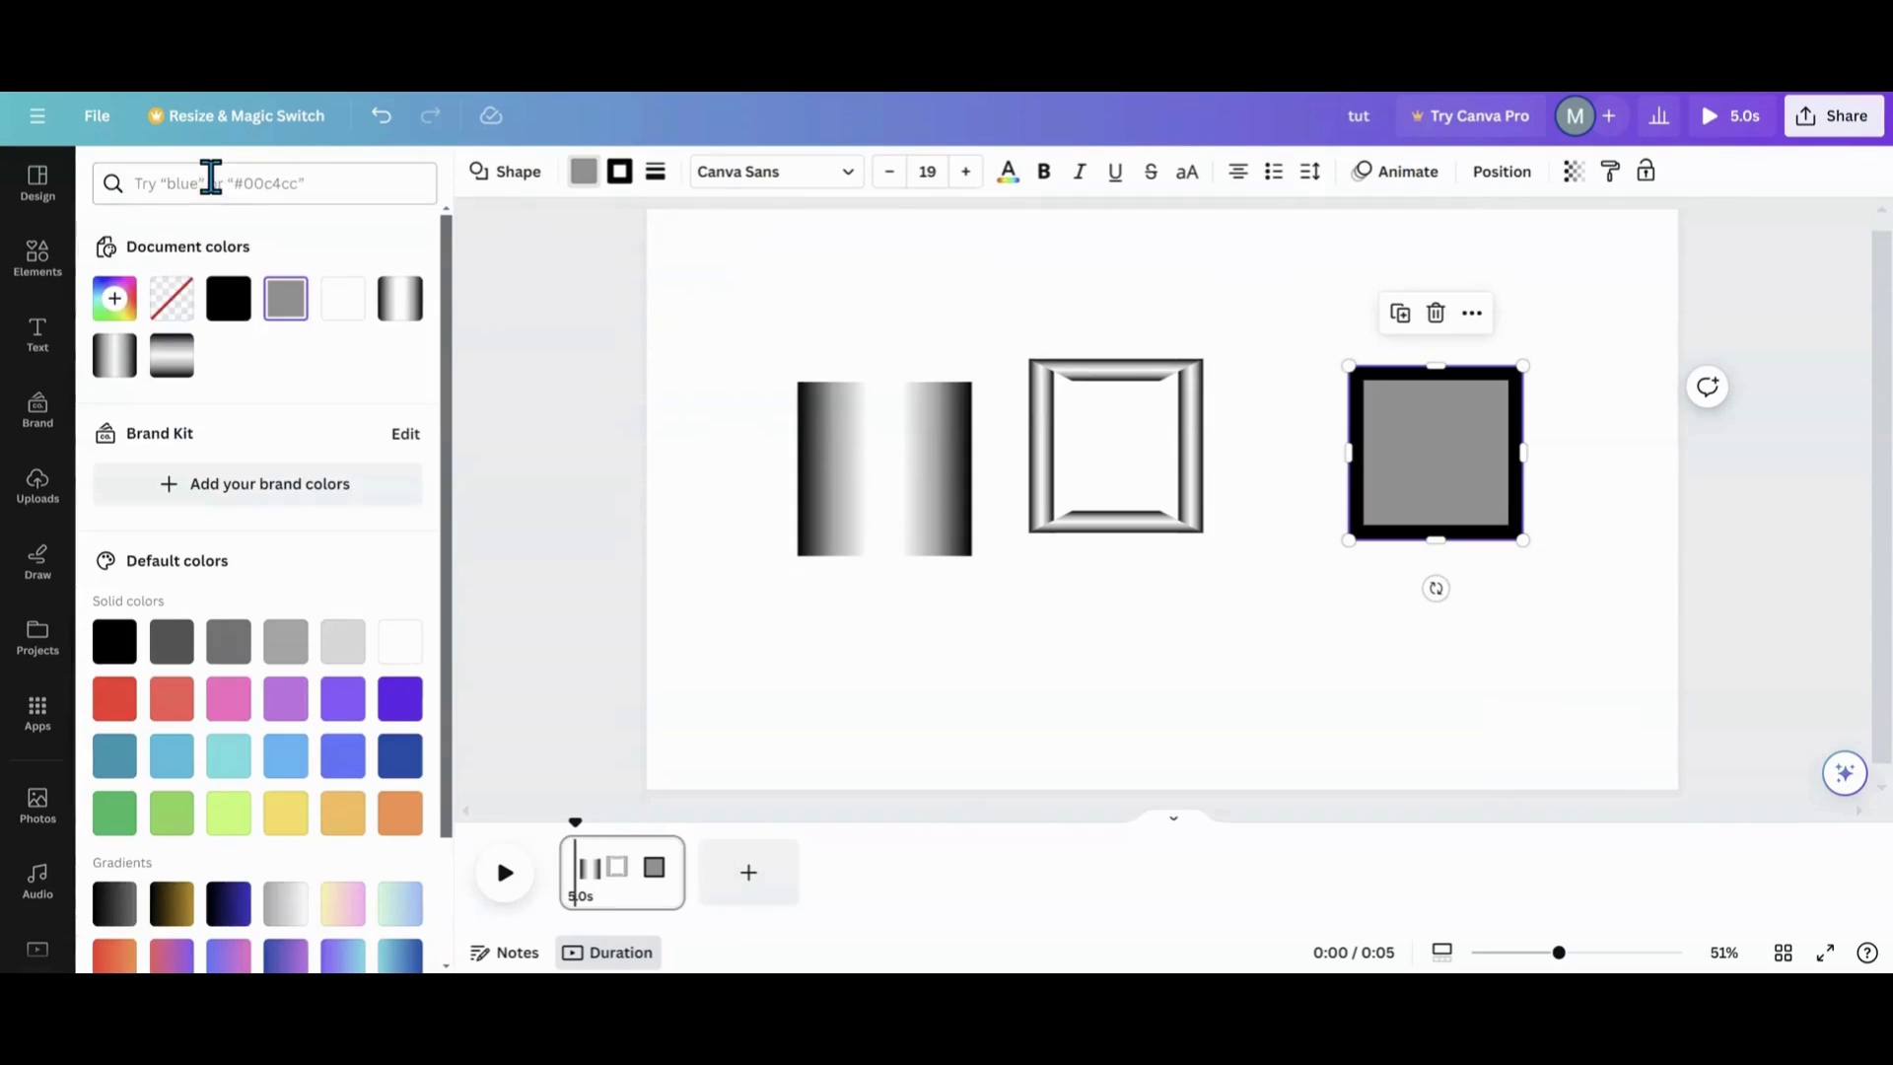
{"action": "left_click", "coordinate": [181, 315]}
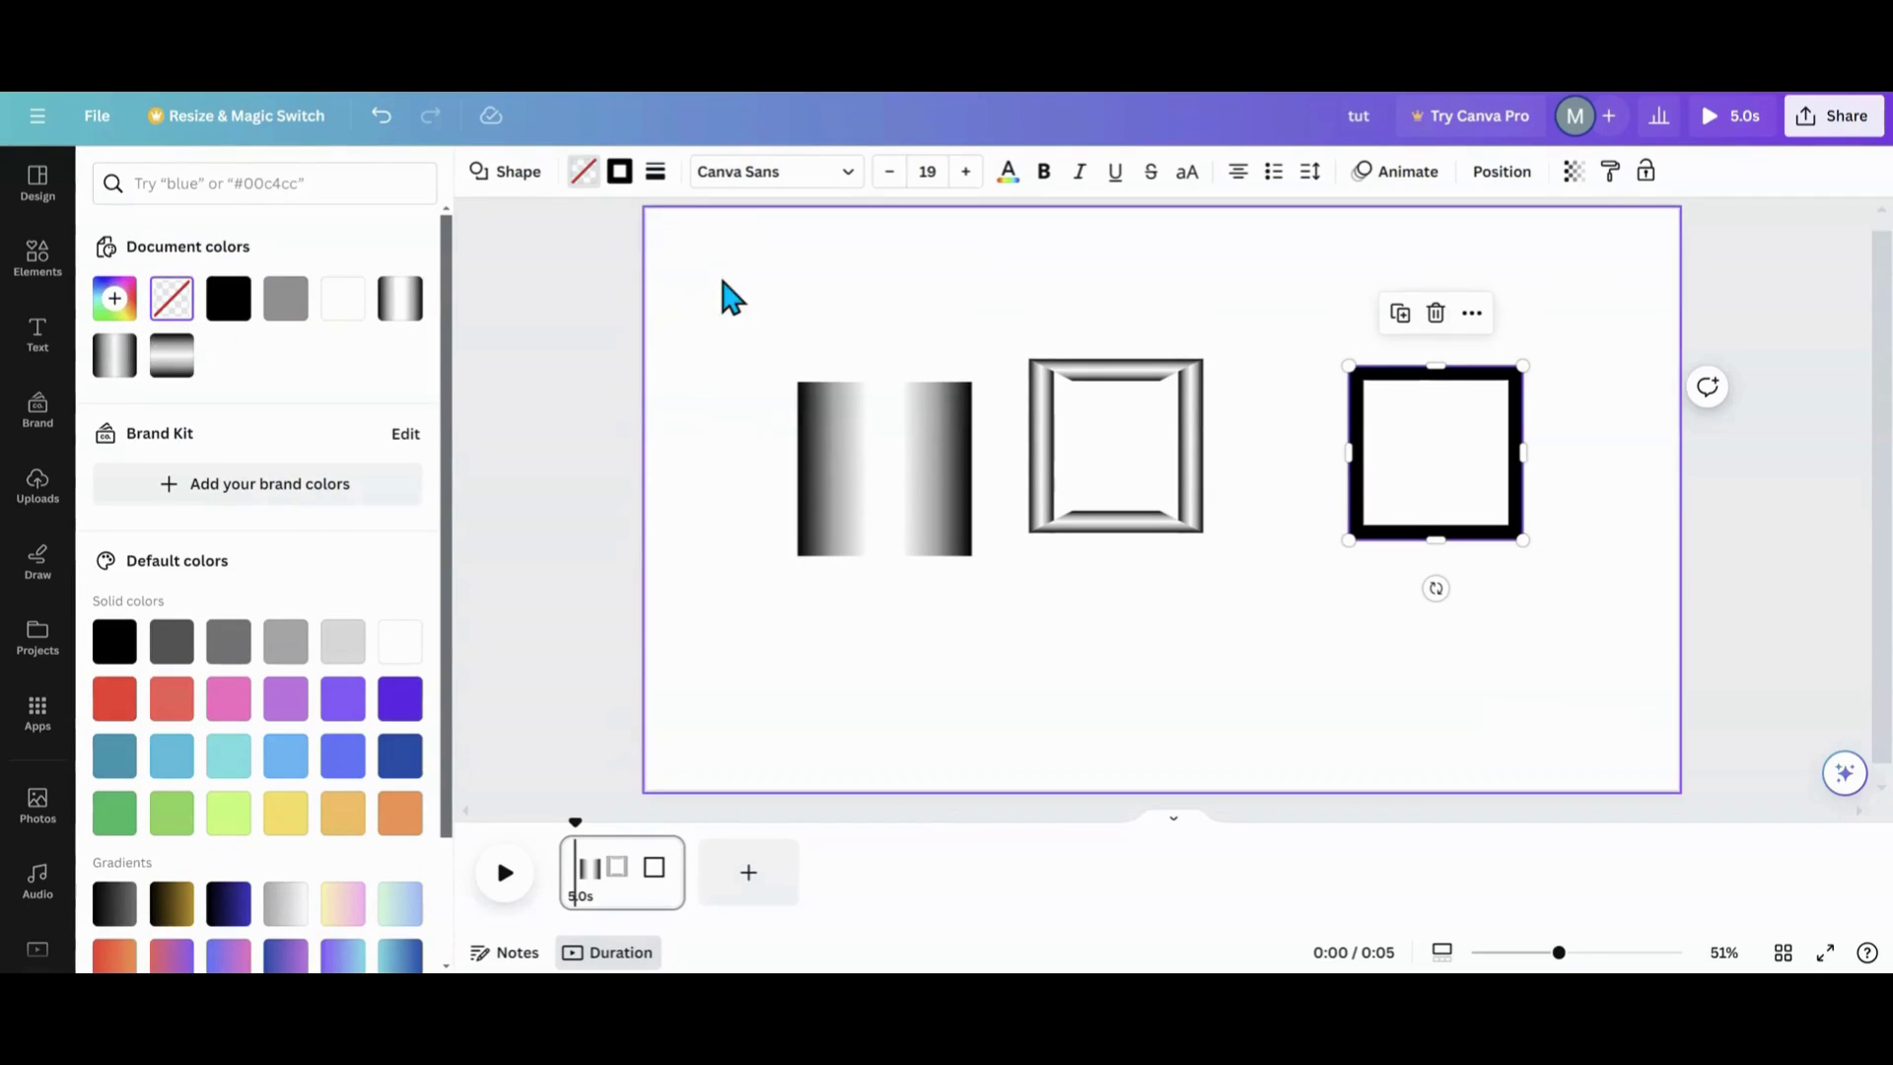
Apply the vertically banded black, grey and white gradient to the square outline and align it over the gradient square.
{"action": "left_click", "coordinate": [619, 184]}
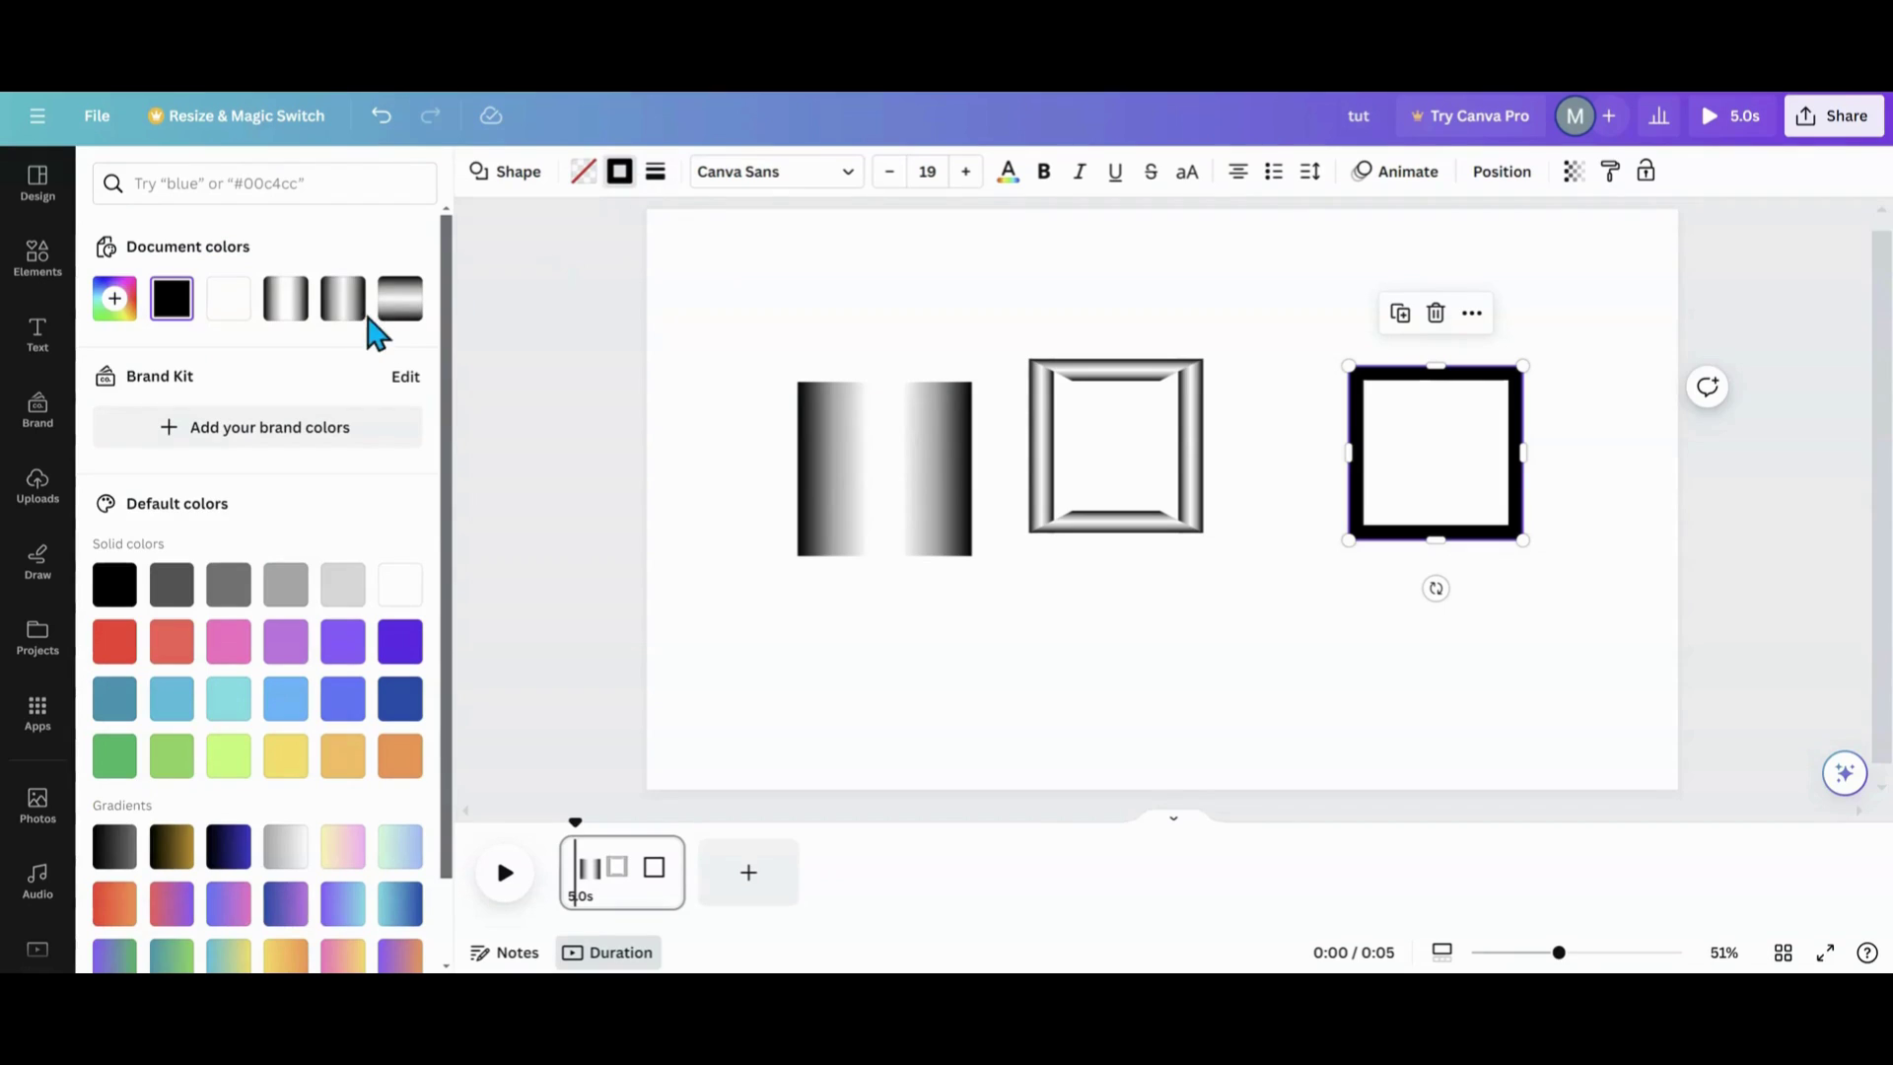
{"action": "left_click", "coordinate": [341, 302]}
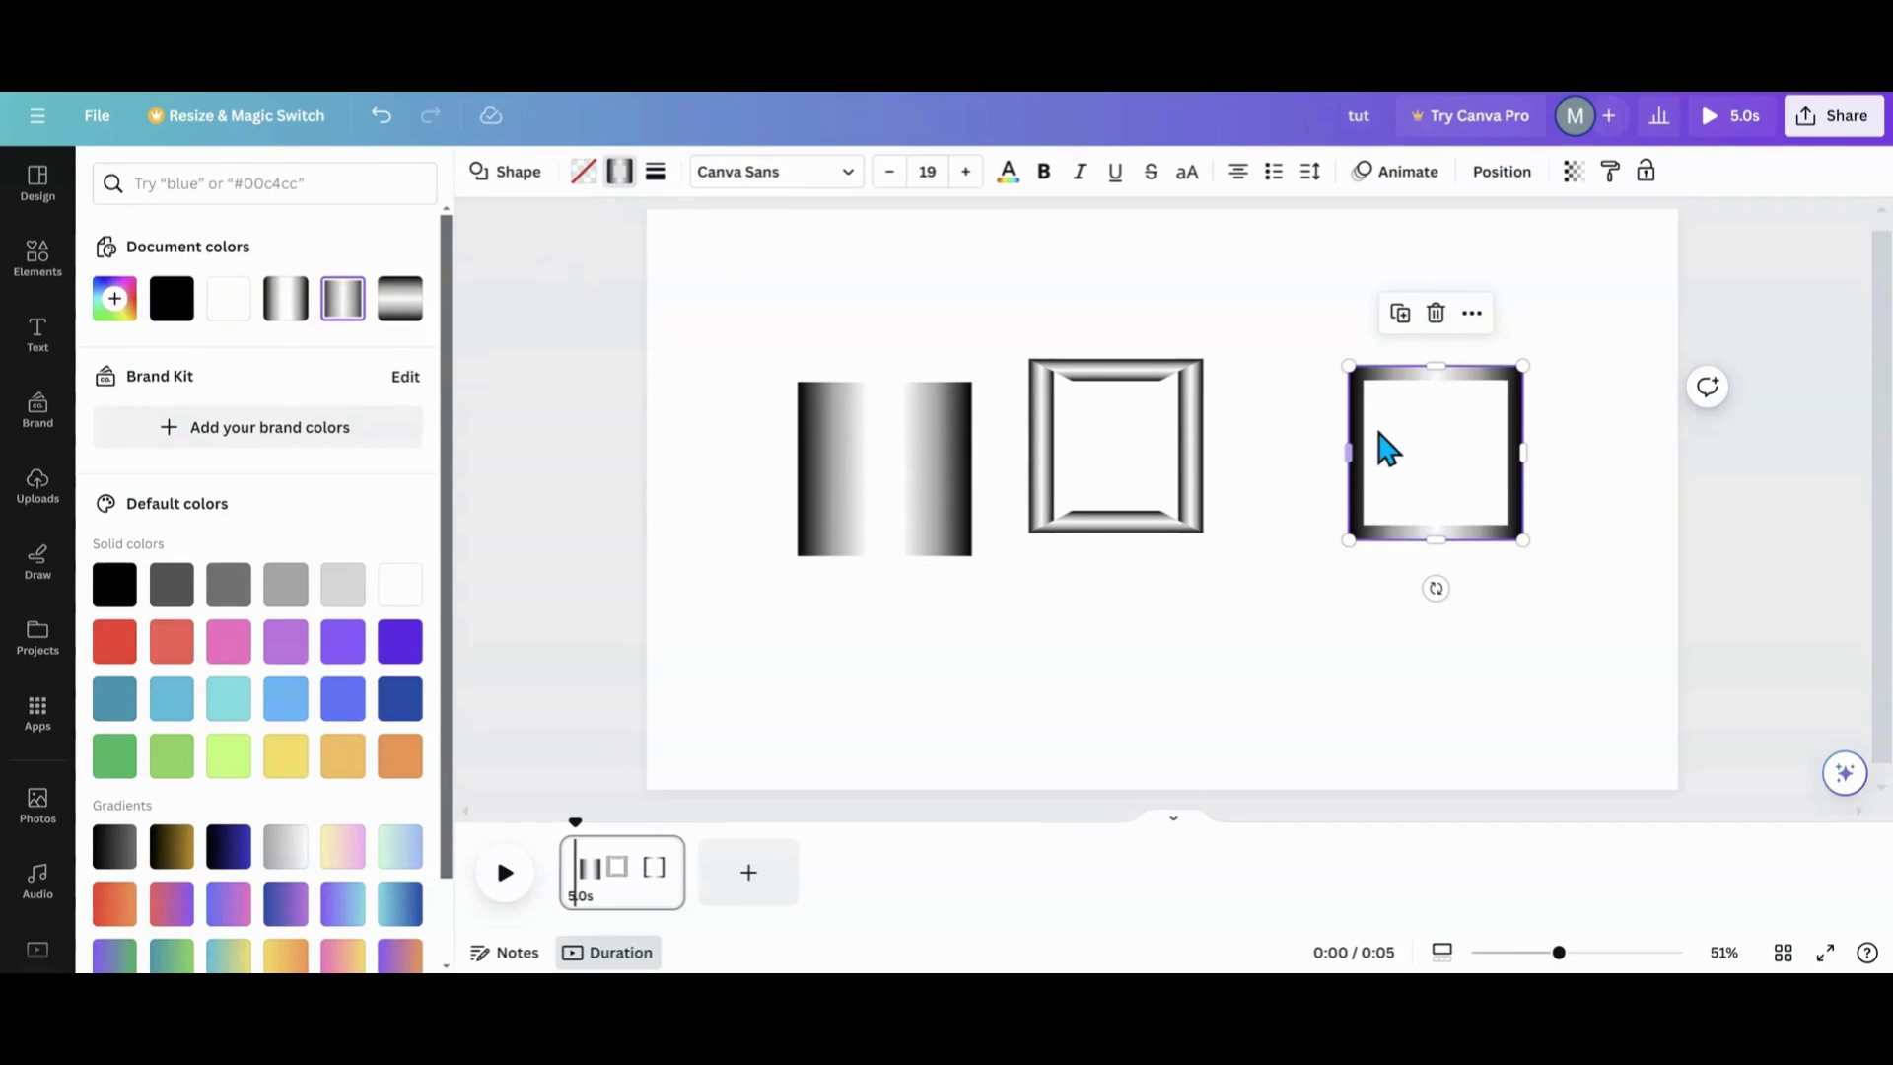
{"action": "left_click_drag", "start_coordinate": [1413, 451], "coordinate": [849, 446]}
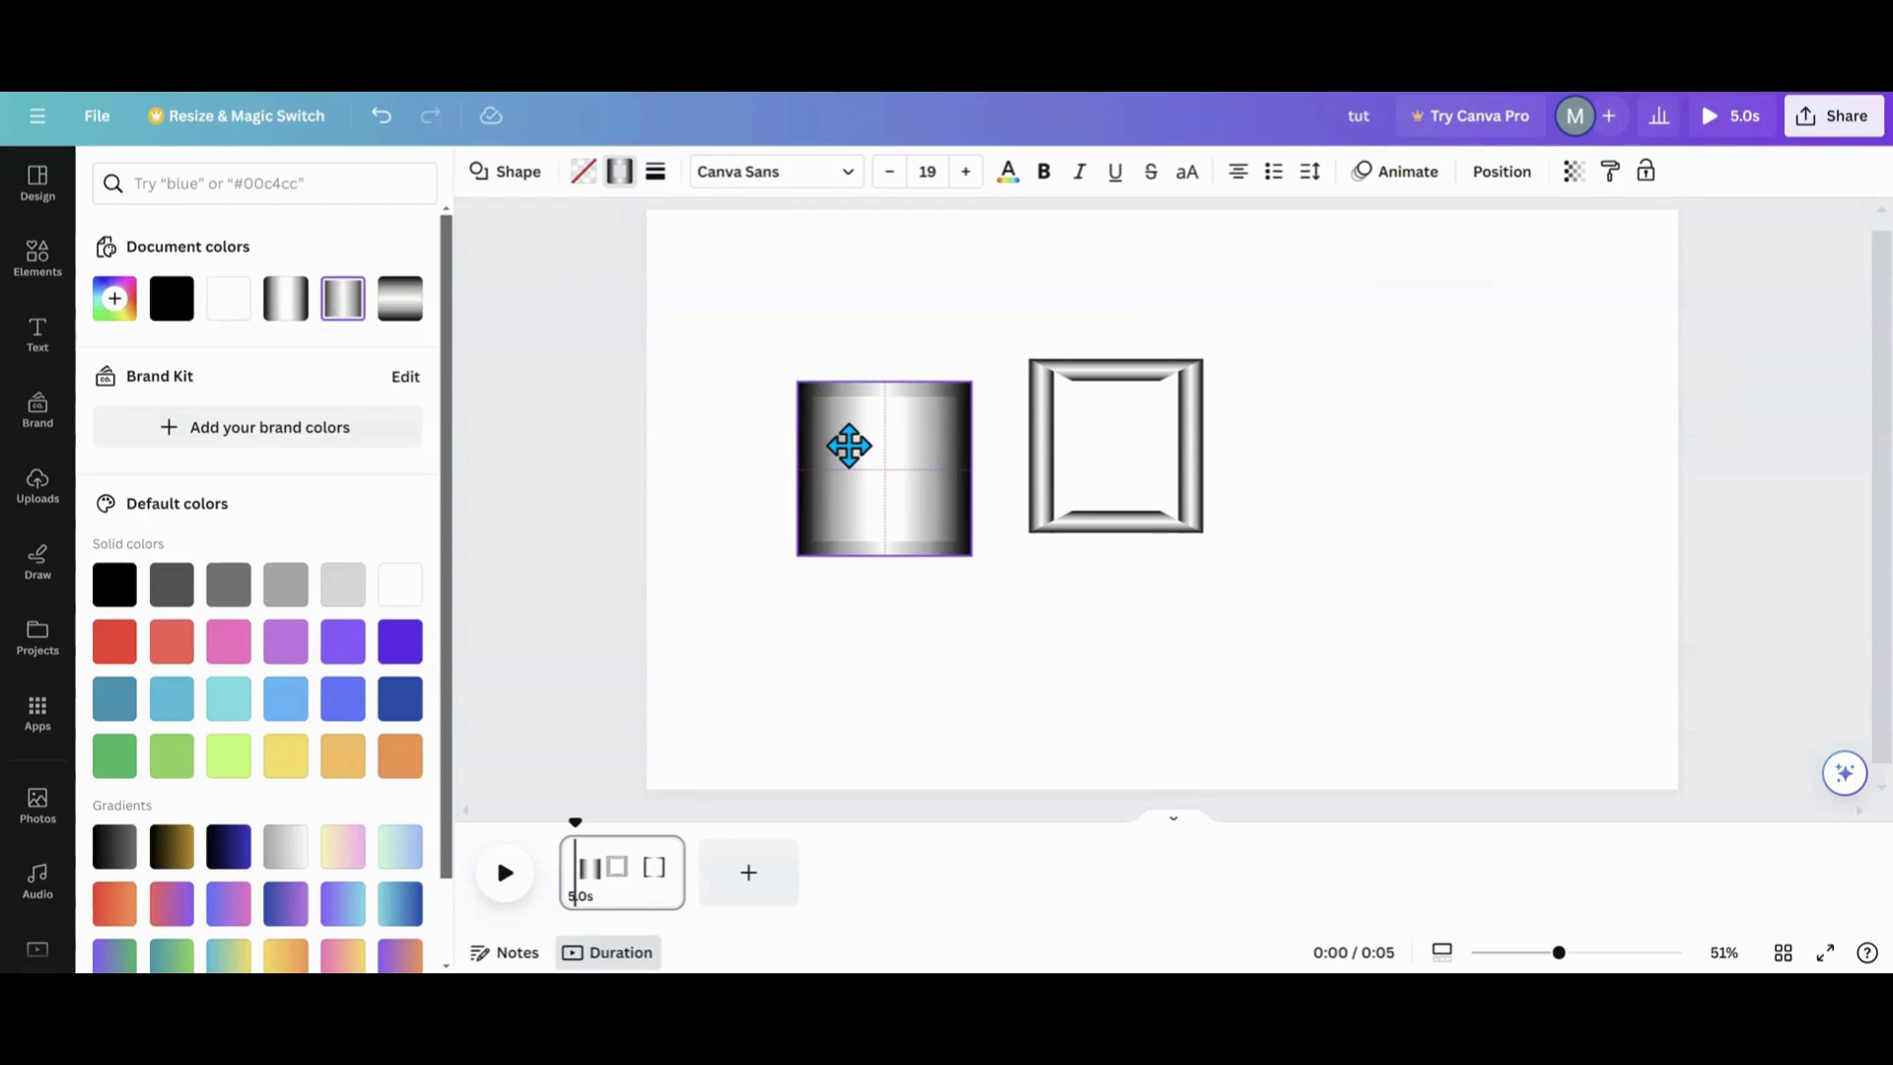
{"action": "left_click_drag", "start_coordinate": [854, 449], "coordinate": [854, 449]}
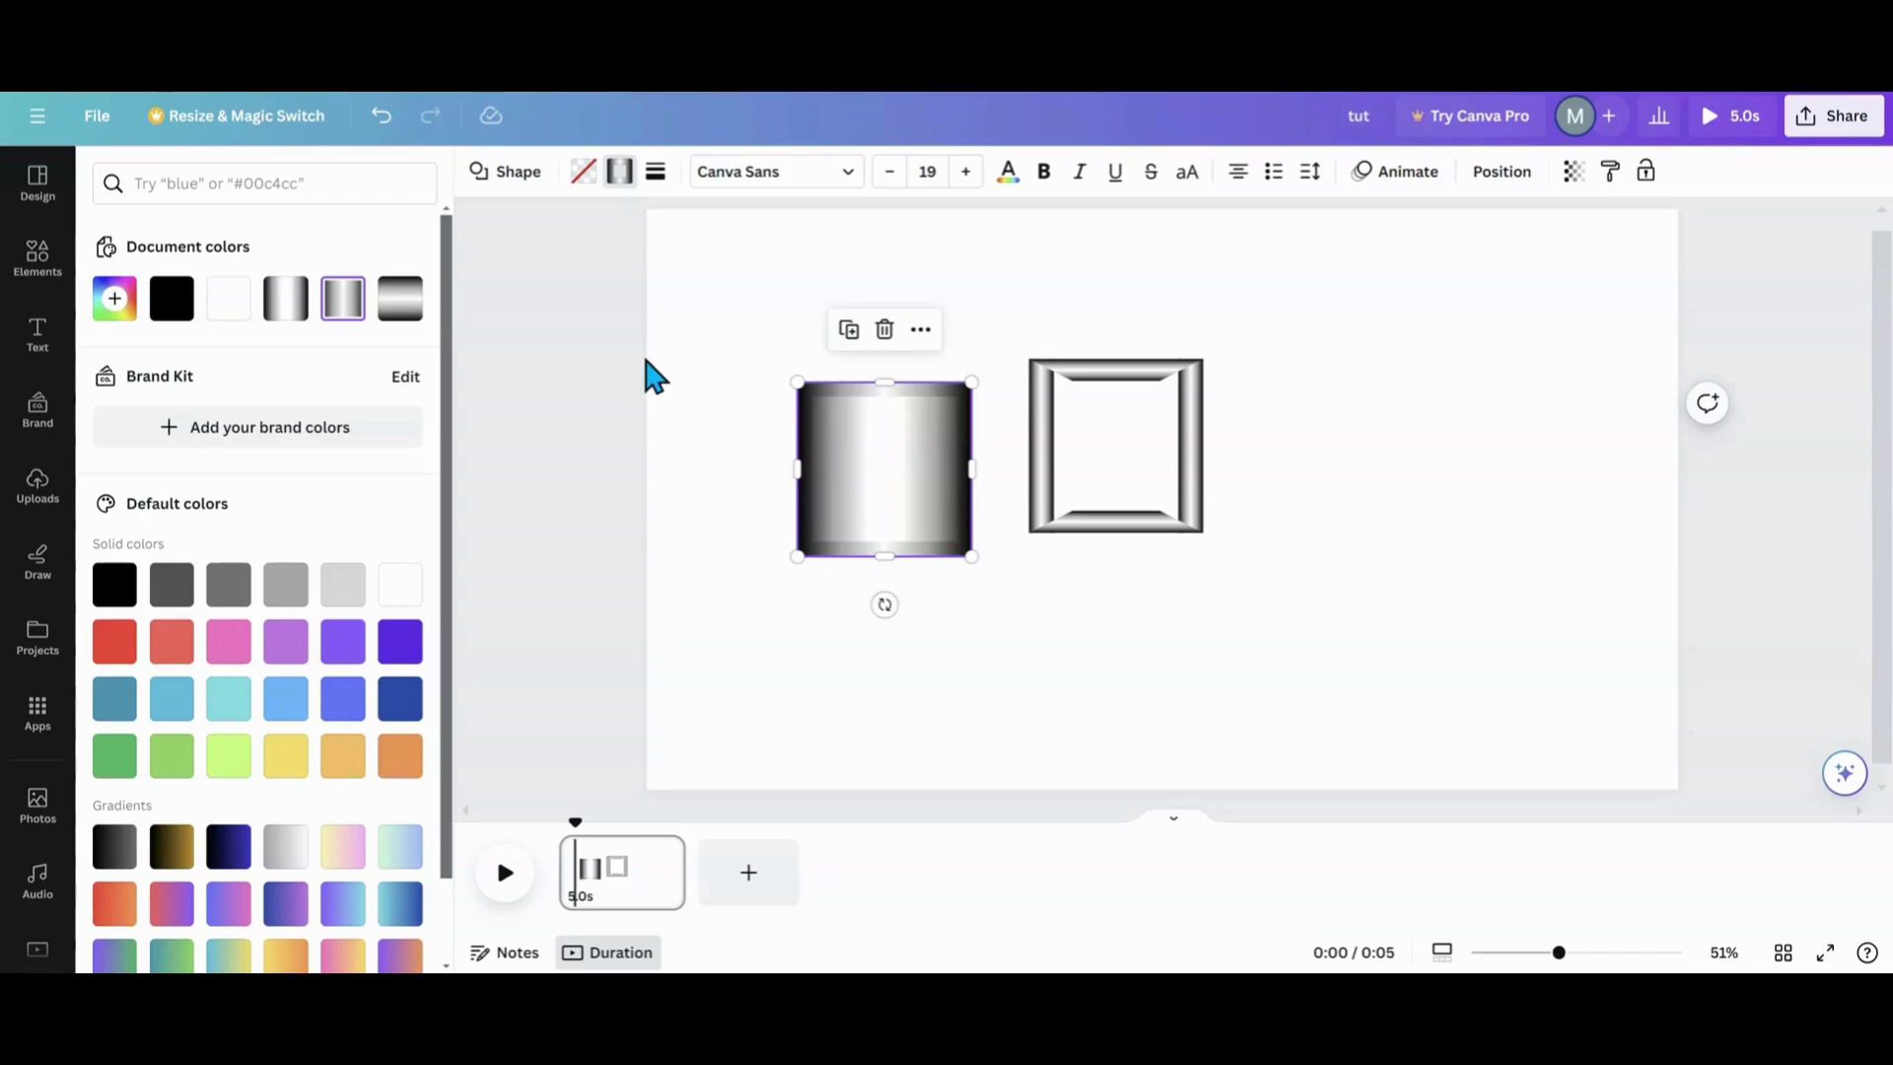
Turn the square outline's border black, move it clear of the gradient square and delete it.
{"action": "left_click", "coordinate": [171, 298]}
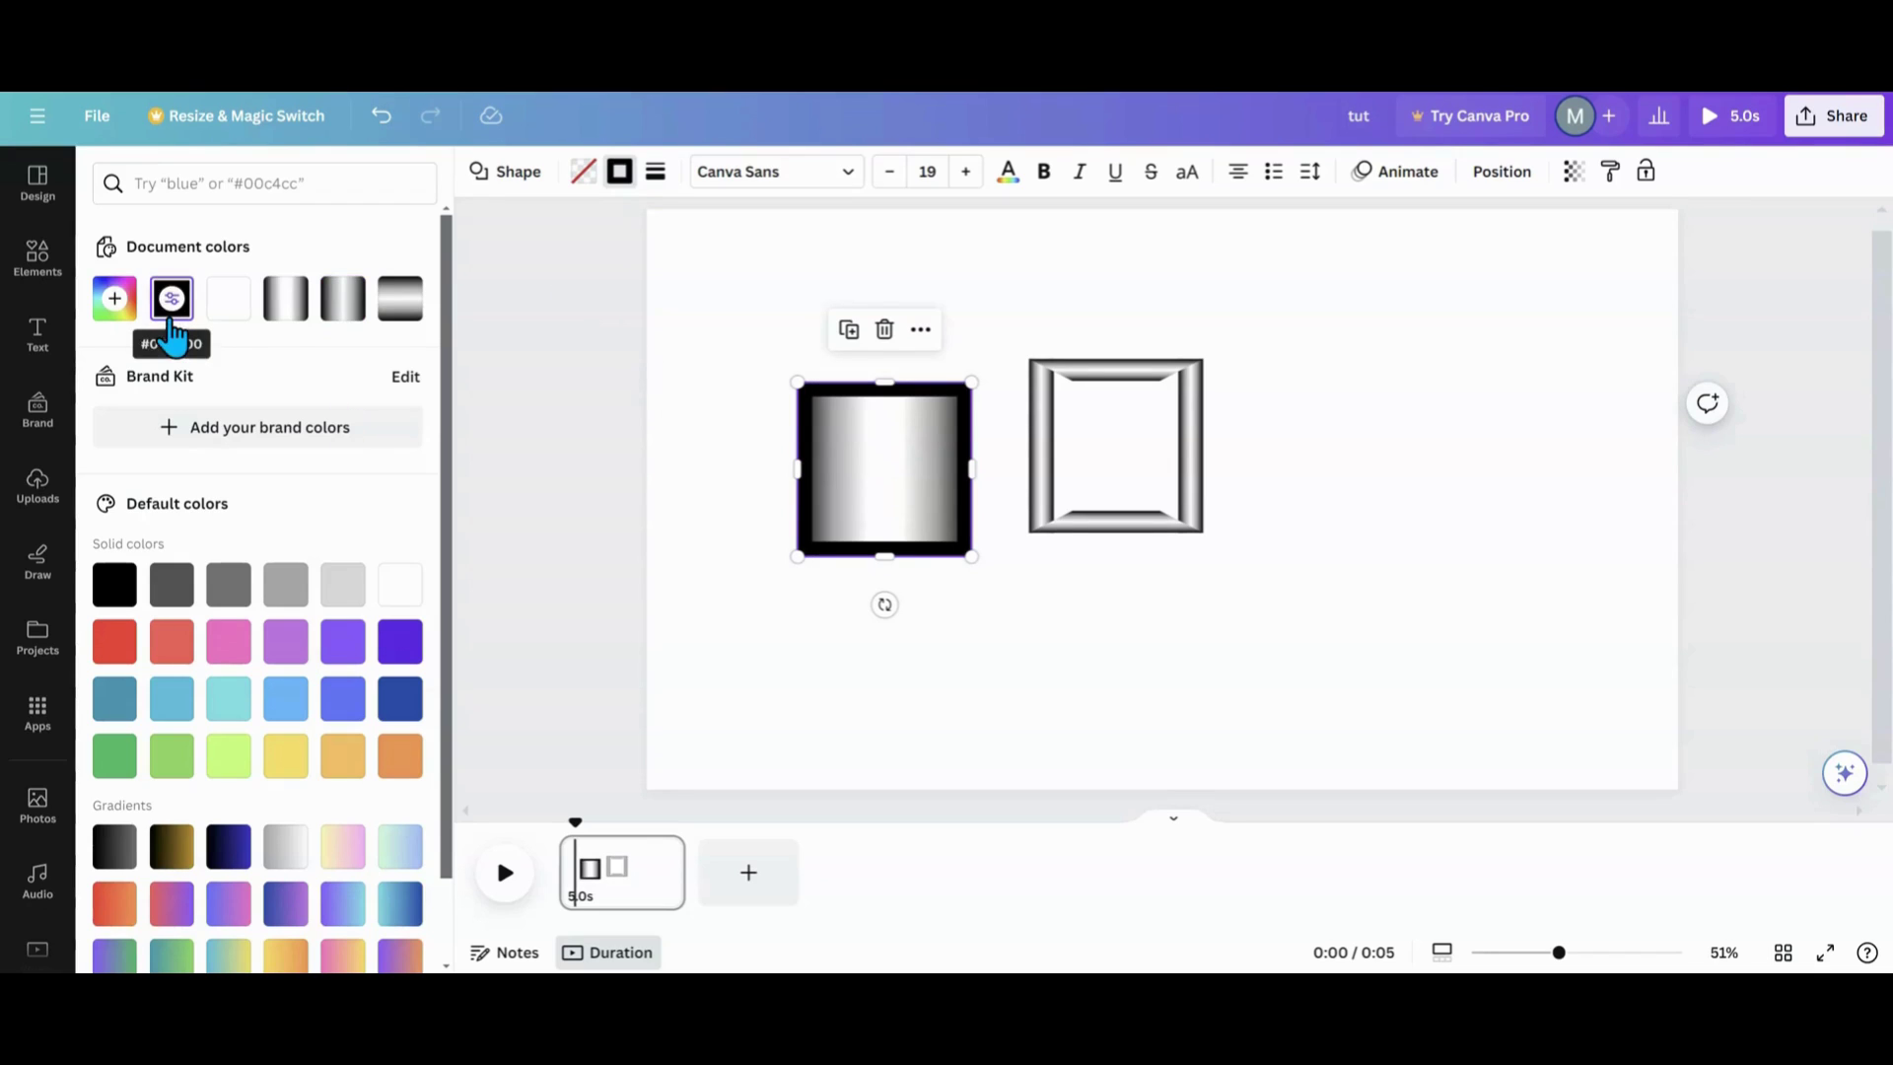
{"action": "left_click_drag", "start_coordinate": [897, 507], "coordinate": [1349, 407]}
{"action": "left_click", "coordinate": [1121, 463]}
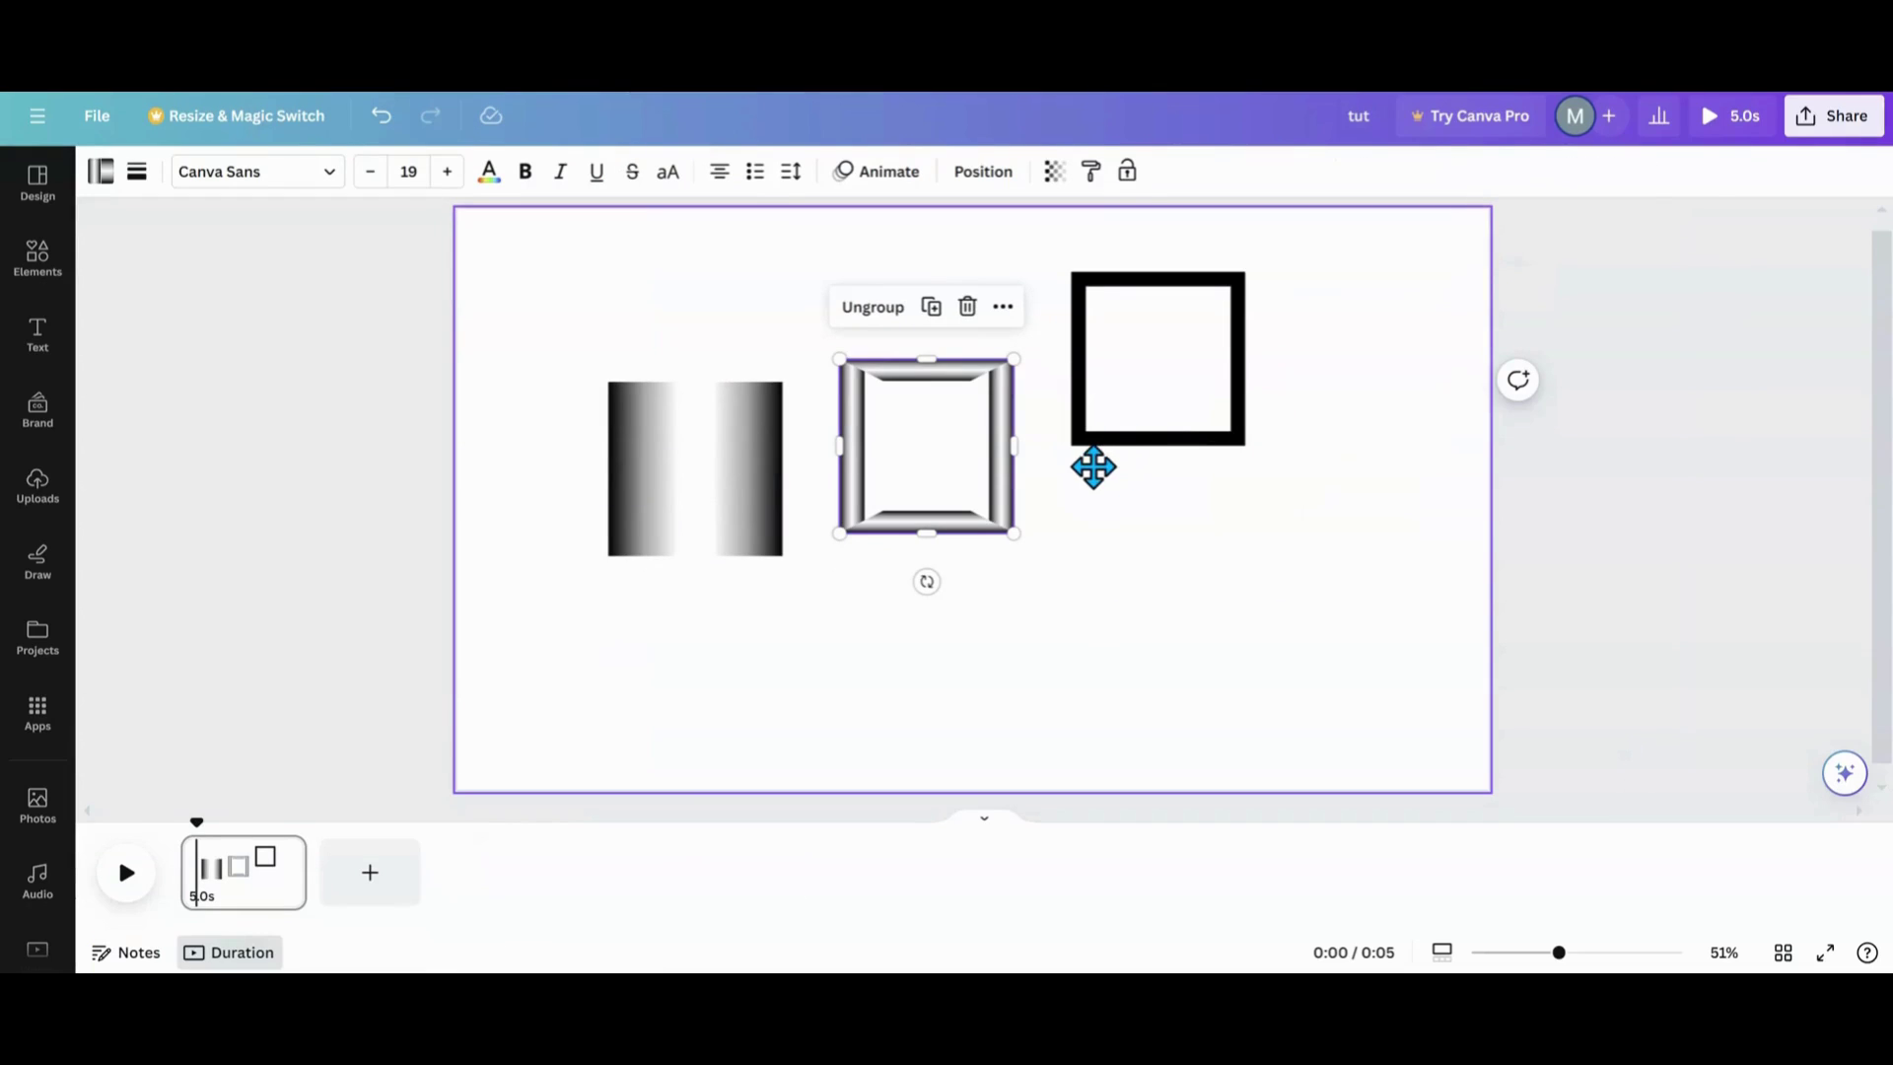
{"action": "left_click", "coordinate": [1168, 360]}
{"action": "left_click", "coordinate": [1158, 500]}
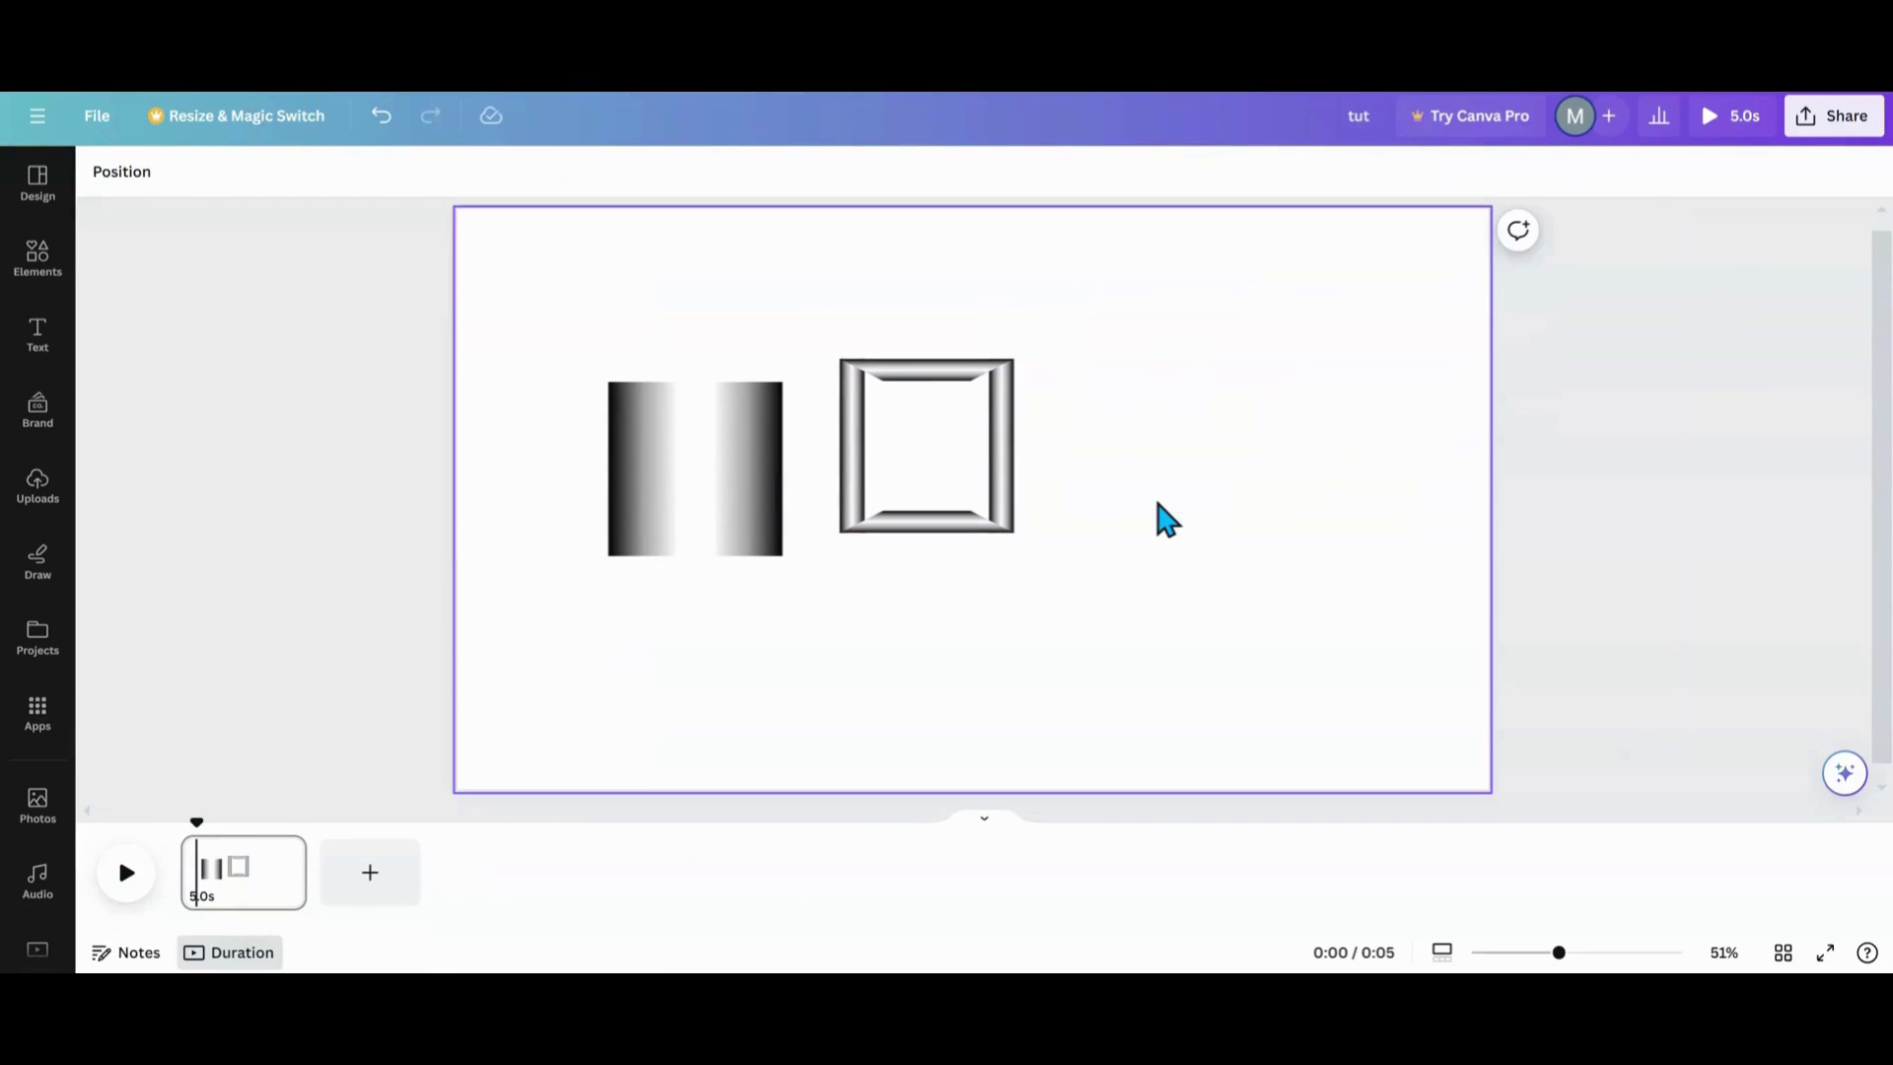
Move the grouped gradient frame exactly over the gradient square.
{"action": "left_click", "coordinate": [980, 463]}
{"action": "left_click_drag", "start_coordinate": [937, 477], "coordinate": [705, 465]}
{"action": "left_click", "coordinate": [913, 604]}
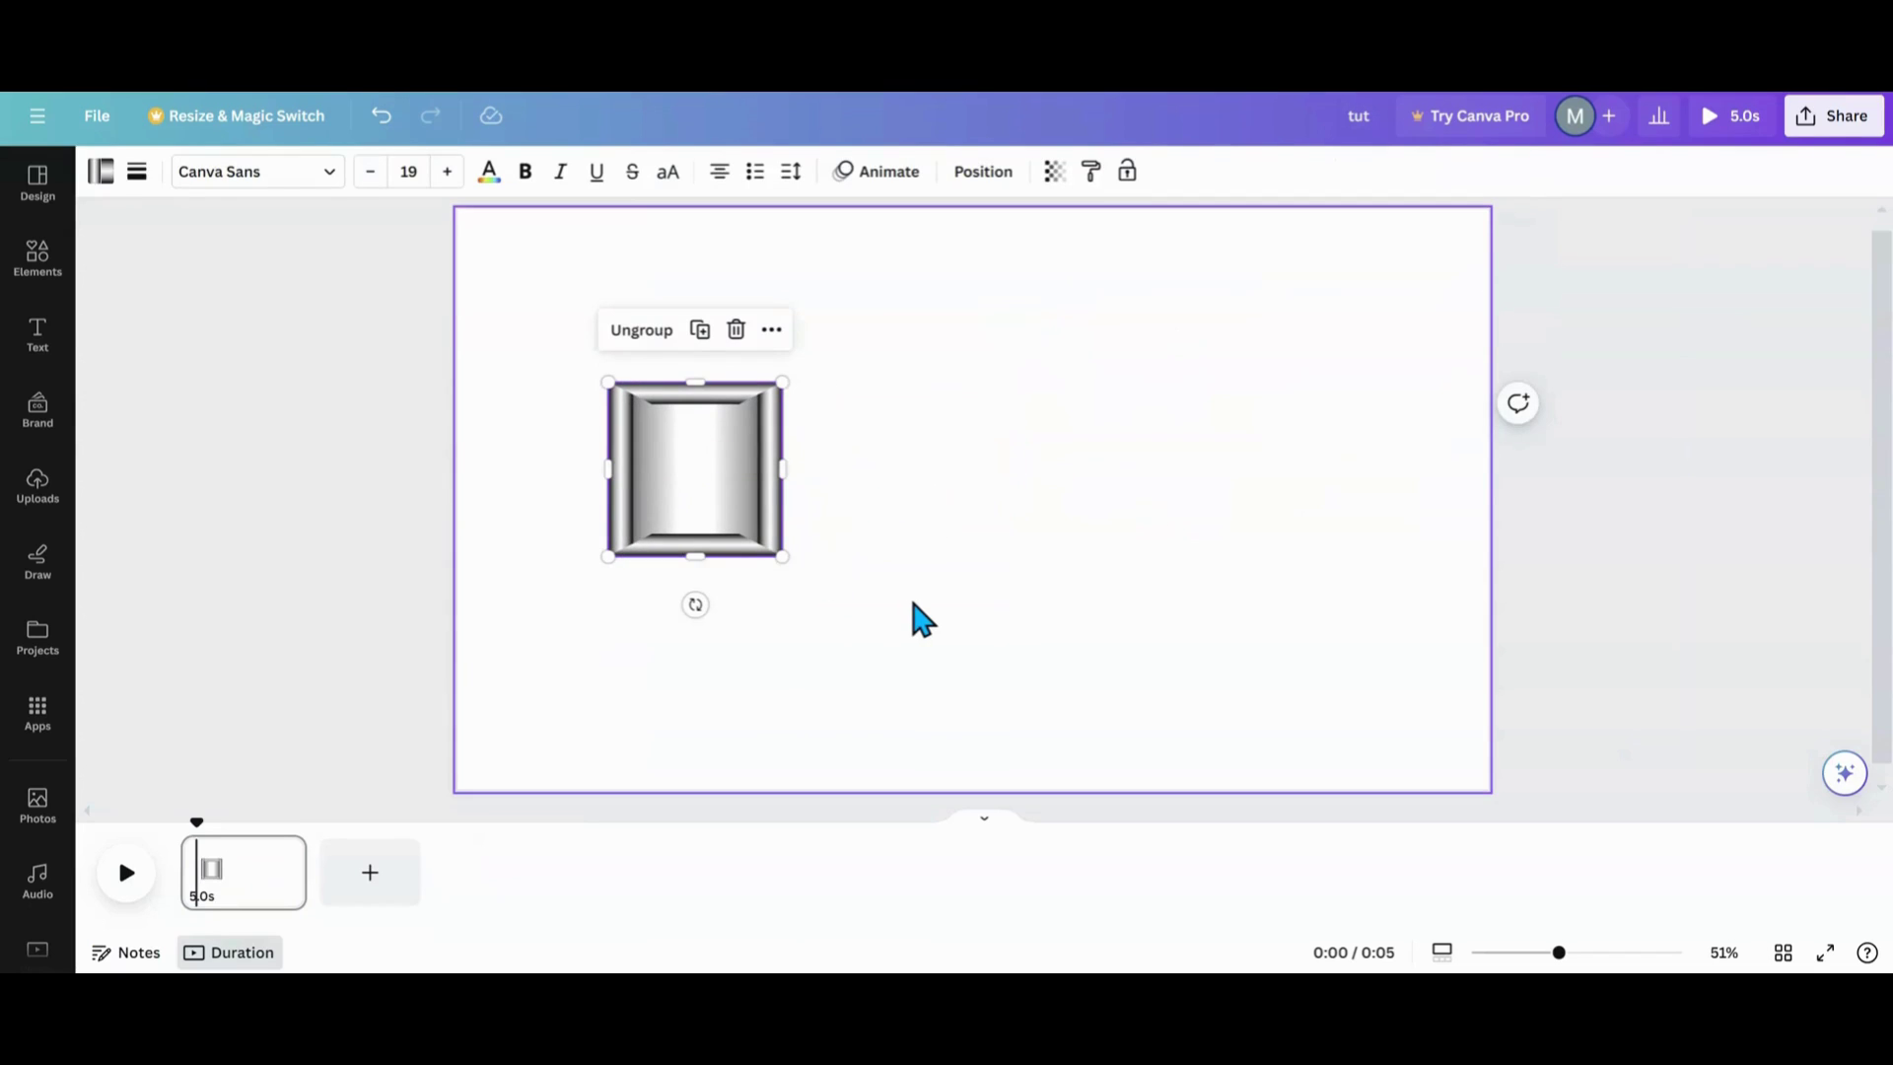
Scale the frame and gradient square together down to about three quarters of their size and shift them slightly right and down.
{"action": "left_click_drag", "start_coordinate": [526, 359], "coordinate": [775, 552]}
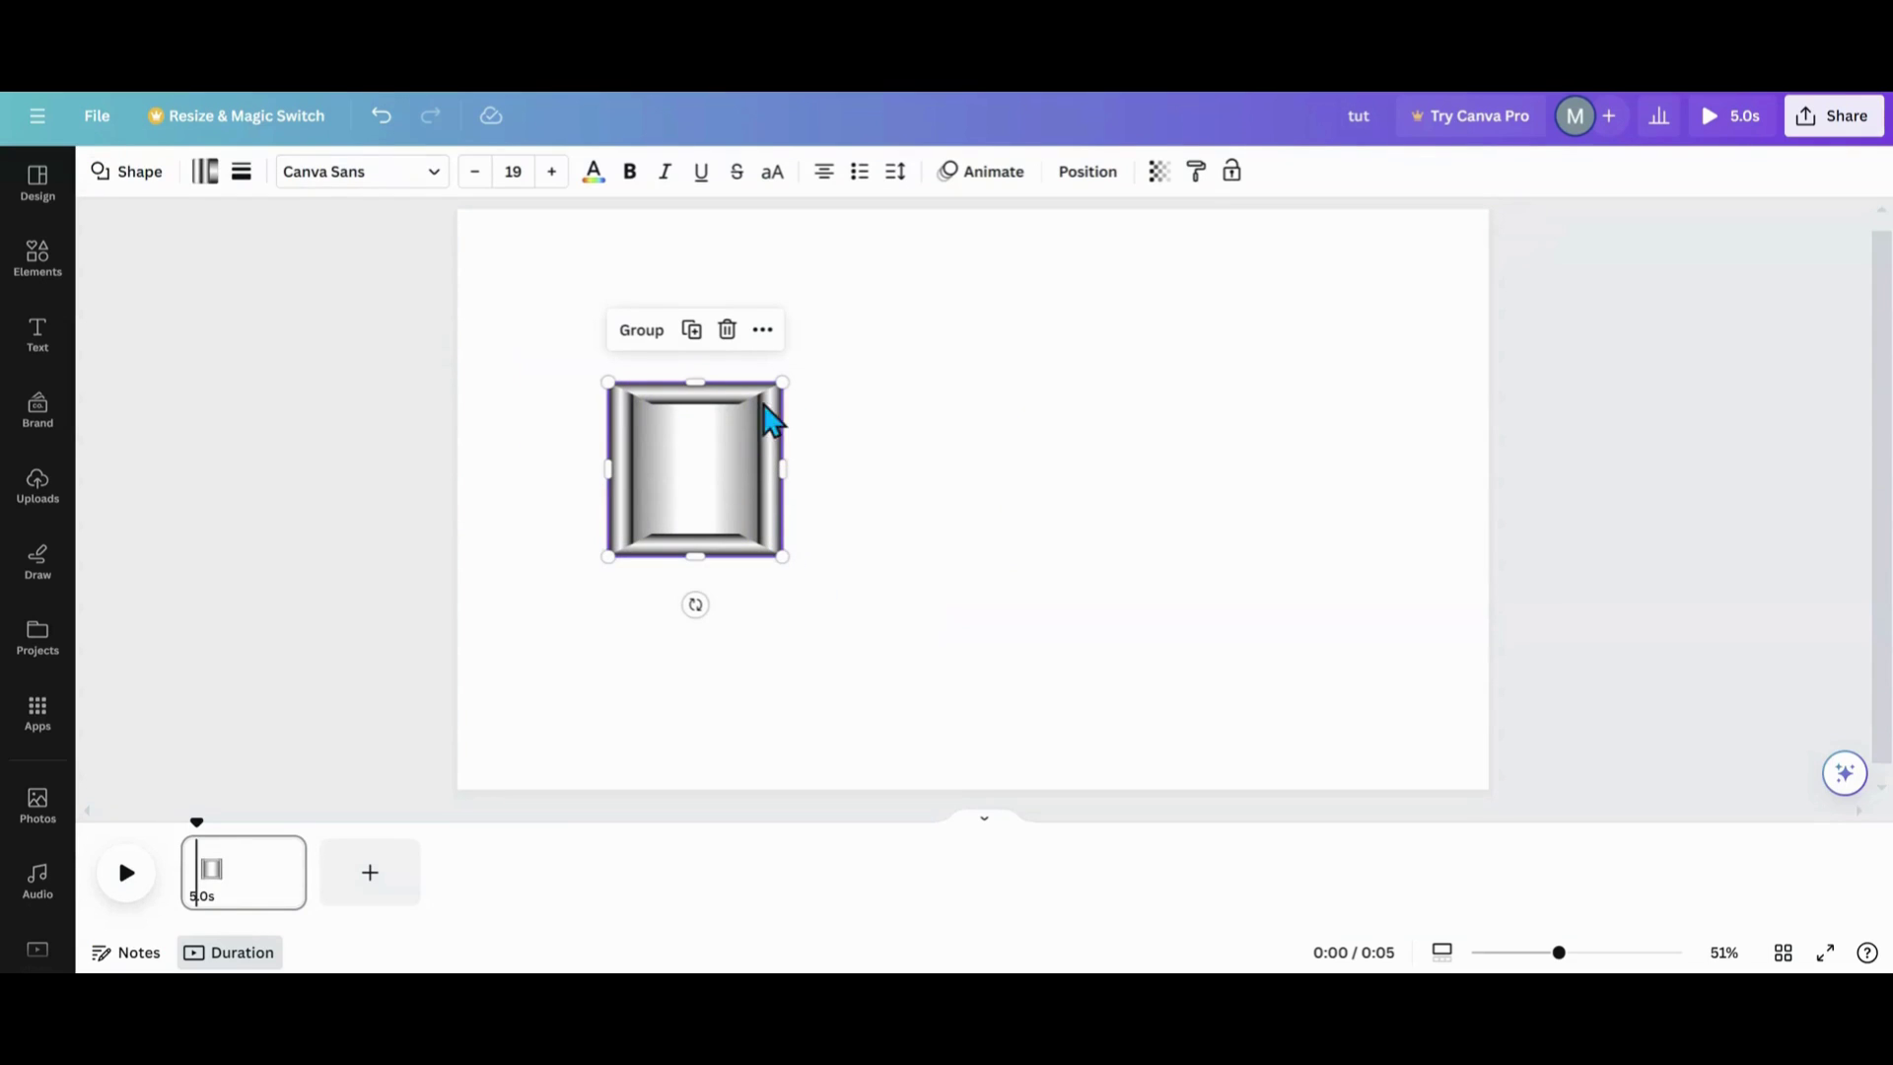
{"action": "left_click_drag", "start_coordinate": [774, 381], "coordinate": [731, 430]}
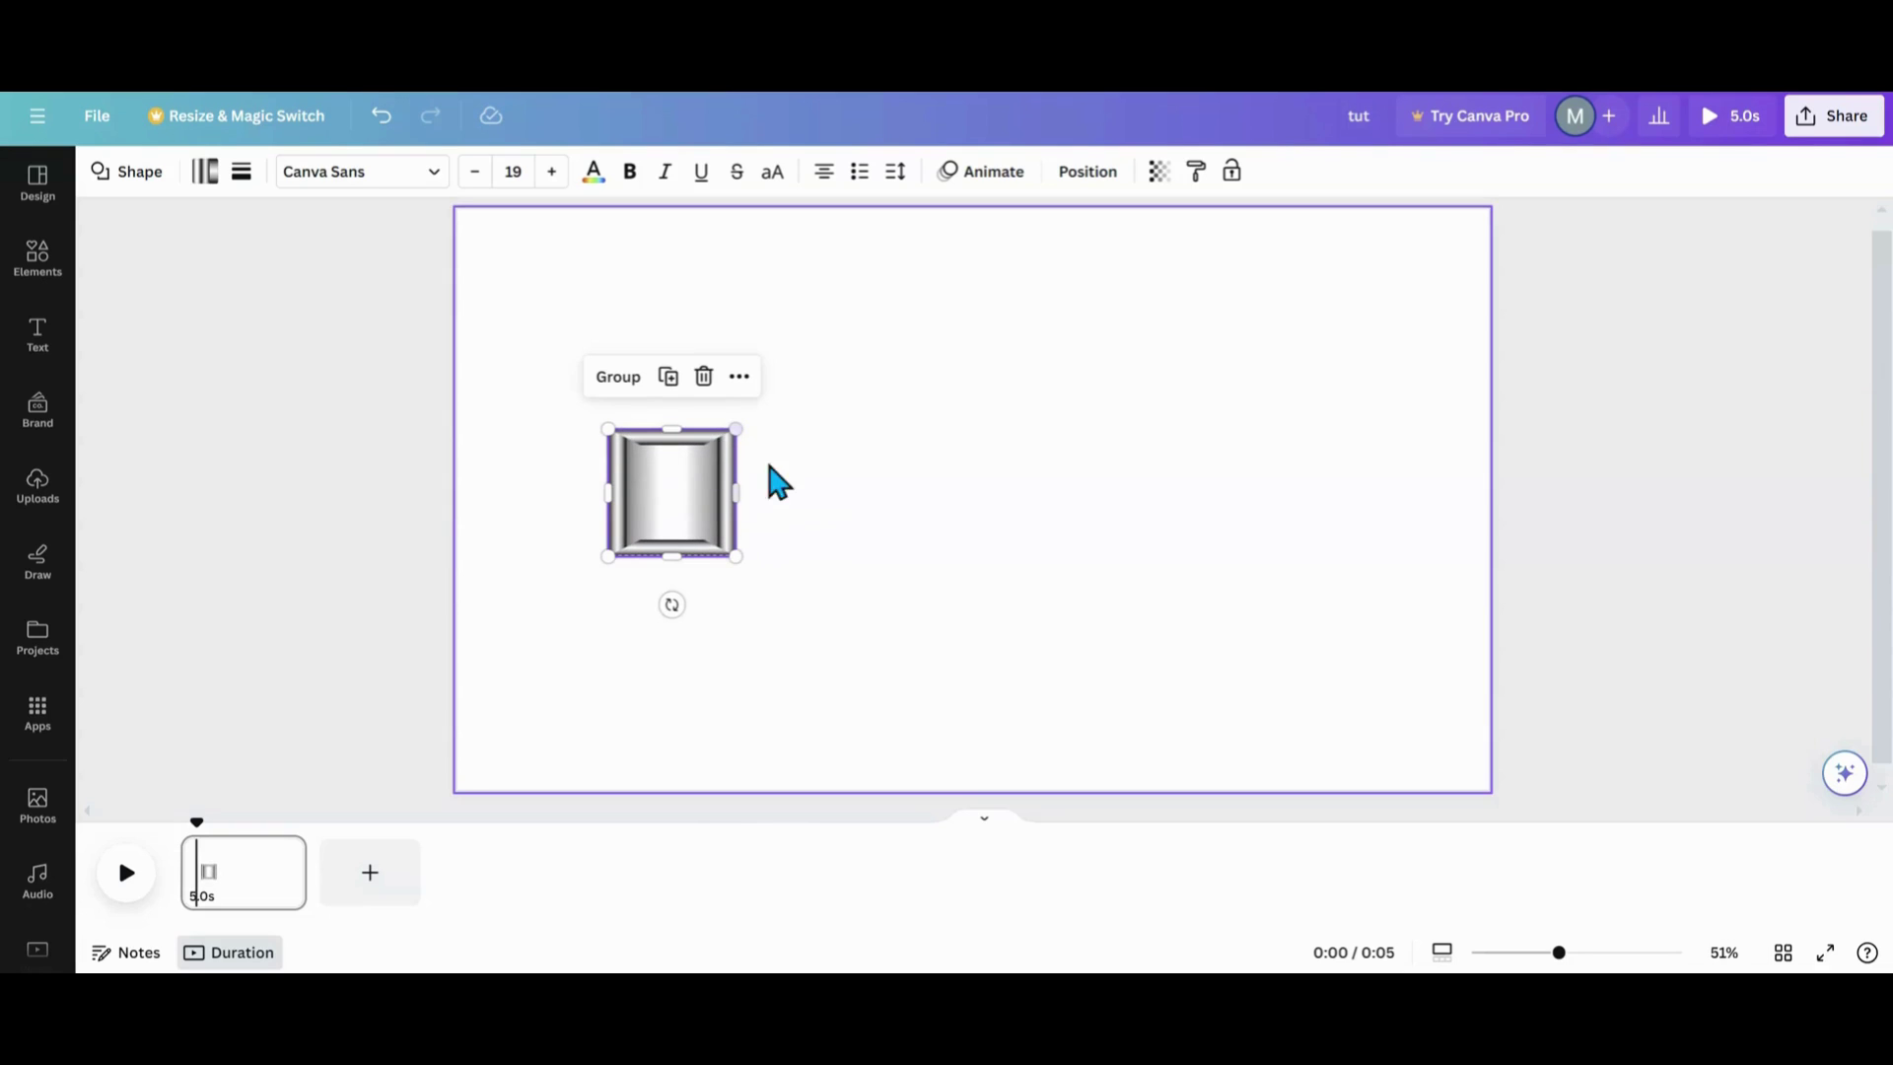
{"action": "left_click", "coordinate": [579, 435]}
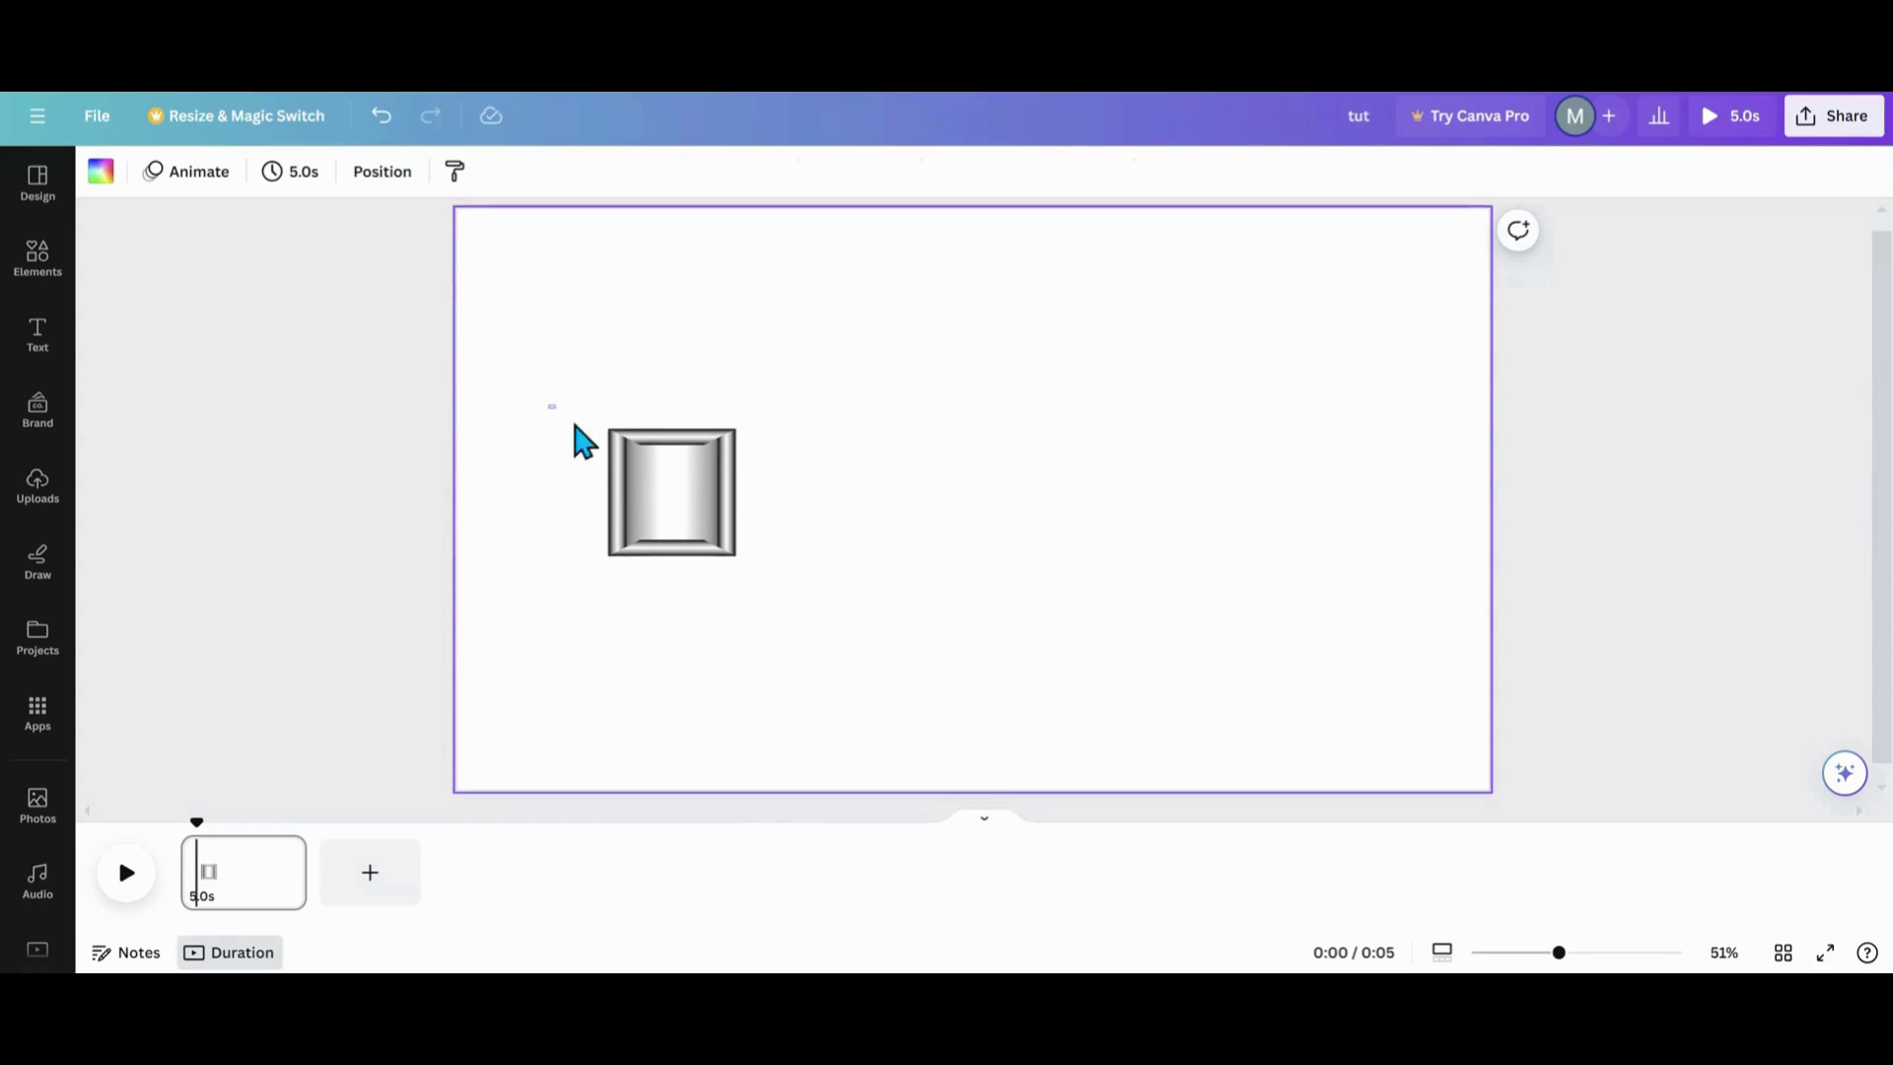
{"action": "left_click", "coordinate": [692, 506]}
{"action": "mouse_move", "coordinate": [693, 506]}
{"action": "left_mouse_down"}
{"action": "mouse_move", "coordinate": [688, 465]}
{"action": "mouse_move", "coordinate": [680, 492]}
{"action": "left_mouse_up"}
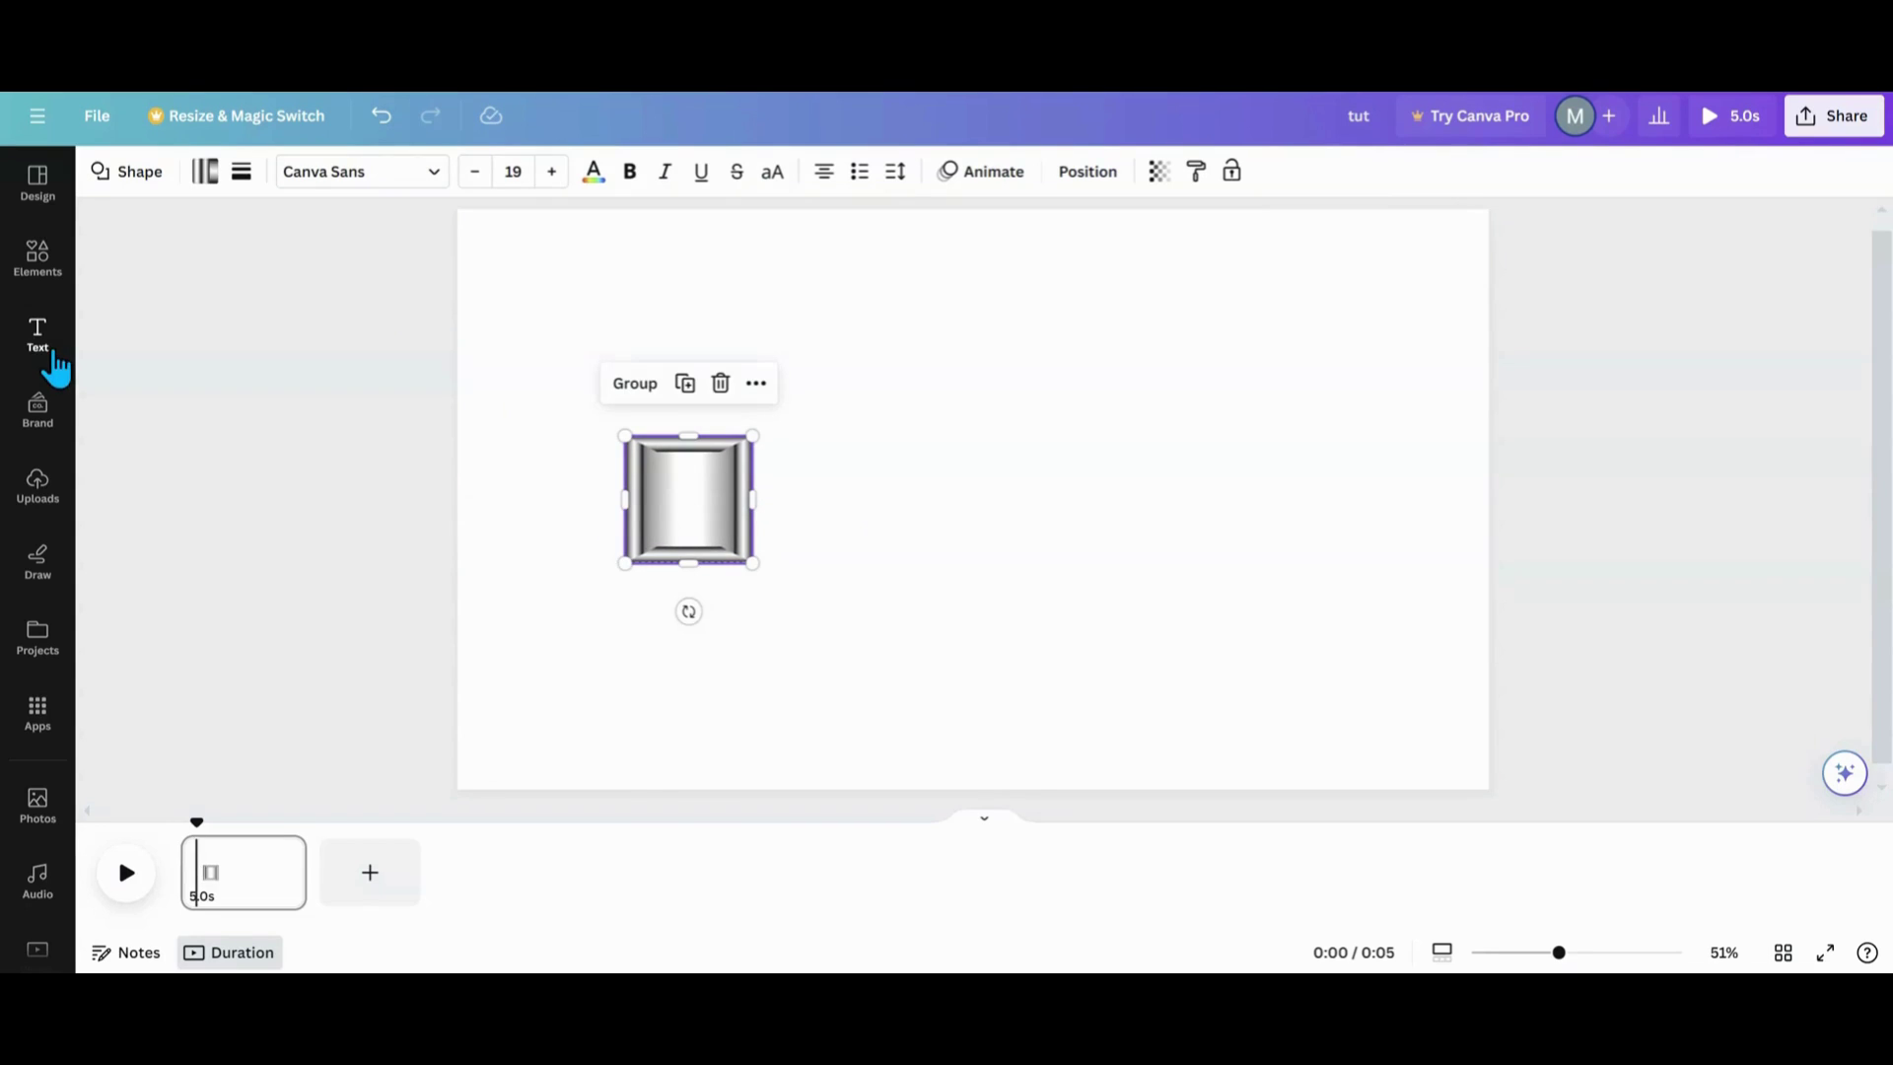
Add a heading in the Horizon font that reads only "Y".
{"action": "left_click", "coordinate": [46, 350]}
{"action": "left_click", "coordinate": [232, 457]}
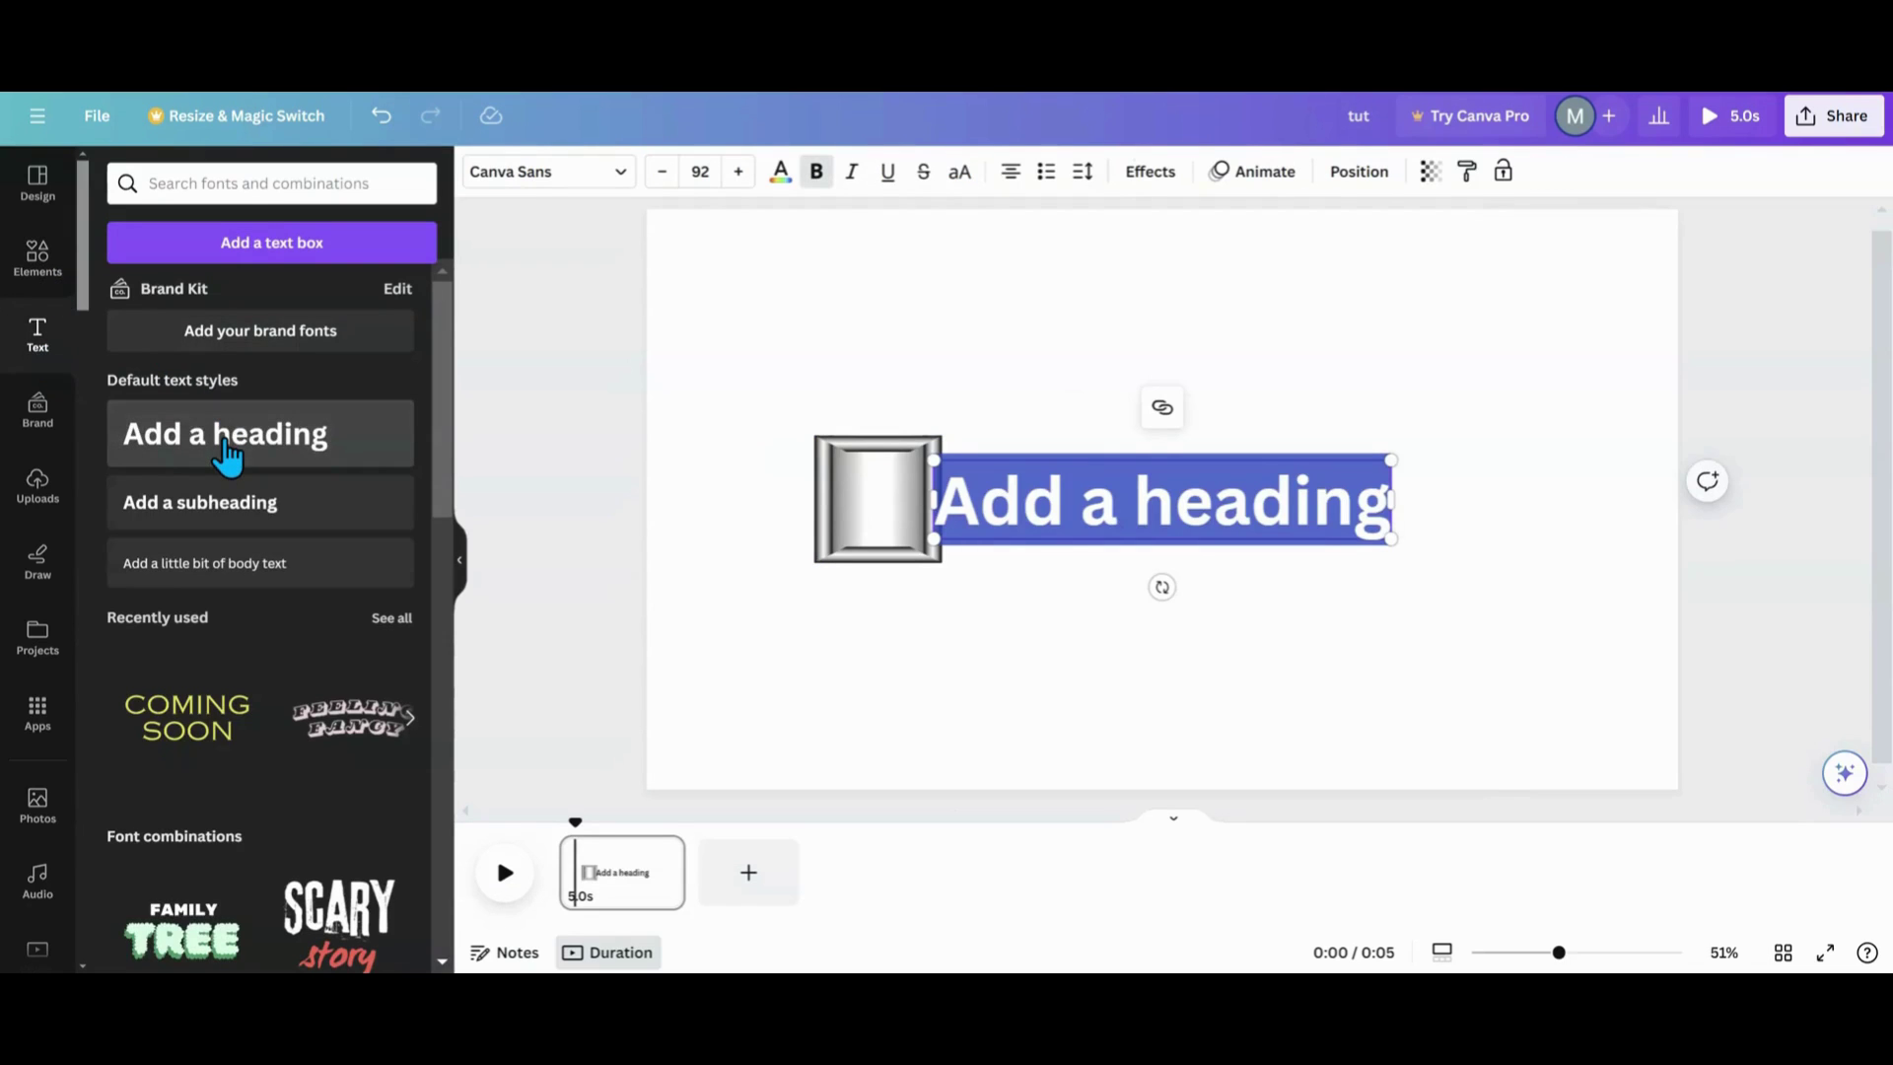
{"action": "left_click", "coordinate": [604, 179]}
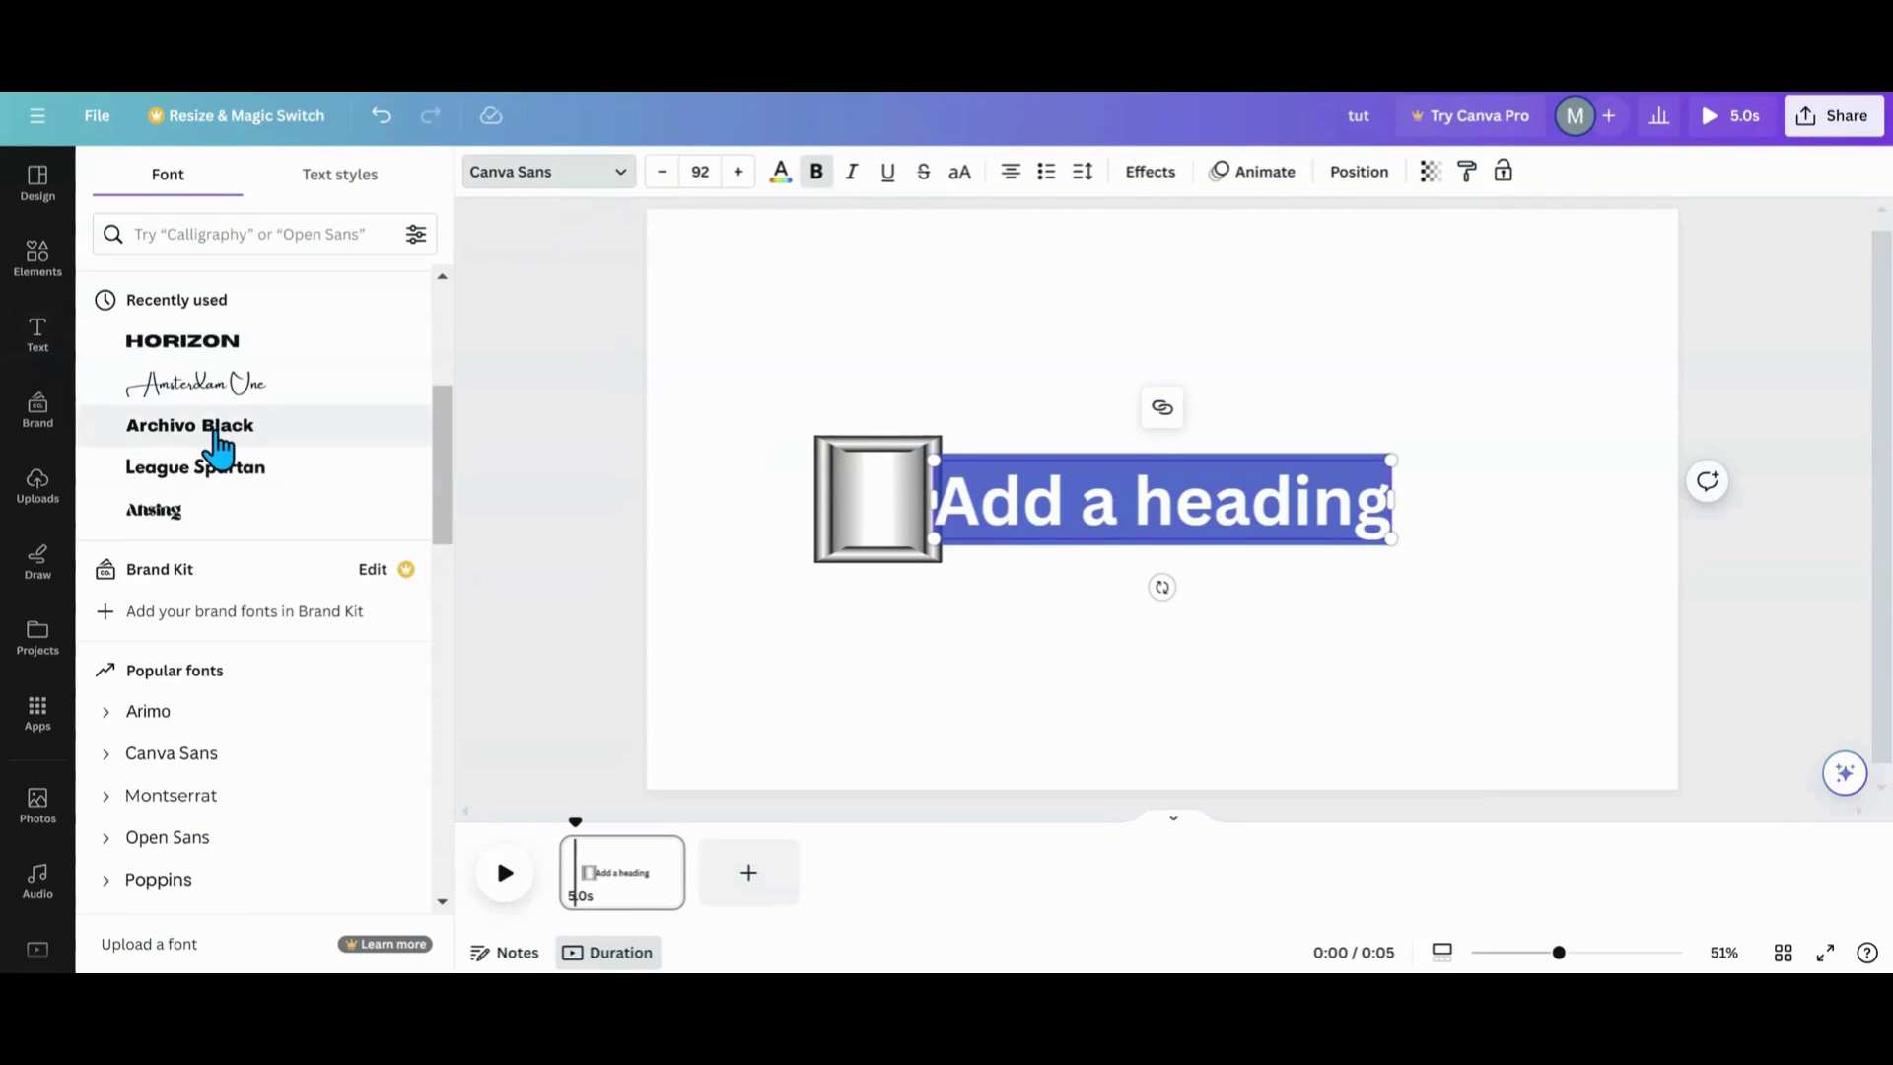
{"action": "left_click", "coordinate": [194, 361]}
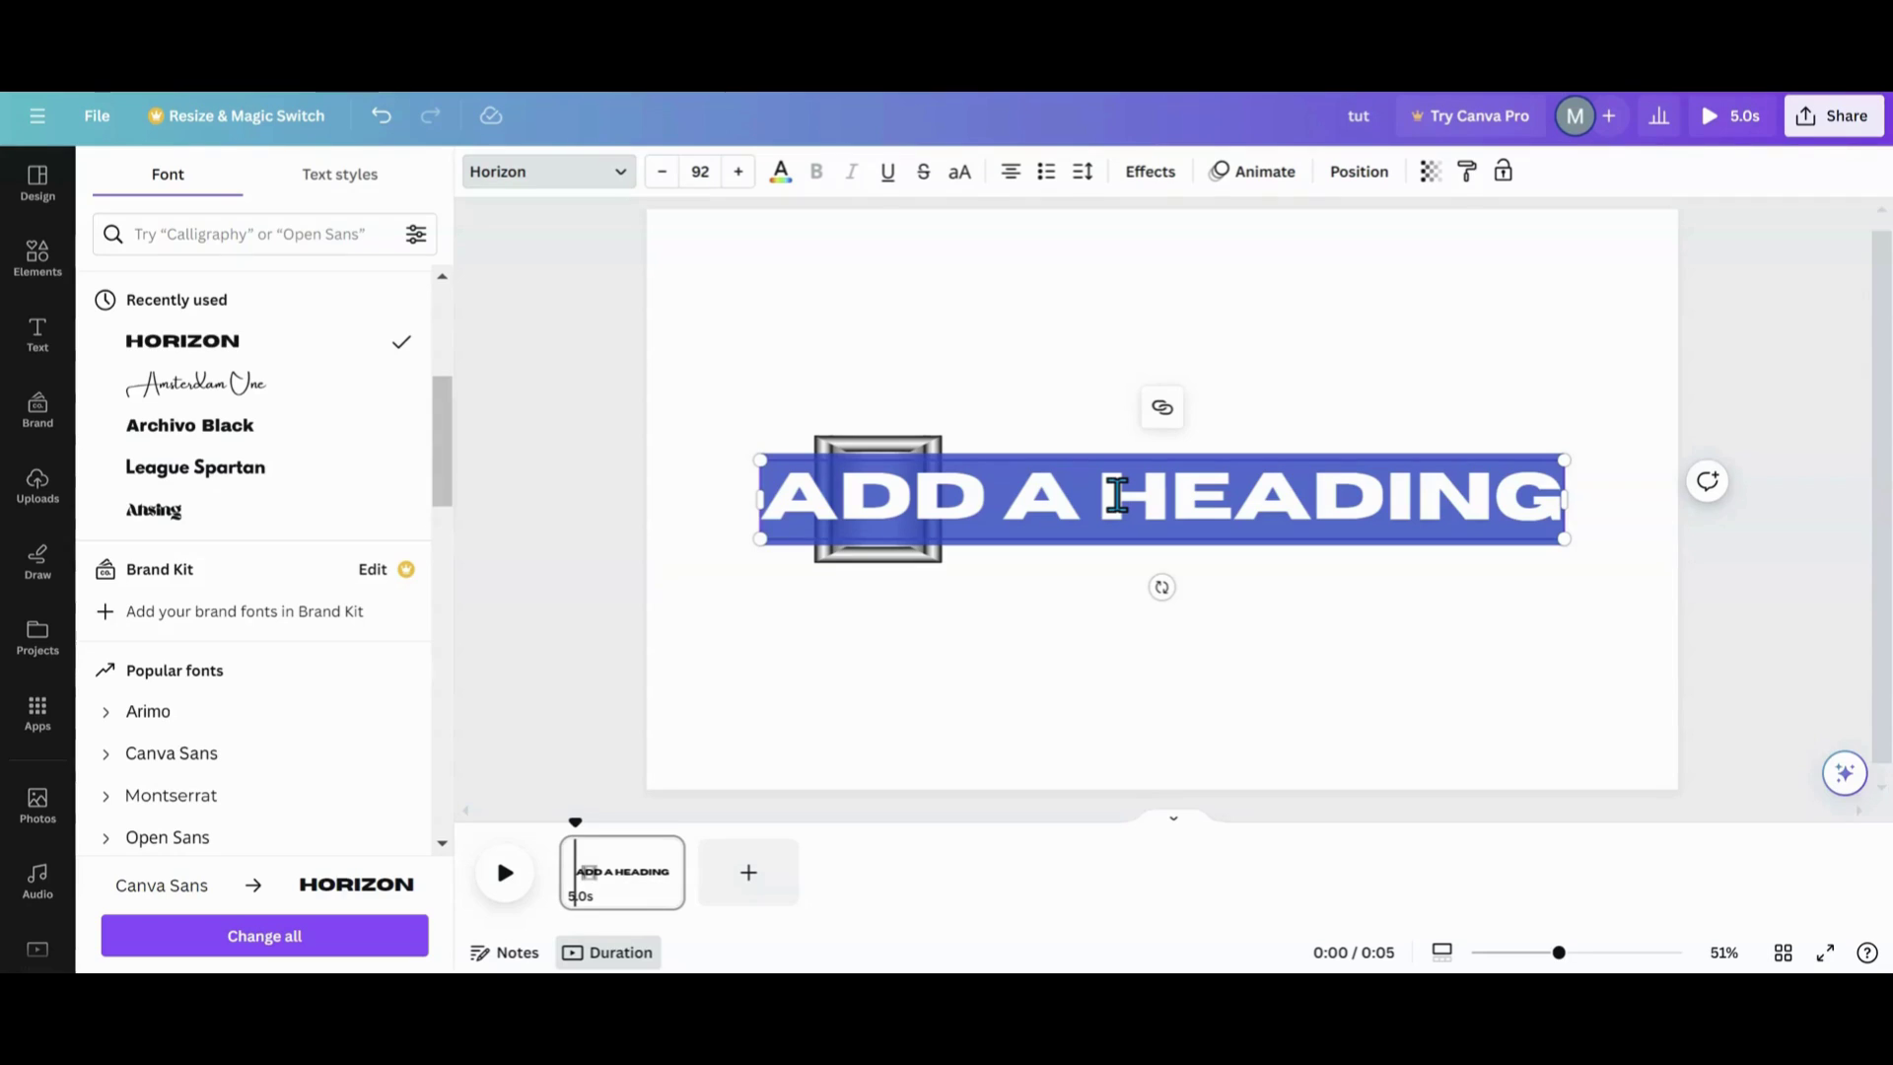
{"action": "type", "text": "YEAR"}
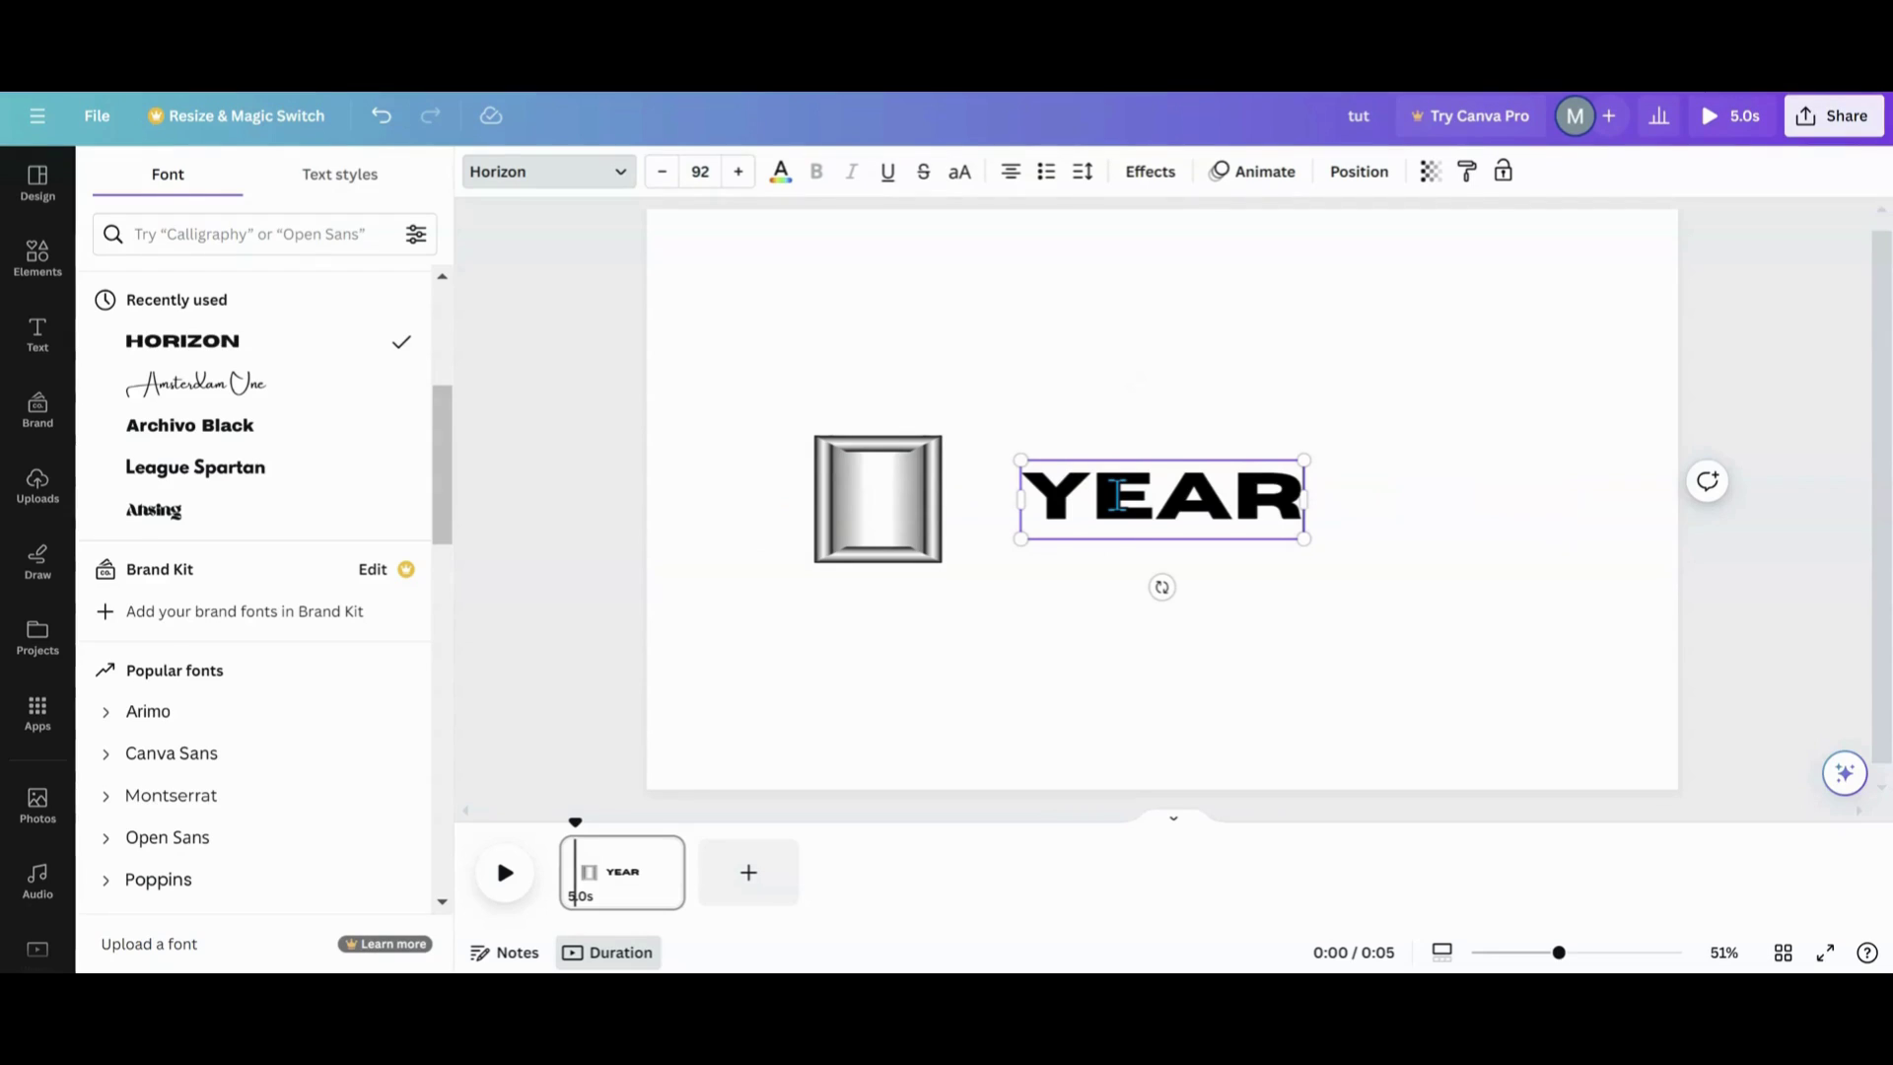
{"action": "key", "text": "BackSpace"}
{"action": "key", "text": "BackSpace"}
{"action": "key", "text": "BackSpace"}
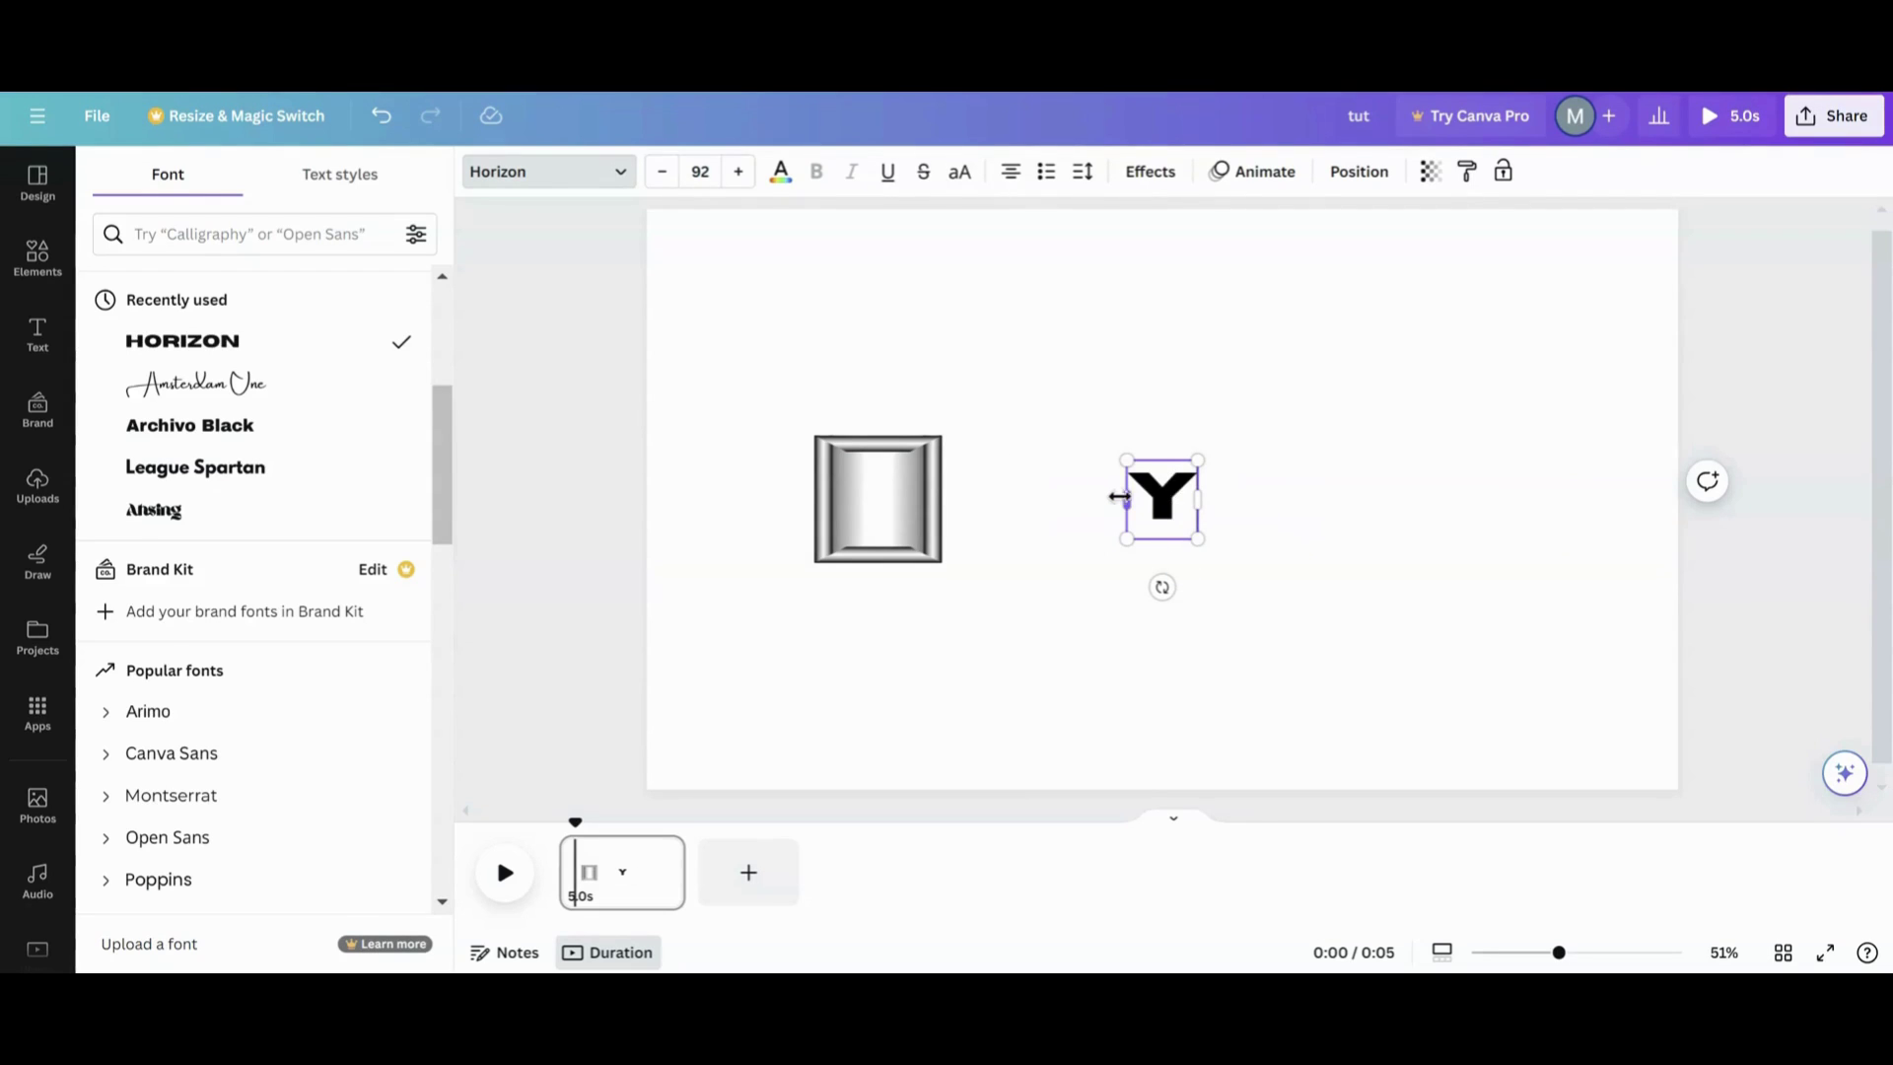
Move the Y up toward the top of the page, duplicate it to its right and change the copy to "E".
{"action": "left_click", "coordinate": [1248, 601]}
{"action": "left_click", "coordinate": [1182, 522]}
{"action": "left_click_drag", "start_coordinate": [1183, 522], "coordinate": [1124, 366]}
{"action": "left_click", "coordinate": [1057, 258]}
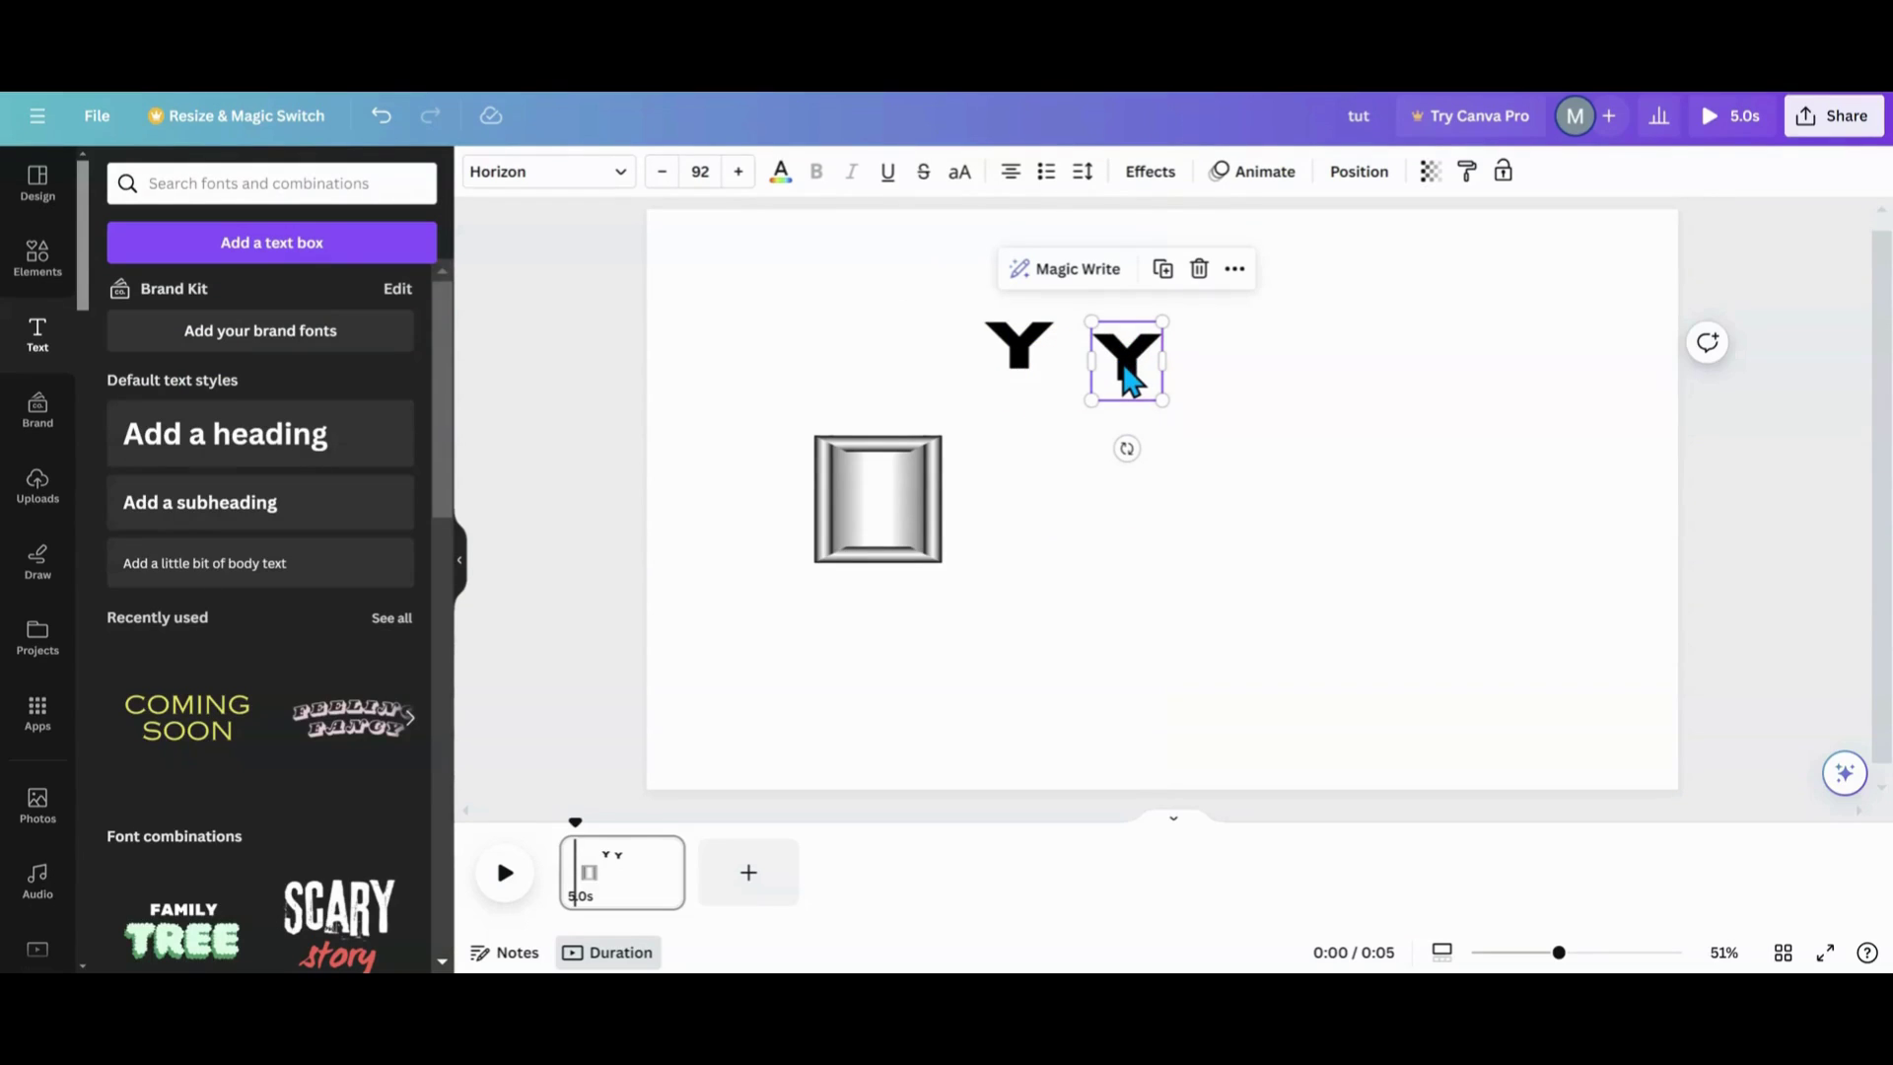
{"action": "double_click", "coordinate": [1124, 367]}
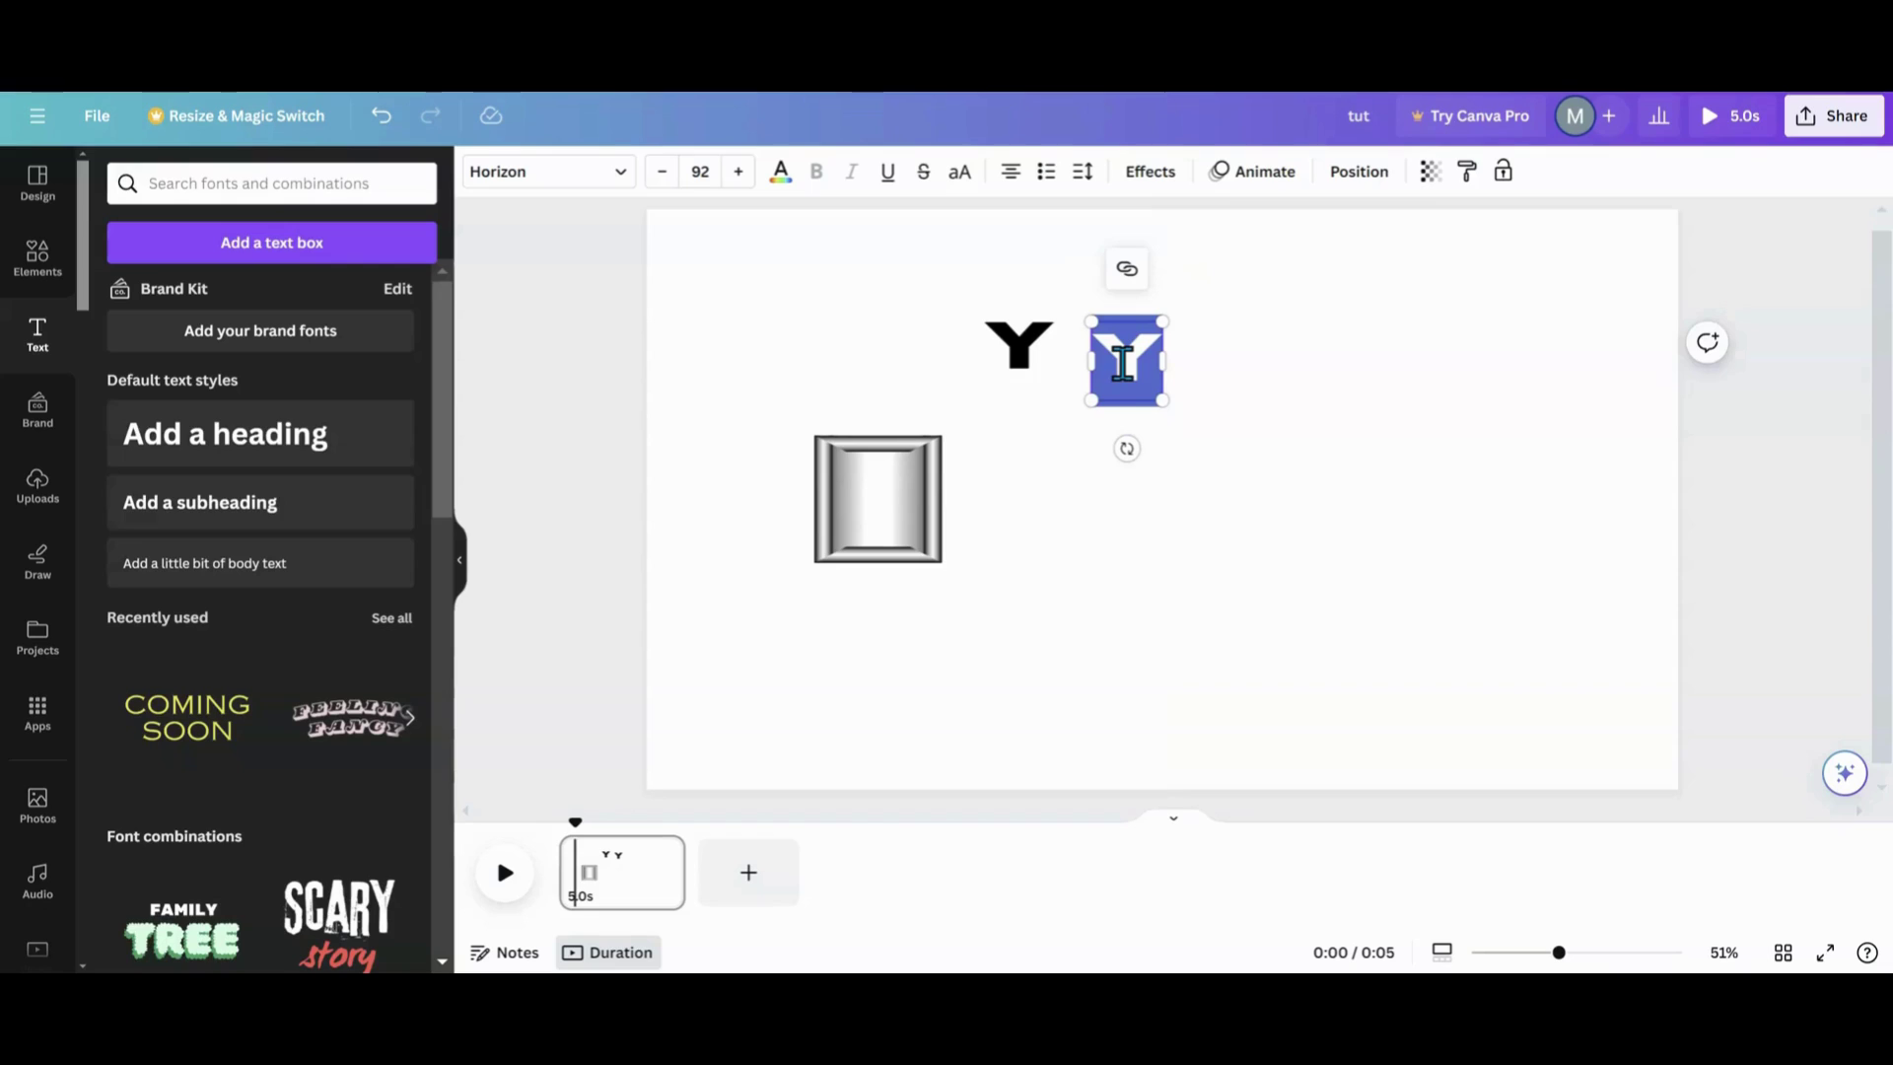
{"action": "type", "text": "E"}
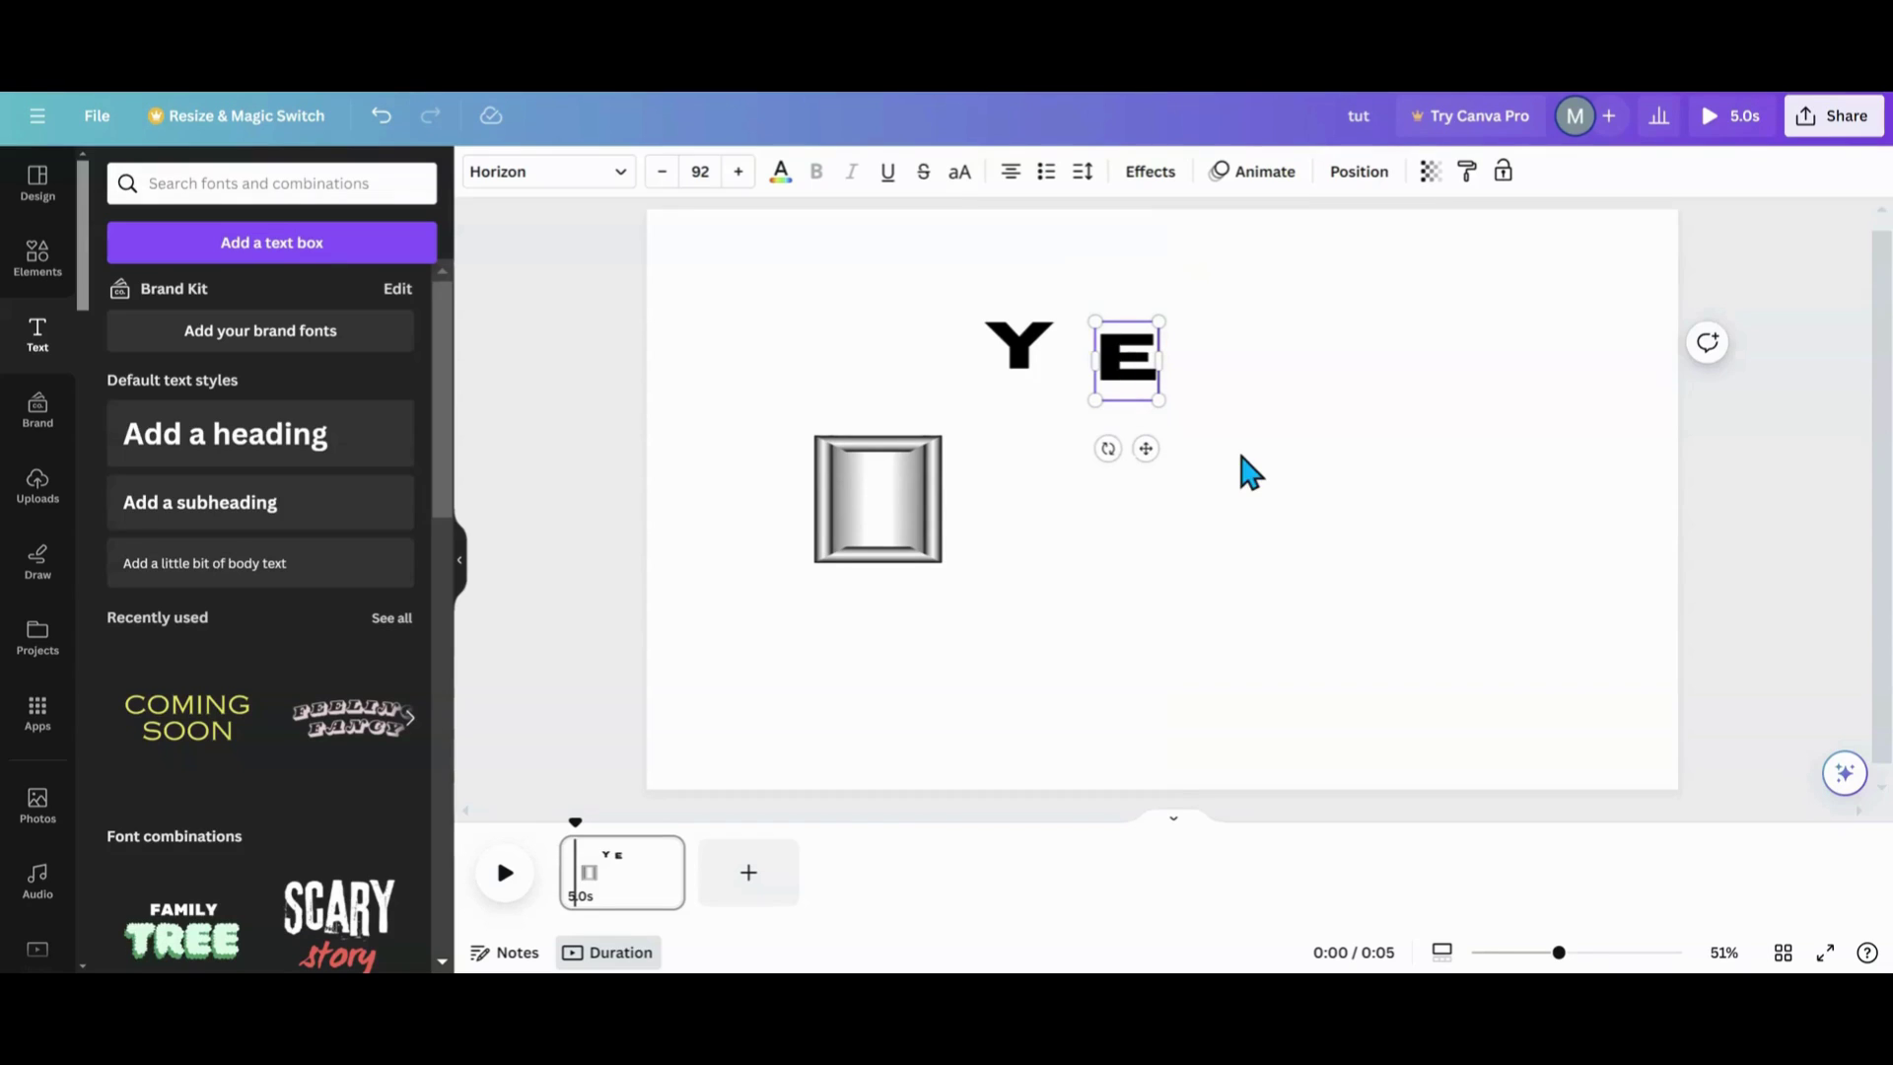
Duplicate the letter E and place the copy directly to its right at the same height.
{"action": "left_click", "coordinate": [1240, 456]}
{"action": "left_click", "coordinate": [1121, 355]}
{"action": "left_click", "coordinate": [1290, 396]}
{"action": "left_click", "coordinate": [1130, 361]}
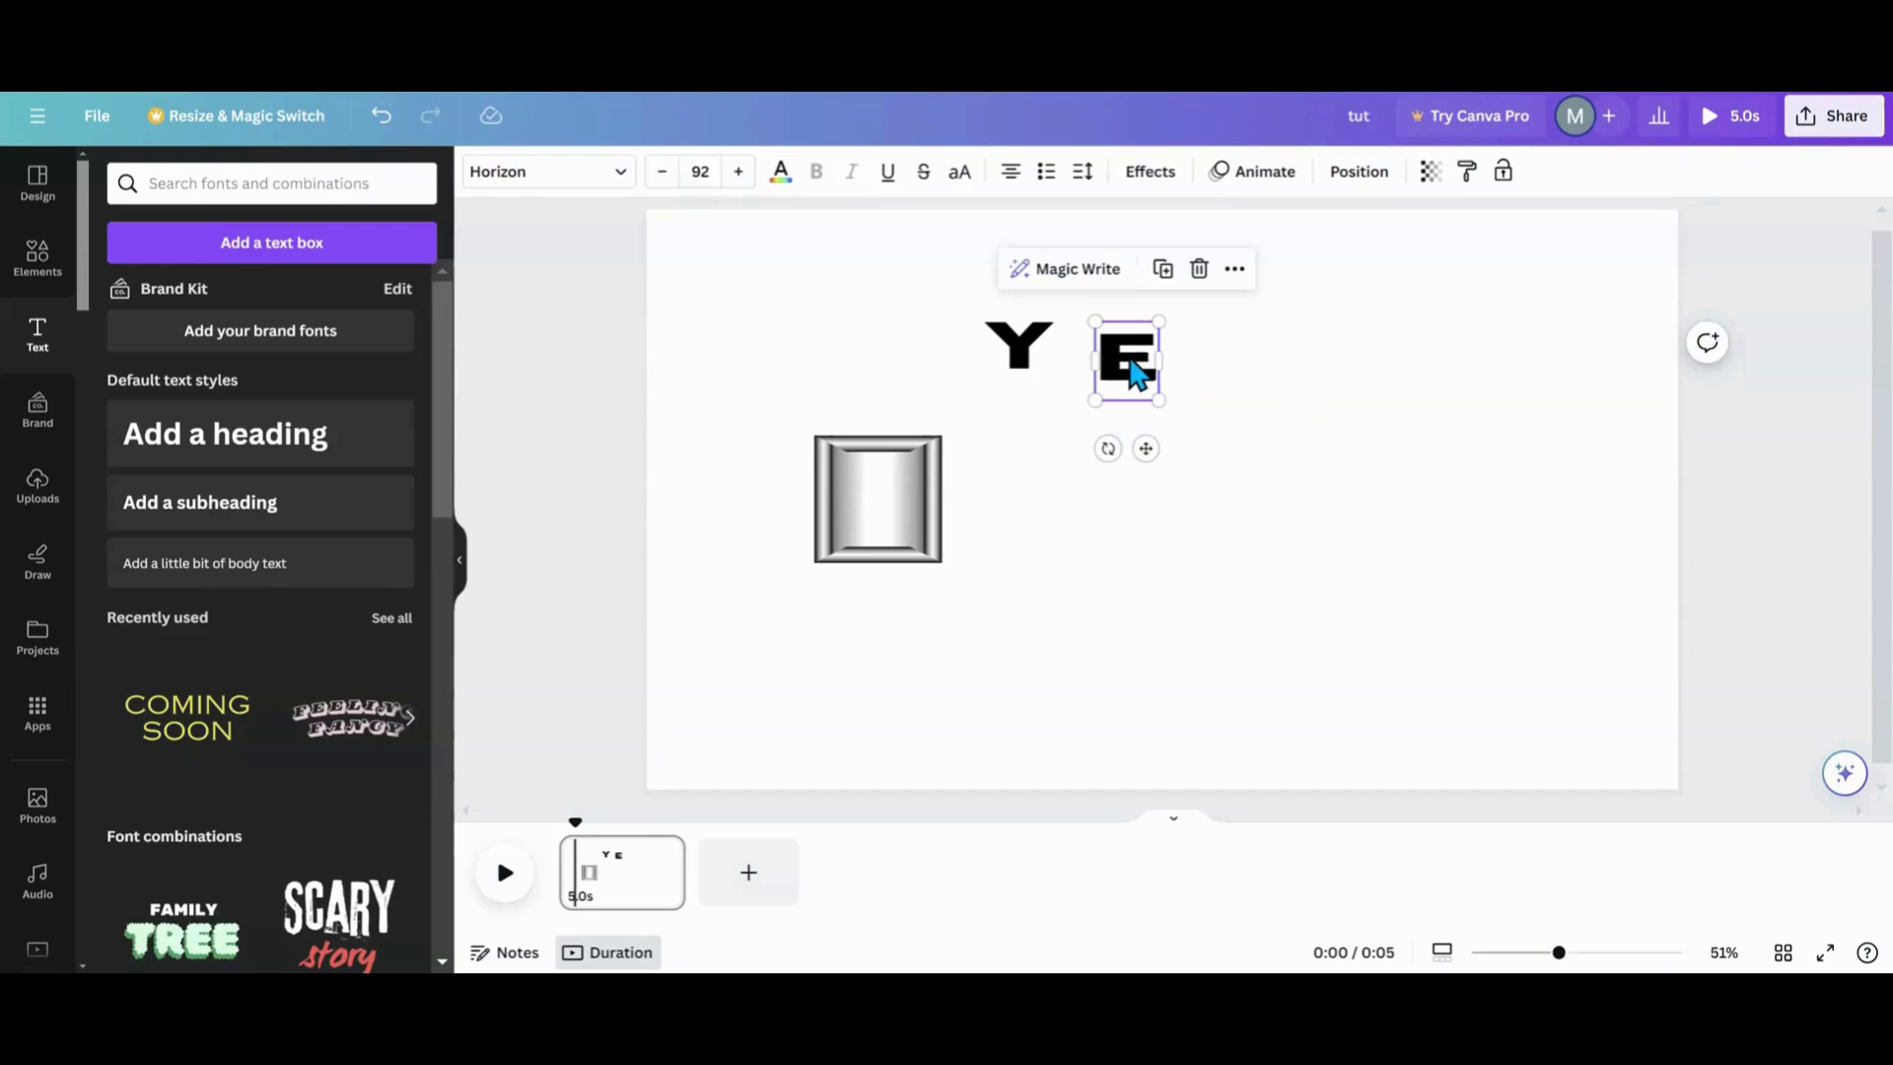
{"action": "left_click", "coordinate": [1161, 276]}
{"action": "left_click_drag", "start_coordinate": [1149, 405], "coordinate": [1213, 402]}
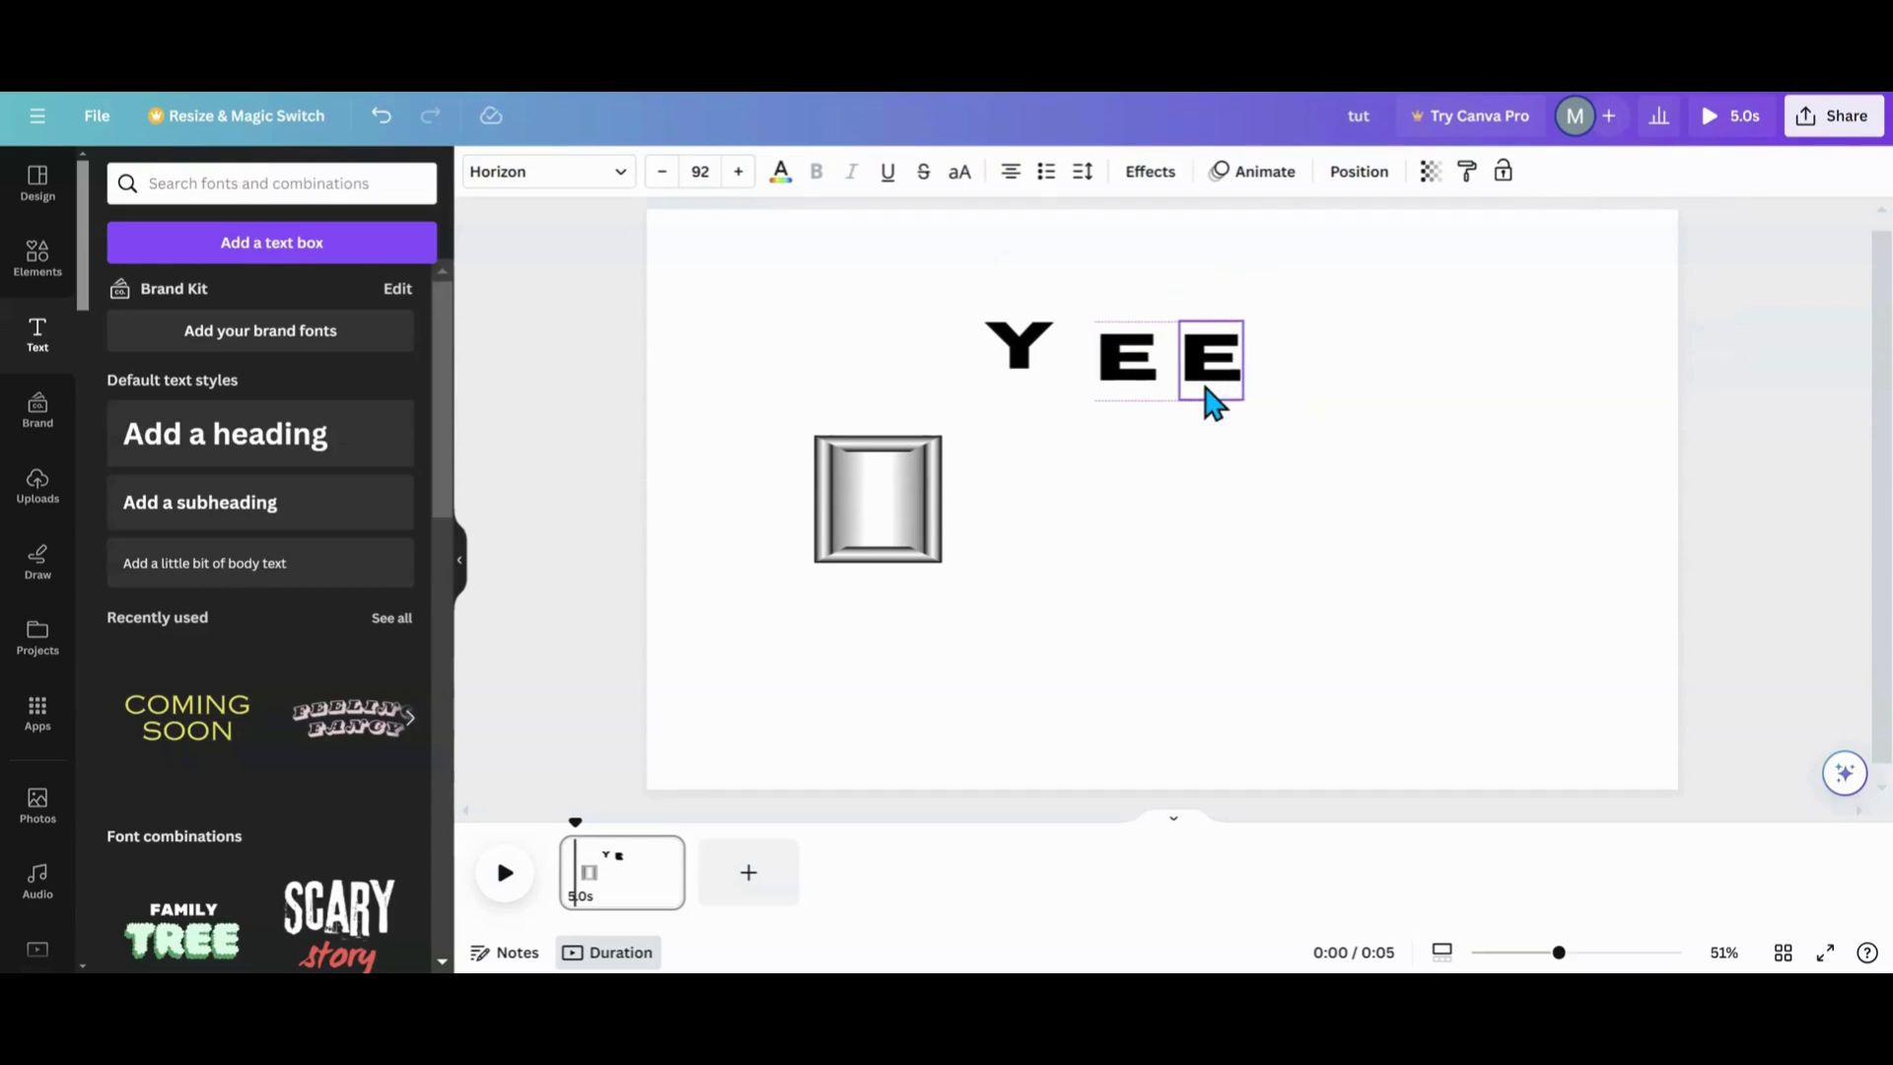
Replace the text of the copied E with the letter "A".
{"action": "double_click", "coordinate": [1207, 378]}
{"action": "type", "text": "L"}
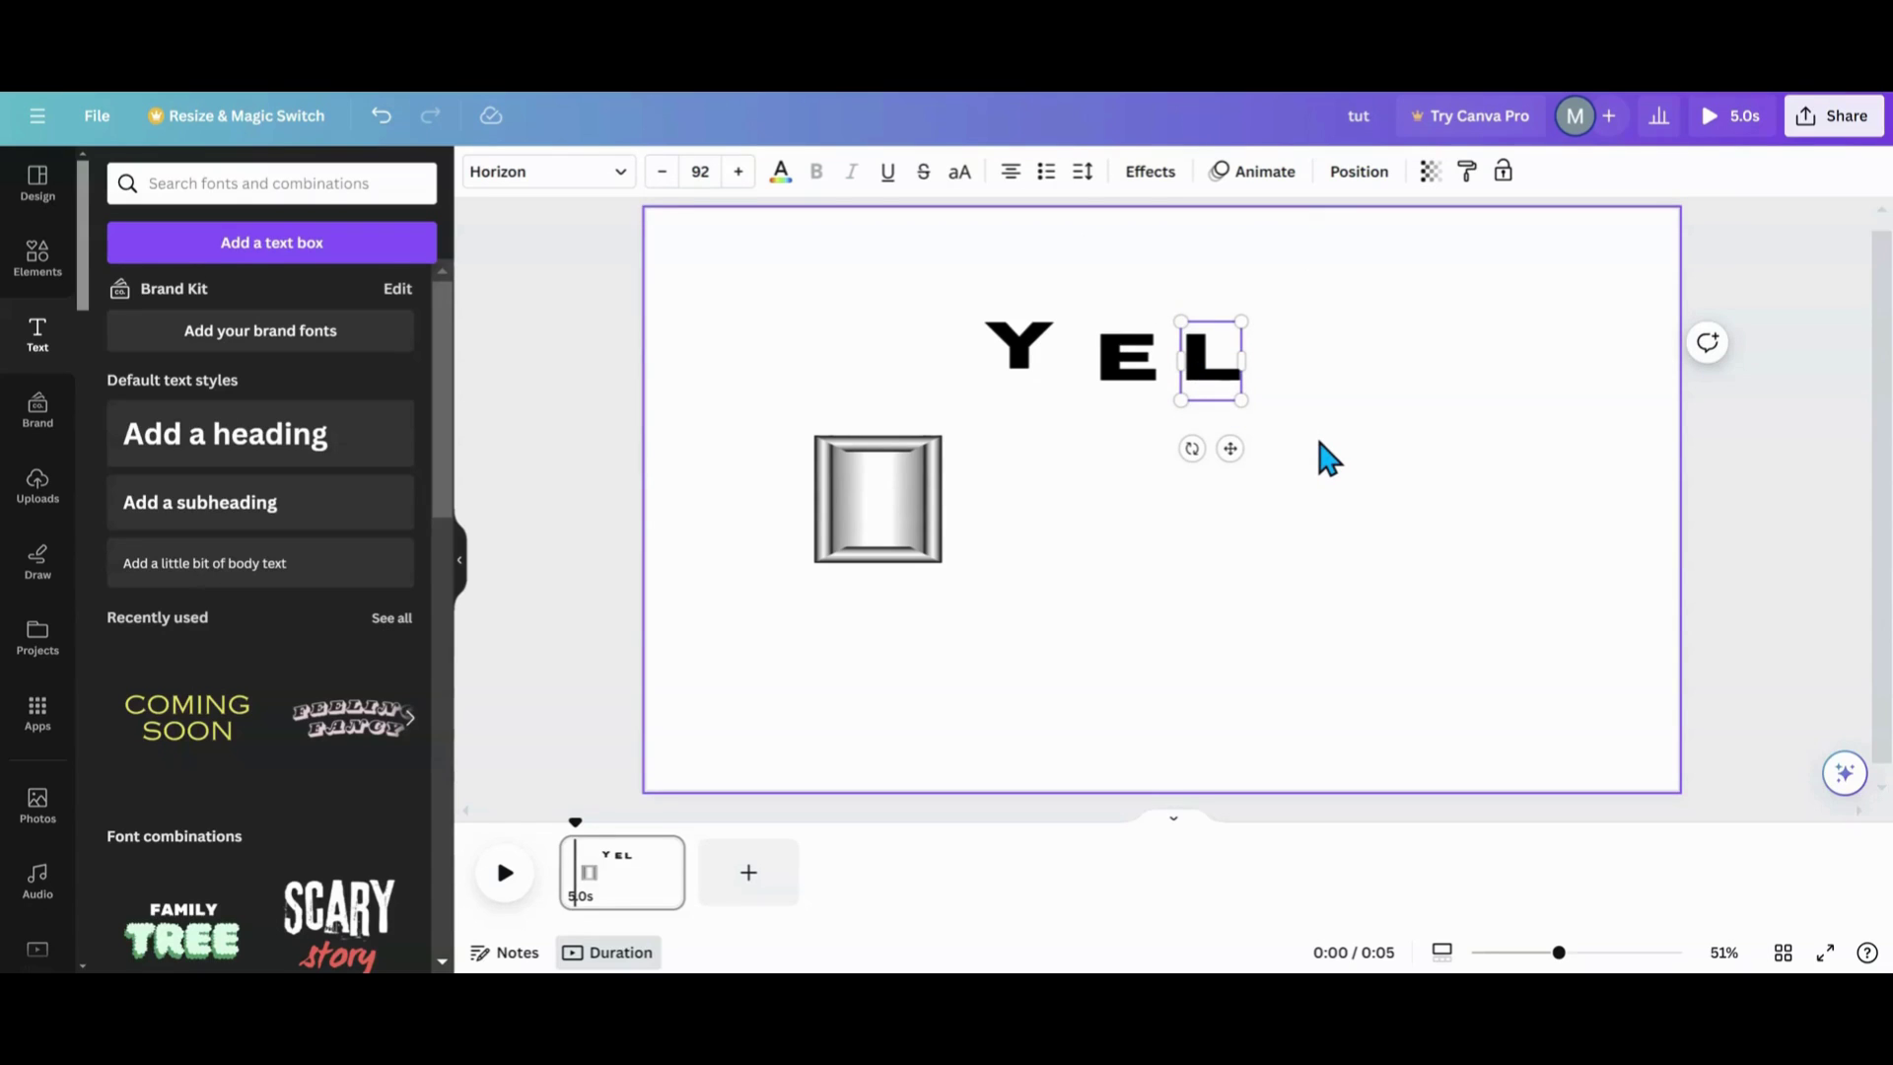
{"action": "double_click", "coordinate": [1222, 378]}
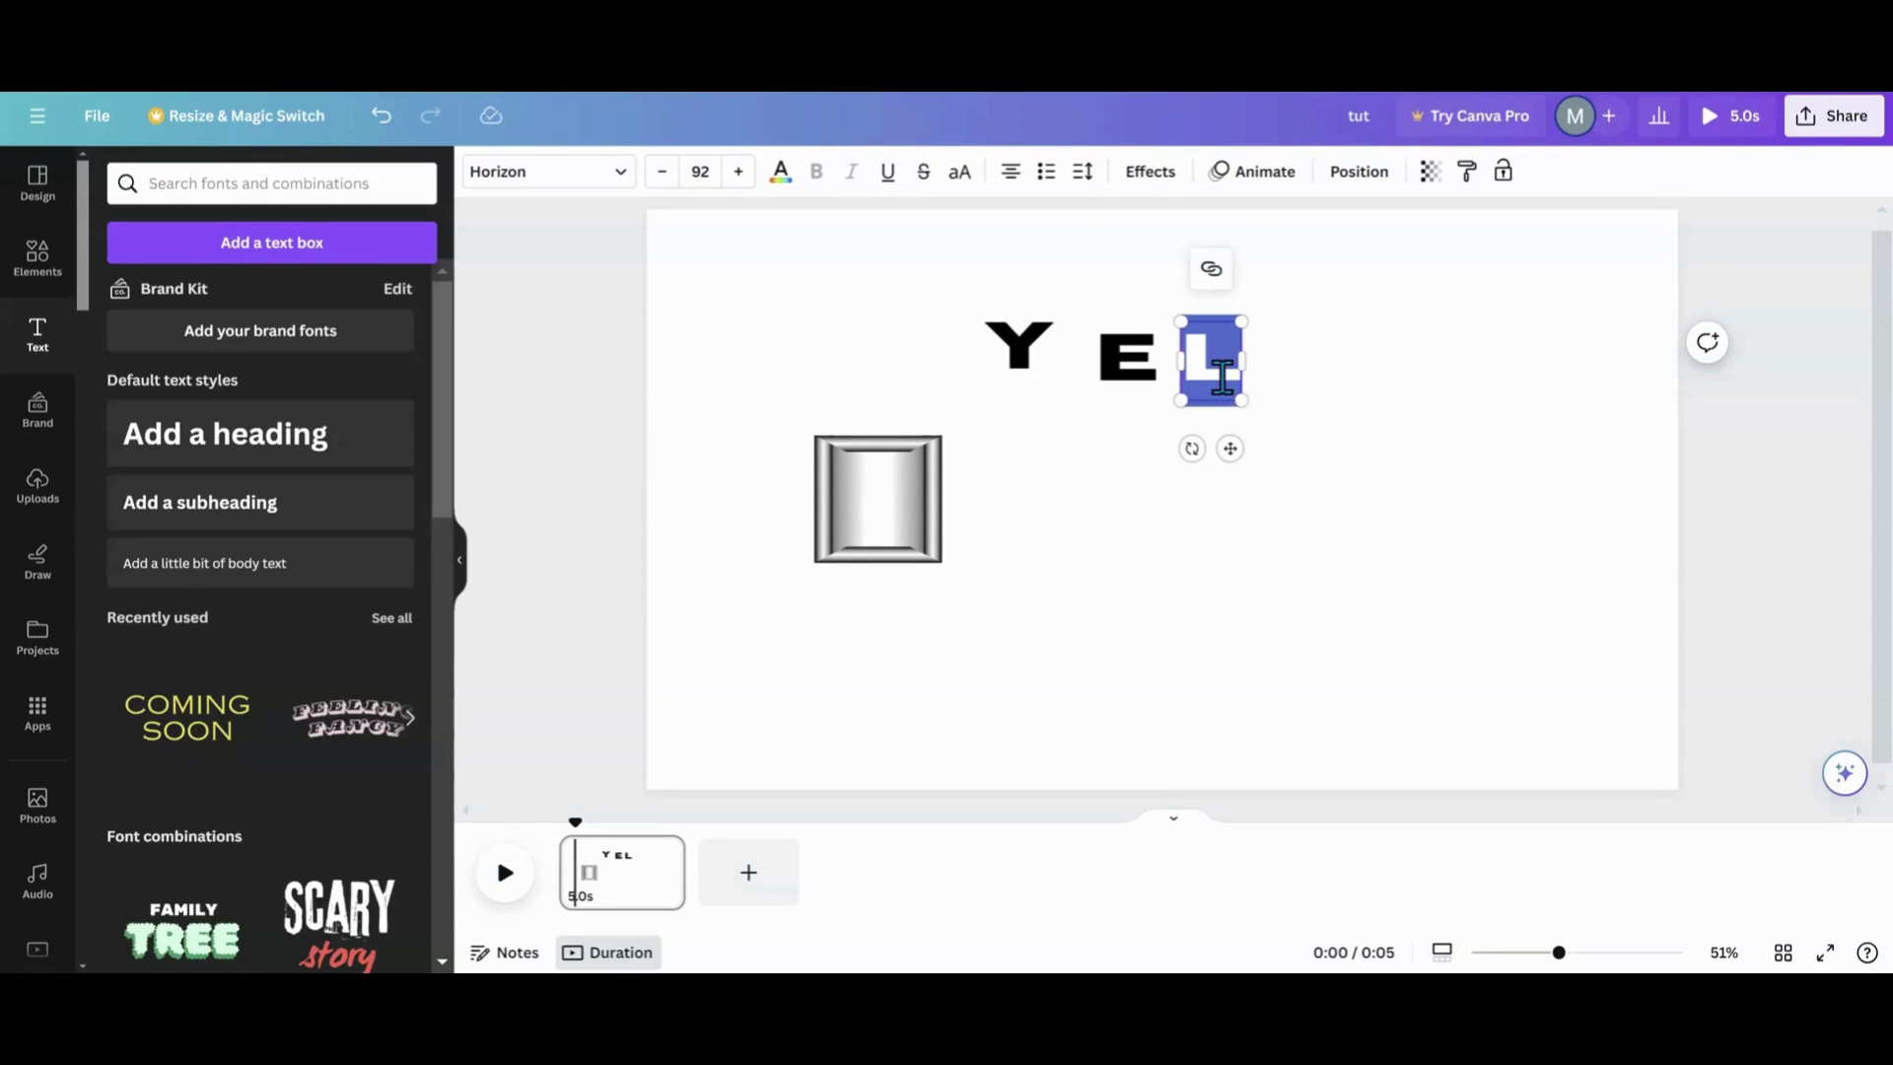
{"action": "type", "text": "A"}
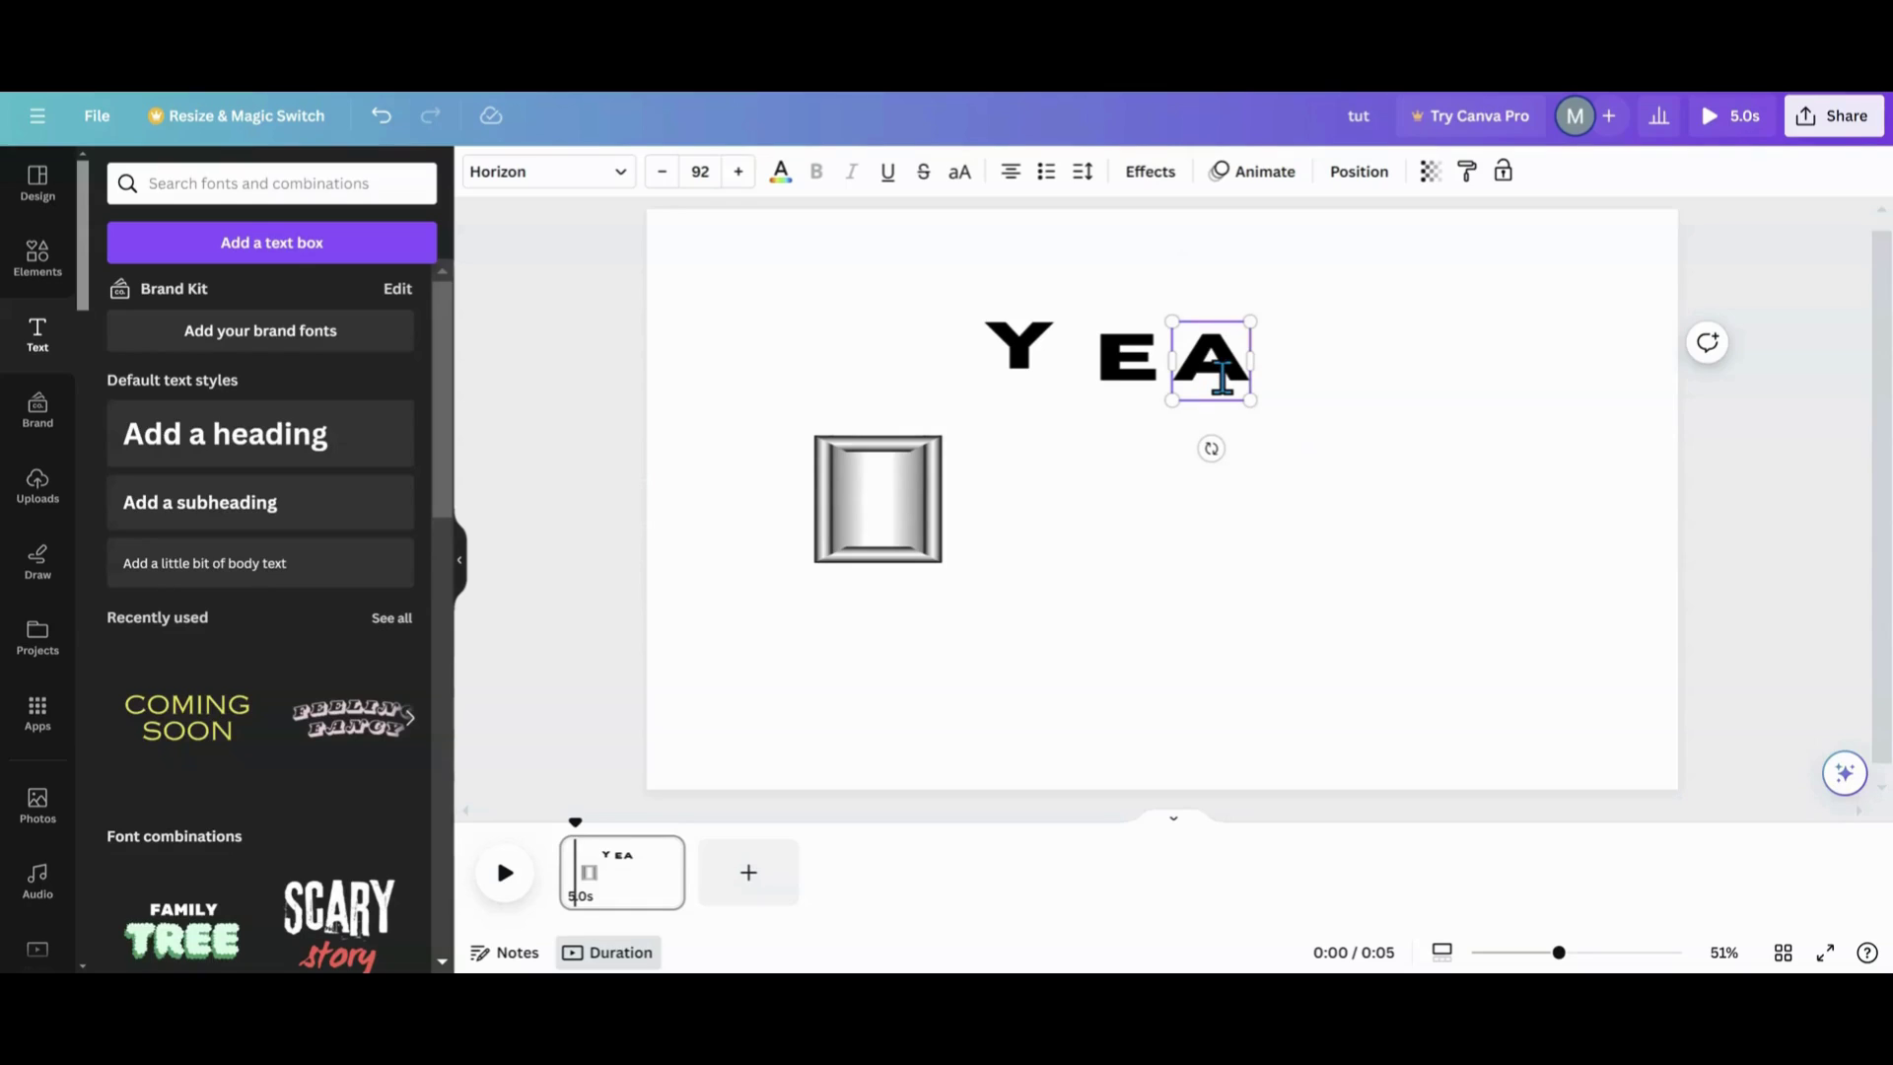
{"action": "left_click", "coordinate": [1250, 423]}
{"action": "left_click", "coordinate": [1229, 393]}
{"action": "double_click", "coordinate": [1224, 378]}
{"action": "left_click", "coordinate": [1302, 371]}
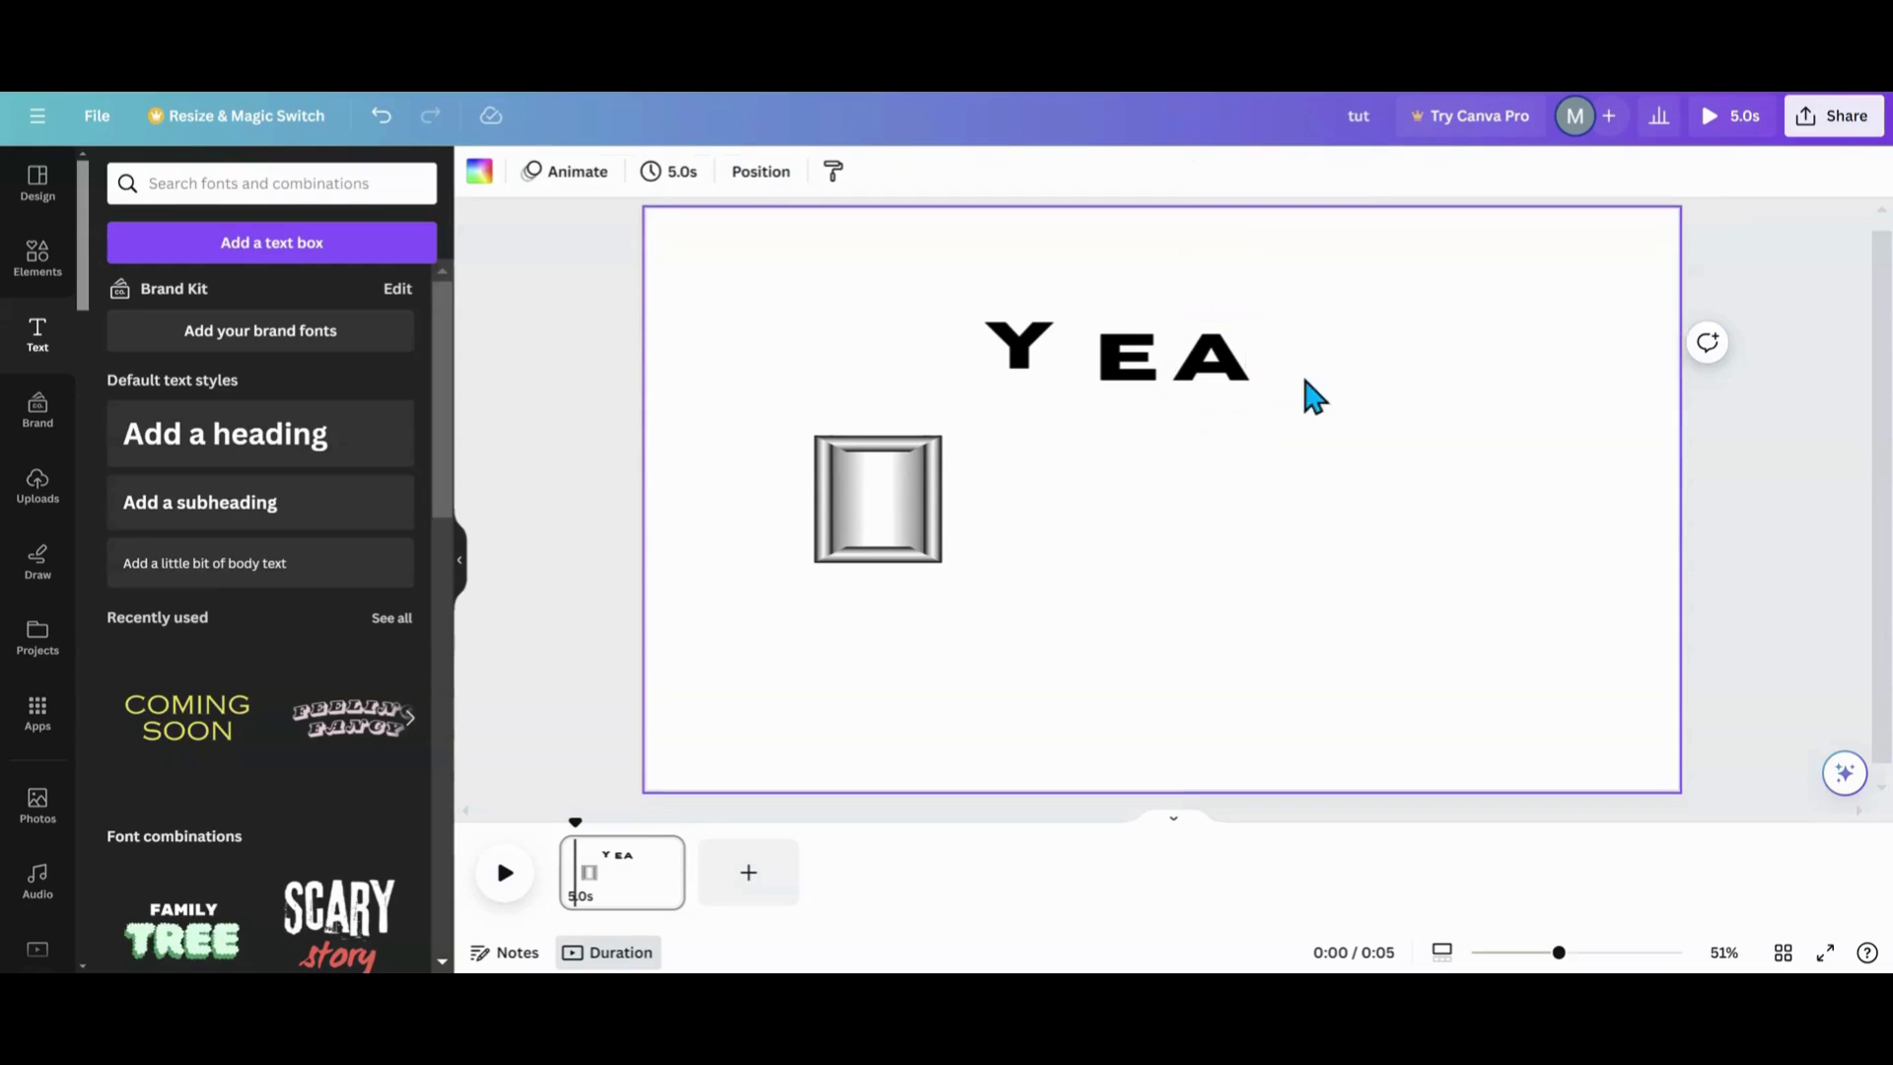
Duplicate the letter A, place the copy to its right and change it to "R".
{"action": "left_click", "coordinate": [1239, 380]}
{"action": "left_click", "coordinate": [1250, 280]}
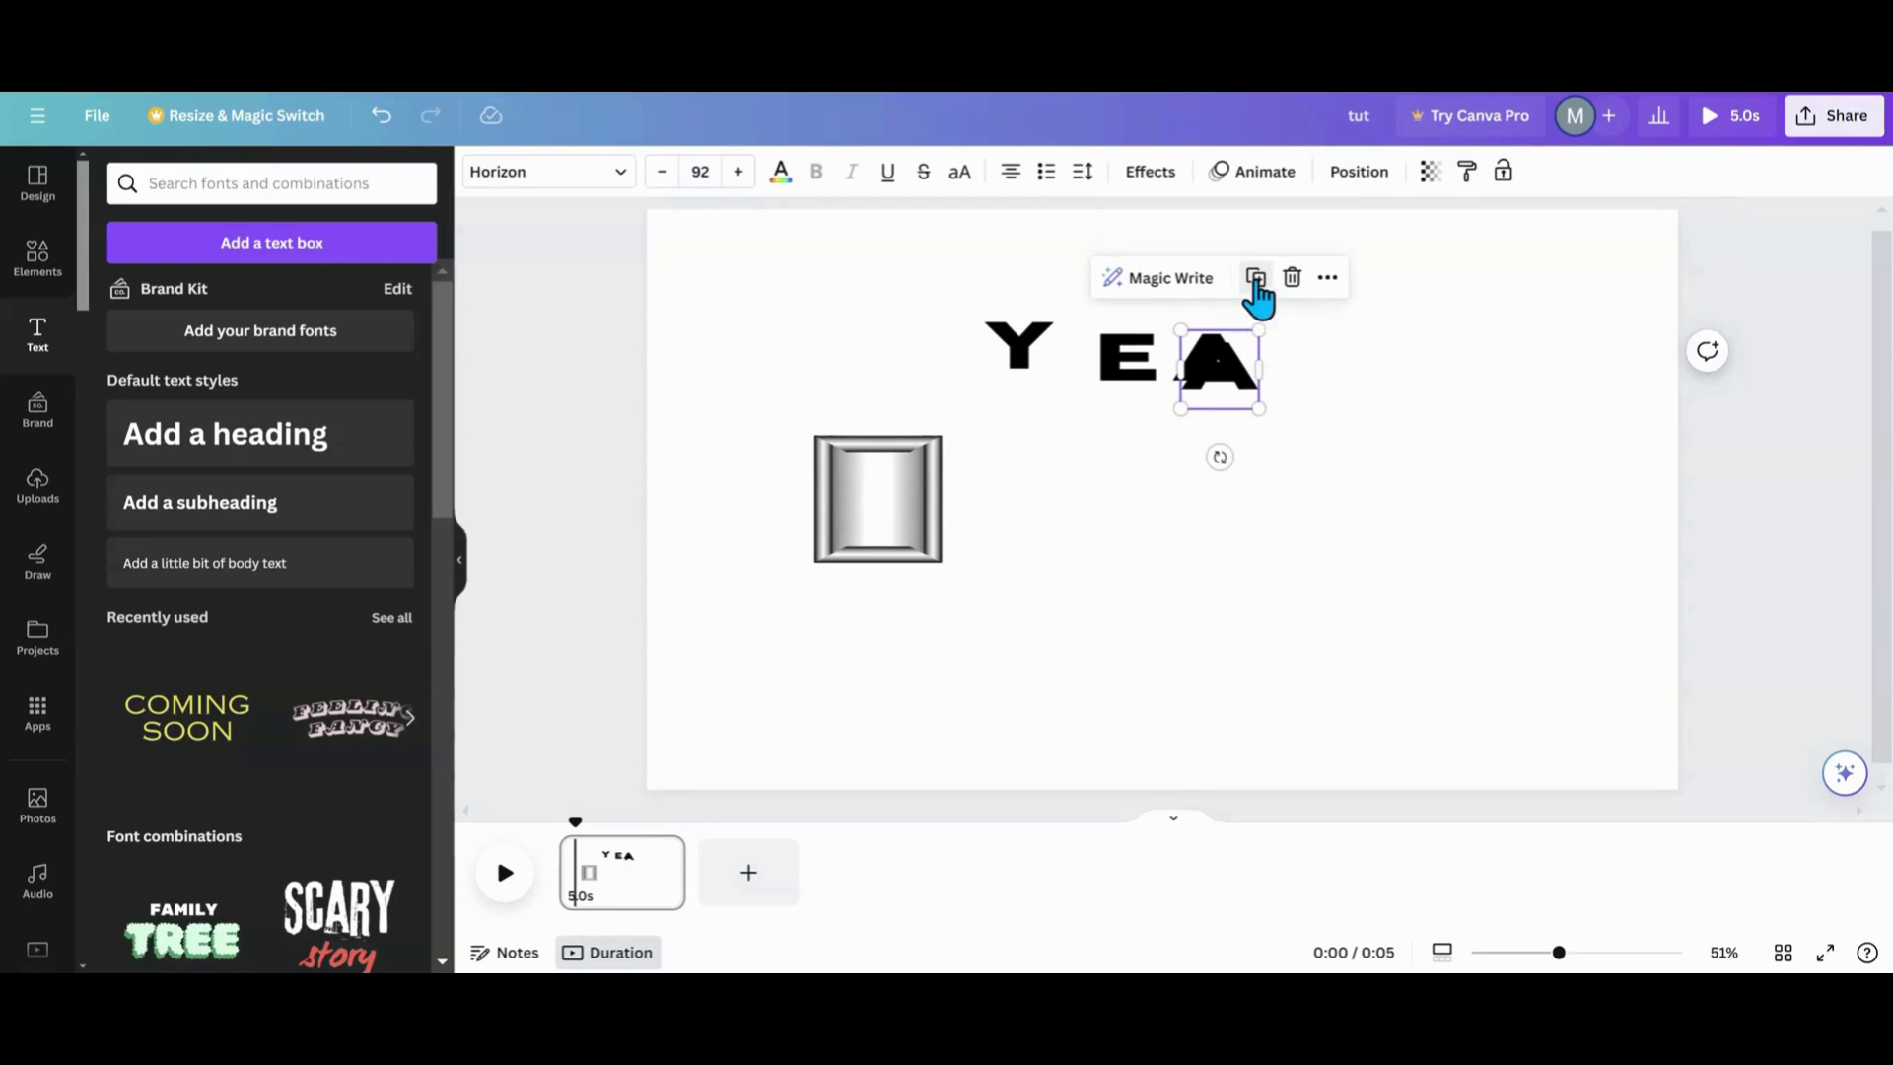
{"action": "left_click_drag", "start_coordinate": [1222, 379], "coordinate": [1331, 367]}
{"action": "double_click", "coordinate": [1331, 365]}
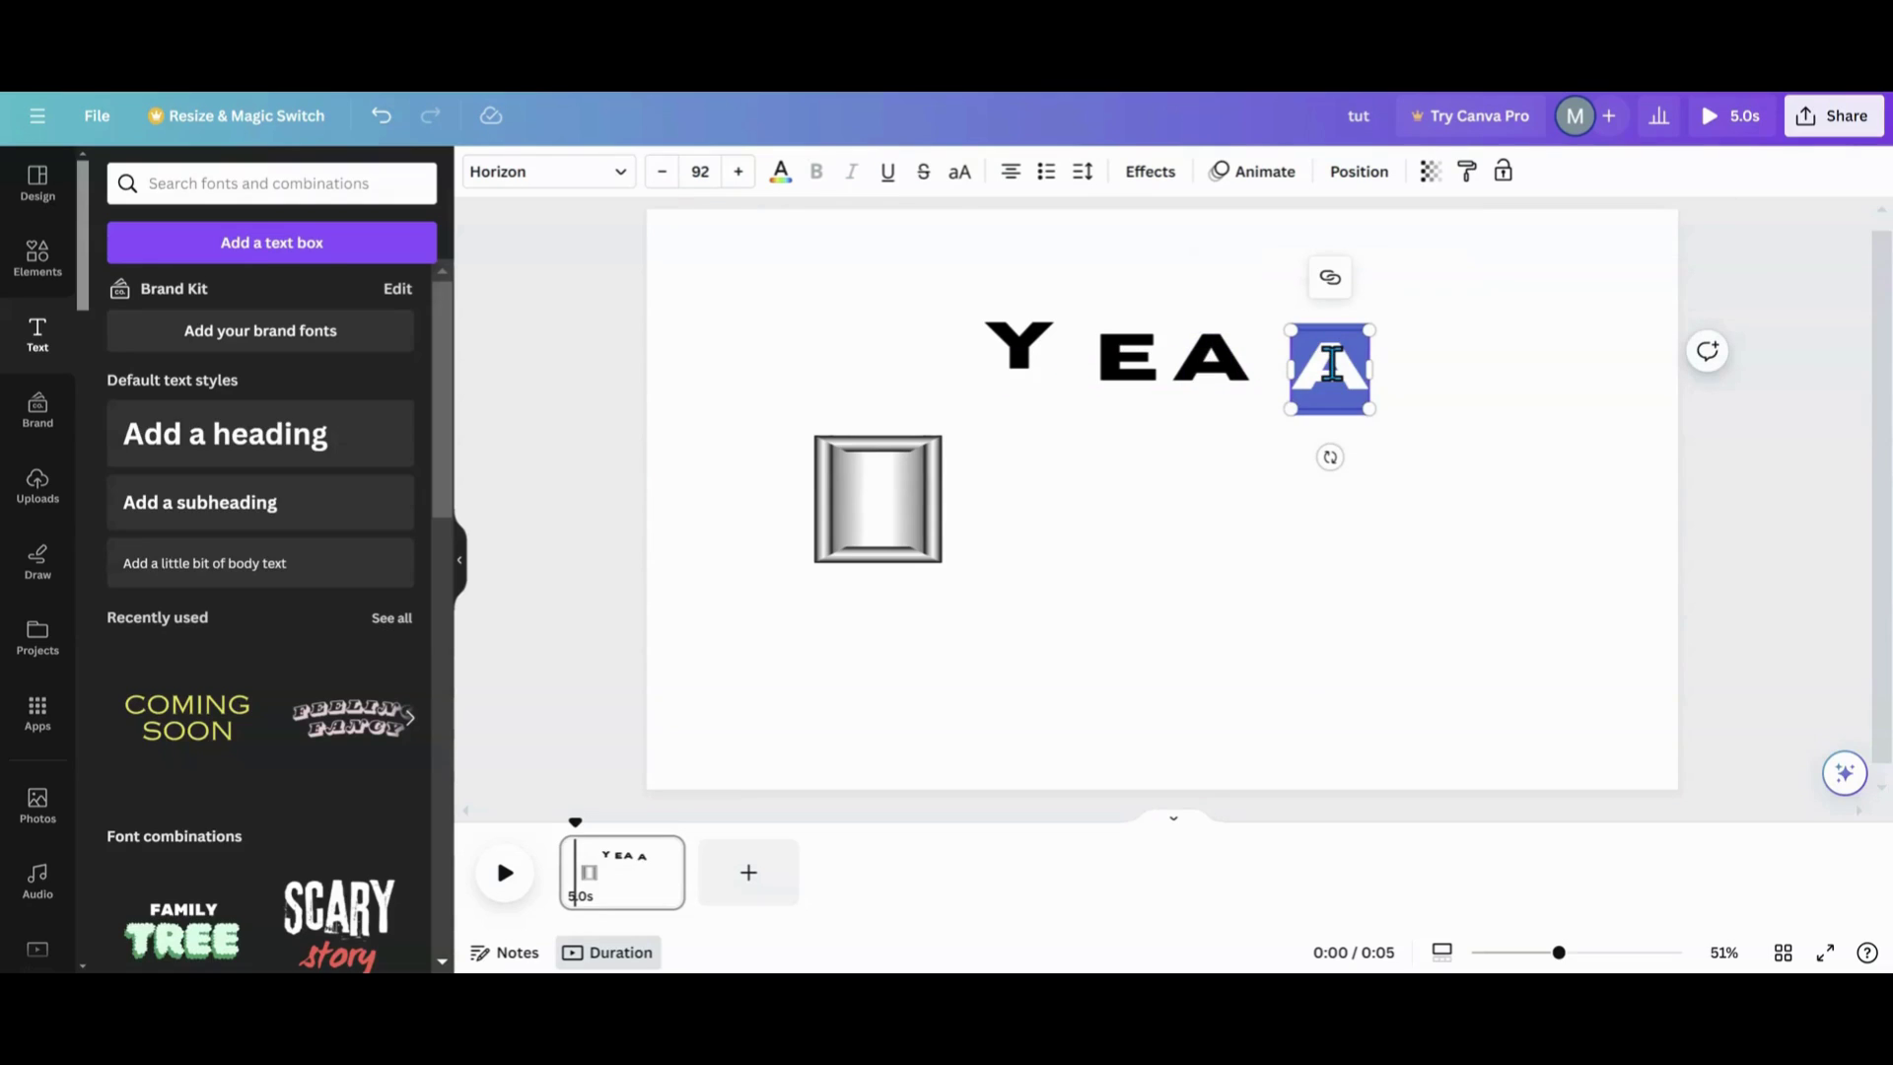
{"action": "type", "text": "R"}
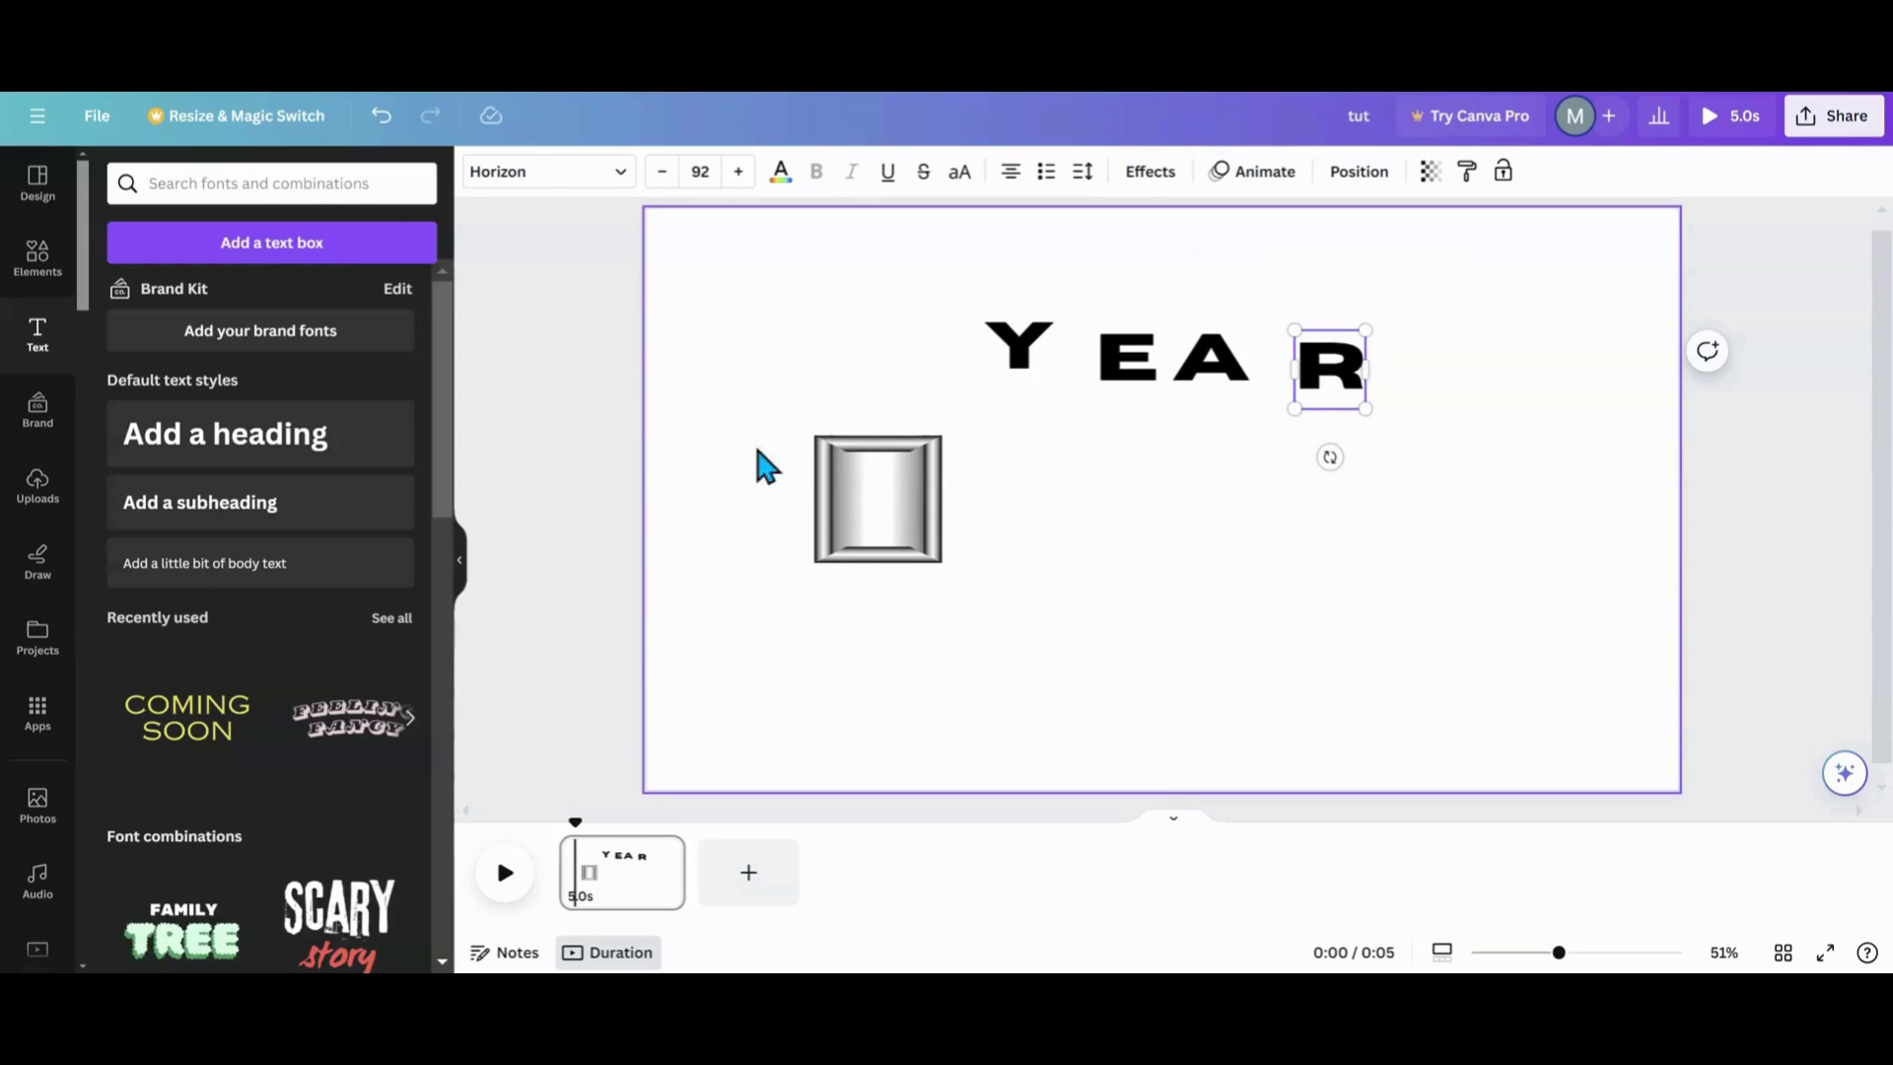
Raise the R to the height of the Y and move the E down to the level of the metallic square.
{"action": "left_click", "coordinate": [461, 574]}
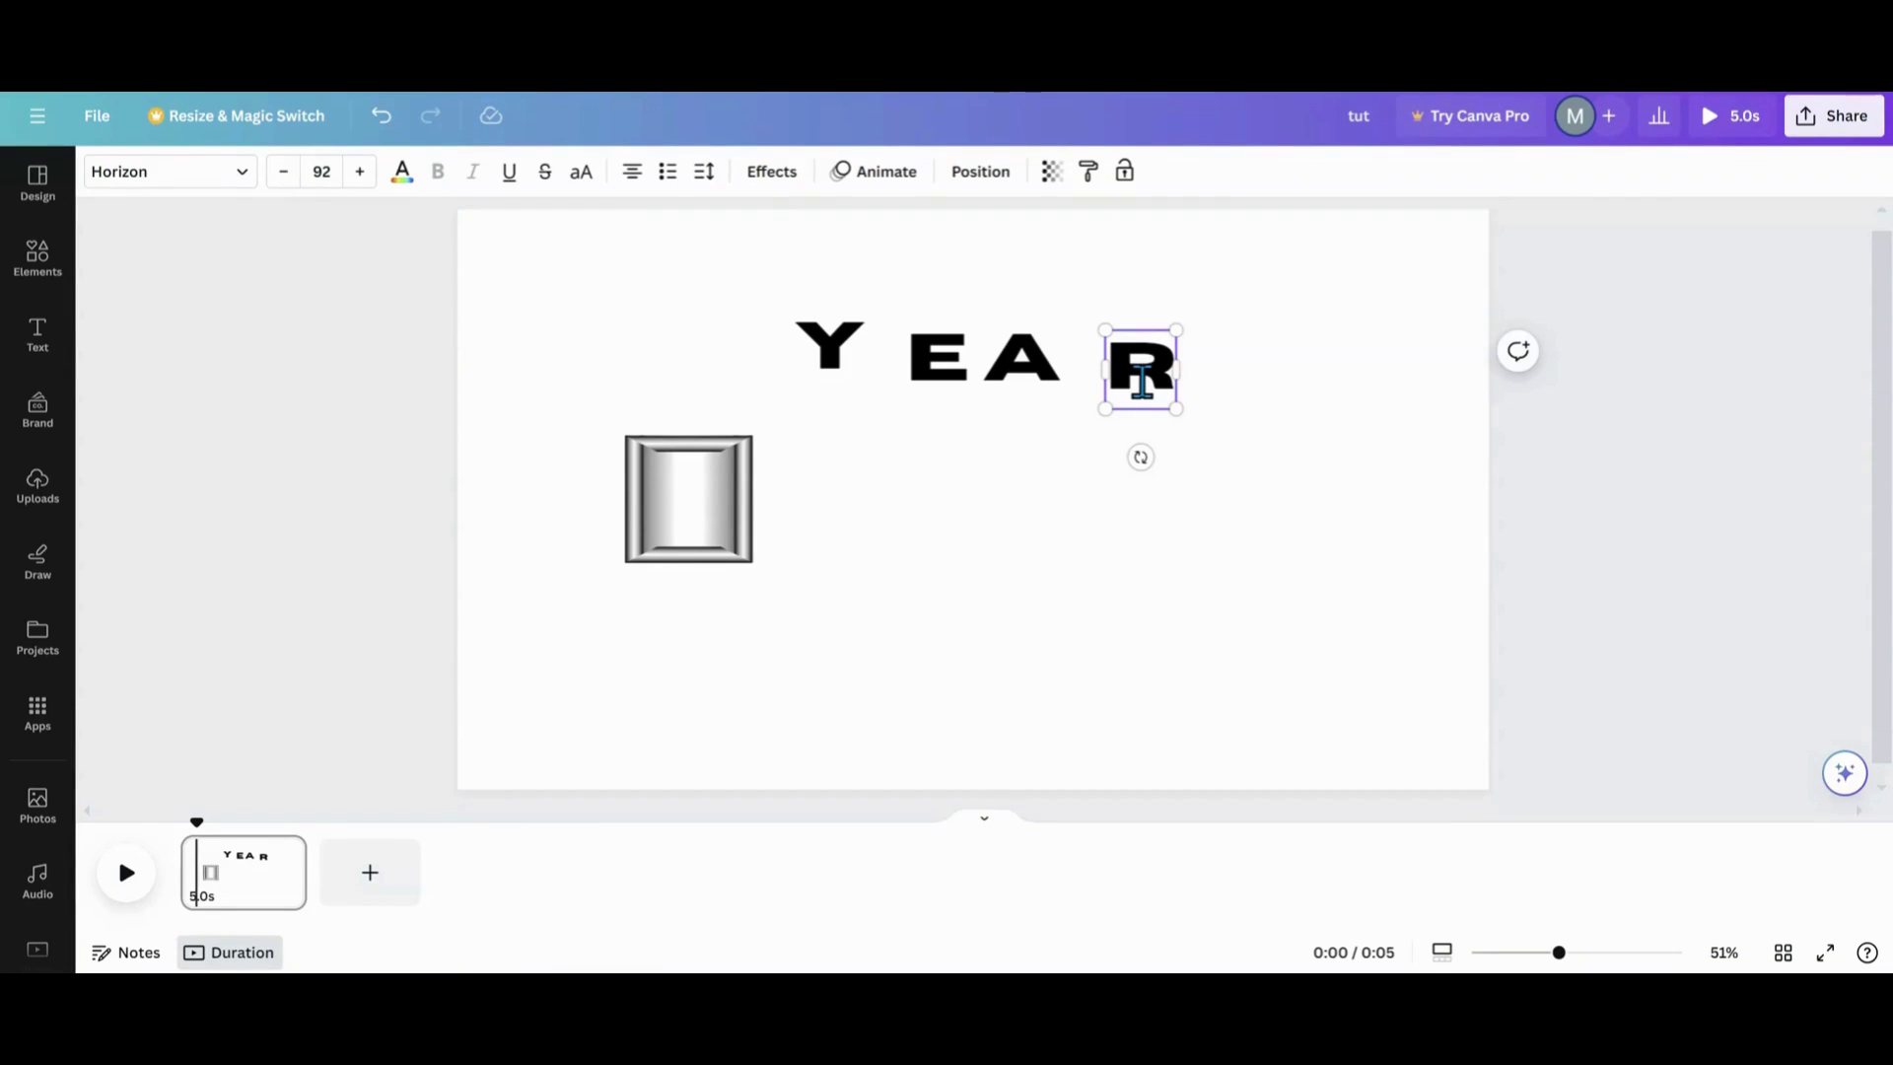
{"action": "left_click_drag", "start_coordinate": [1124, 393], "coordinate": [1106, 357]}
{"action": "left_click_drag", "start_coordinate": [955, 384], "coordinate": [989, 509]}
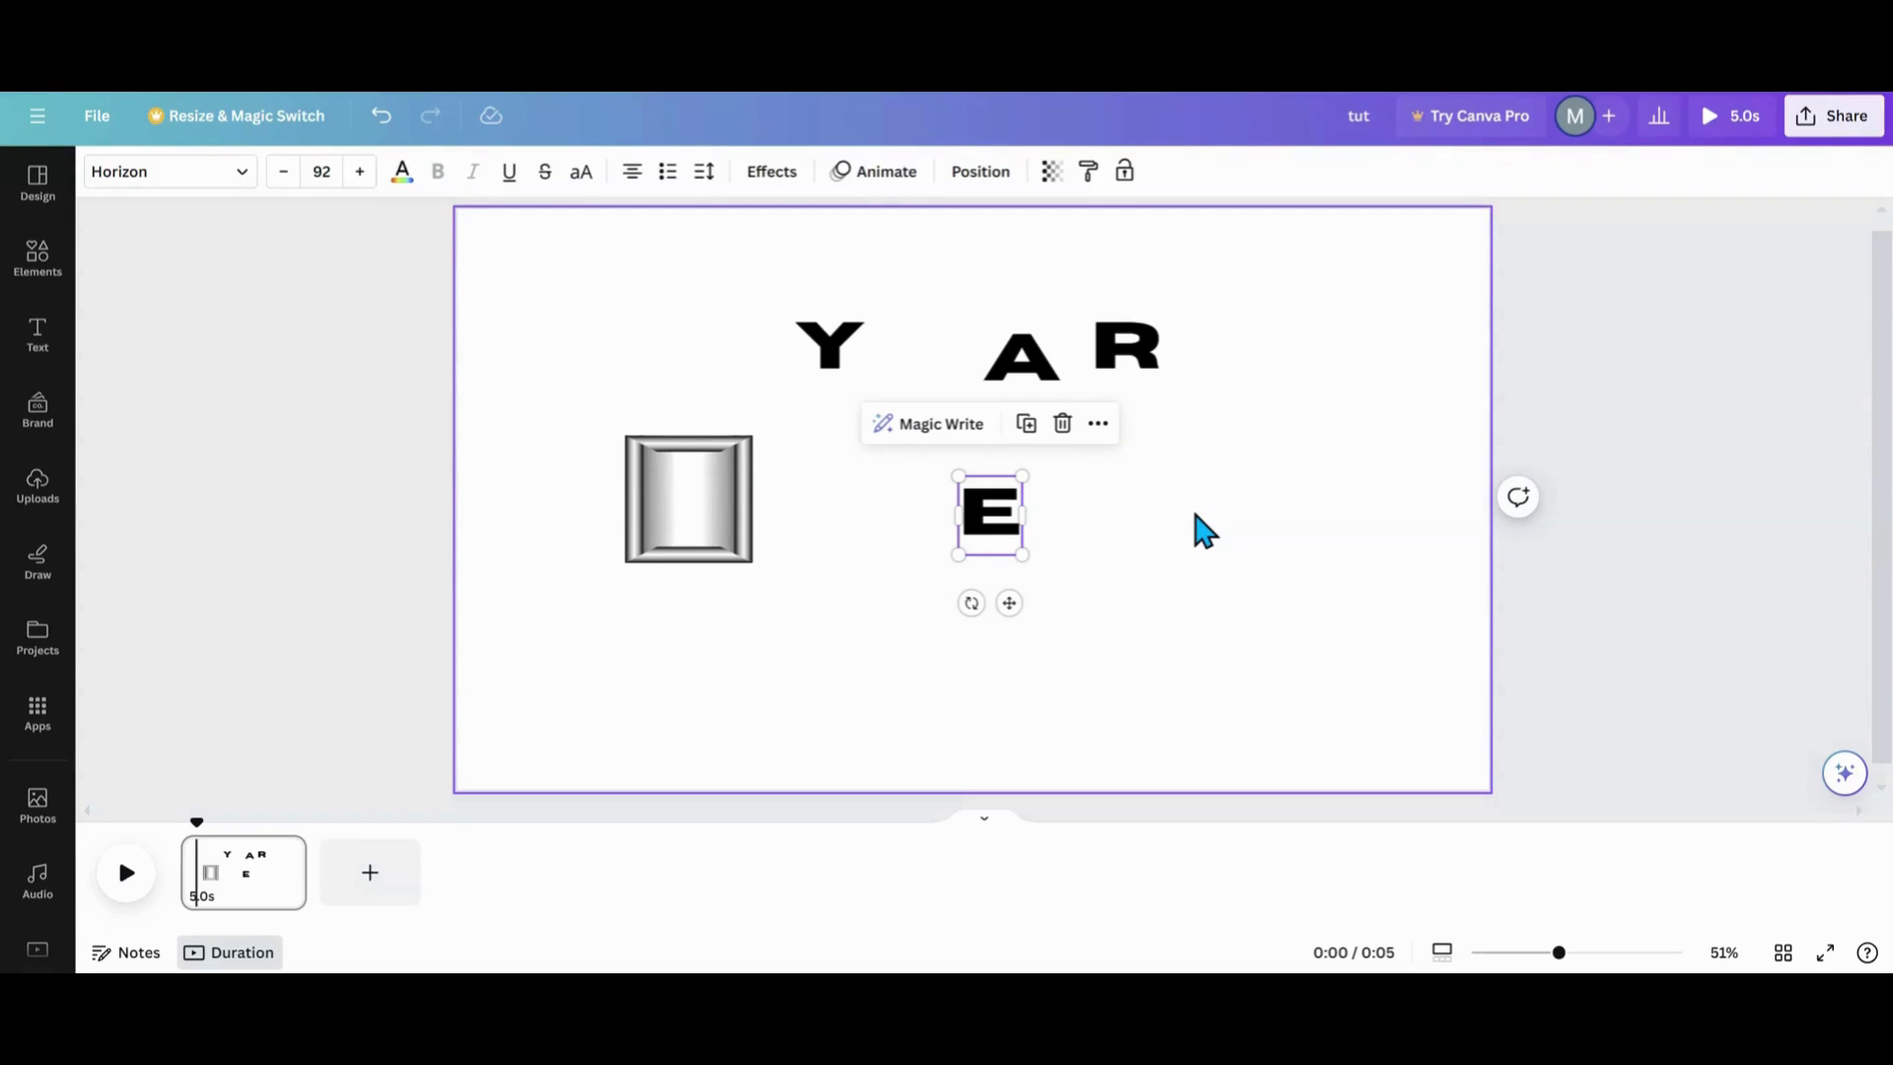
Move the E between the Y and the A and raise the A so all four letters form one level row.
{"action": "left_click_drag", "start_coordinate": [1000, 537], "coordinate": [933, 351]}
{"action": "left_click_drag", "start_coordinate": [1043, 379], "coordinate": [1124, 346]}
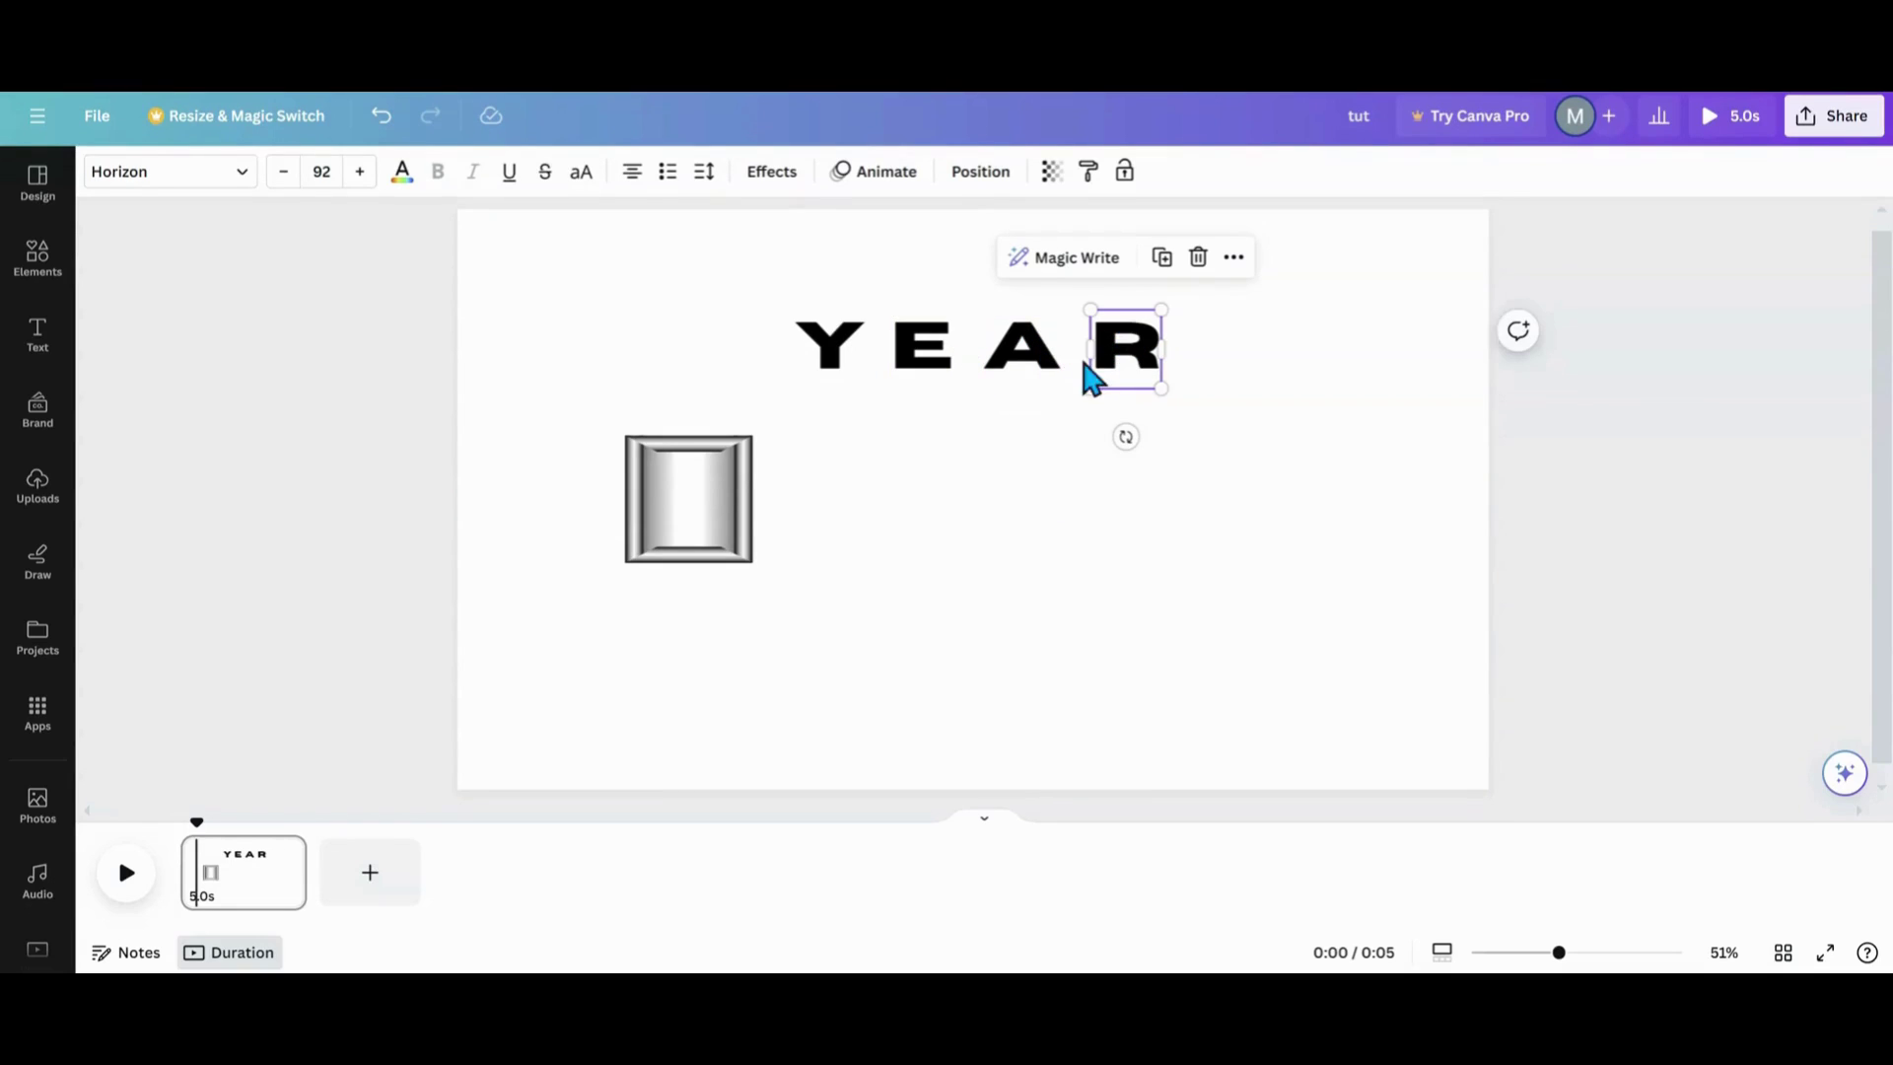
{"action": "left_click", "coordinate": [1025, 373]}
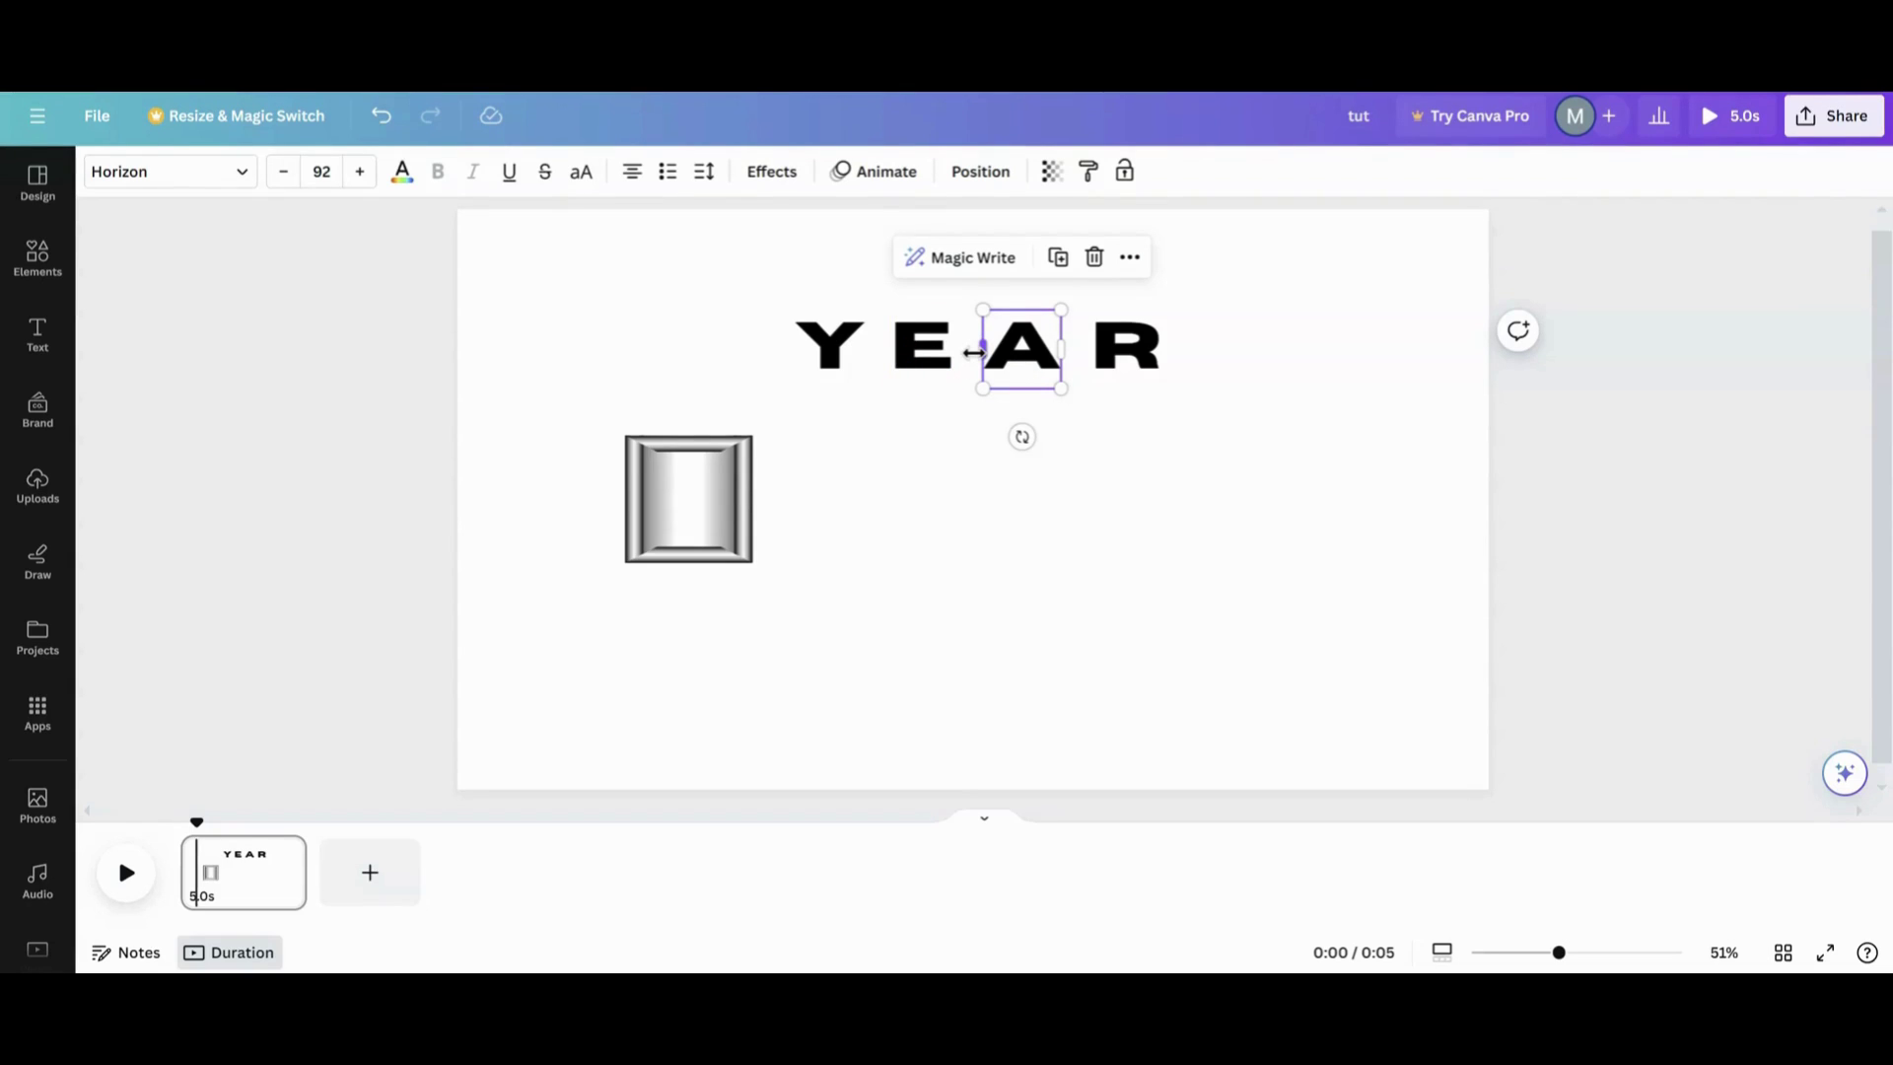
{"action": "left_click", "coordinate": [1022, 373]}
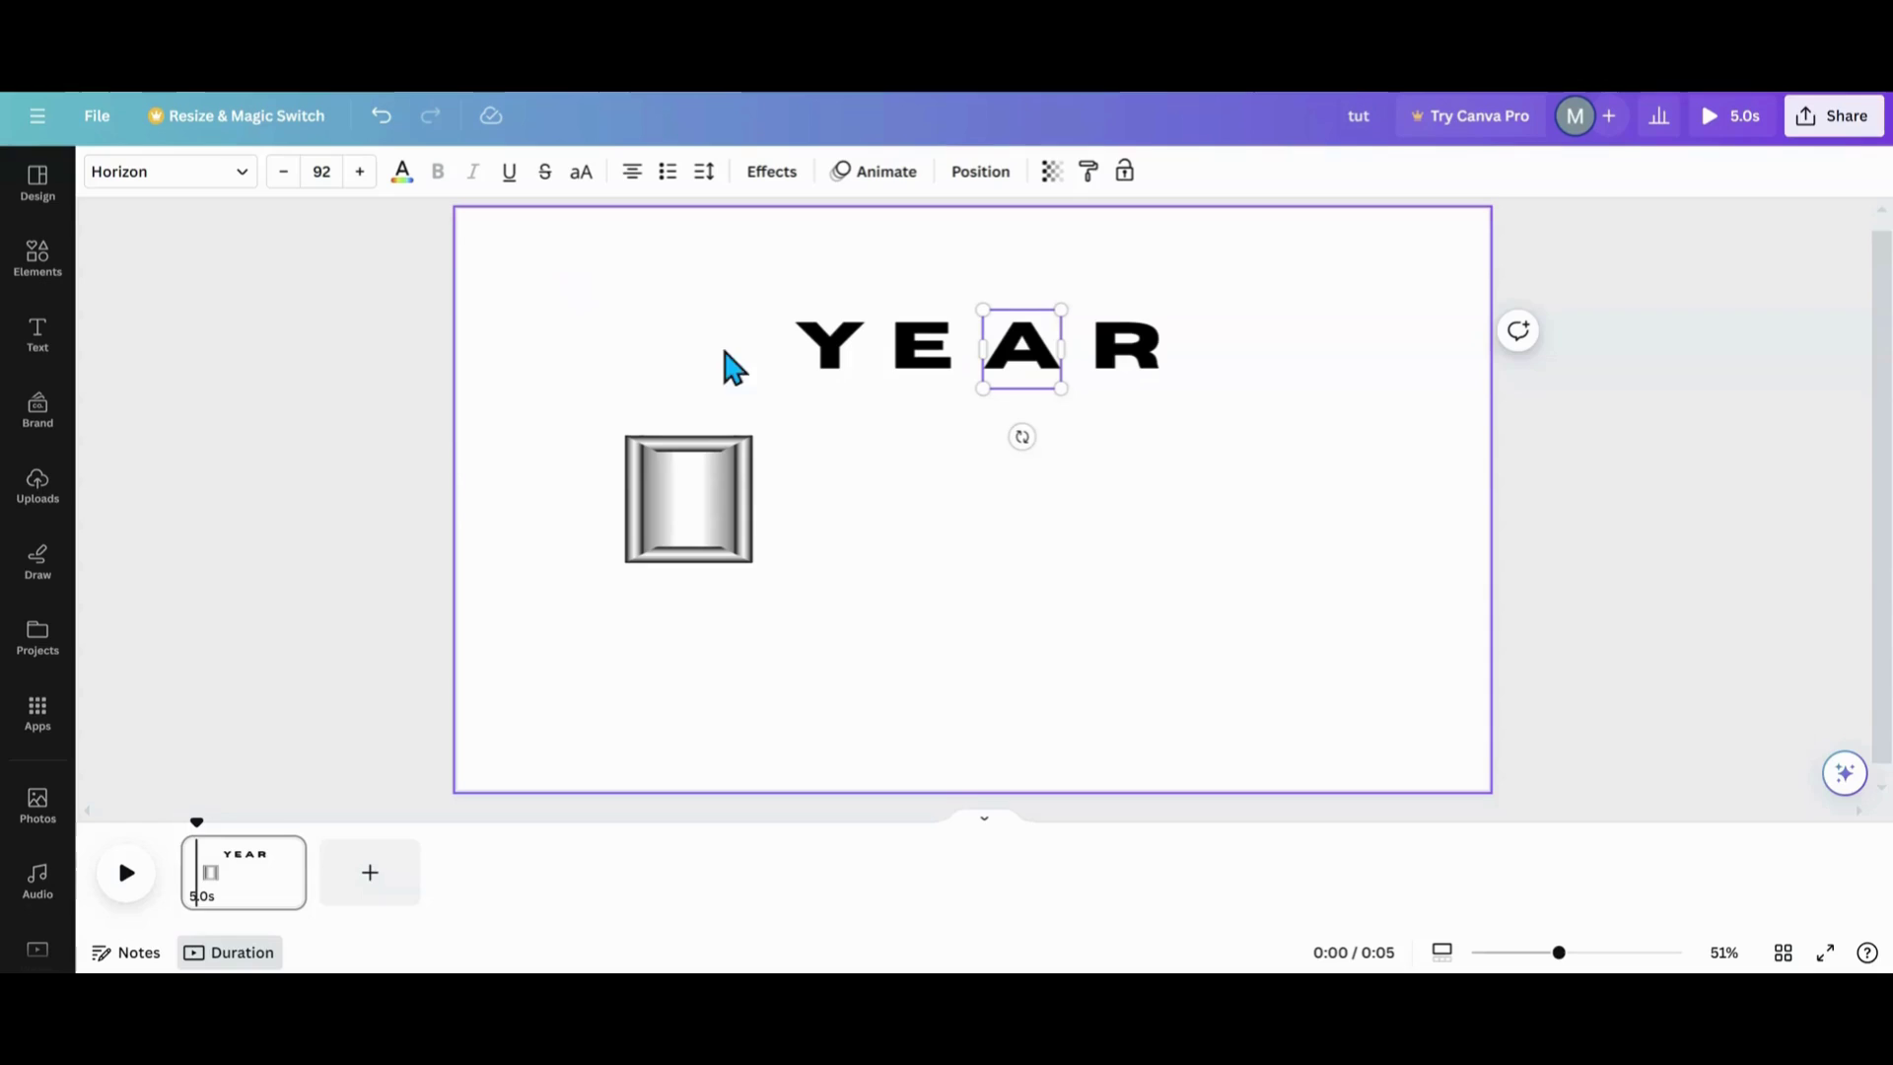
Place the Y just left of the metallic square, vertically centred on it, and add a duplicate square flush against the original's right edge.
{"action": "left_click", "coordinate": [832, 381]}
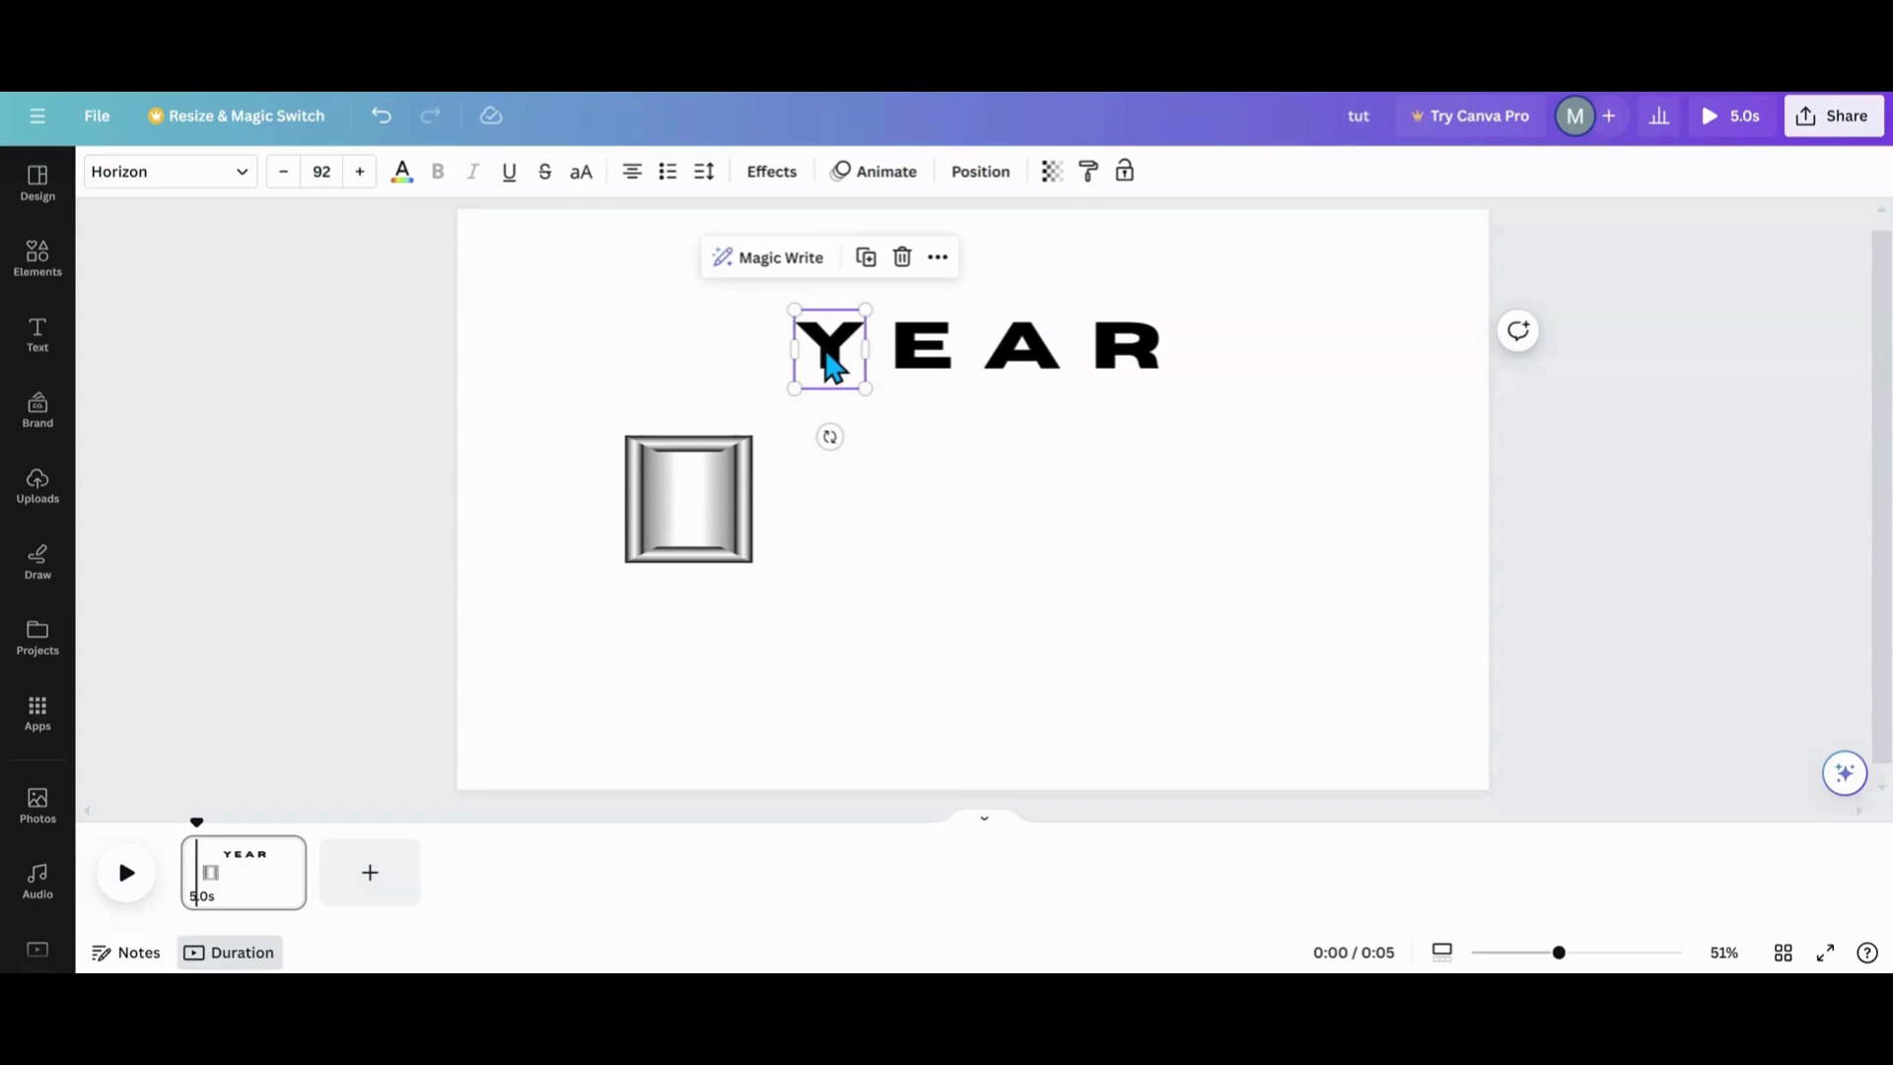
{"action": "left_click_drag", "start_coordinate": [827, 356], "coordinate": [561, 490]}
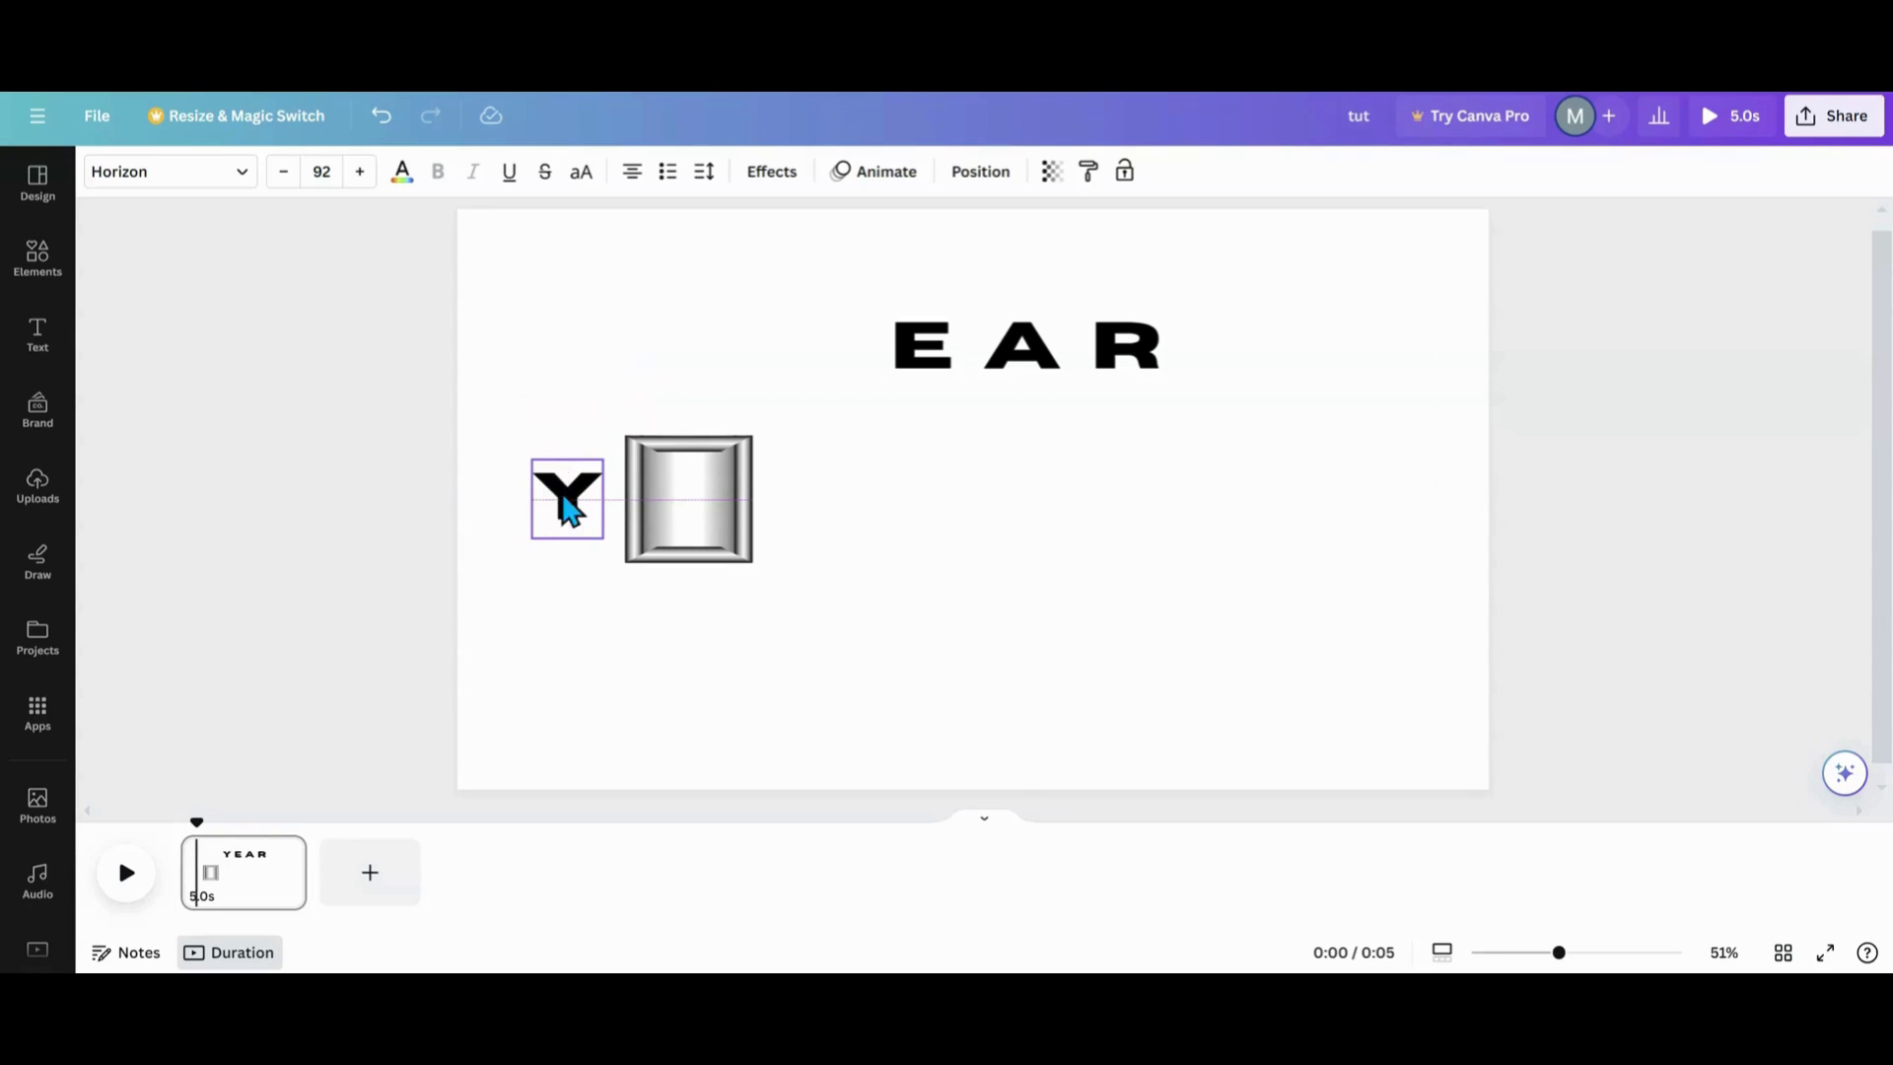
{"action": "left_click_drag", "start_coordinate": [695, 342], "coordinate": [790, 493]}
{"action": "left_click", "coordinate": [686, 391]}
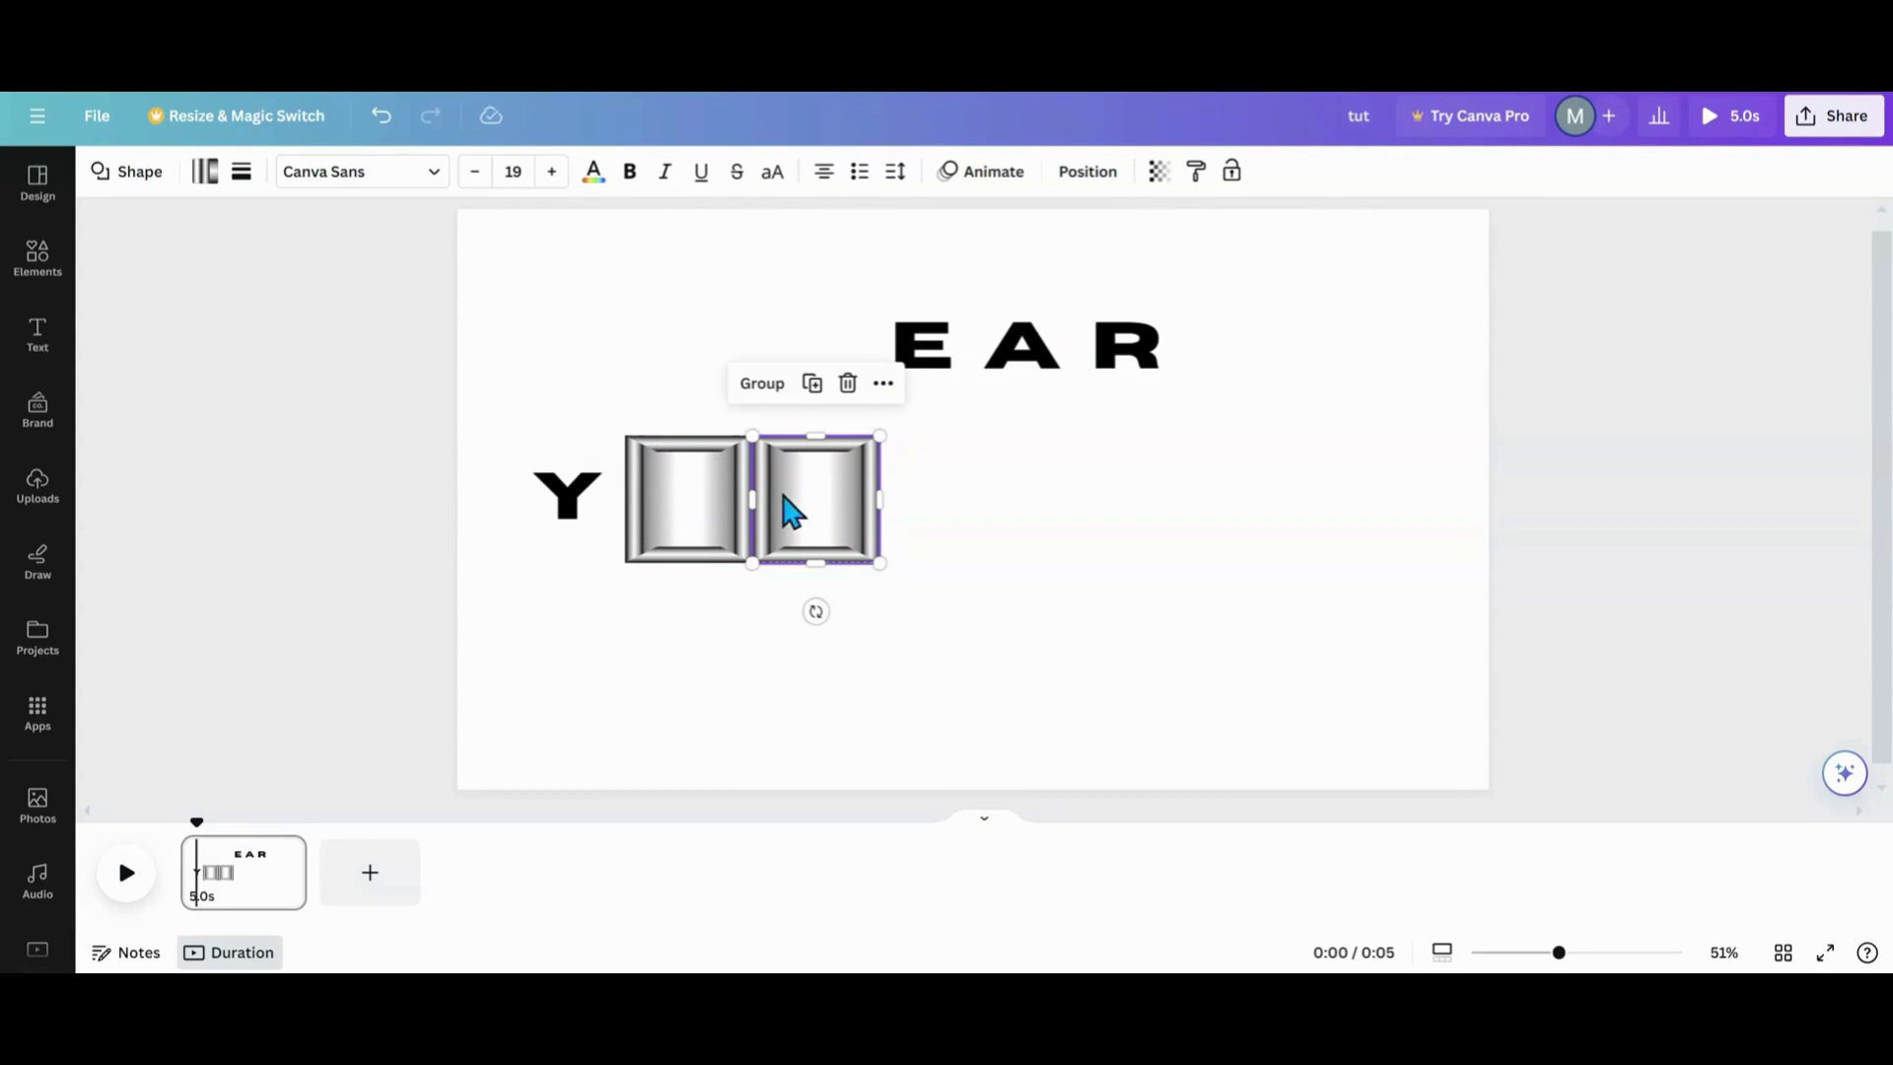
{"action": "left_click", "coordinate": [611, 423]}
{"action": "left_click_drag", "start_coordinate": [583, 503], "coordinate": [588, 485]}
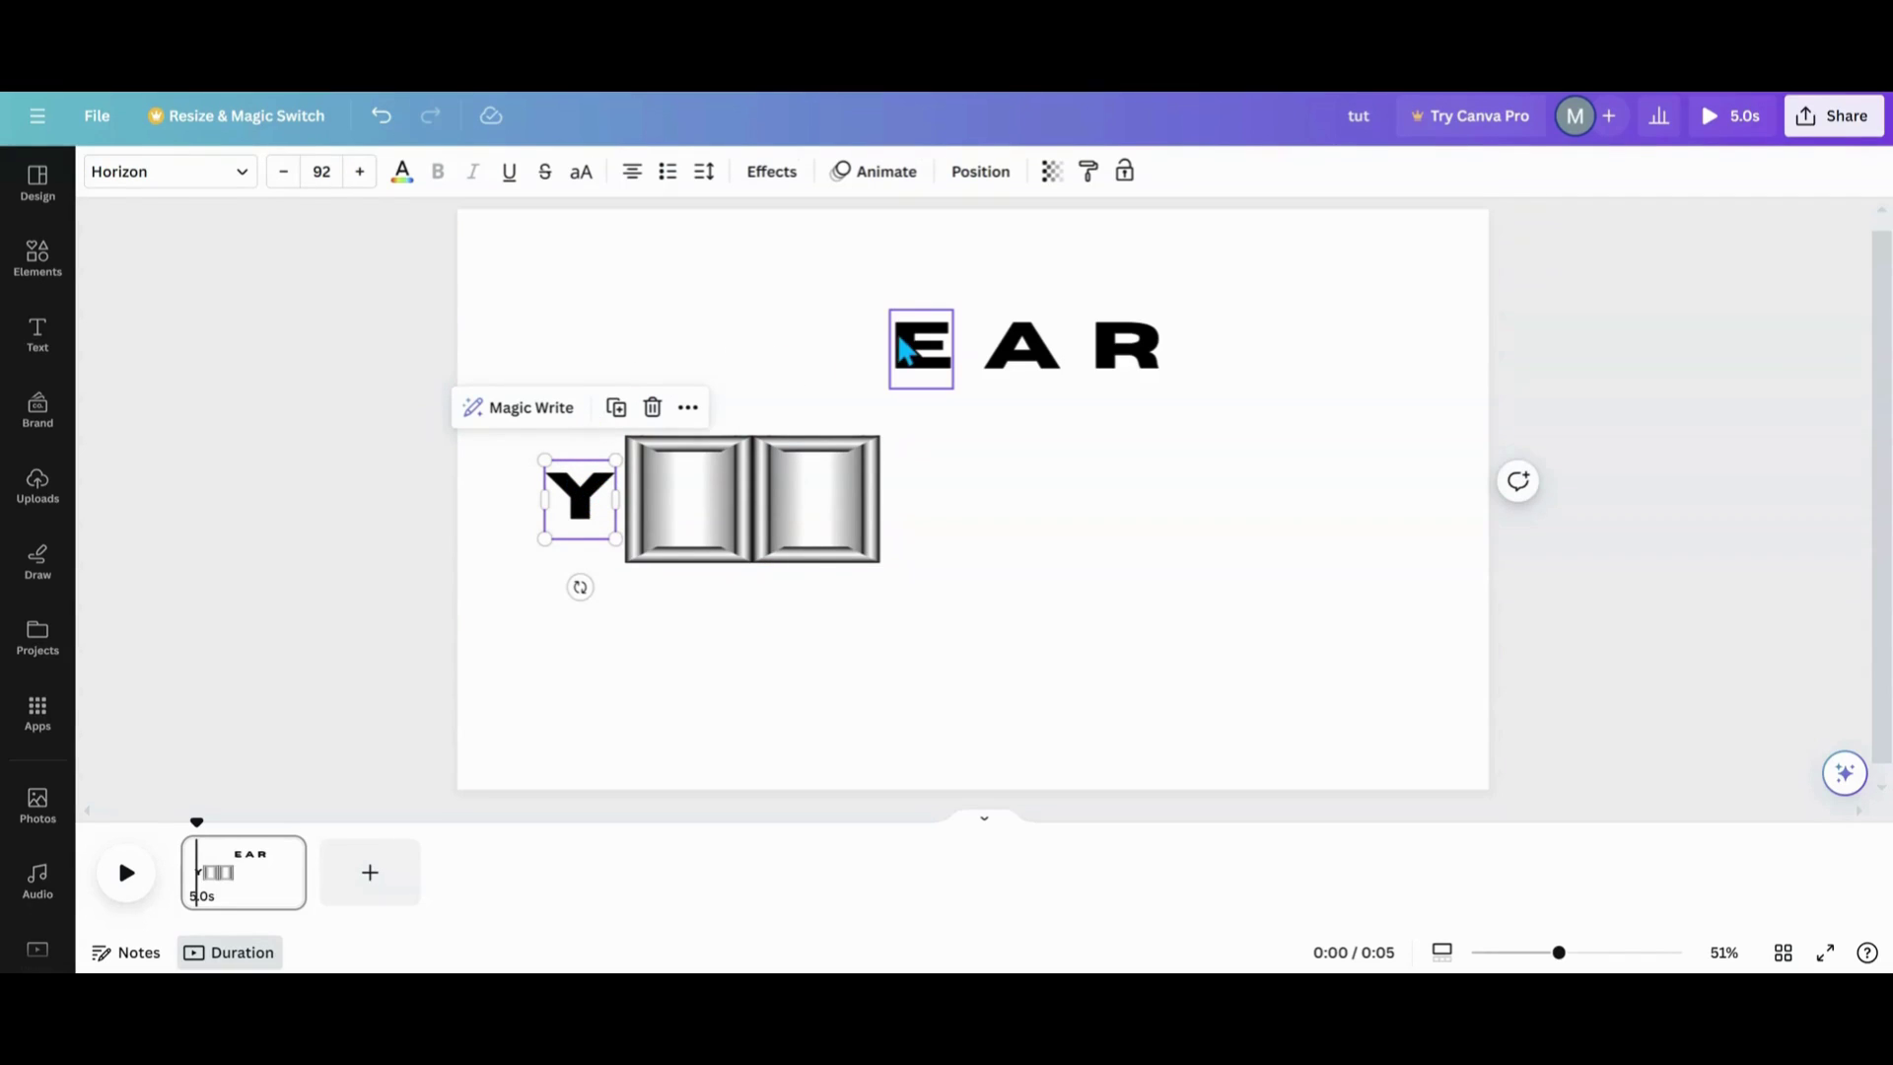
Centre the E on the first metallic square and move its layer below that square's gradient, just above the background.
{"action": "left_click", "coordinate": [969, 176]}
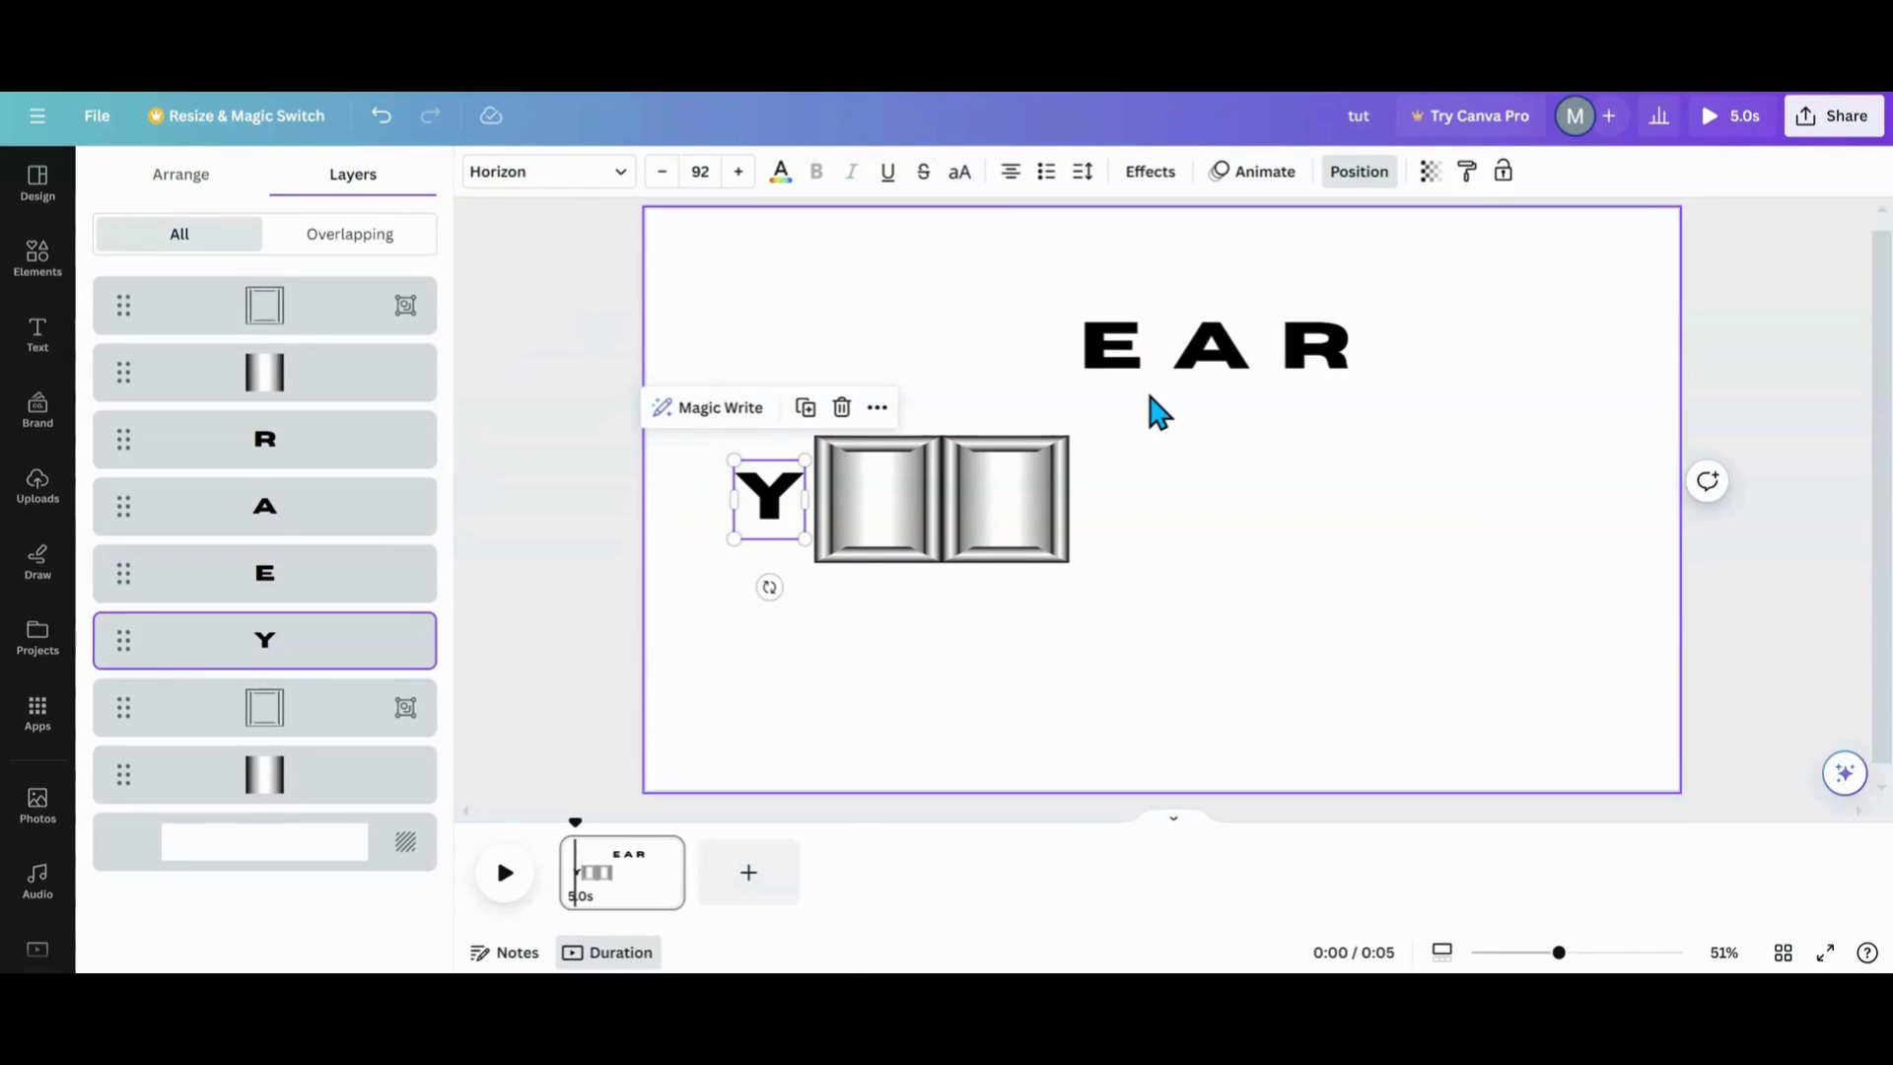
{"action": "left_click_drag", "start_coordinate": [1122, 367], "coordinate": [917, 392]}
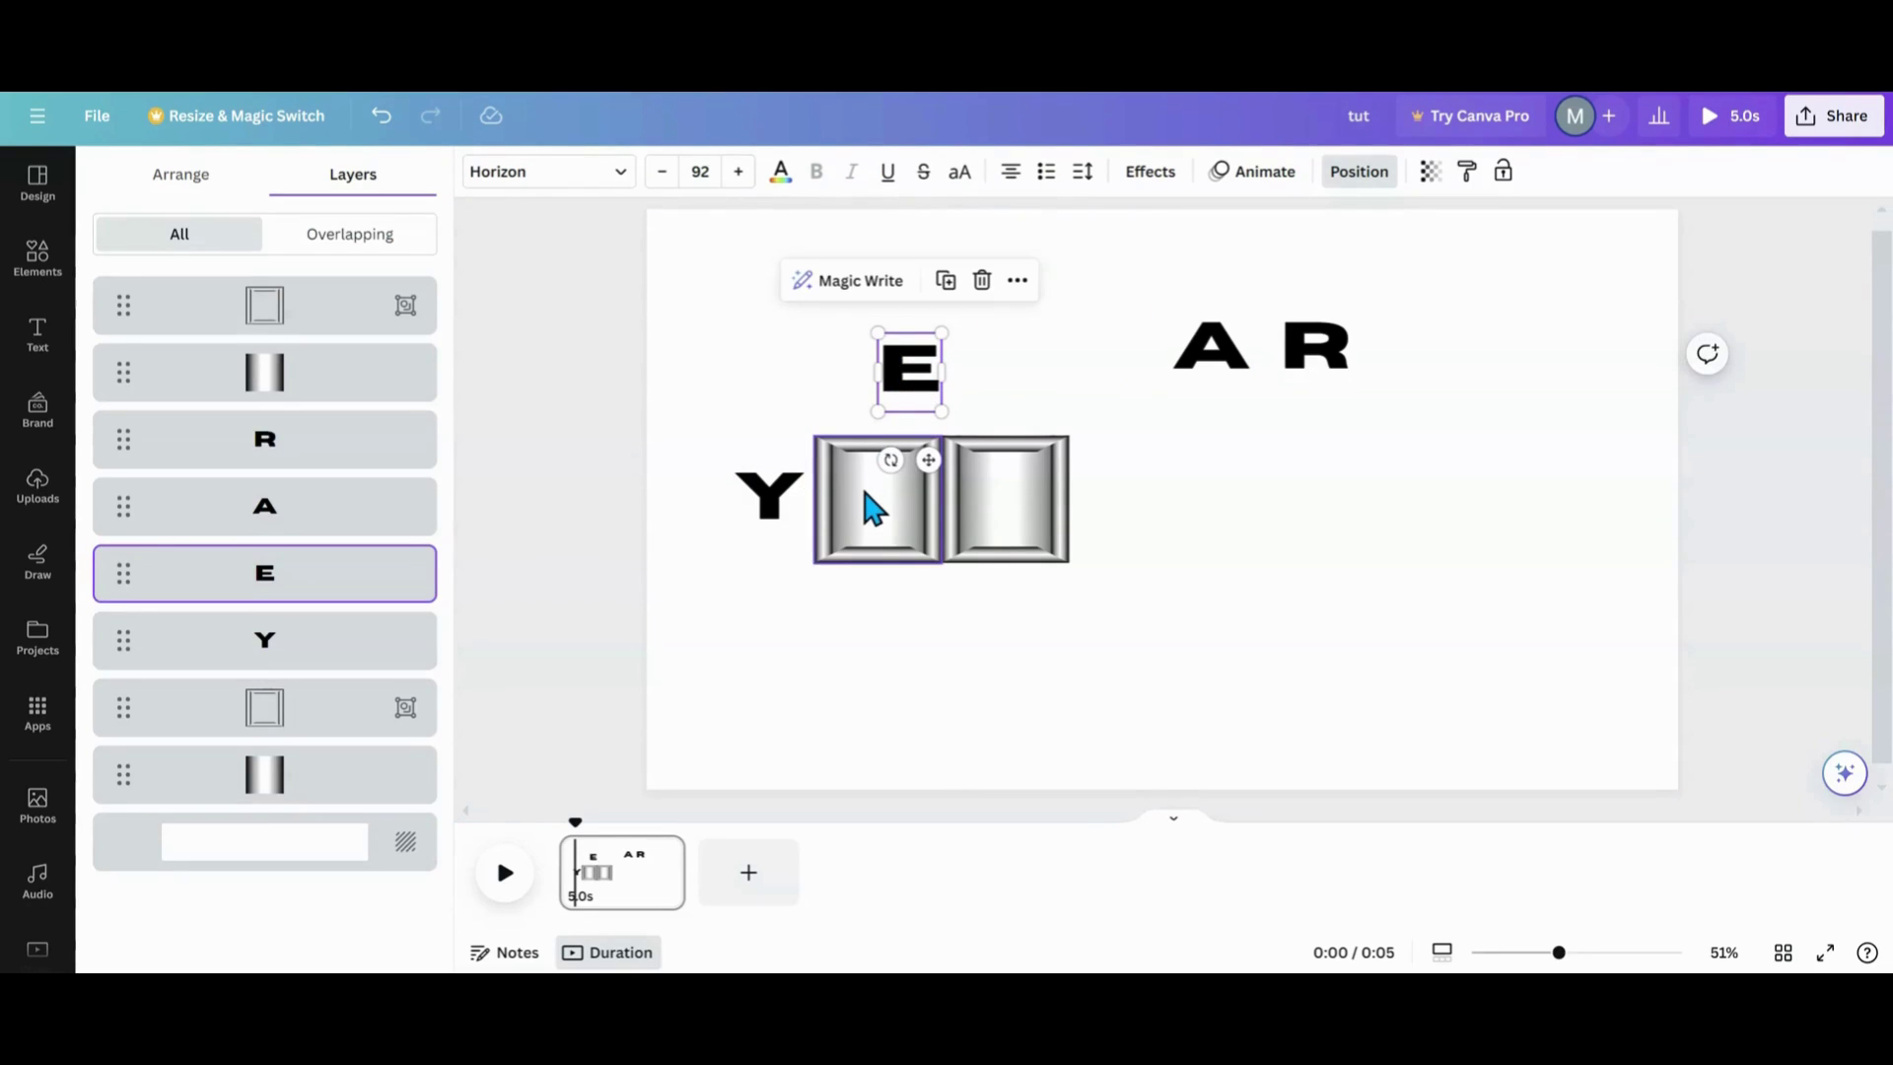
{"action": "left_click_drag", "start_coordinate": [920, 377], "coordinate": [880, 485]}
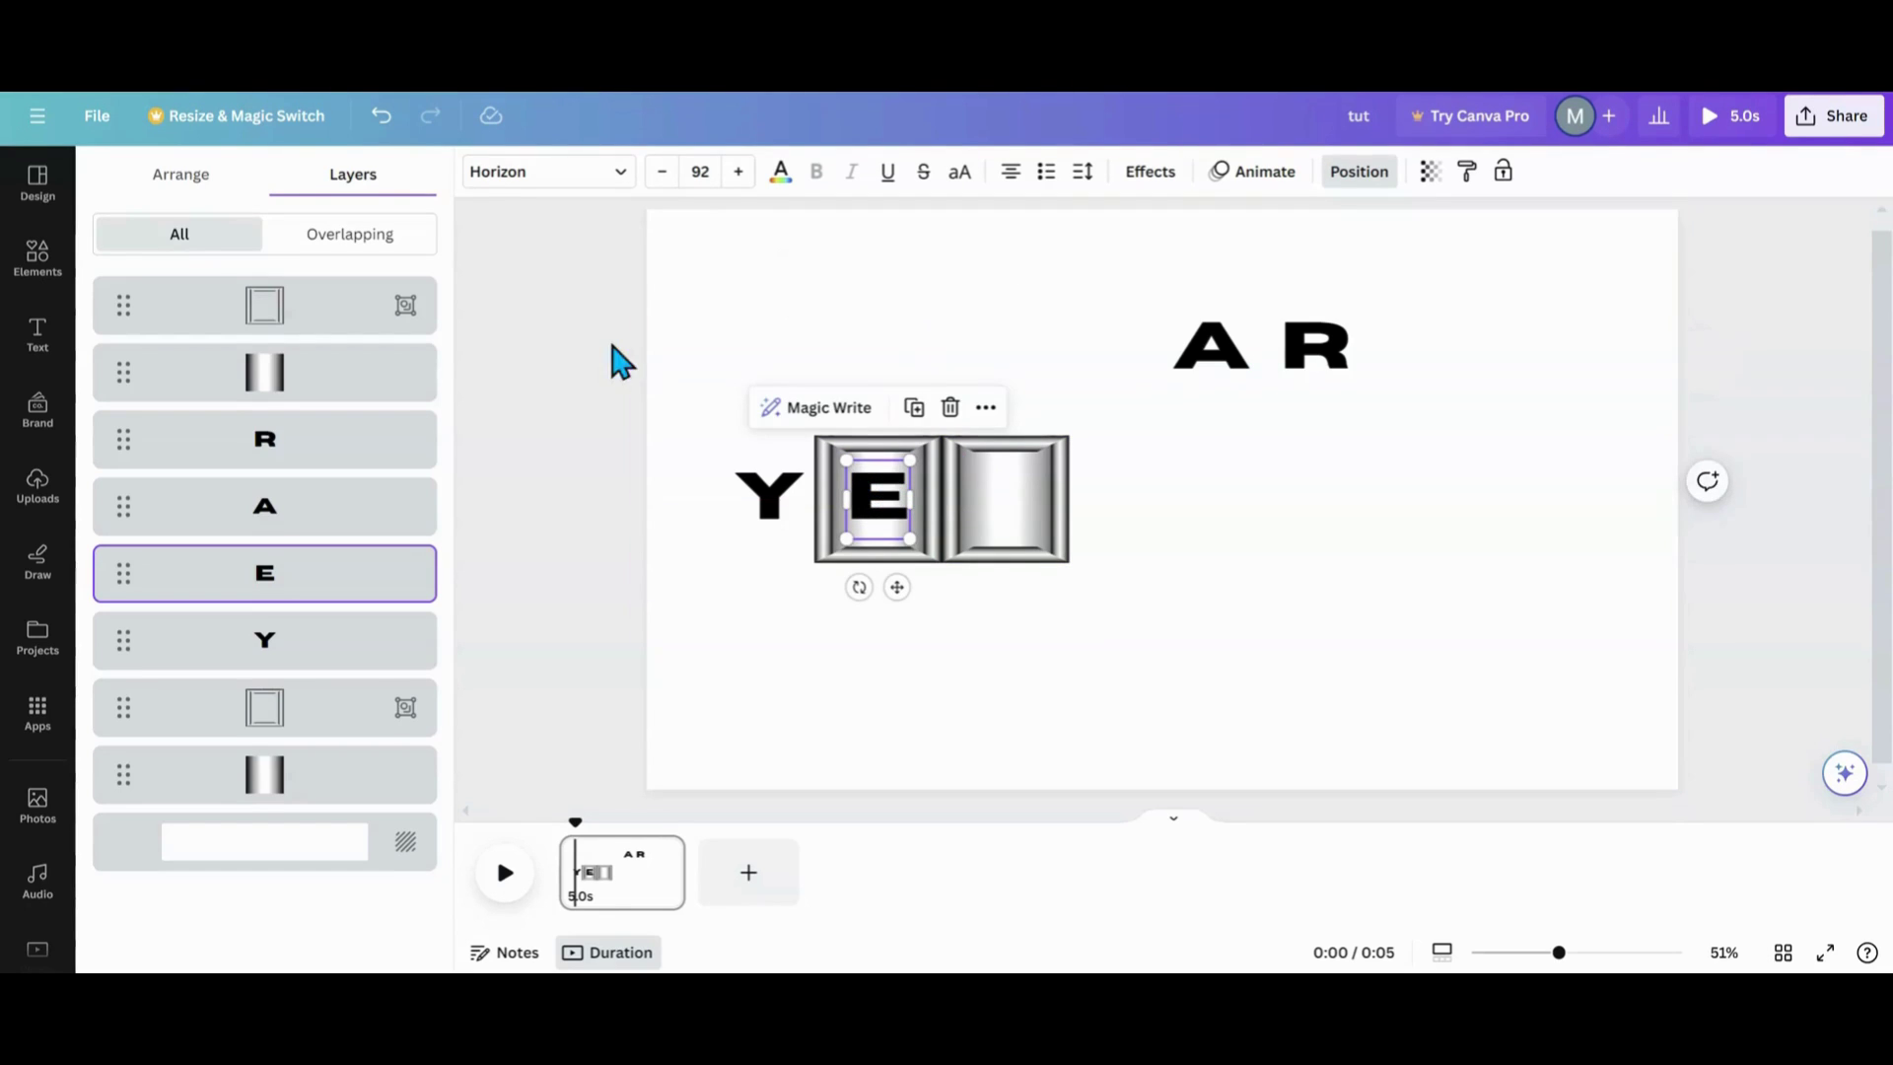
{"action": "left_click_drag", "start_coordinate": [289, 584], "coordinate": [296, 794]}
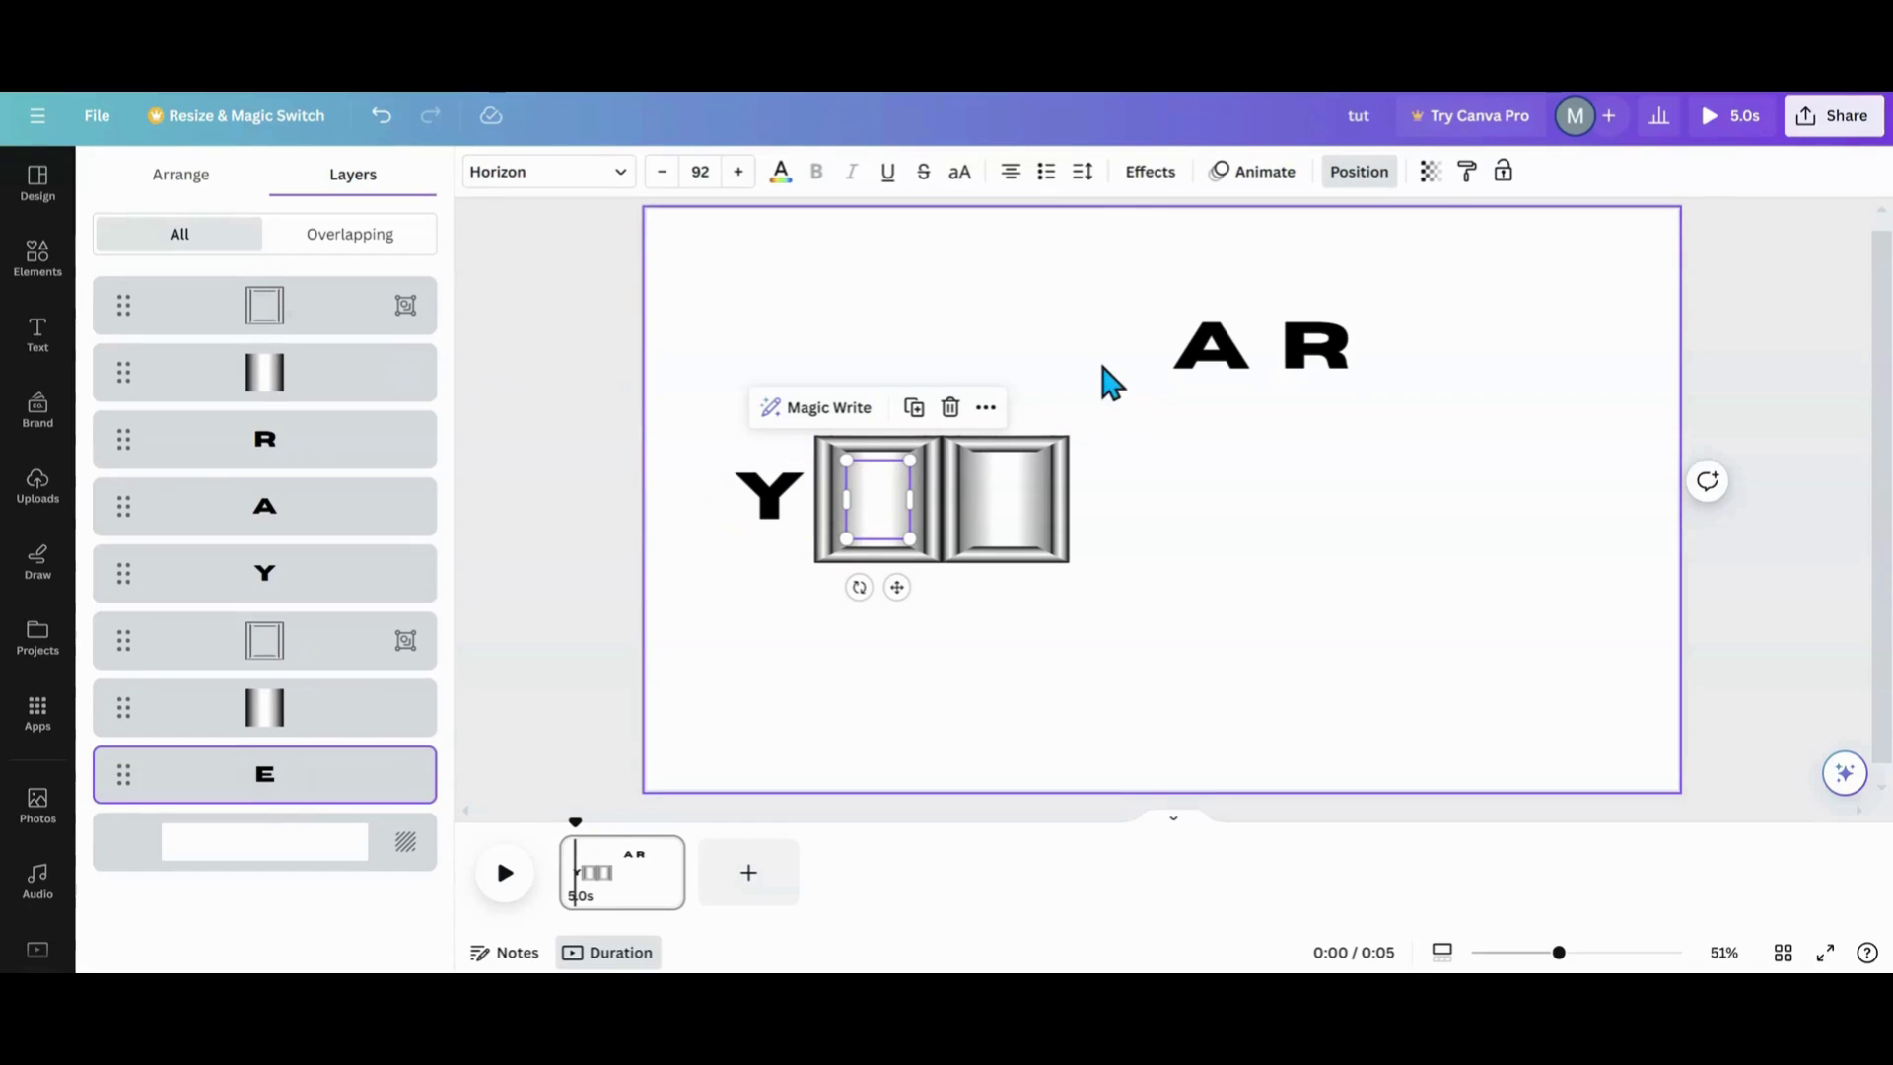
Reorder the second square's layers so its gradient lies below the E and its frame lies directly above the E.
{"action": "left_click", "coordinate": [1063, 370]}
{"action": "left_click", "coordinate": [1015, 517]}
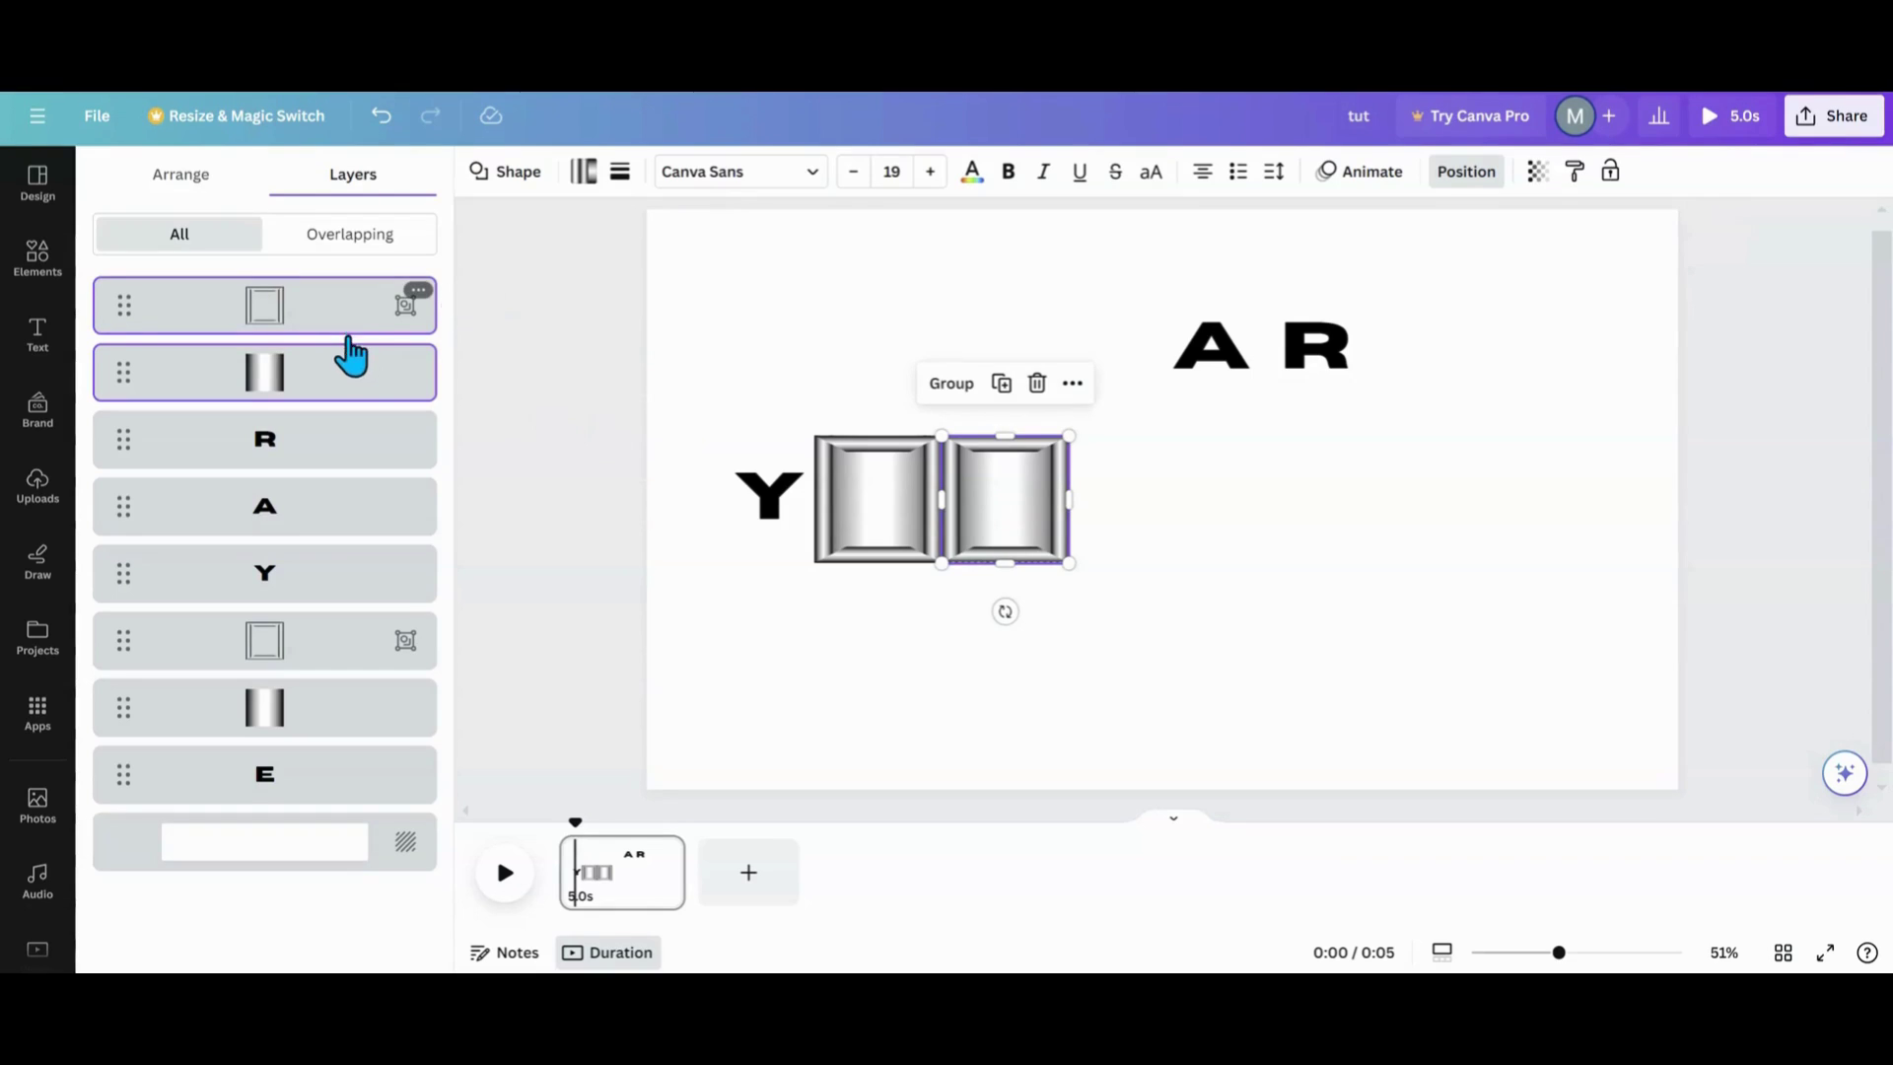
{"action": "left_click_drag", "start_coordinate": [350, 354], "coordinate": [338, 843]}
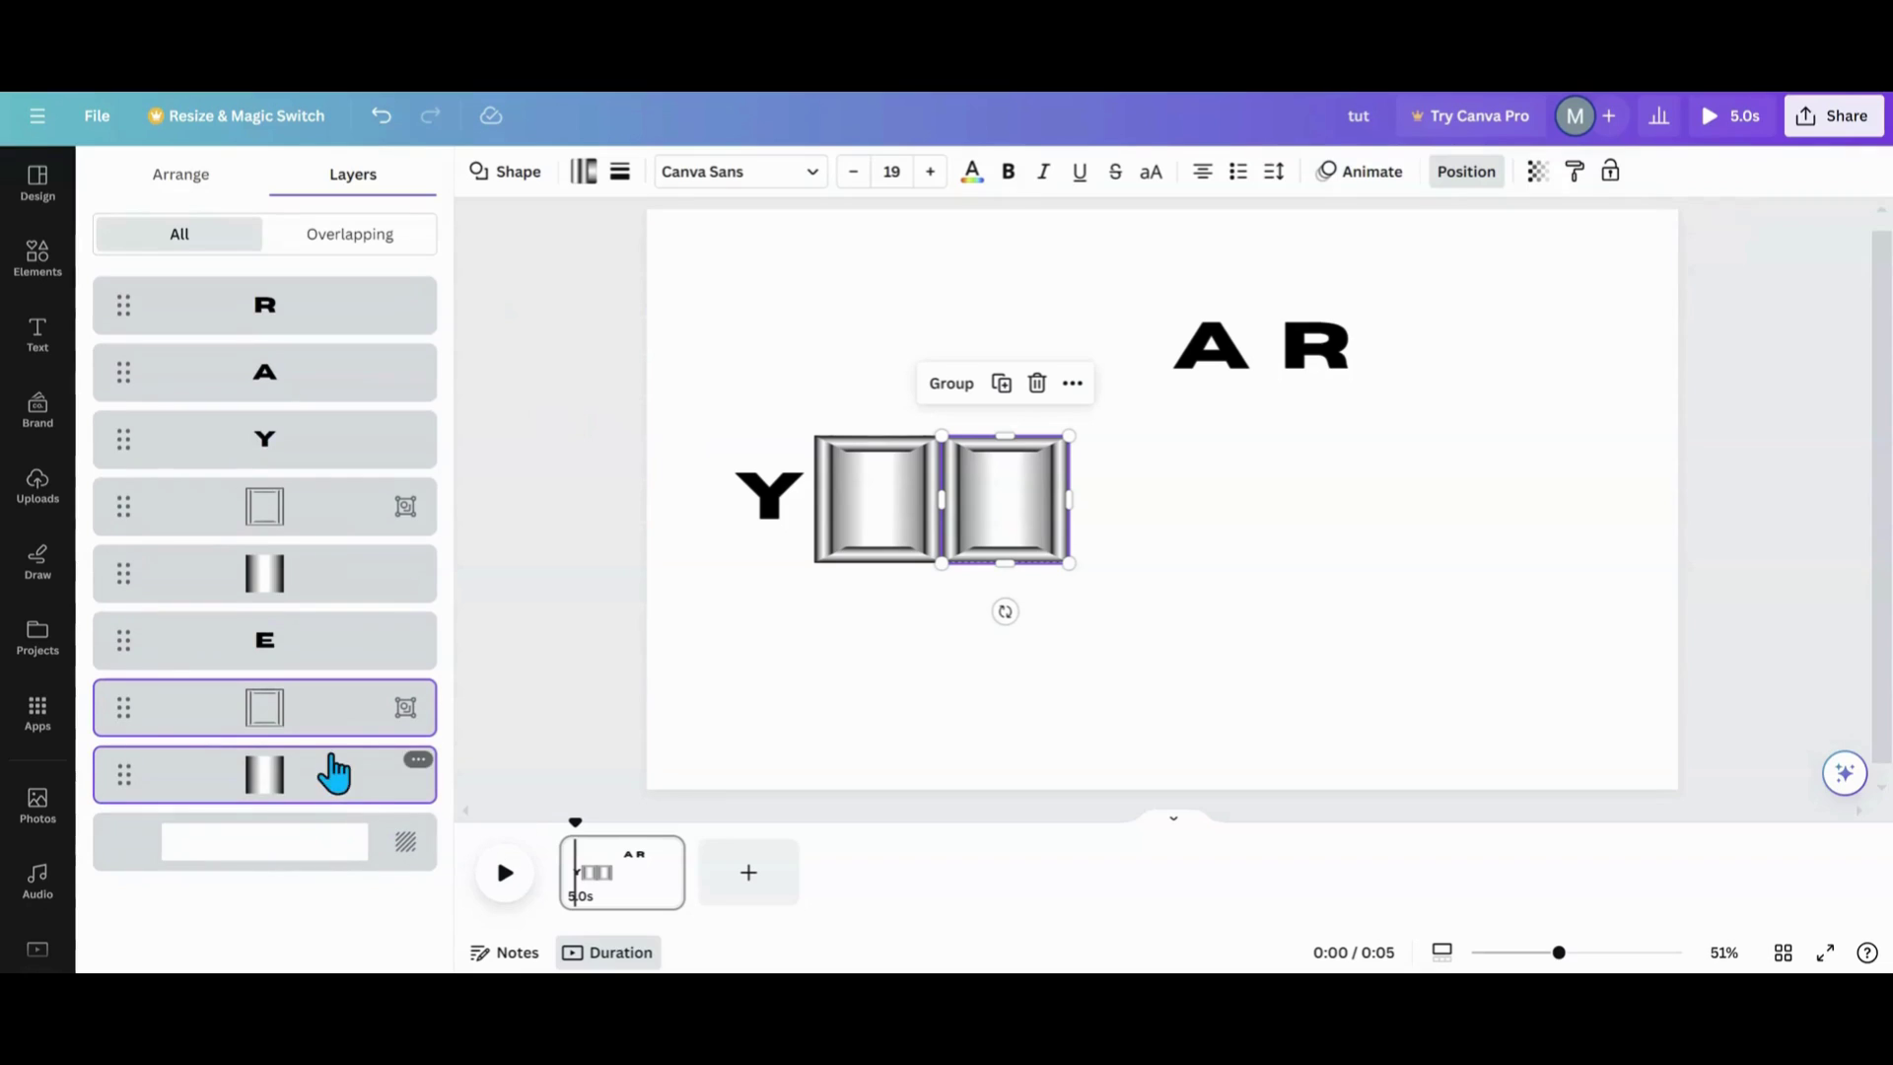
{"action": "key", "text": "ctrl+g"}
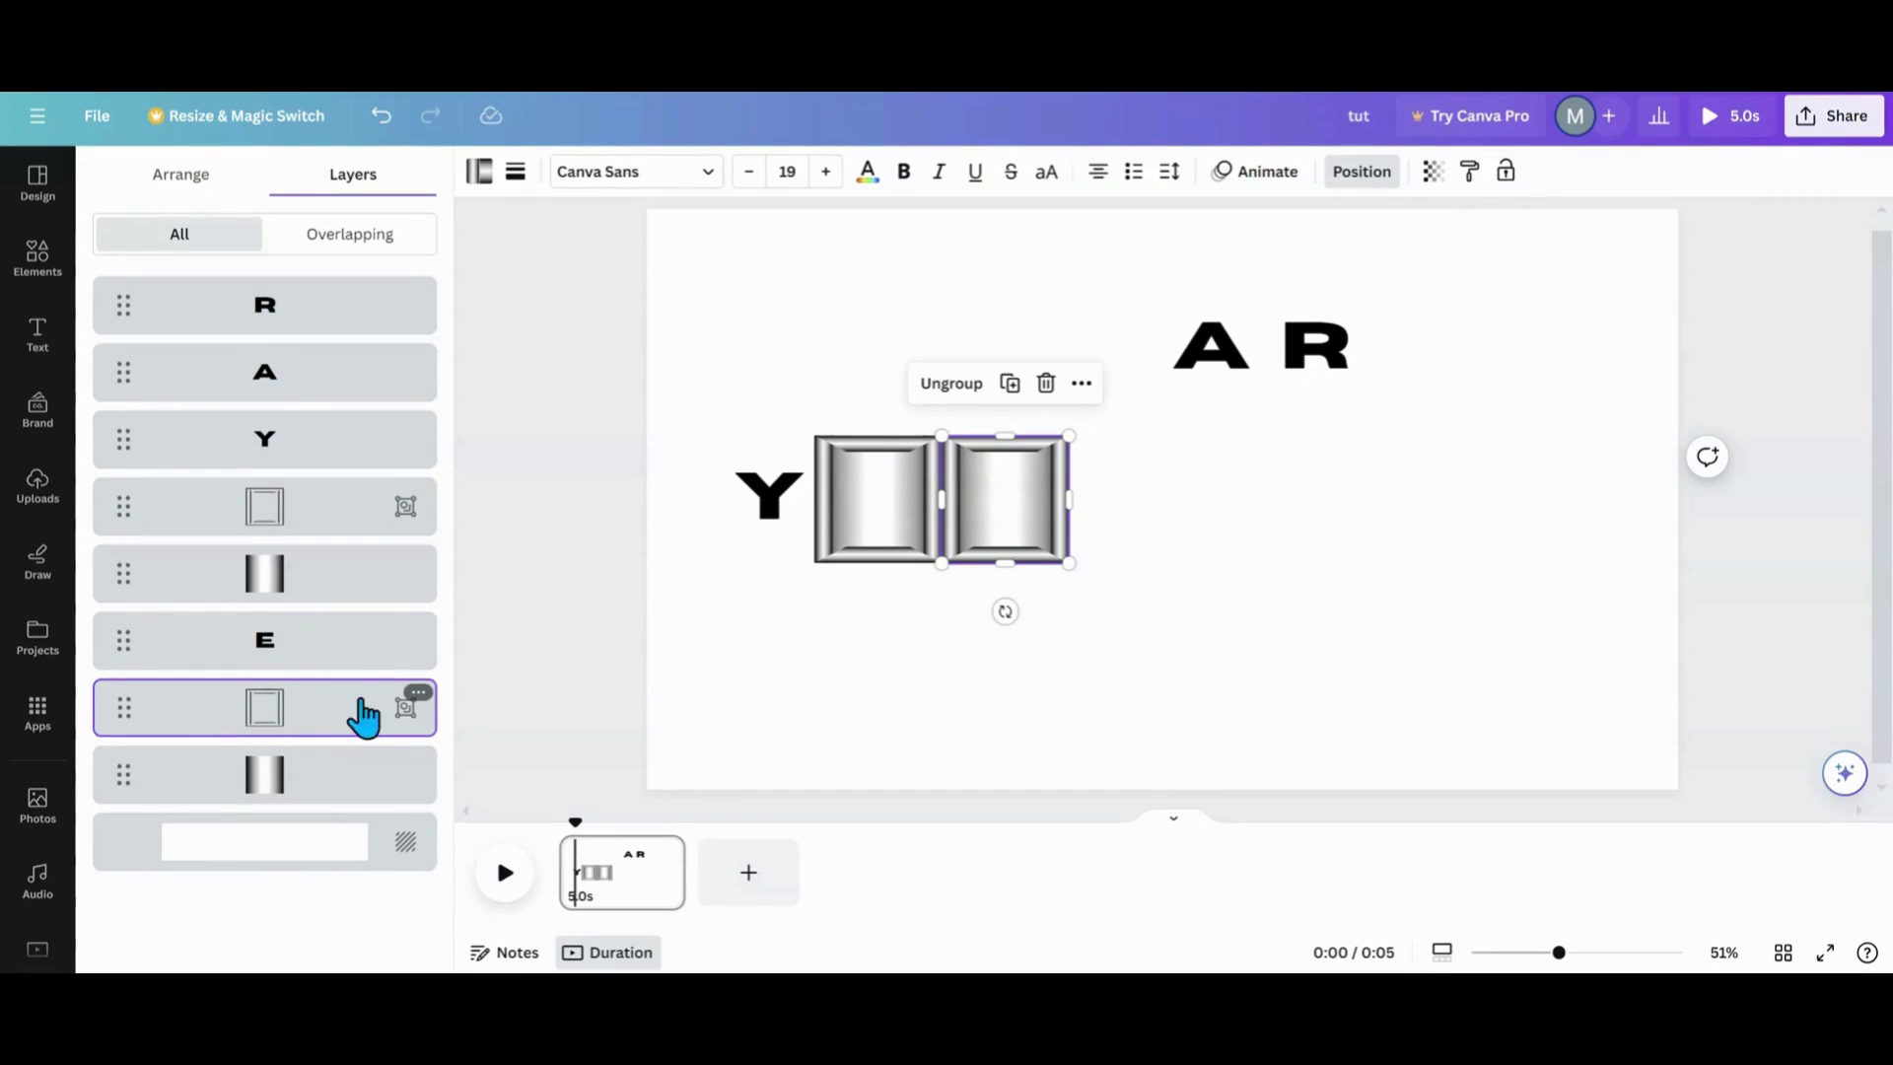
{"action": "left_click_drag", "start_coordinate": [321, 730], "coordinate": [321, 641]}
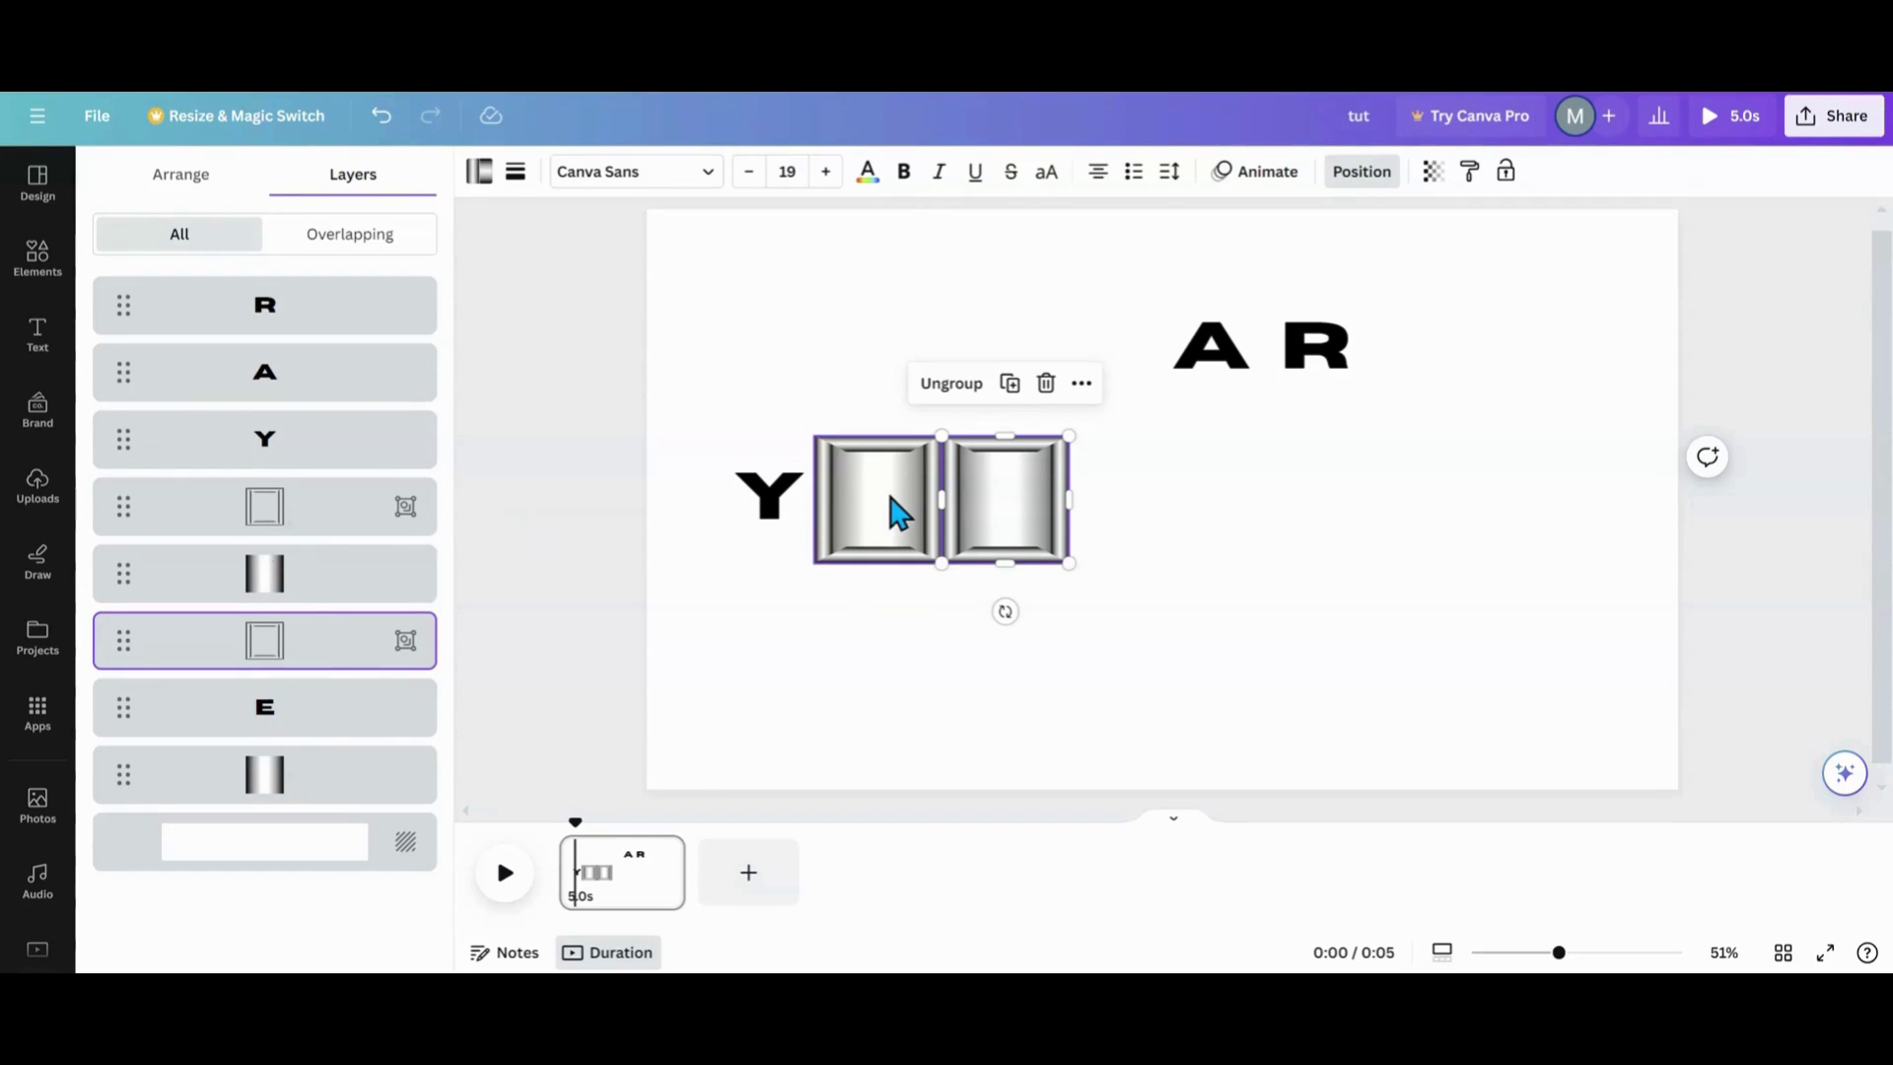
Move the Y layer between the first square's frame and gradient, and shift the Y against the square's left edge.
{"action": "left_click_drag", "start_coordinate": [322, 458], "coordinate": [316, 545]}
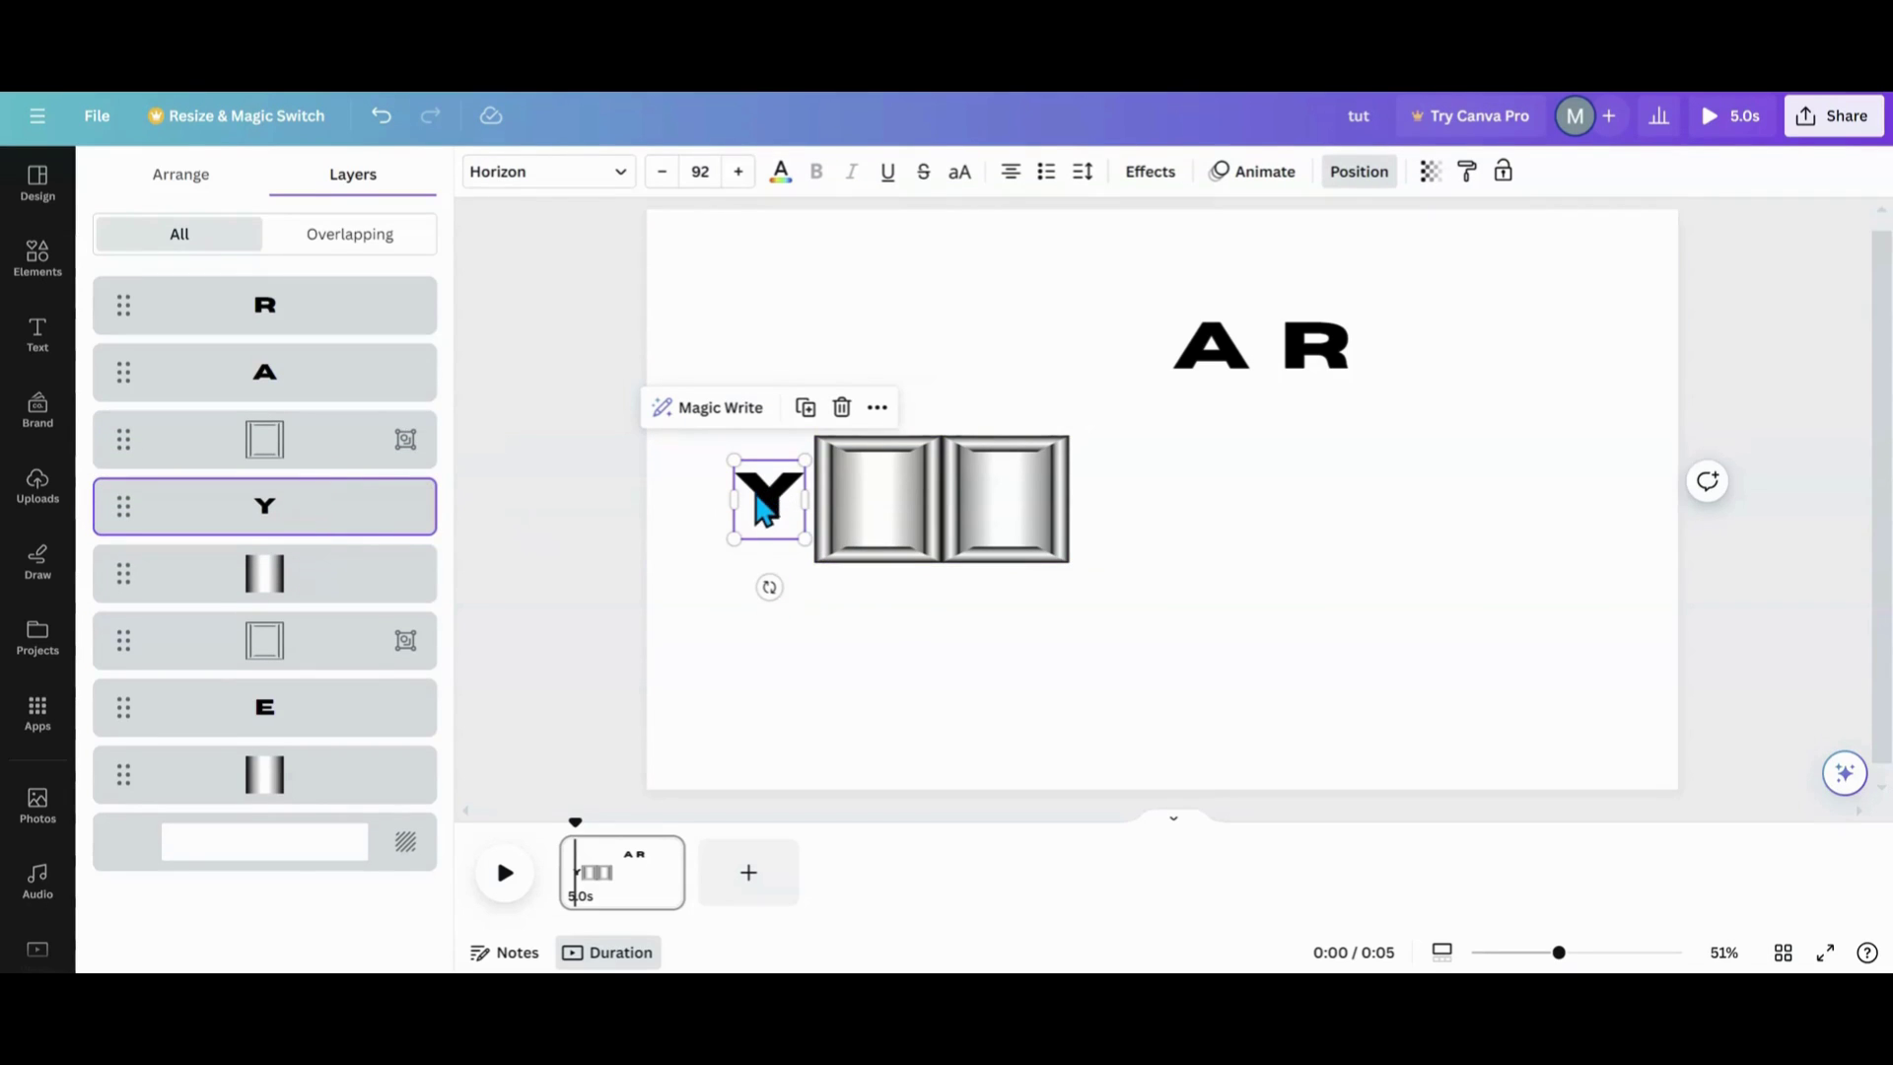
{"action": "mouse_move", "coordinate": [765, 510]}
{"action": "left_mouse_down"}
{"action": "mouse_move", "coordinate": [826, 490]}
{"action": "mouse_move", "coordinate": [764, 490]}
{"action": "left_mouse_up"}
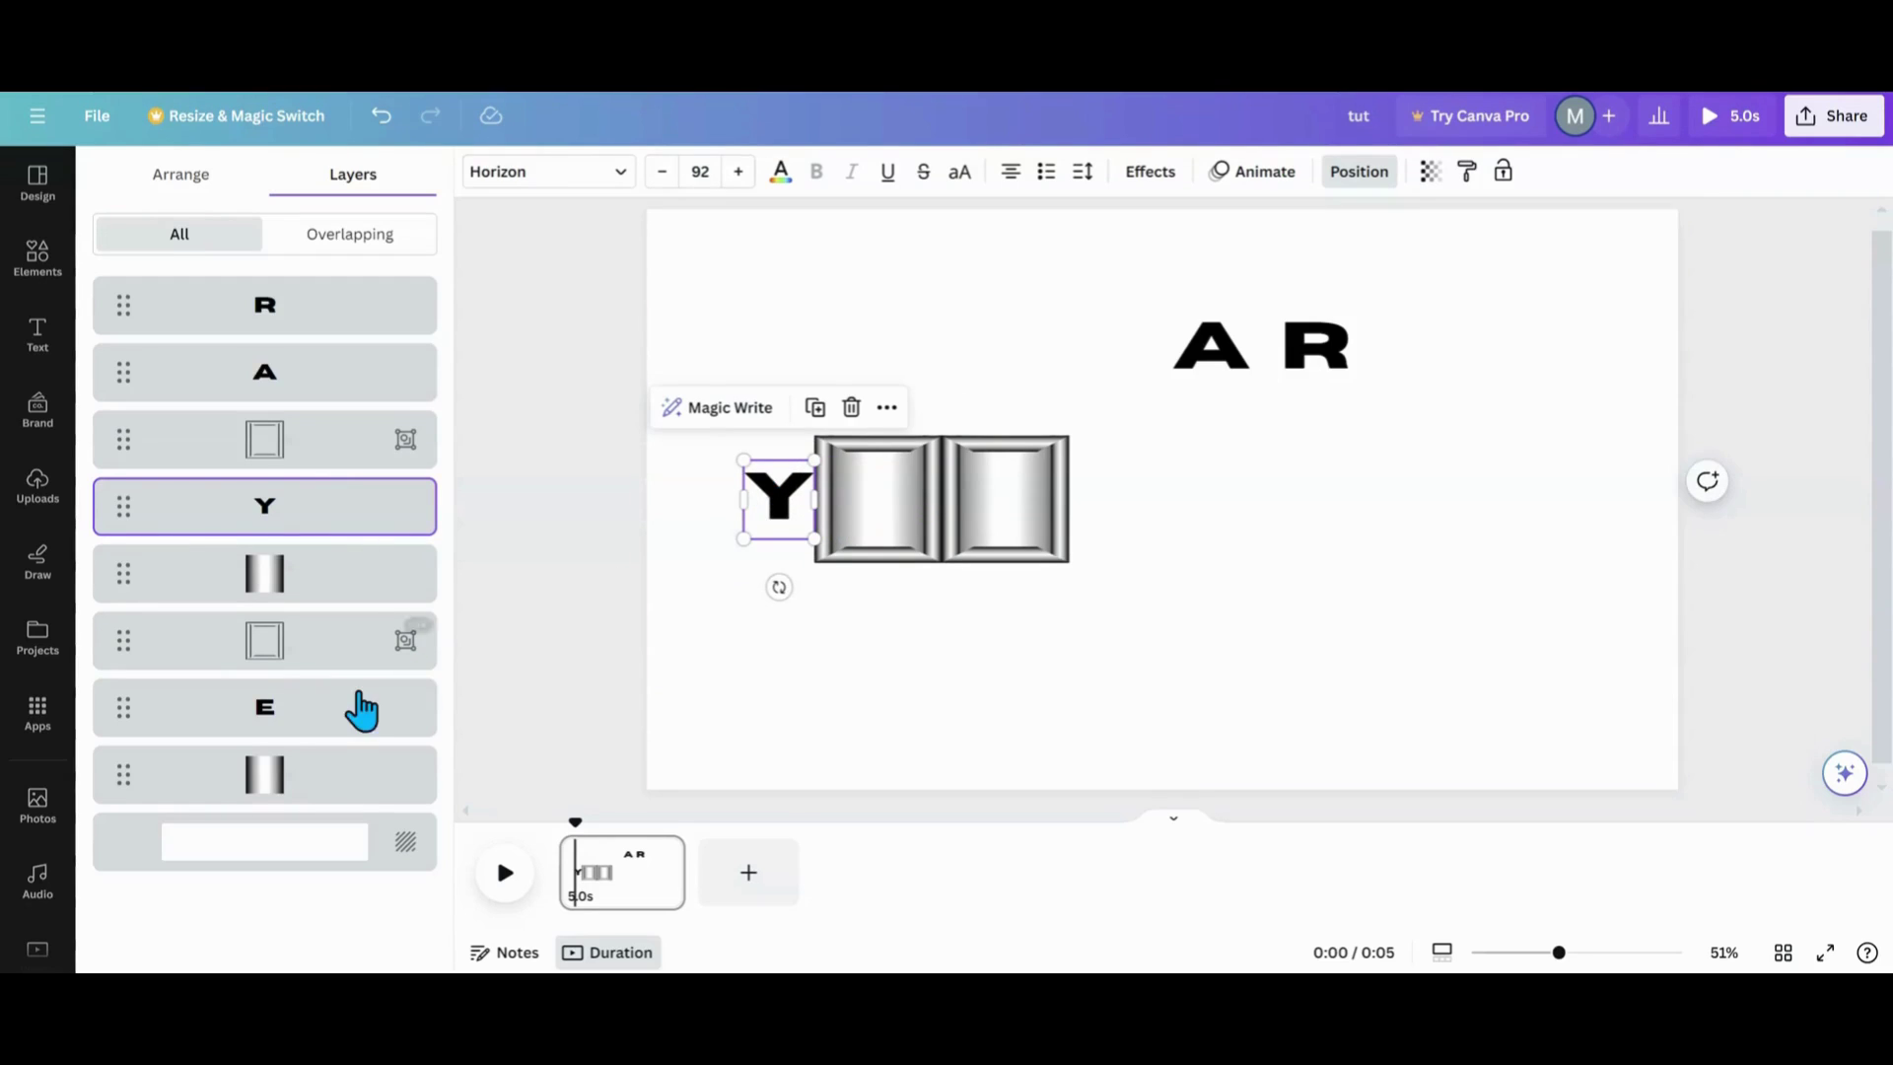
{"action": "left_click", "coordinate": [332, 721]}
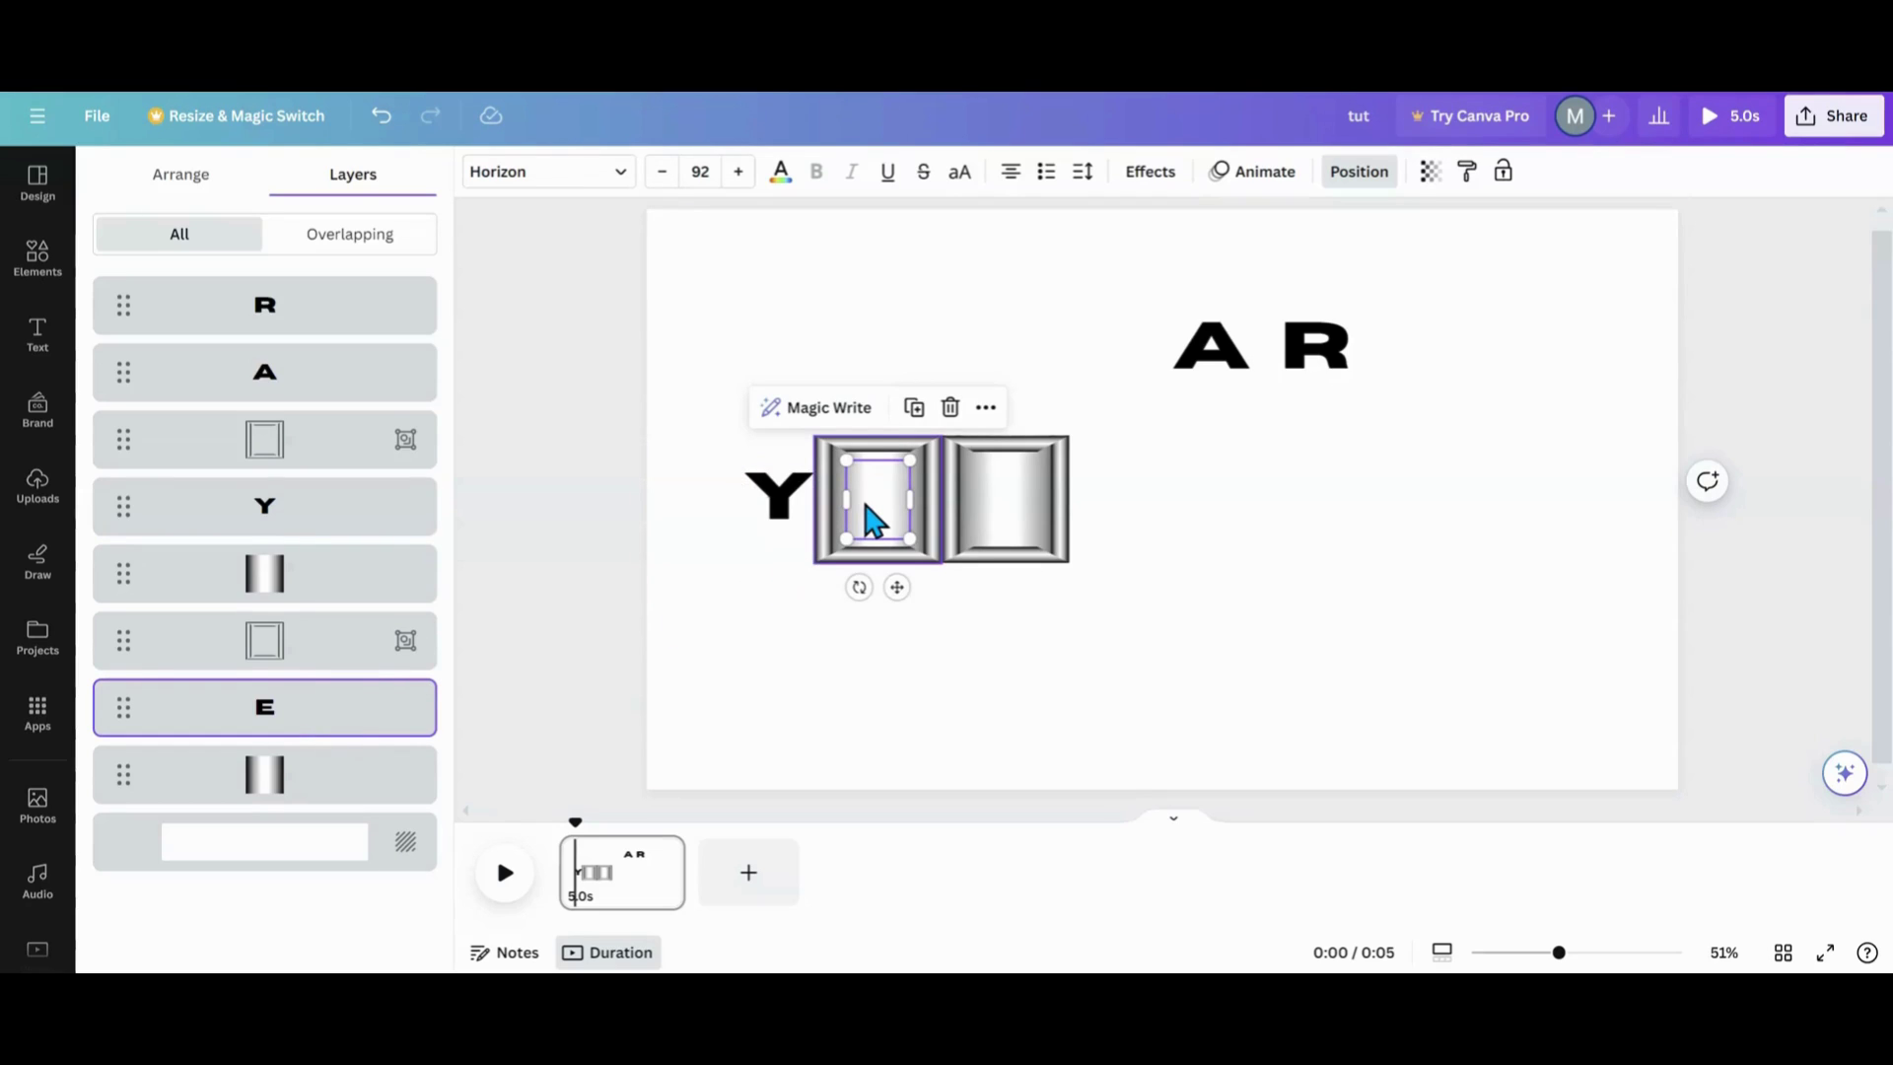
{"action": "mouse_move", "coordinate": [880, 514]}
{"action": "left_mouse_down"}
{"action": "mouse_move", "coordinate": [994, 496]}
{"action": "mouse_move", "coordinate": [877, 500]}
{"action": "left_mouse_up"}
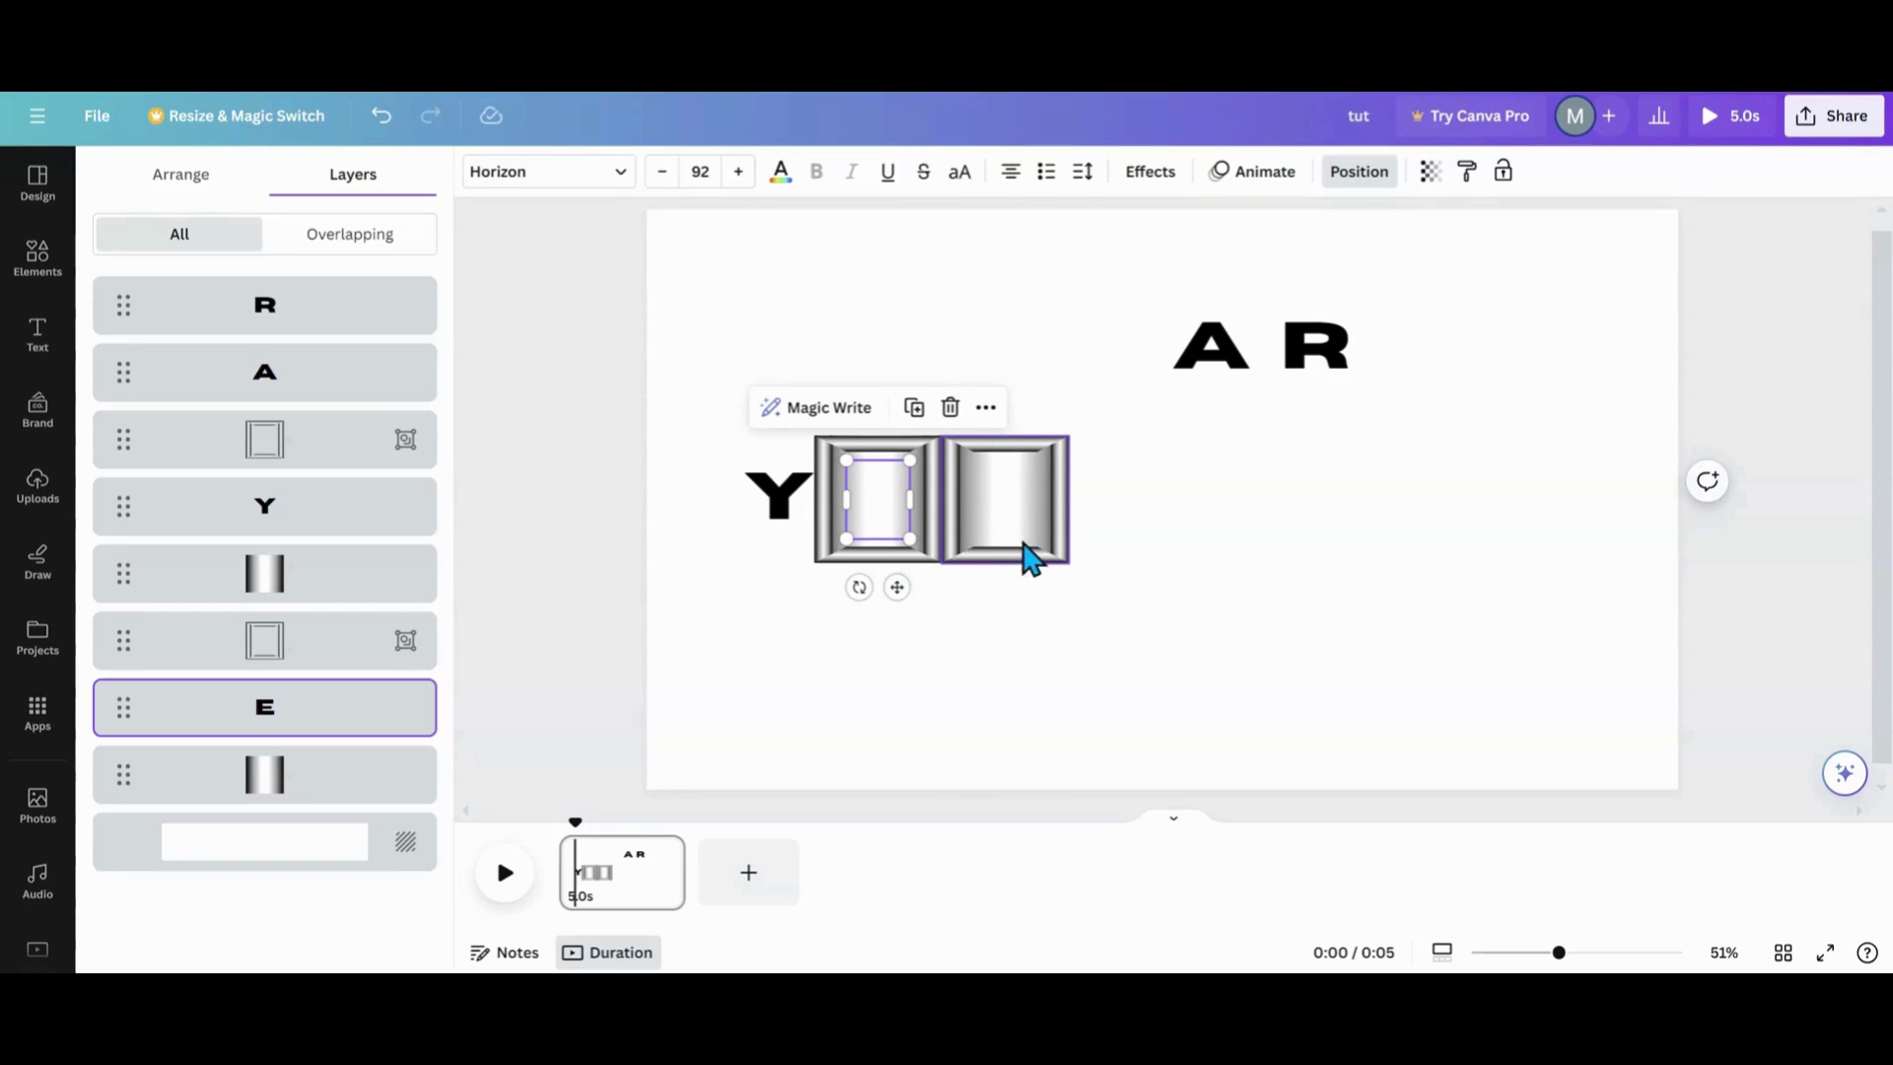
{"action": "left_click", "coordinate": [1108, 599]}
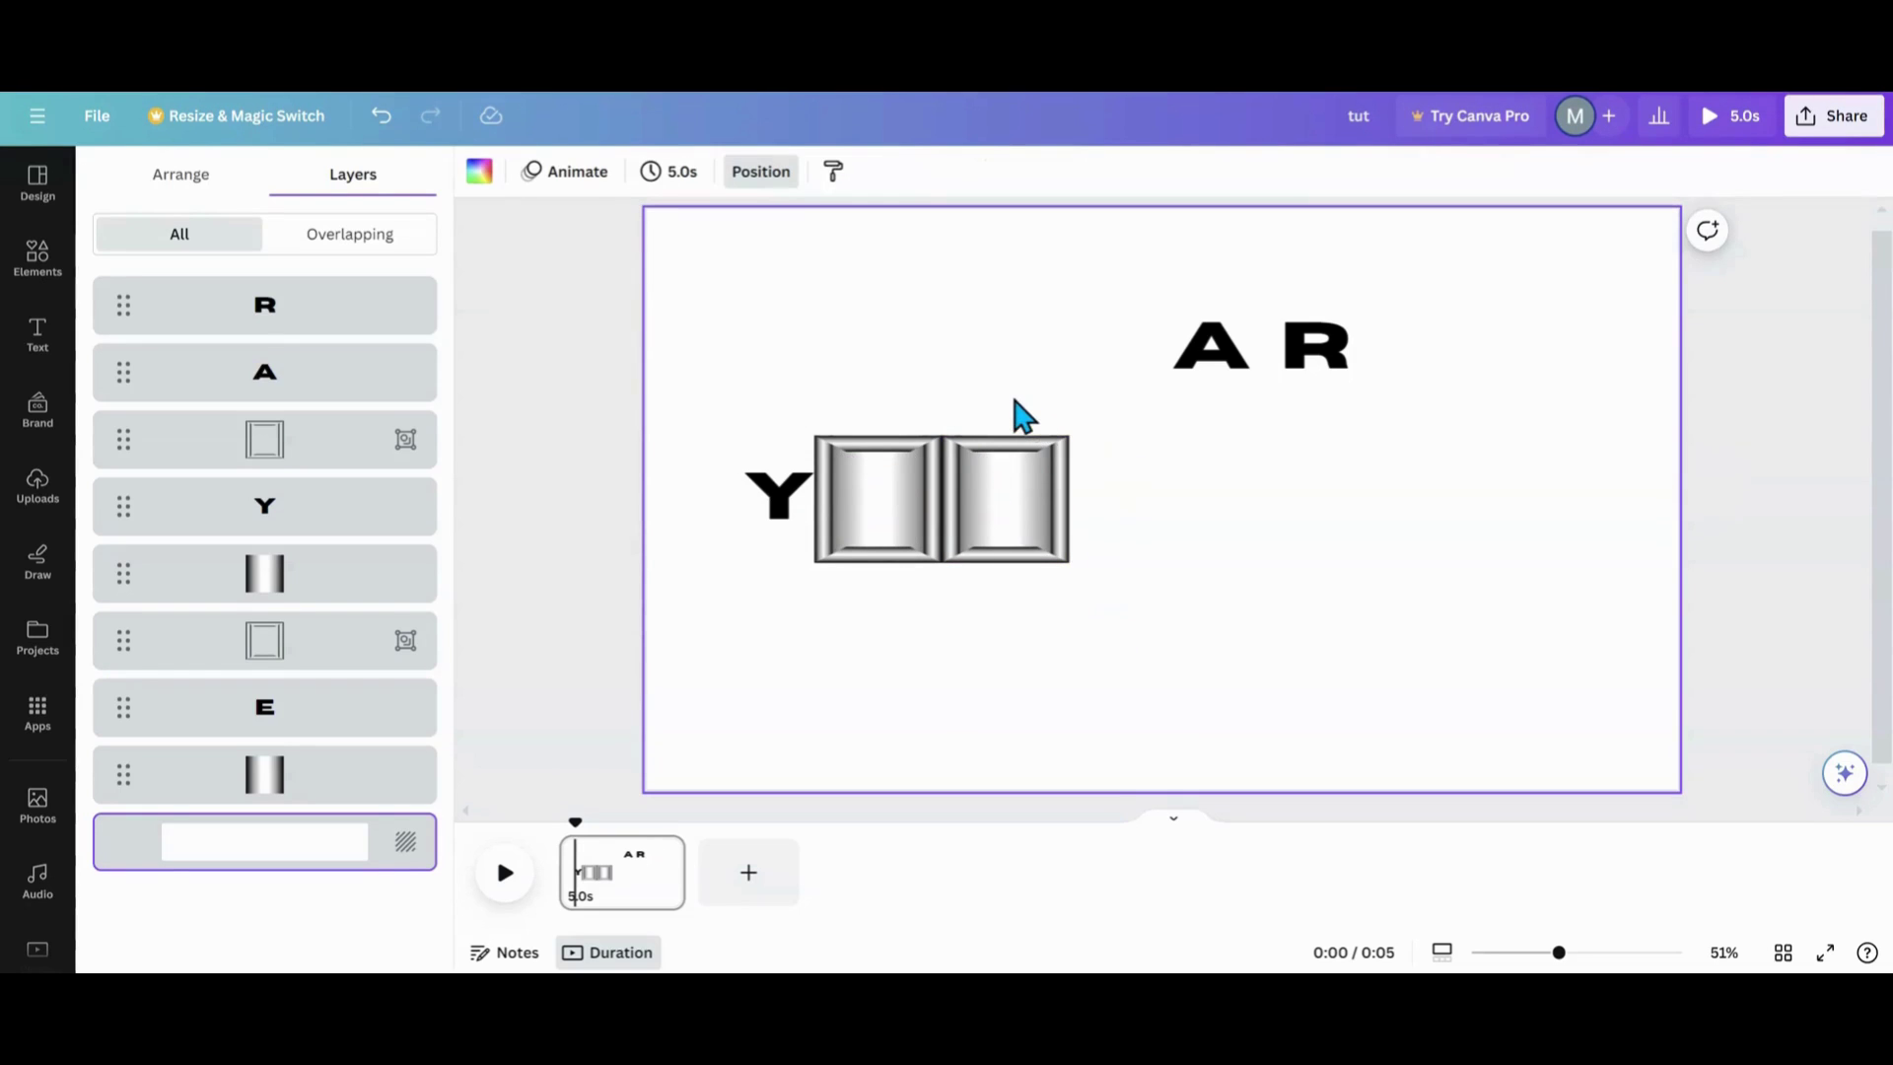
Duplicate the second metallic square and place the copy flush against its right edge as a third square.
{"action": "left_click", "coordinate": [1031, 513]}
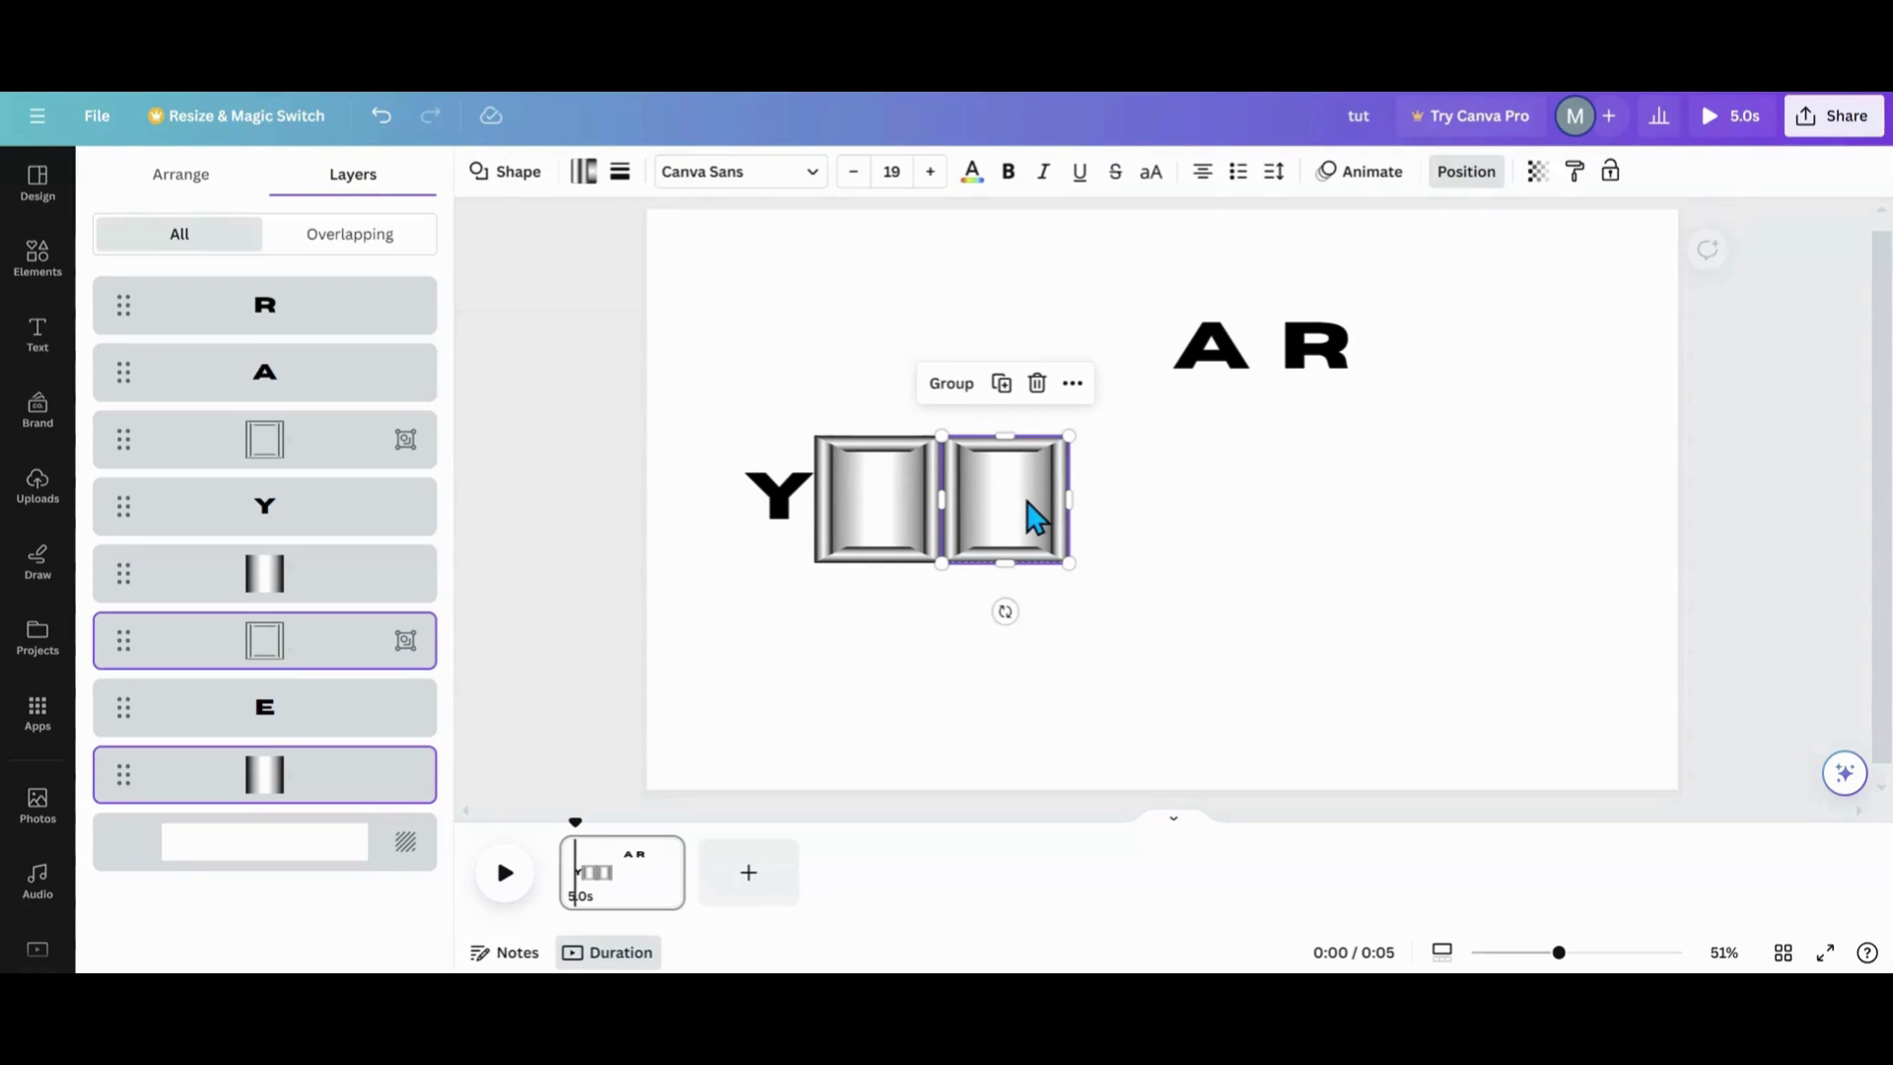
{"action": "left_click", "coordinate": [1001, 385]}
{"action": "left_click_drag", "start_coordinate": [1004, 504], "coordinate": [1108, 474]}
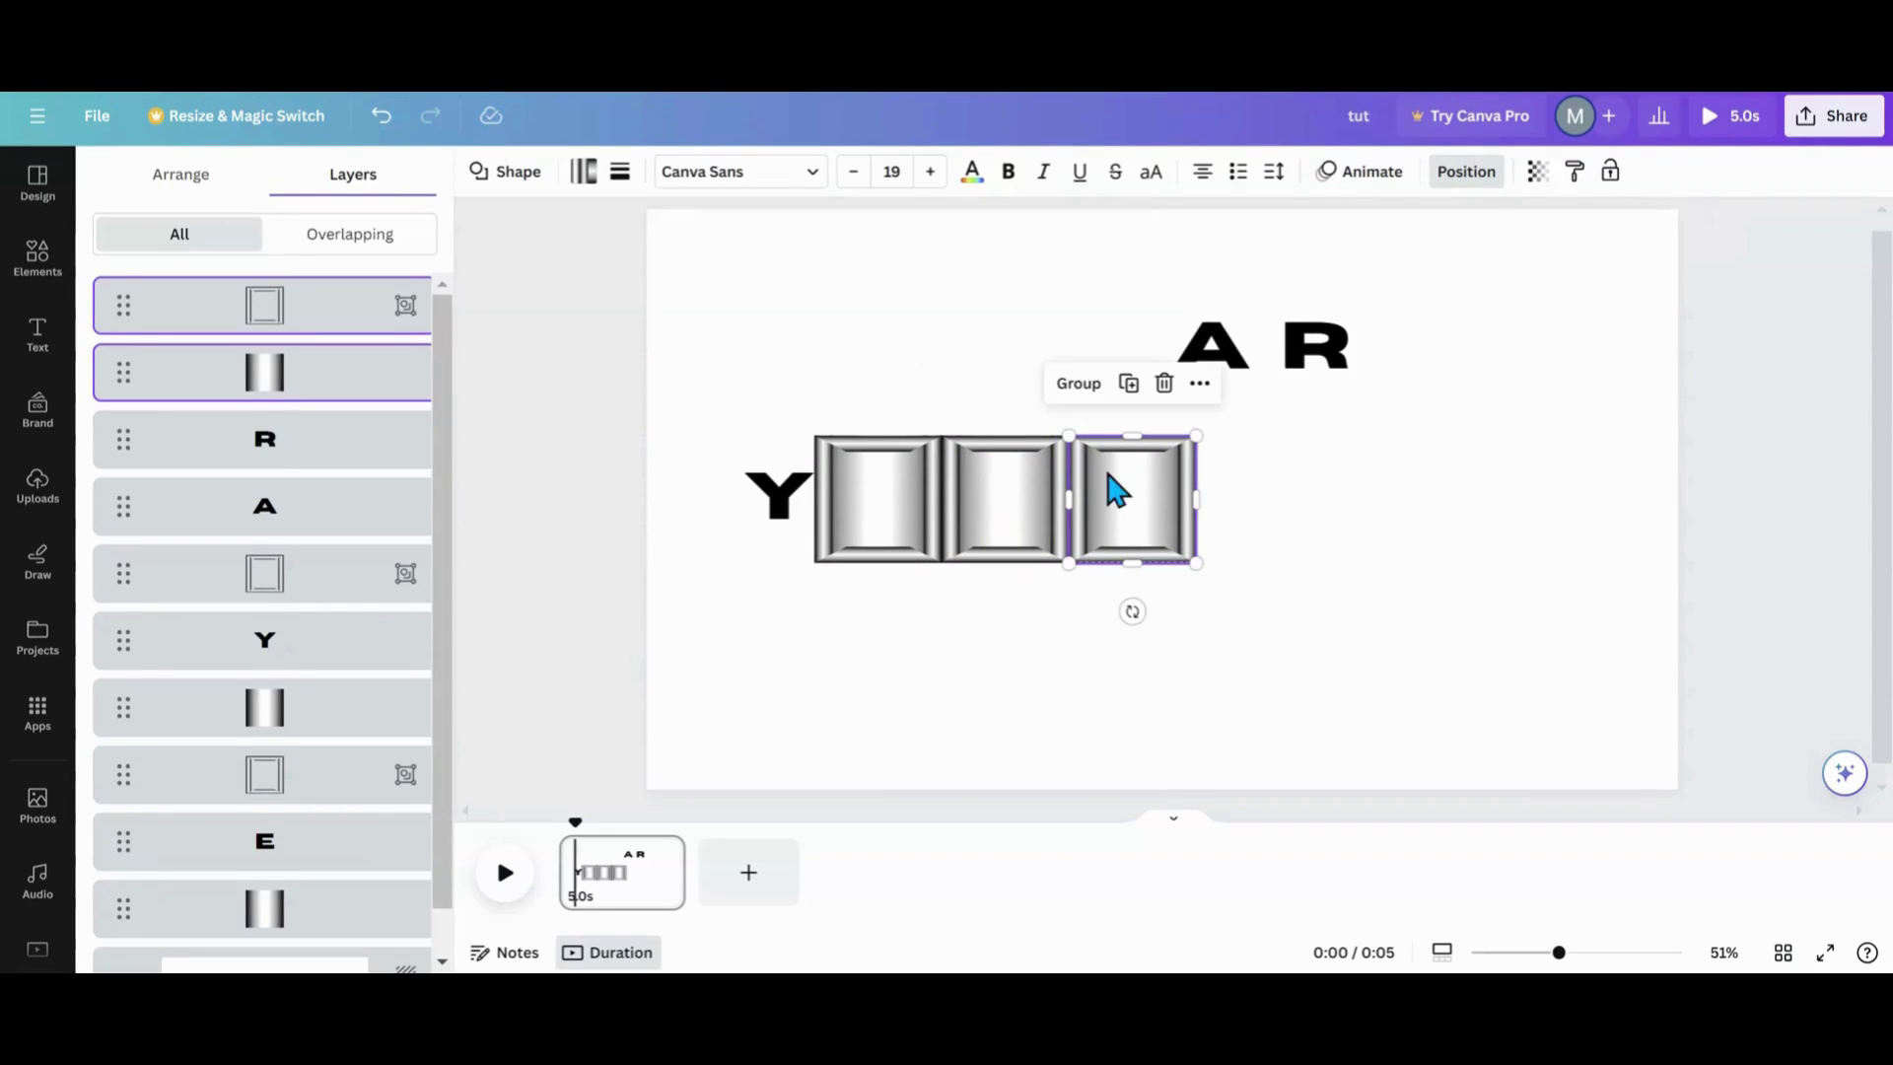
Centre the A on the second metallic square and move its layer to the bottom, just above the background.
{"action": "left_click", "coordinate": [1003, 517]}
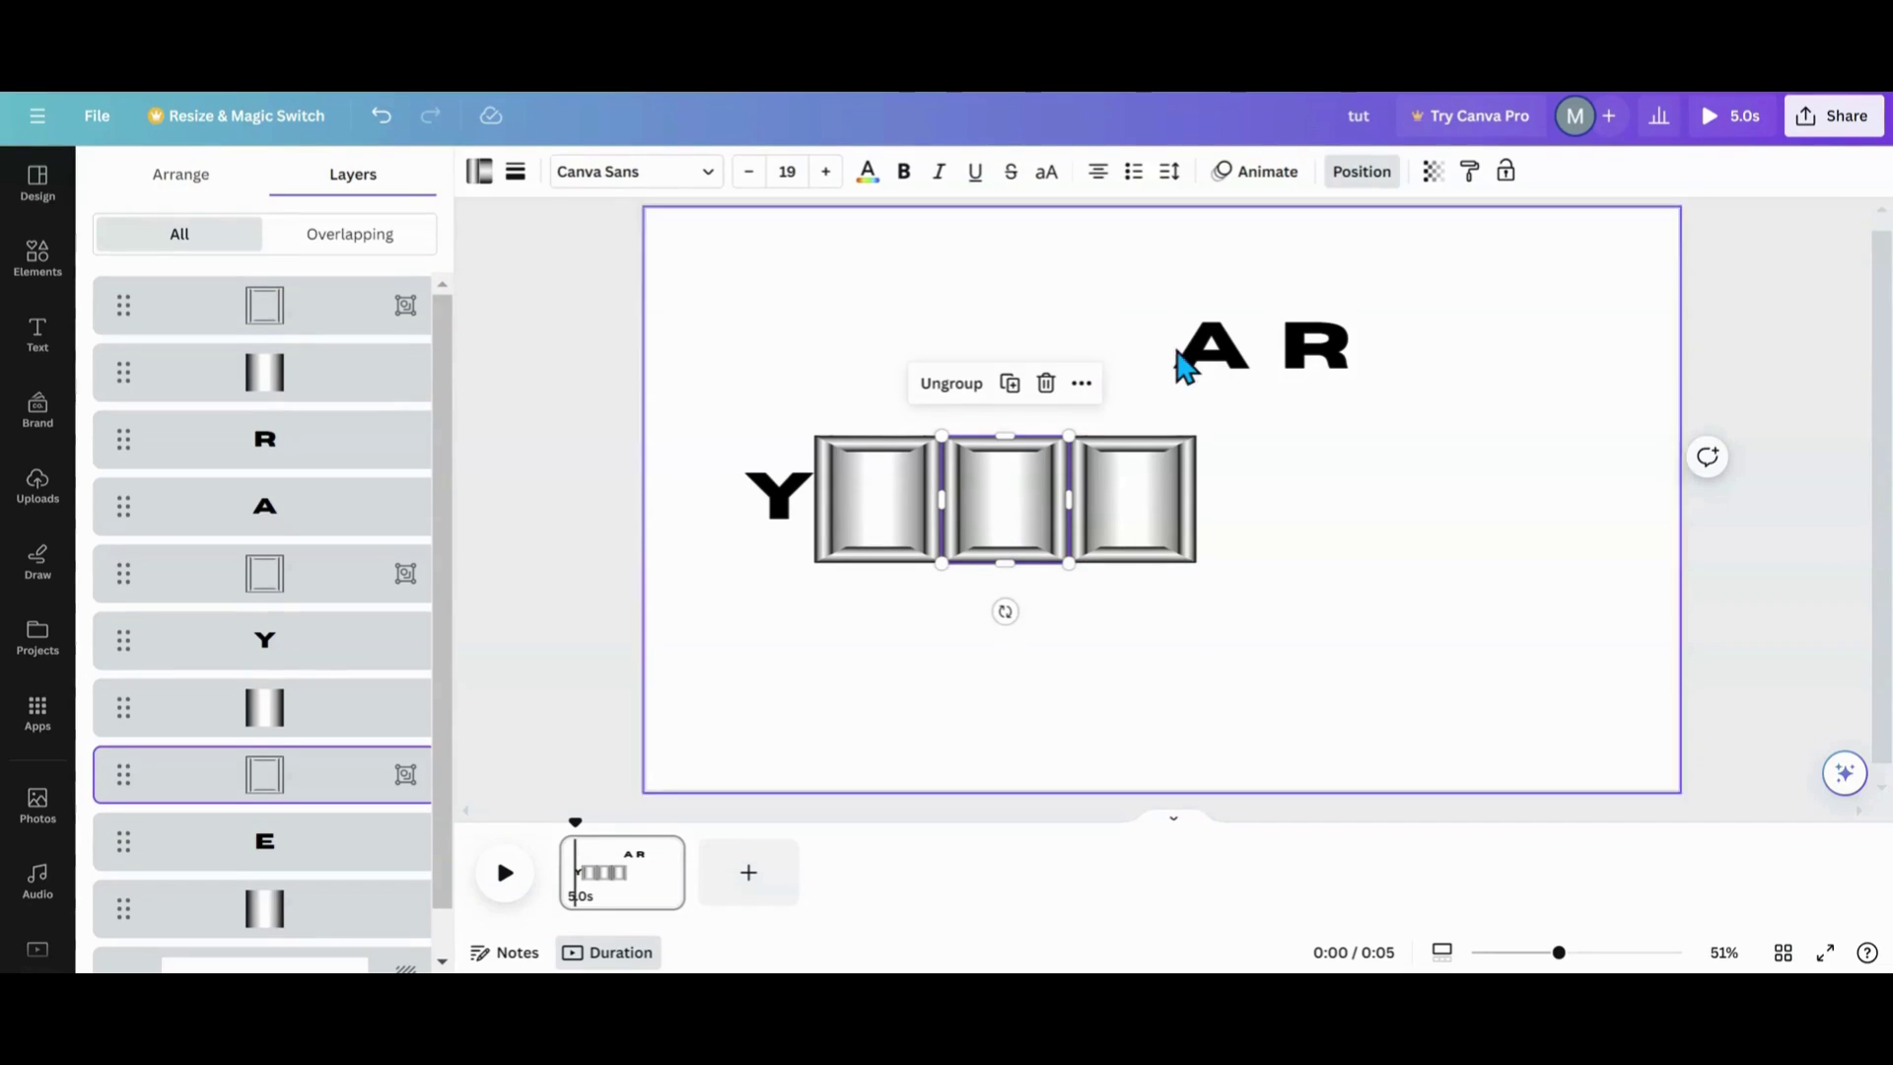
{"action": "left_click", "coordinate": [1204, 362]}
{"action": "left_click_drag", "start_coordinate": [1203, 363], "coordinate": [996, 488]}
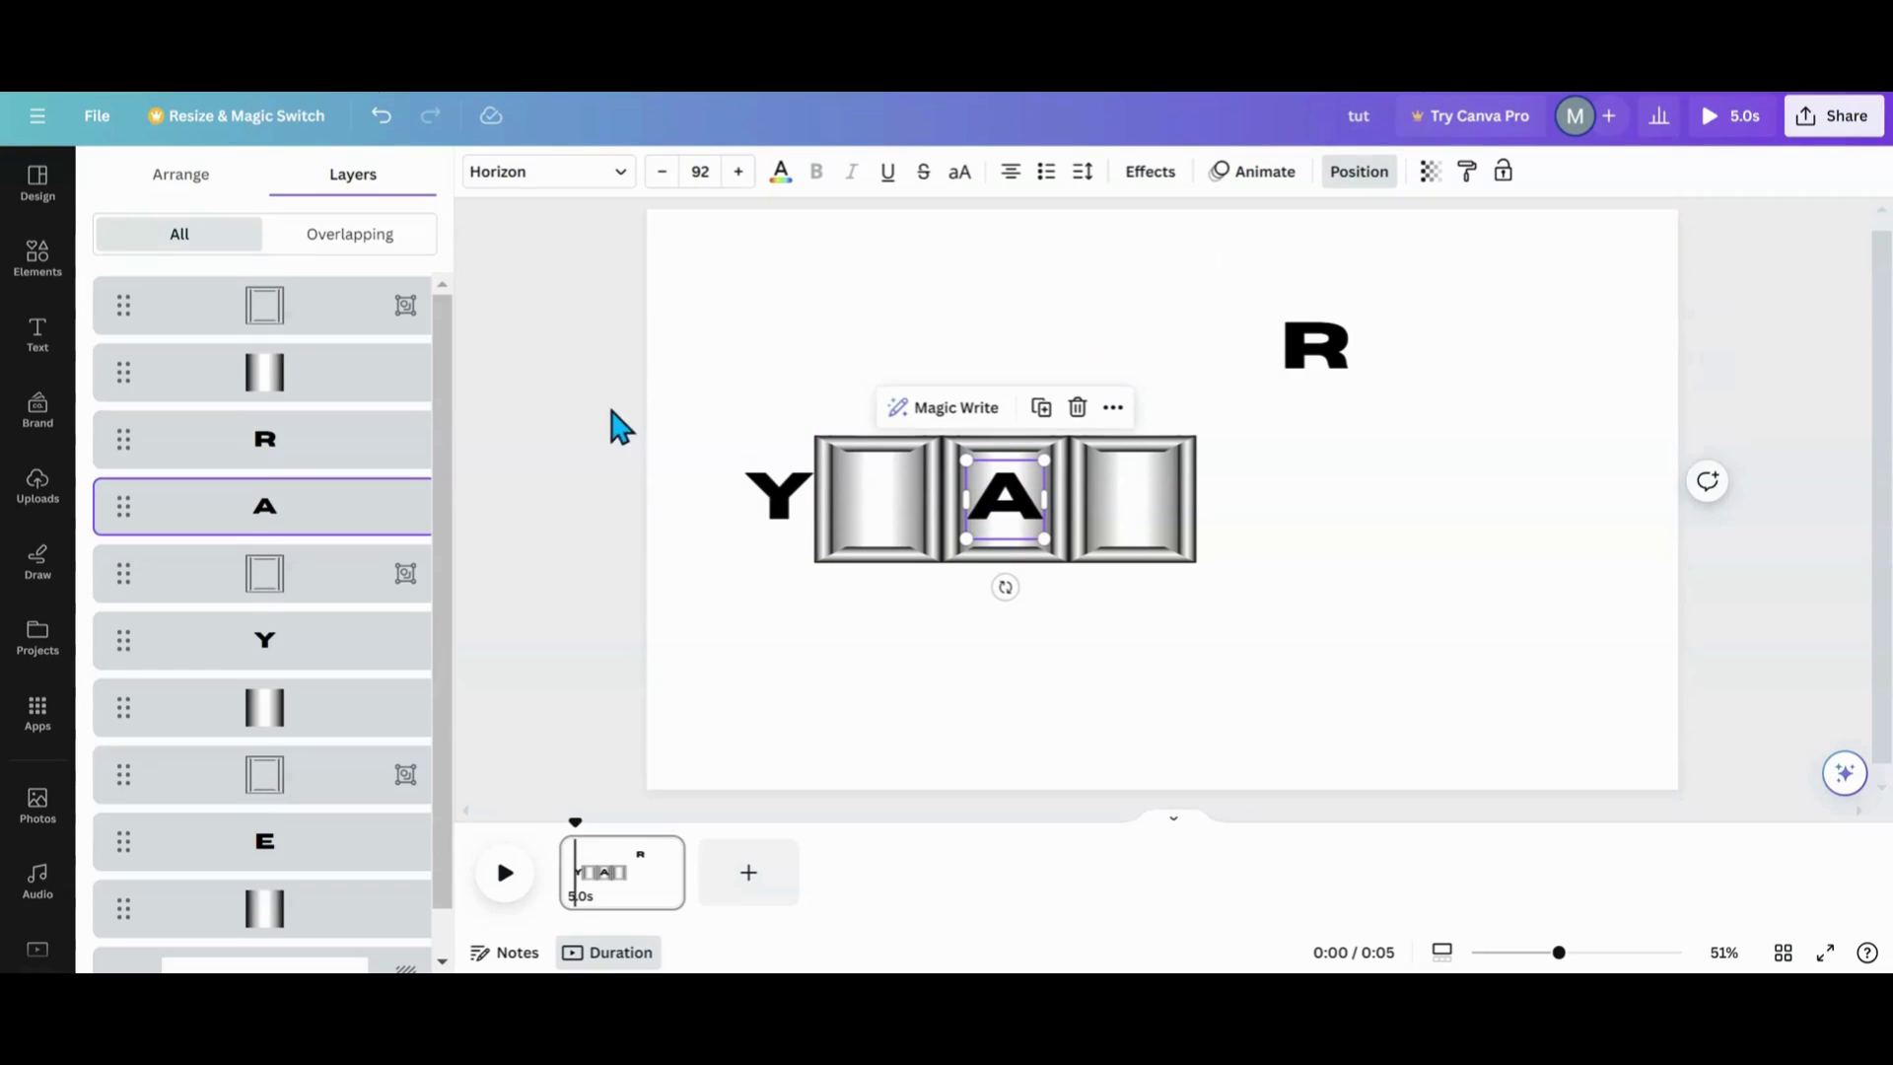
{"action": "left_click_drag", "start_coordinate": [349, 515], "coordinate": [341, 897]}
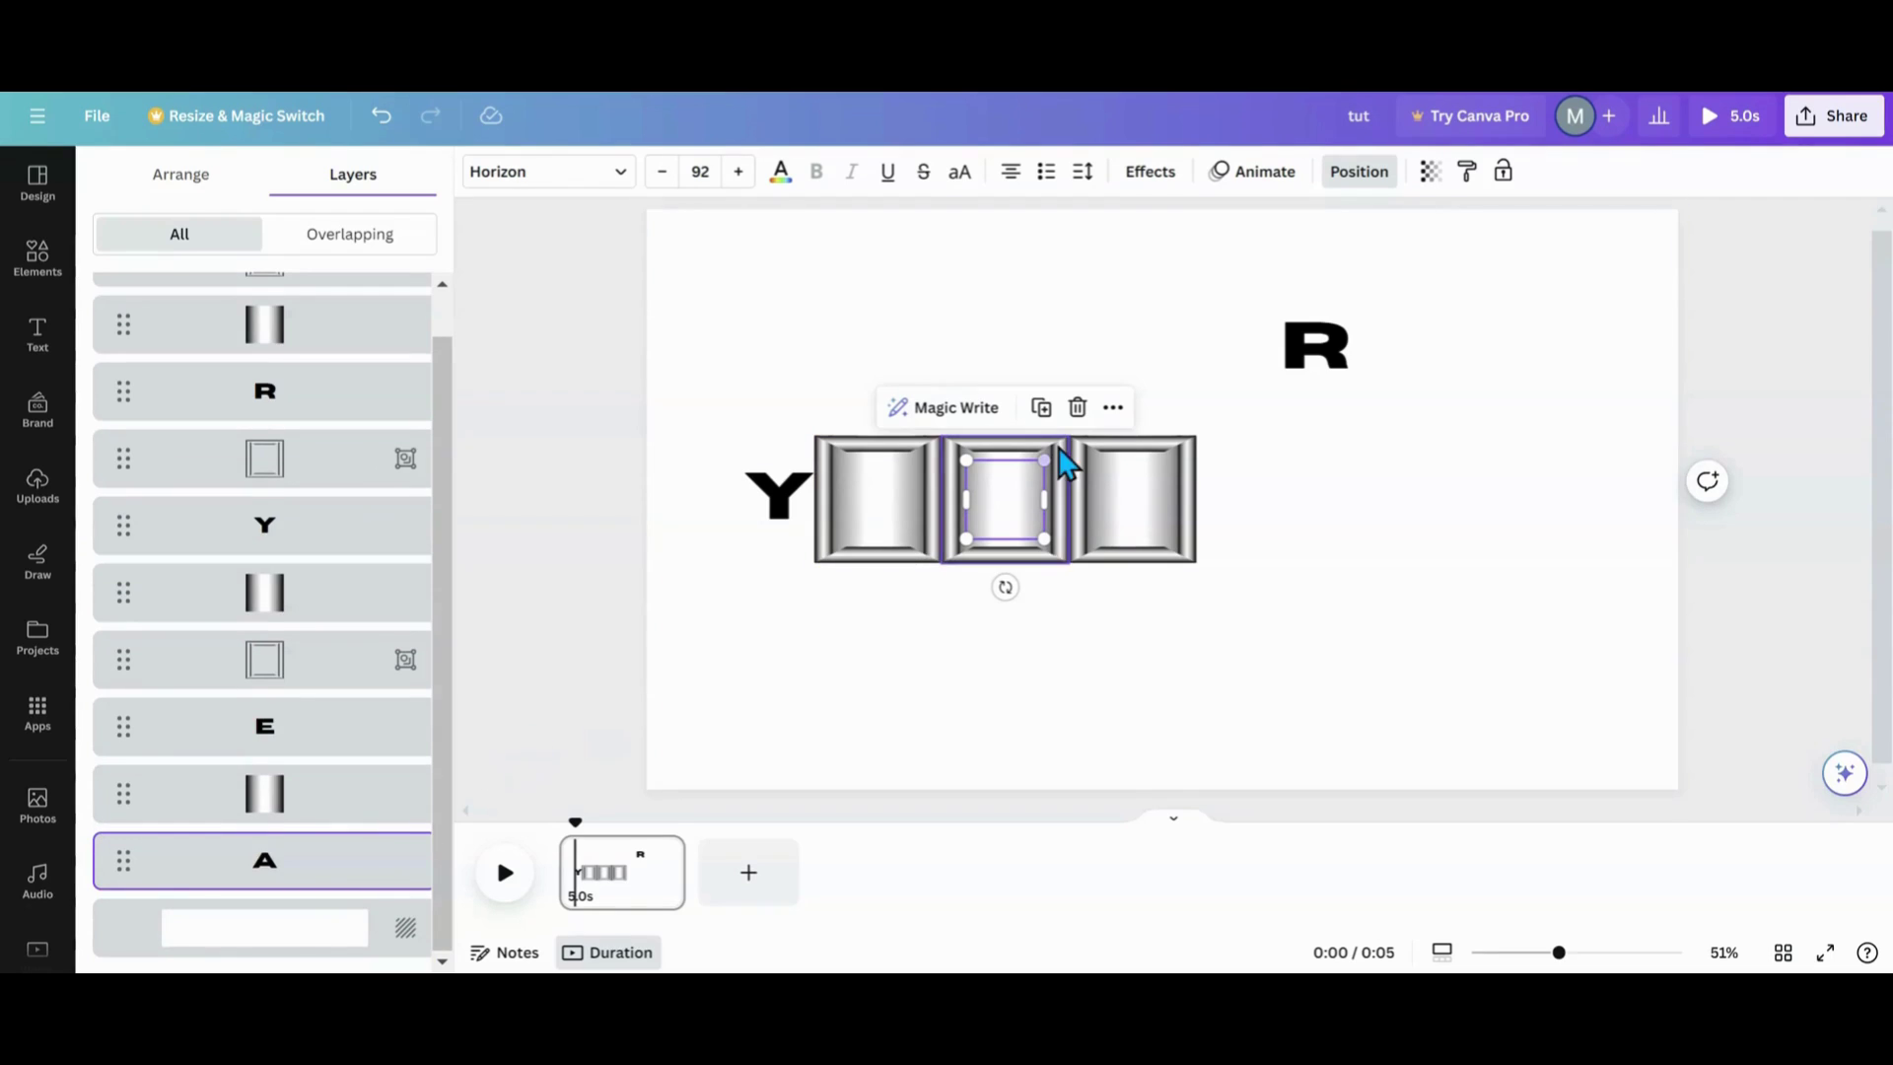
Reorder the third square's layers so its gradient lies below the A and its frame lies directly above the A.
{"action": "left_click", "coordinate": [1146, 398]}
{"action": "left_click", "coordinate": [1147, 502]}
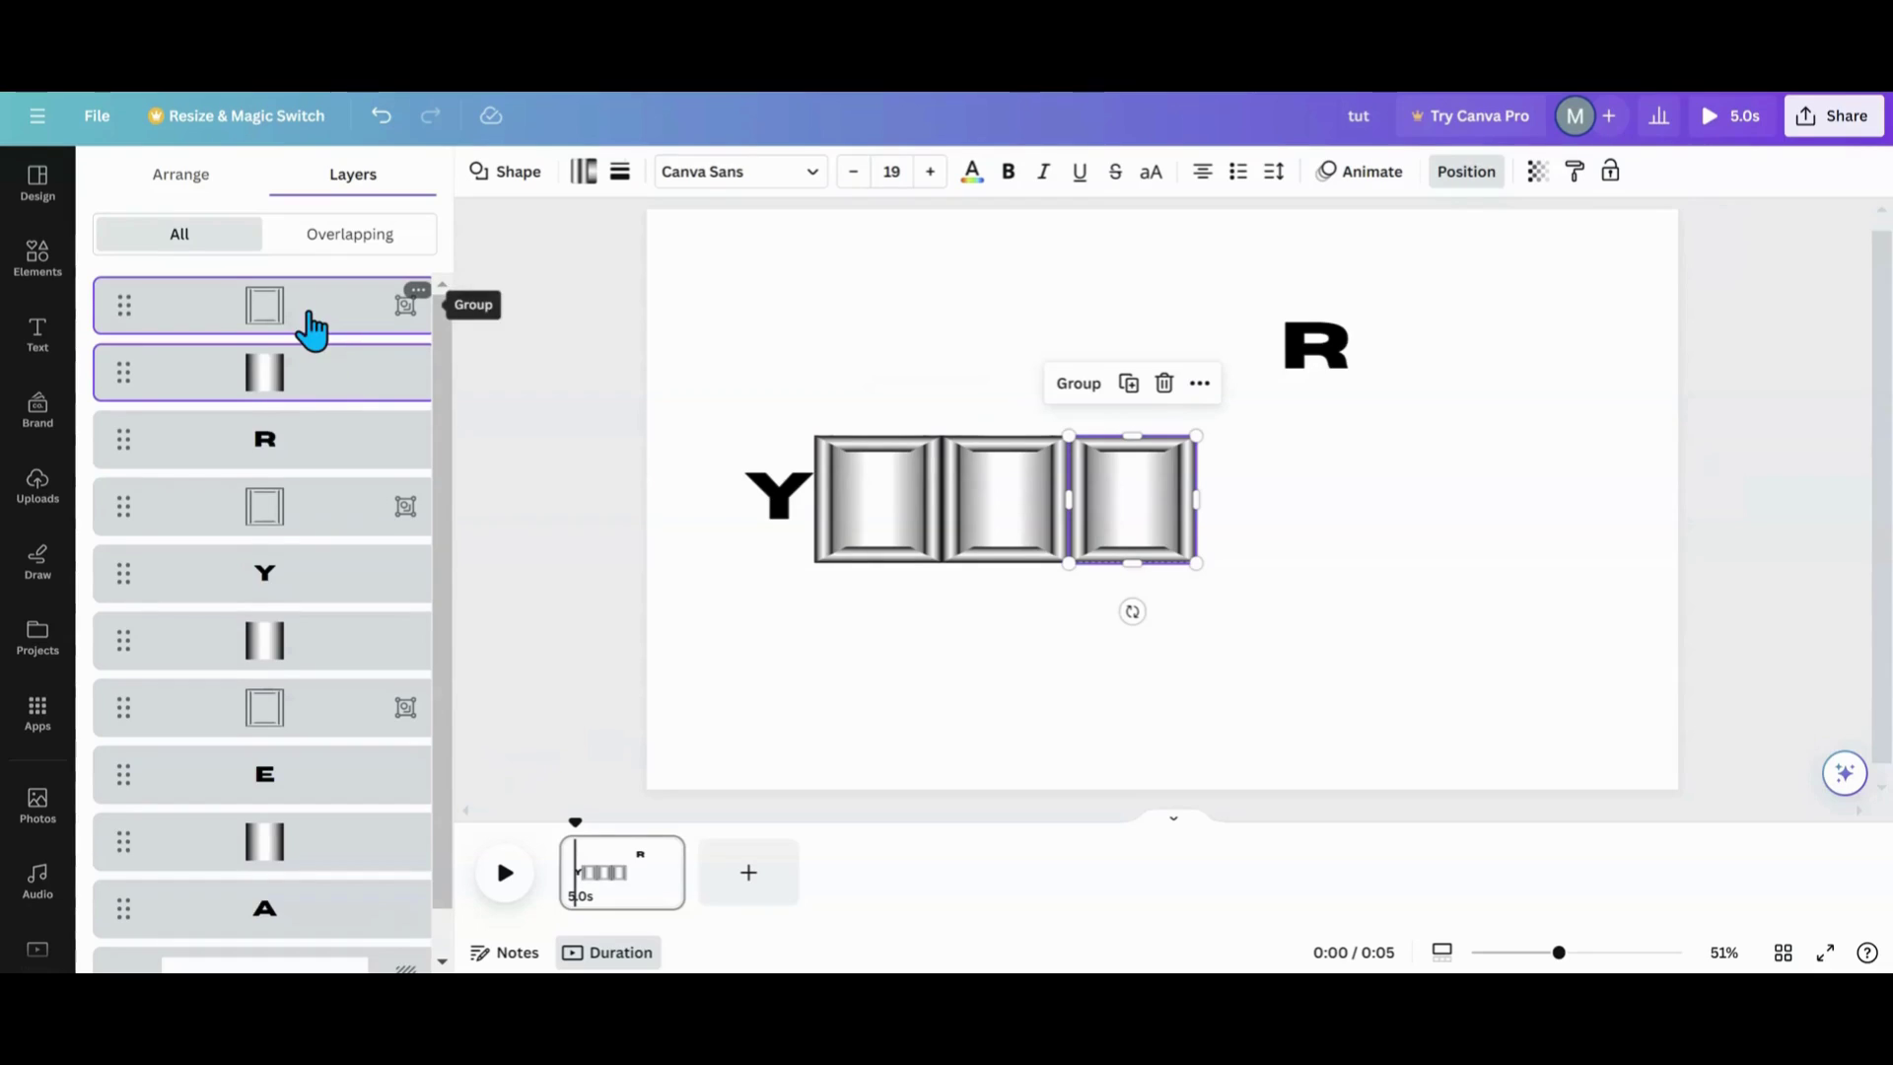
{"action": "left_click_drag", "start_coordinate": [311, 330], "coordinate": [306, 902]}
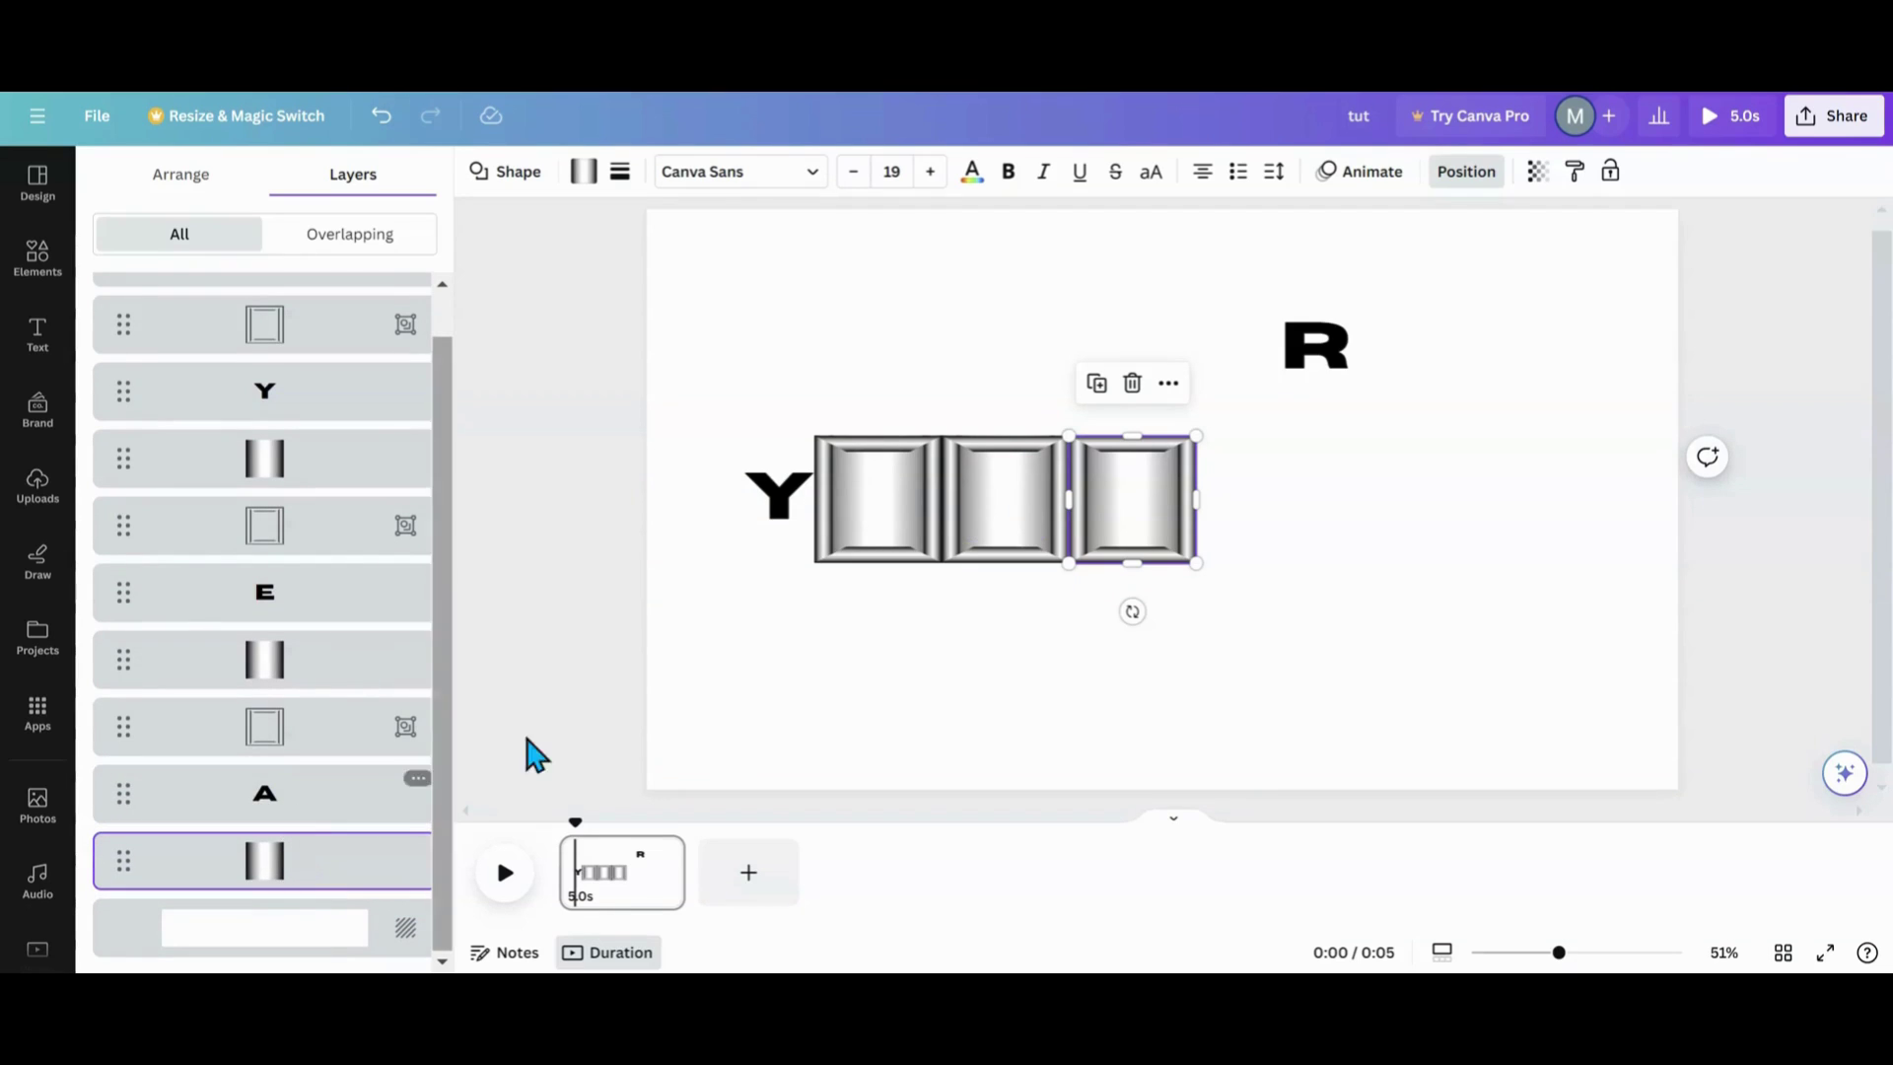
Undo the copy made of the gradient alone, and duplicate the whole third square flush against its right edge as a fourth square.
{"action": "left_click", "coordinate": [1096, 383]}
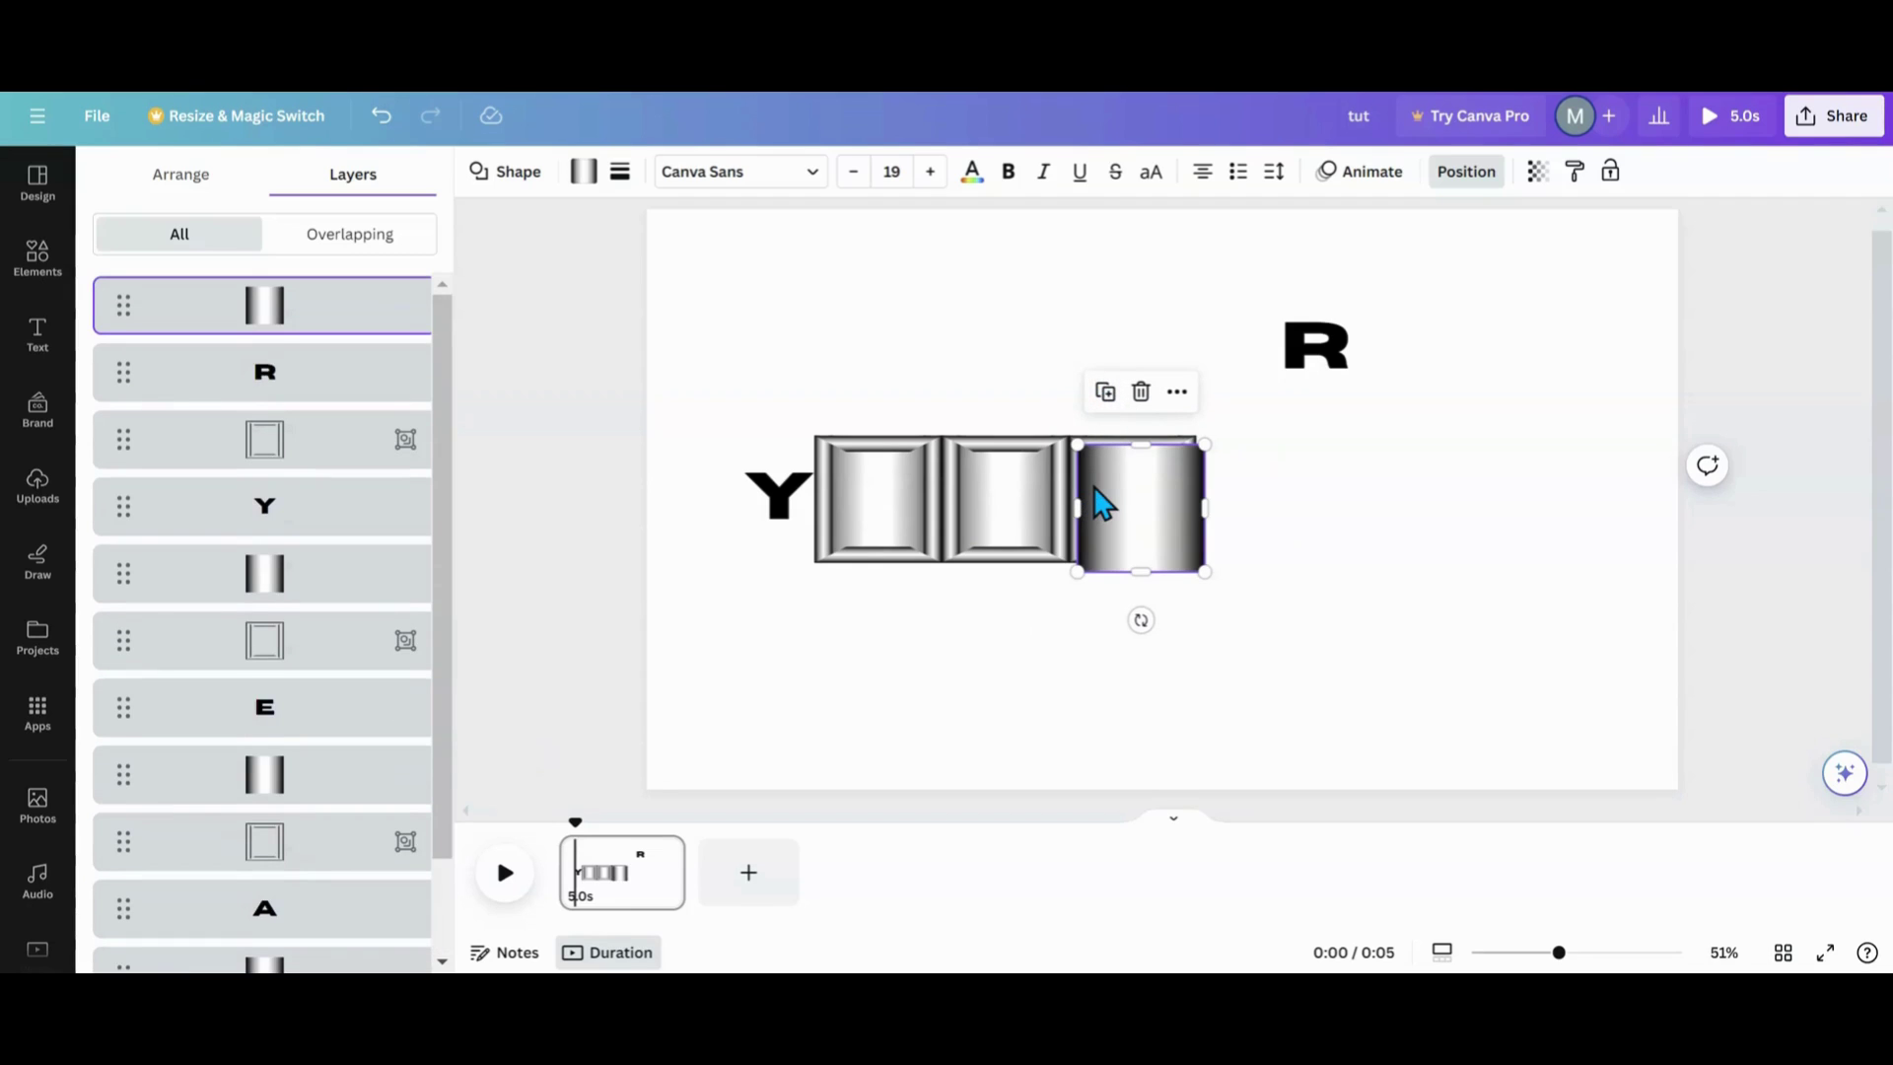
{"action": "left_click", "coordinate": [380, 117]}
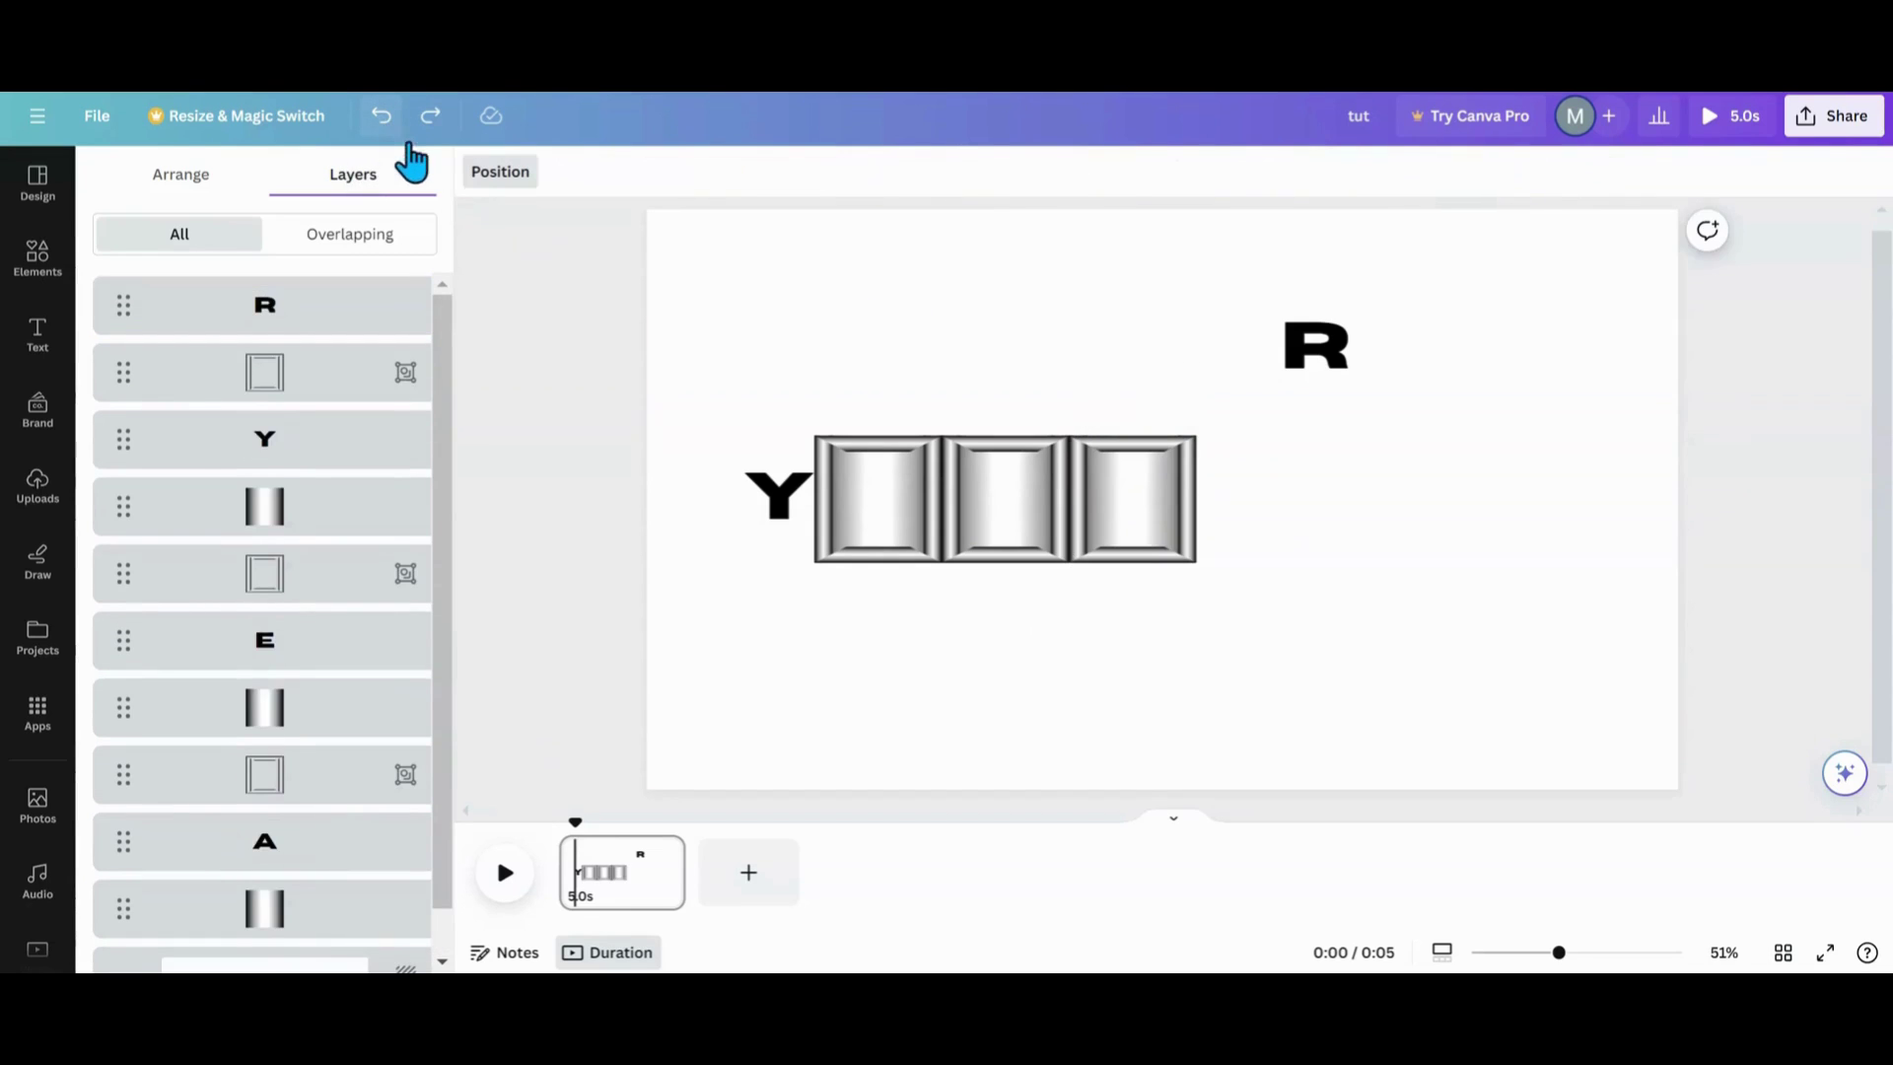
{"action": "left_click", "coordinate": [1124, 488]}
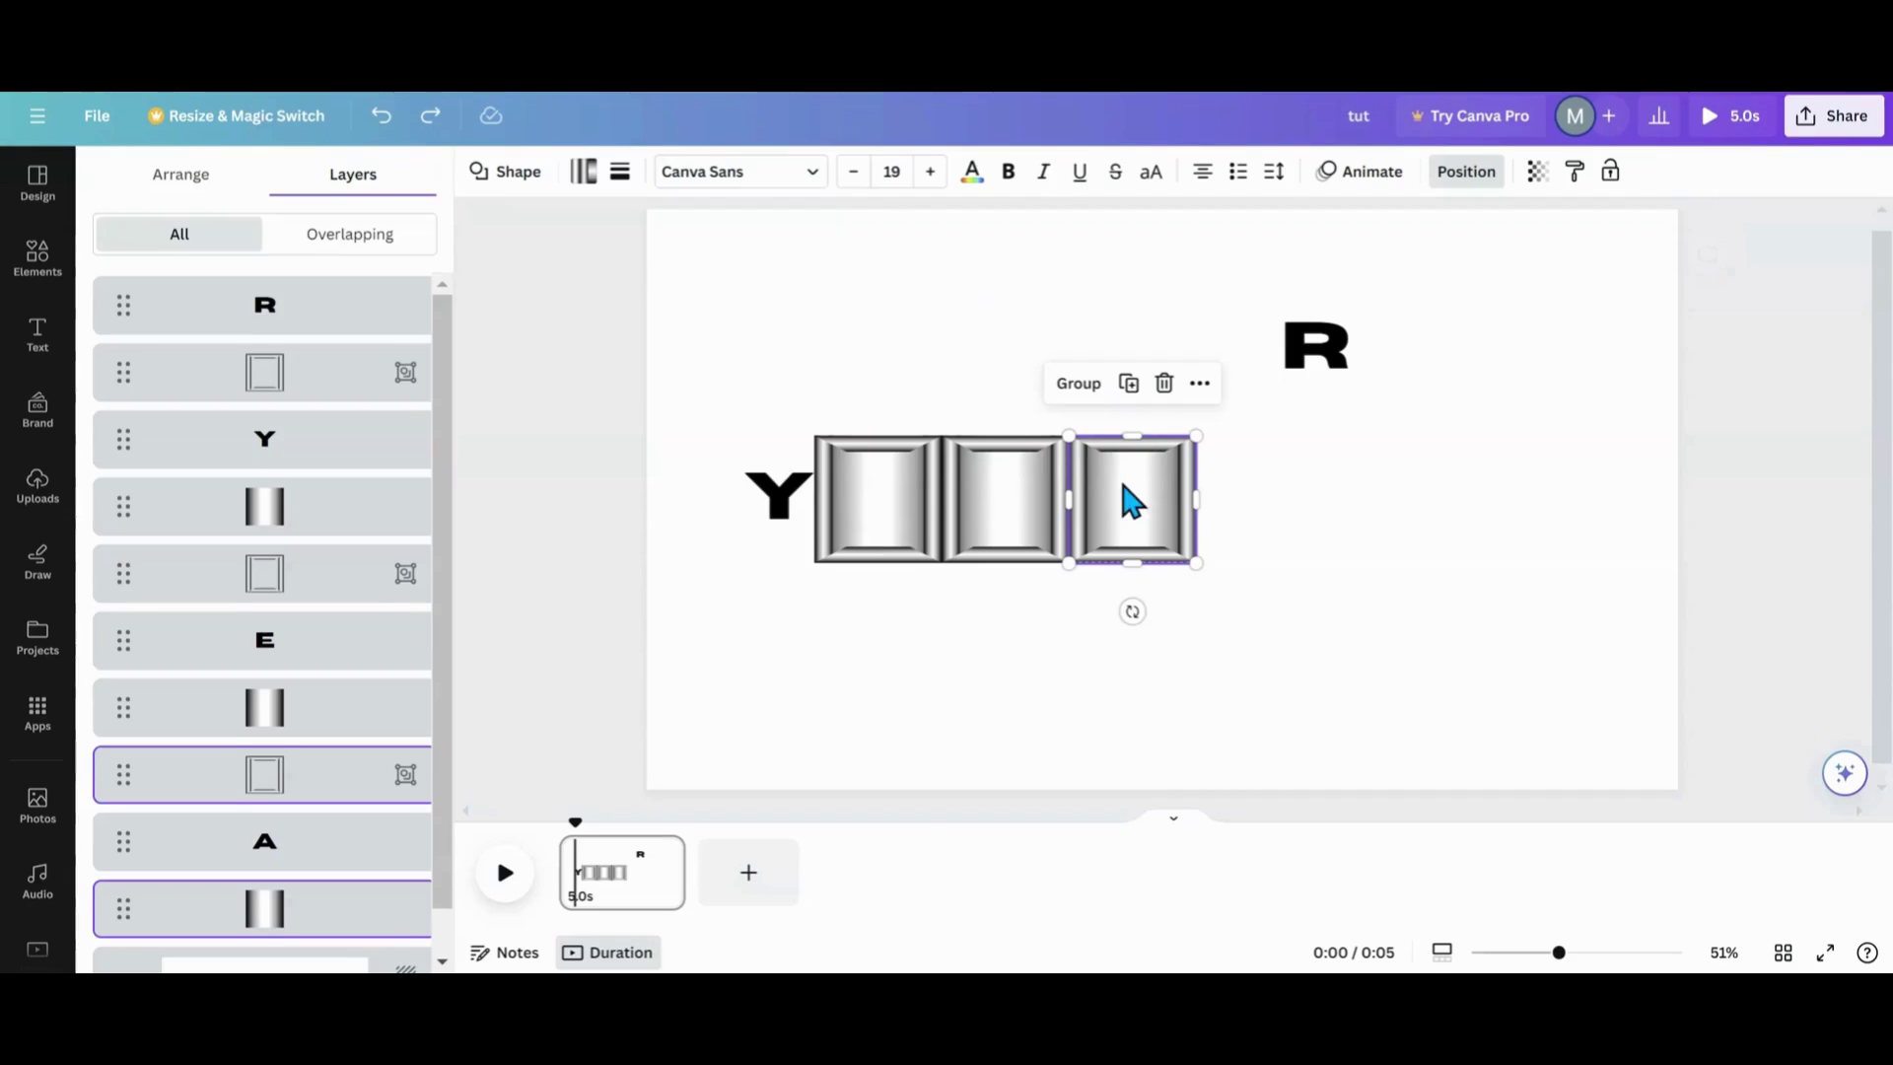
{"action": "left_click", "coordinate": [1127, 384]}
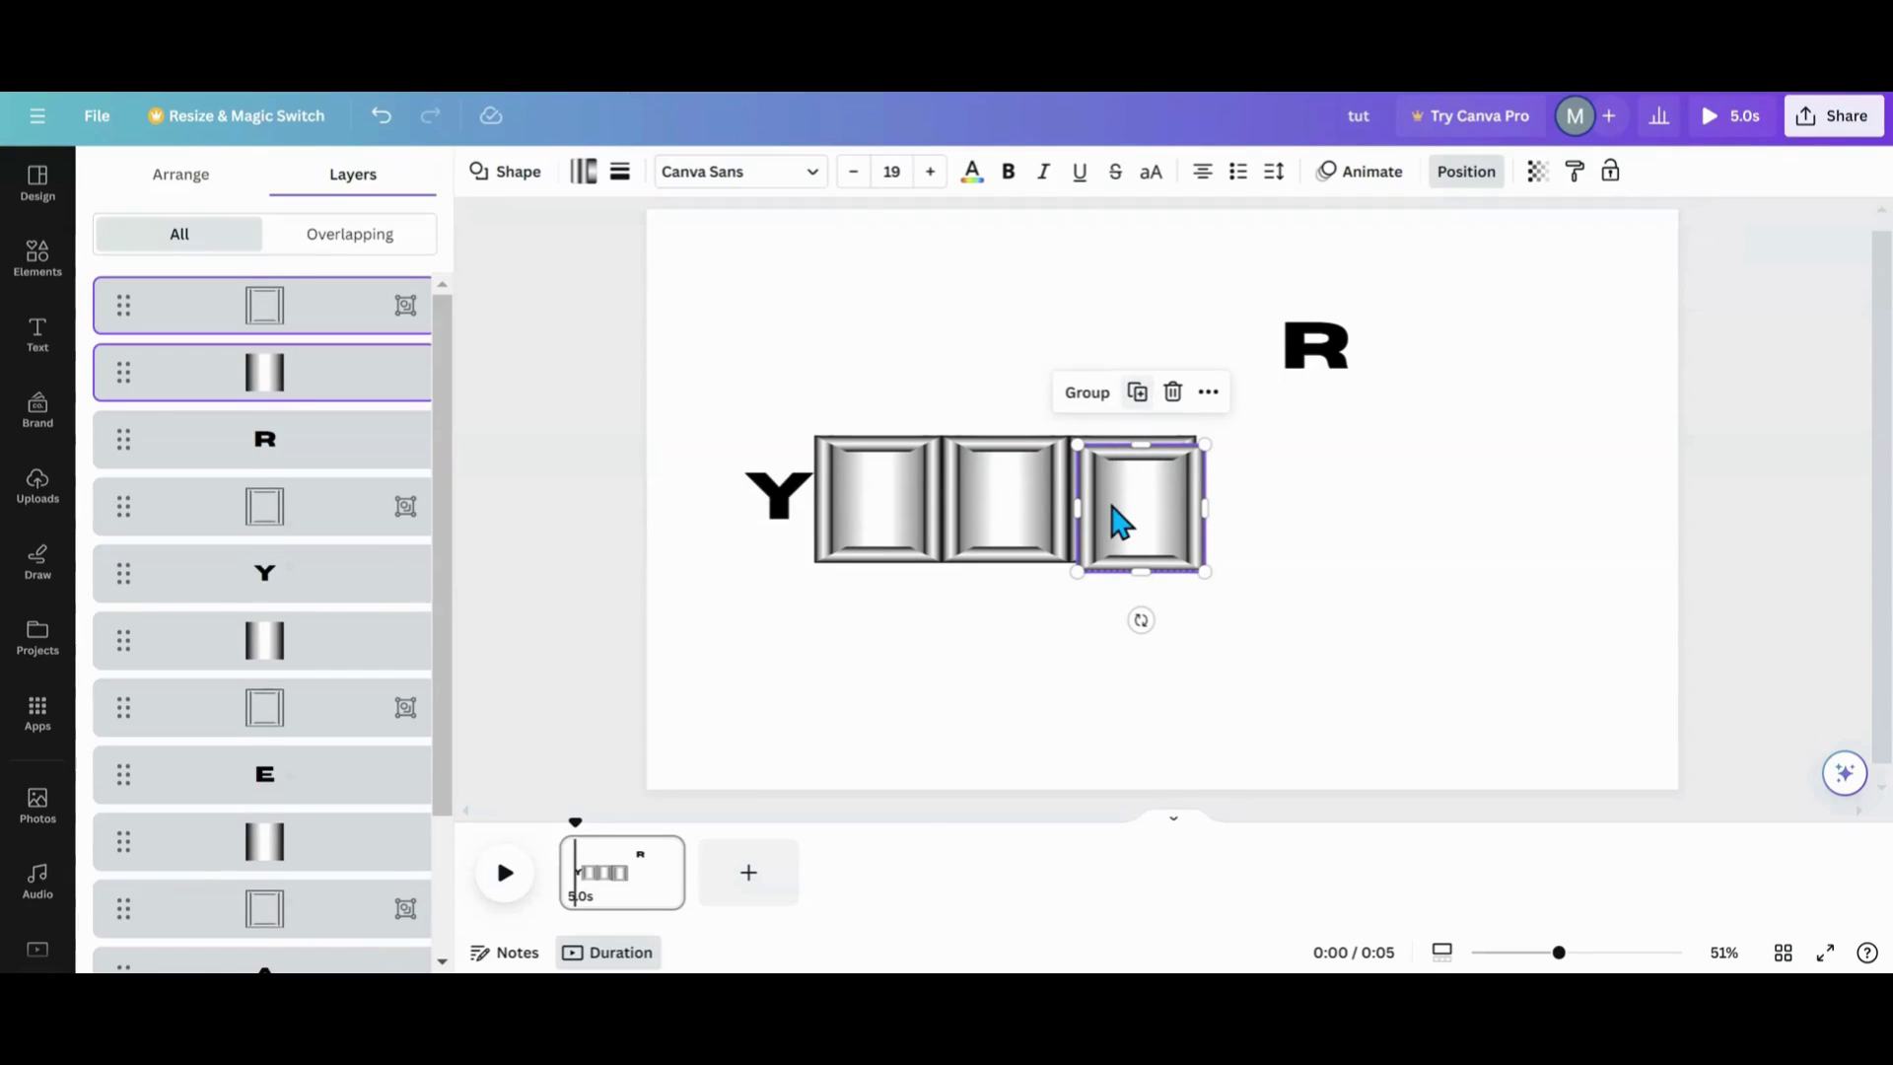
{"action": "left_click_drag", "start_coordinate": [1111, 519], "coordinate": [1232, 494]}
Centre the R on the third metallic square and move its layer to the bottom, just above the background.
{"action": "left_click", "coordinate": [1326, 345]}
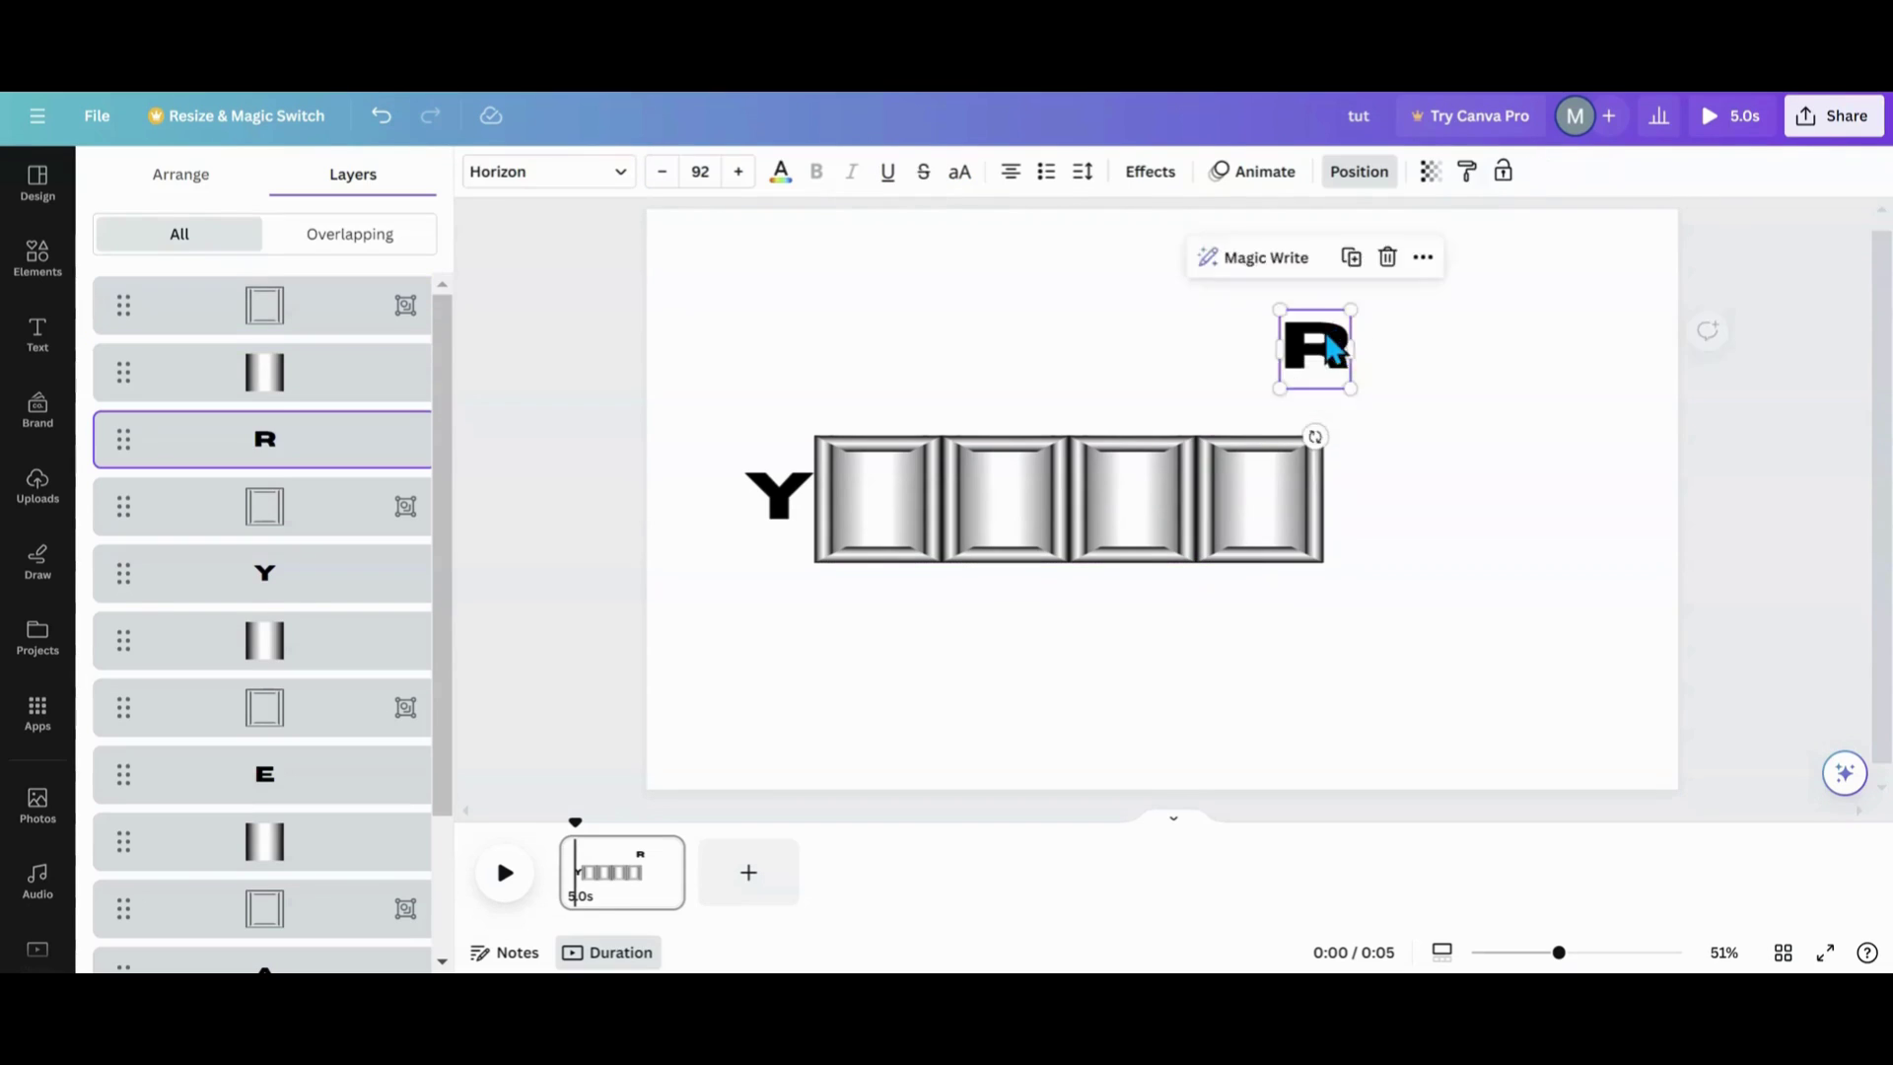
{"action": "left_click_drag", "start_coordinate": [1326, 345], "coordinate": [1150, 473]}
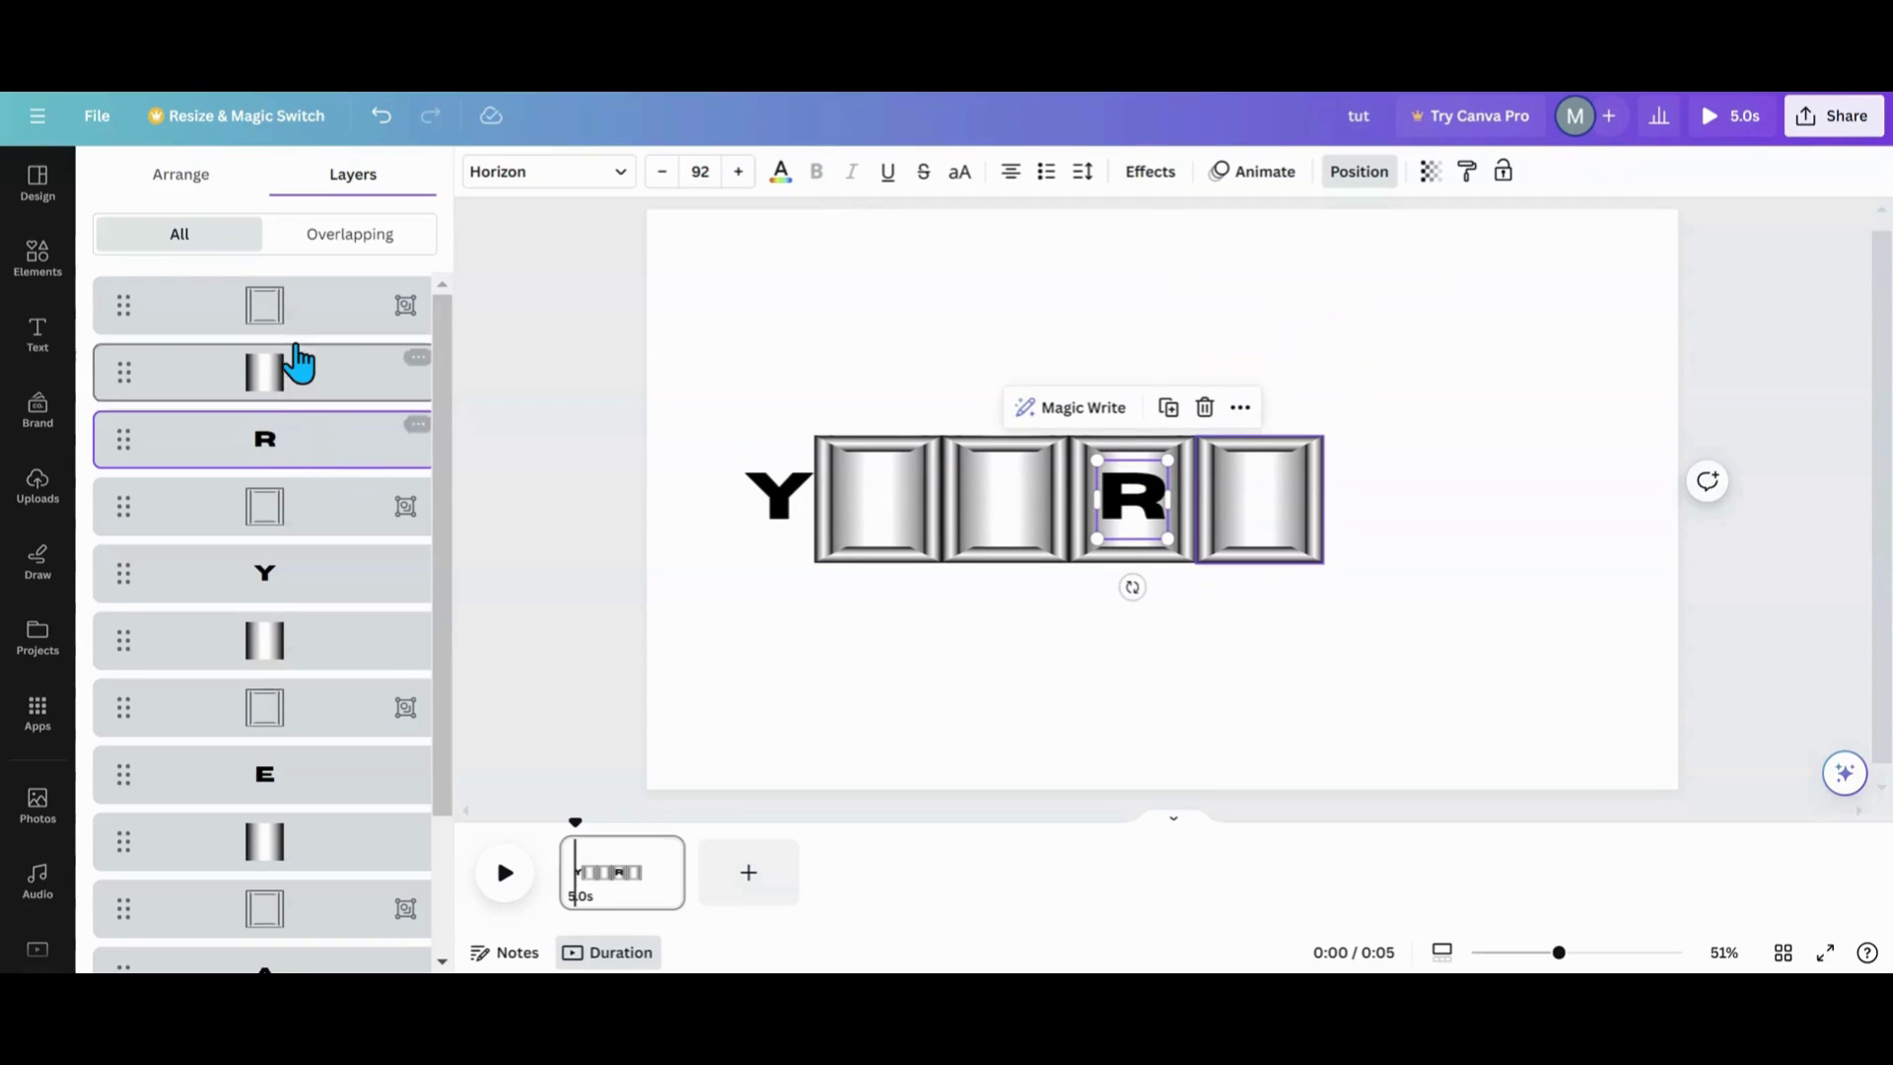
{"action": "left_click_drag", "start_coordinate": [287, 458], "coordinate": [304, 904]}
{"action": "scroll", "coordinate": [300, 739], "scroll_direction": "up", "scroll_amount": 2}
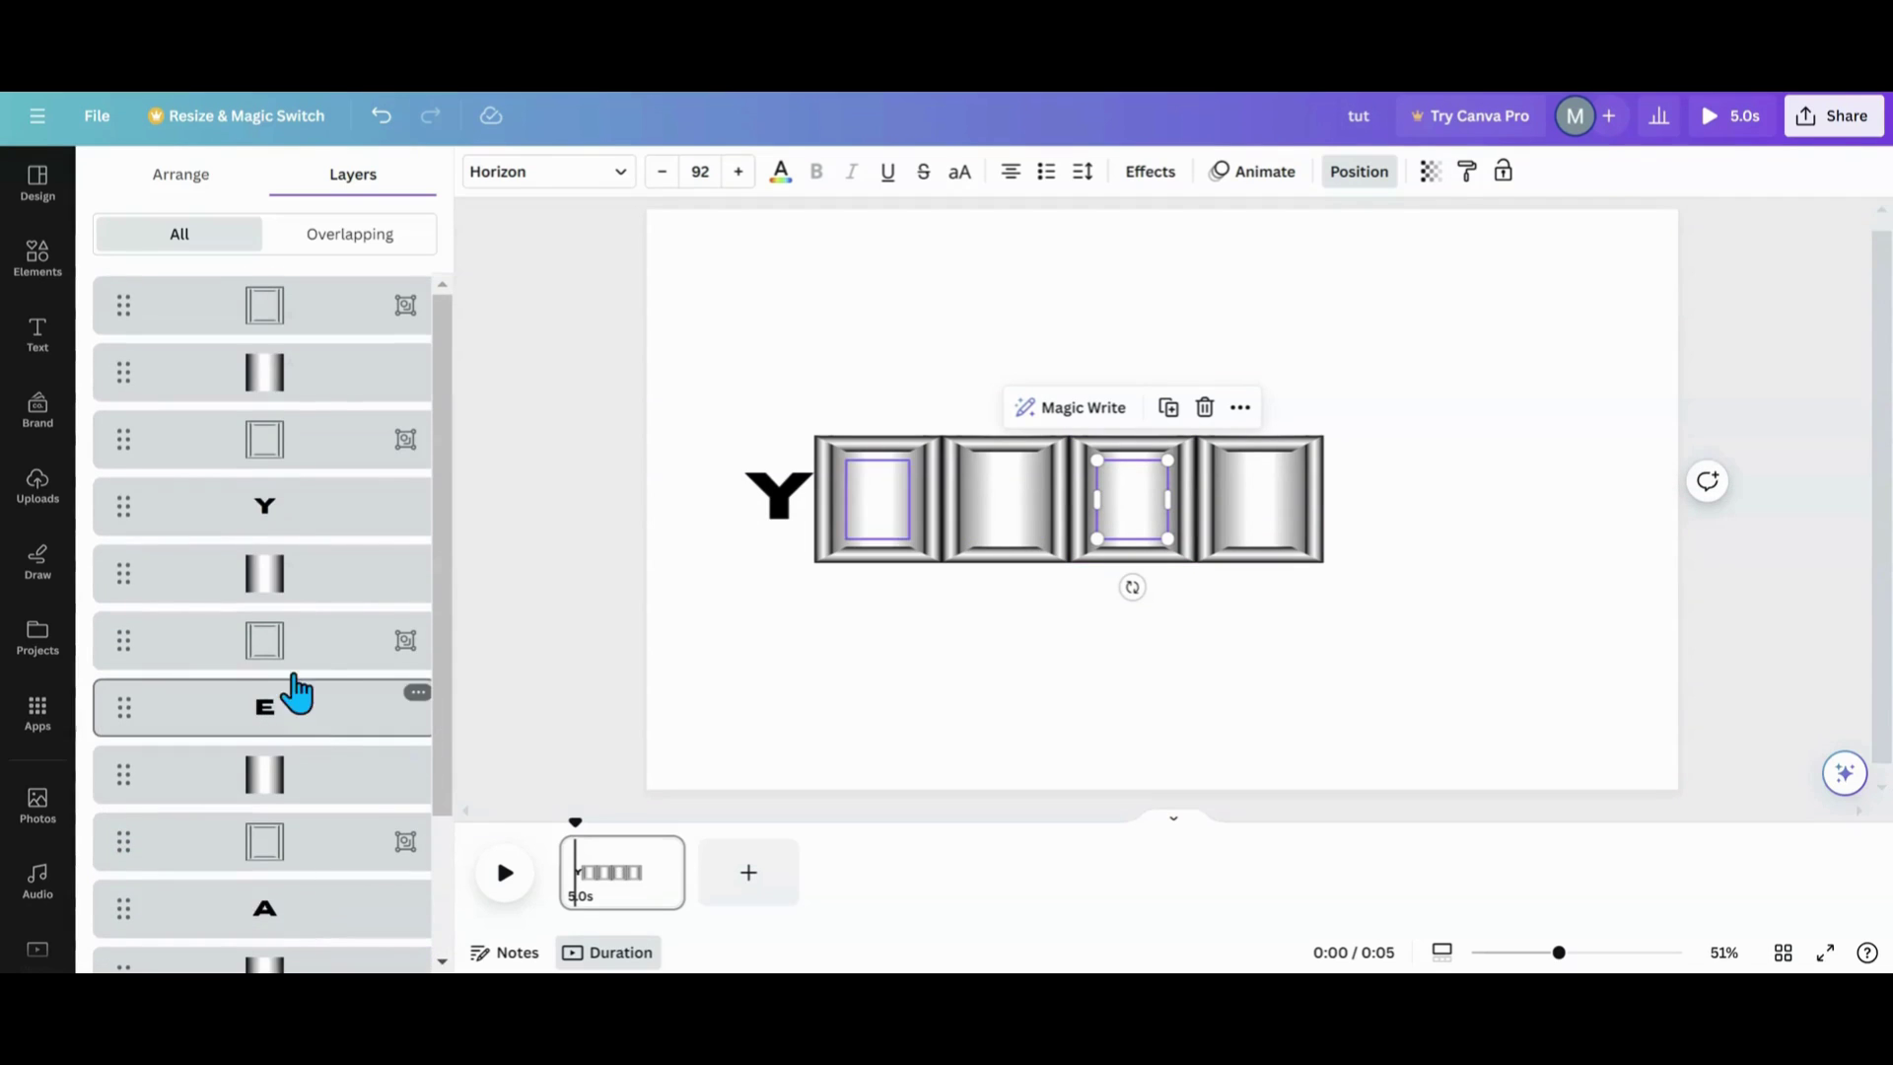
{"action": "left_click", "coordinate": [1284, 388]}
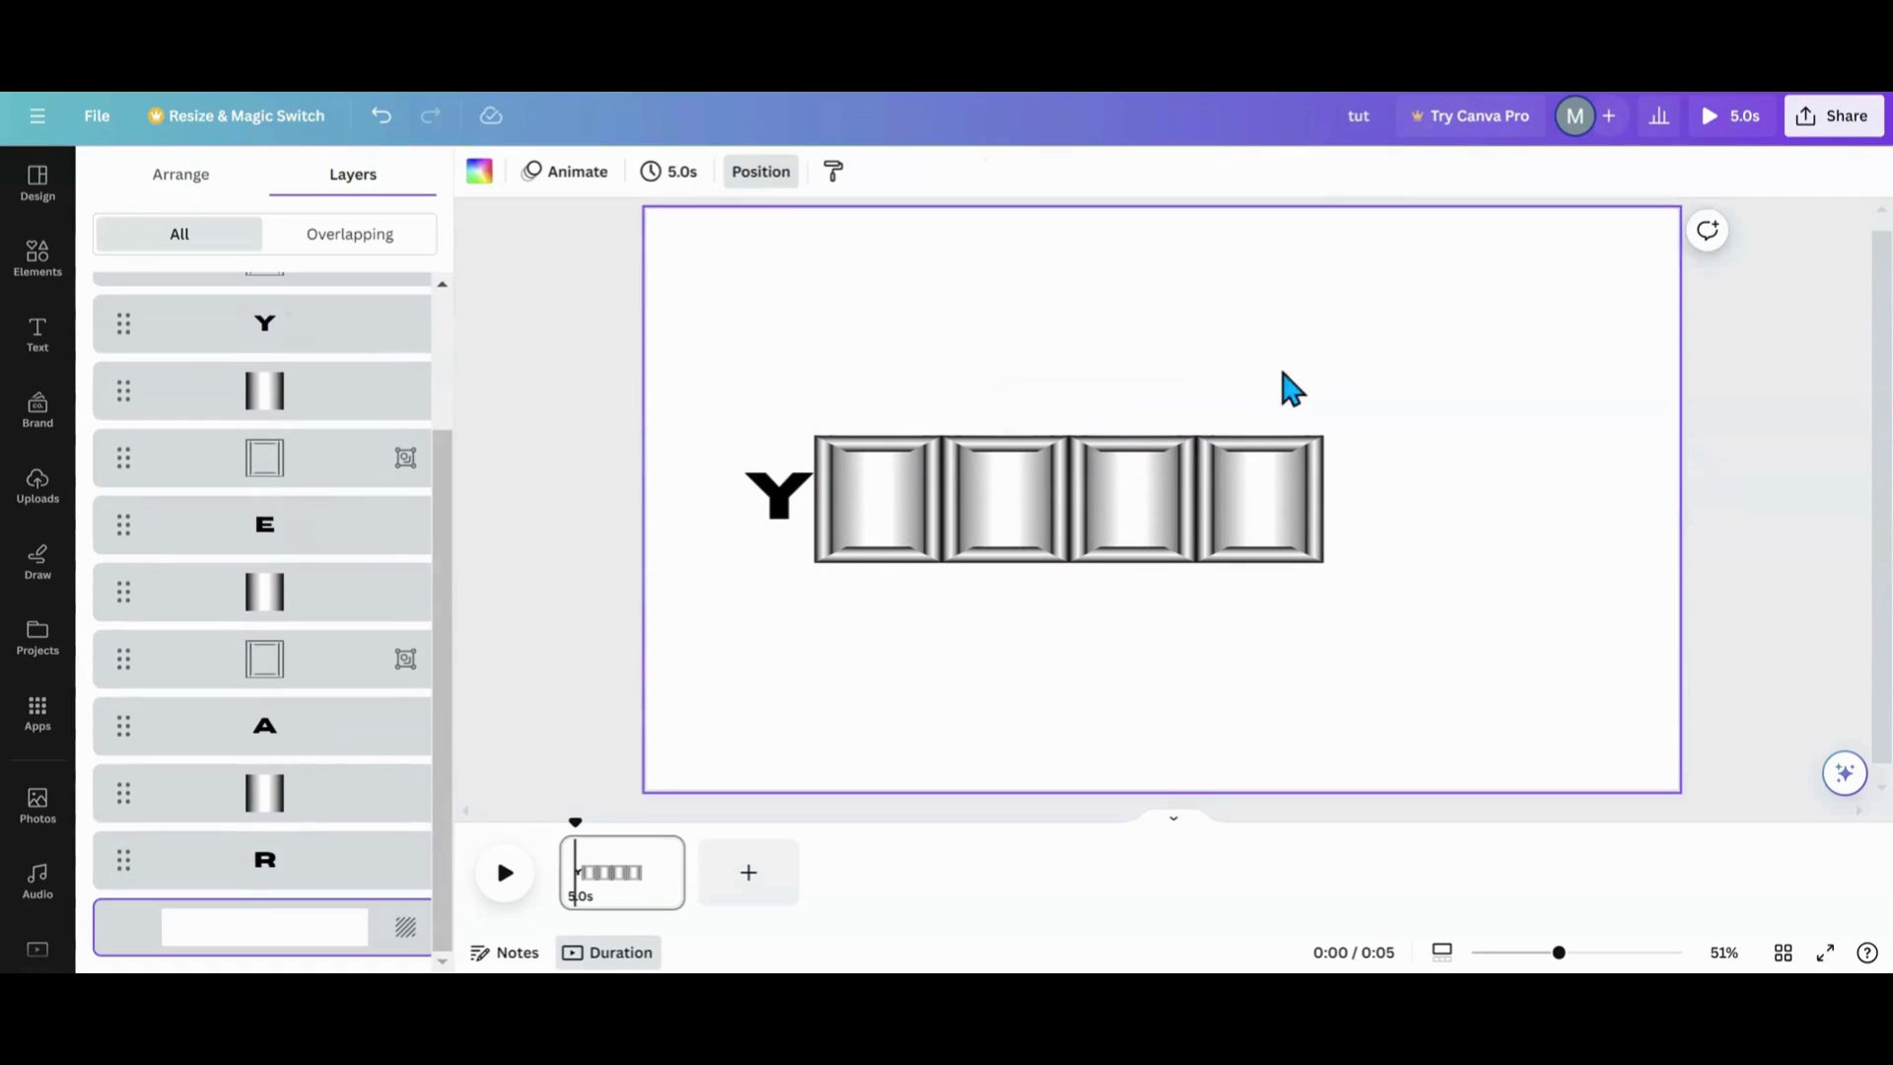
Reorder the fourth square's layers so its gradient lies below the R and its frame lies directly above the R.
{"action": "left_click", "coordinate": [1269, 530]}
{"action": "left_click_drag", "start_coordinate": [296, 372], "coordinate": [296, 729]}
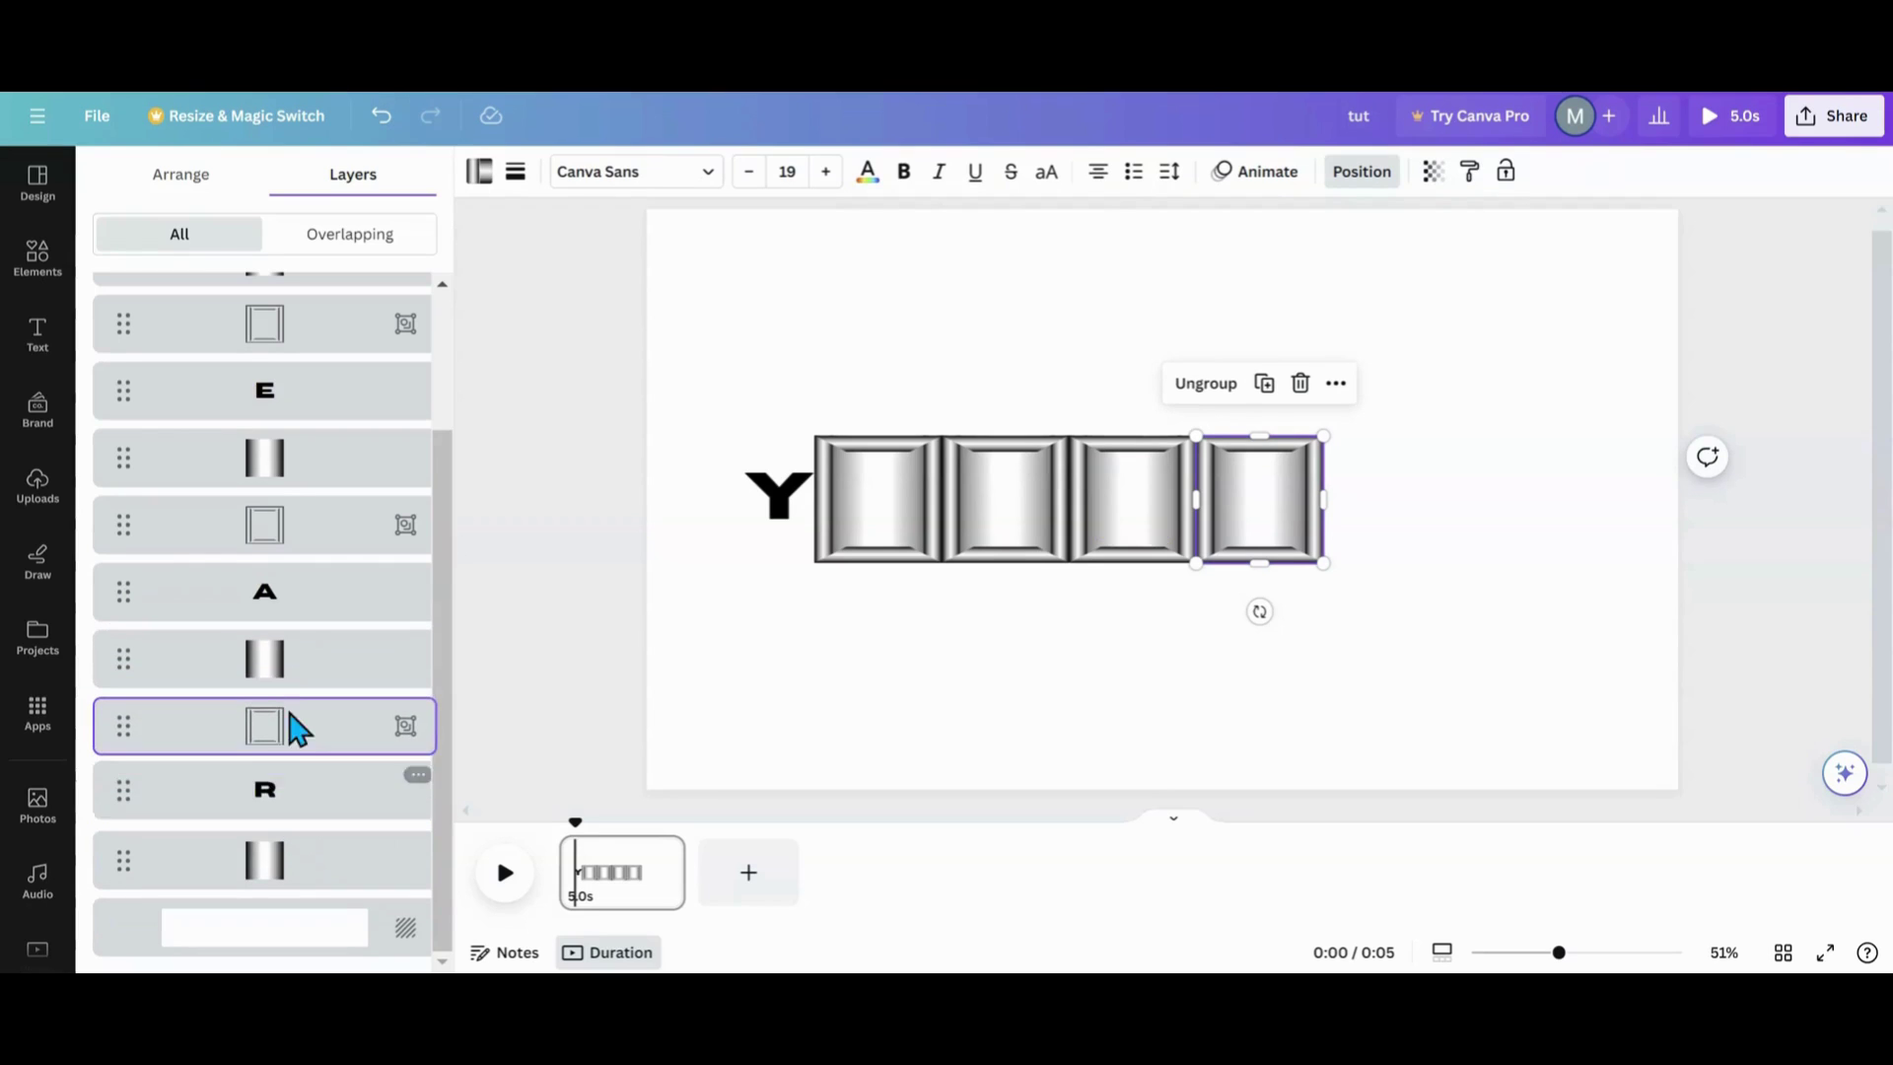
{"action": "scroll", "coordinate": [275, 684], "scroll_direction": "up", "scroll_amount": 3}
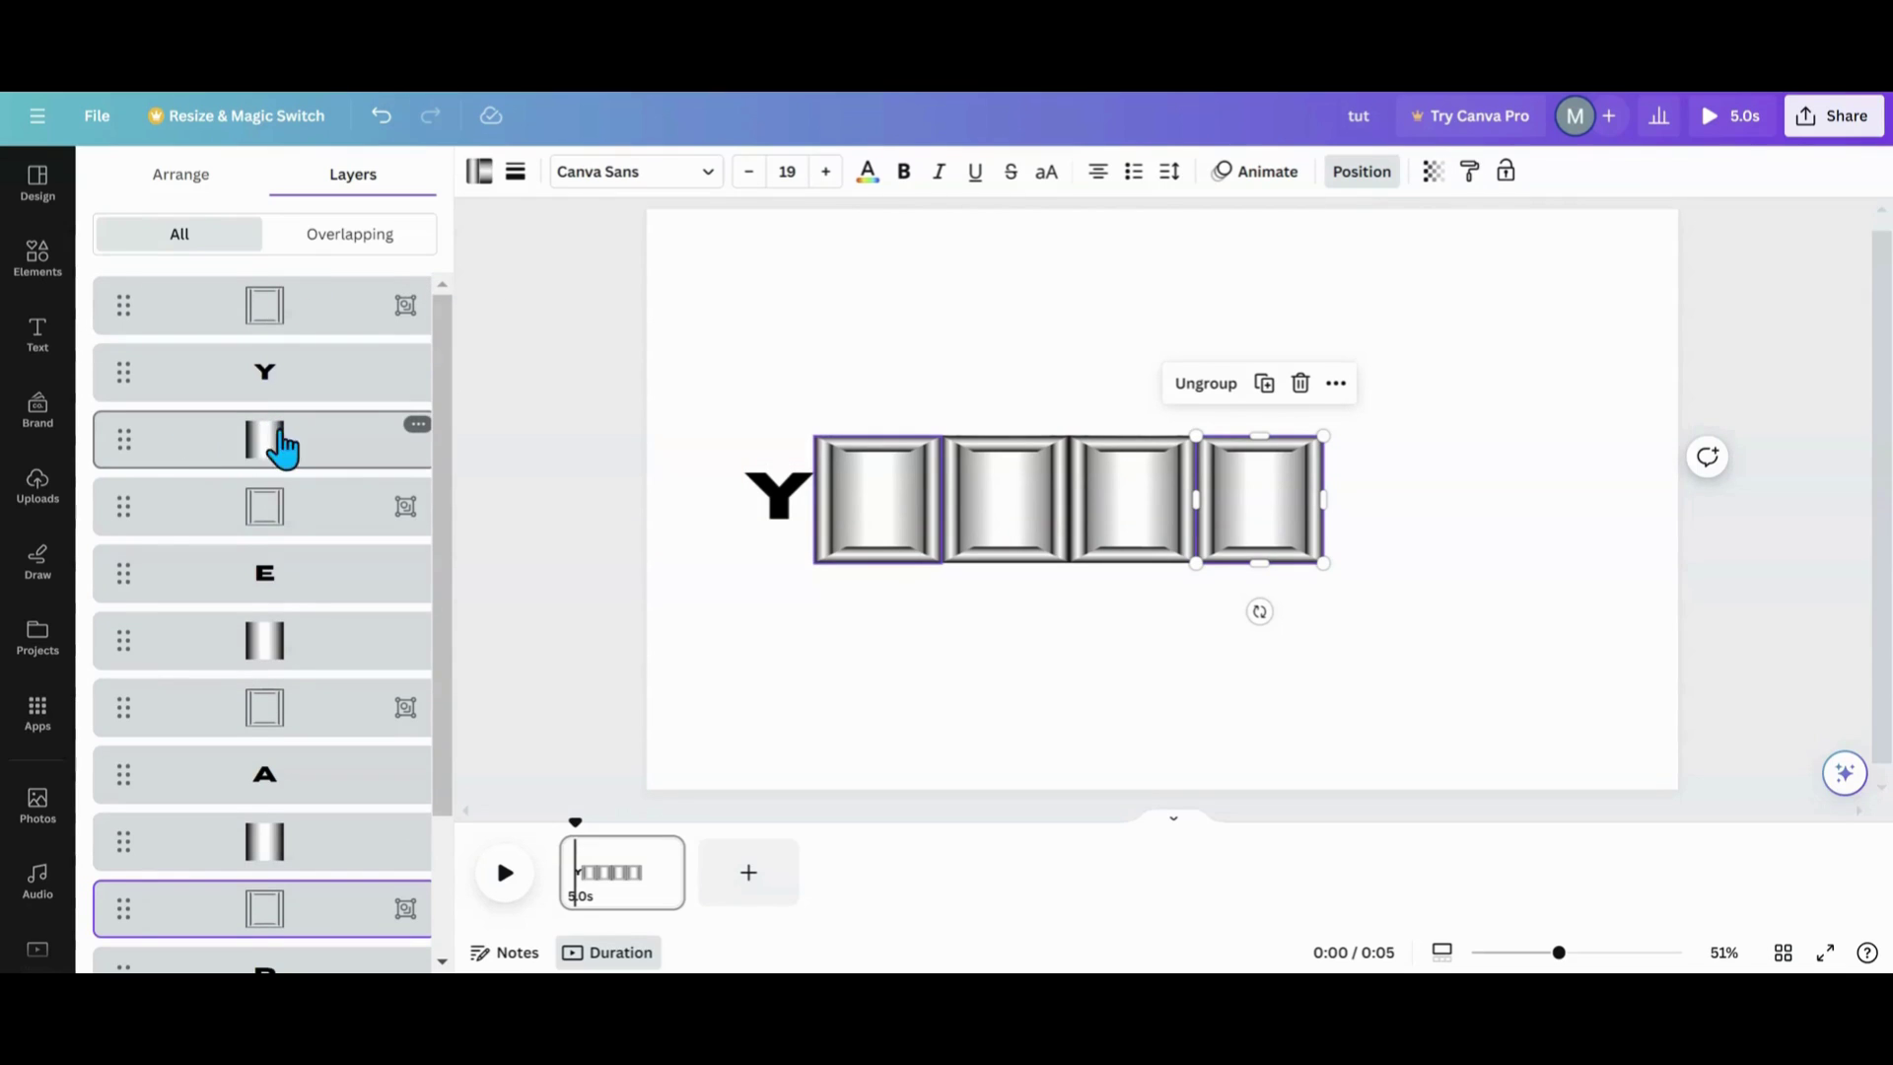
{"action": "scroll", "coordinate": [312, 651], "scroll_direction": "down", "scroll_amount": 3}
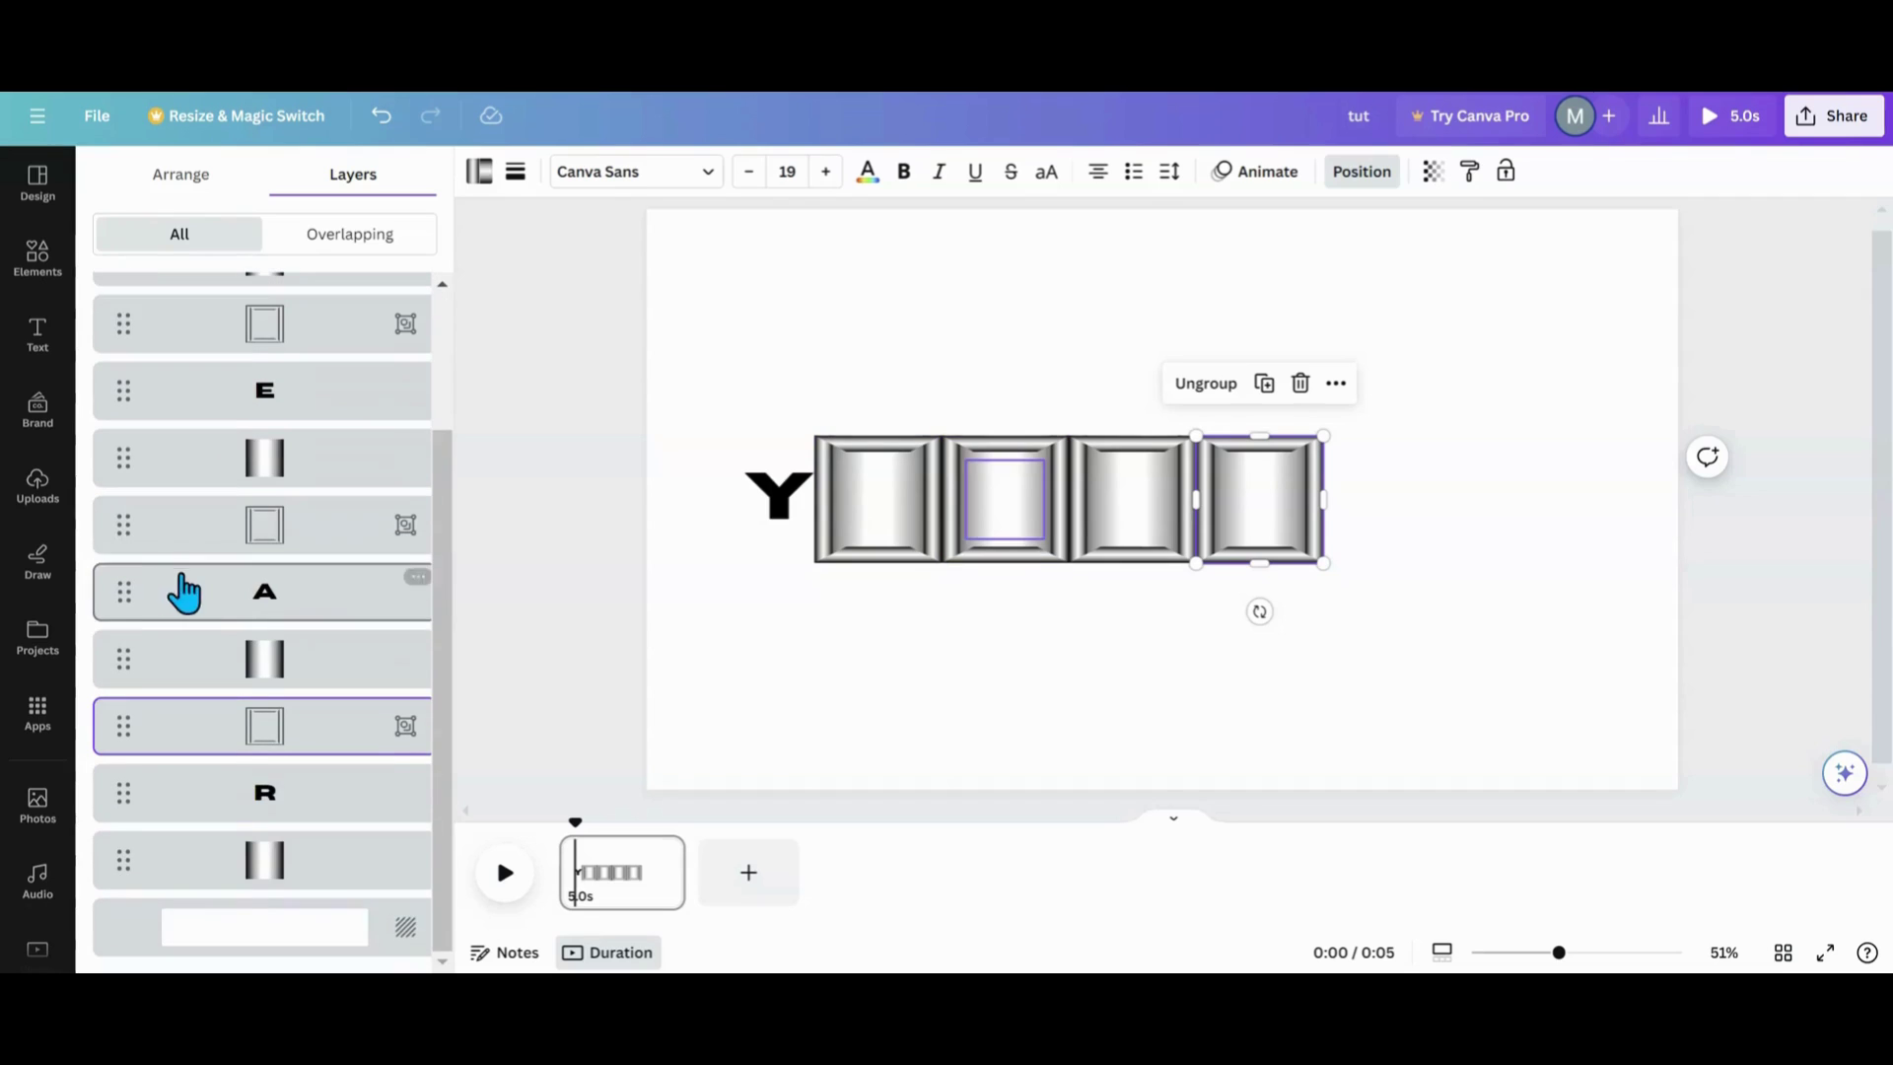
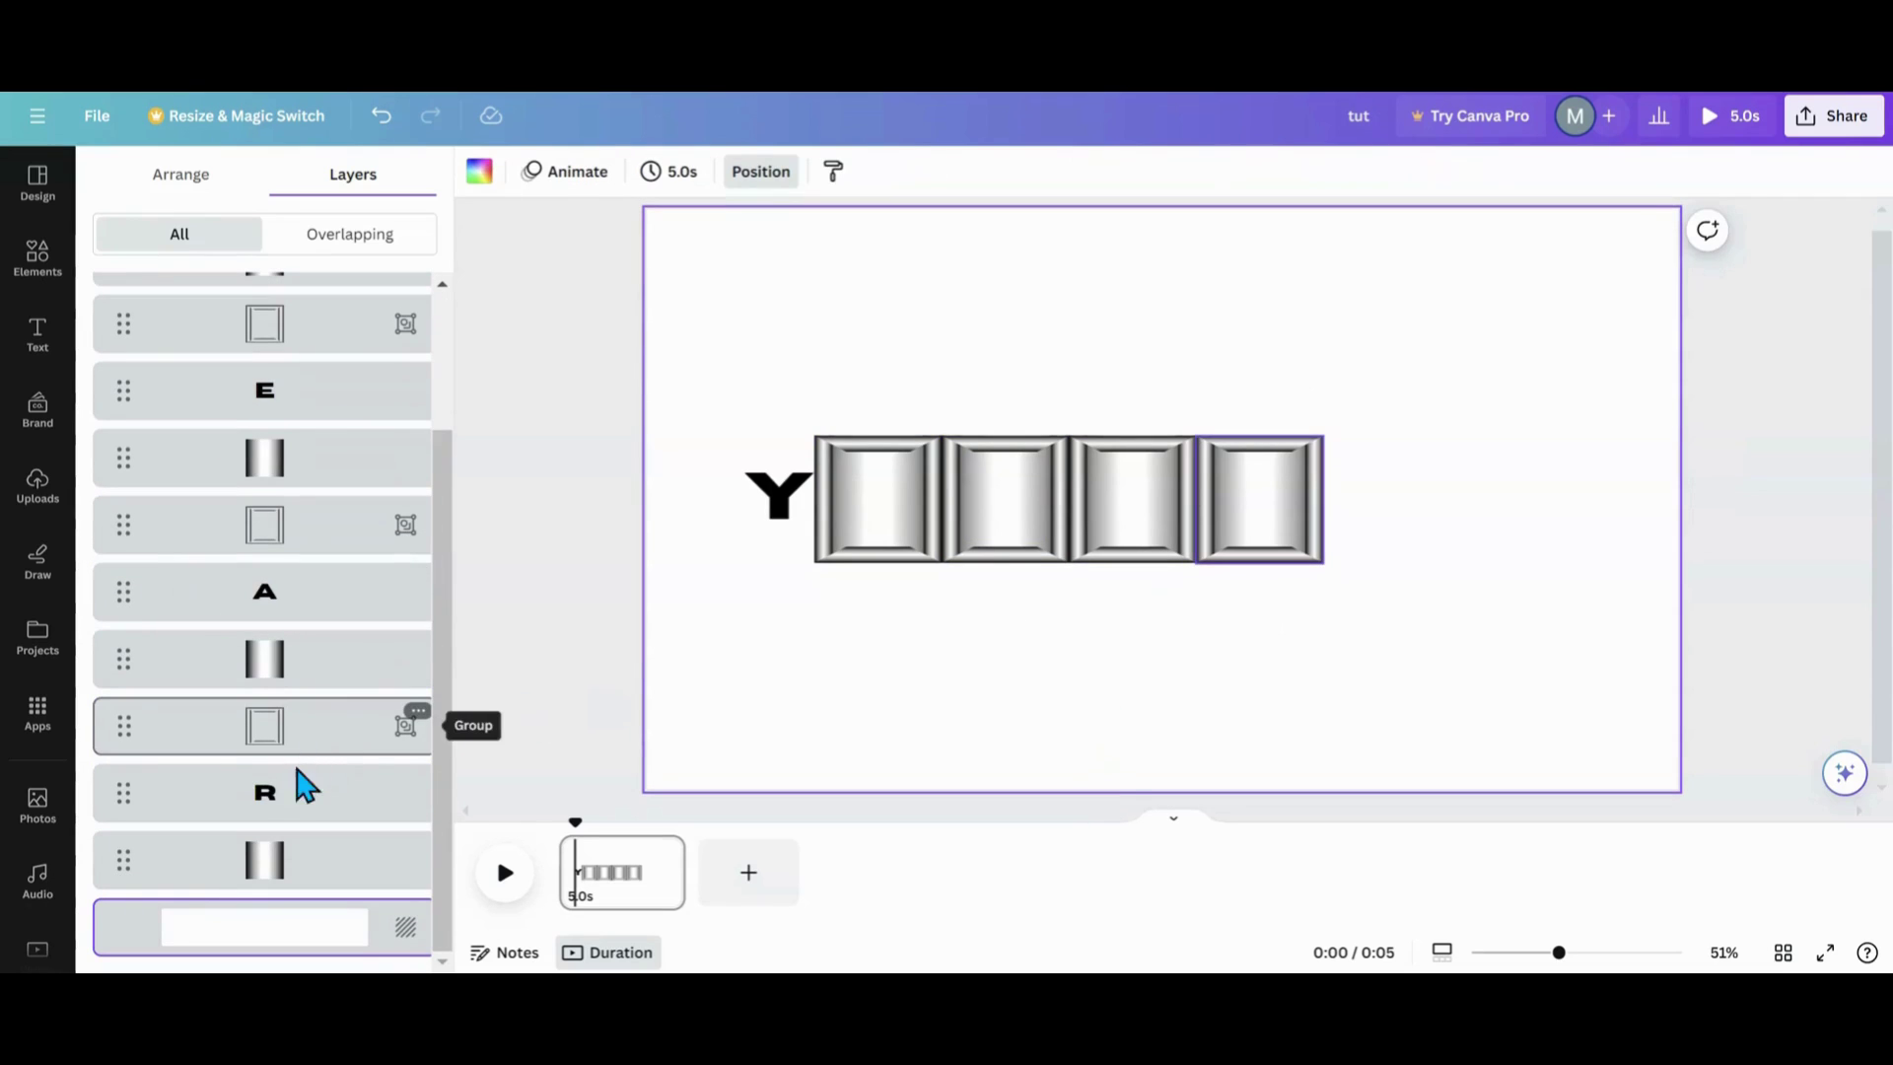
Nudge the R hidden behind the third metallic square slightly into place.
{"action": "left_click", "coordinate": [296, 789]}
{"action": "mouse_move", "coordinate": [1124, 516]}
{"action": "left_mouse_down"}
{"action": "mouse_move", "coordinate": [1133, 493]}
{"action": "mouse_move", "coordinate": [1238, 499]}
{"action": "mouse_move", "coordinate": [1136, 507]}
{"action": "mouse_move", "coordinate": [1114, 486]}
{"action": "mouse_move", "coordinate": [1126, 505]}
{"action": "left_mouse_up"}
{"action": "left_click", "coordinate": [1068, 667]}
Select the Y and all four metallic squares together and shift them right, toward the centre of the page.
{"action": "left_click_drag", "start_coordinate": [672, 404], "coordinate": [1350, 589]}
{"action": "left_click_drag", "start_coordinate": [1026, 507], "coordinate": [1080, 505]}
{"action": "left_click", "coordinate": [952, 674]}
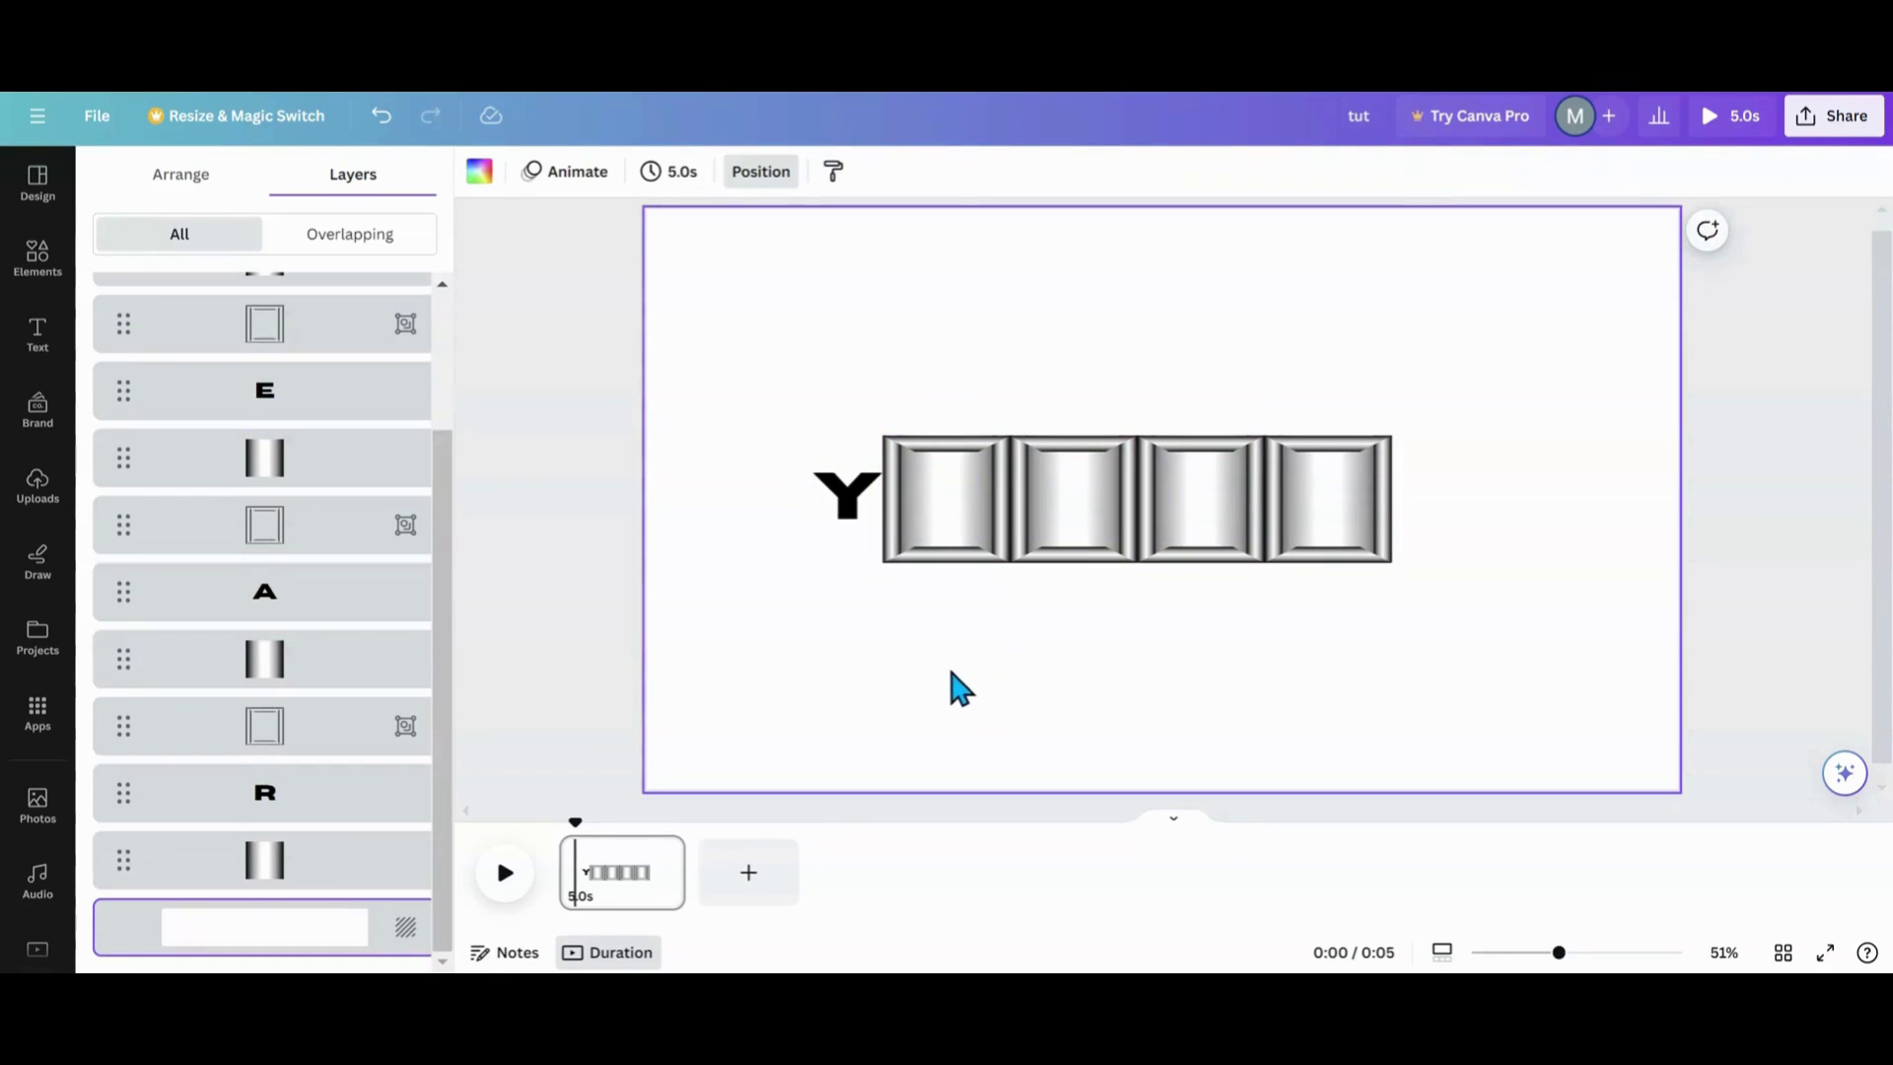
Try a solid black page background, and replace it with the default purple-to-turquoise gradient.
{"action": "left_click", "coordinate": [480, 178]}
{"action": "left_click", "coordinate": [116, 589]}
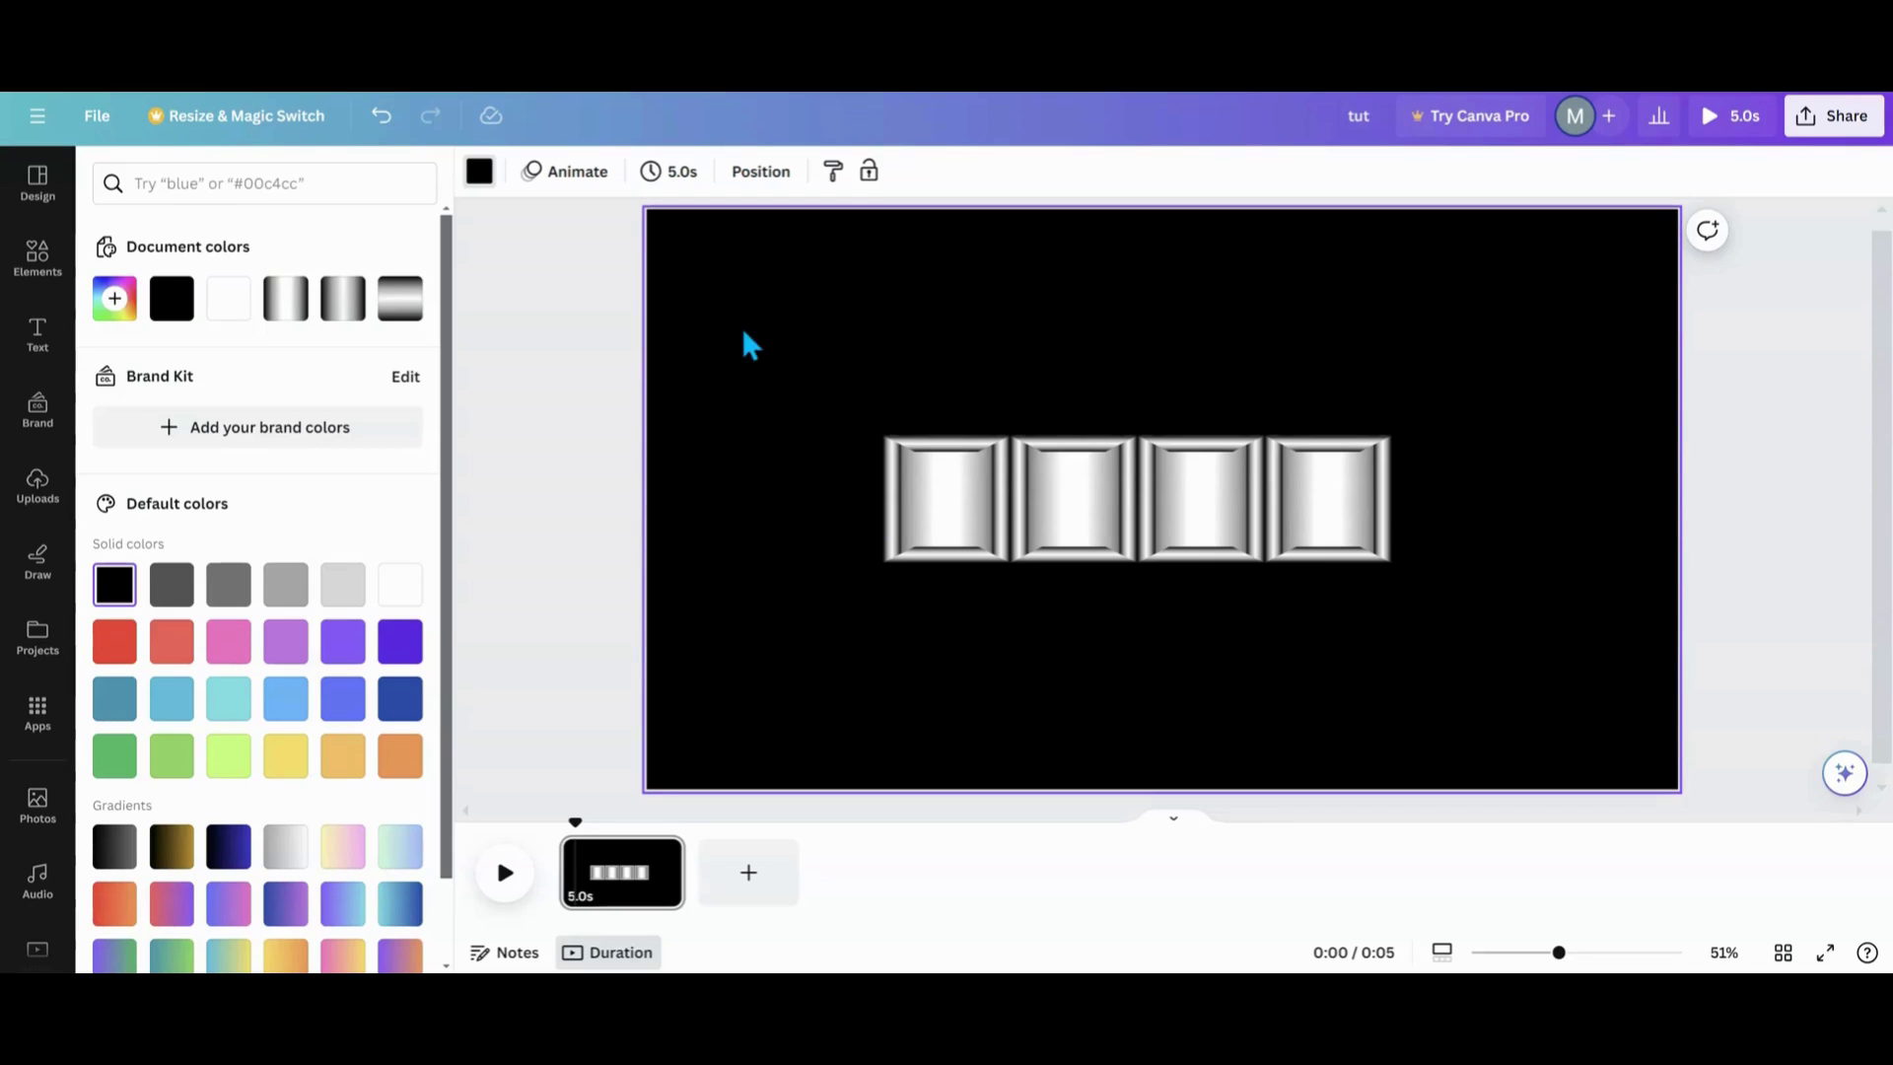
{"action": "scroll", "coordinate": [335, 740], "scroll_direction": "down", "scroll_amount": 1}
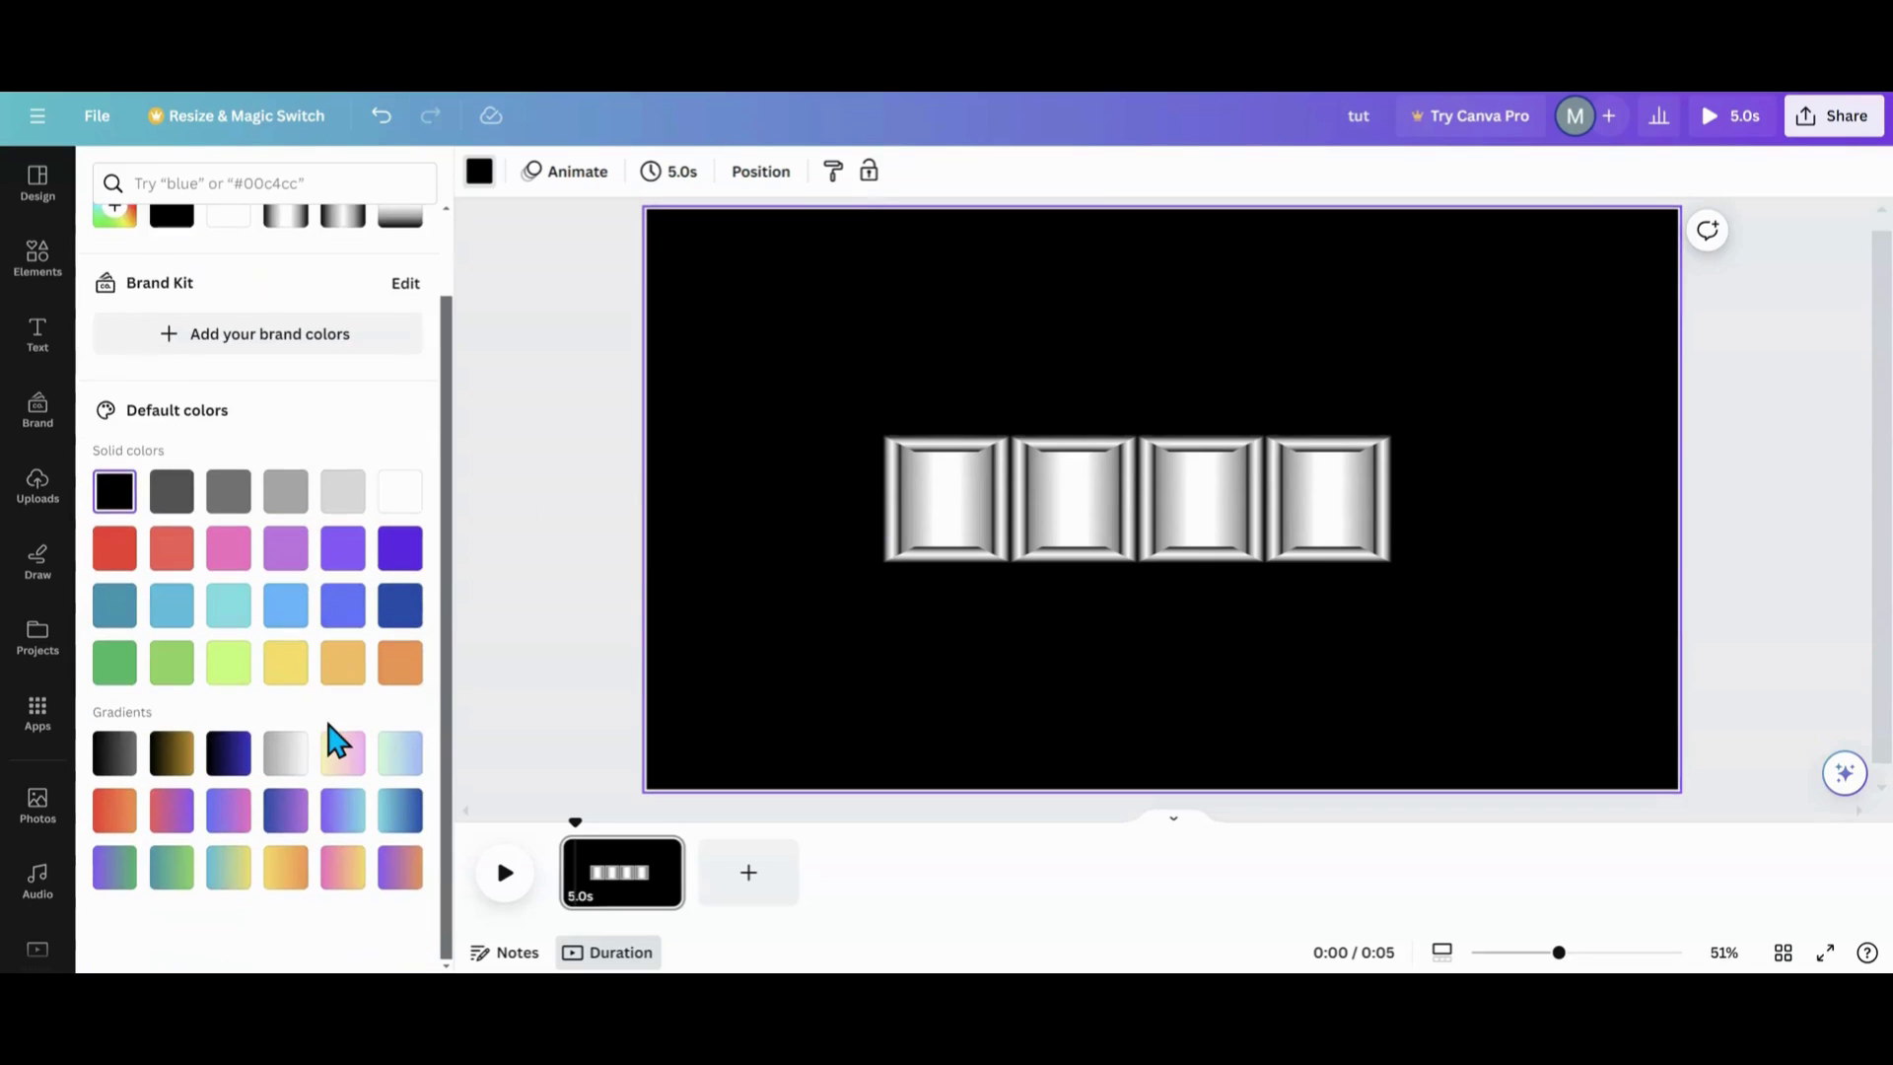
{"action": "left_click", "coordinate": [344, 831]}
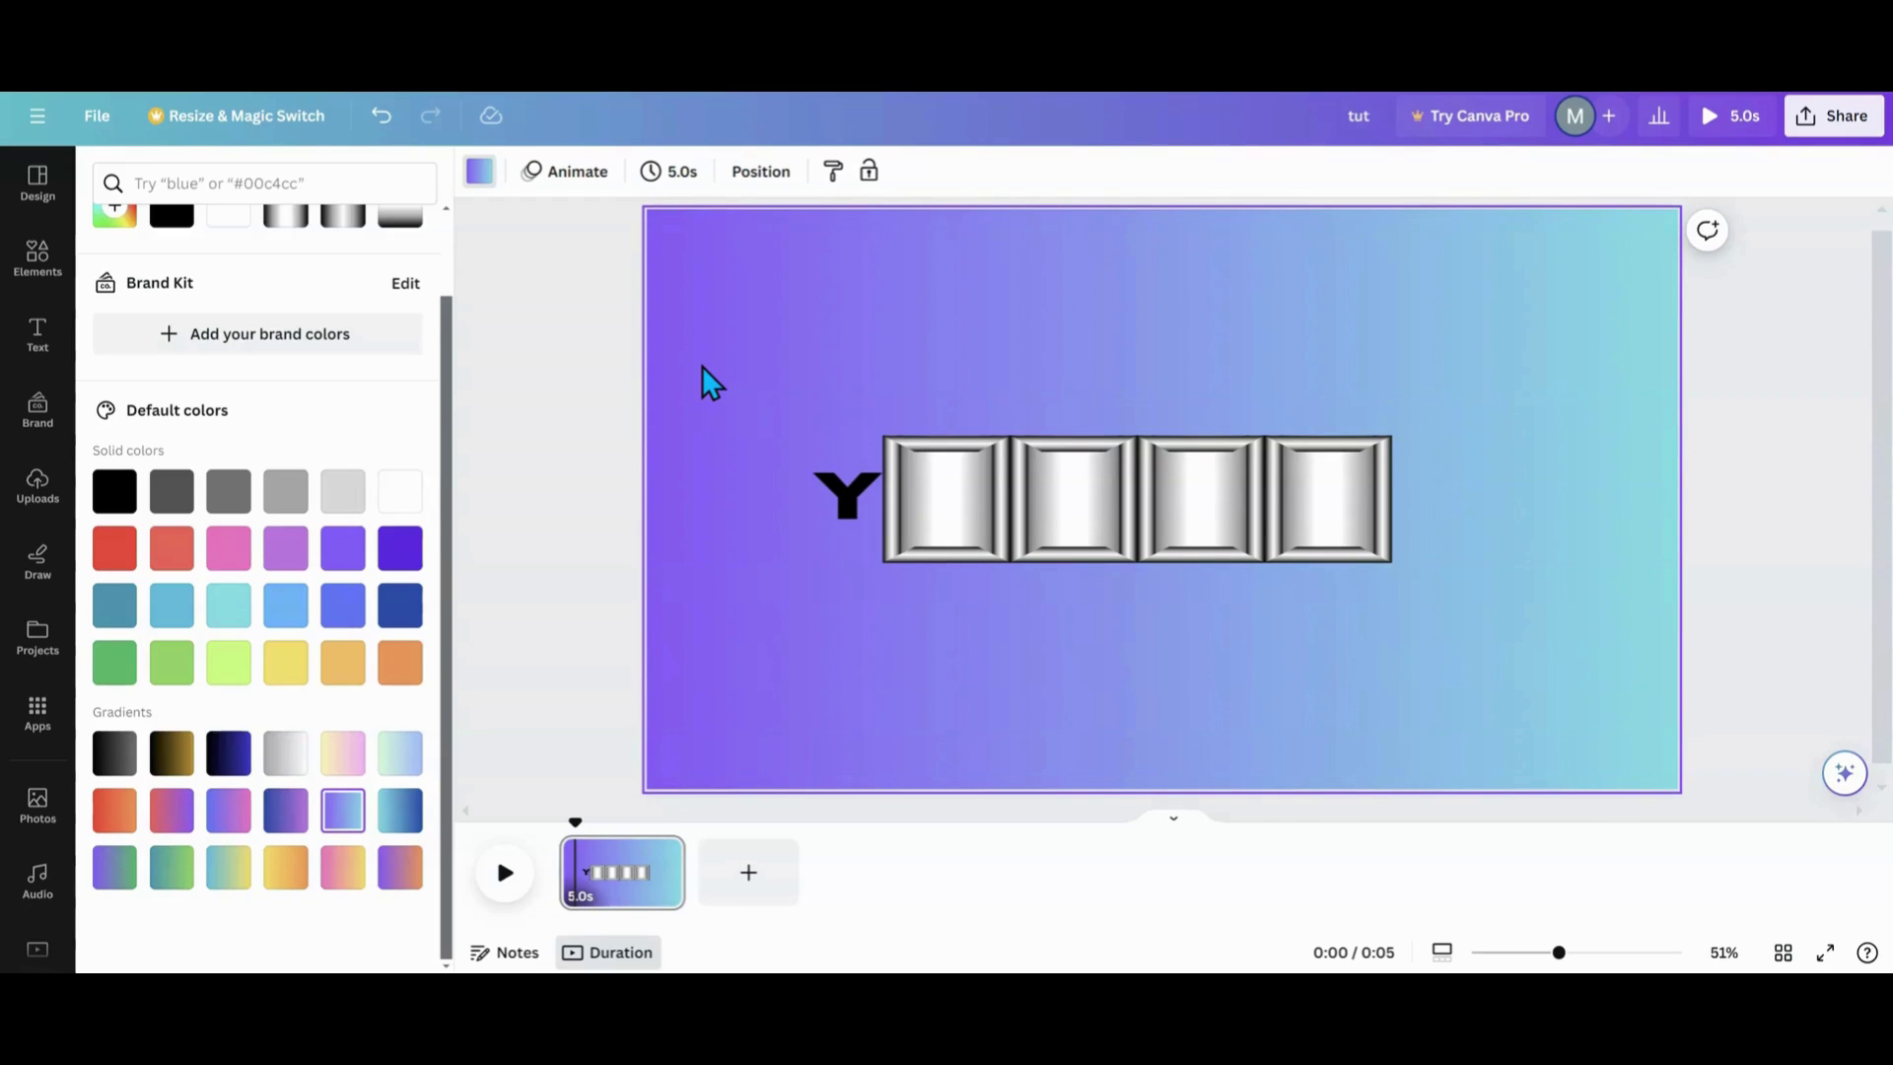
Add a square shape to the page over the metallic row.
{"action": "left_click", "coordinate": [39, 276]}
{"action": "scroll", "coordinate": [165, 454], "scroll_direction": "up", "scroll_amount": 5}
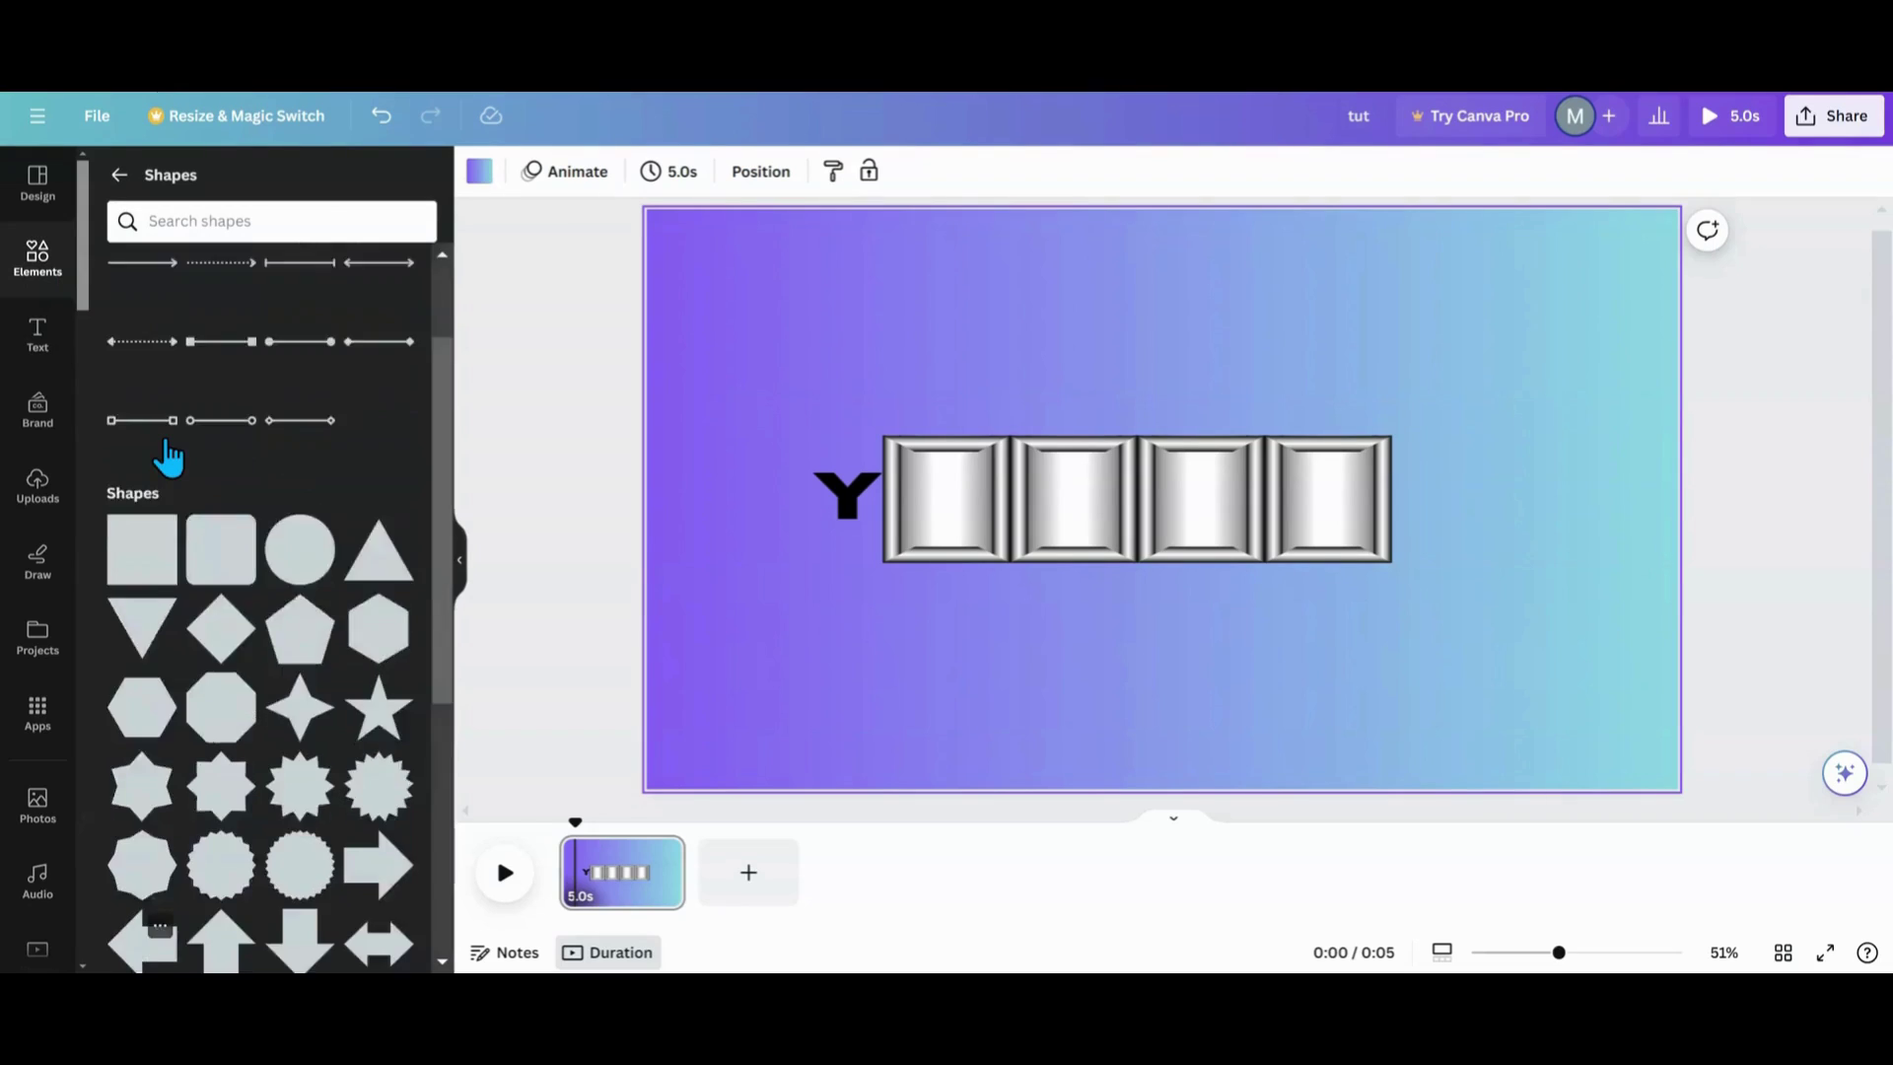
{"action": "left_click", "coordinate": [136, 712]}
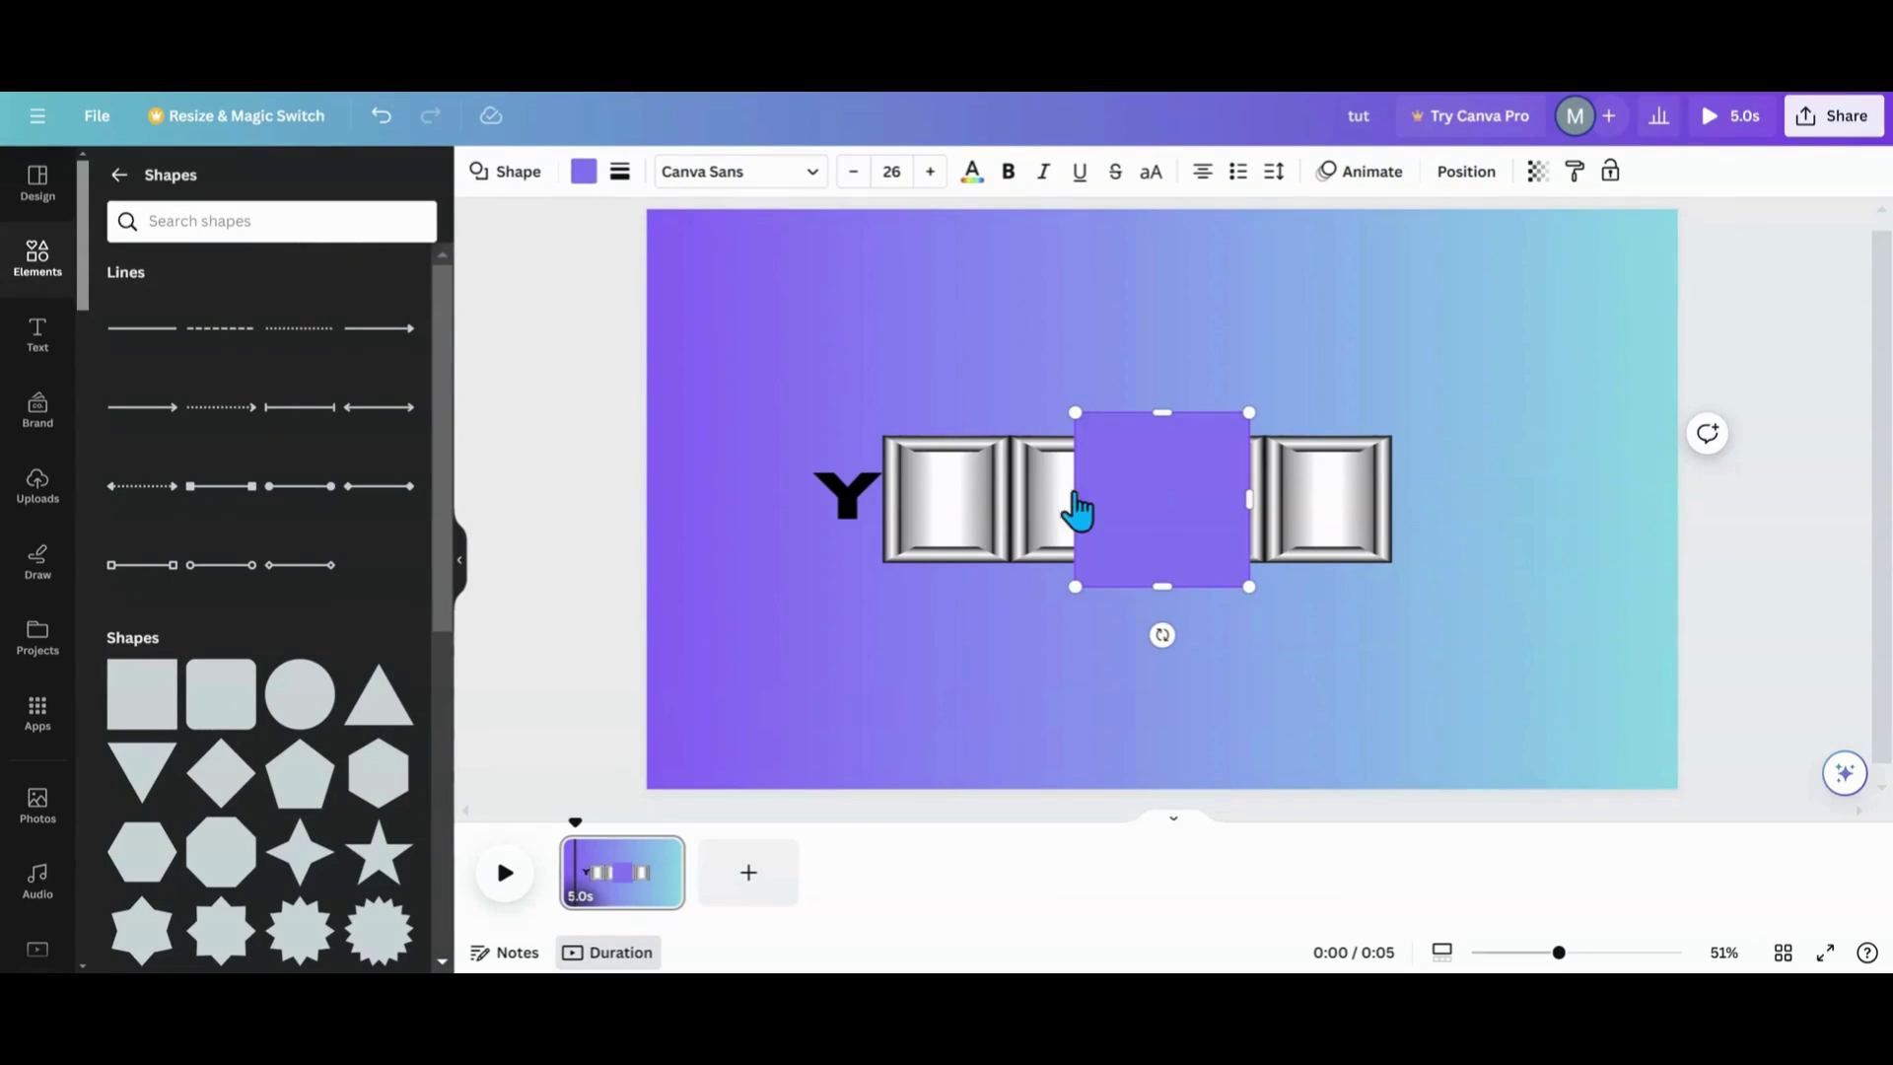
Change the page background's gradient style to Linear gradient 180° with #8c52ff and #5ce1e6.
{"action": "left_click", "coordinate": [583, 174]}
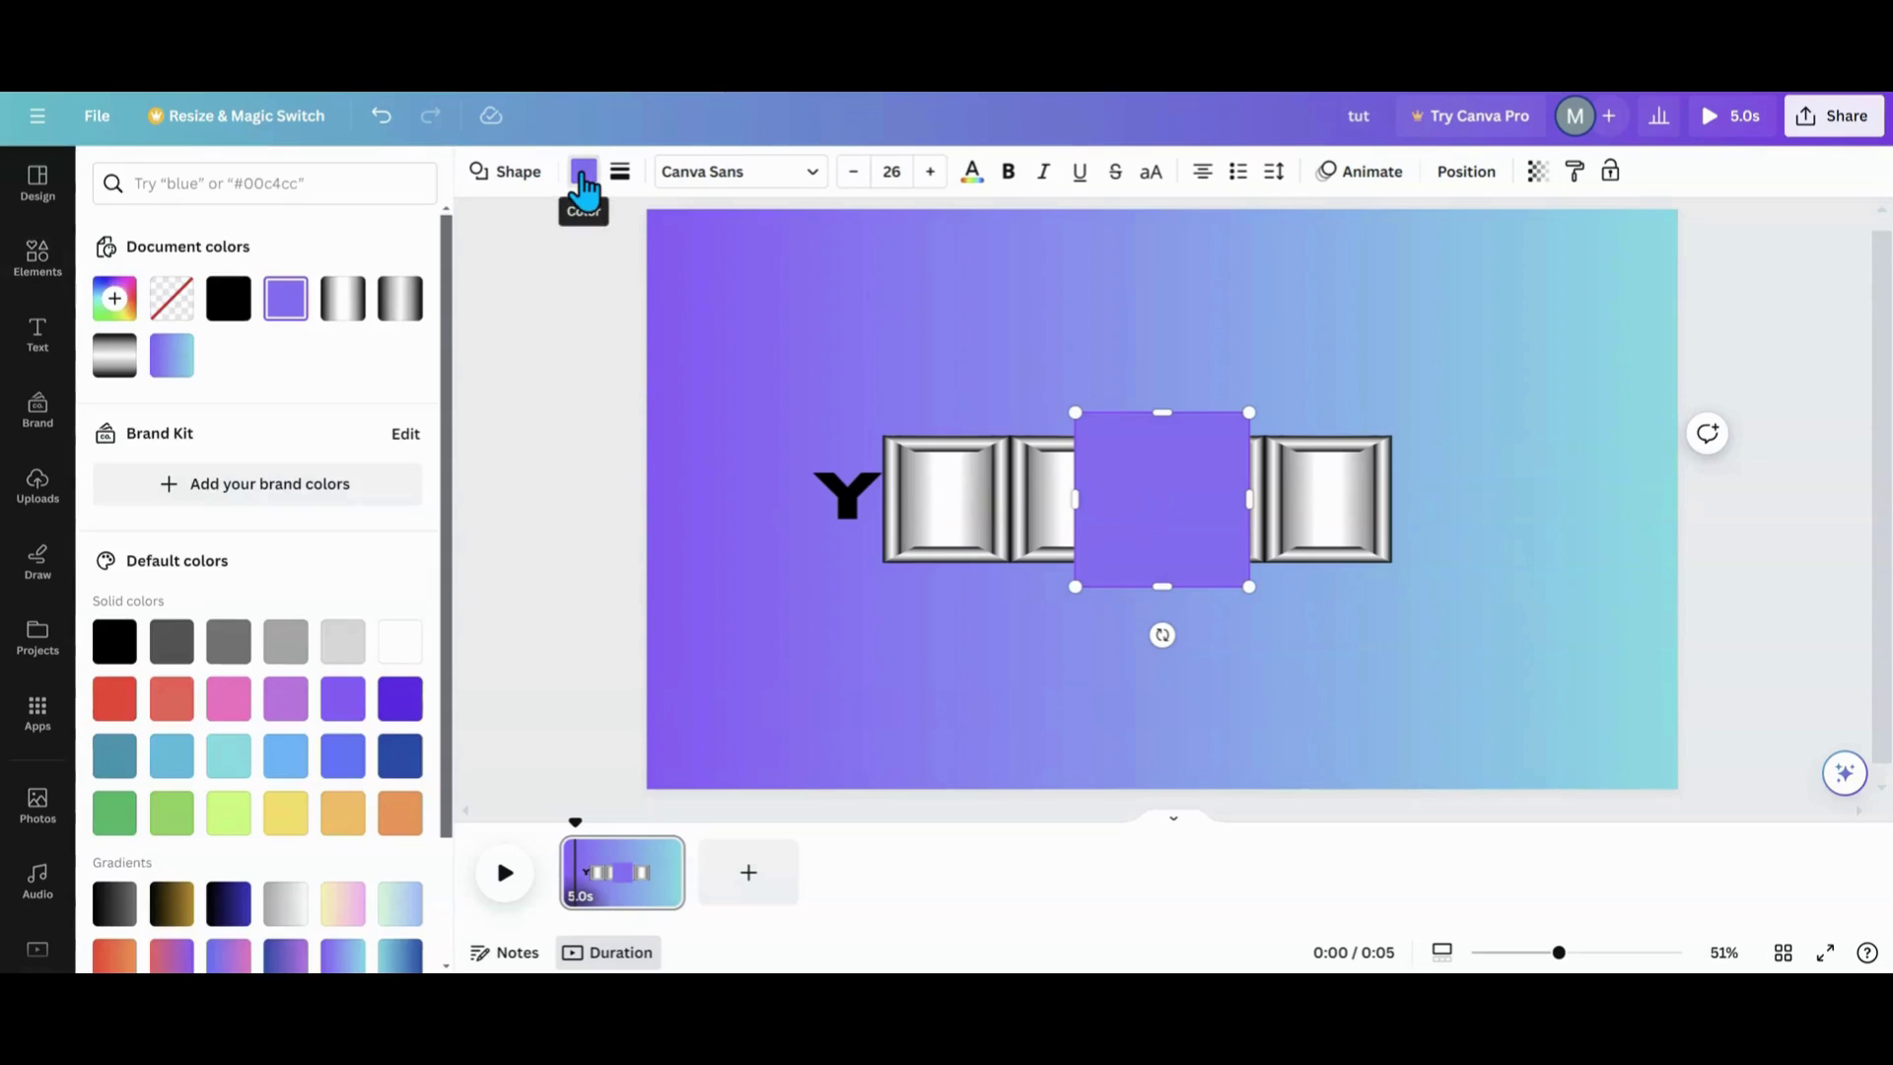
{"action": "left_click", "coordinate": [719, 287]}
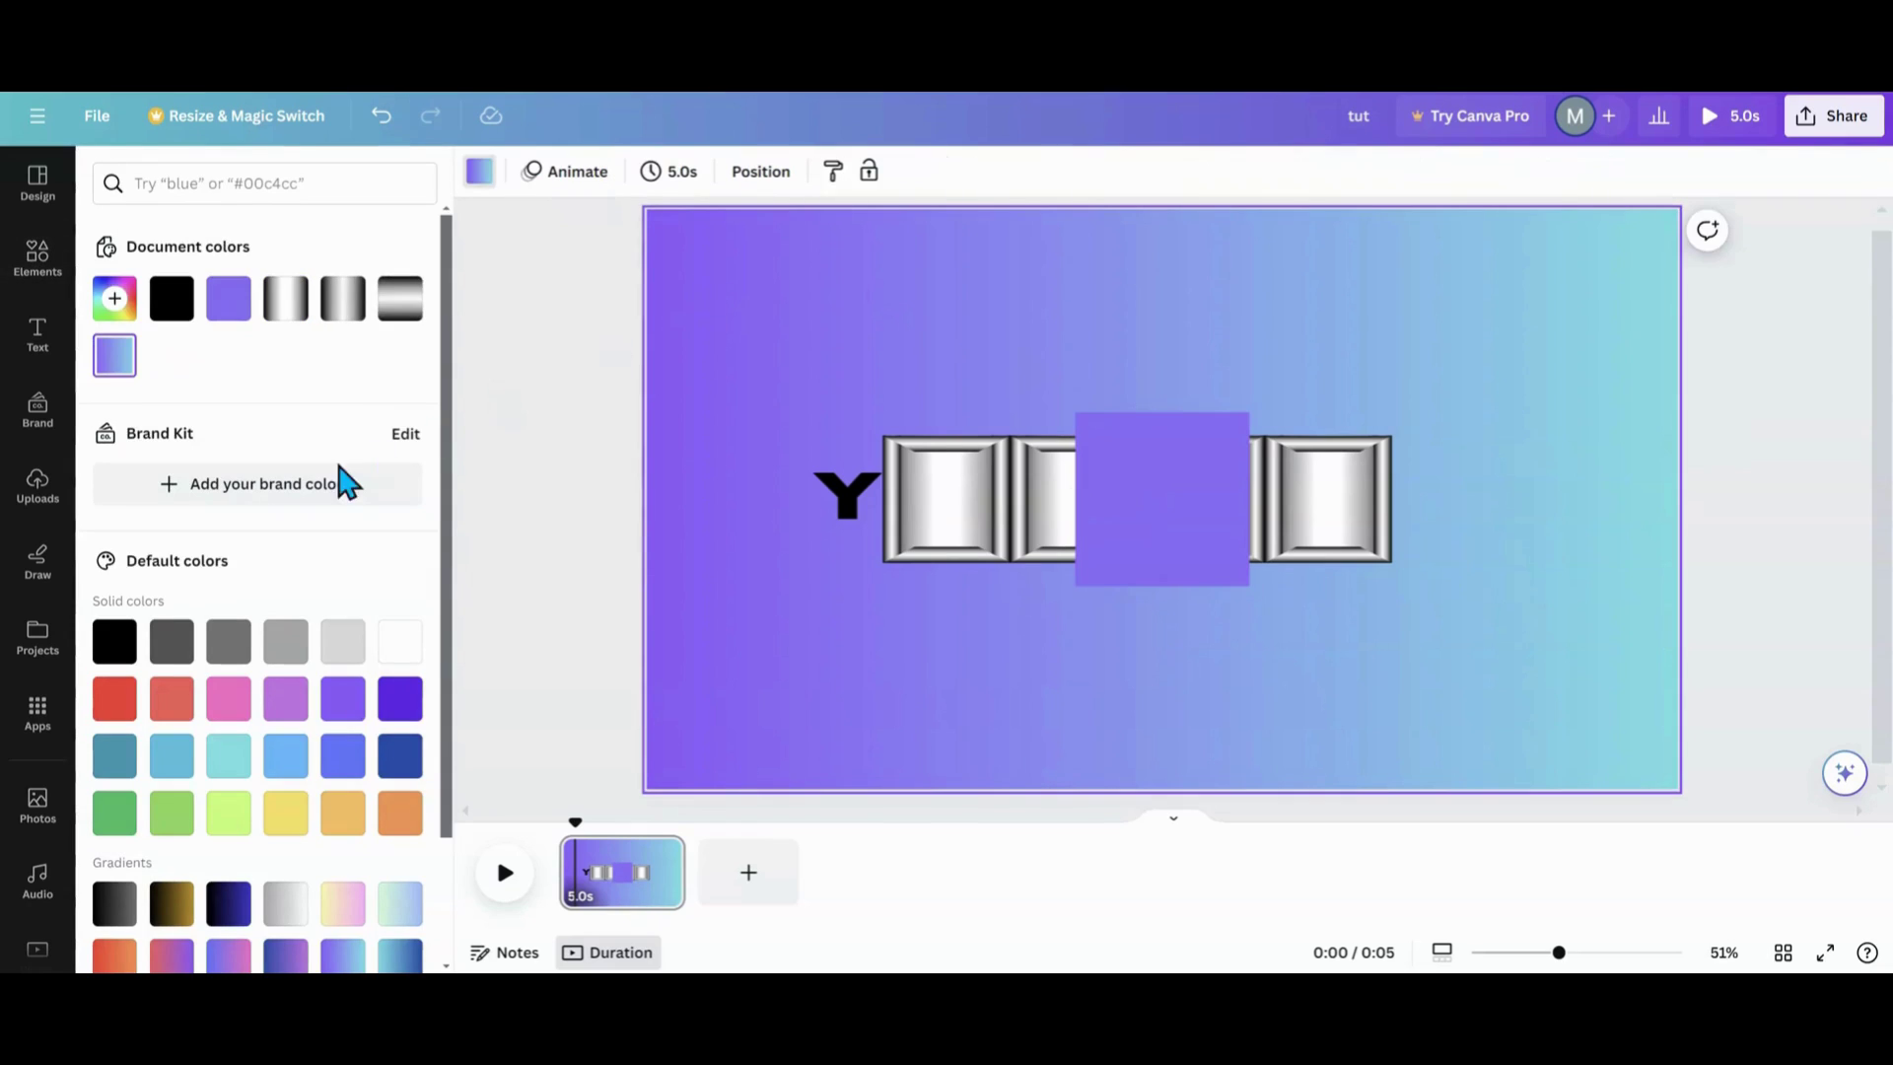
{"action": "left_click", "coordinate": [115, 365]}
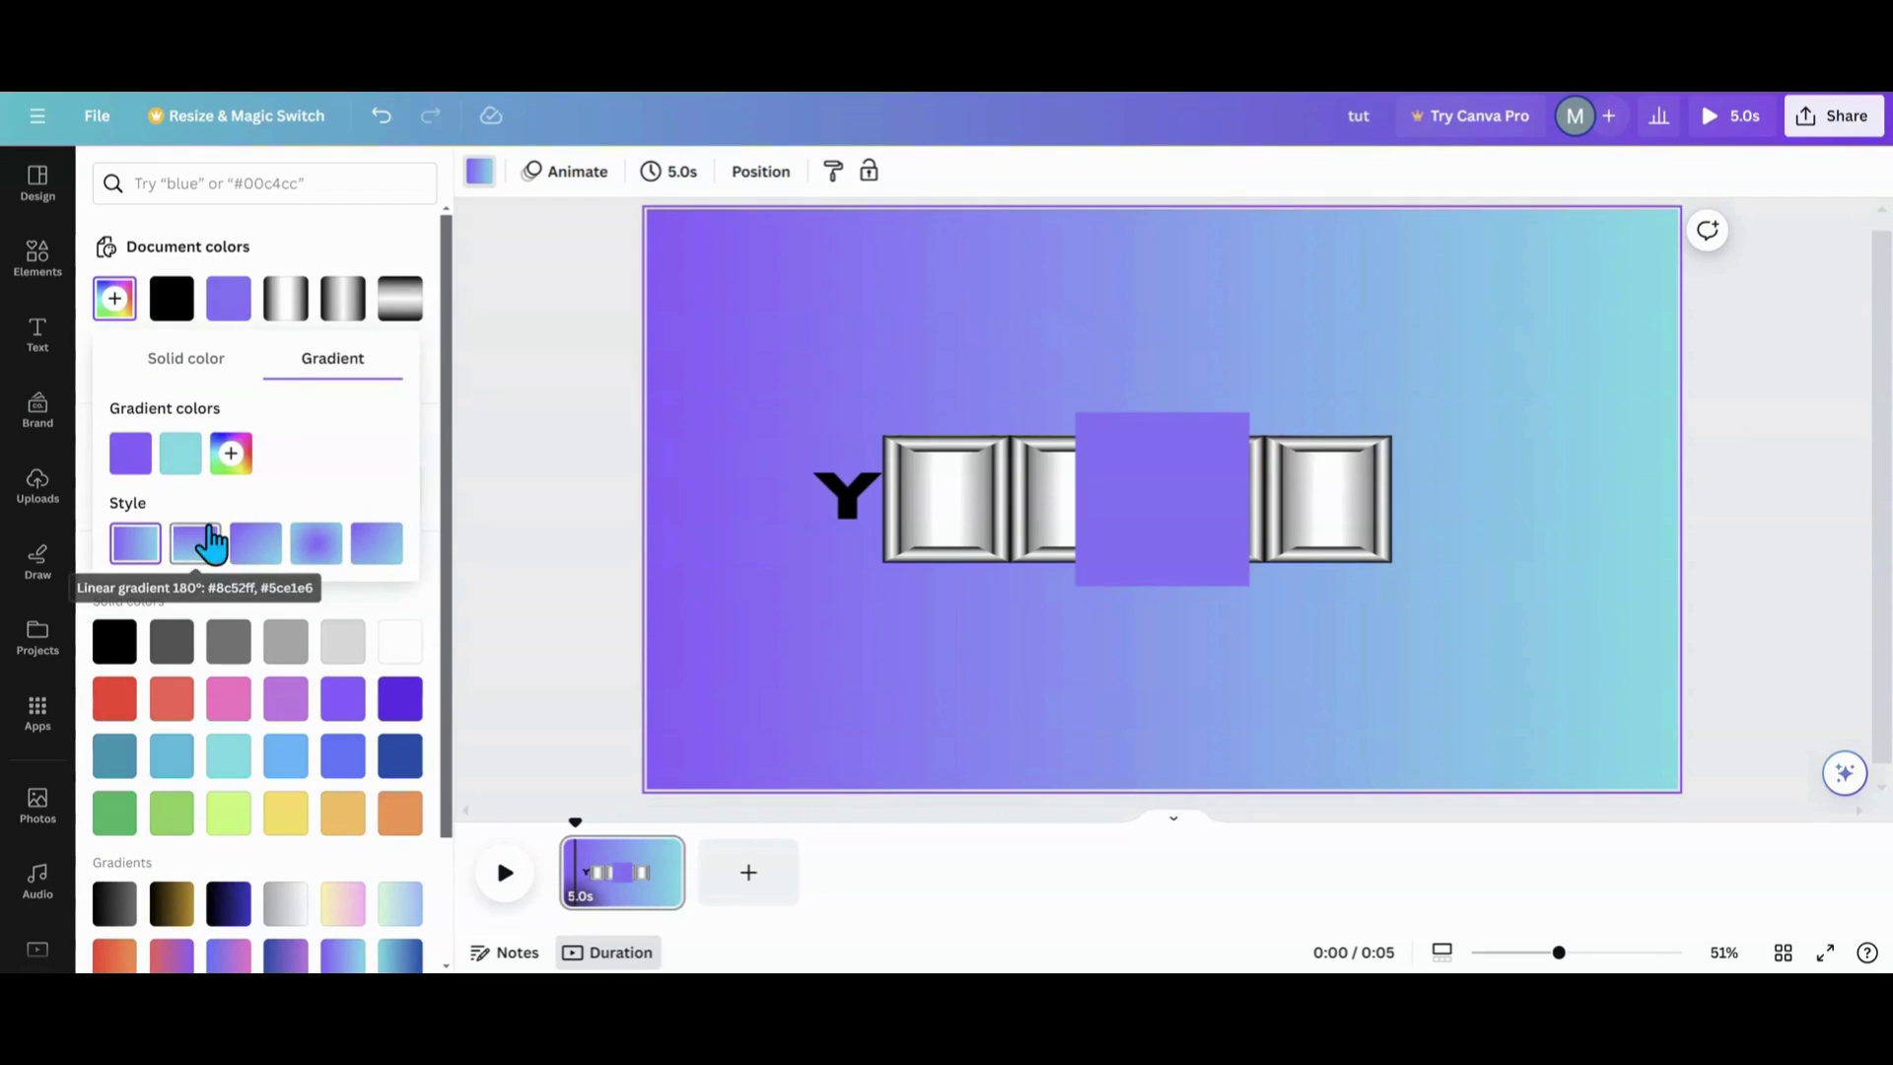
{"action": "left_click", "coordinate": [201, 556]}
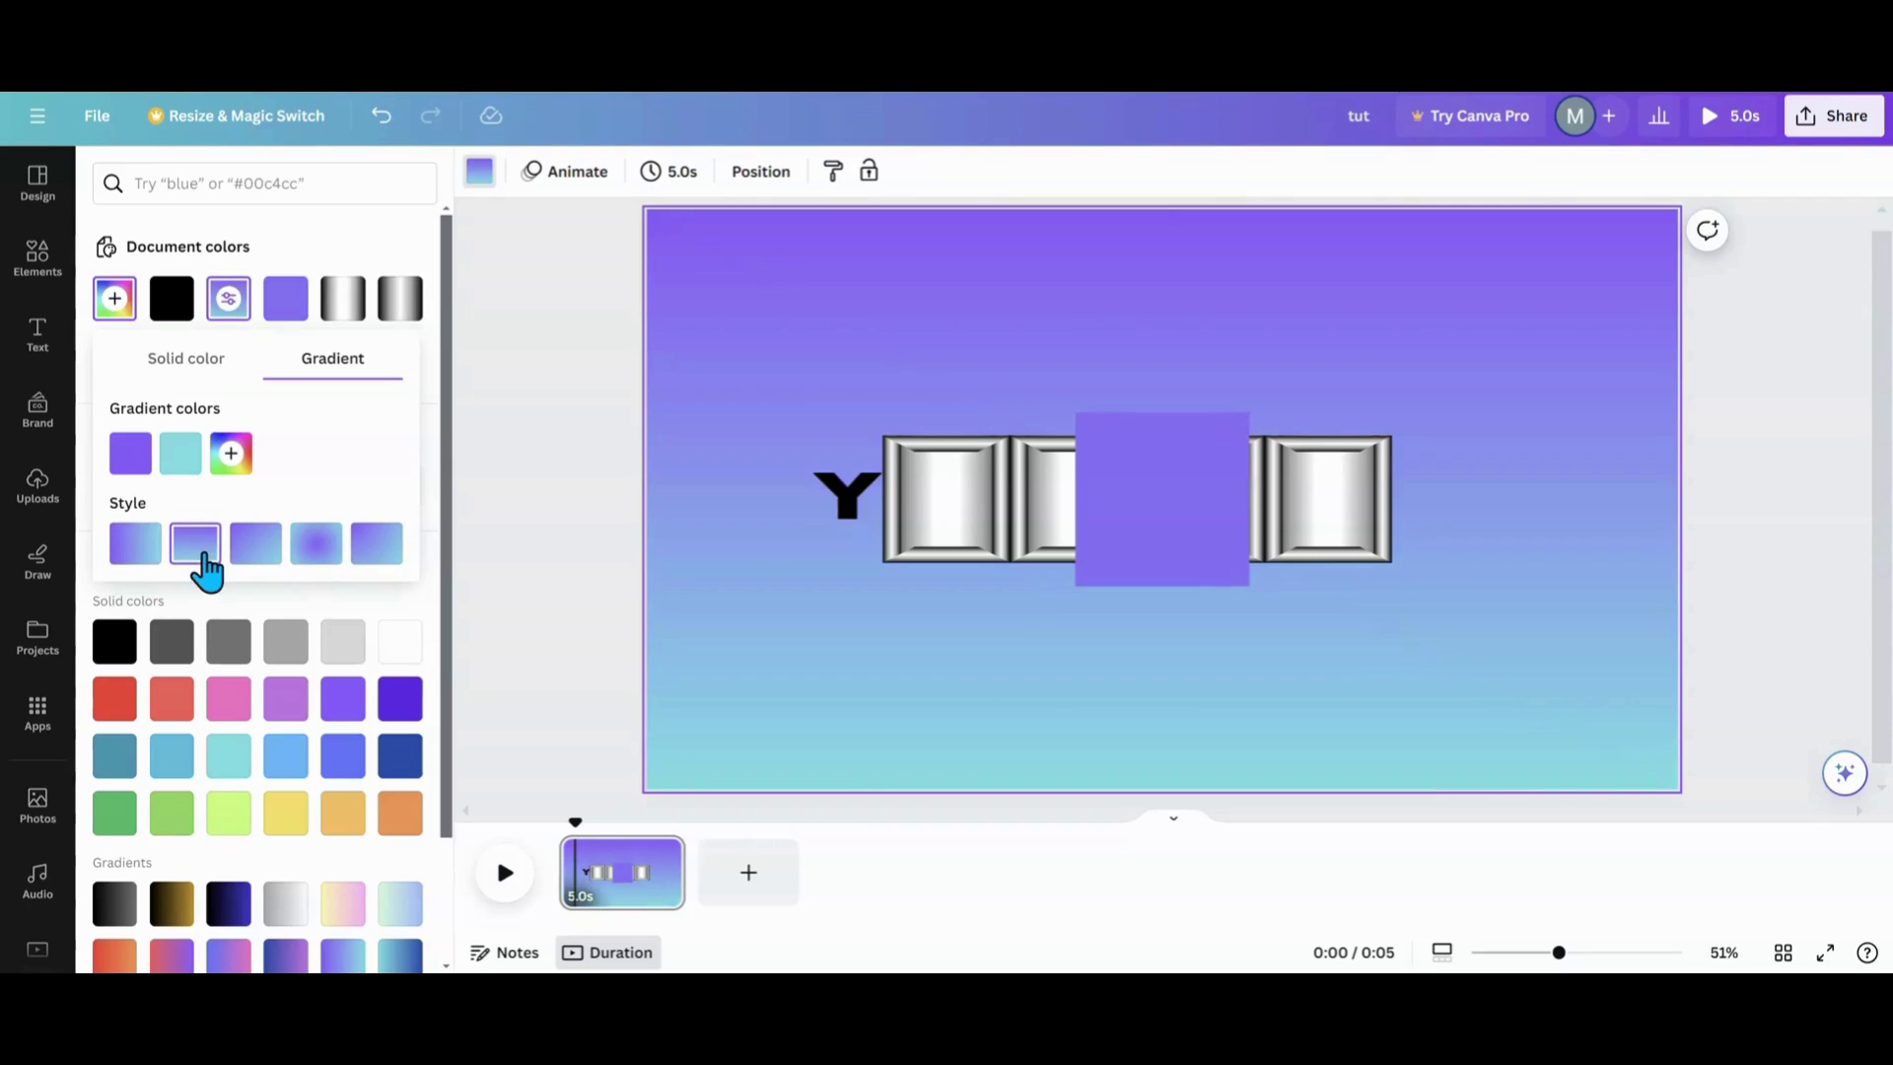
Fill the added square with the background's vertical gradient and stretch it into a full-height strip covering the Y, flush against the first metallic square.
{"action": "left_click", "coordinate": [1099, 512]}
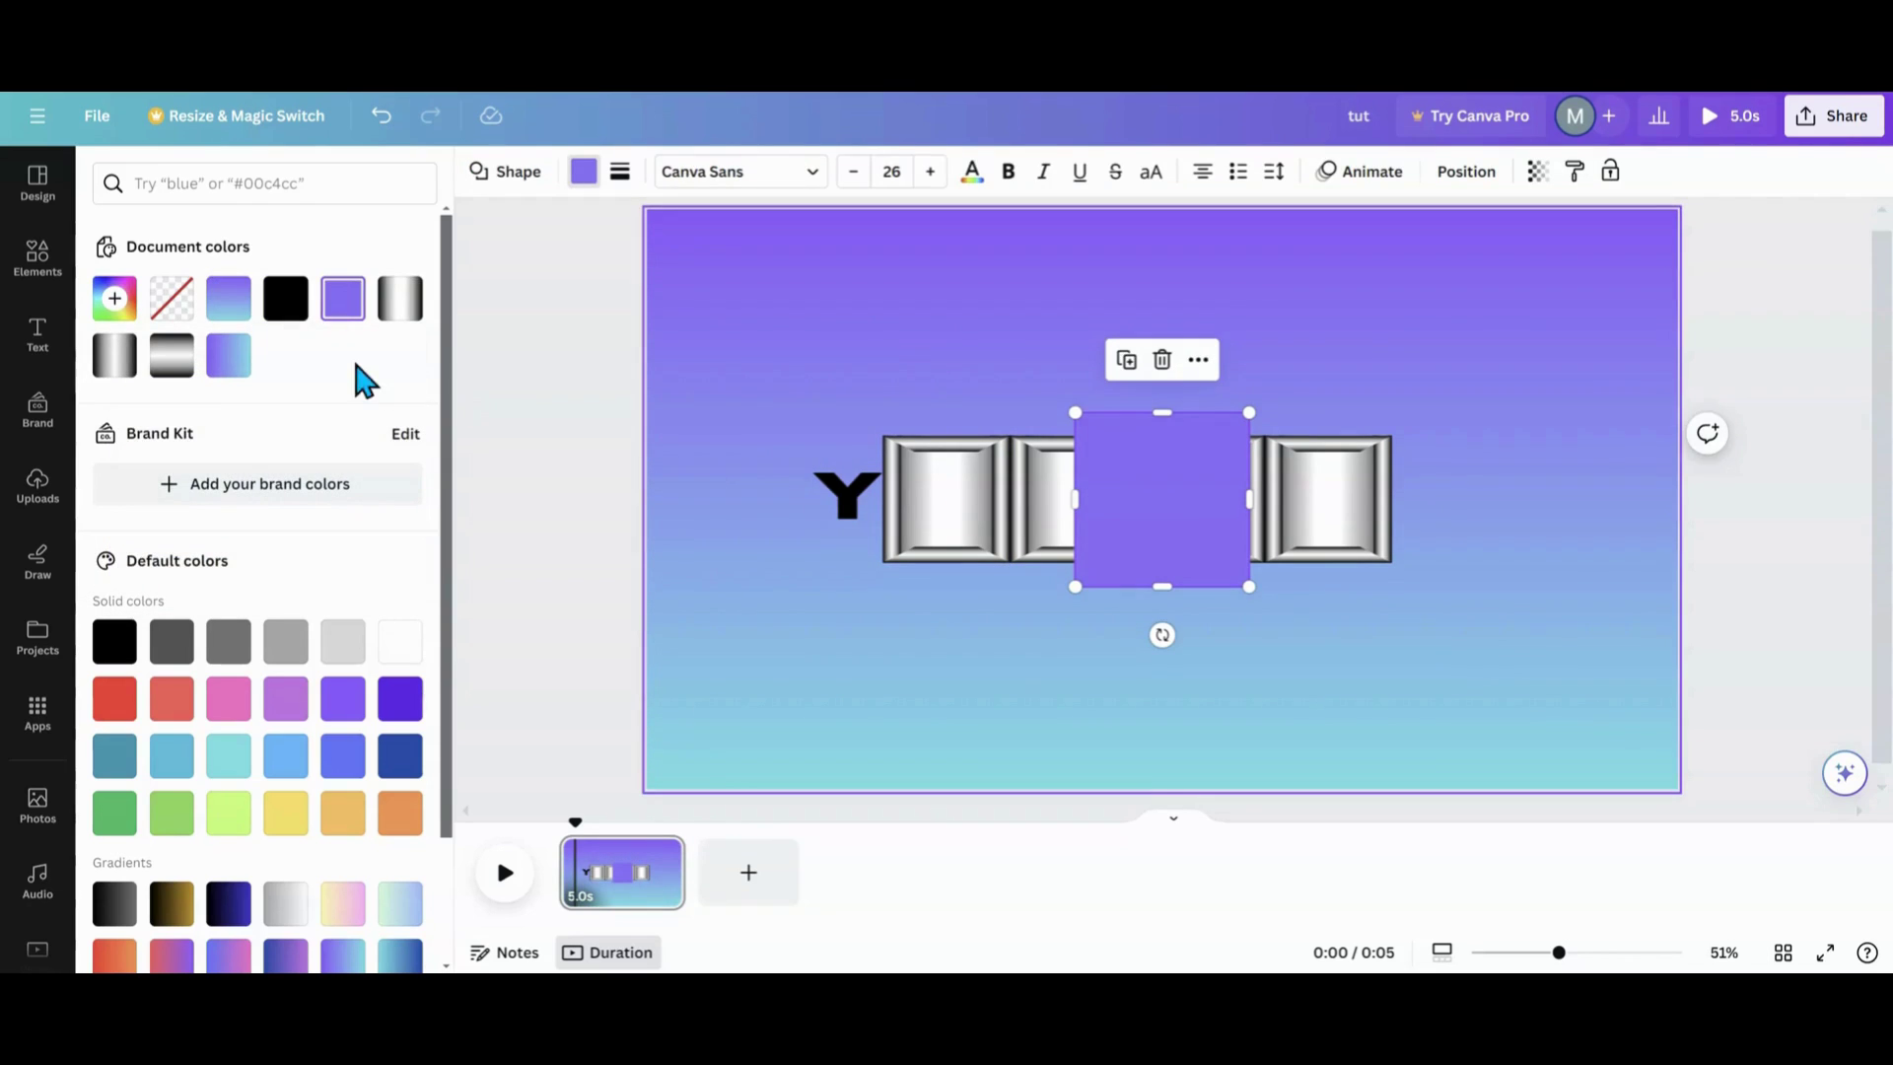
{"action": "left_click", "coordinate": [233, 316]}
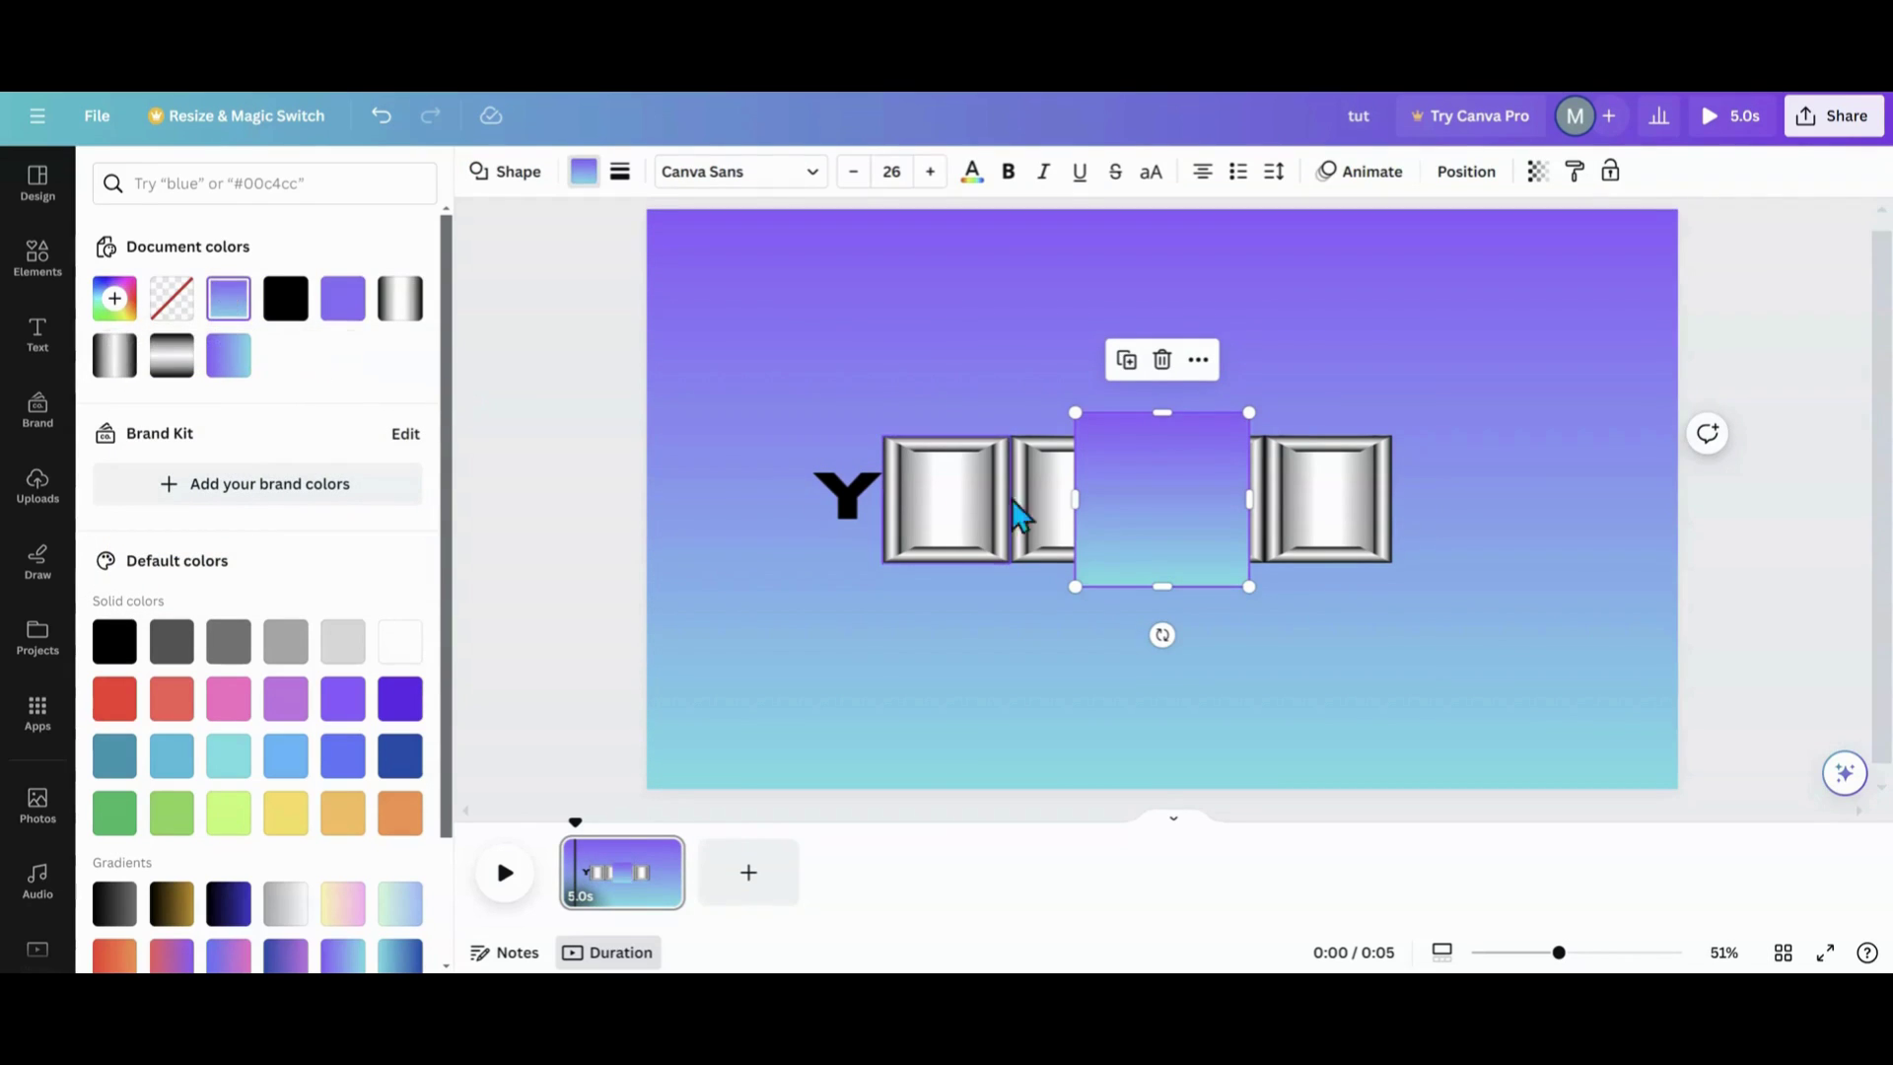
{"action": "left_click_drag", "start_coordinate": [1149, 499], "coordinate": [721, 275]}
{"action": "left_click_drag", "start_coordinate": [739, 379], "coordinate": [729, 795]}
{"action": "left_click_drag", "start_coordinate": [754, 567], "coordinate": [810, 559]}
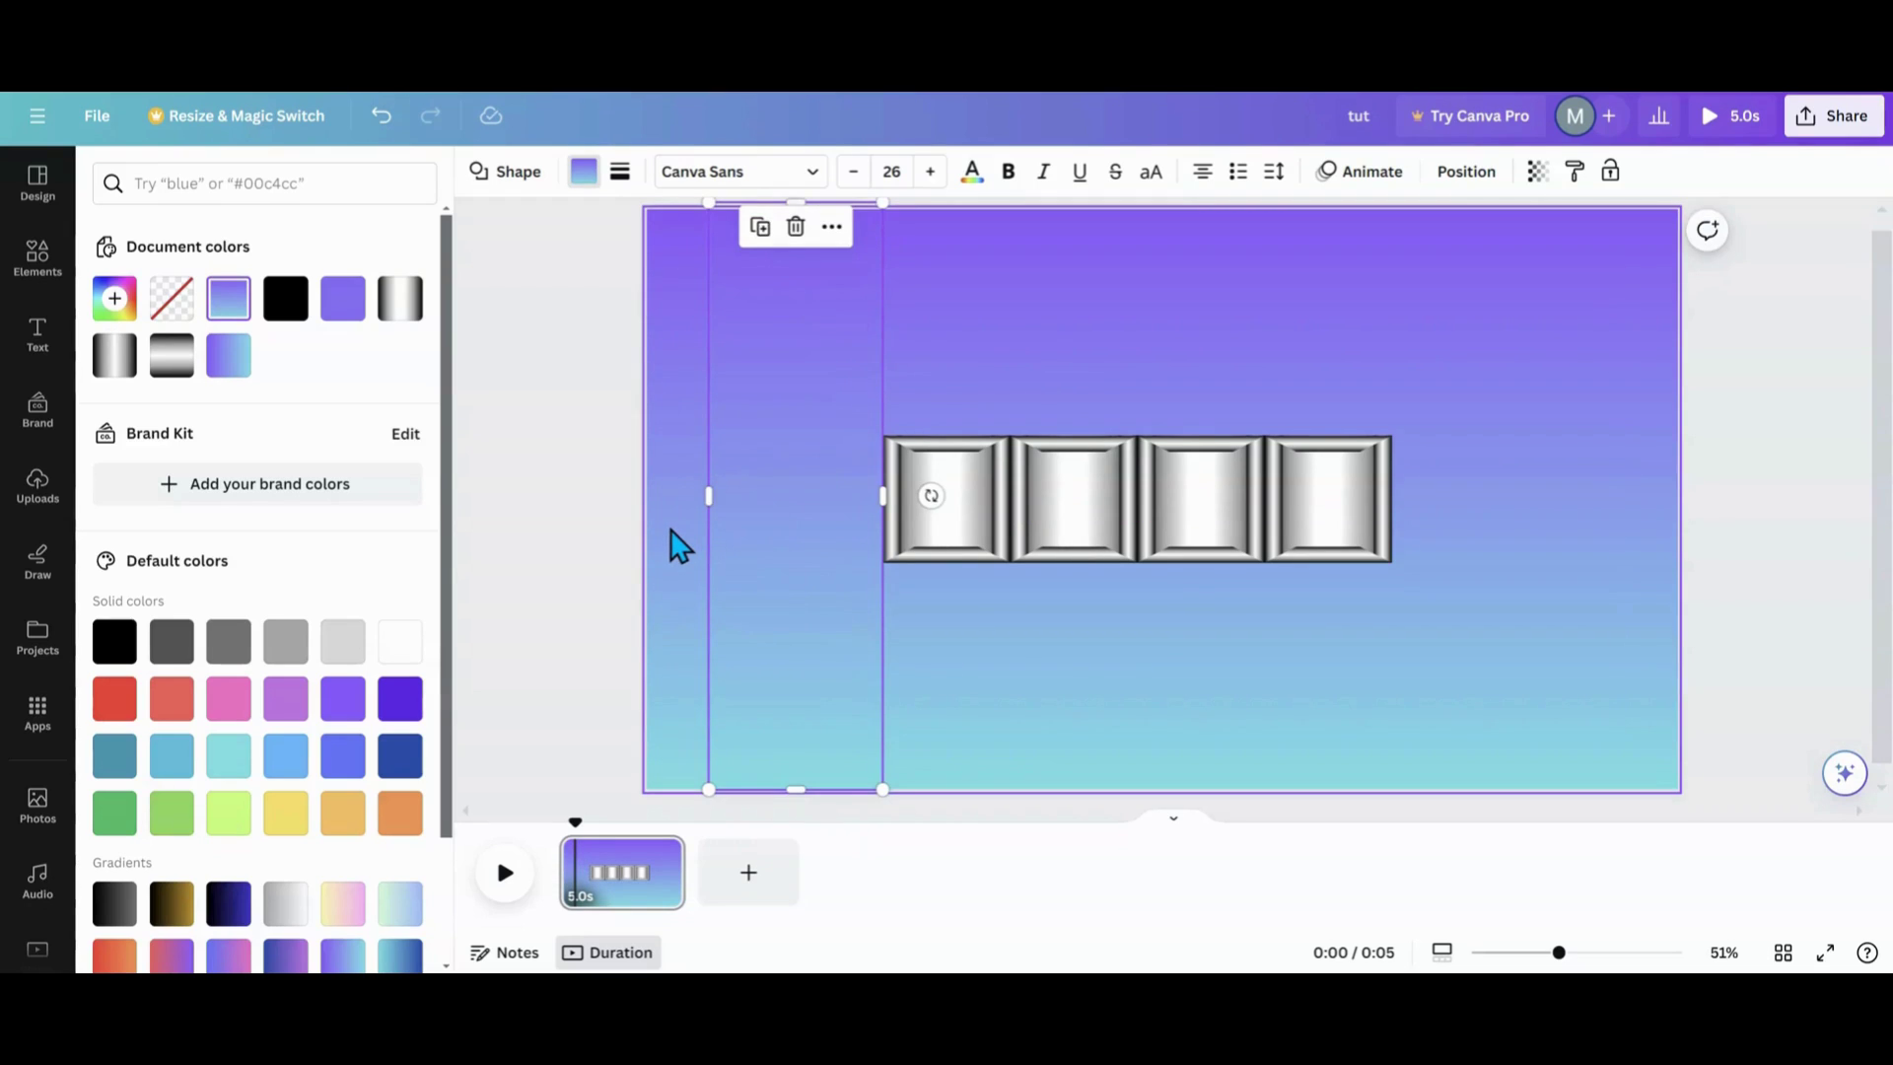
Delete the gradient strip that covers the Y.
{"action": "key", "text": "Delete"}
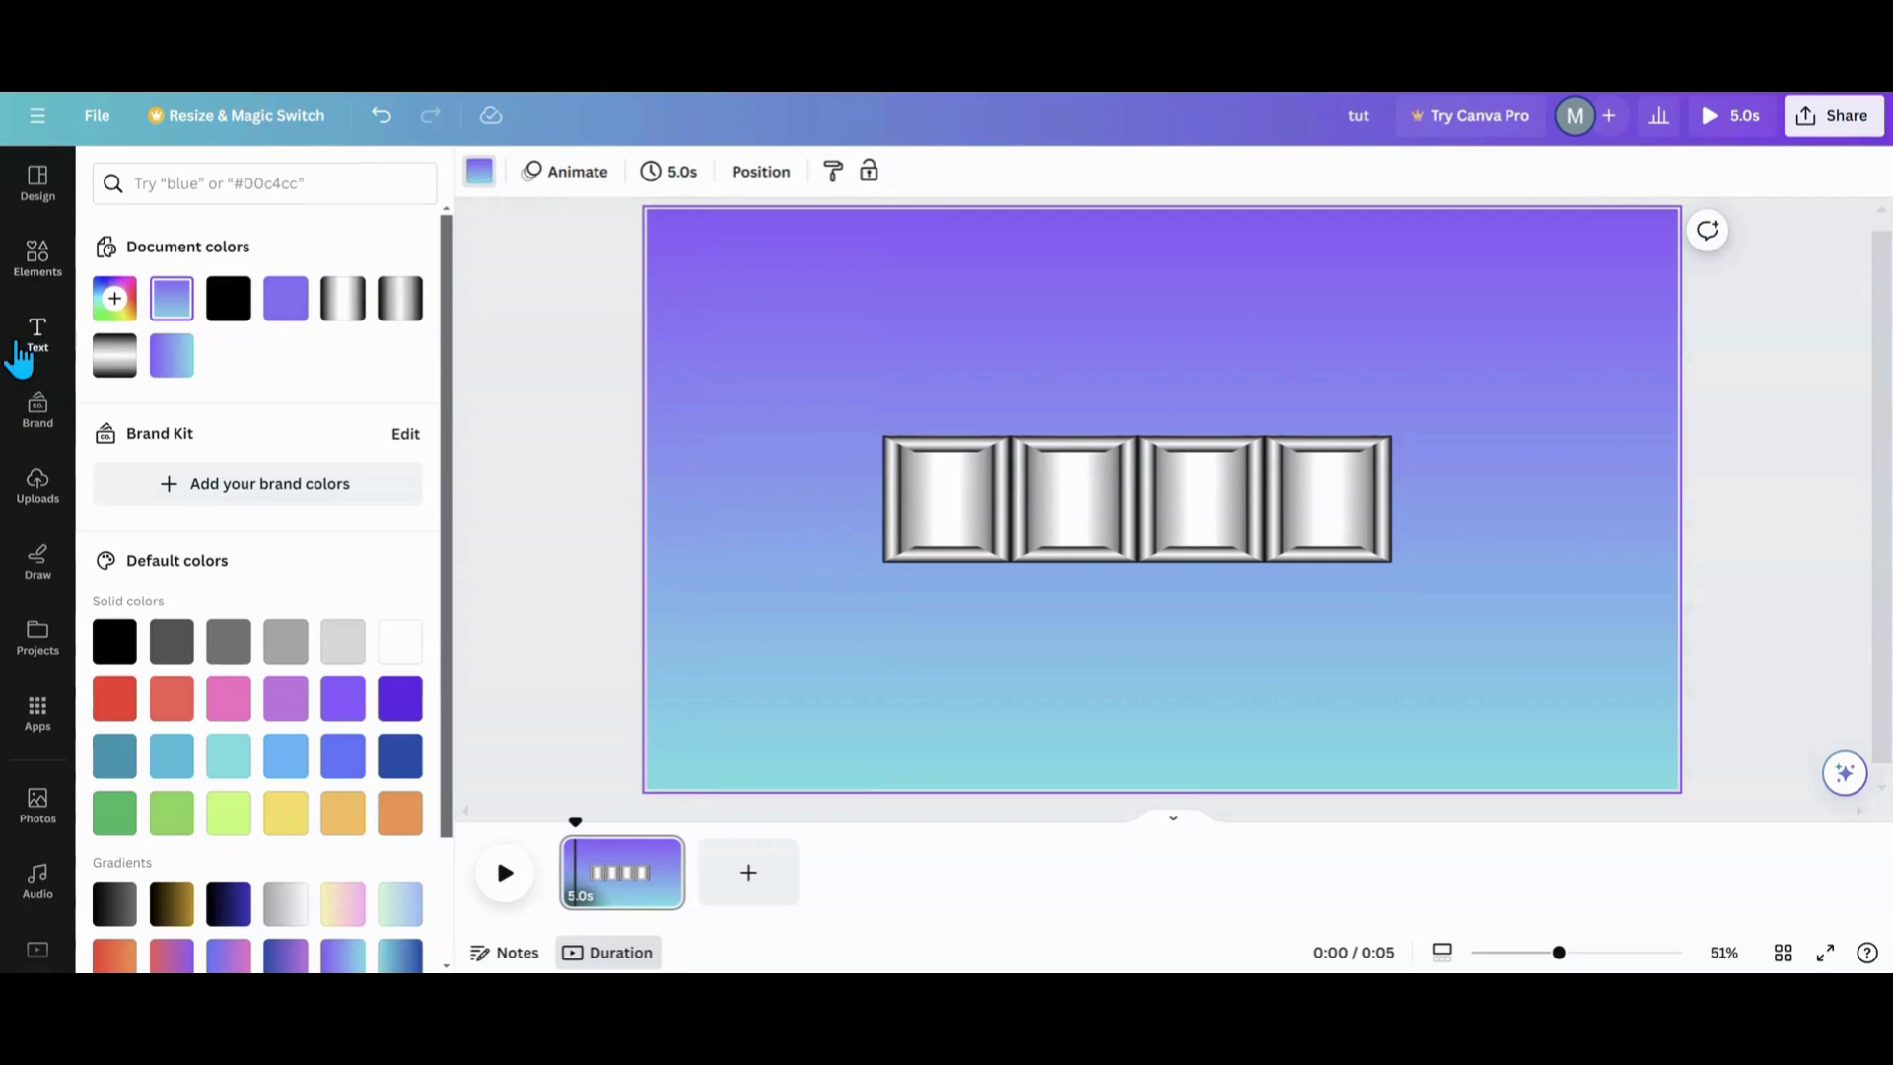
{"action": "left_click", "coordinate": [767, 485]}
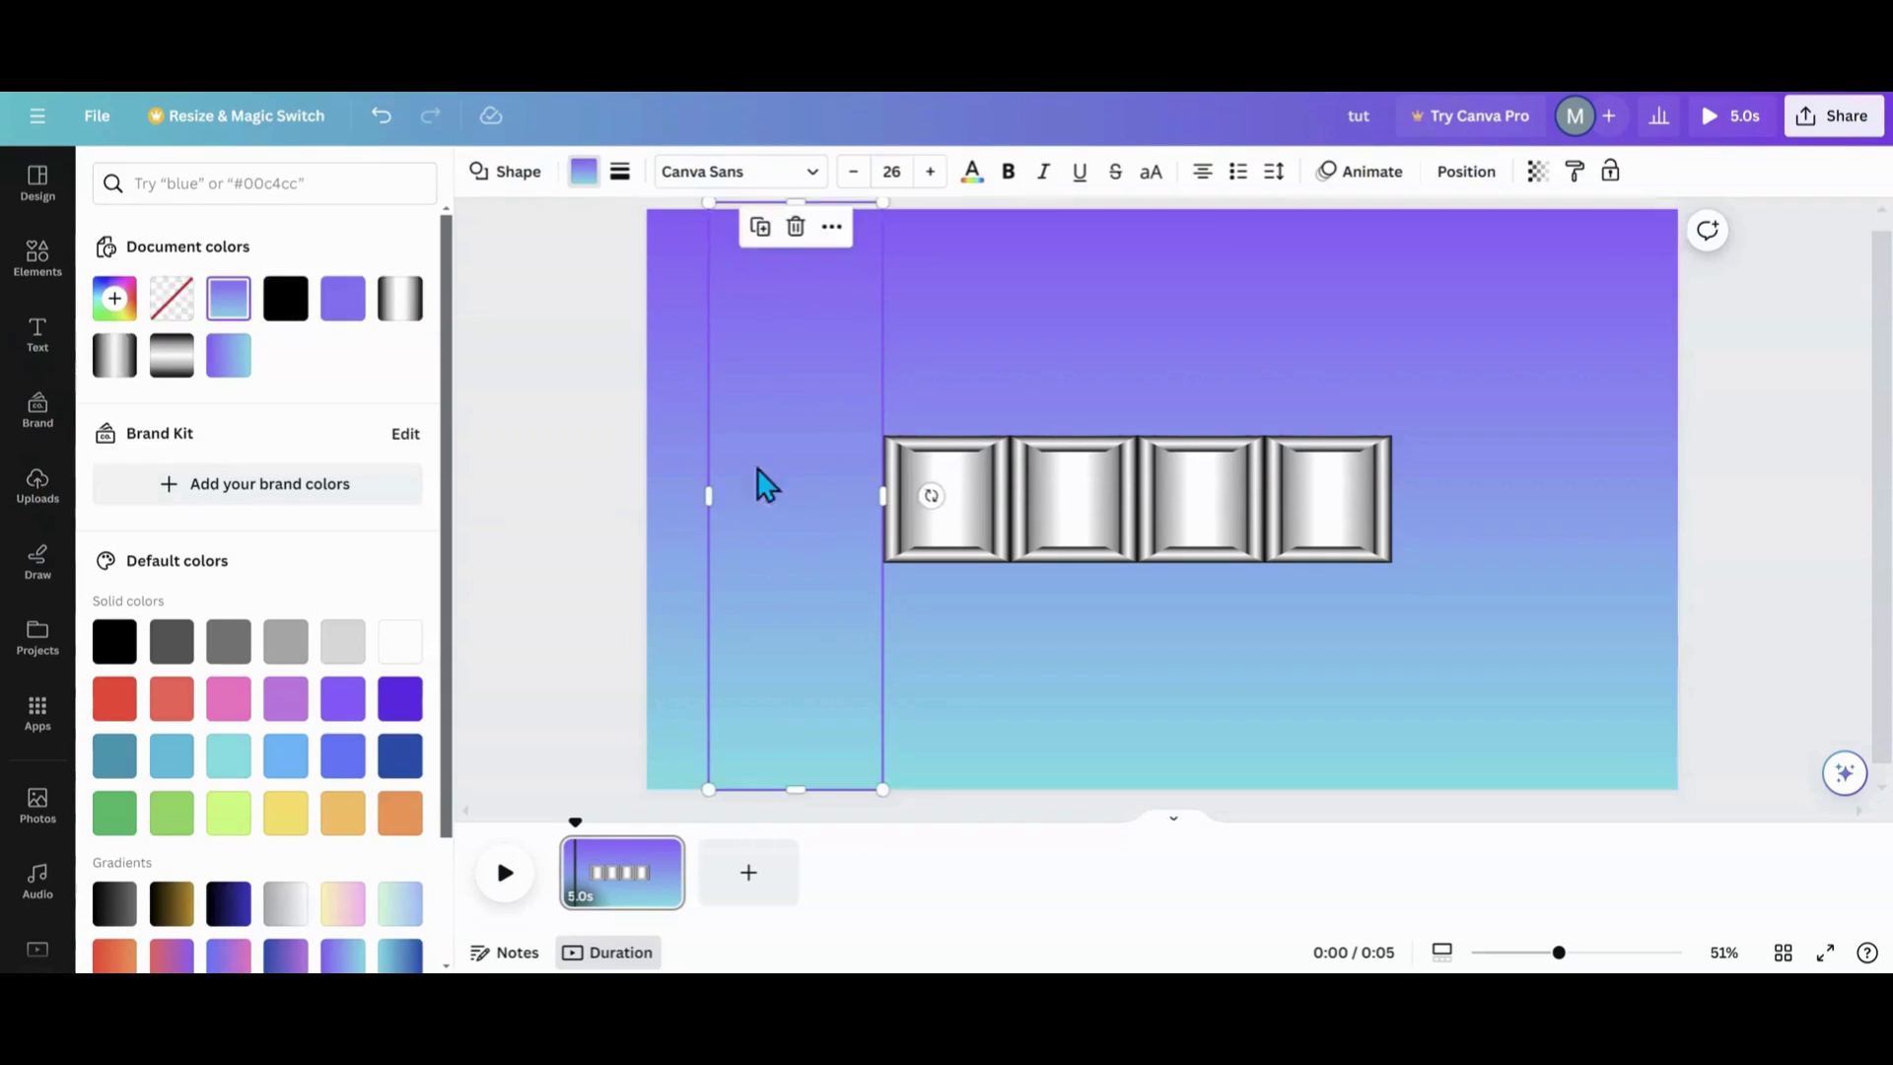
{"action": "left_click", "coordinate": [795, 229]}
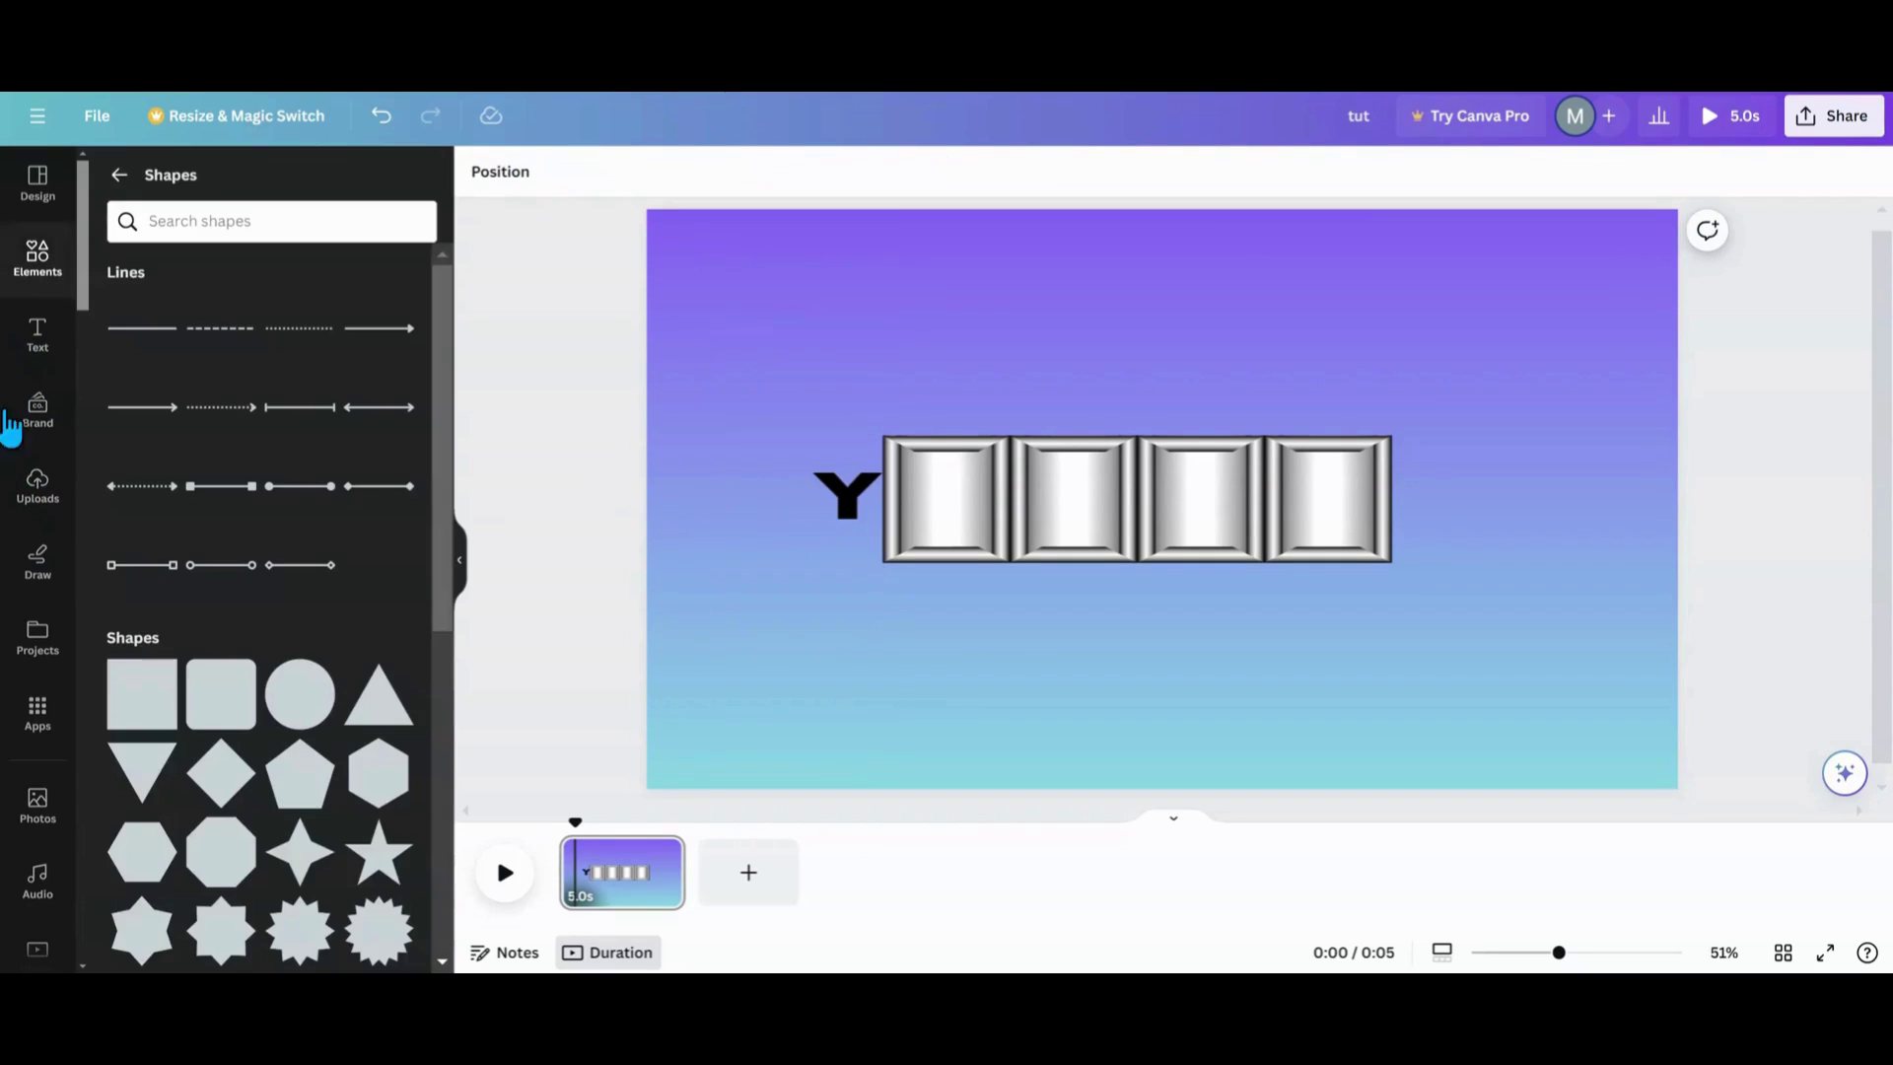
Add the recently used blue neon corridor photo and enlarge it to cover the whole page.
{"action": "left_click", "coordinate": [37, 282]}
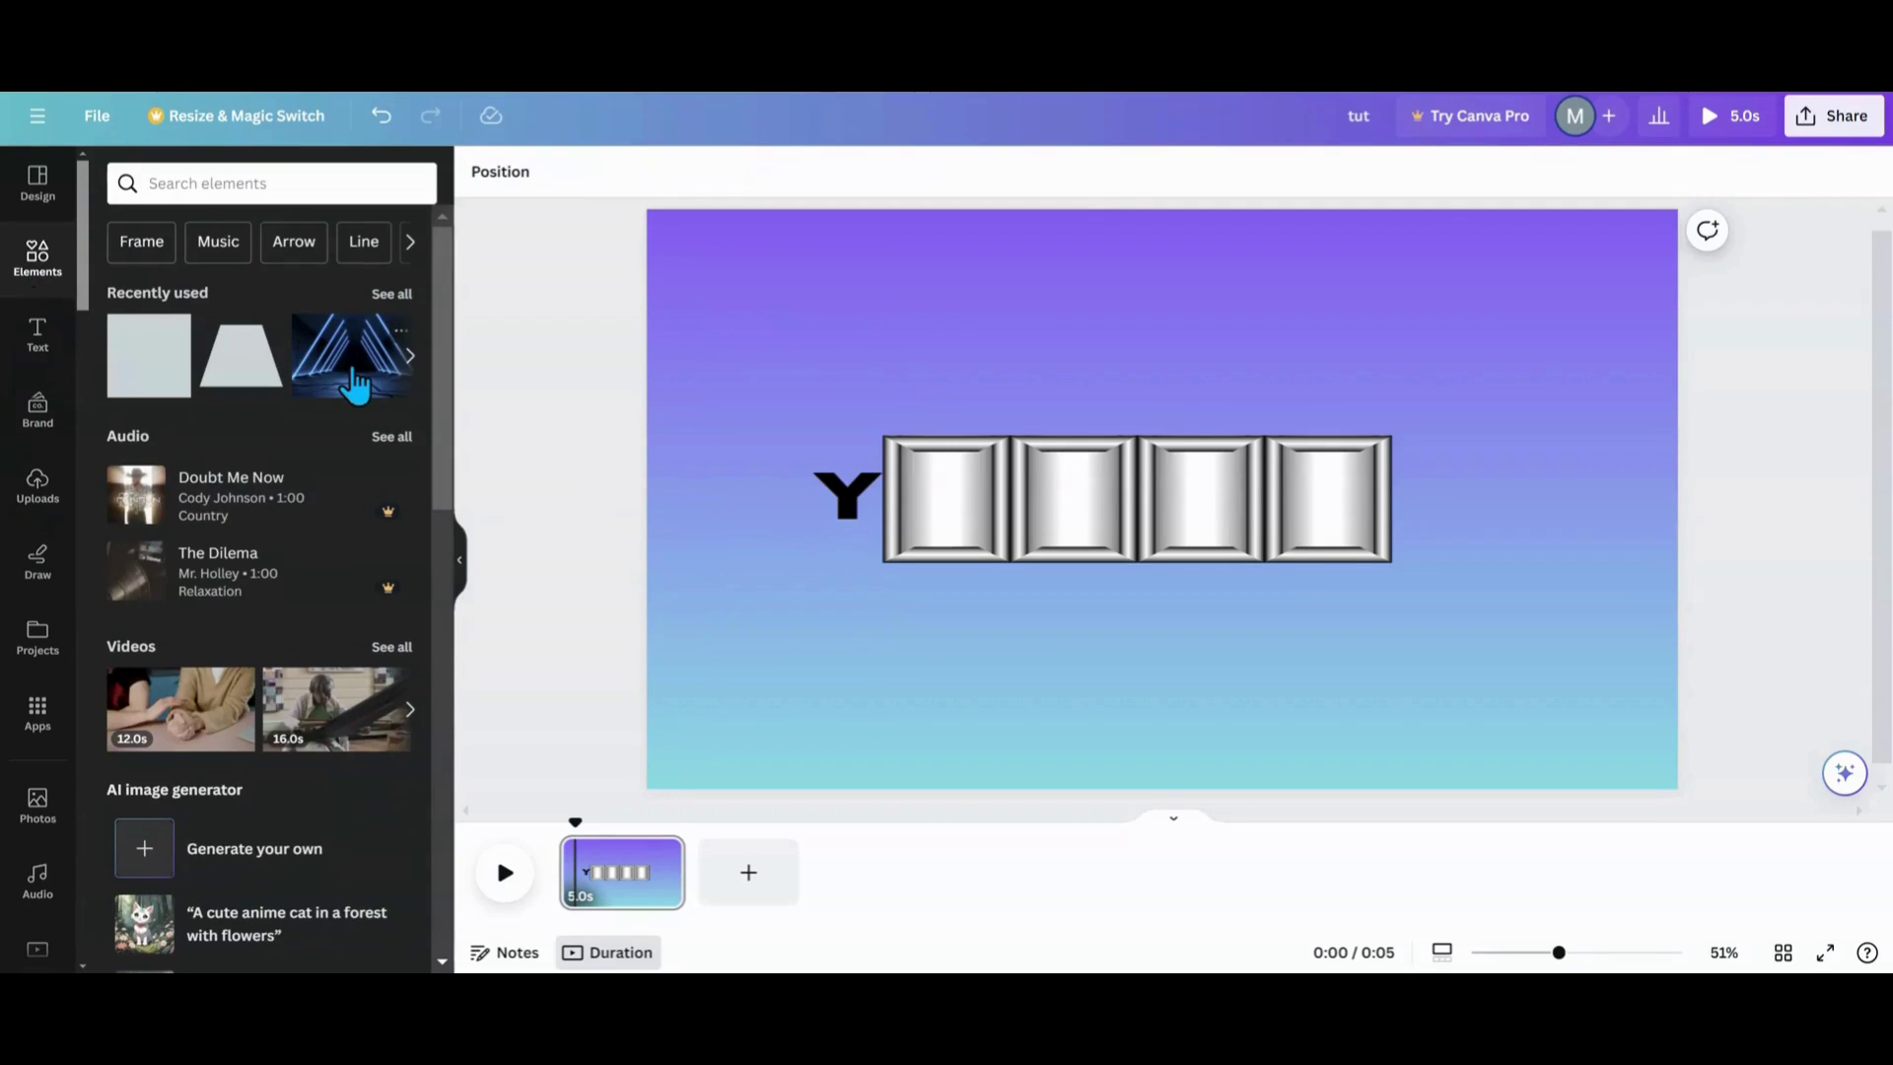
{"action": "left_click", "coordinate": [339, 392]}
{"action": "left_click_drag", "start_coordinate": [814, 266], "coordinate": [552, 264]}
{"action": "left_click_drag", "start_coordinate": [1522, 734], "coordinate": [1754, 828]}
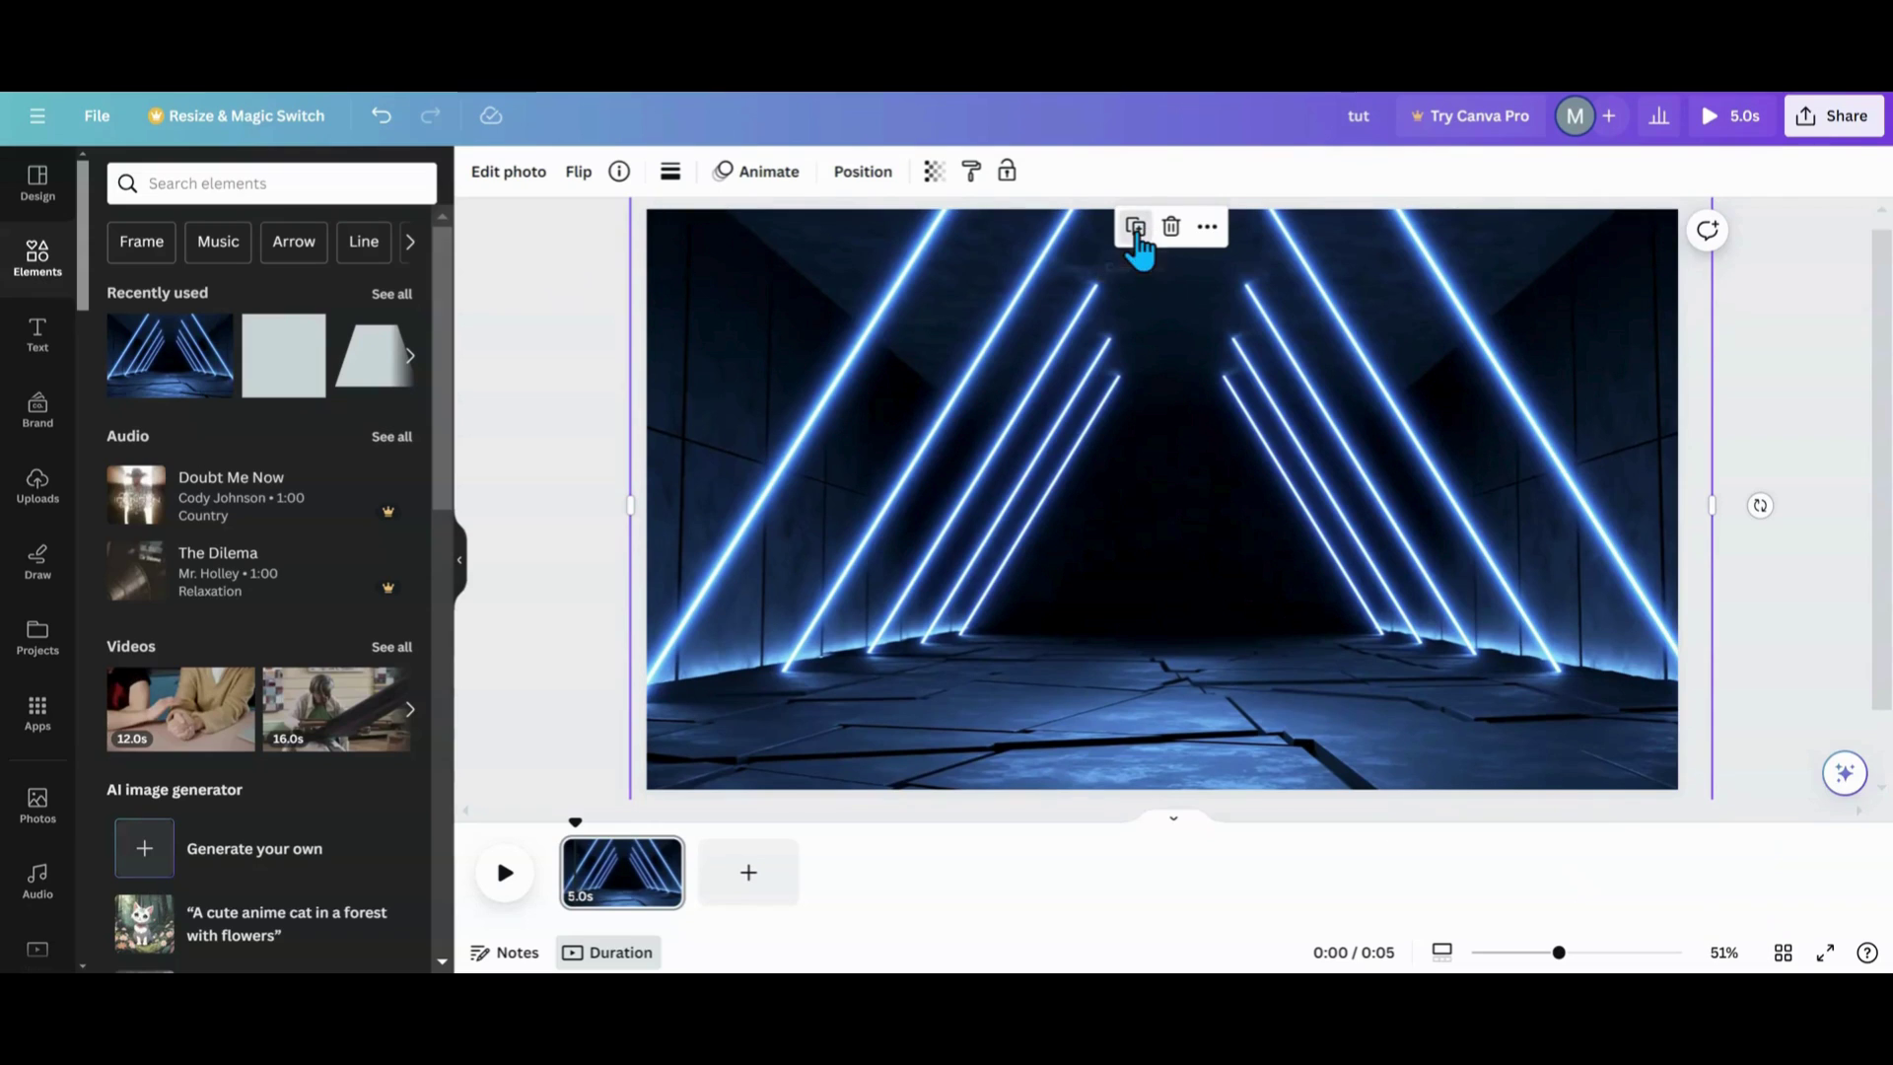
Duplicate the neon photo, crop the copy to a strip beside the first square, and move the full photo's layer just above the background.
{"action": "mouse_move", "coordinate": [1107, 410]}
{"action": "left_mouse_down"}
{"action": "mouse_move", "coordinate": [1077, 406]}
{"action": "mouse_move", "coordinate": [1091, 434]}
{"action": "left_mouse_up"}
{"action": "left_click_drag", "start_coordinate": [1715, 518], "coordinate": [882, 607]}
{"action": "left_click", "coordinate": [863, 171]}
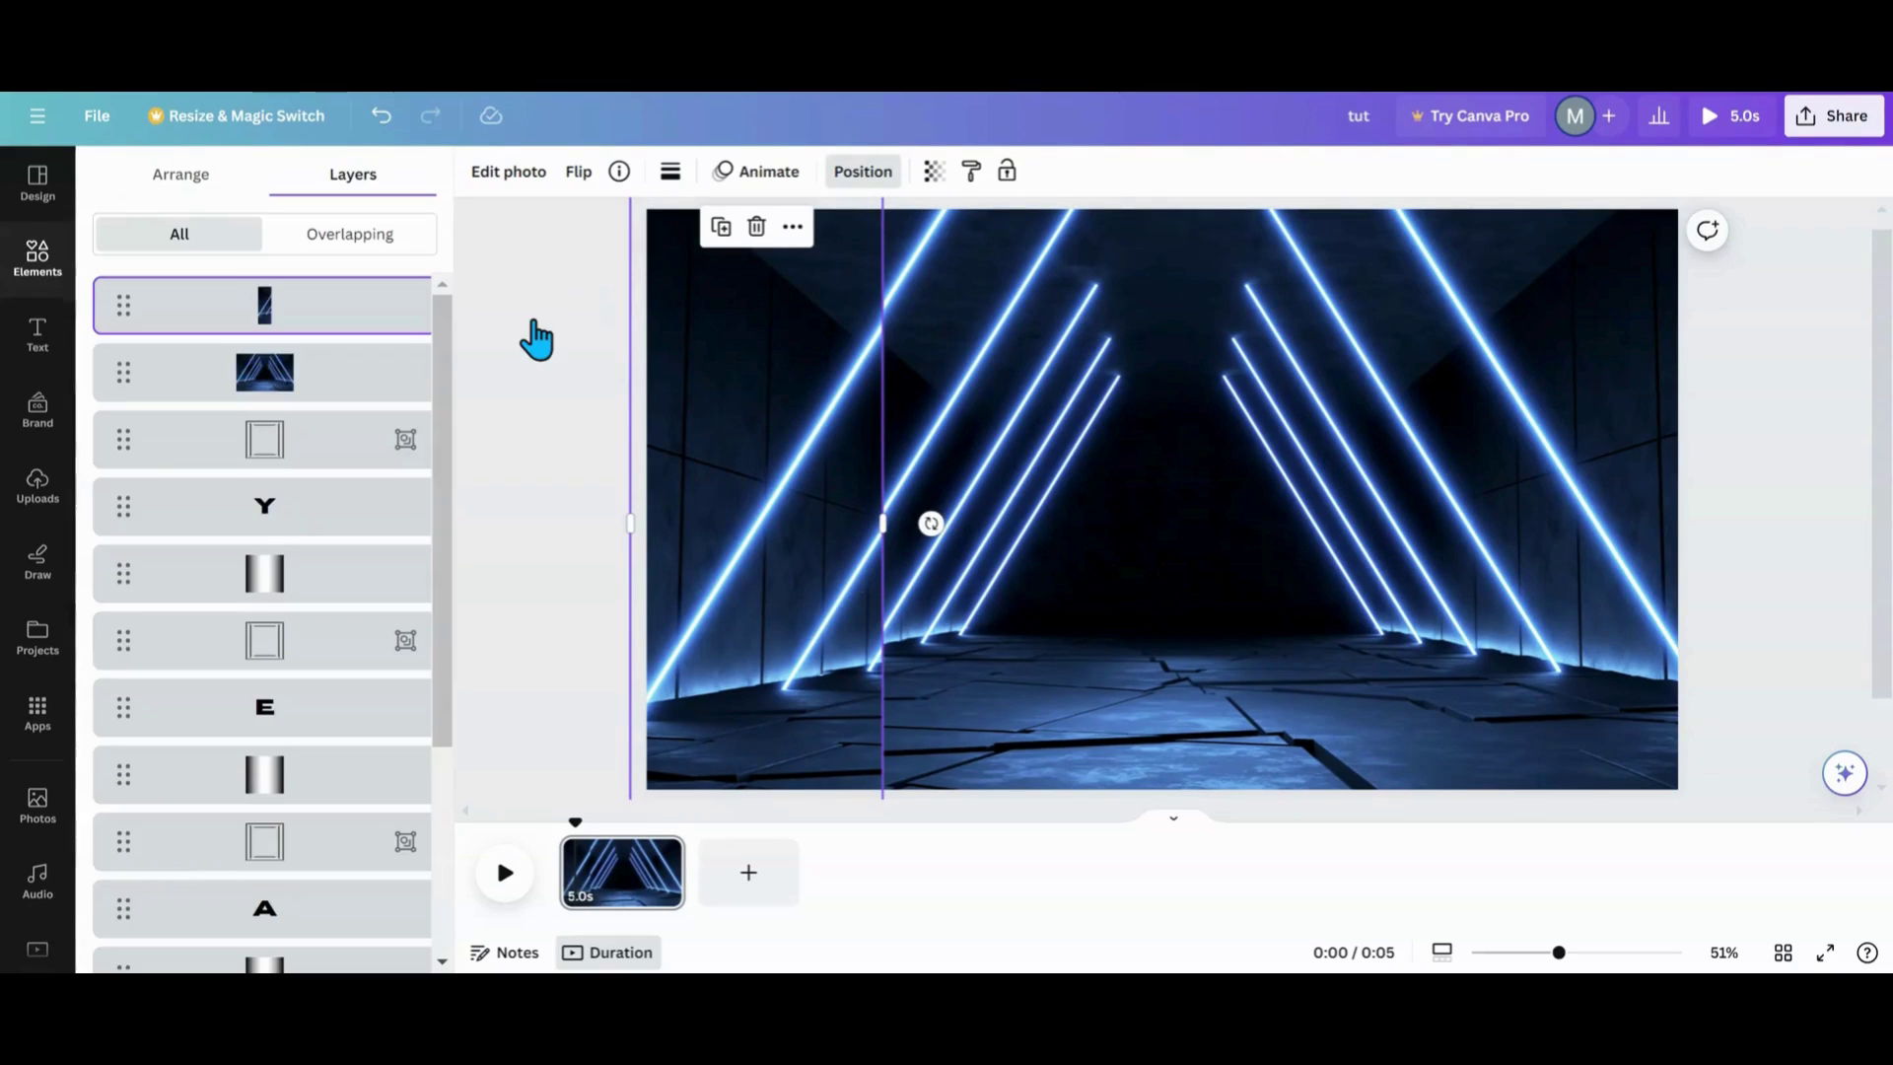
{"action": "left_click", "coordinate": [399, 391]}
{"action": "scroll", "coordinate": [355, 502], "scroll_direction": "down", "scroll_amount": 5}
{"action": "left_click_drag", "start_coordinate": [363, 927], "coordinate": [405, 863]}
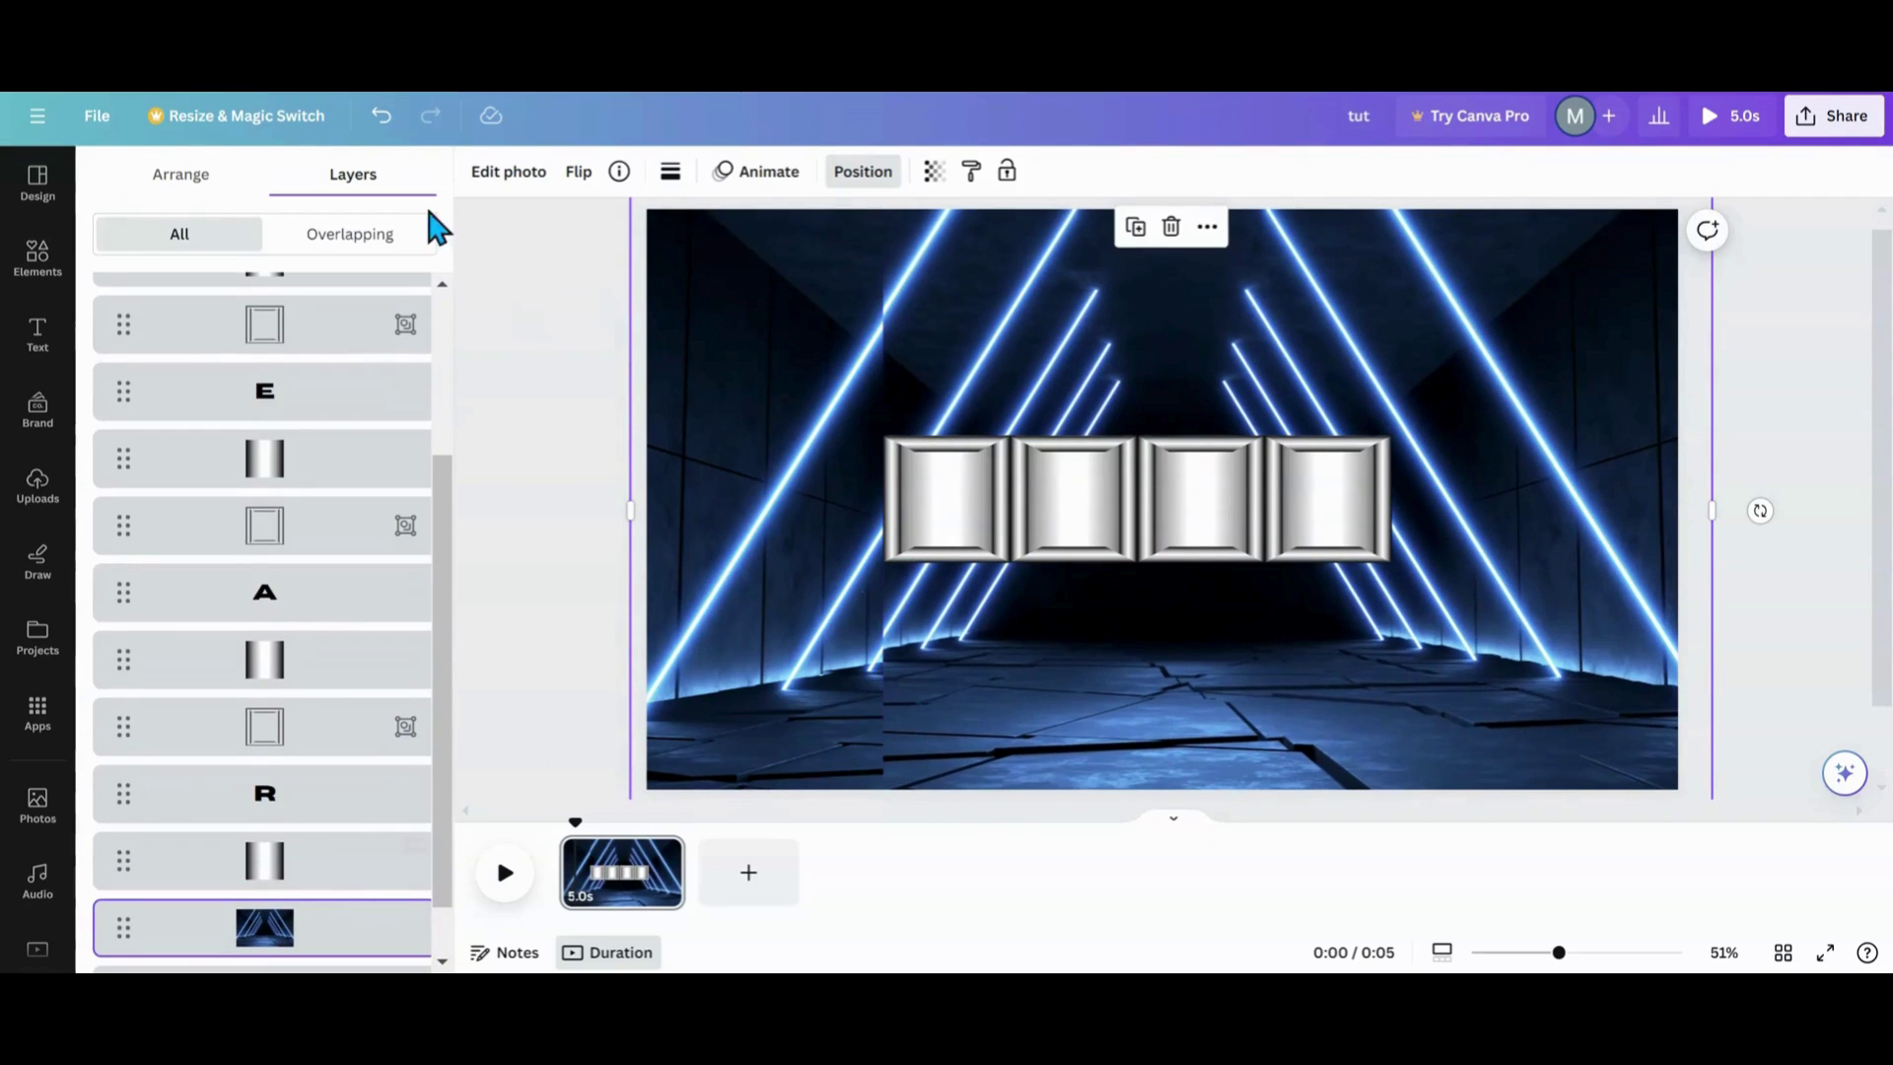
Undo the accidental shifts of the full-page neon photo.
{"action": "left_click", "coordinate": [378, 120]}
{"action": "left_click_drag", "start_coordinate": [767, 611], "coordinate": [757, 592]}
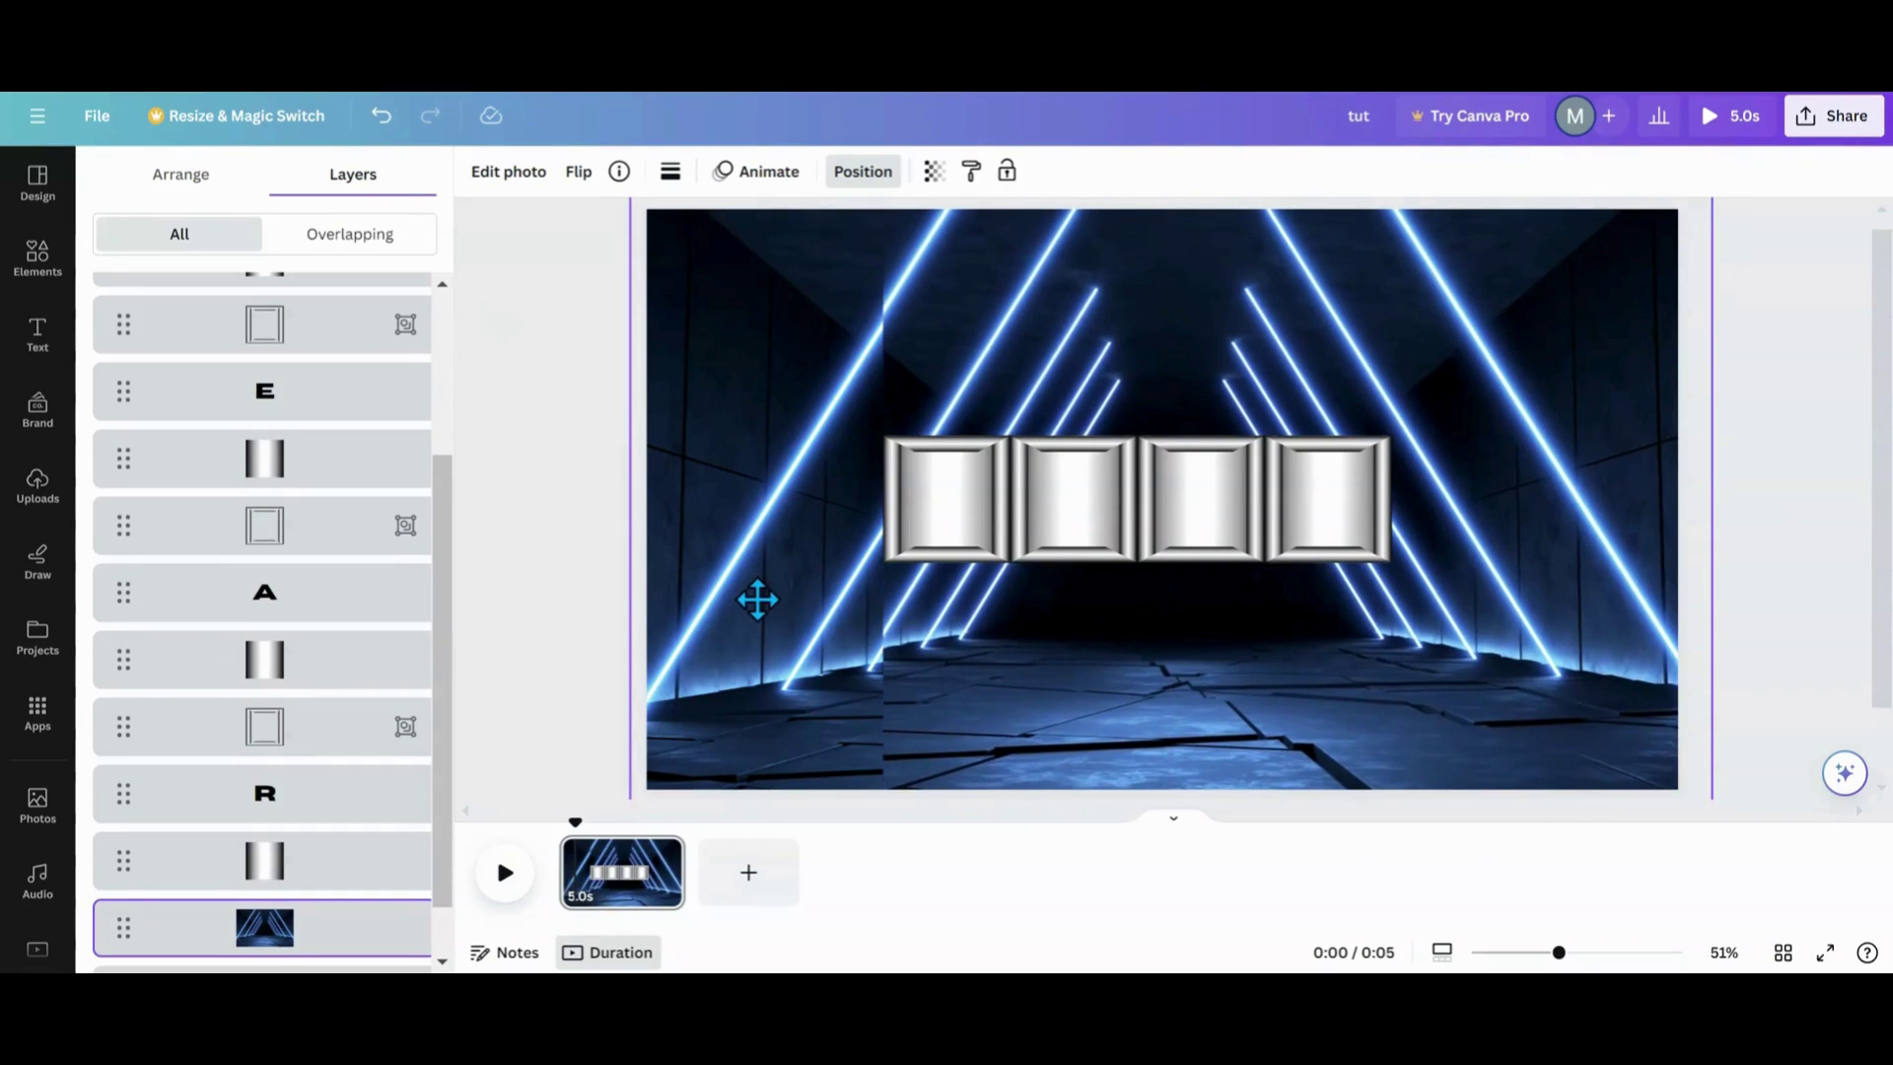
{"action": "left_click", "coordinate": [381, 118]}
{"action": "scroll", "coordinate": [359, 621], "scroll_direction": "up", "scroll_amount": 3}
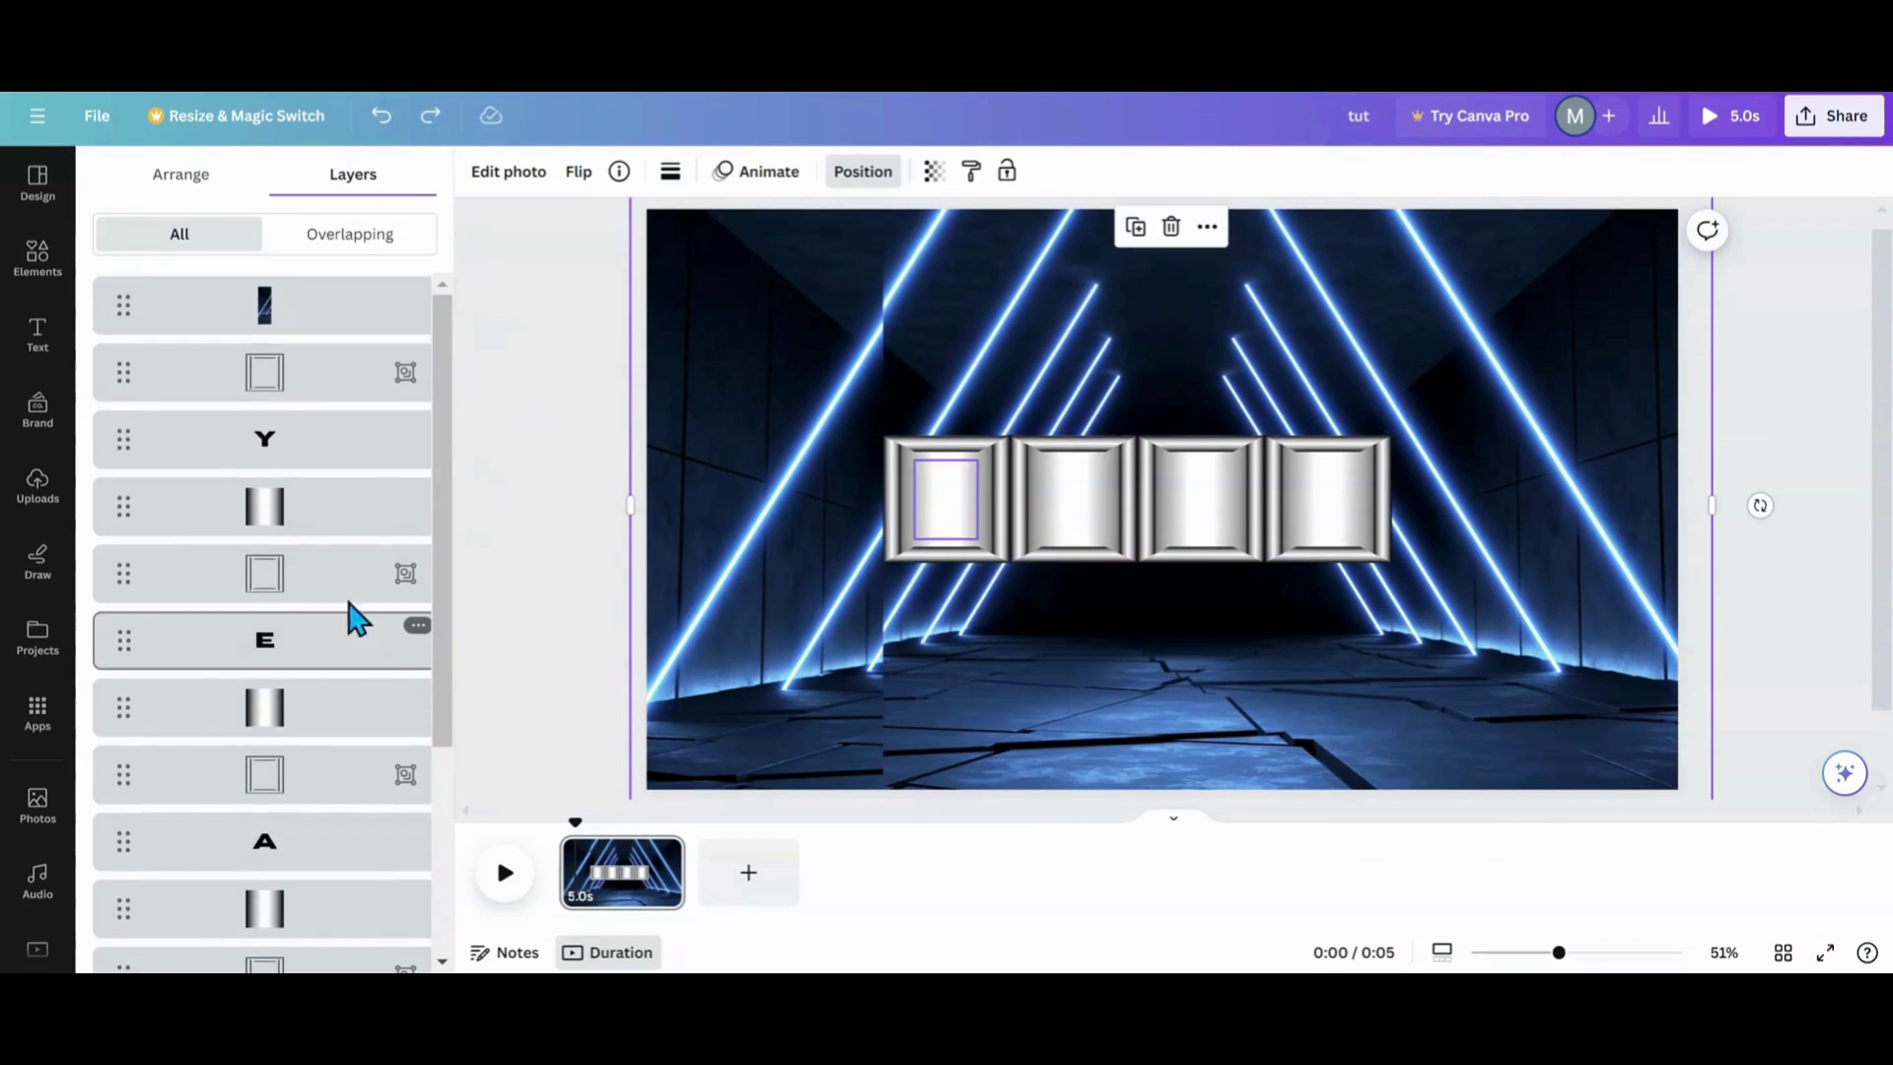
Align the cropped photo strip with the full photo behind it and bring its edge flush with the first metallic square.
{"action": "left_click", "coordinate": [309, 323]}
{"action": "left_click_drag", "start_coordinate": [800, 600], "coordinate": [786, 574]}
{"action": "left_click_drag", "start_coordinate": [874, 515], "coordinate": [886, 516]}
{"action": "left_click", "coordinate": [578, 654]}
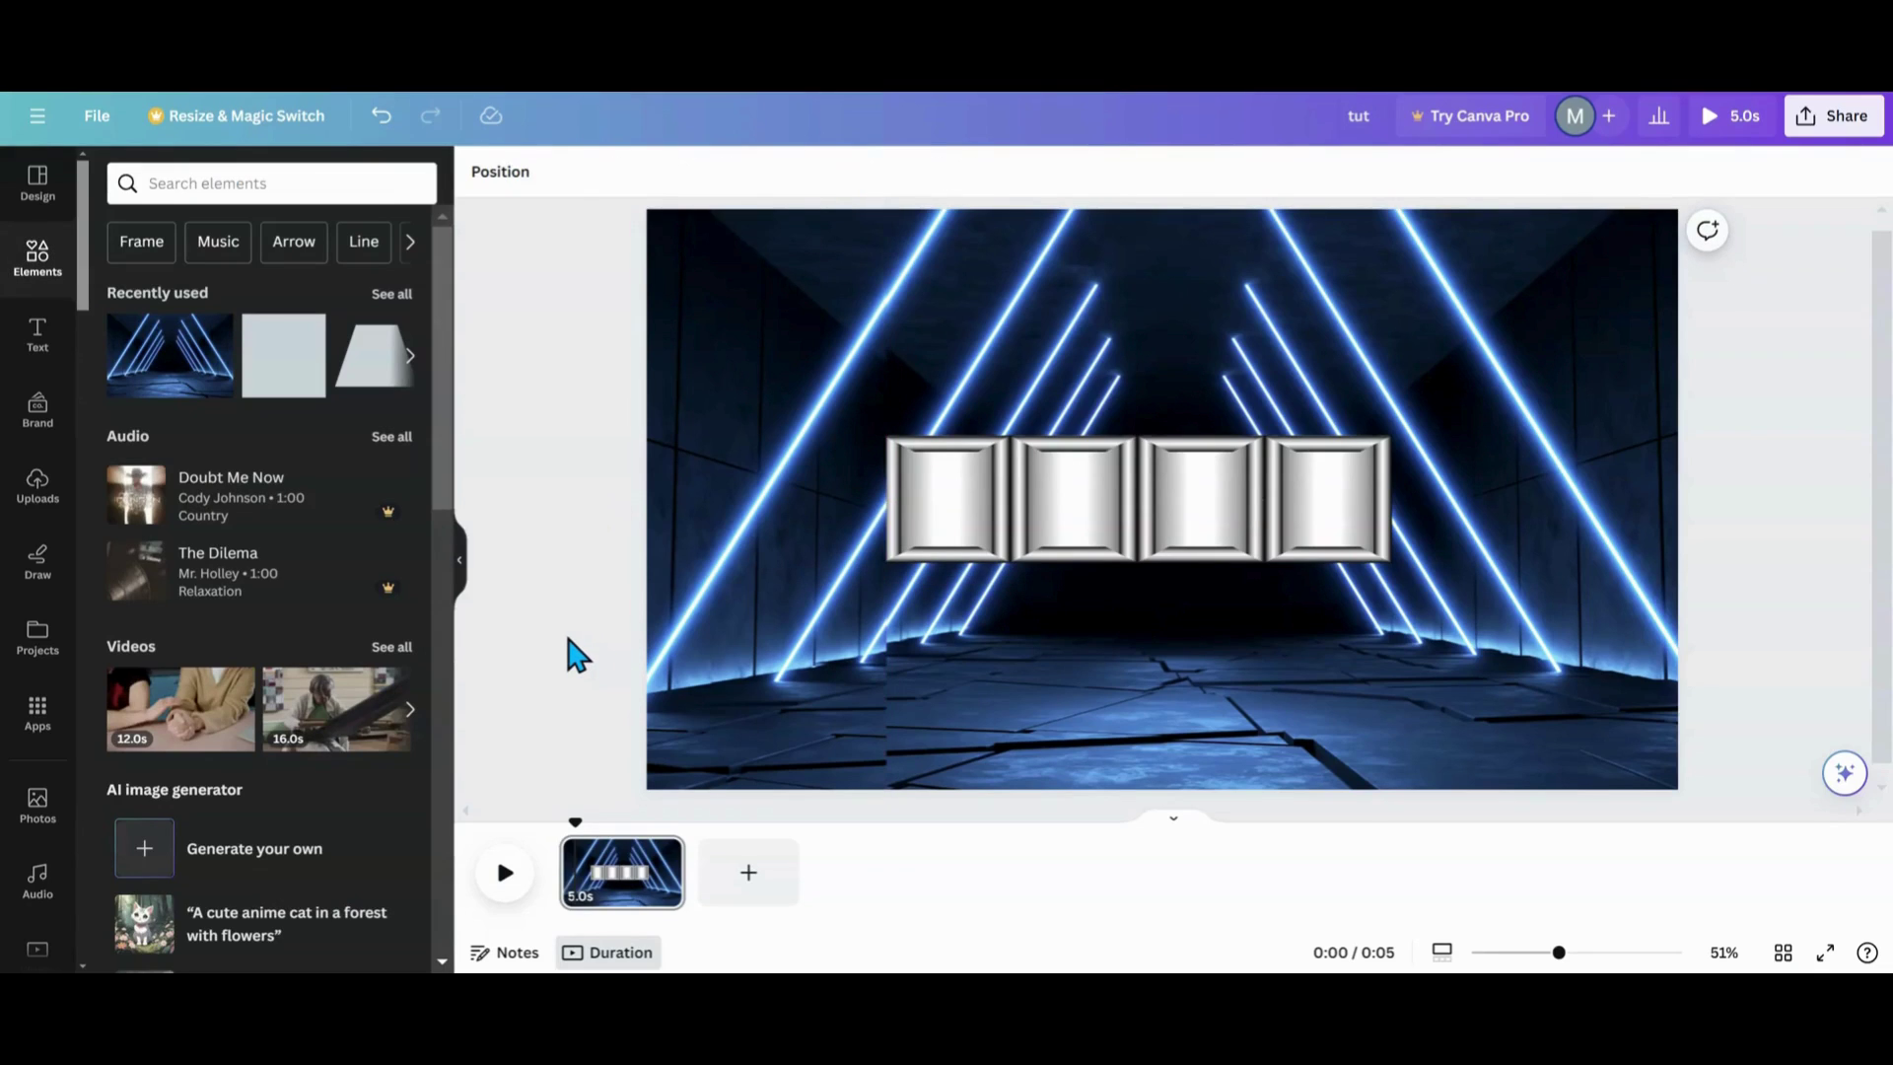
{"action": "left_click", "coordinate": [822, 701]}
{"action": "left_click_drag", "start_coordinate": [818, 689], "coordinate": [818, 705]}
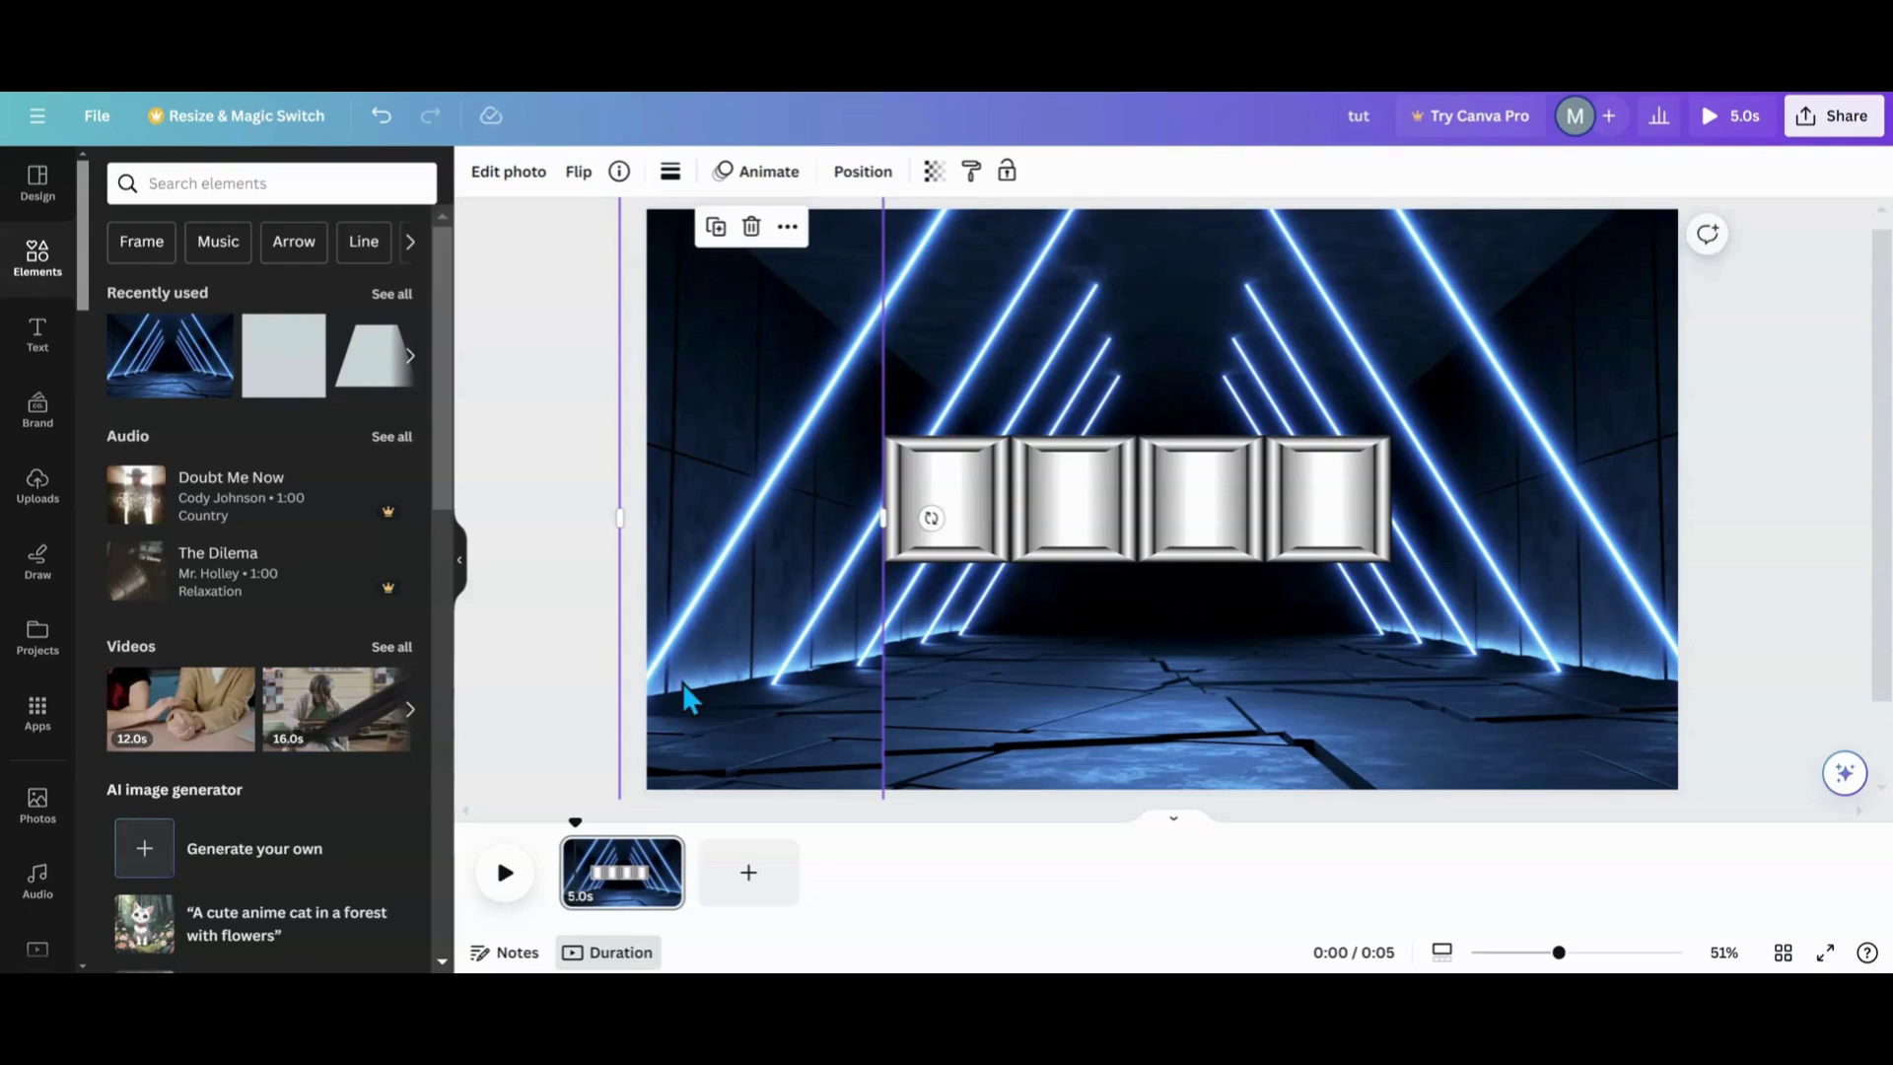
{"action": "left_click", "coordinate": [550, 655]}
{"action": "left_click", "coordinate": [745, 672]}
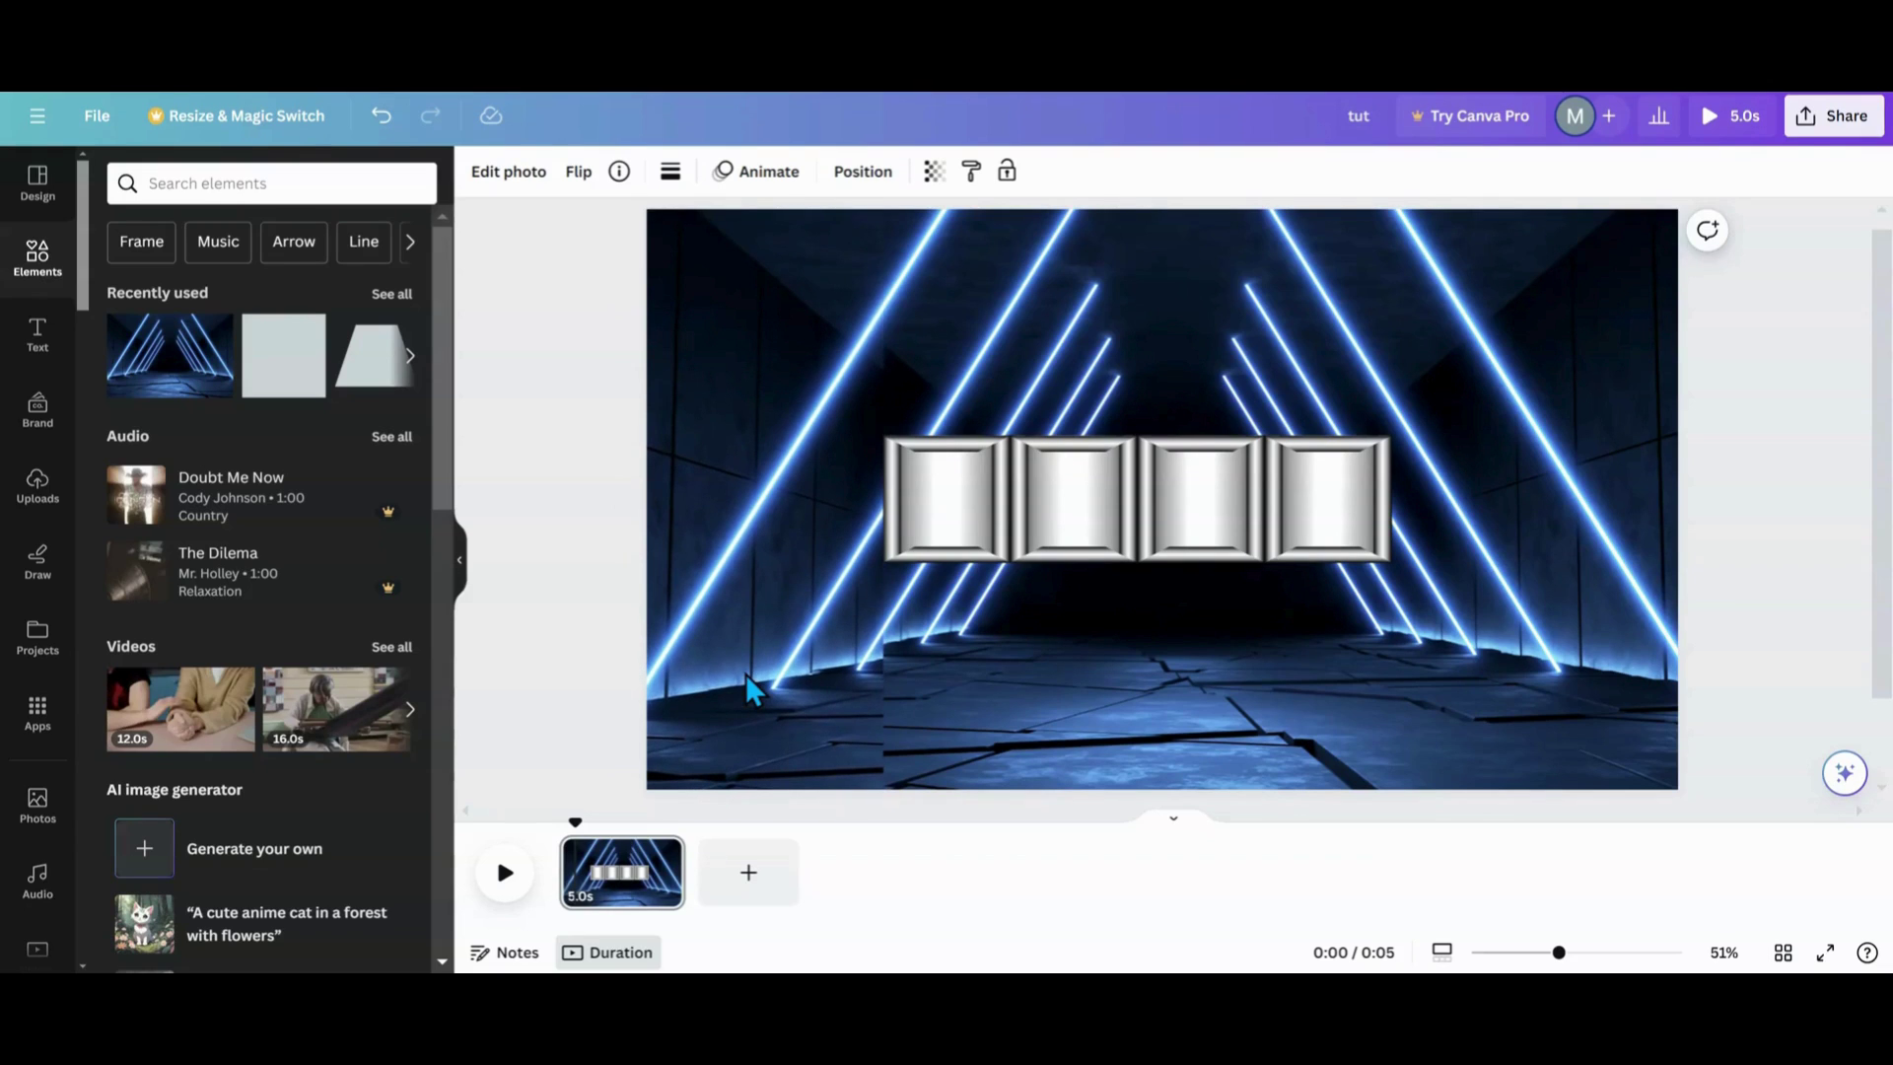
{"action": "left_click", "coordinate": [745, 672]}
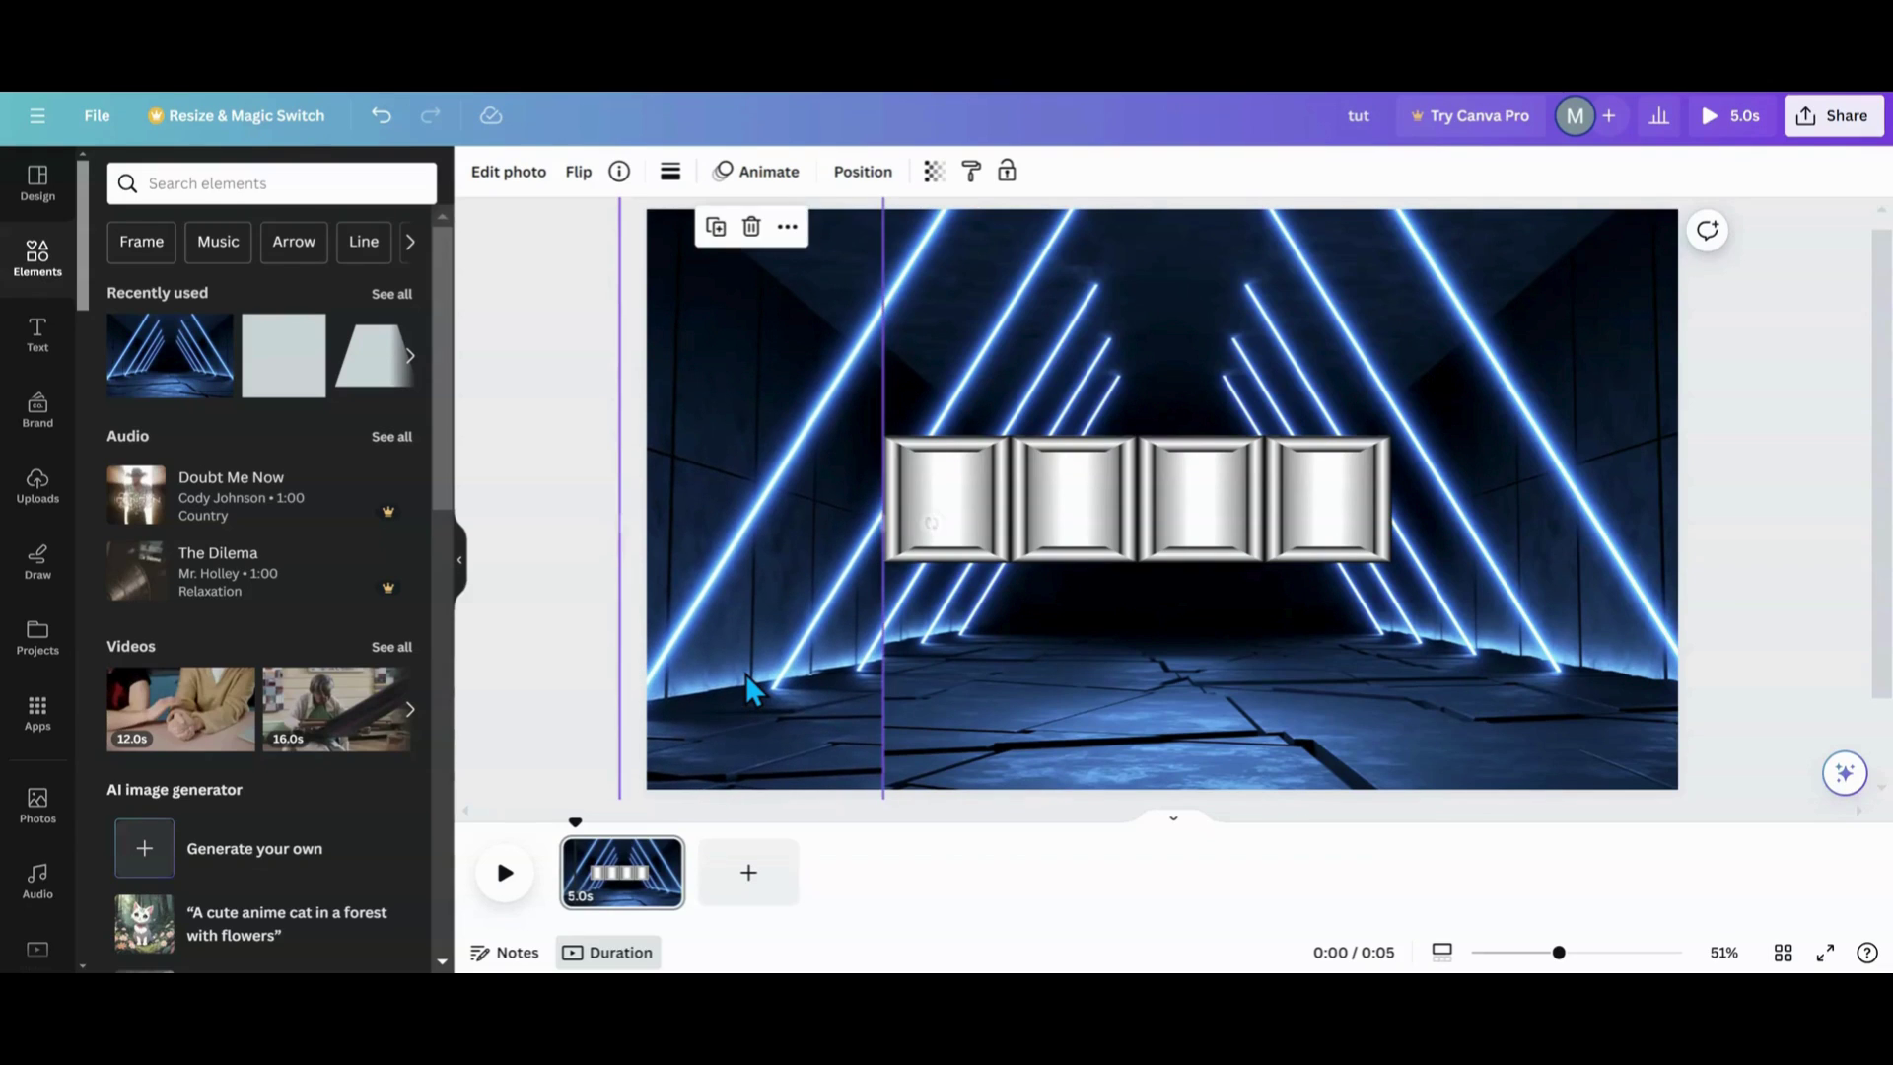
{"action": "left_click", "coordinate": [596, 653]}
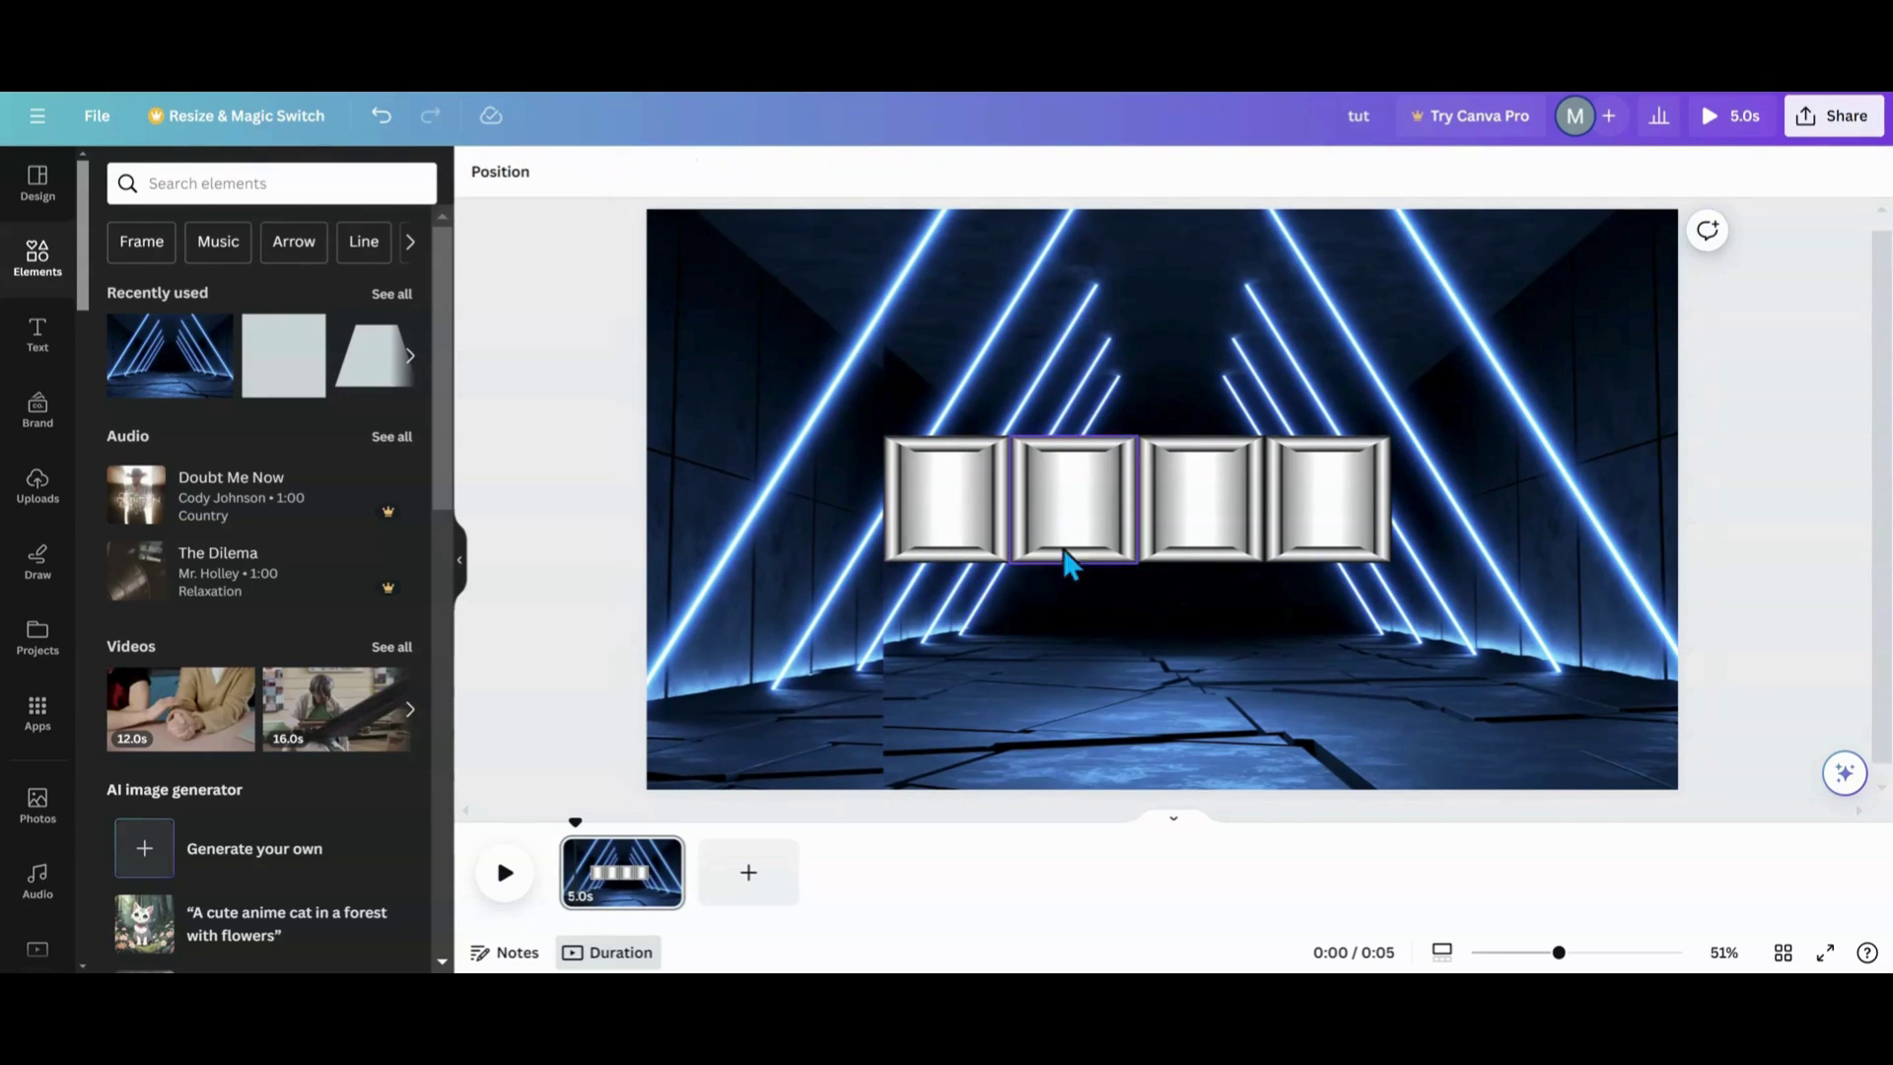
Delete the cropped photo strip and the full-page neon photo.
{"action": "left_click", "coordinate": [684, 363]}
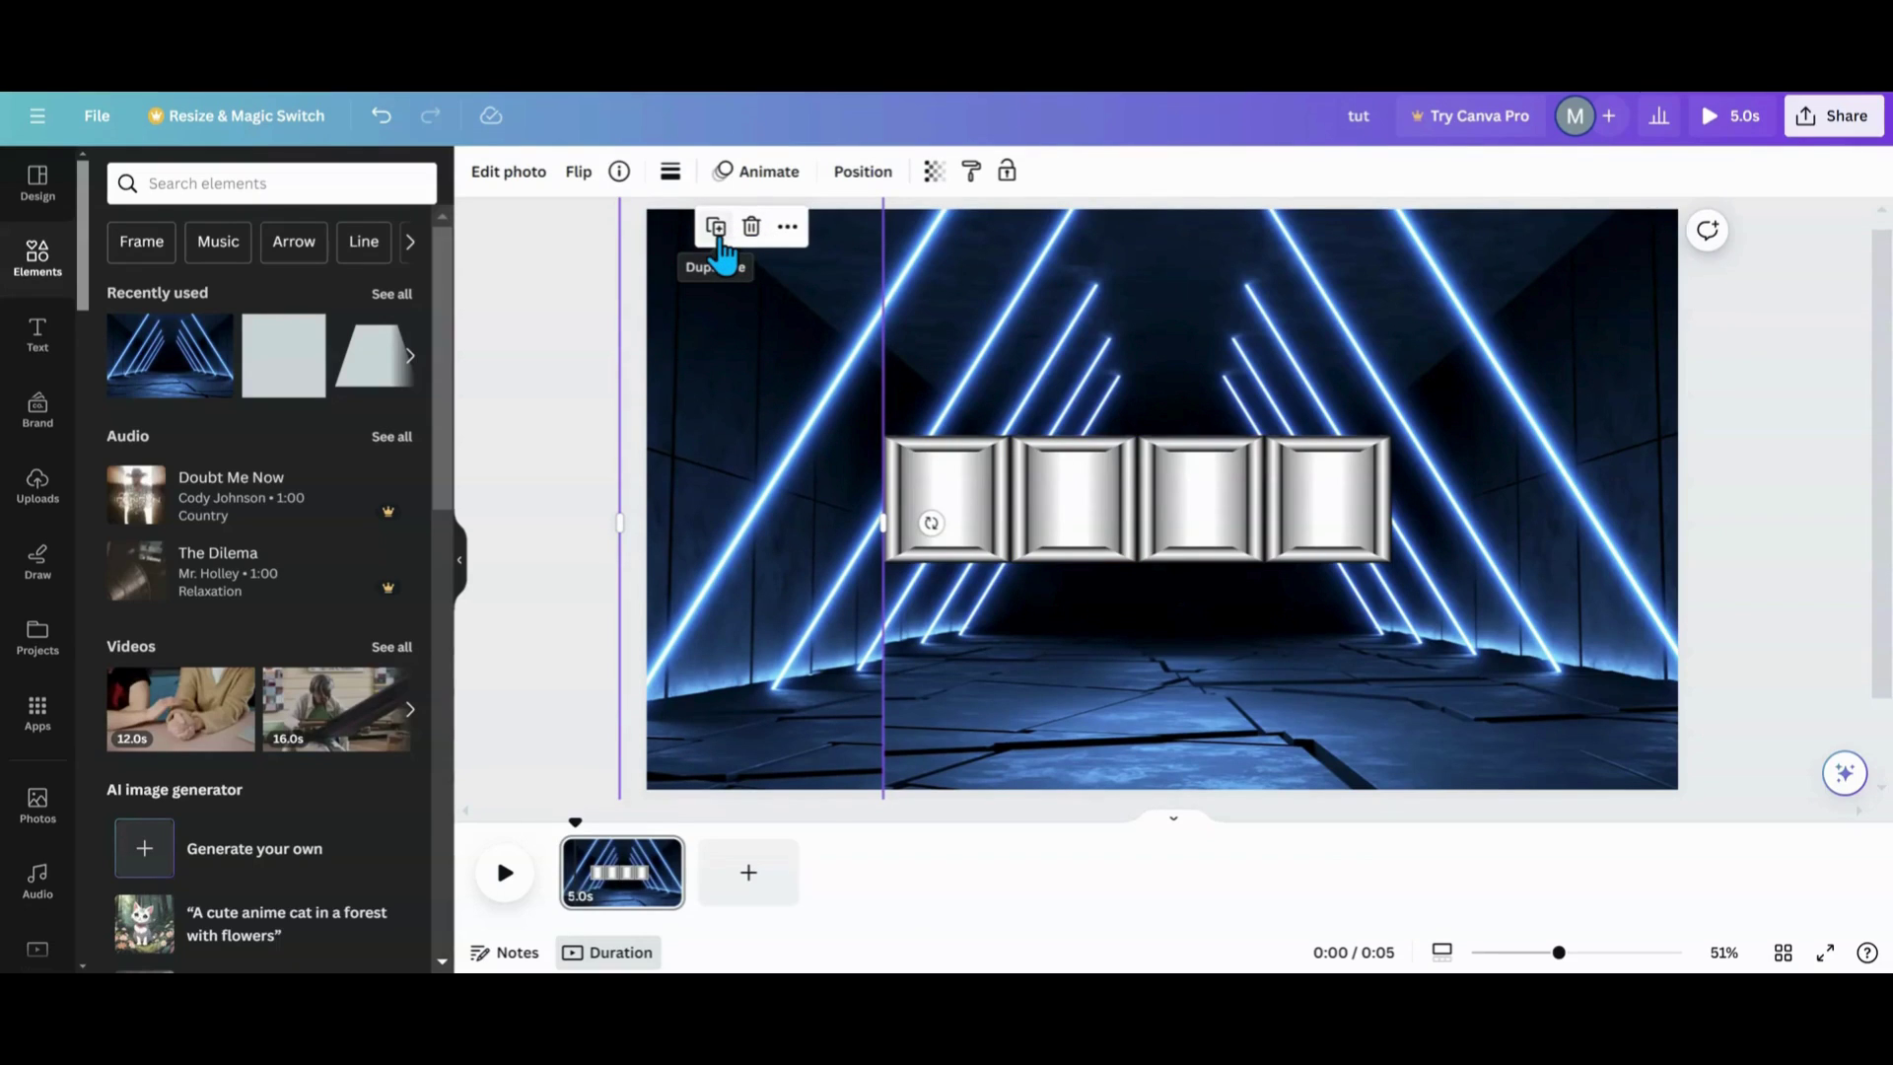
{"action": "left_click", "coordinate": [751, 227]}
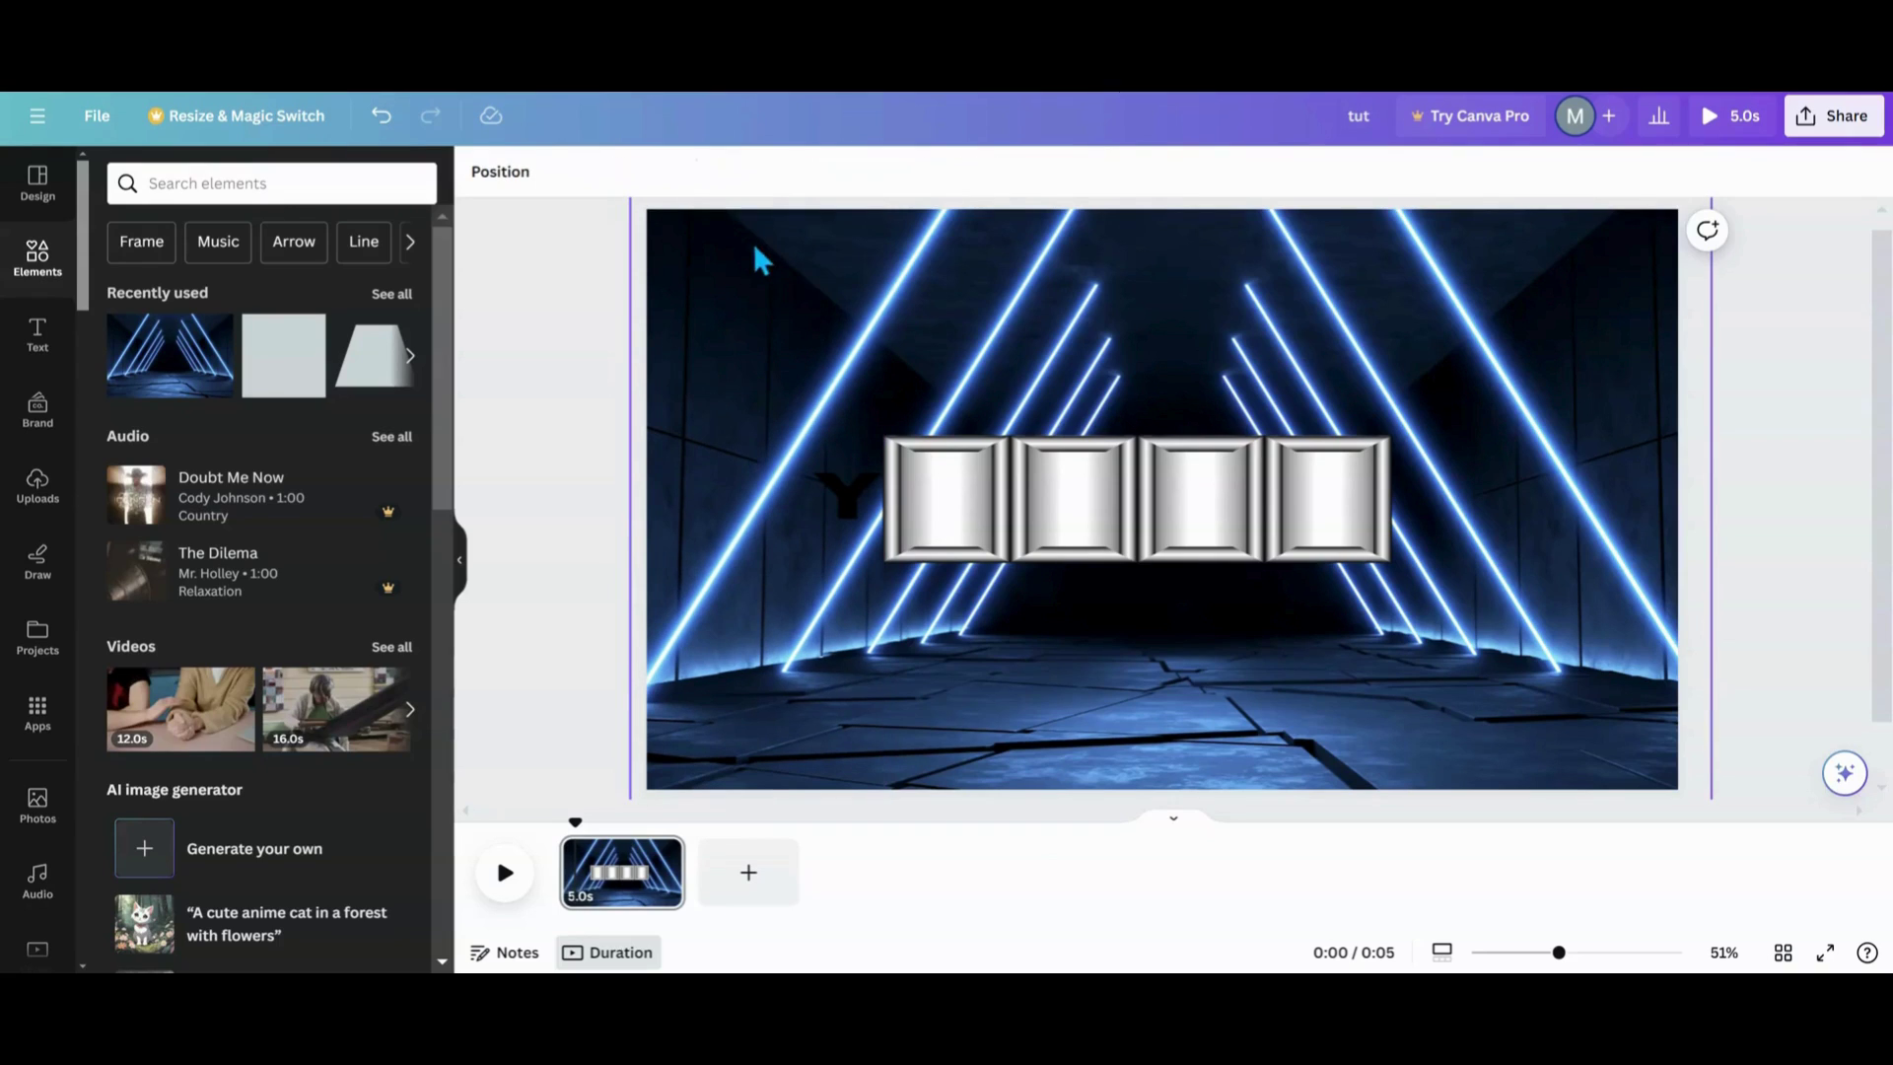
{"action": "left_click", "coordinate": [830, 279]}
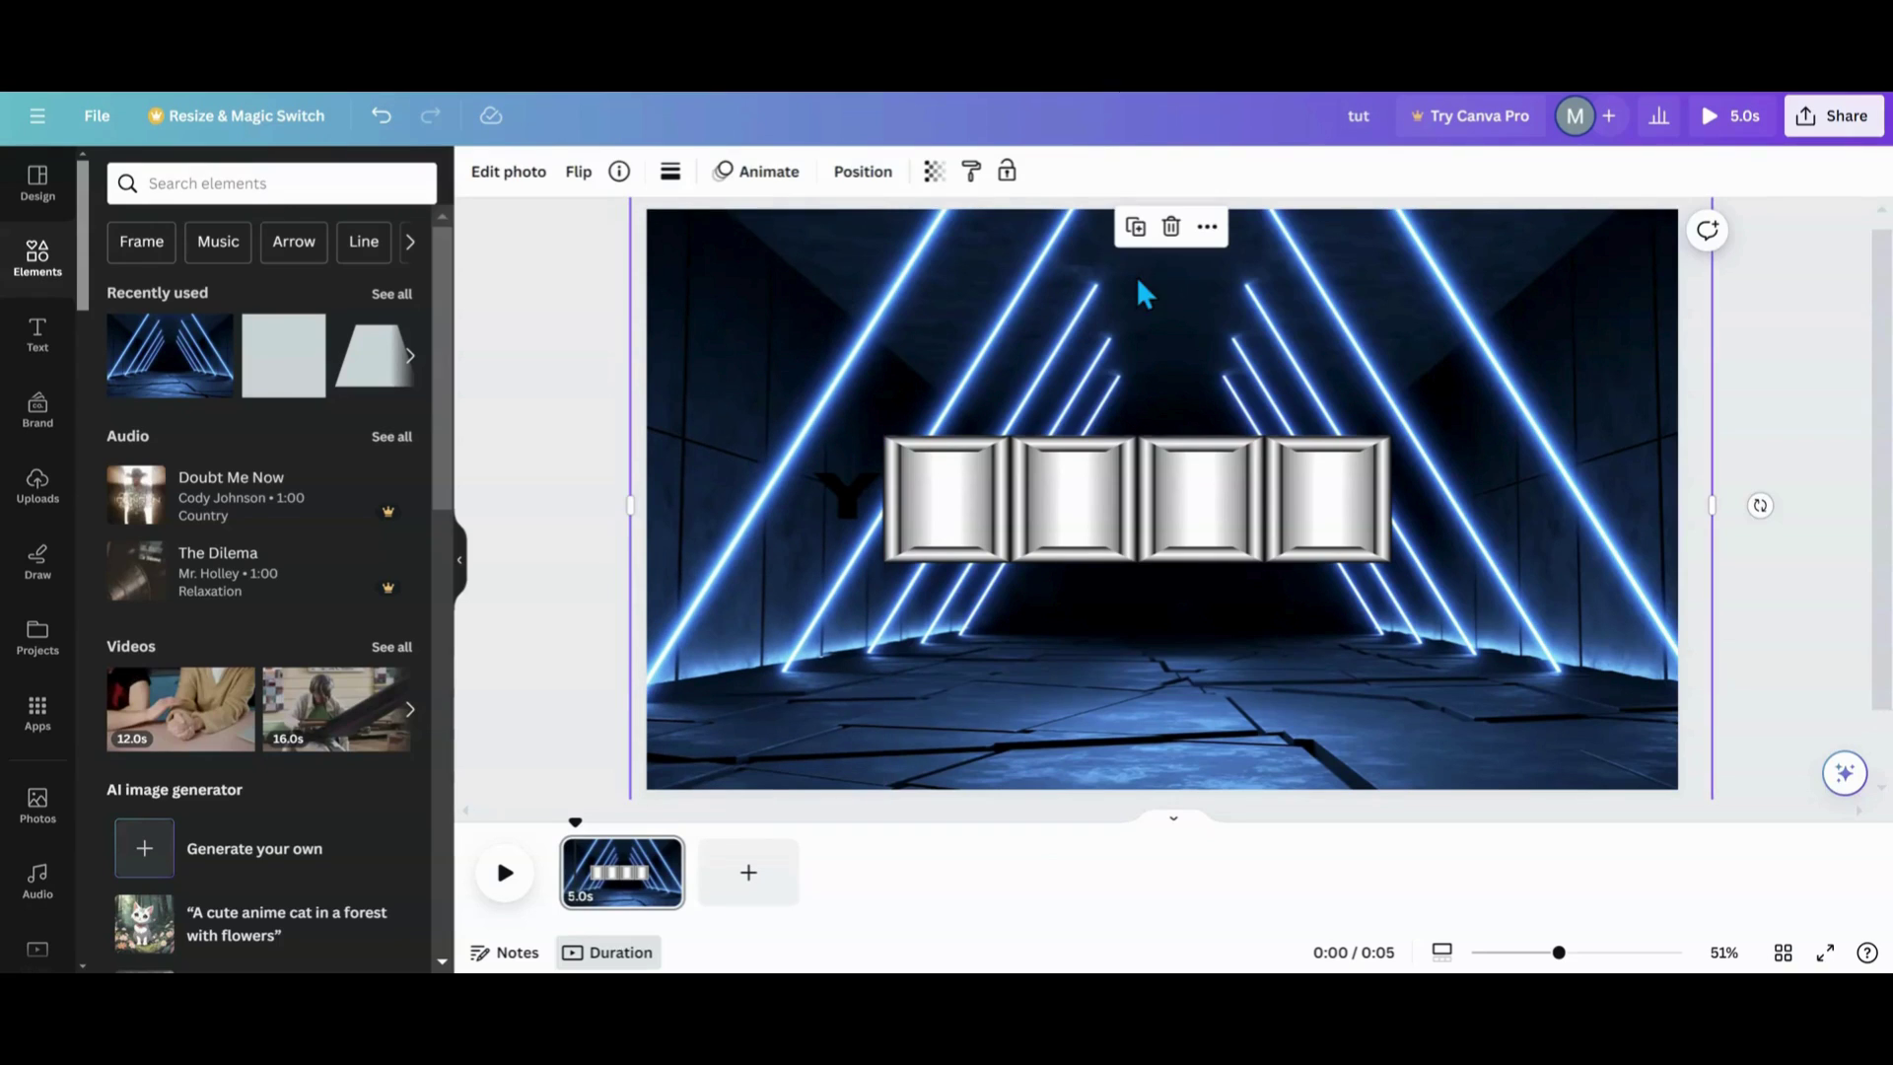
{"action": "left_click", "coordinate": [1170, 228]}
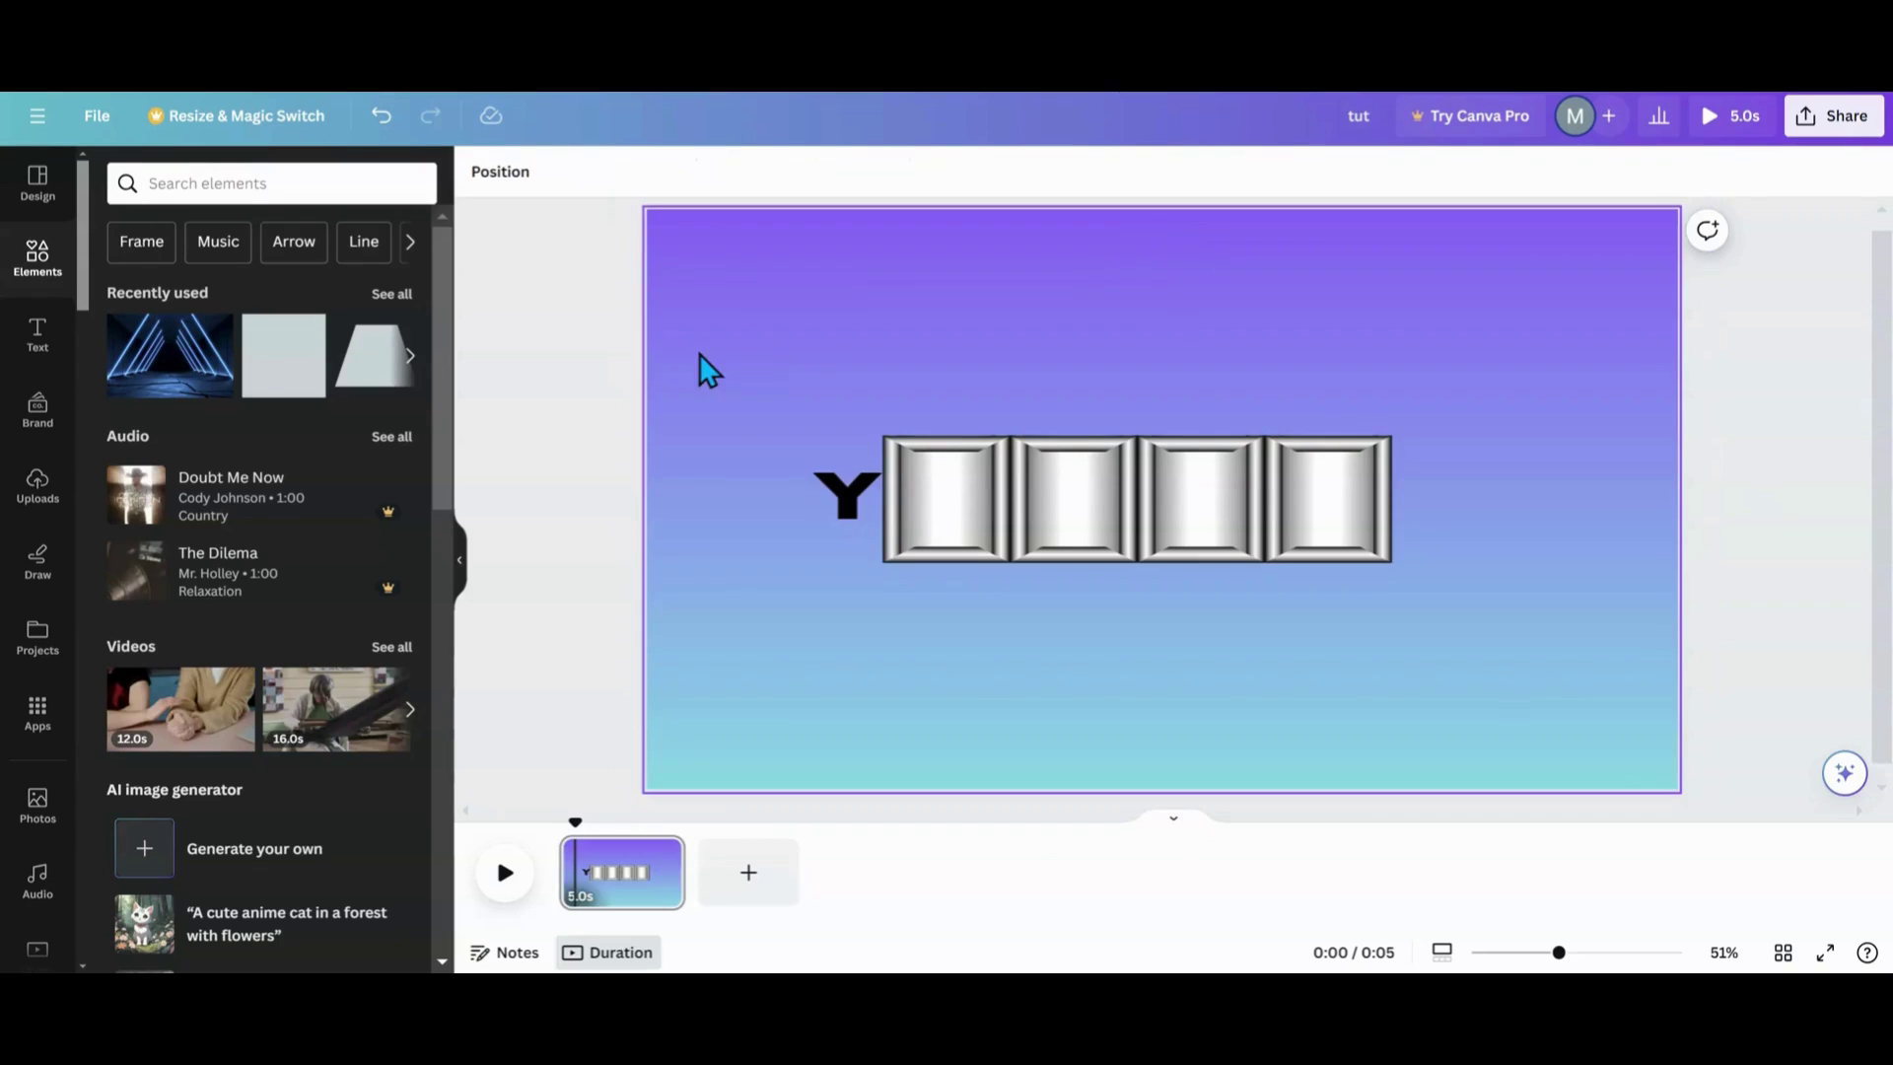
Change the page background from the purple-blue gradient to solid black.
{"action": "left_click", "coordinate": [836, 518]}
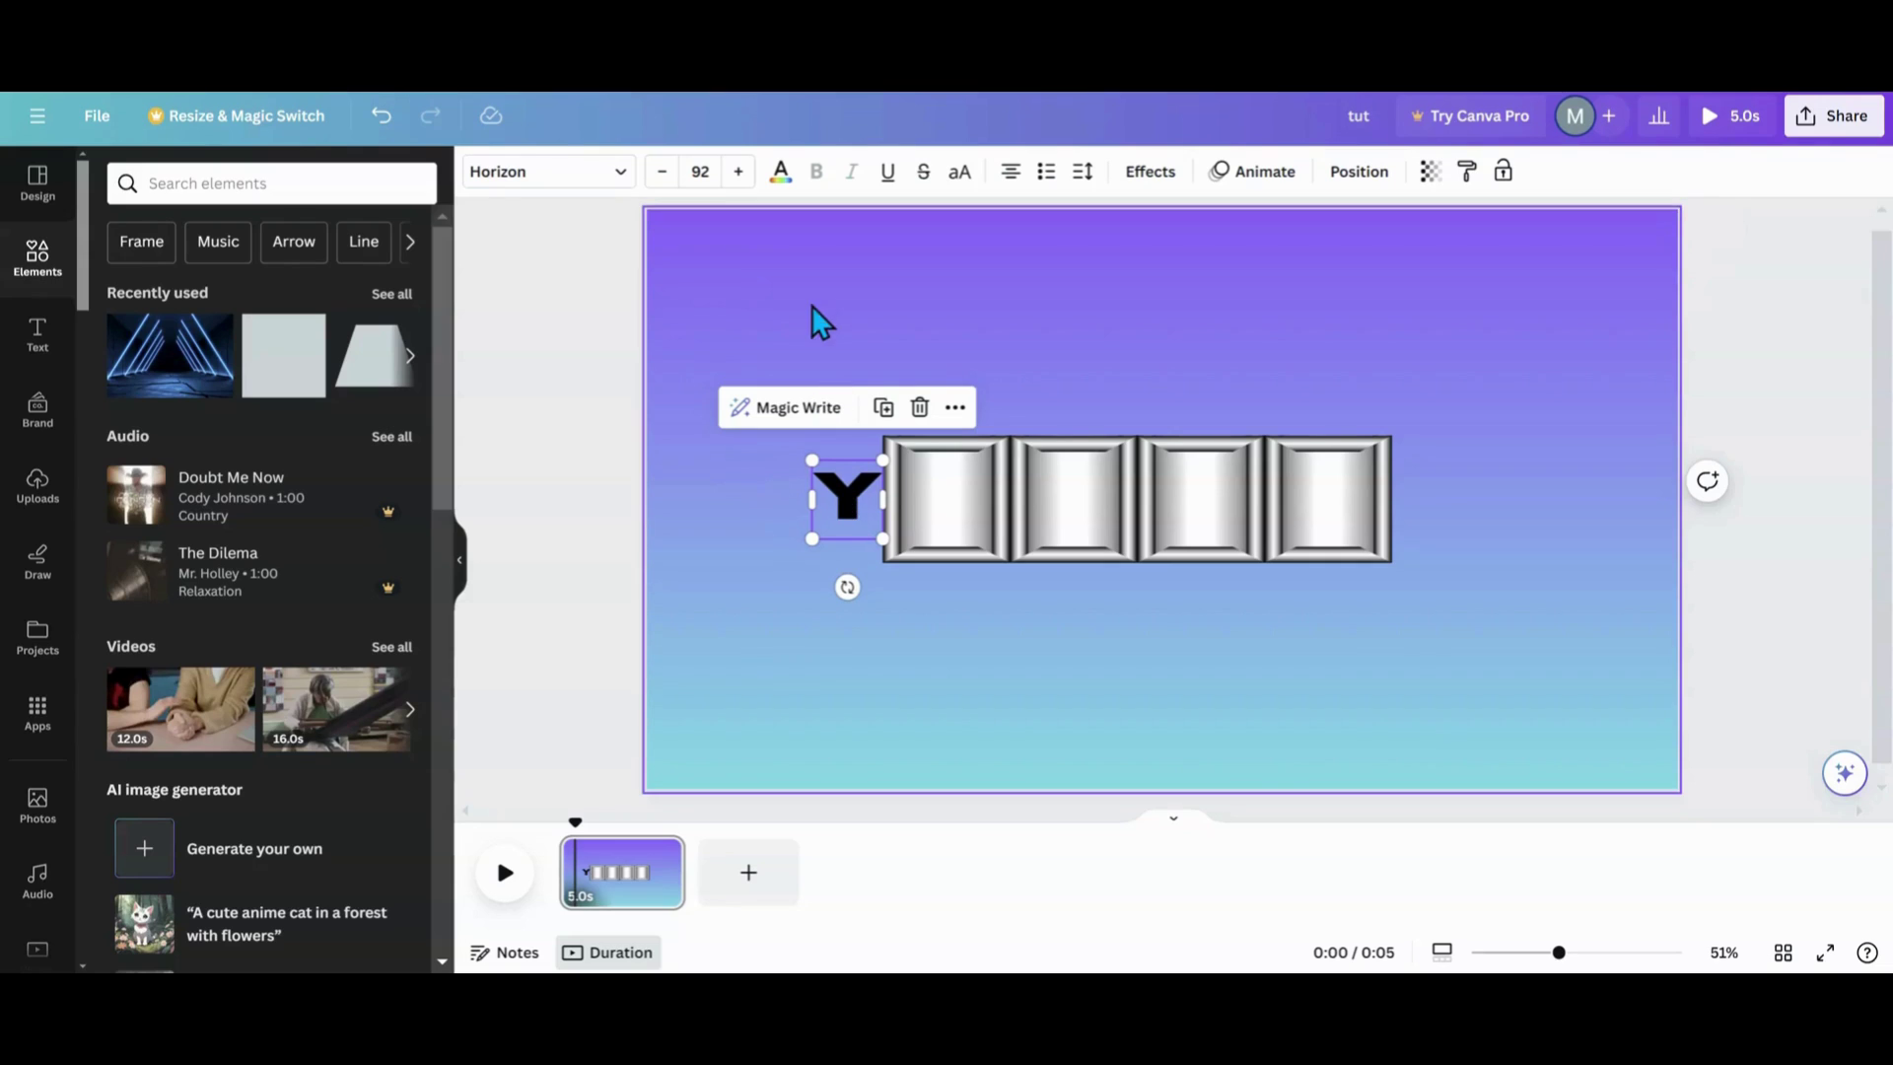
{"action": "left_click", "coordinate": [763, 298]}
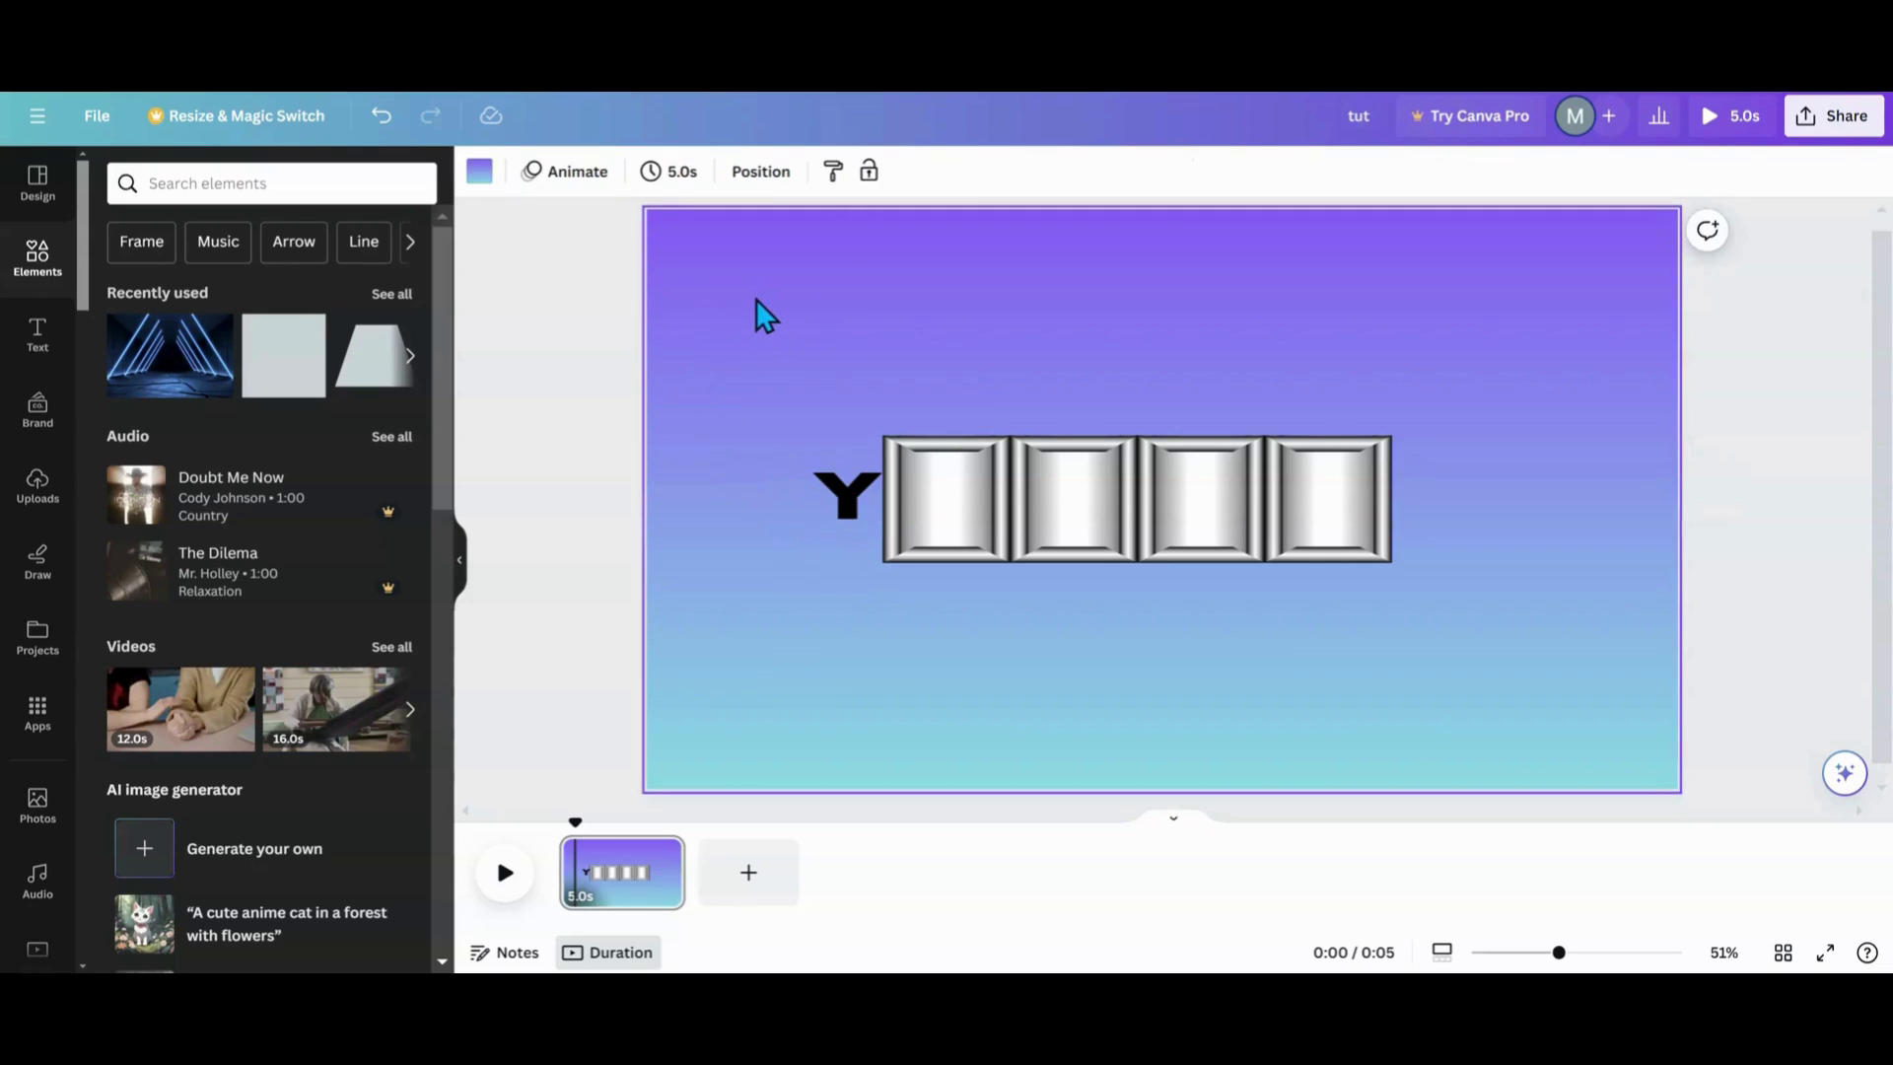
{"action": "left_click", "coordinate": [479, 172]}
{"action": "left_click", "coordinate": [114, 585]}
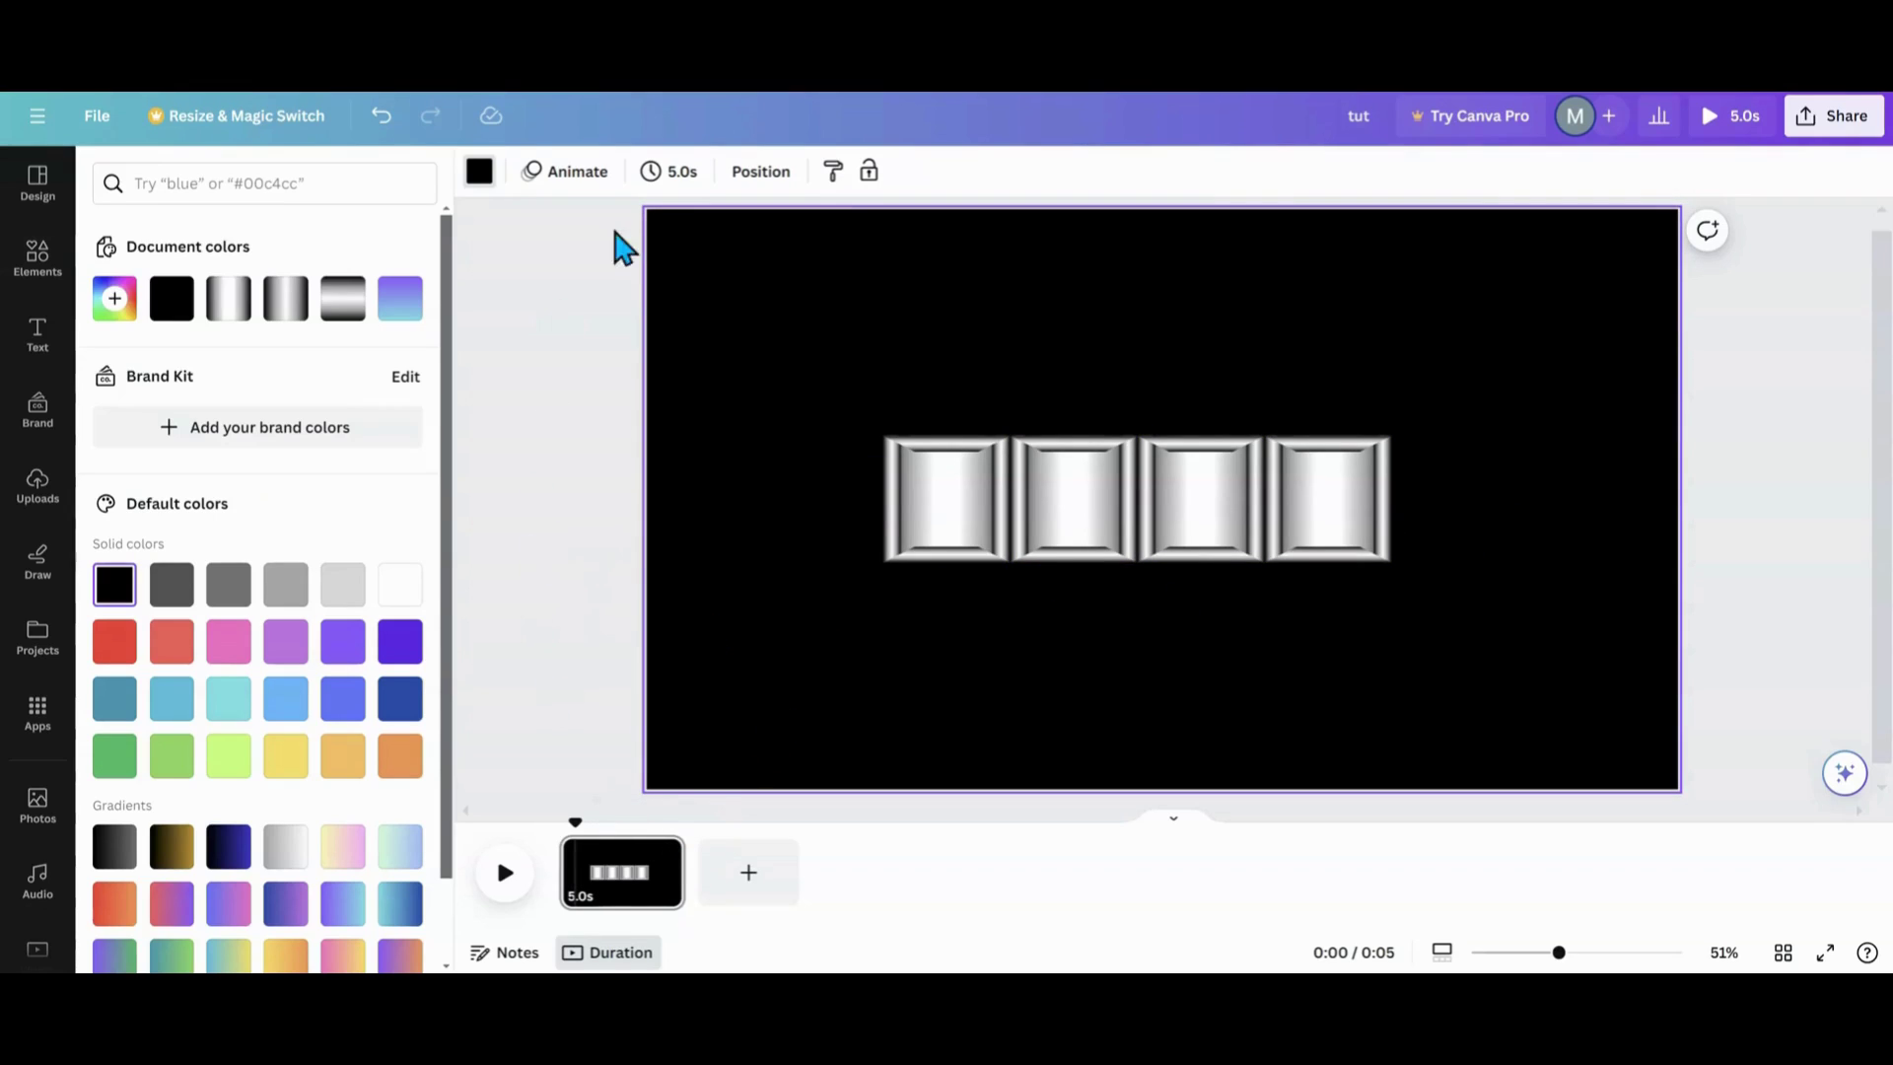
Duplicate the page and, on the copy, move the hidden letter Y into the centre of the first metallic square.
{"action": "left_click", "coordinate": [759, 171]}
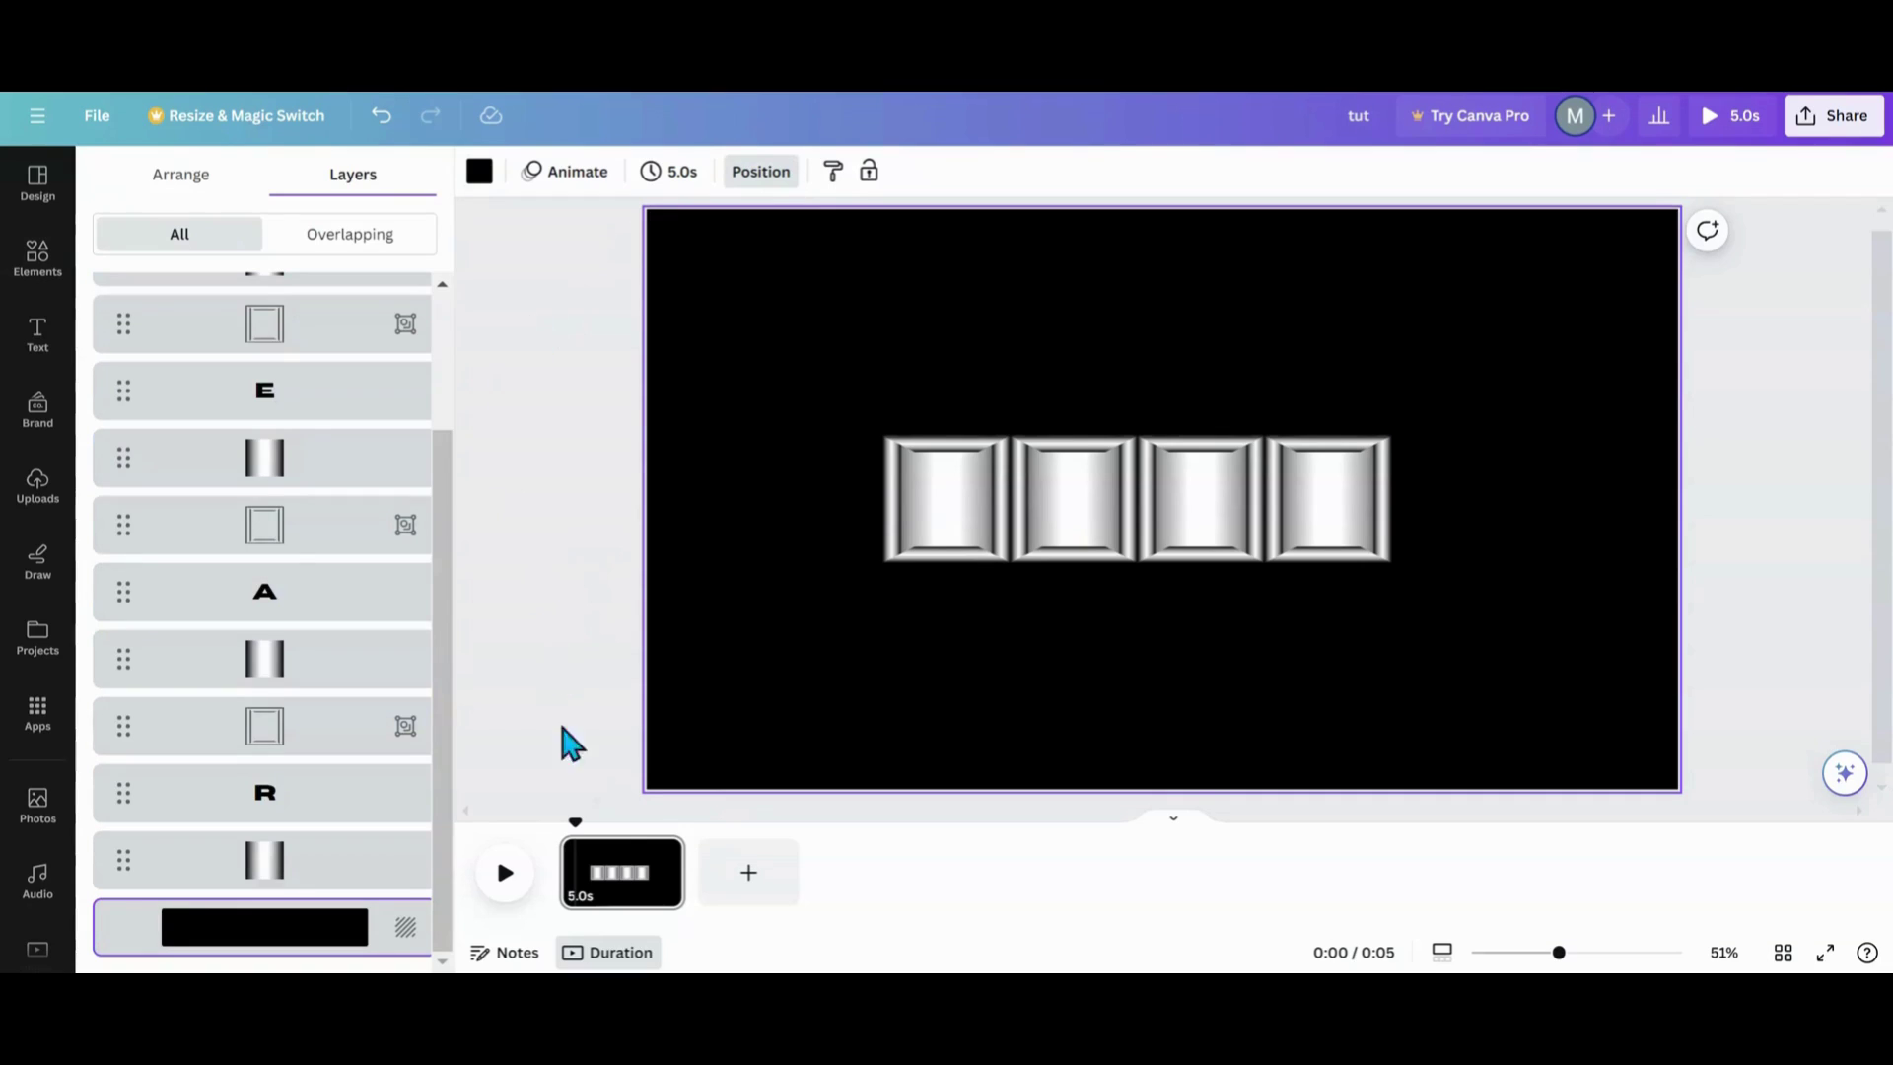
{"action": "left_click", "coordinate": [661, 852]}
{"action": "left_click", "coordinate": [735, 533]}
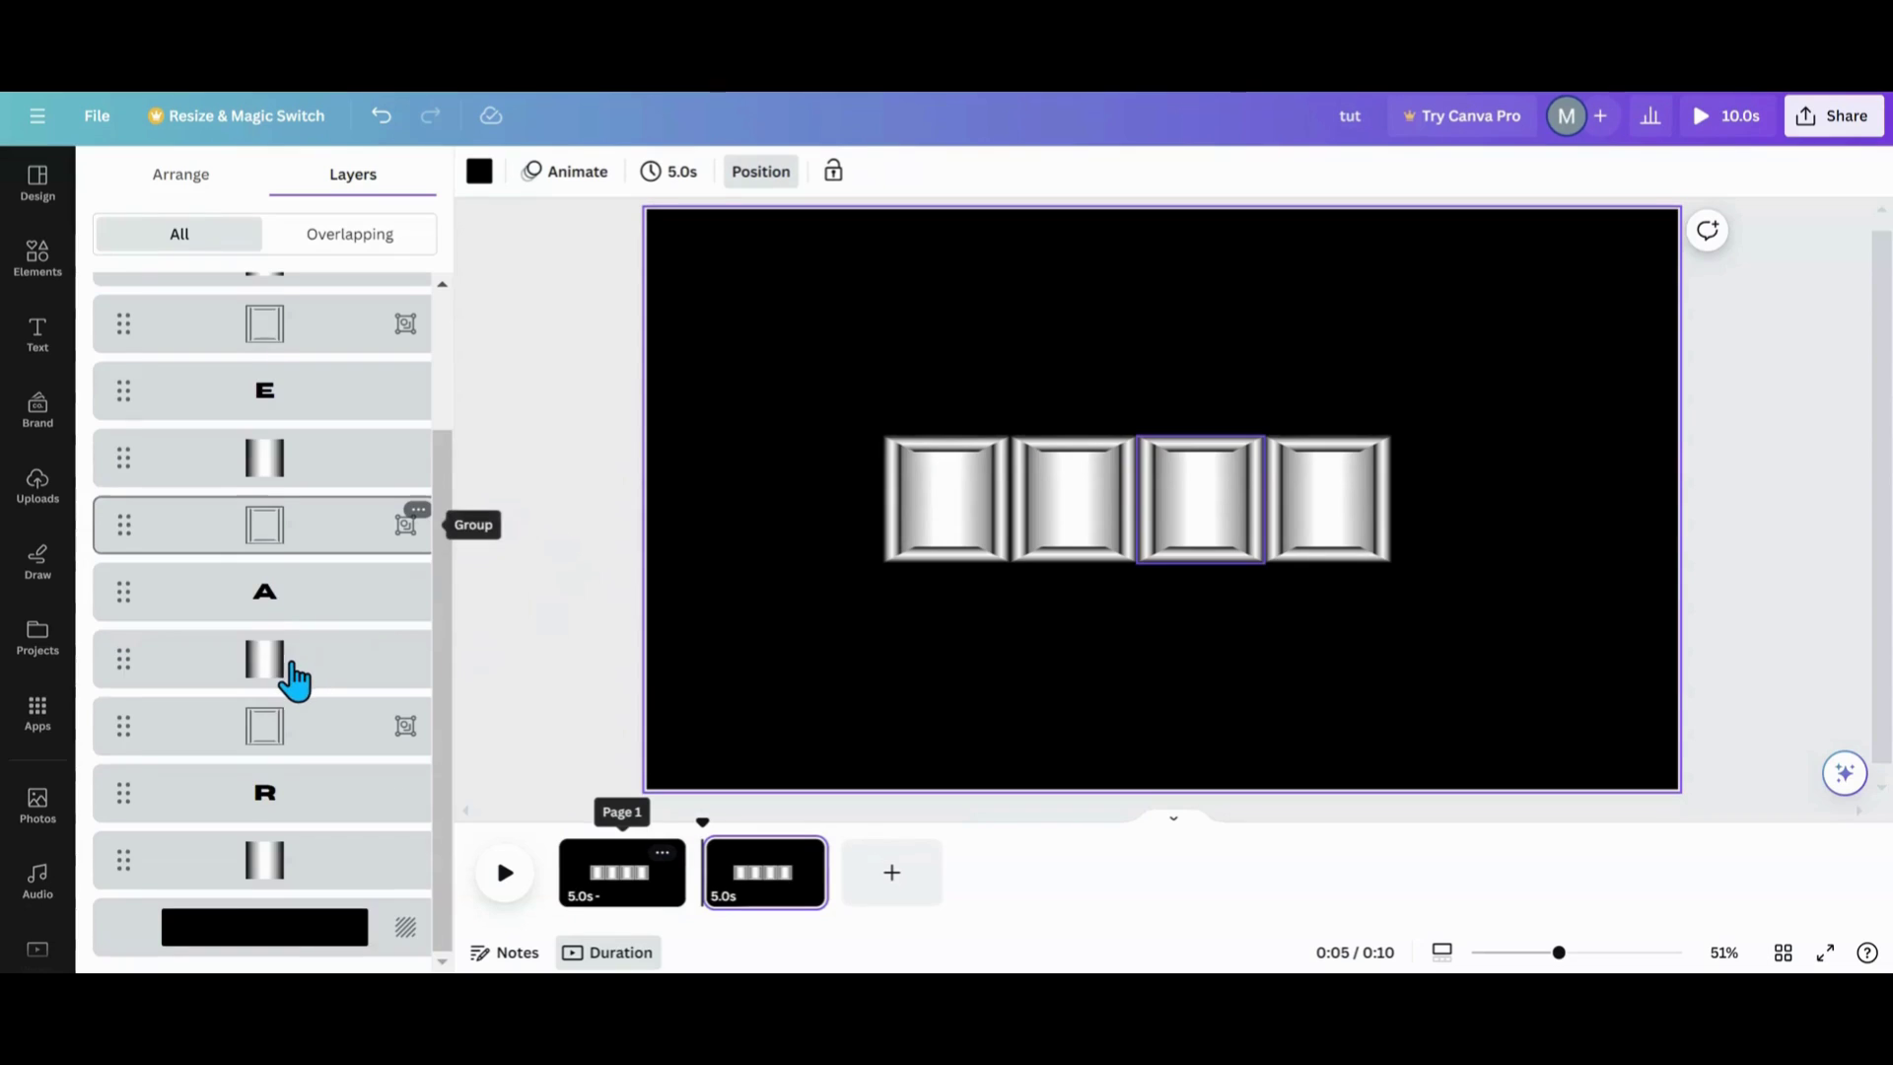
{"action": "scroll", "coordinate": [294, 680], "scroll_direction": "up", "scroll_amount": 2}
{"action": "left_click", "coordinate": [262, 371]}
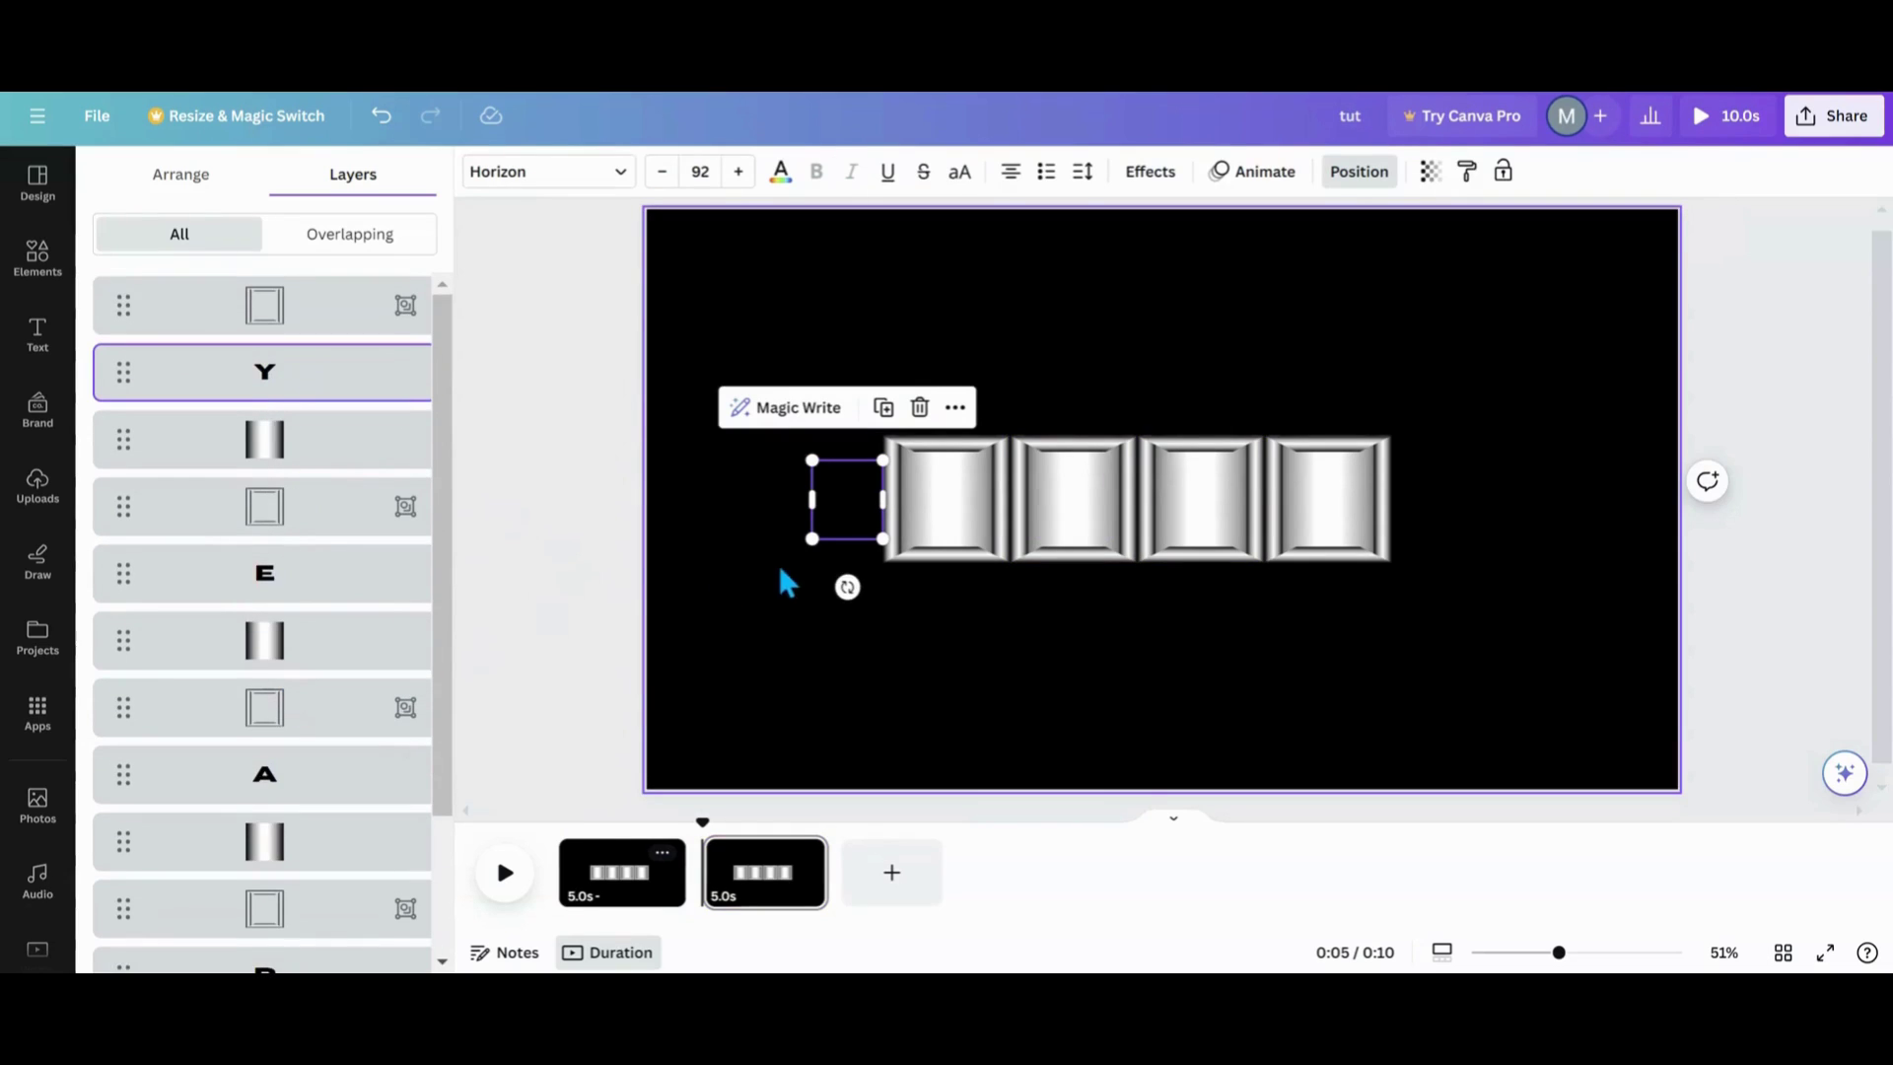
{"action": "left_click_drag", "start_coordinate": [846, 506], "coordinate": [939, 505]}
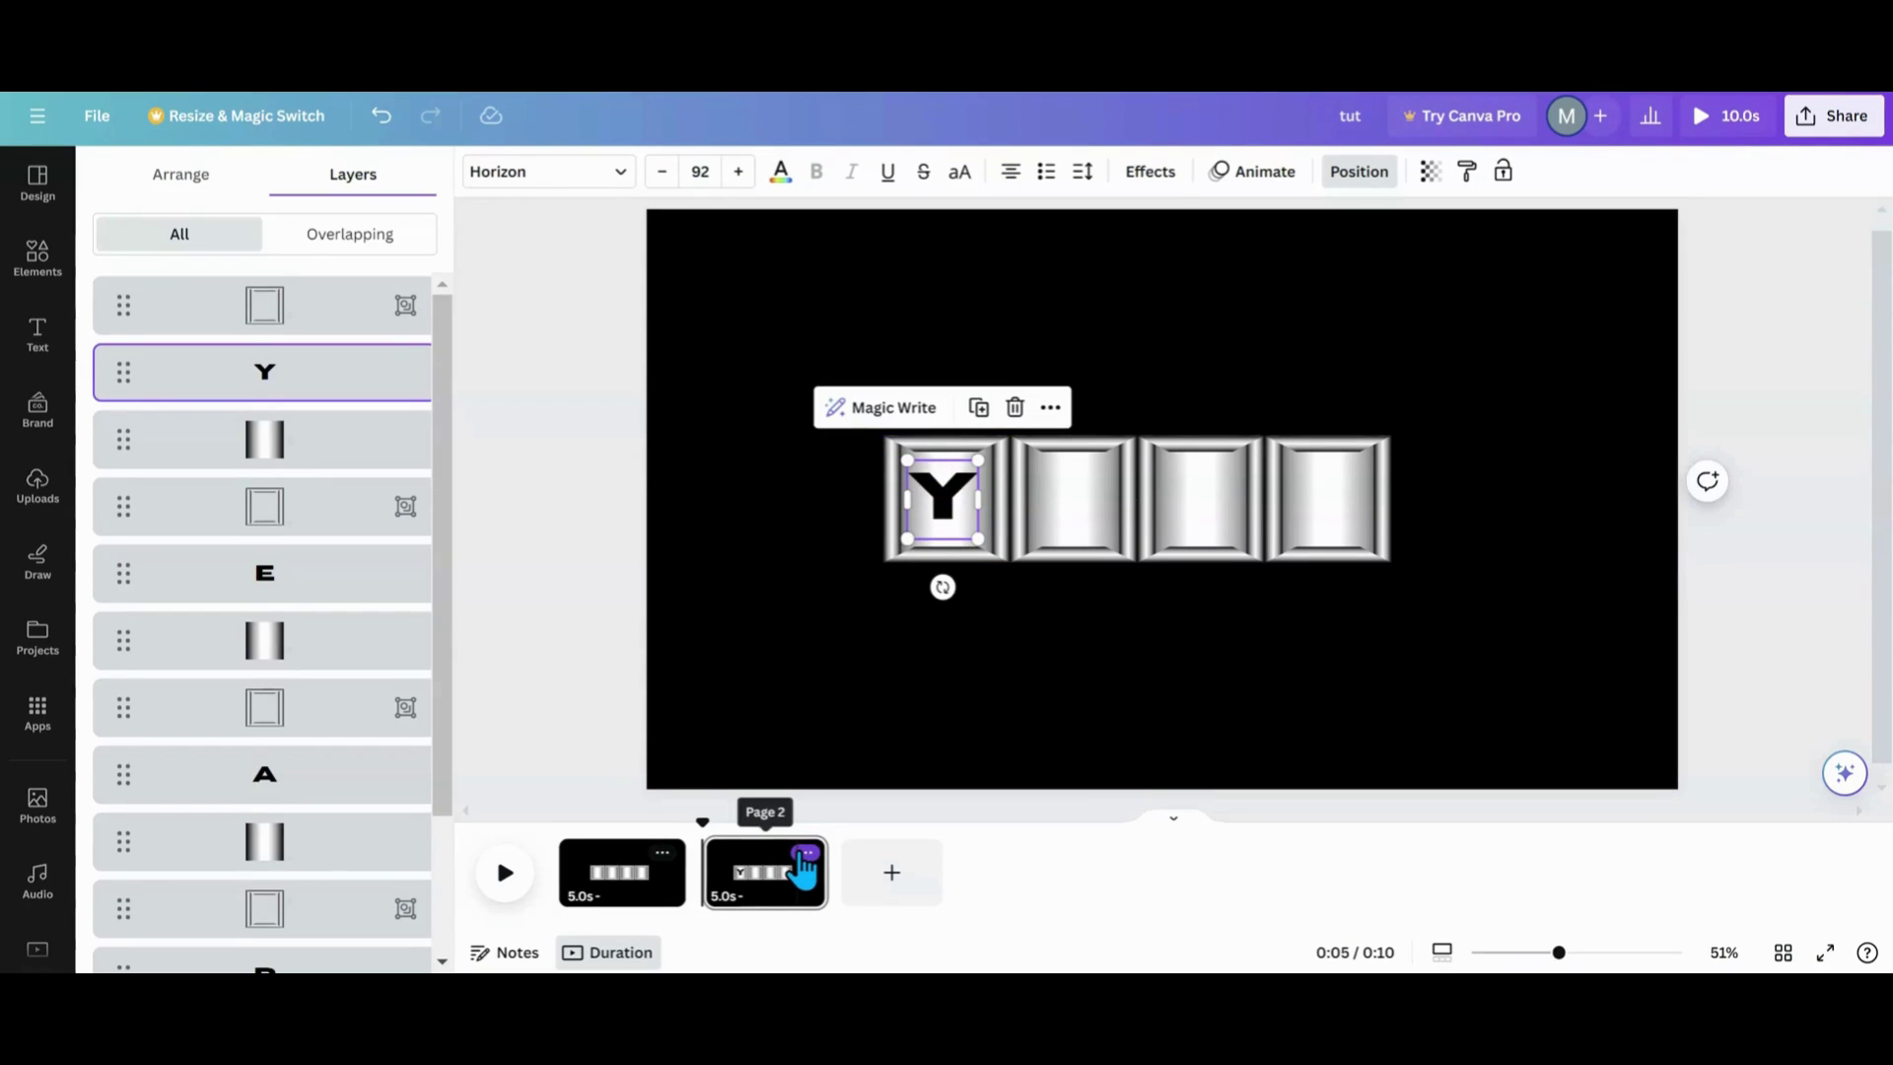
Duplicate page 2 and, on the copy, move the letter E into the centre of the second metallic square.
{"action": "left_click", "coordinate": [805, 851]}
{"action": "left_click", "coordinate": [895, 564]}
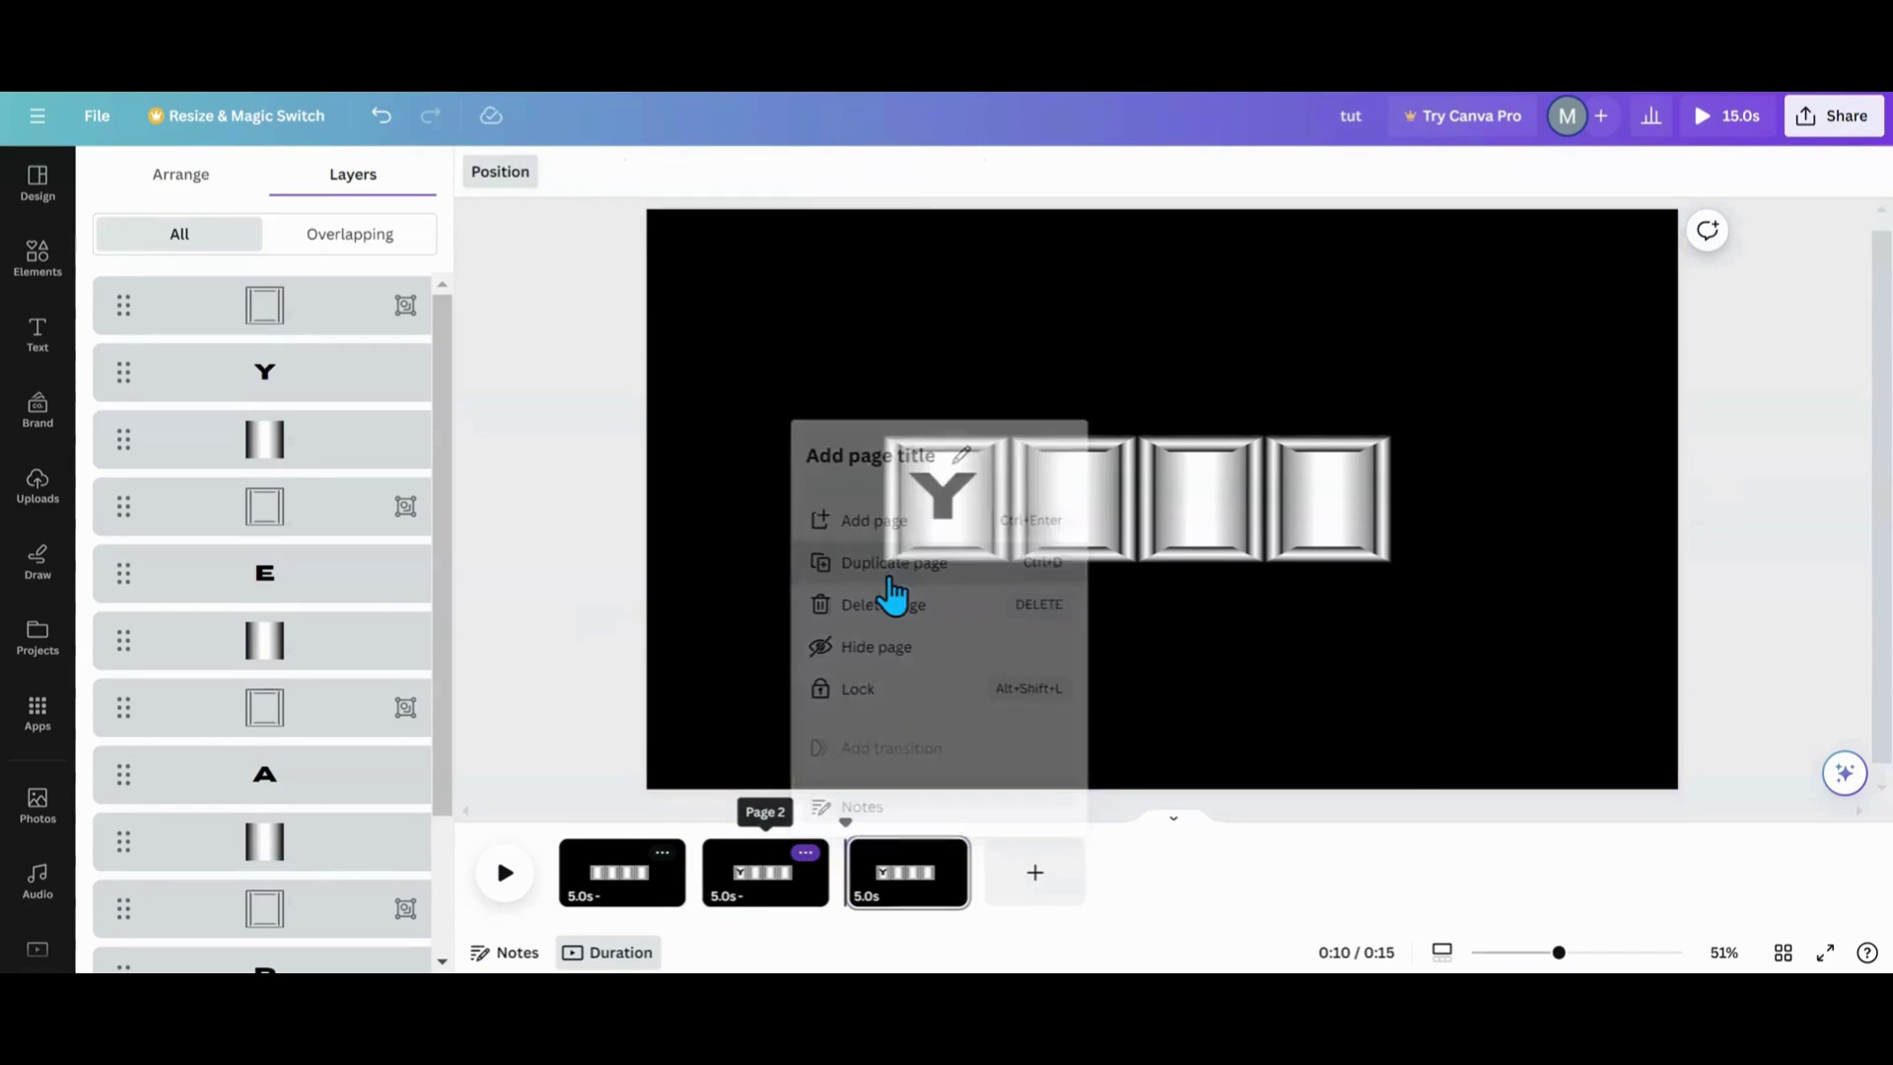
{"action": "left_click", "coordinate": [269, 586]}
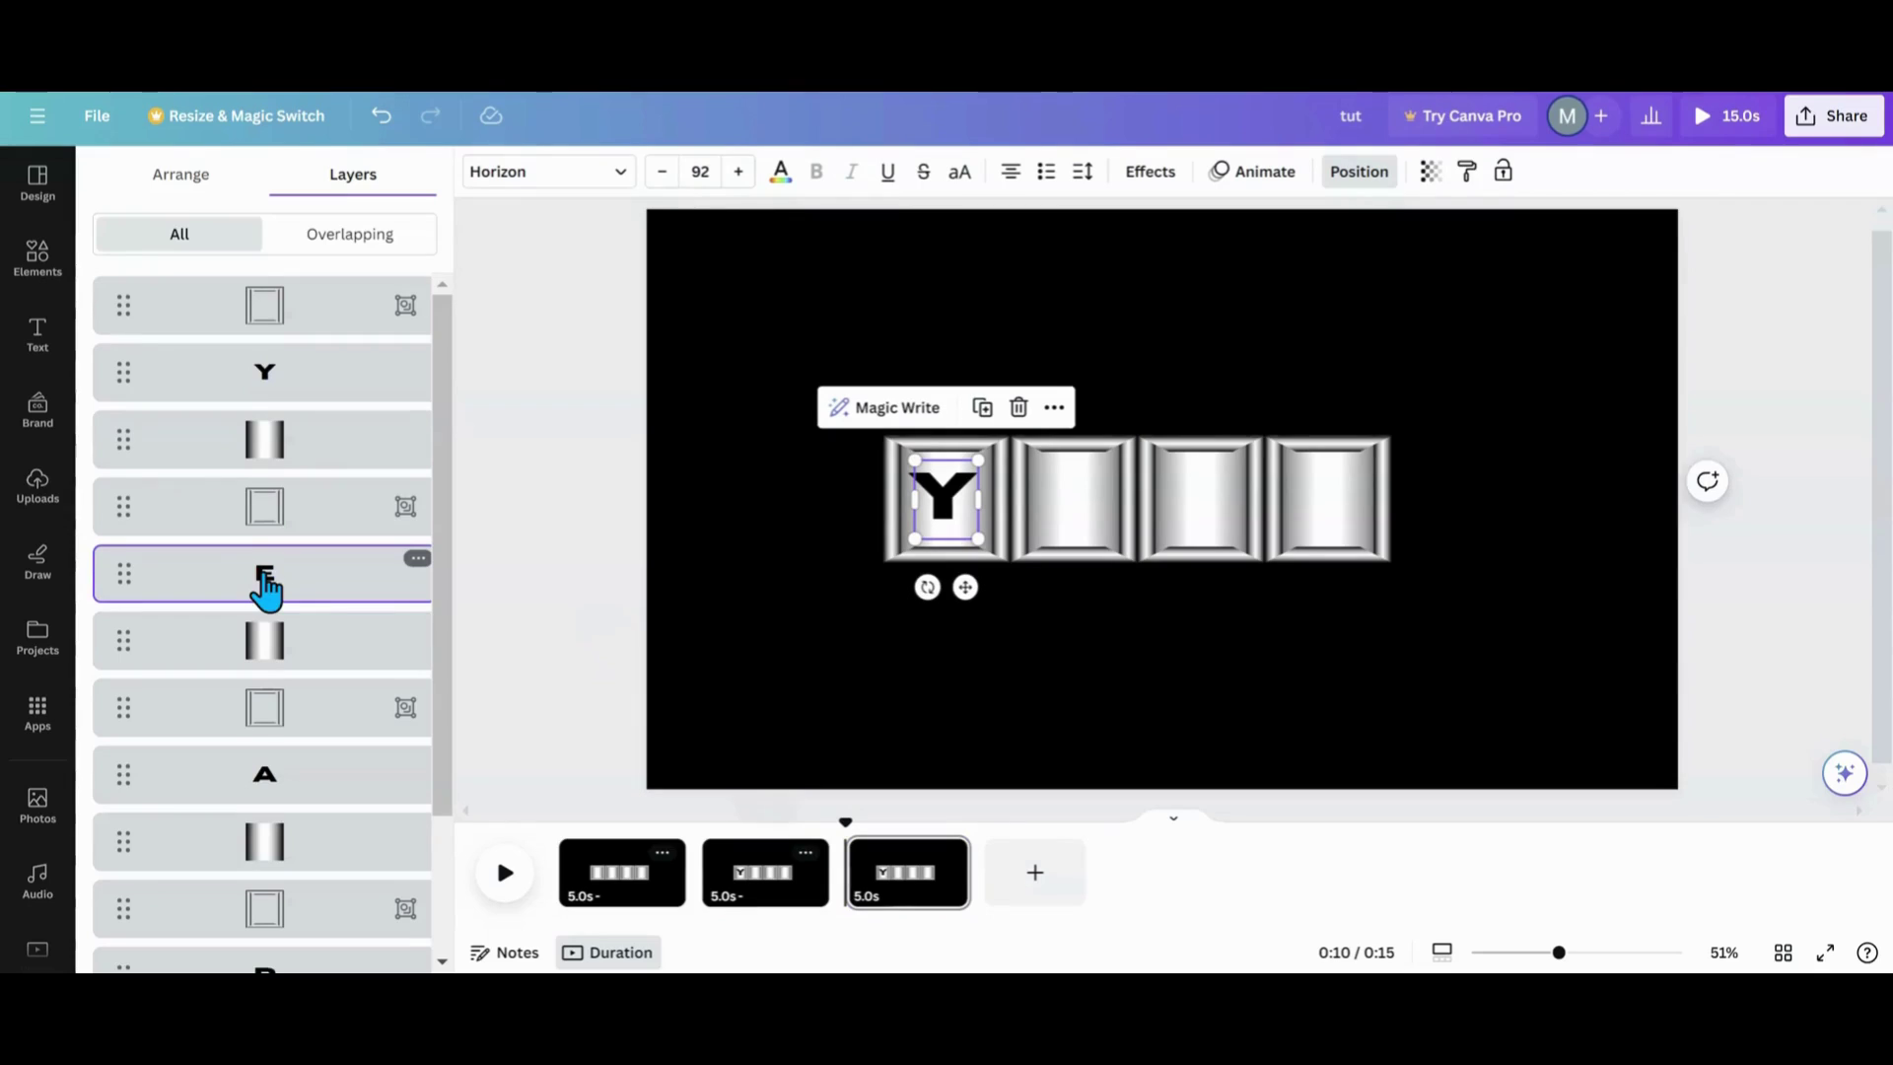
{"action": "left_click_drag", "start_coordinate": [964, 586], "coordinate": [1087, 586]}
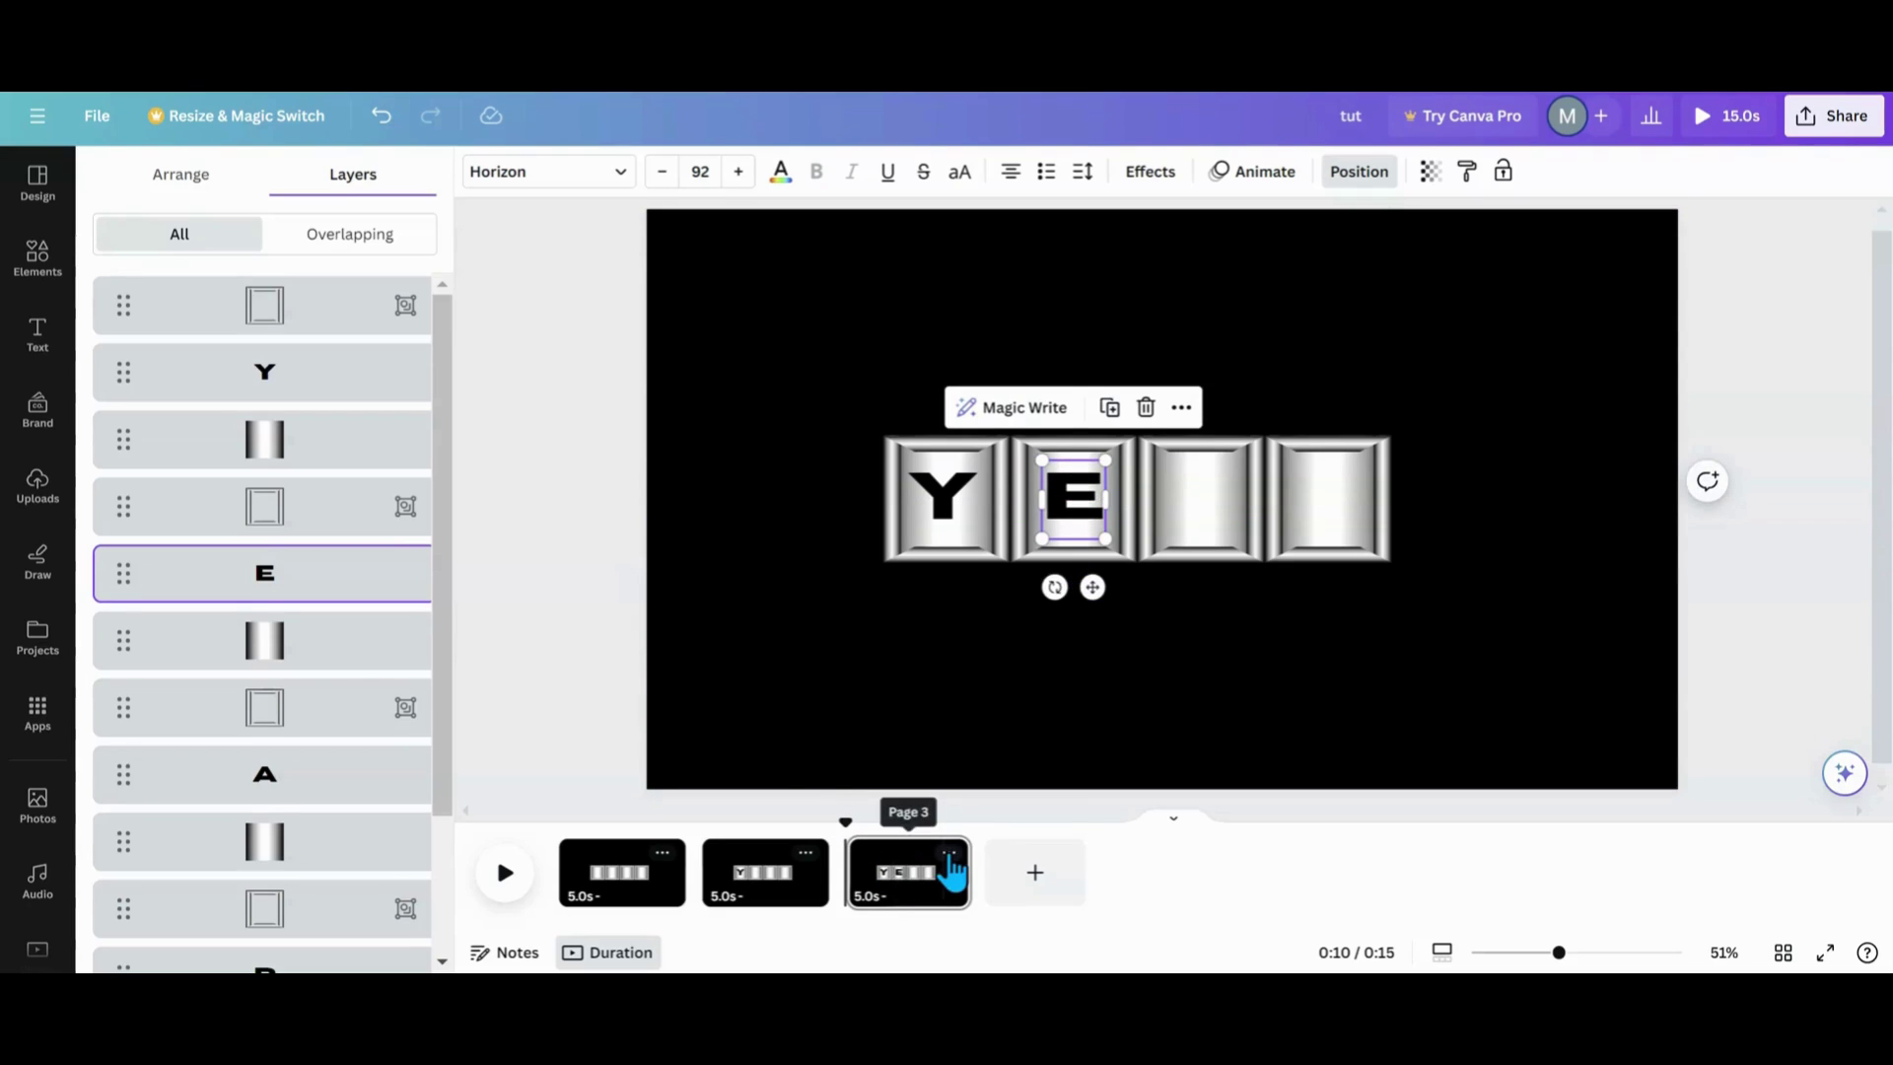
Duplicate page 3 and, on the copy, move the letter A into the centre of the third metallic square.
{"action": "left_click", "coordinate": [949, 854]}
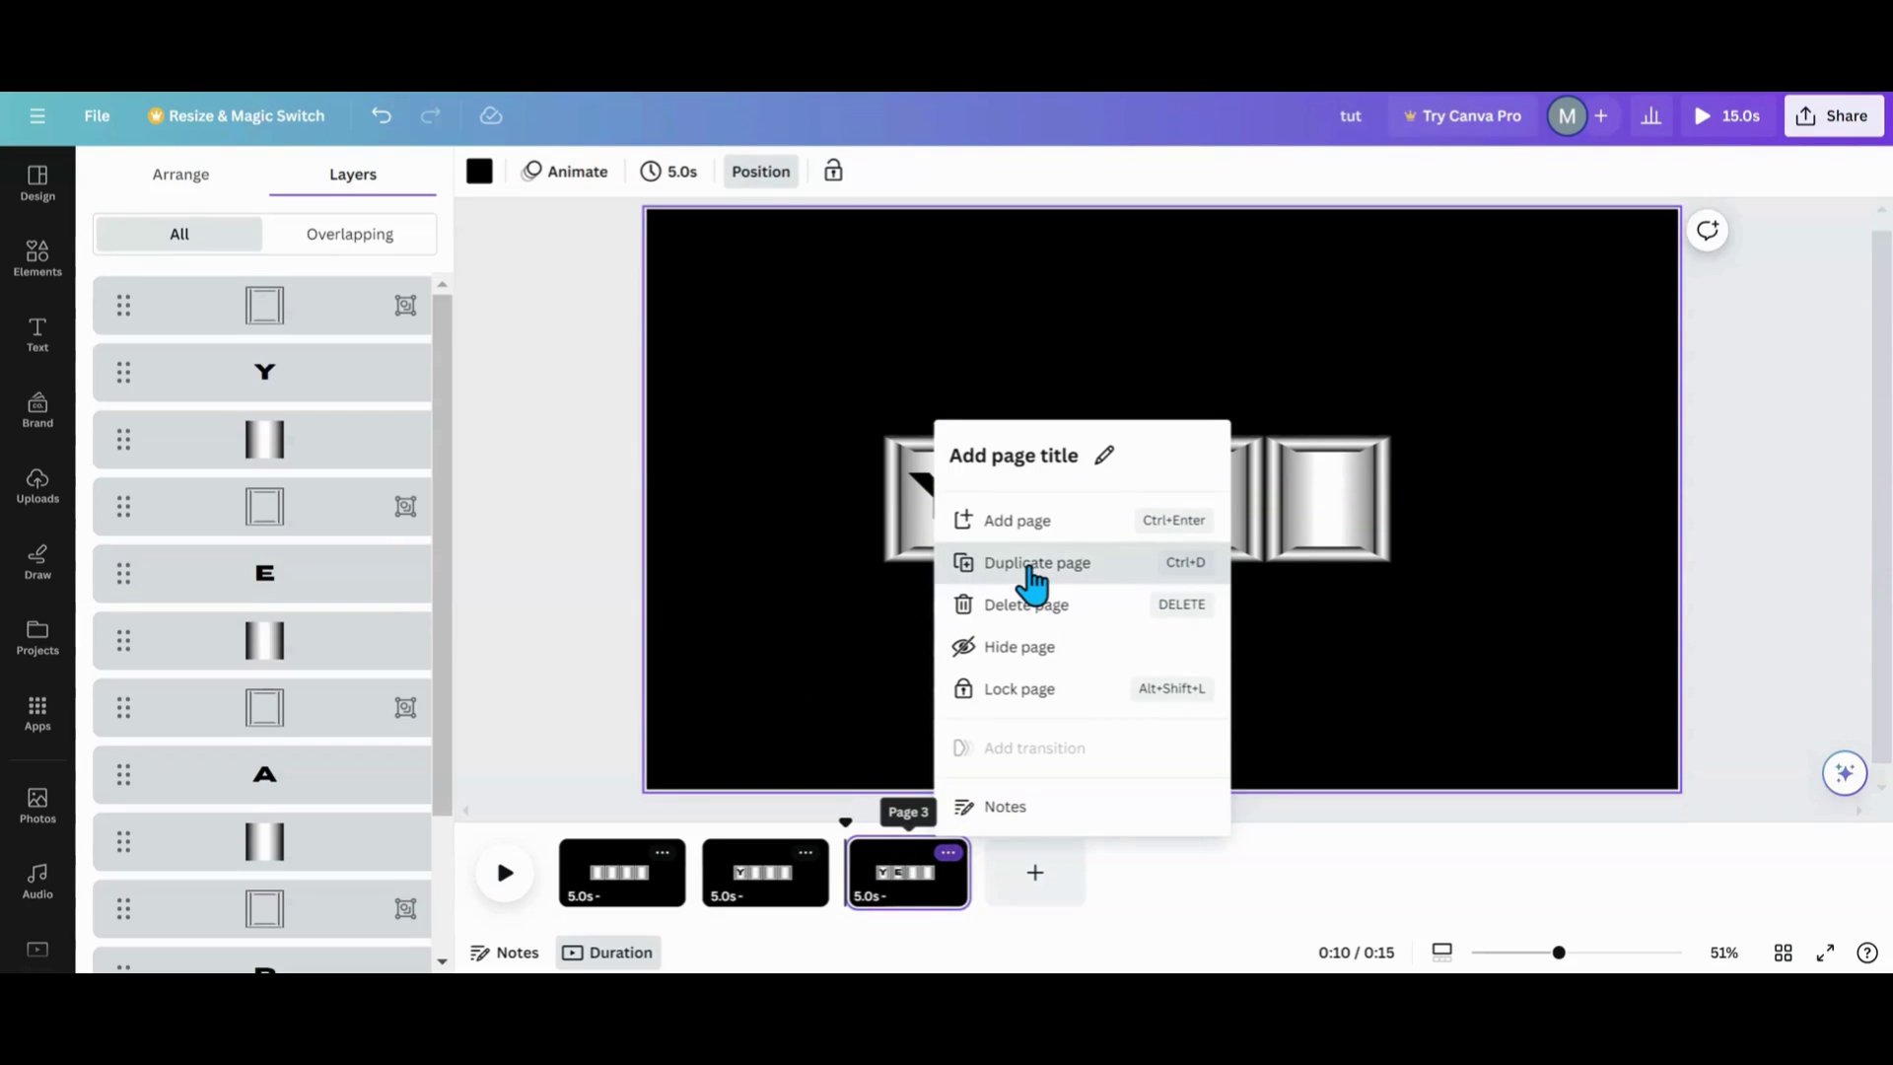
{"action": "left_click", "coordinate": [1032, 567]}
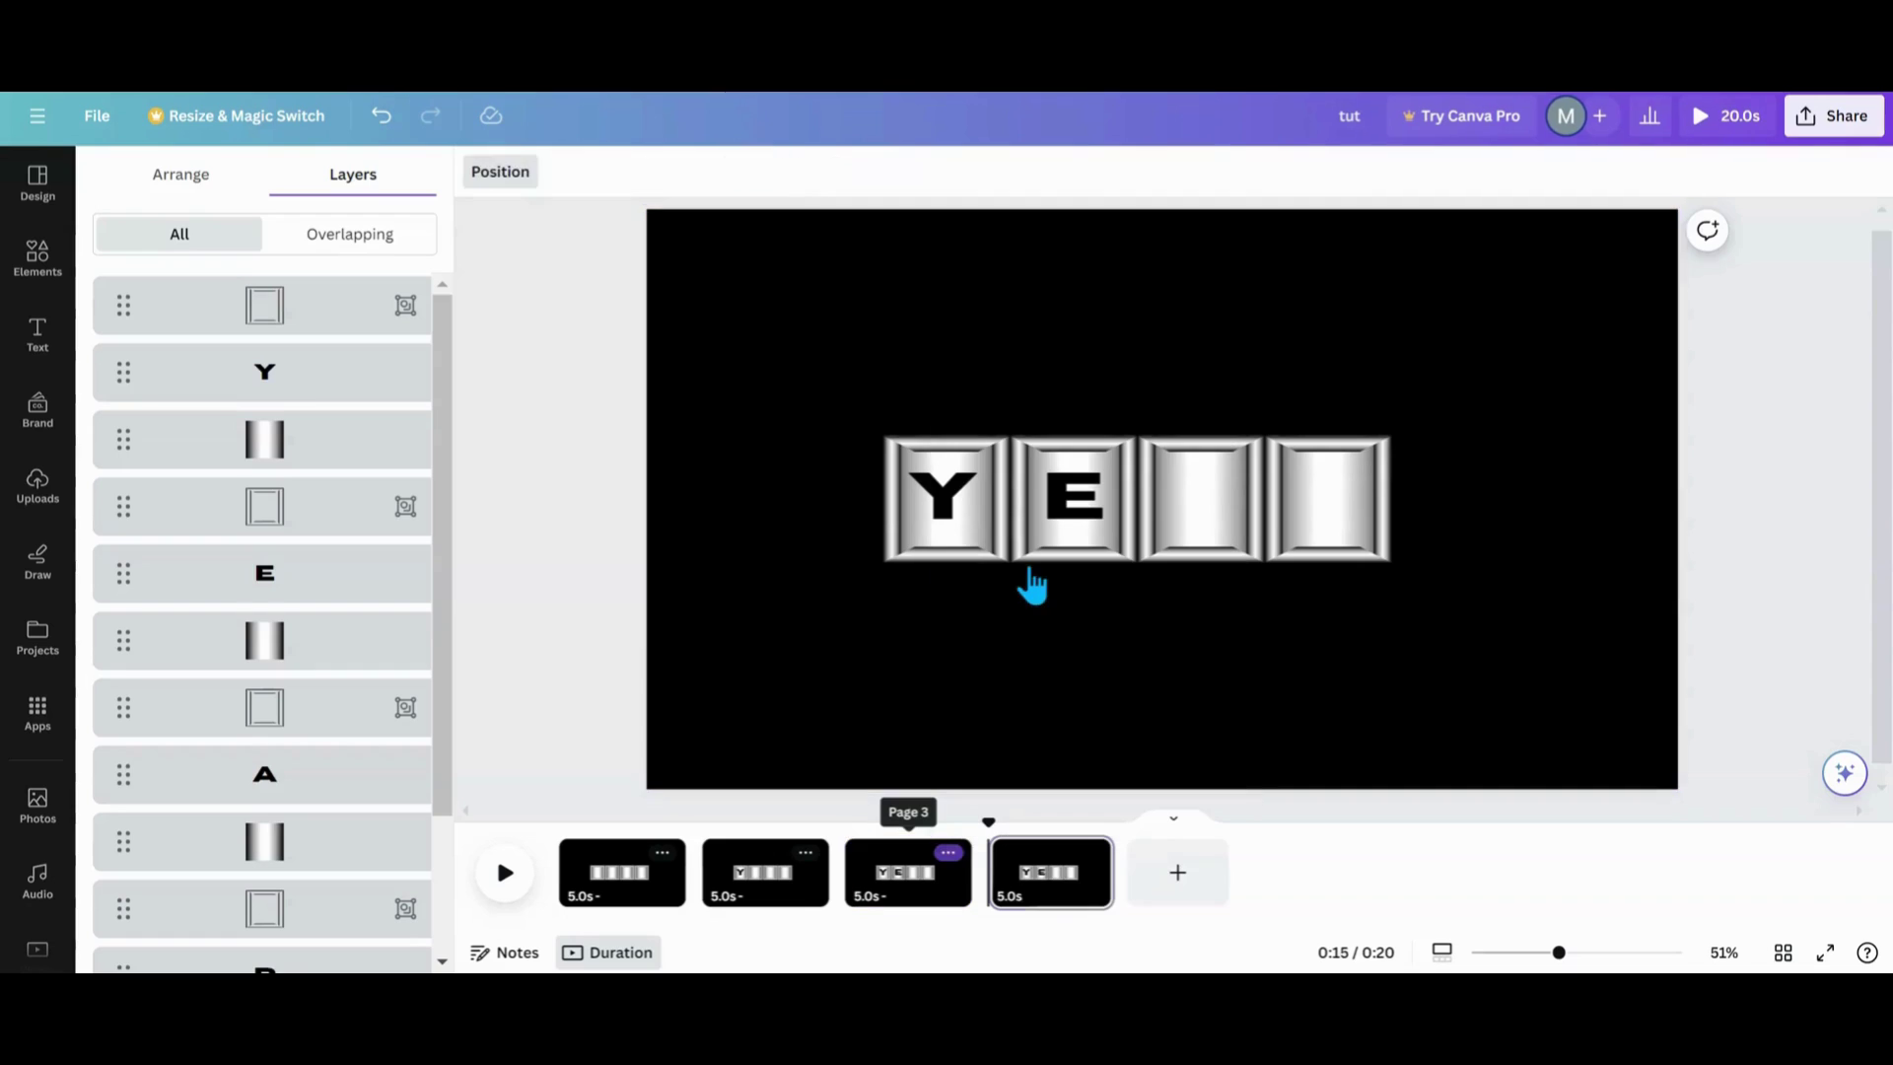
{"action": "left_click", "coordinate": [304, 776]}
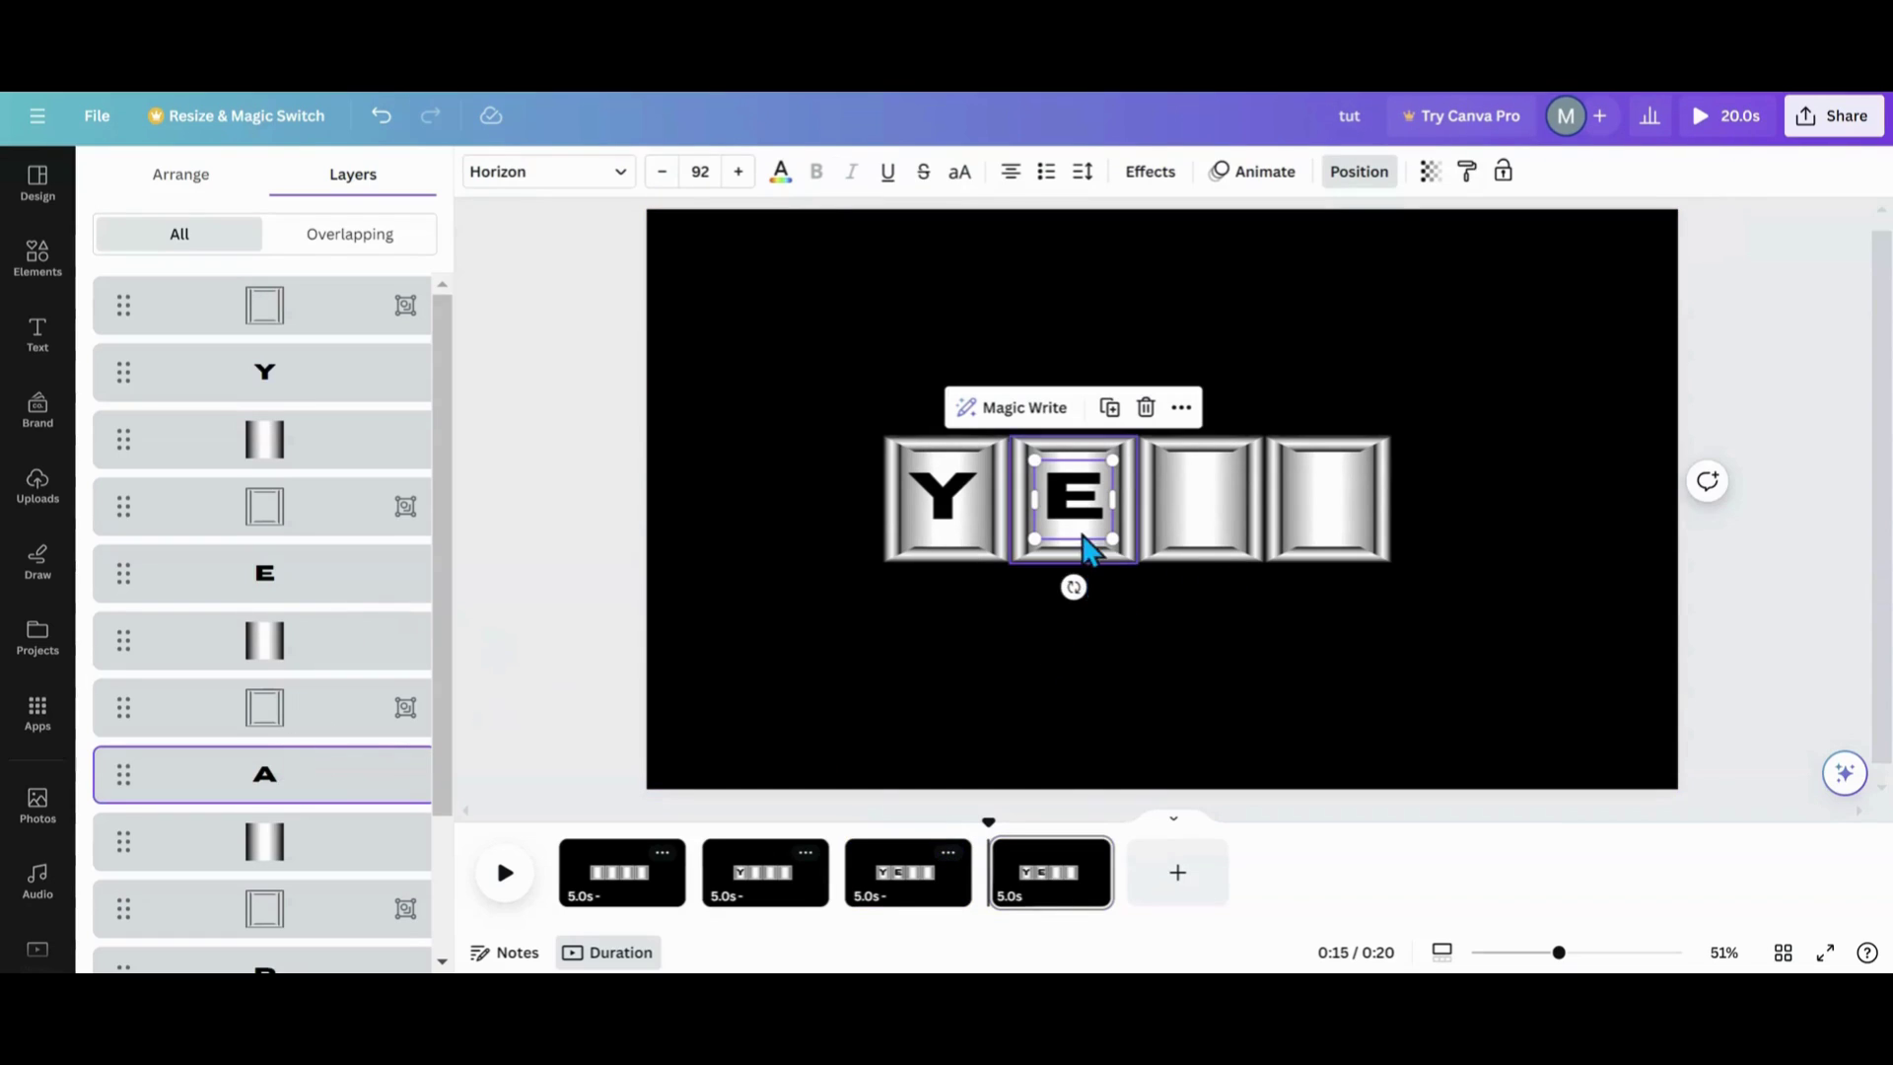
{"action": "left_click_drag", "start_coordinate": [1072, 527], "coordinate": [1197, 508]}
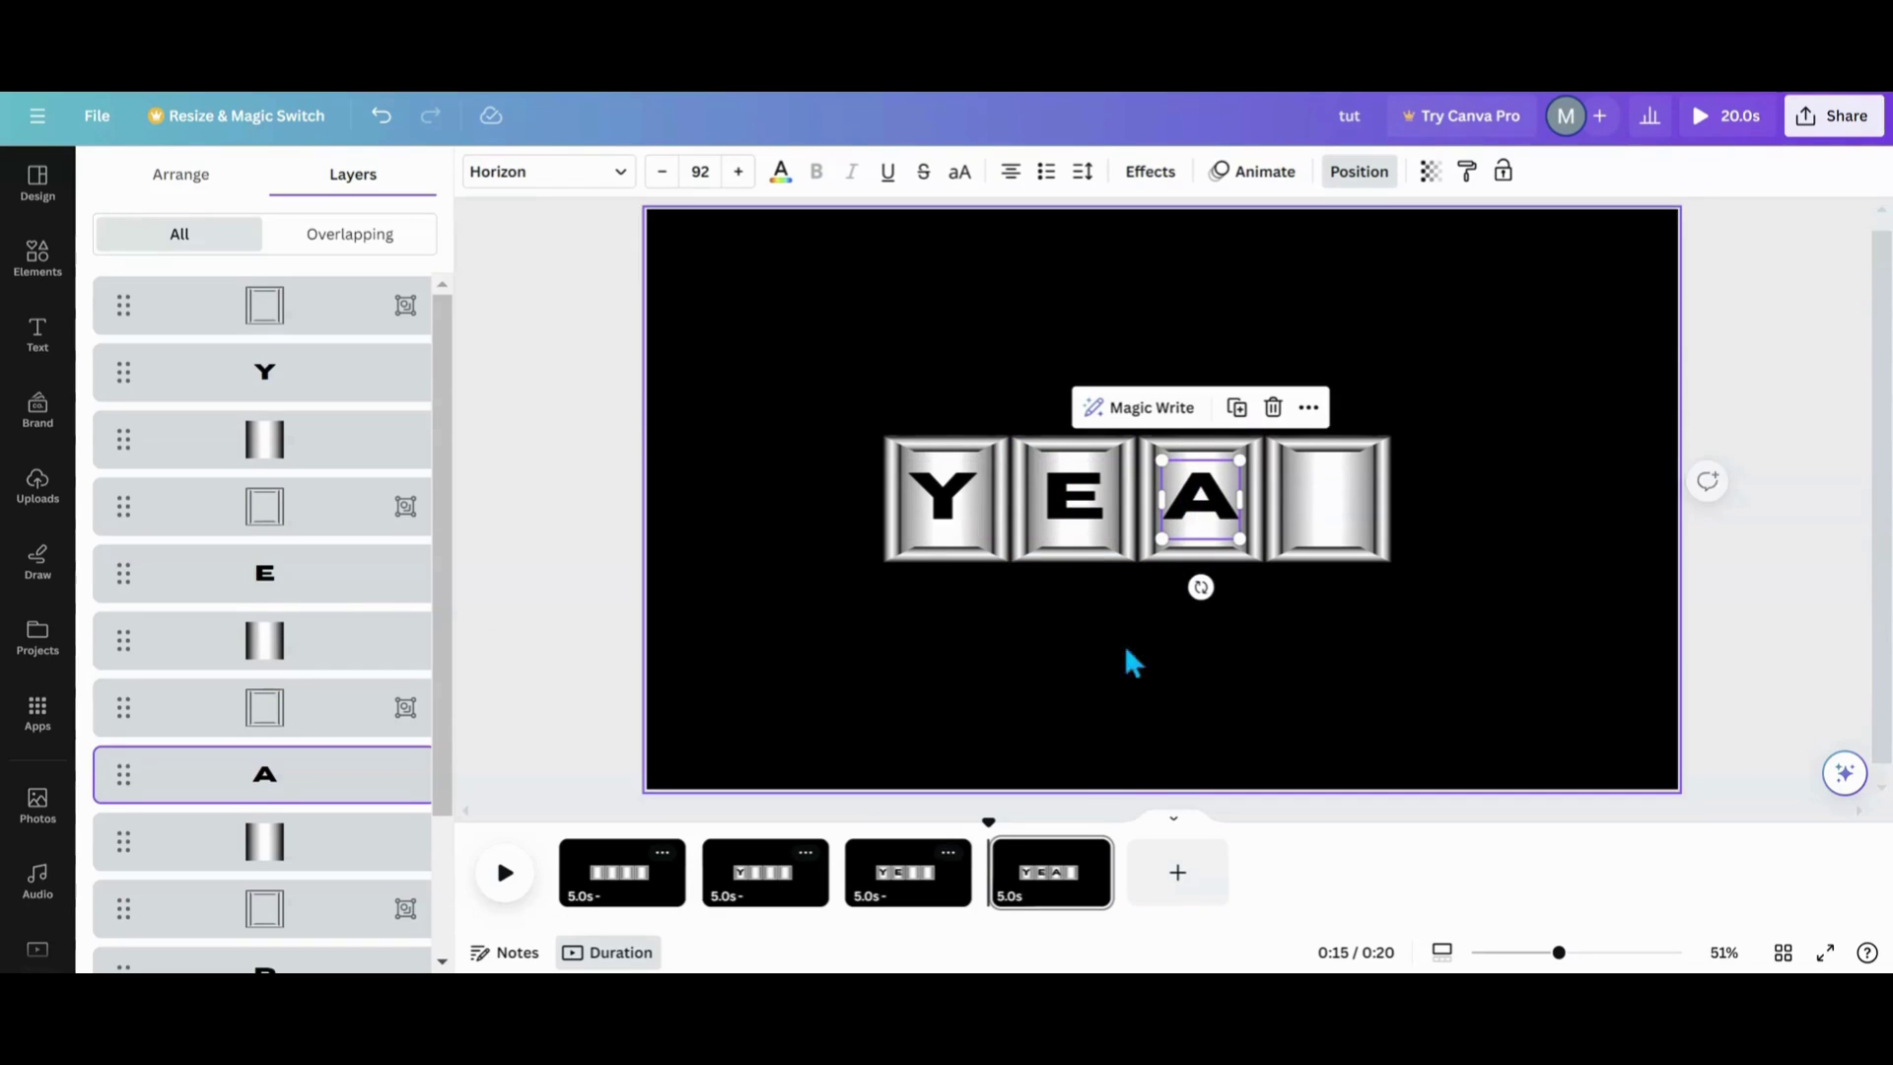
Duplicate page 4 and, on the copy, move the letter R into the centre of the fourth metallic square.
{"action": "left_click", "coordinate": [1091, 853]}
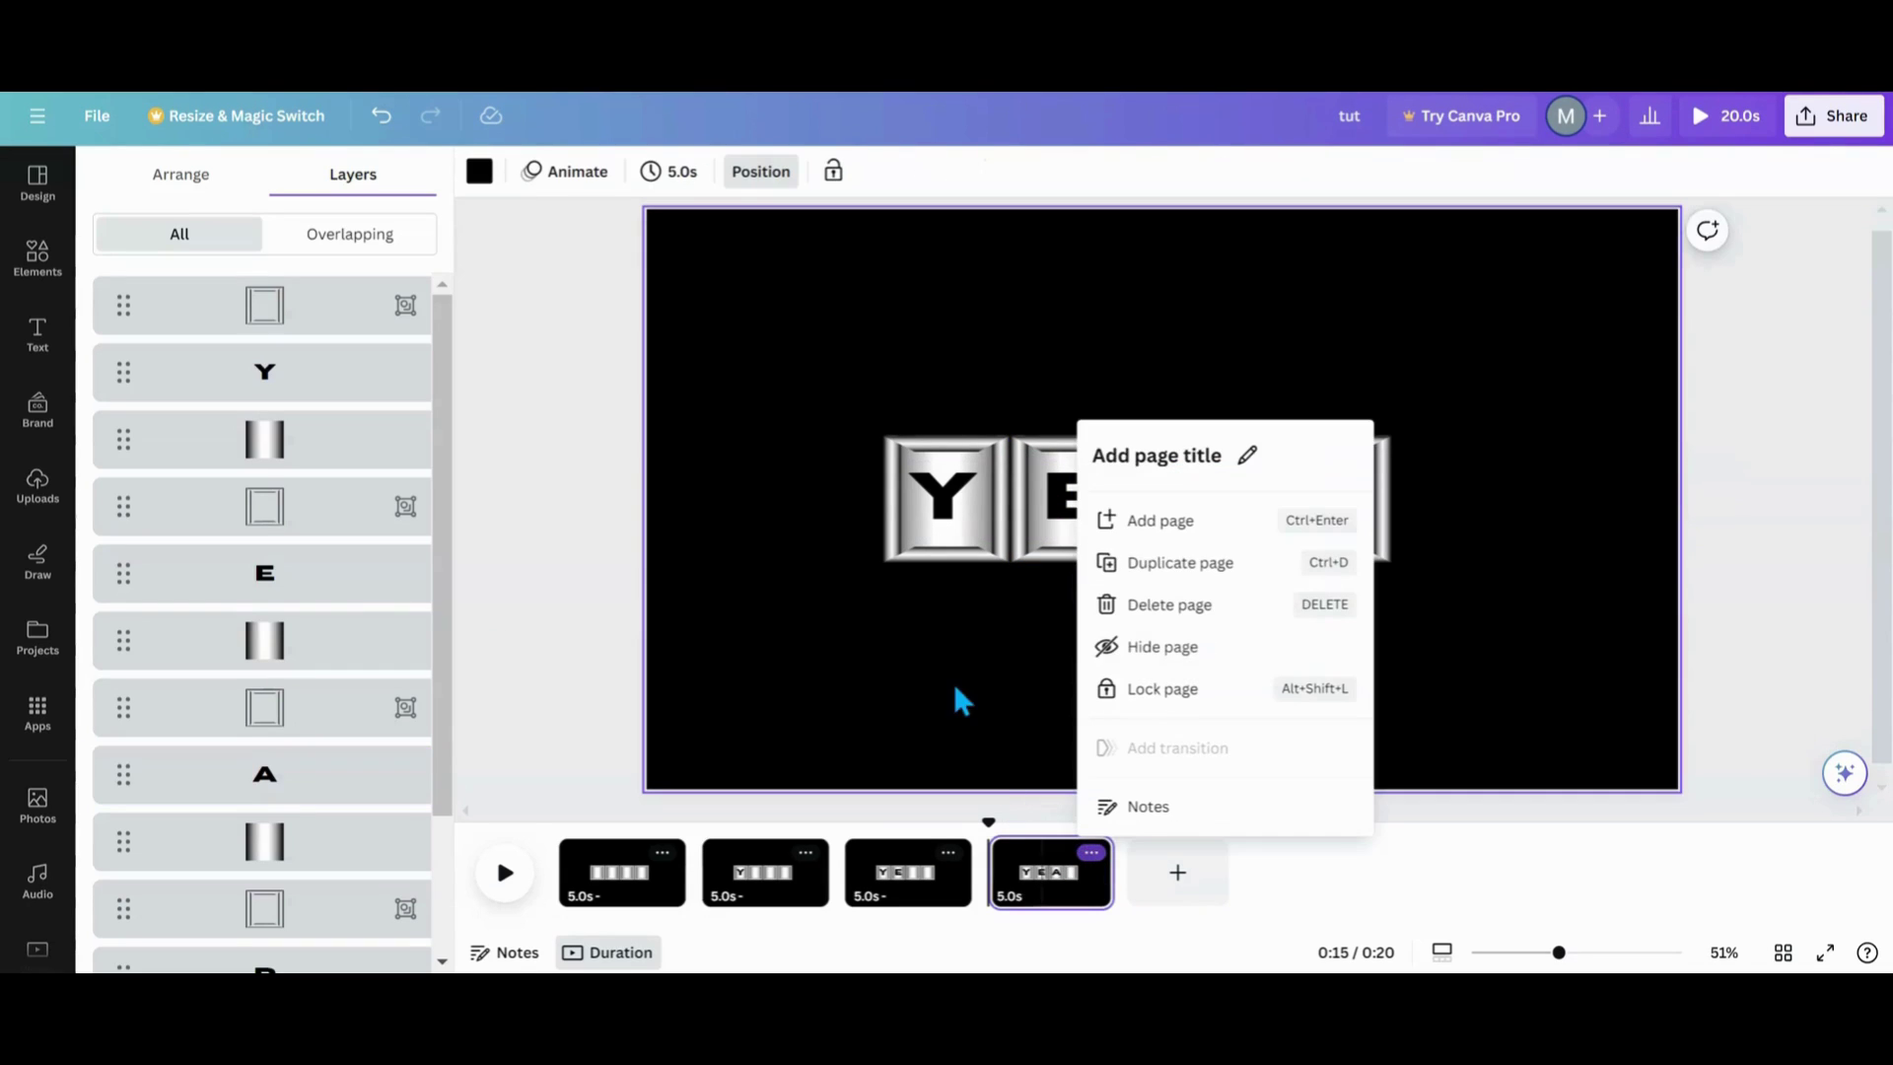
{"action": "left_click", "coordinate": [1177, 564]}
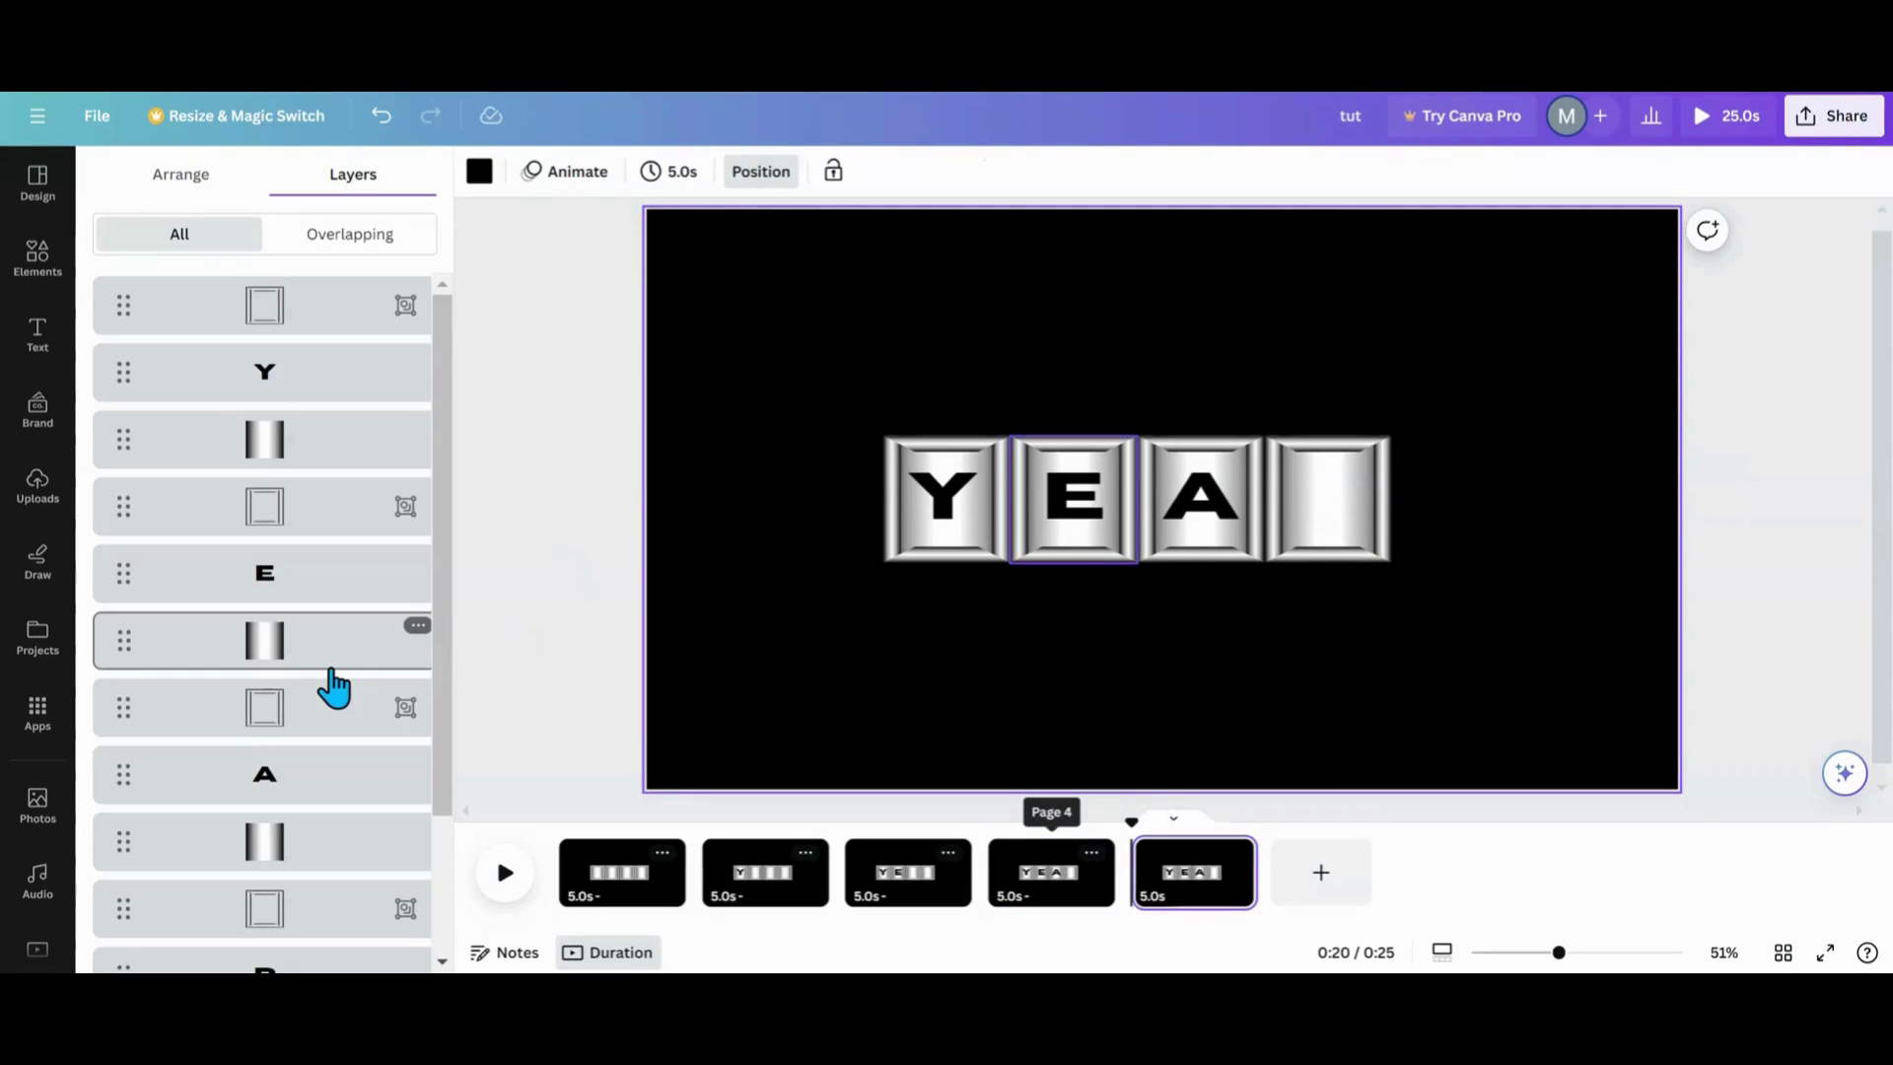
{"action": "scroll", "coordinate": [333, 687], "scroll_direction": "down", "scroll_amount": 2}
{"action": "left_click", "coordinate": [310, 816]}
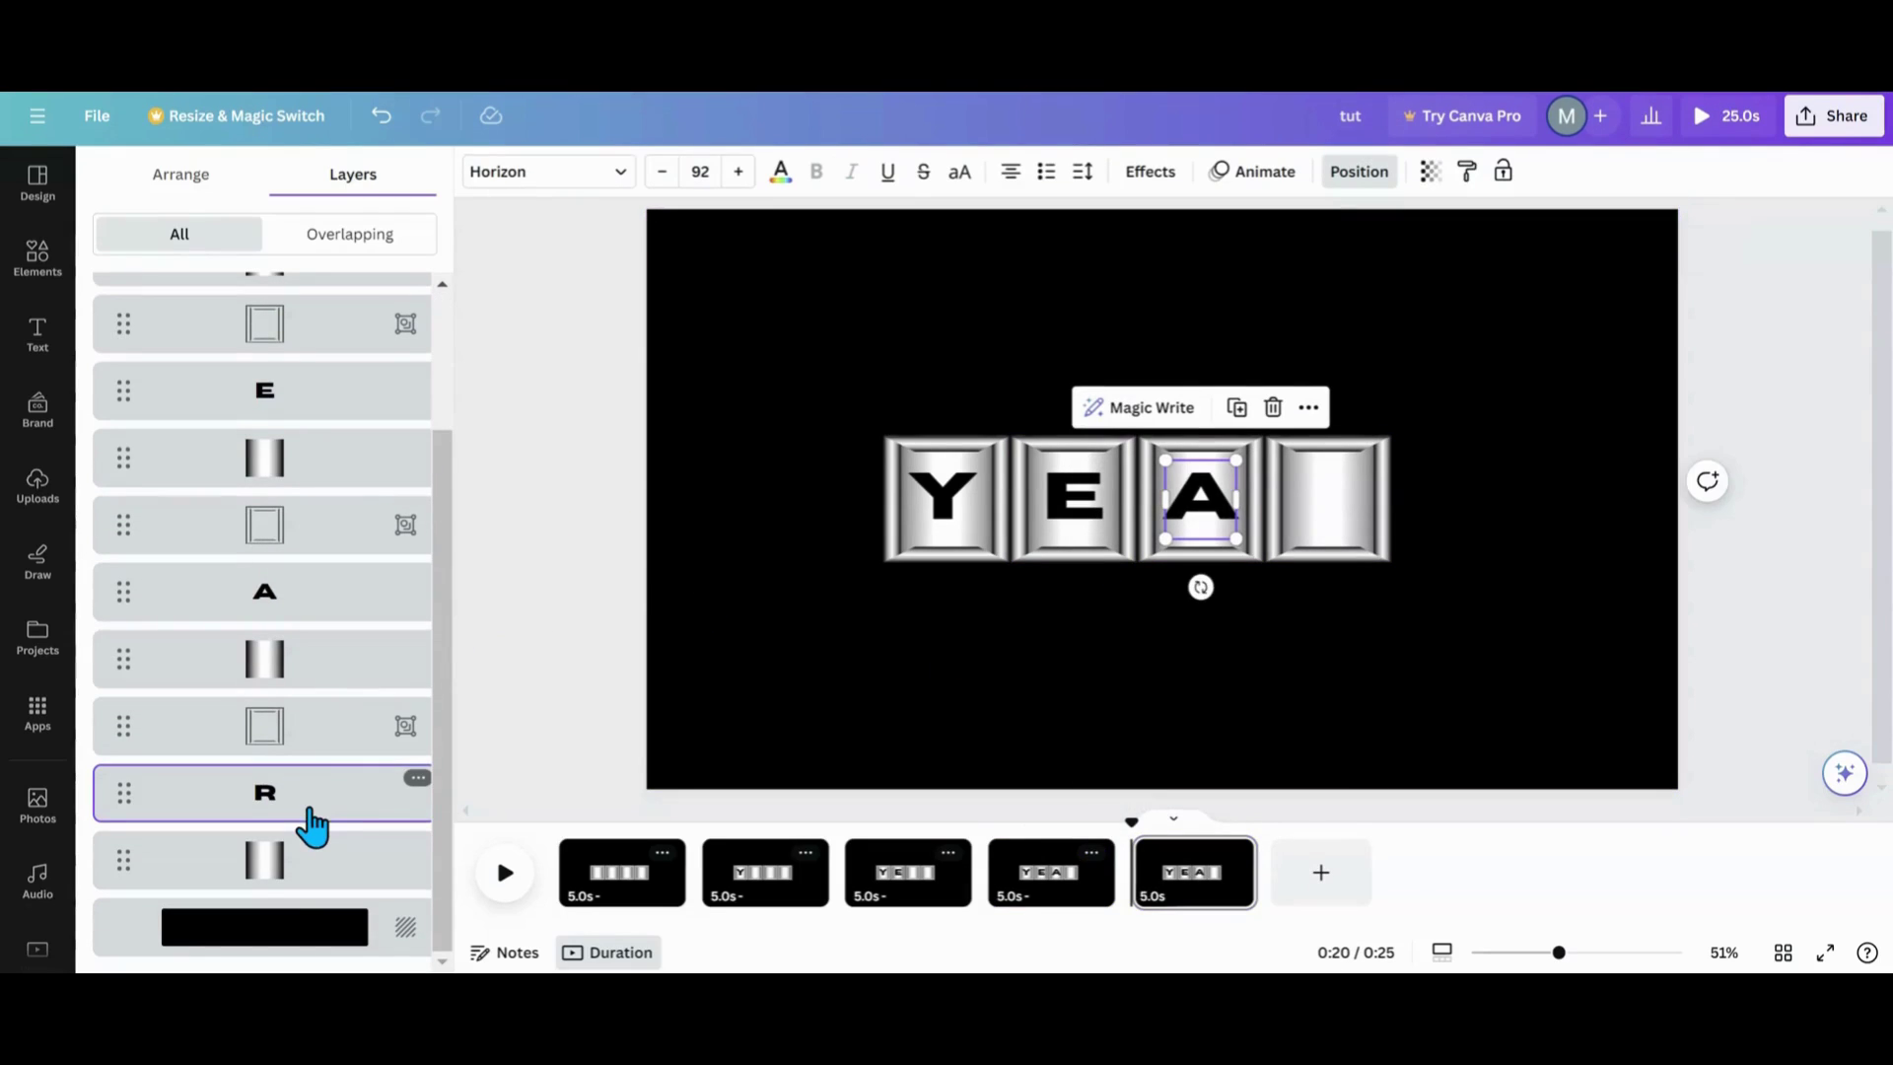
{"action": "left_click_drag", "start_coordinate": [1203, 515], "coordinate": [1323, 498]}
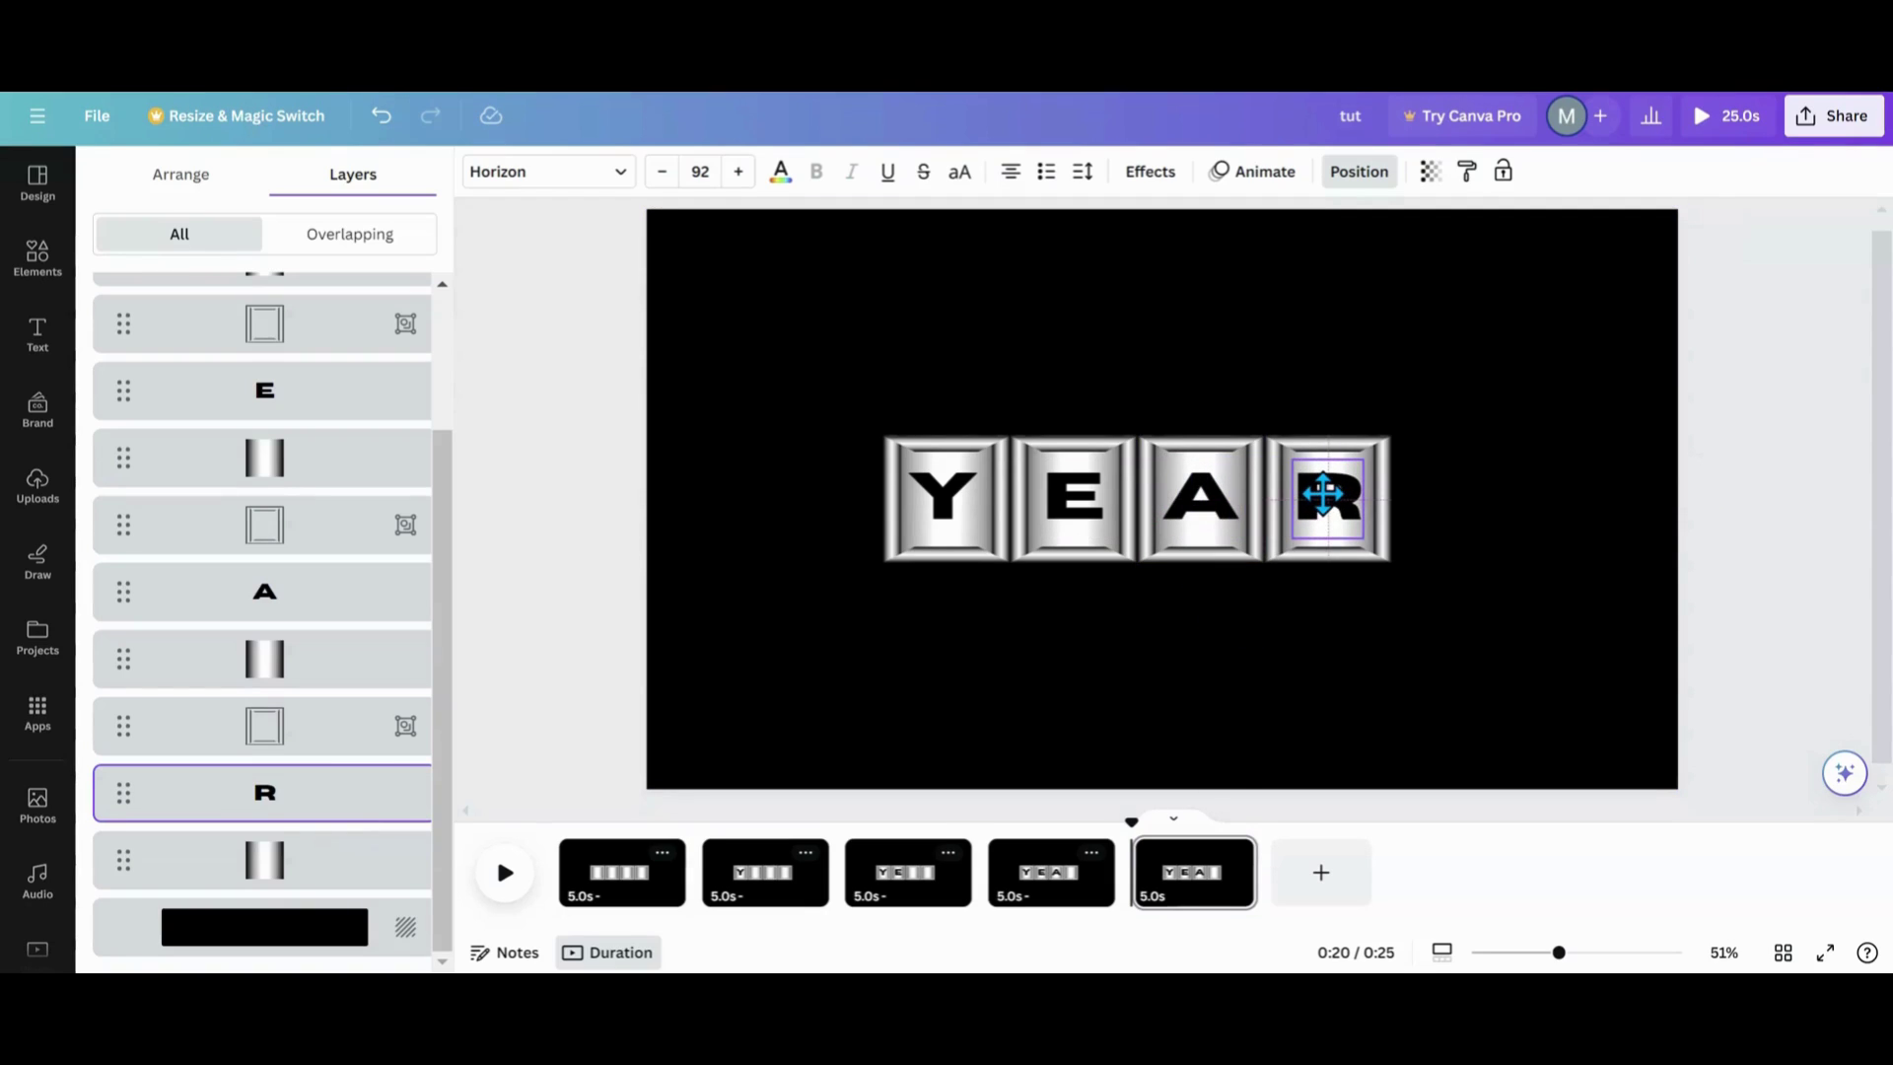
Add a Match & Move transition of 2.5 seconds after the first page and apply it between all pages.
{"action": "mouse_move", "coordinate": [702, 899]}
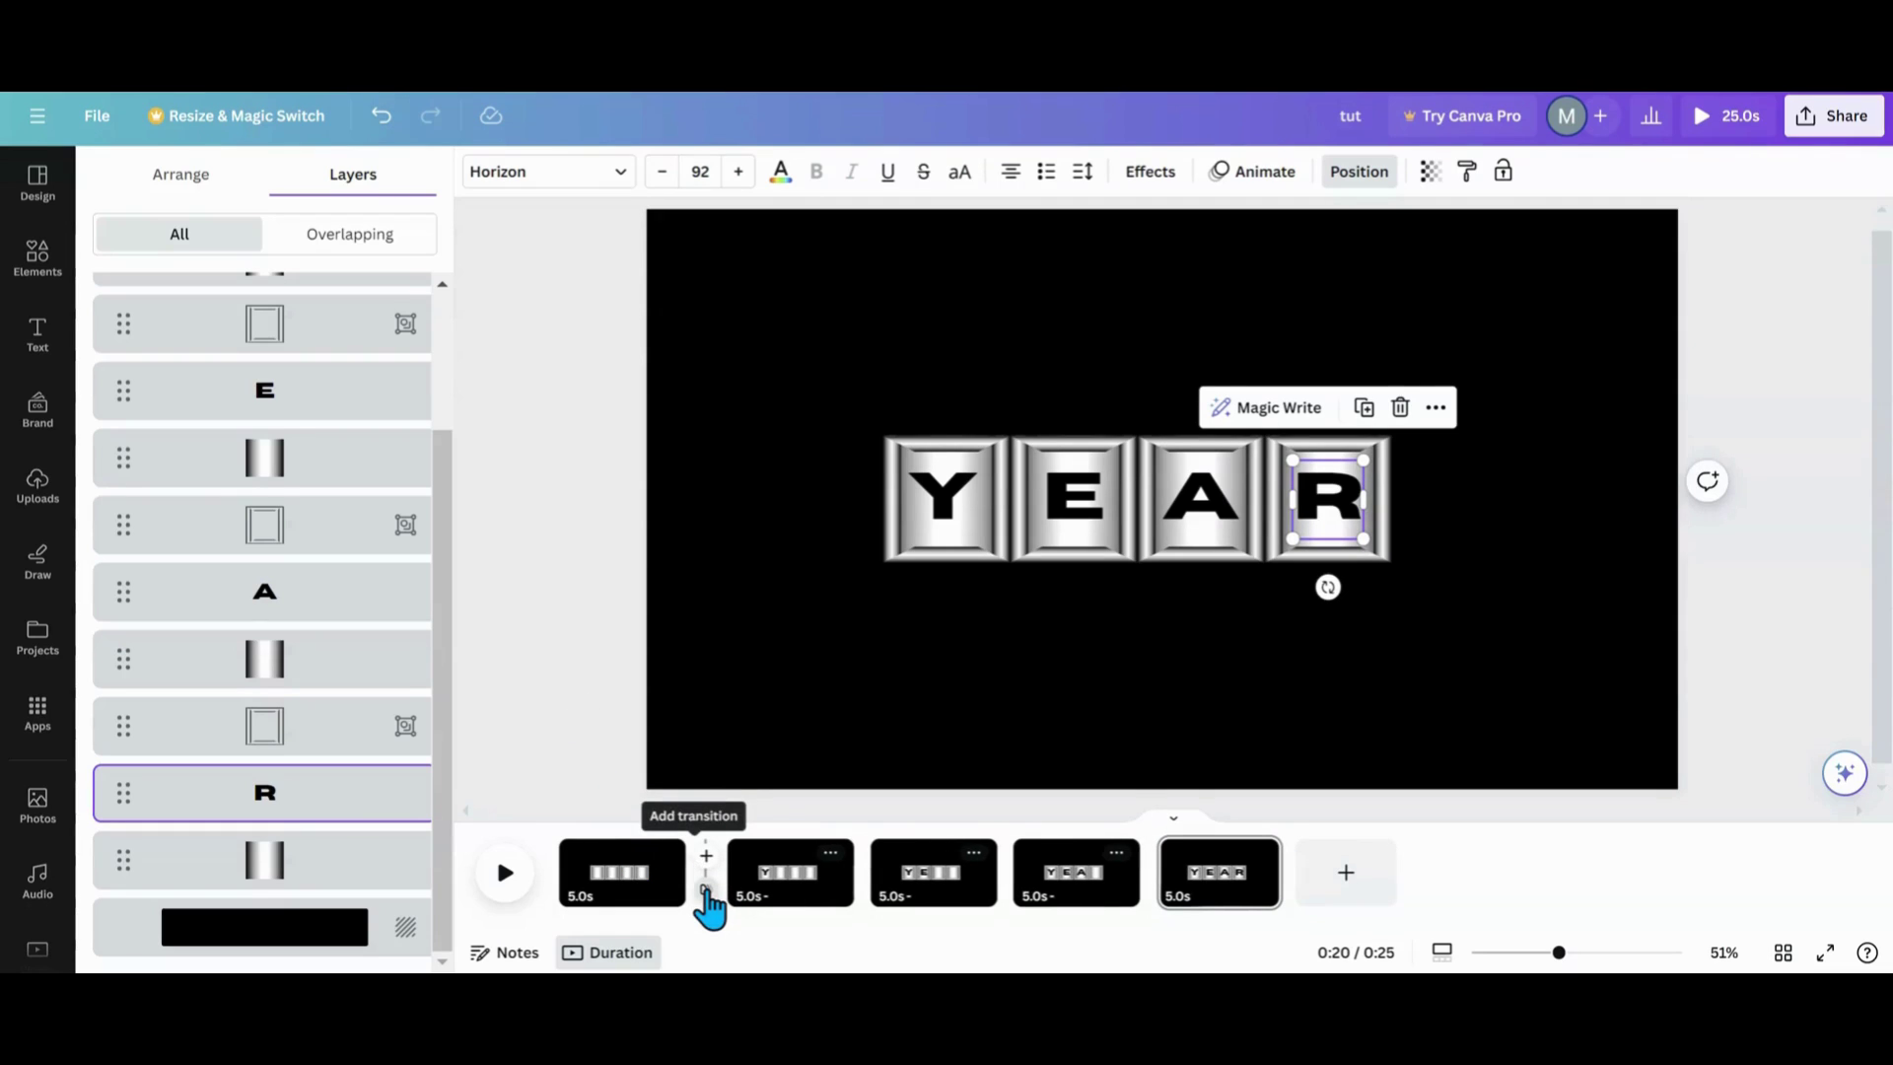
{"action": "left_click", "coordinate": [706, 892]}
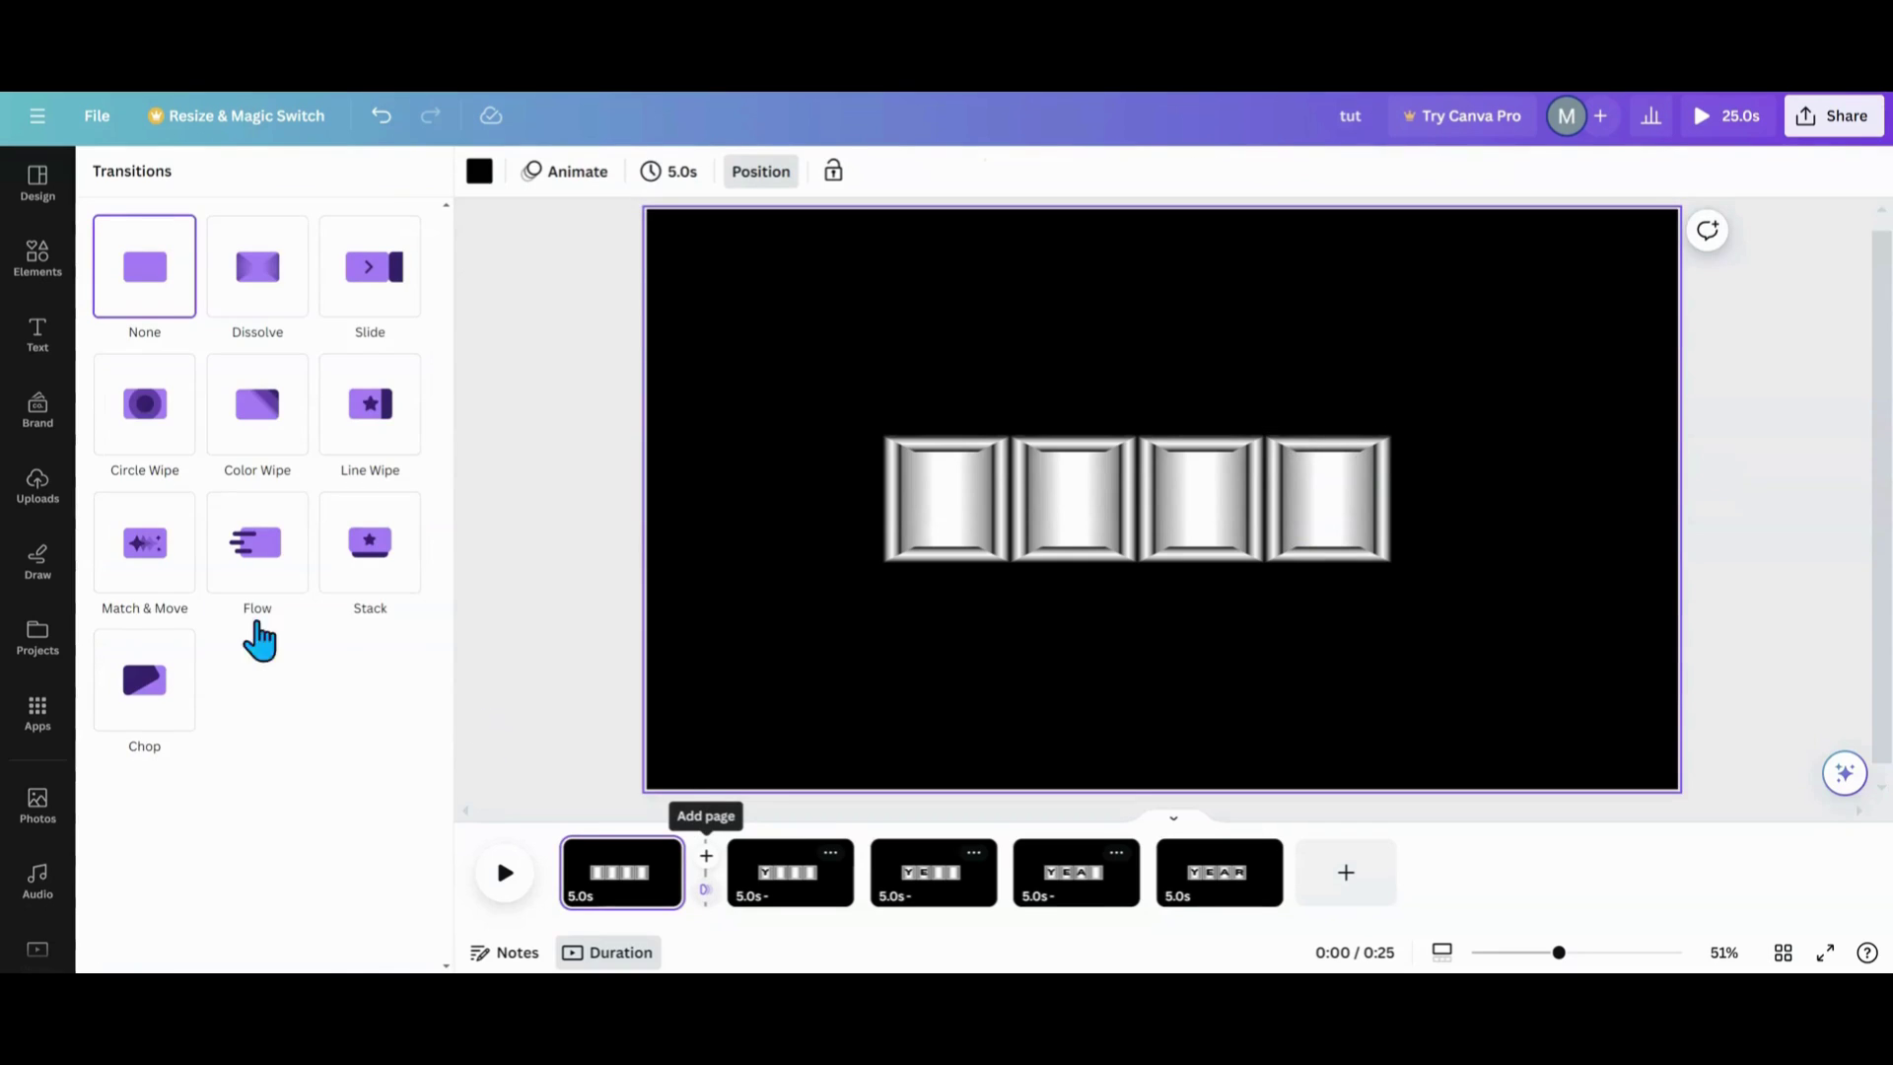
{"action": "left_click", "coordinate": [131, 591]}
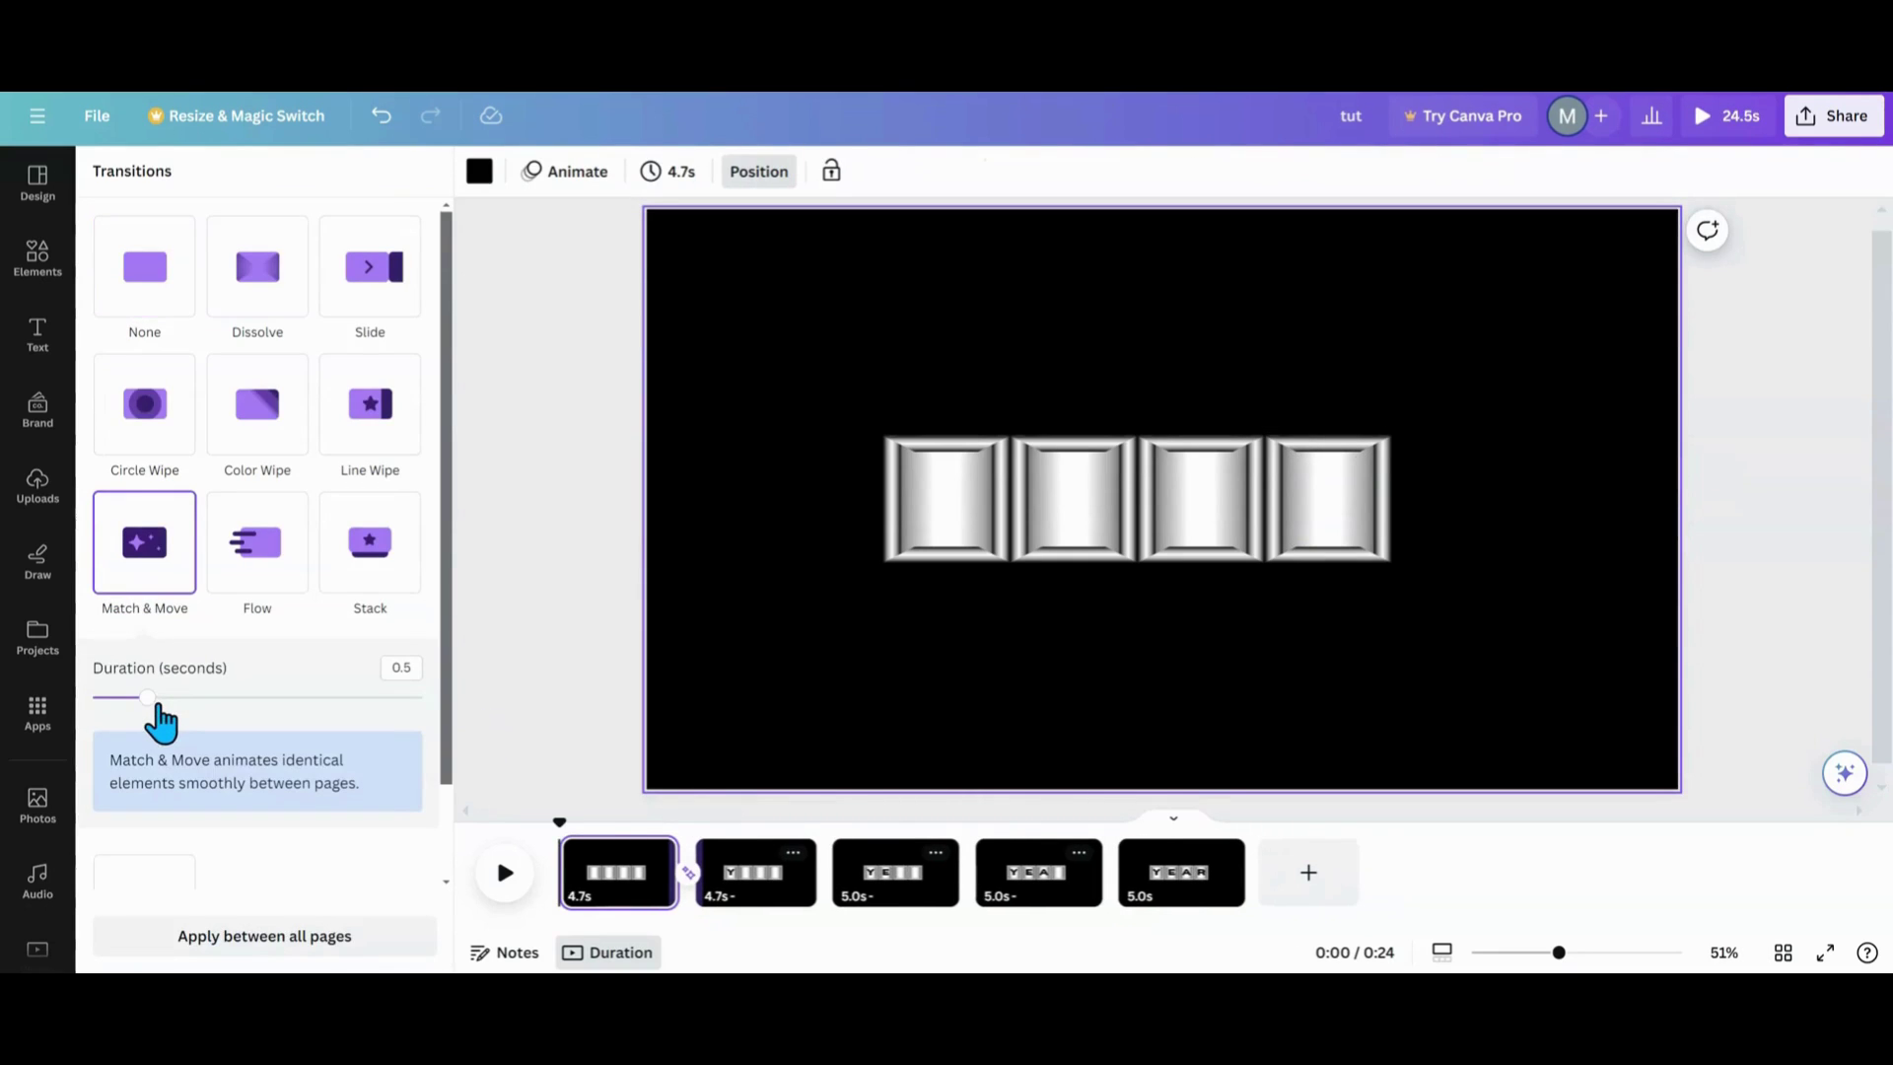
{"action": "left_click_drag", "start_coordinate": [148, 698], "coordinate": [216, 698]}
{"action": "left_click", "coordinate": [414, 698]}
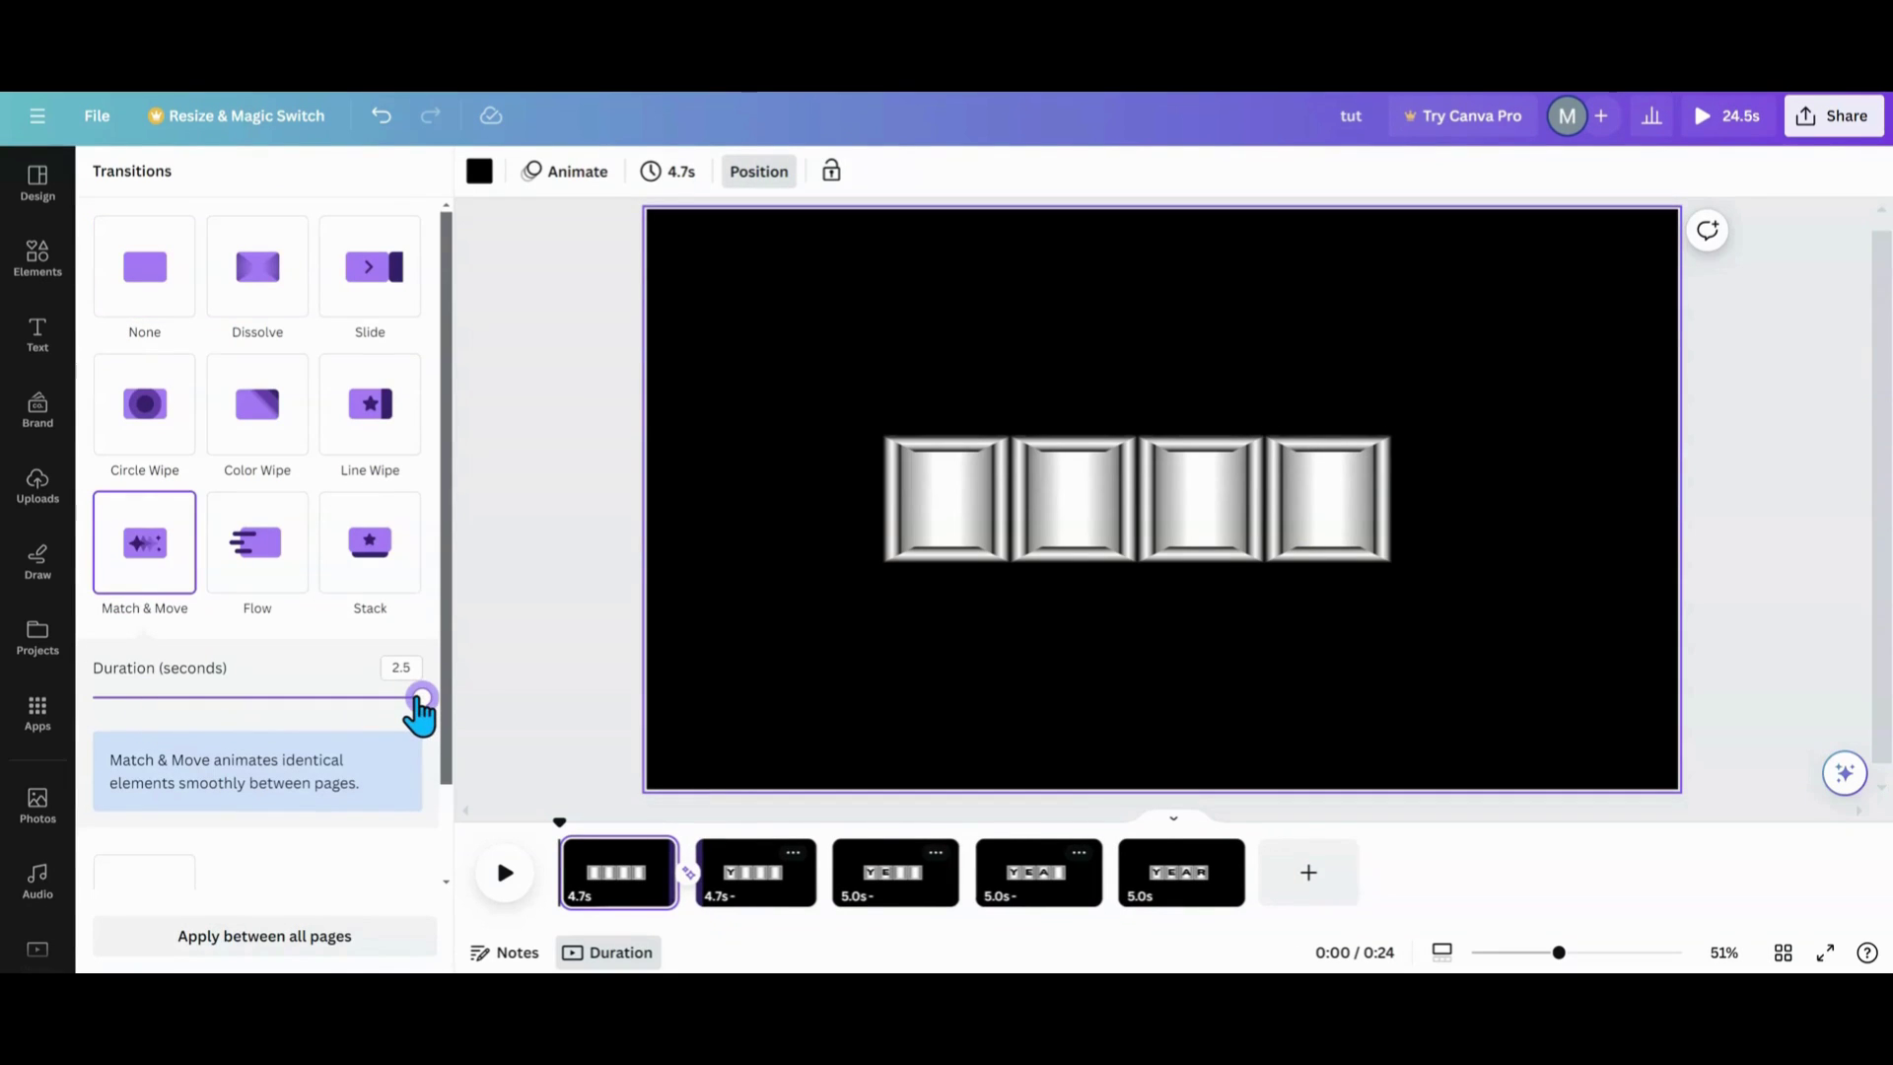
{"action": "left_click", "coordinate": [349, 949]}
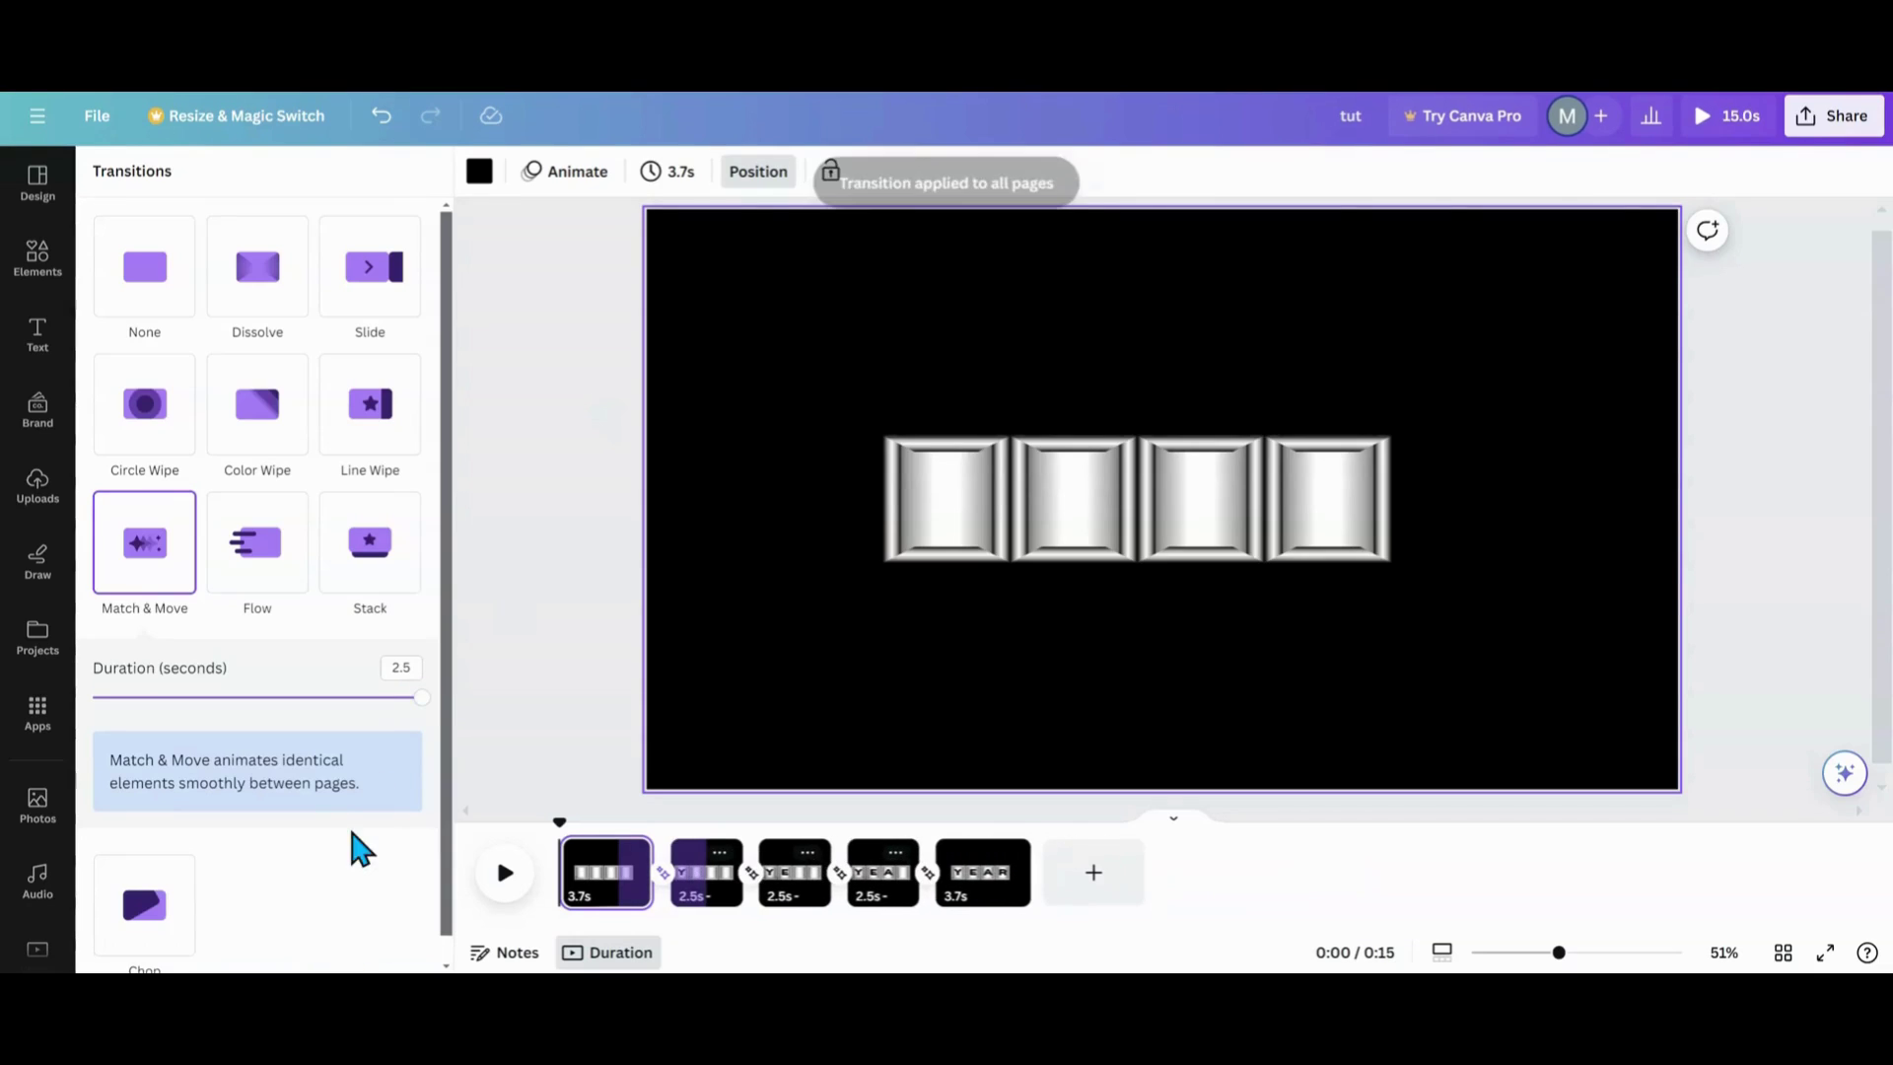
Set the page timing to 1.5 s for all five pages and play the letter animation.
{"action": "left_click", "coordinate": [667, 197]}
{"action": "left_click_drag", "start_coordinate": [704, 268], "coordinate": [674, 268]}
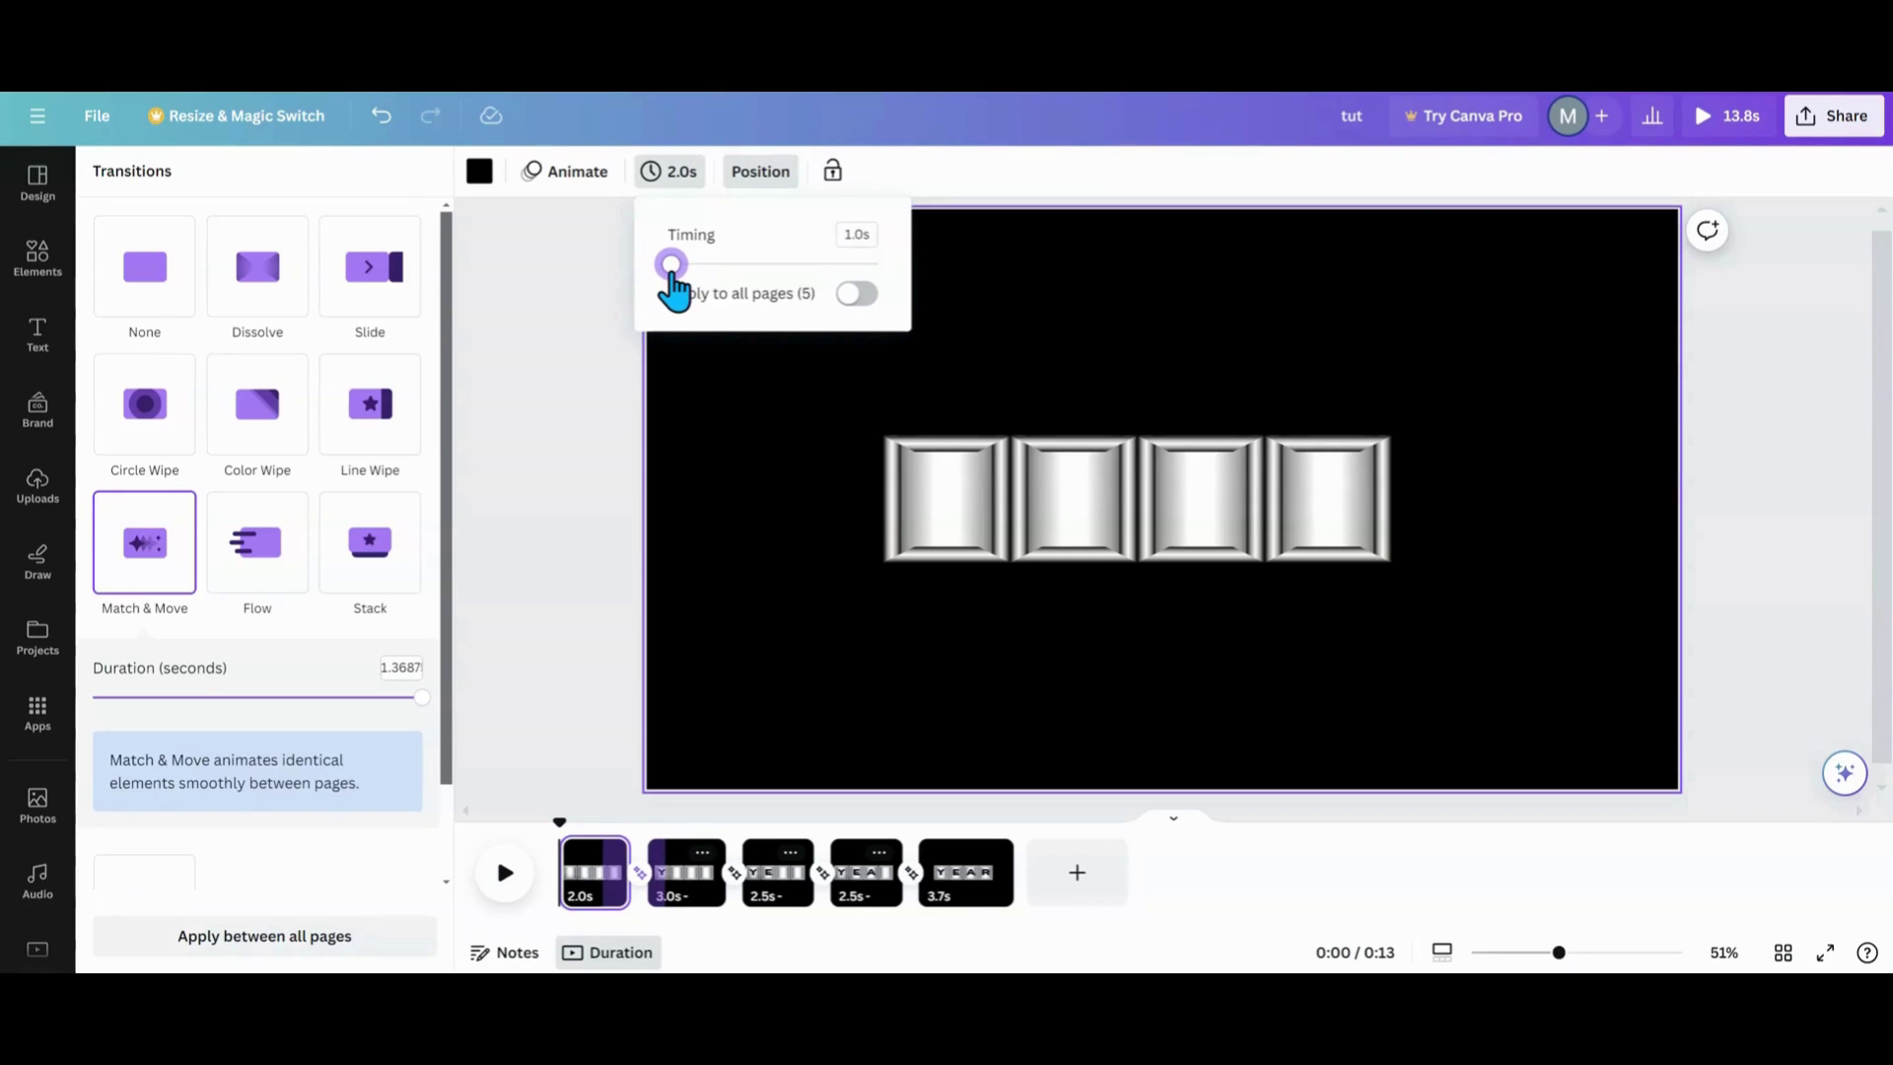
{"action": "left_click", "coordinate": [849, 312]}
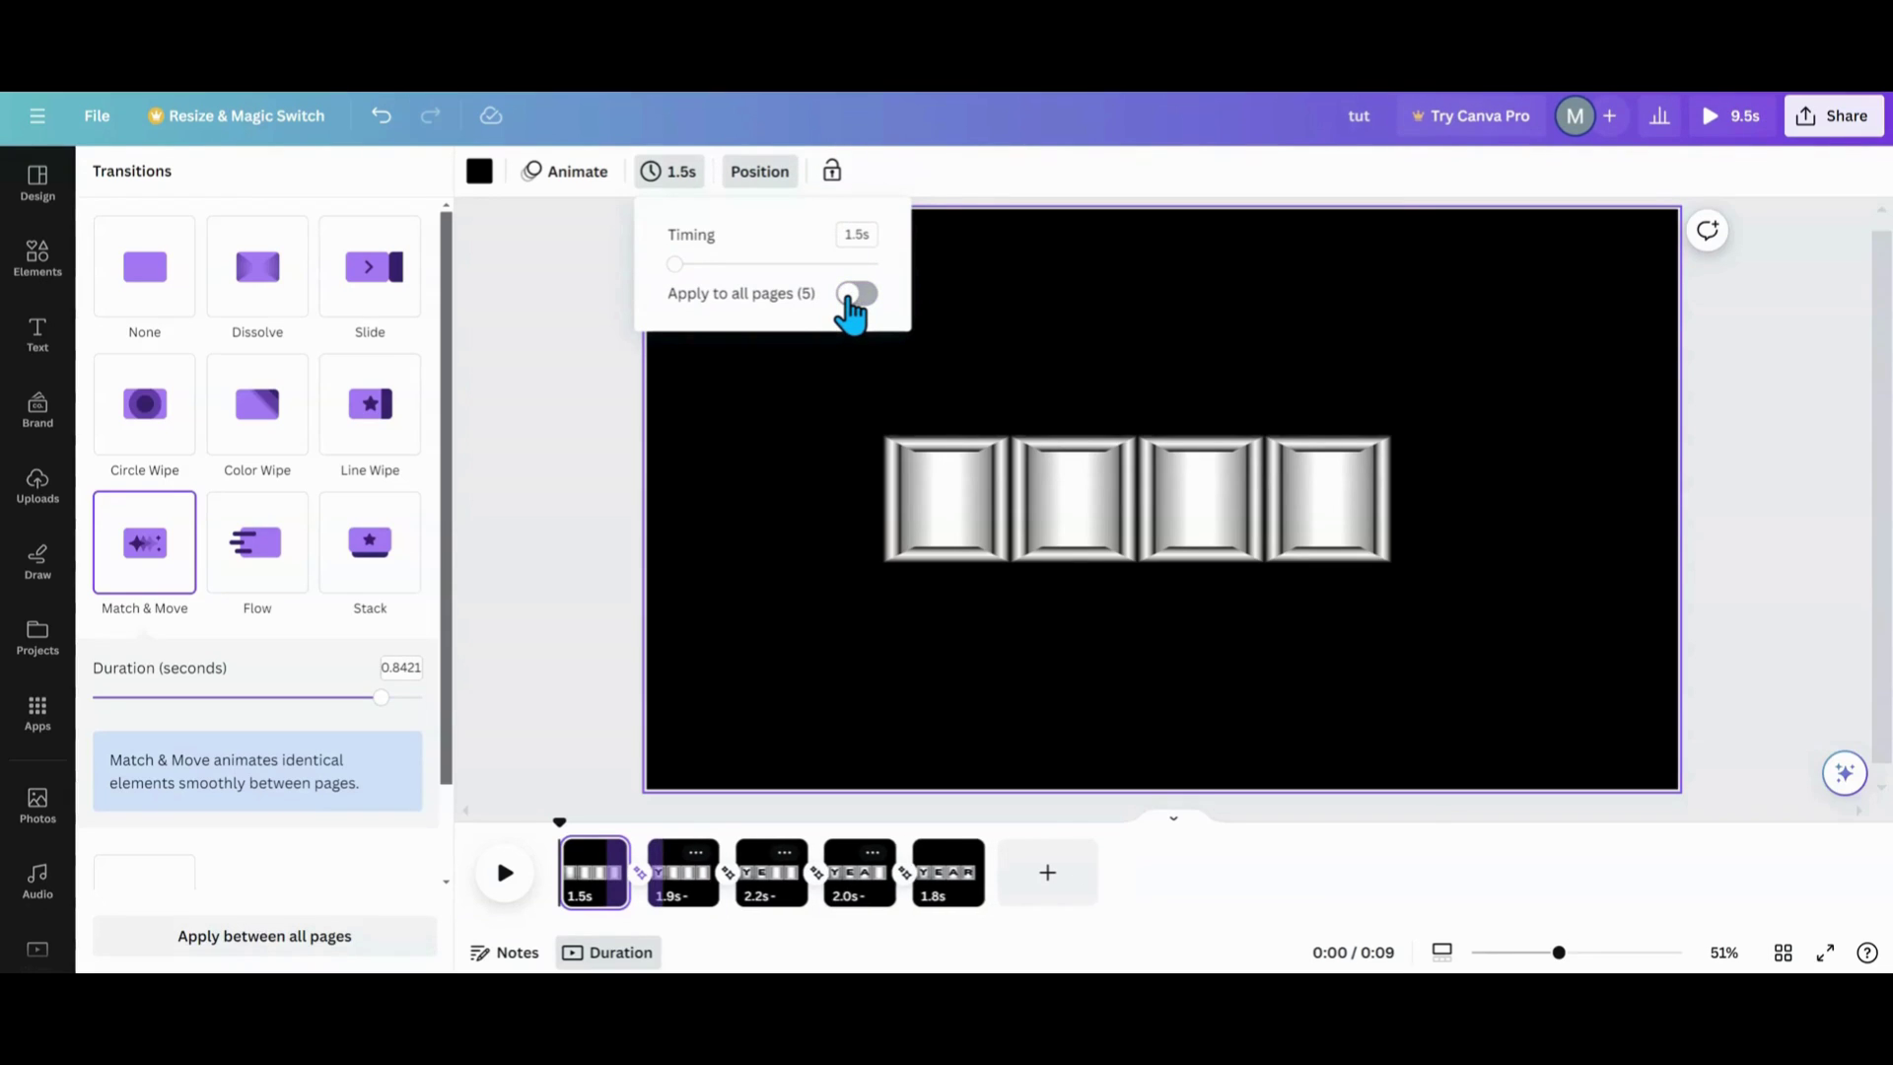
{"action": "left_click", "coordinate": [850, 311]}
{"action": "left_click", "coordinate": [850, 311]}
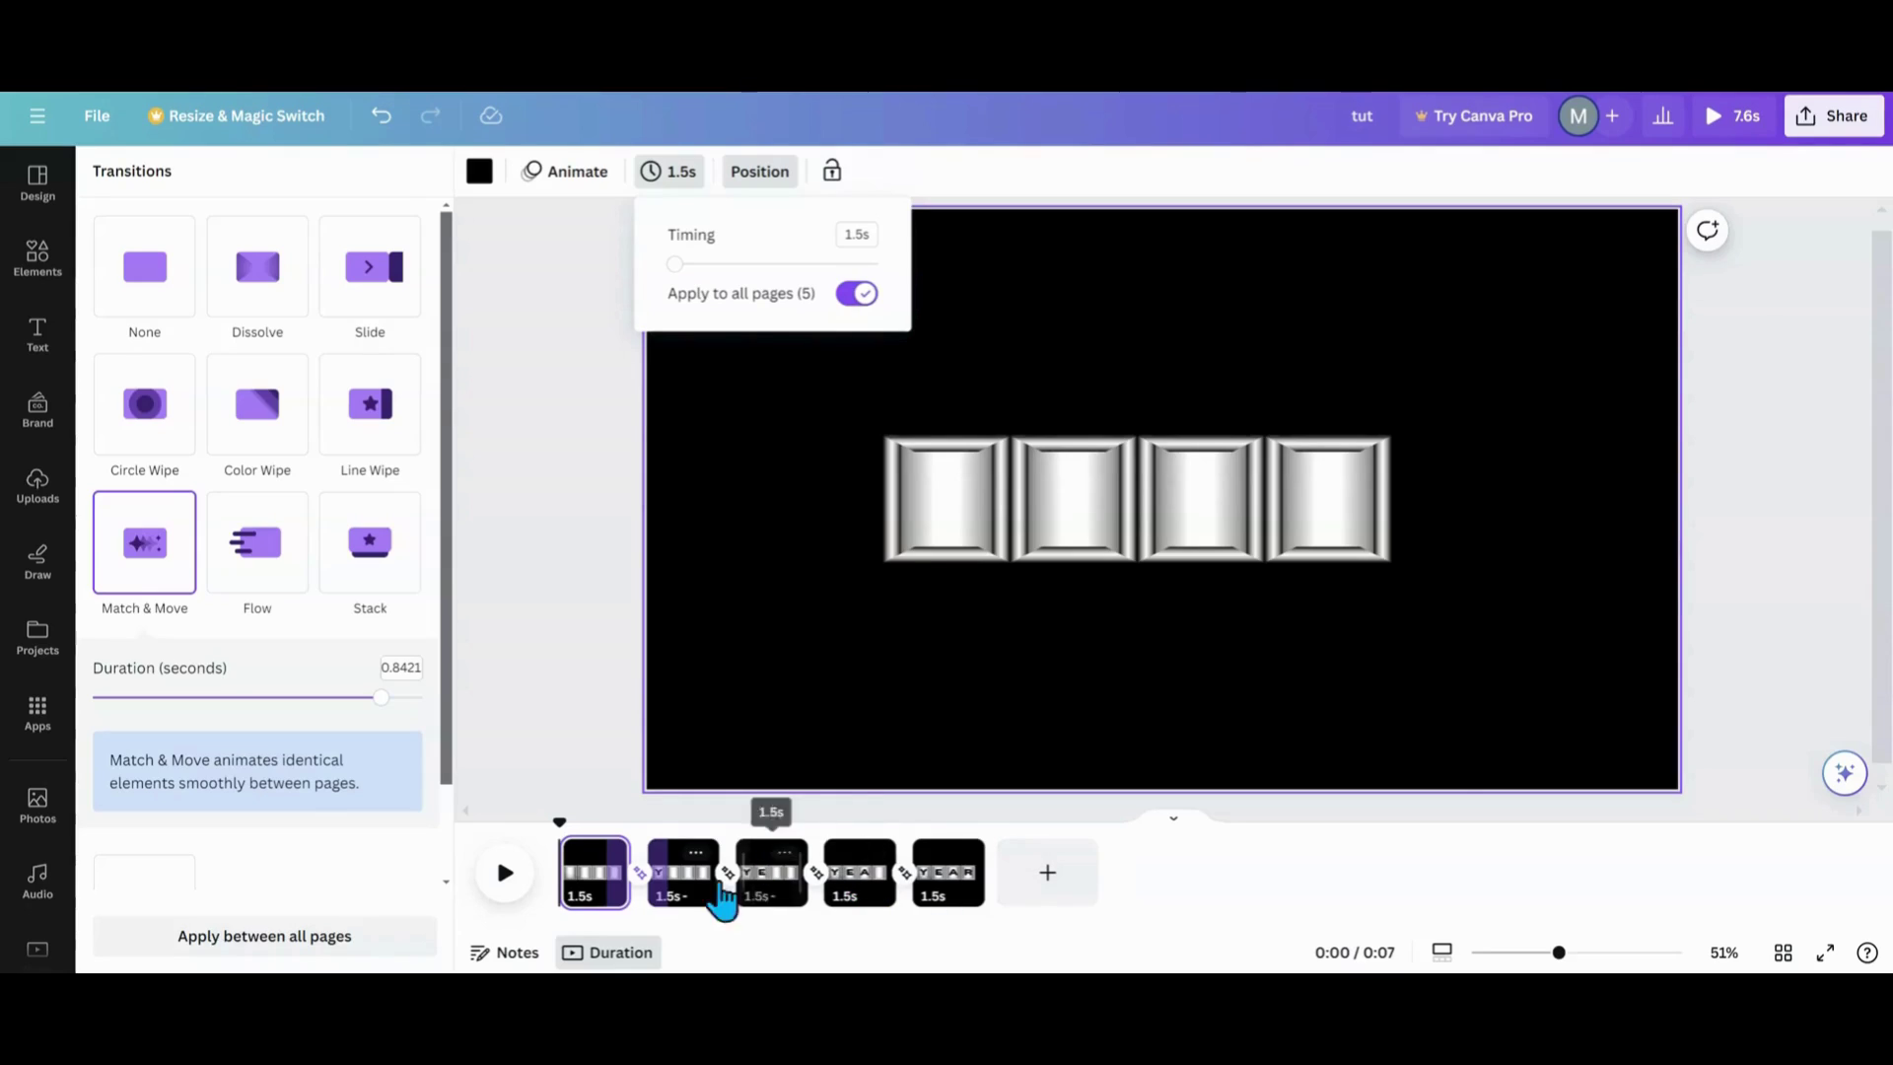
{"action": "left_click", "coordinate": [581, 468]}
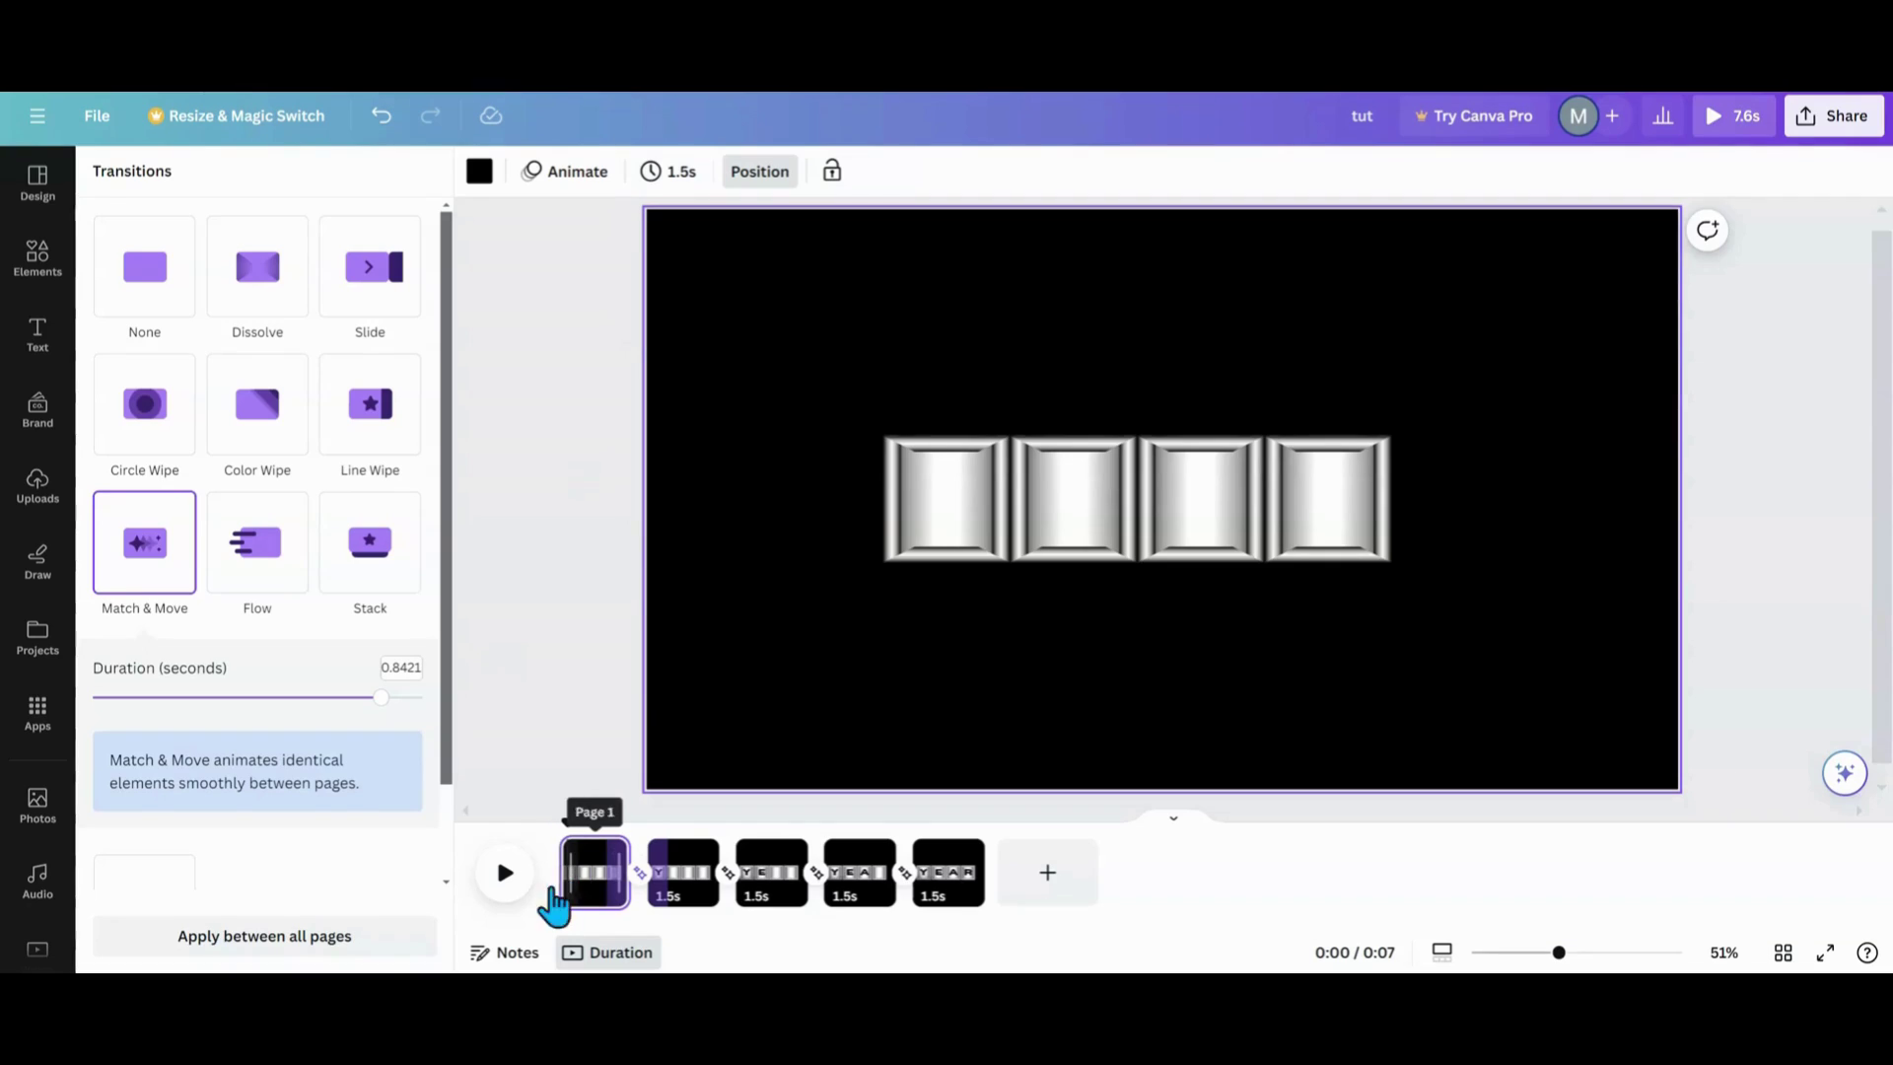
{"action": "left_click", "coordinate": [504, 874]}
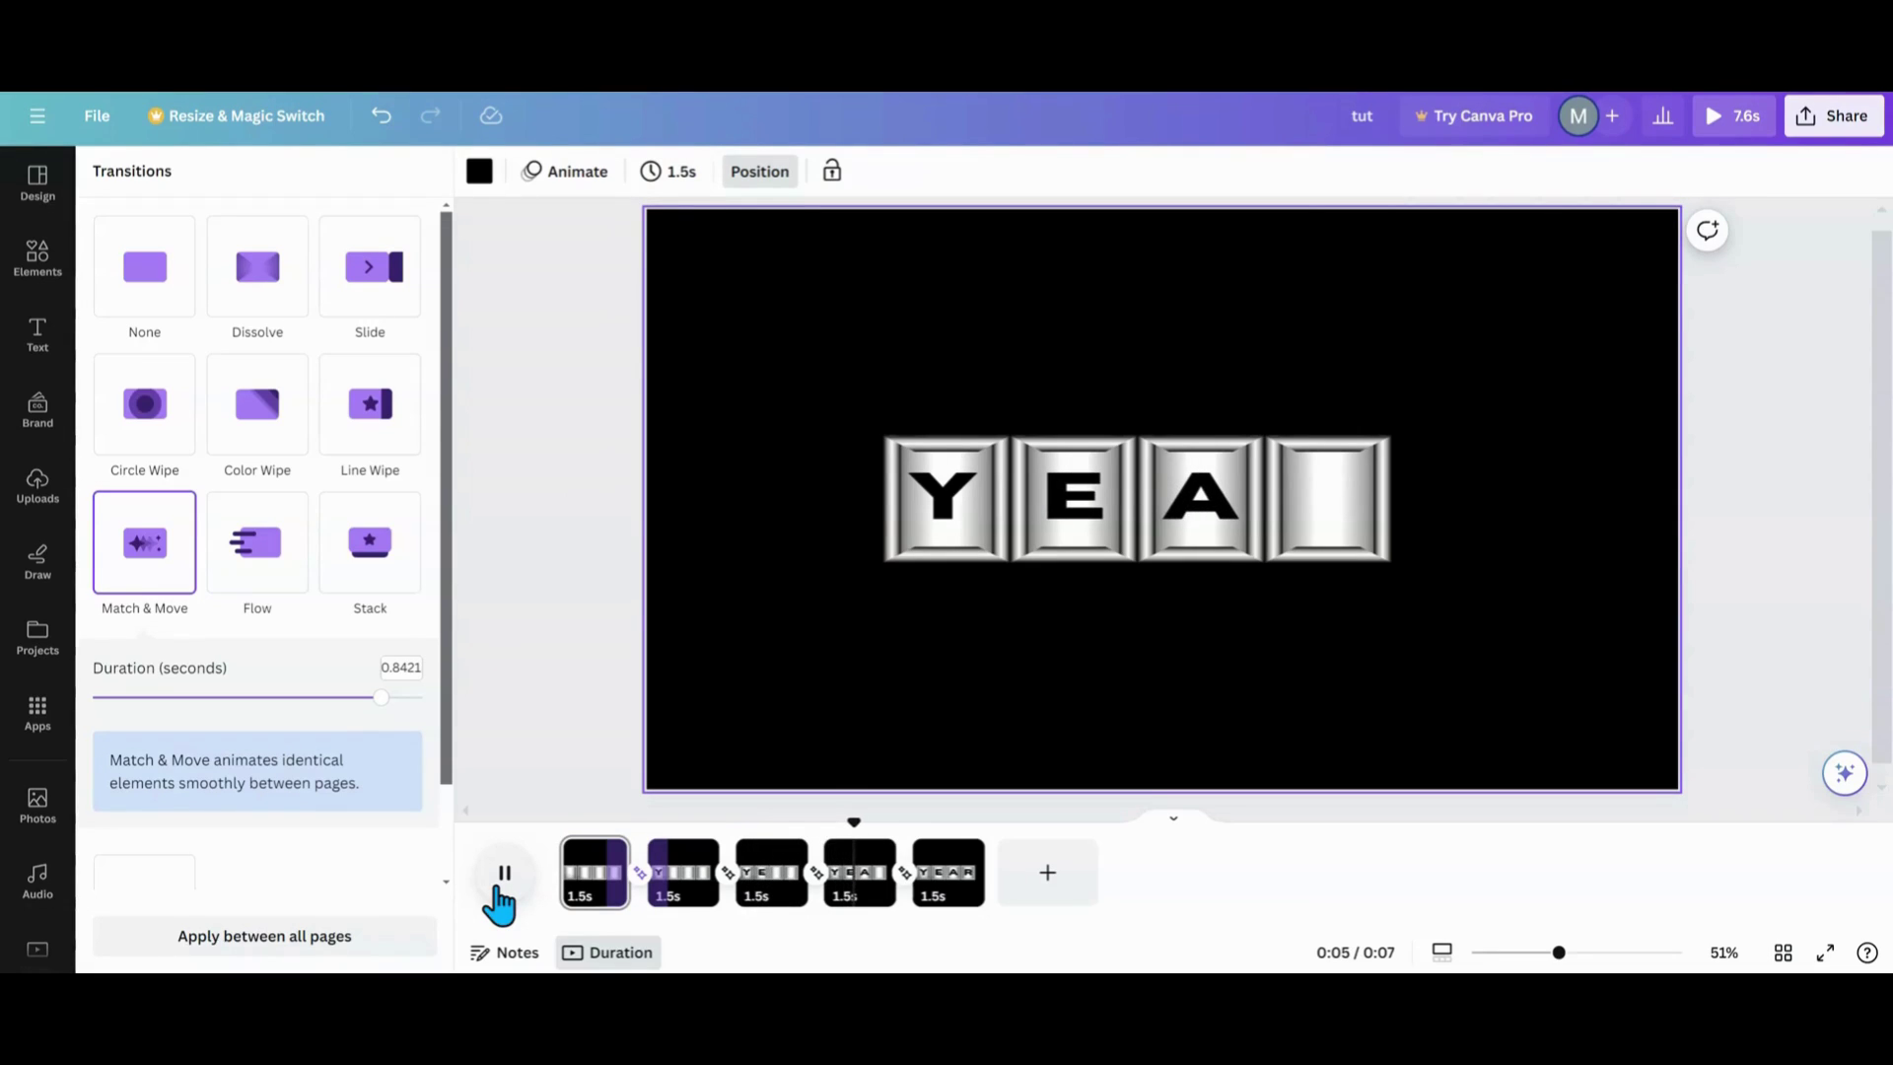
Duplicate the last page with the full word YEAR and move the copy to the start of the timeline.
{"action": "left_click", "coordinate": [963, 853]}
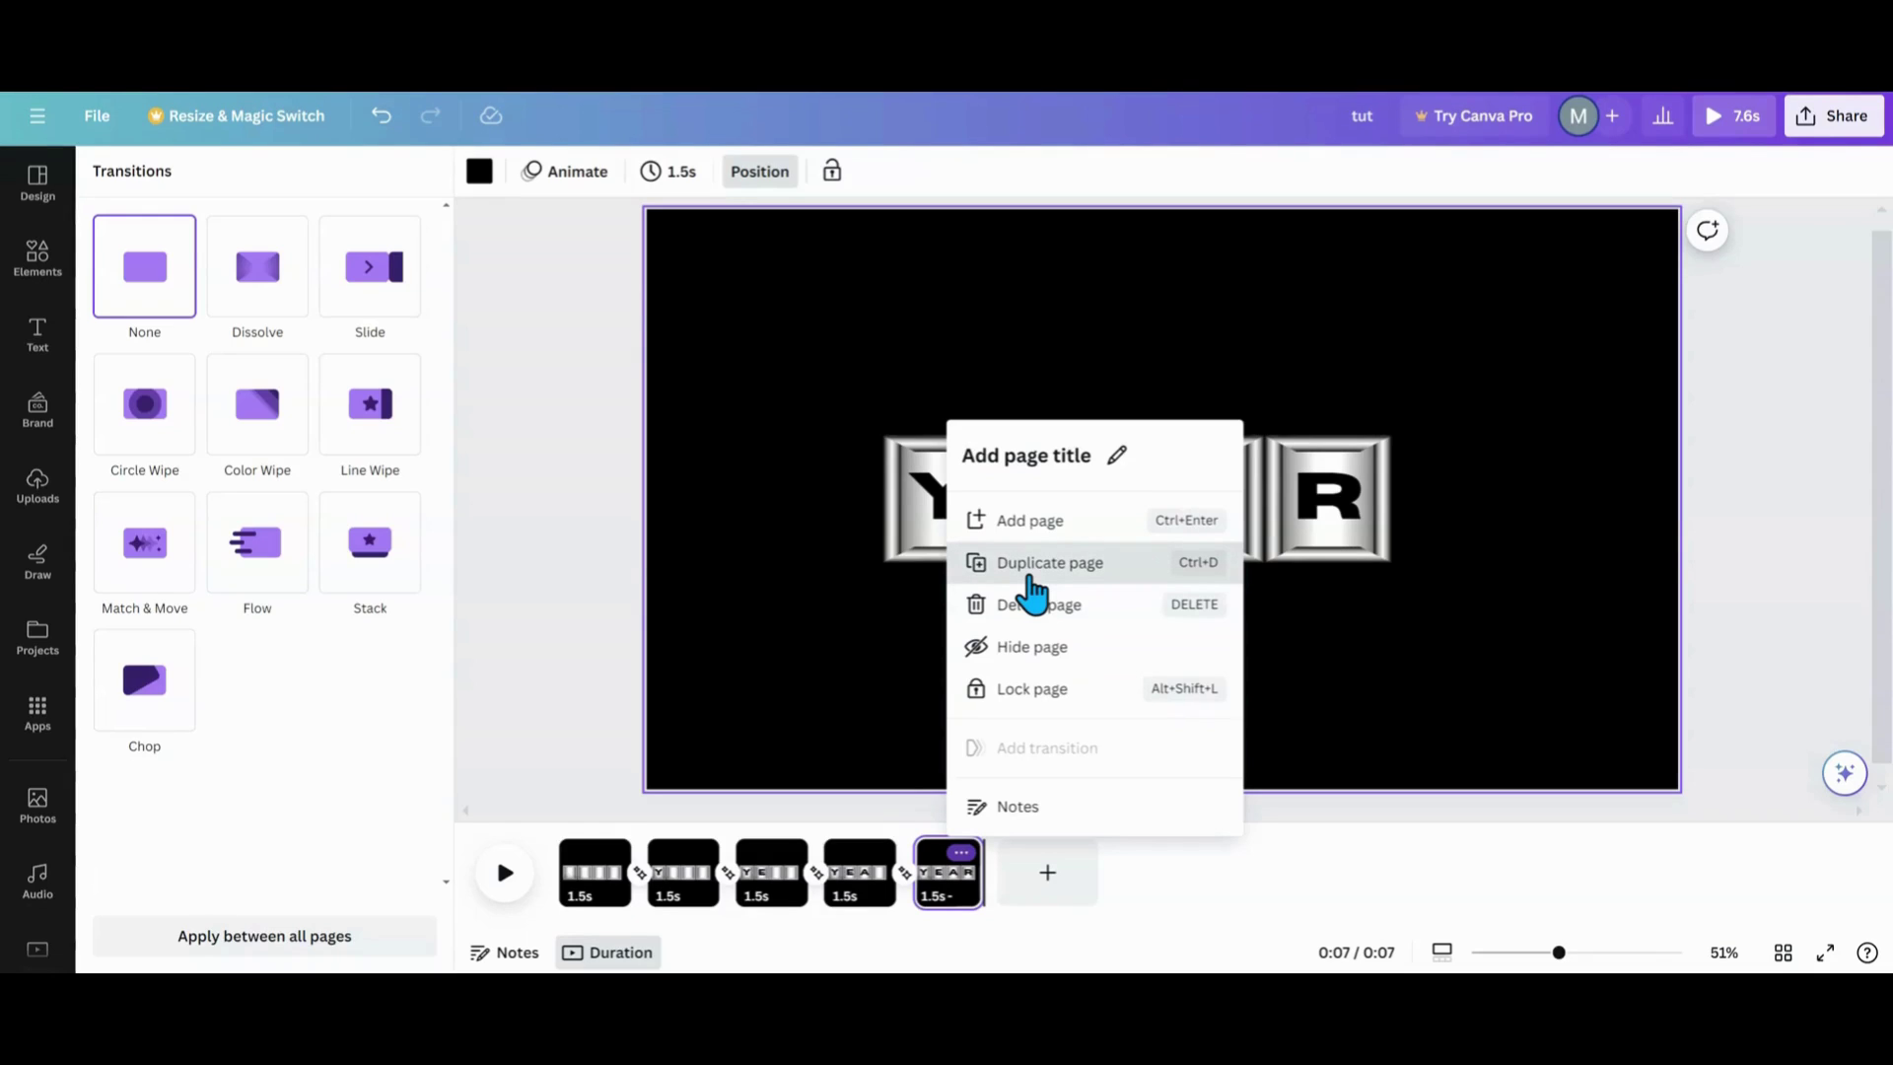
{"action": "left_click", "coordinate": [1031, 582]}
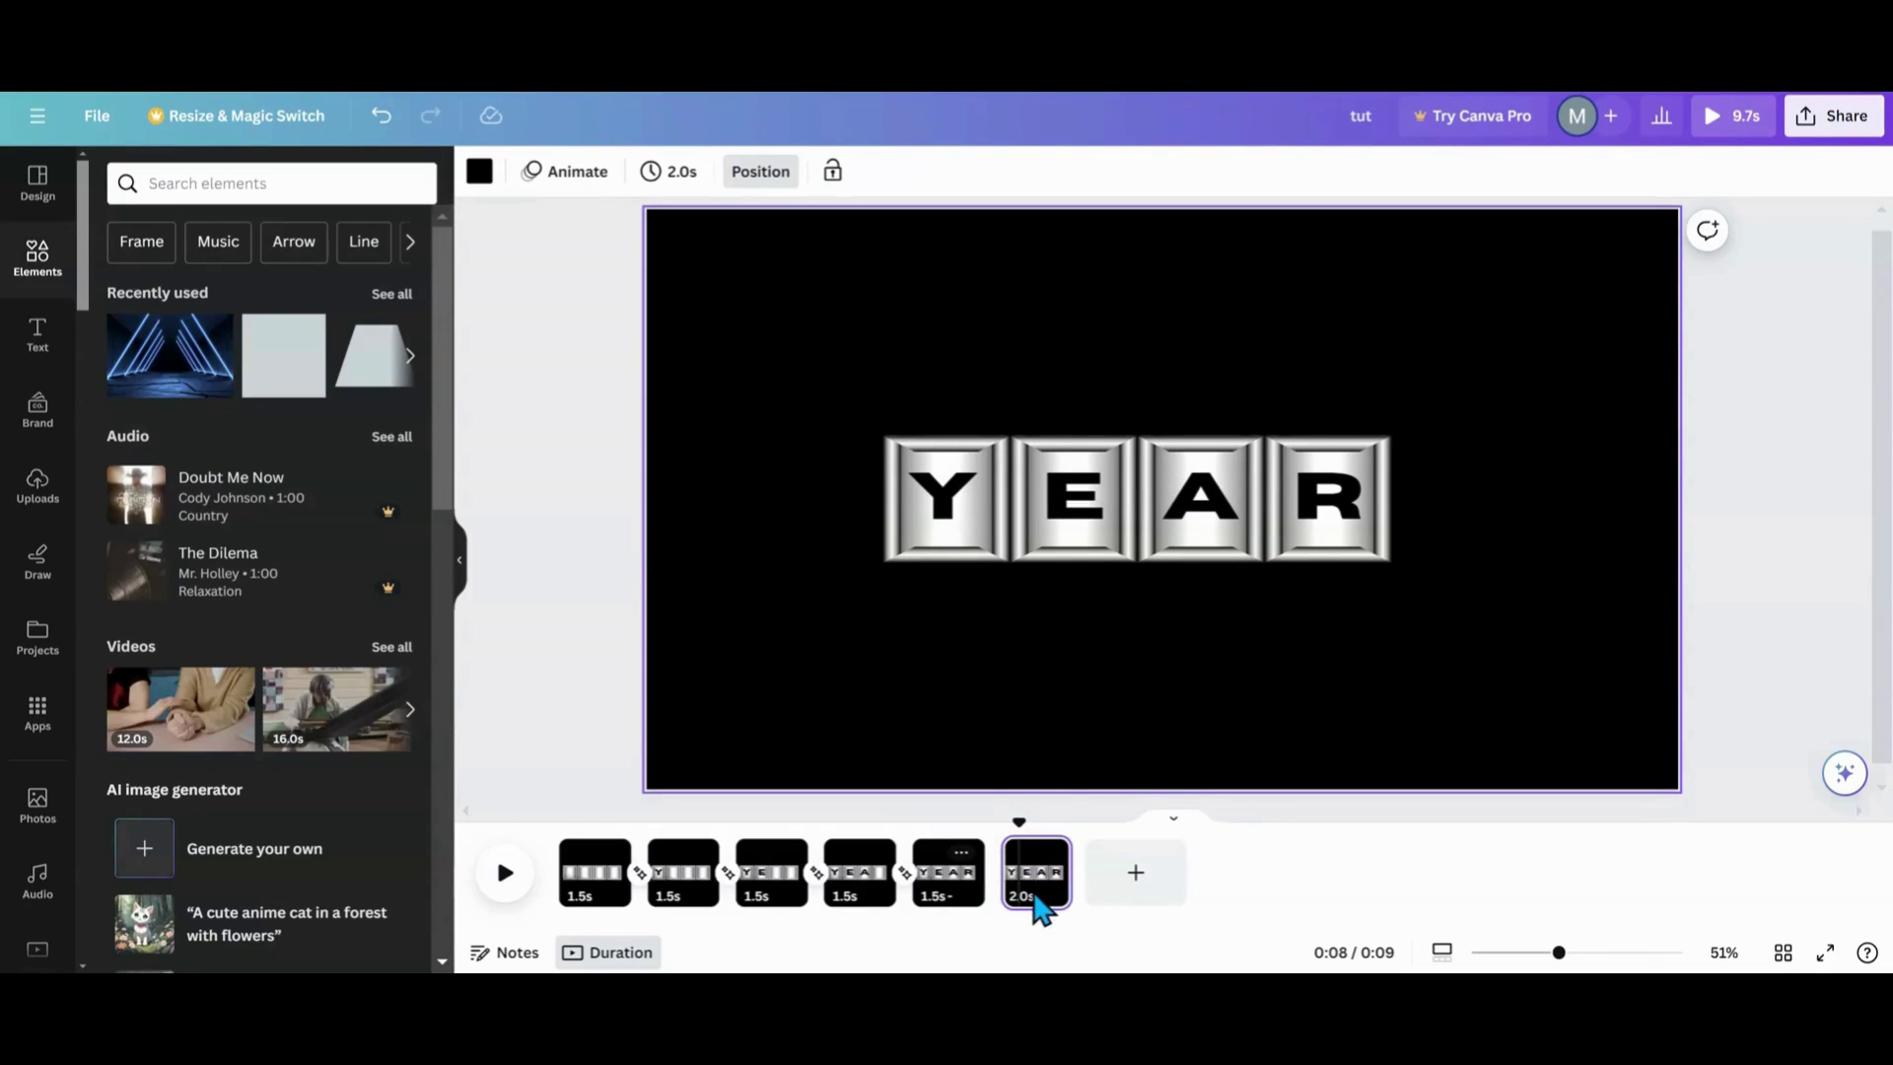
{"action": "left_click_drag", "start_coordinate": [1031, 902], "coordinate": [549, 897]}
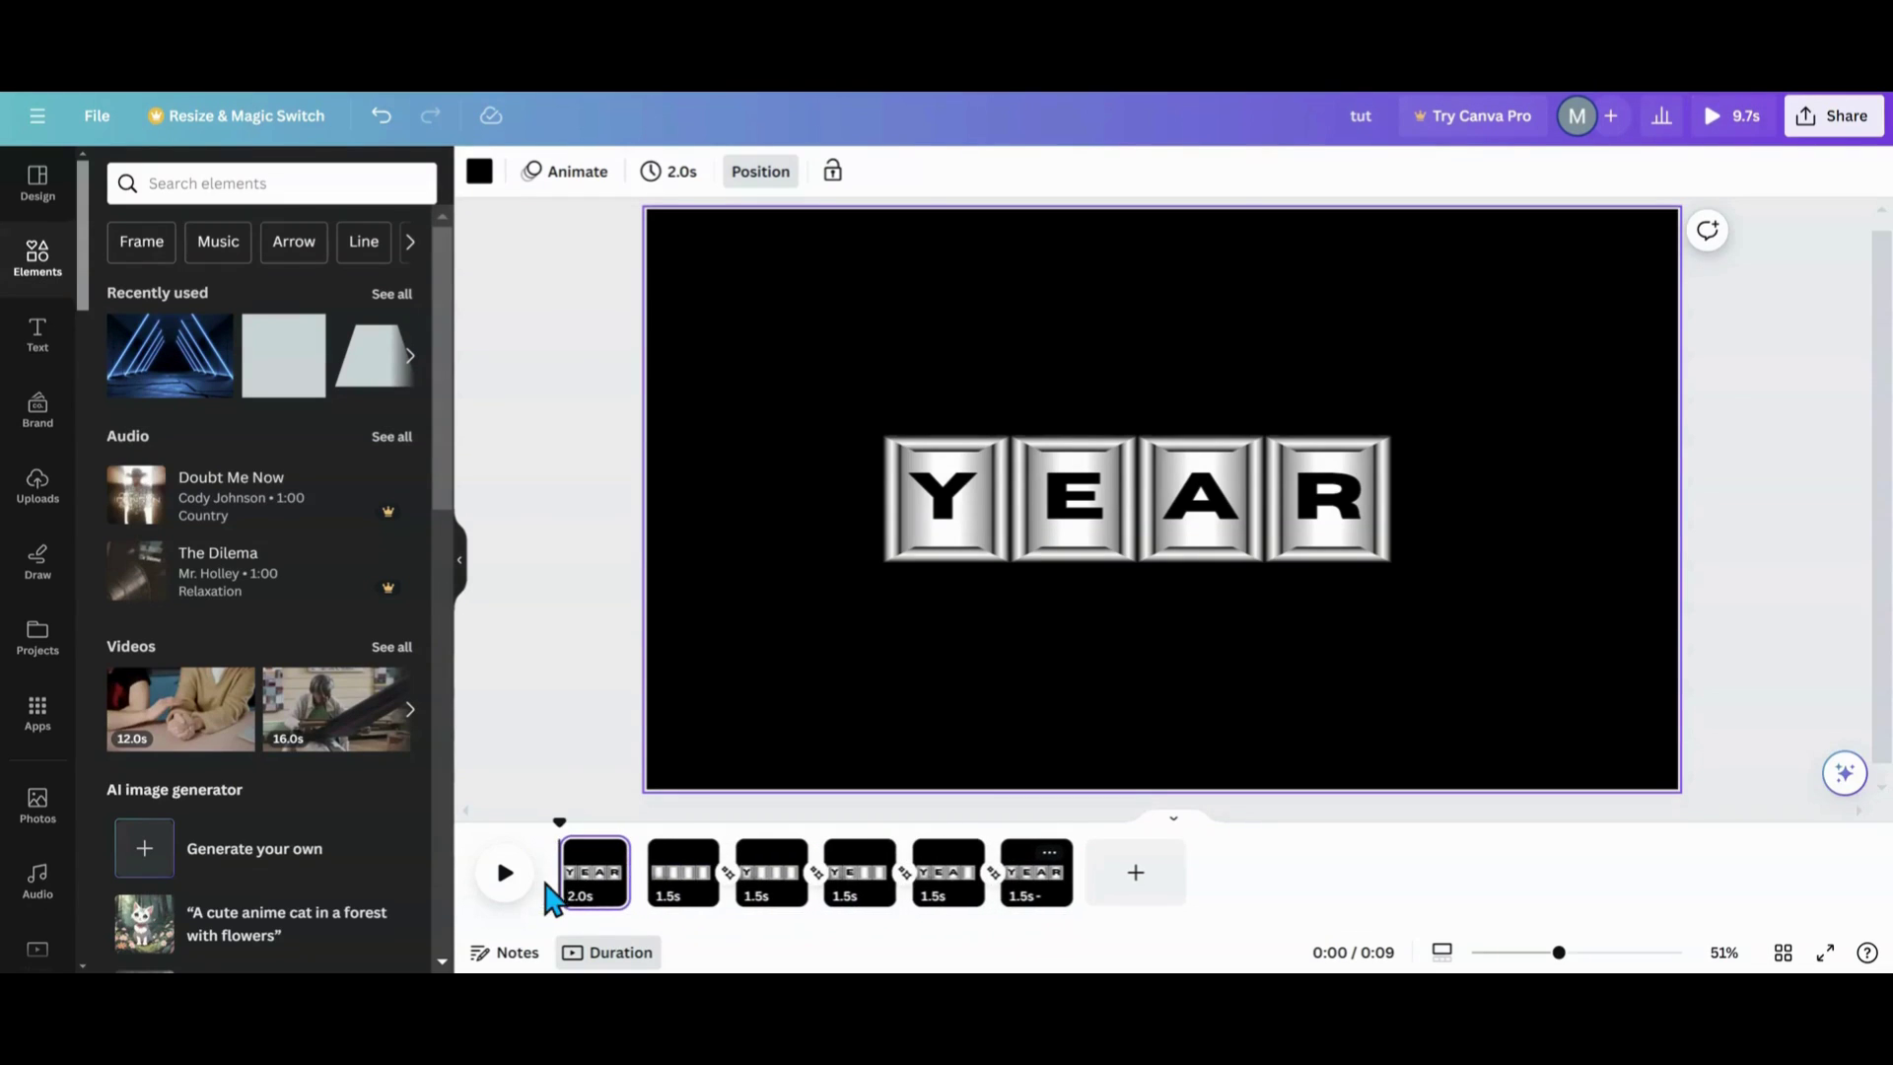
Apply the existing Match & Move transition between all pages, including after the new first page with the full word YEAR.
{"action": "left_click", "coordinate": [727, 872]}
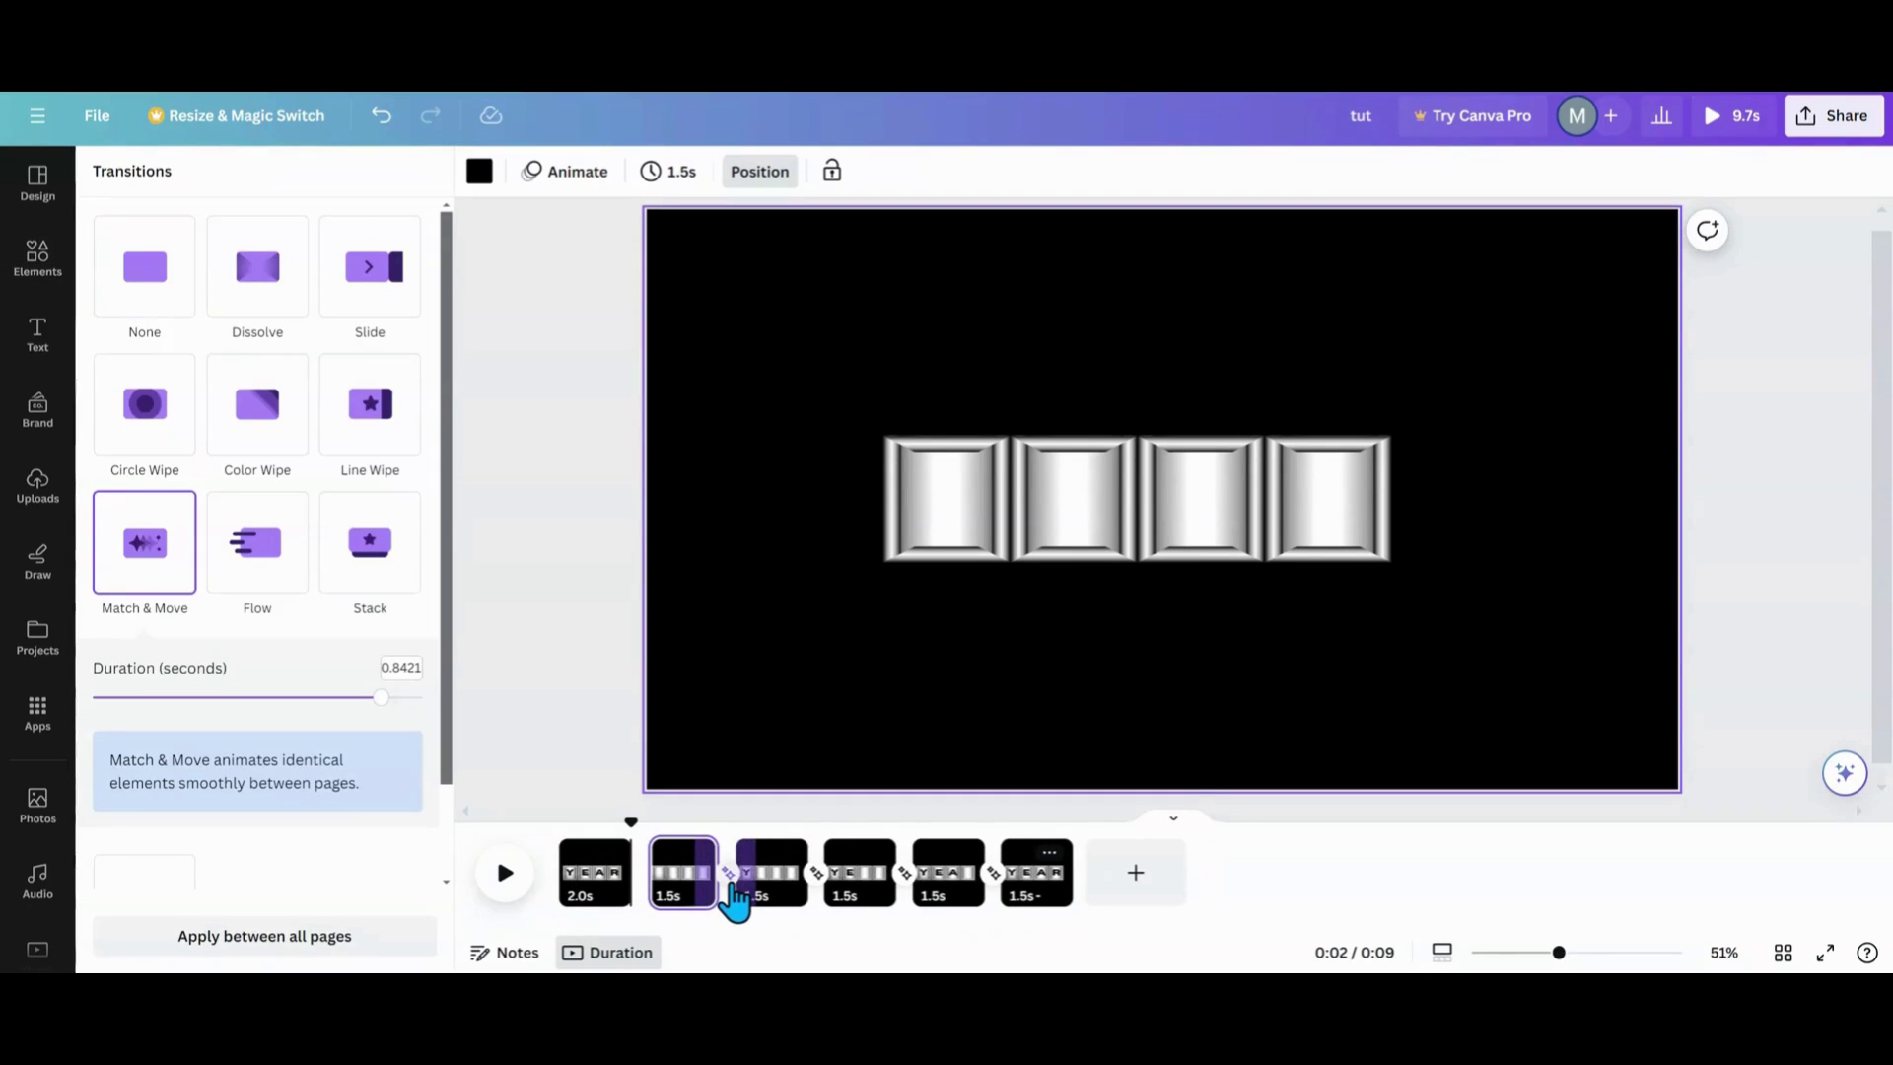
{"action": "left_click", "coordinate": [279, 948]}
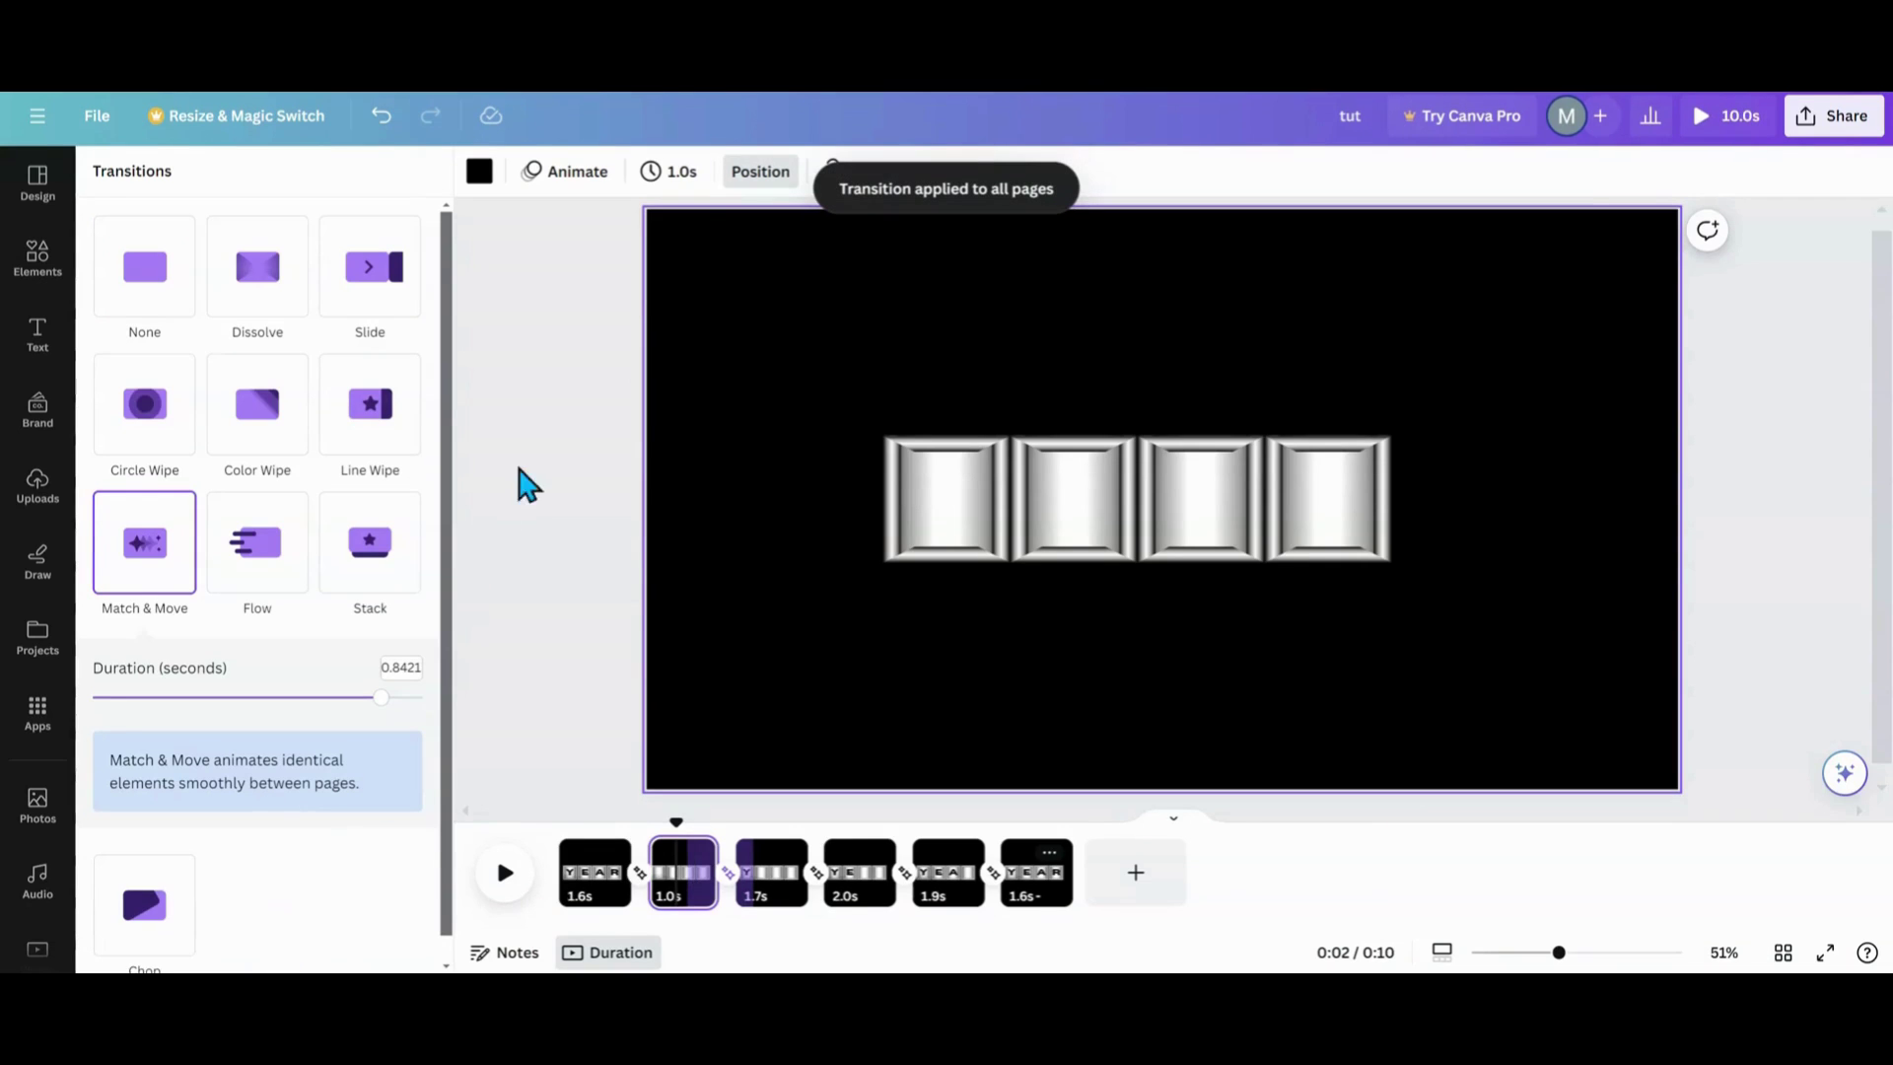
Apply the first page's 1.6 s timing to all six pages and play the animation.
{"action": "left_click", "coordinate": [678, 192]}
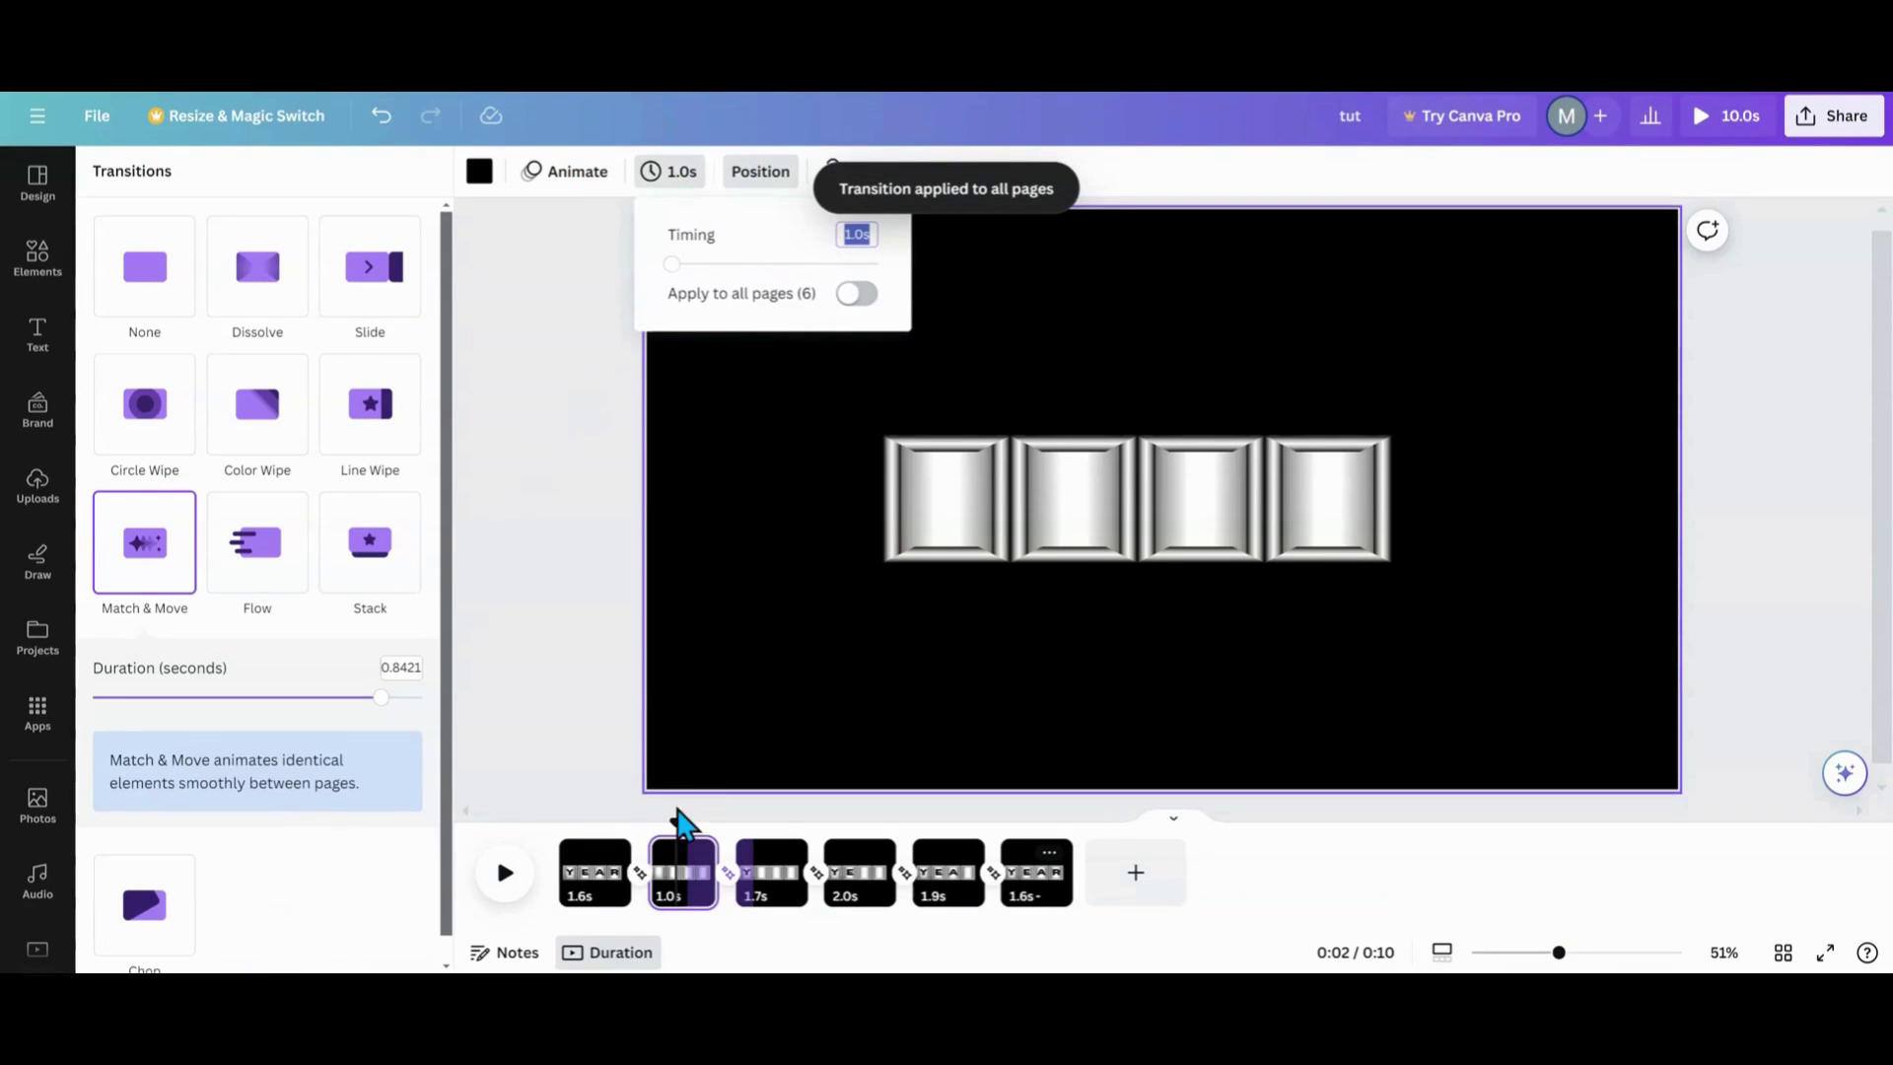
{"action": "left_click", "coordinate": [587, 907]}
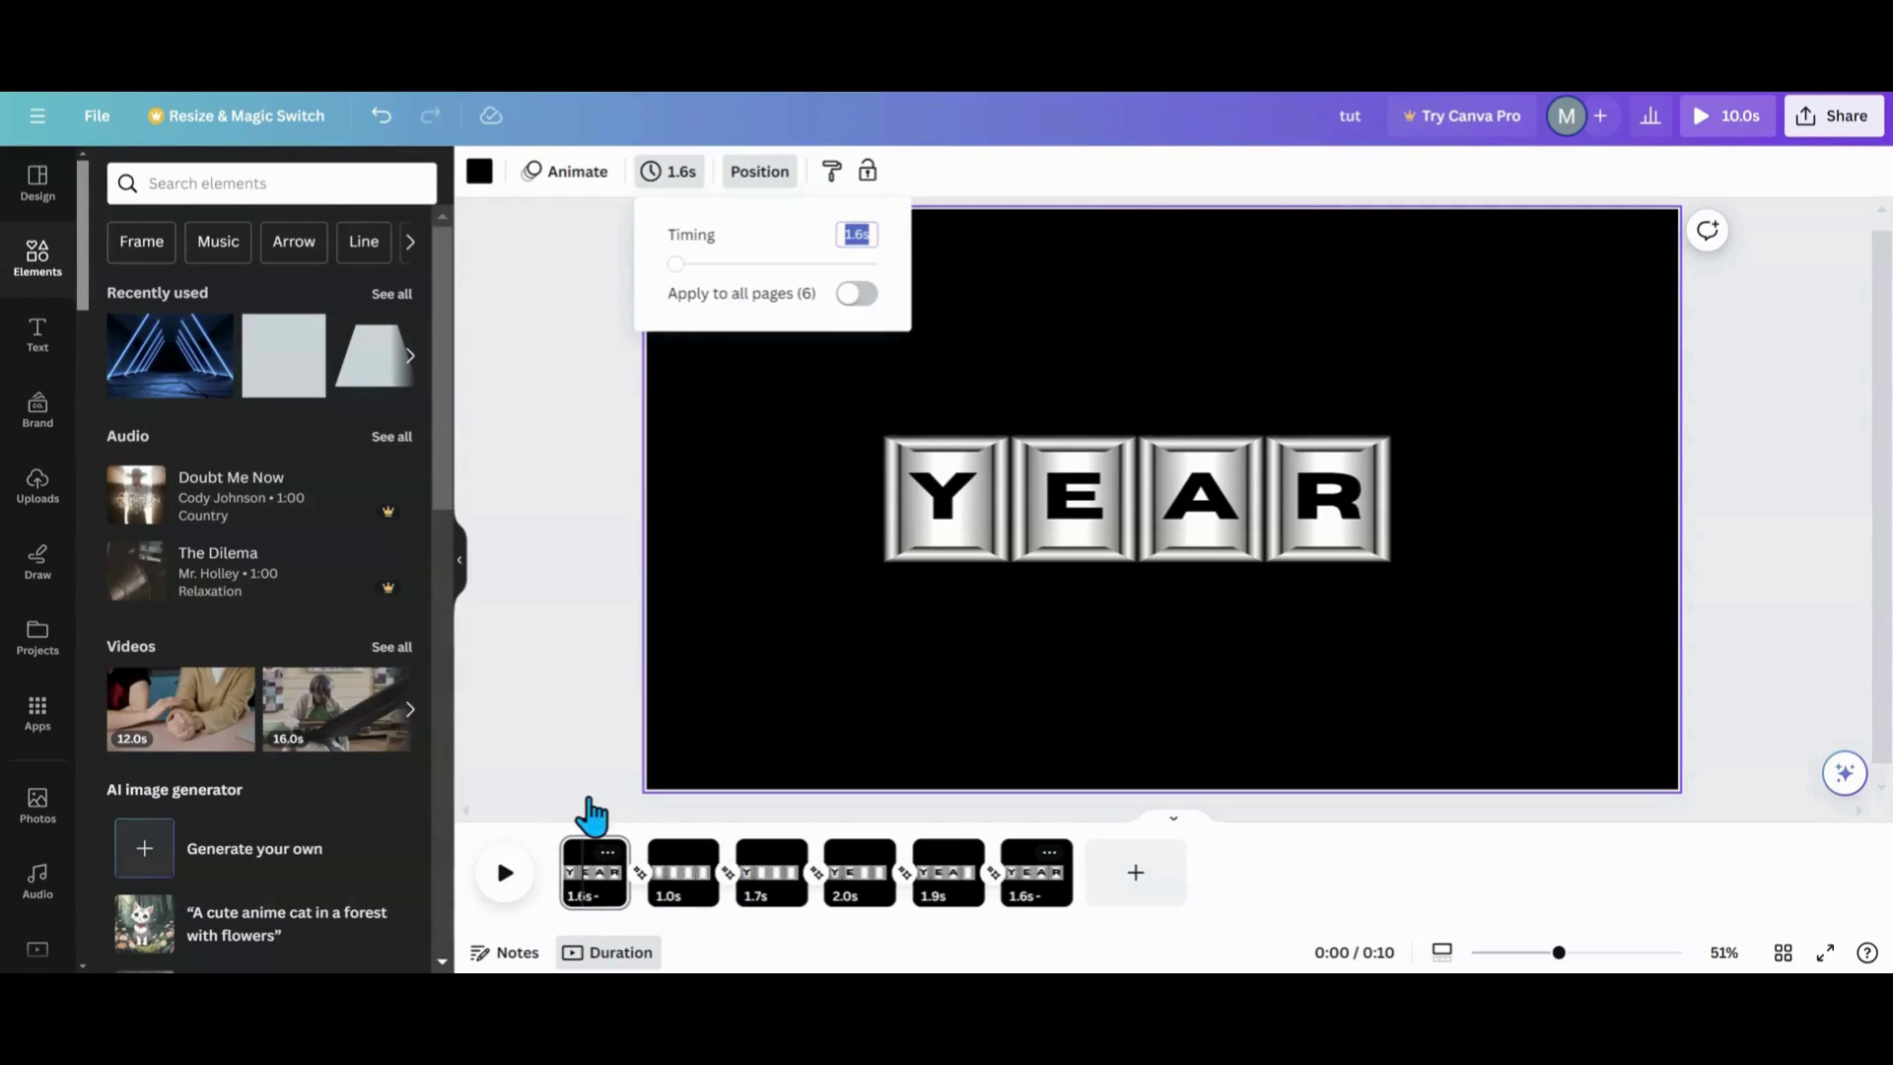
{"action": "left_click", "coordinate": [856, 295]}
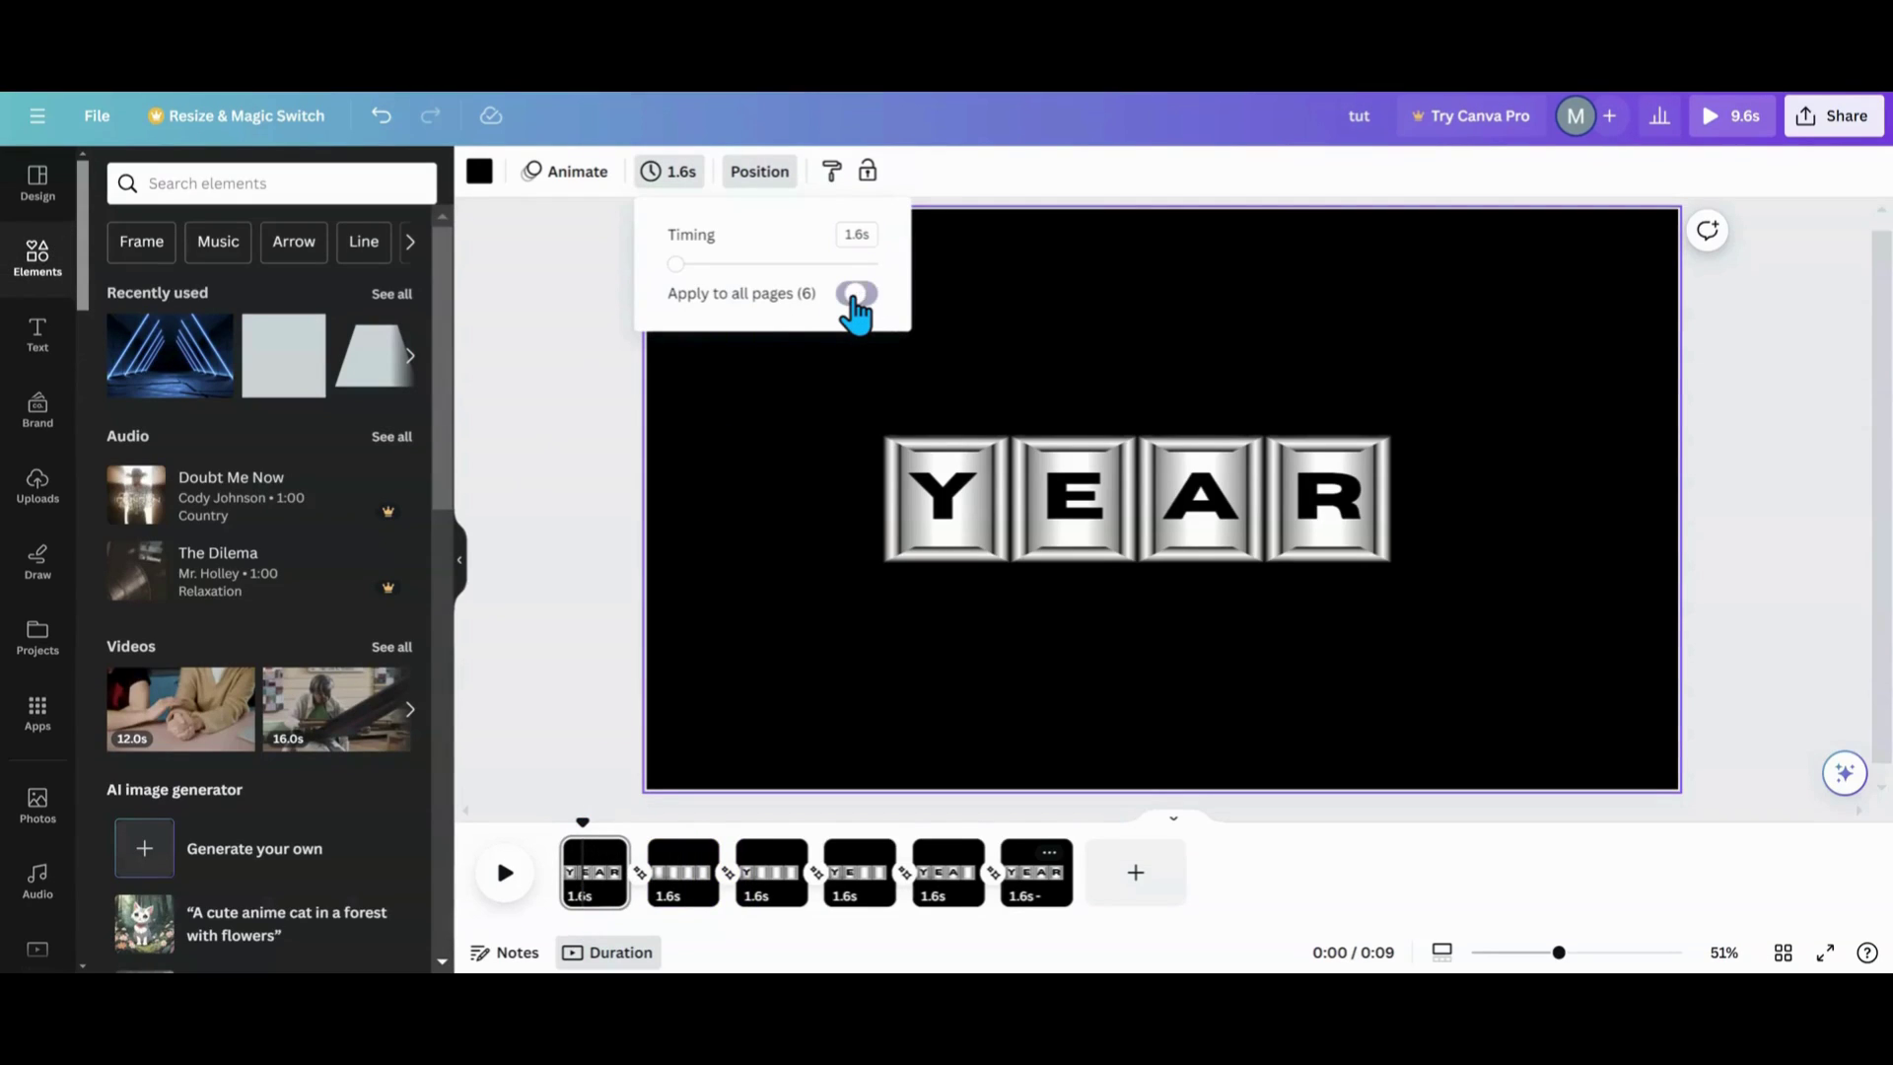
{"action": "left_click", "coordinate": [856, 294]}
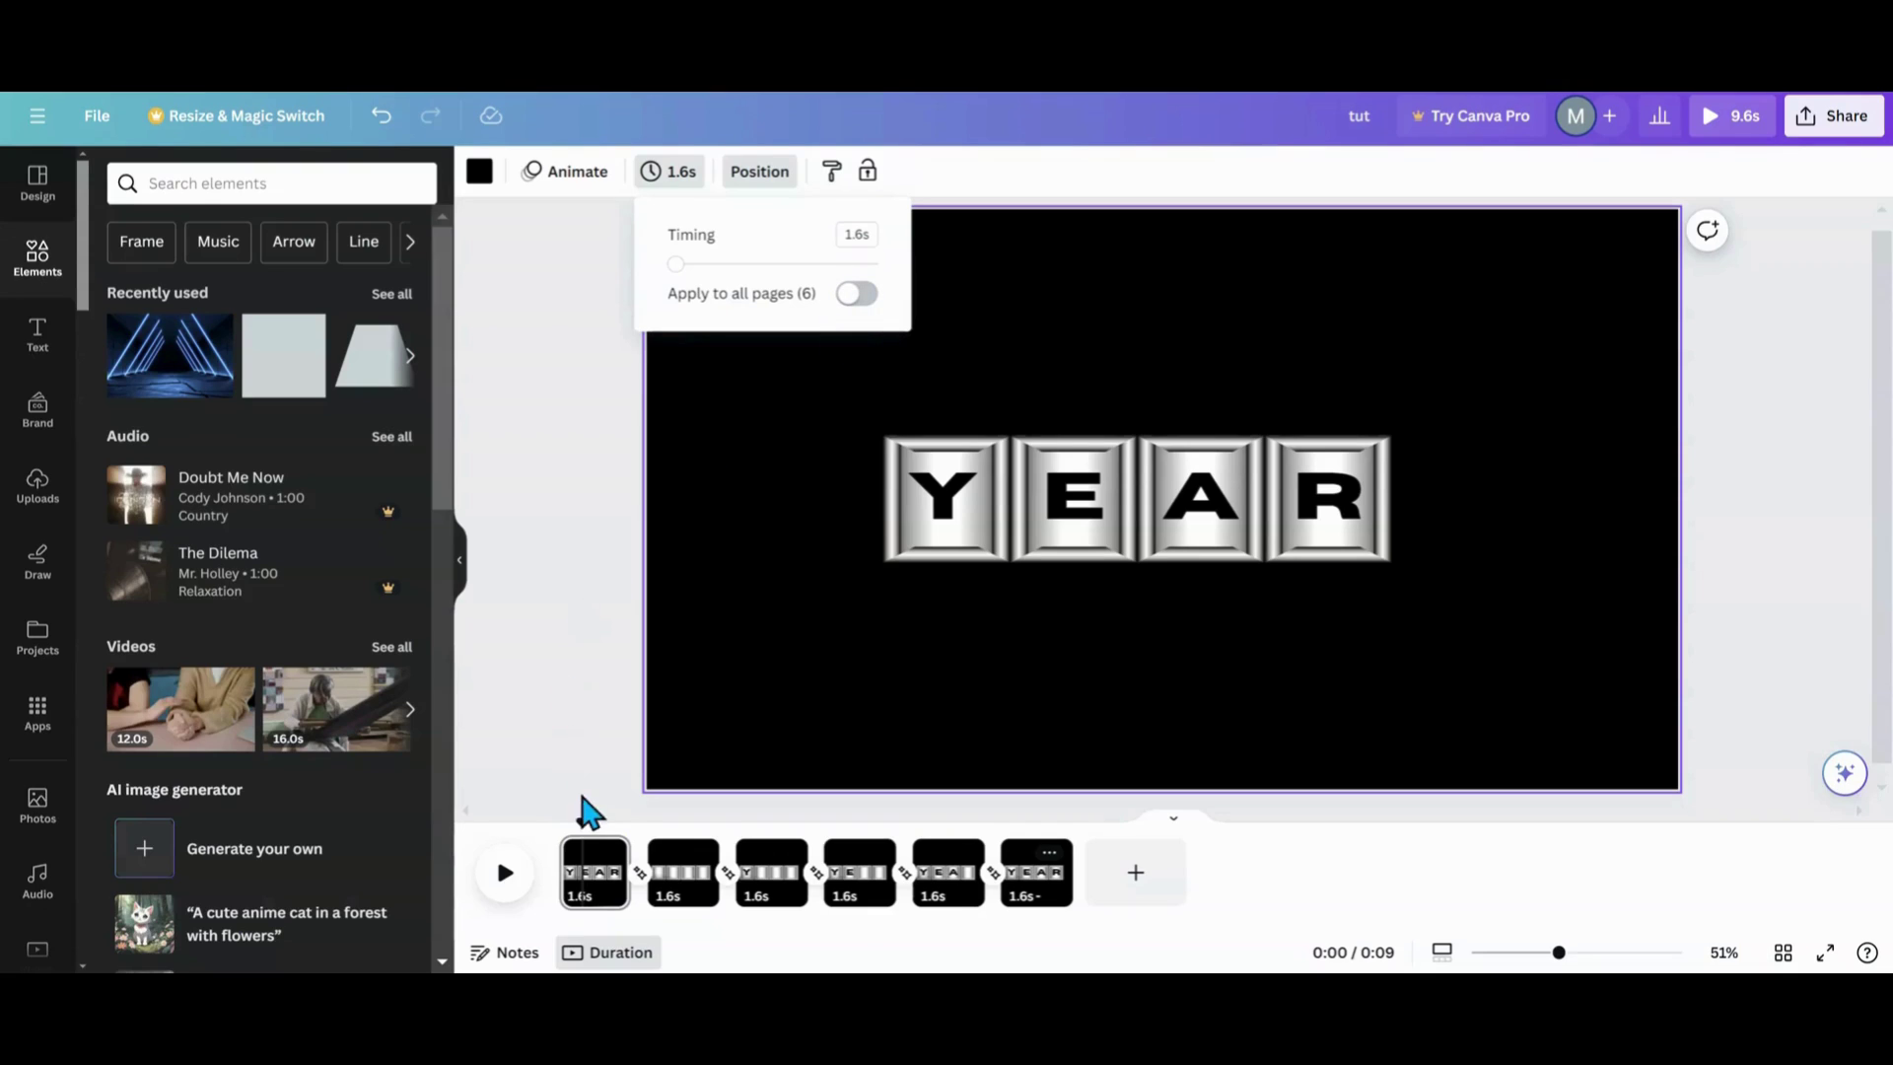
{"action": "left_click", "coordinate": [507, 876]}
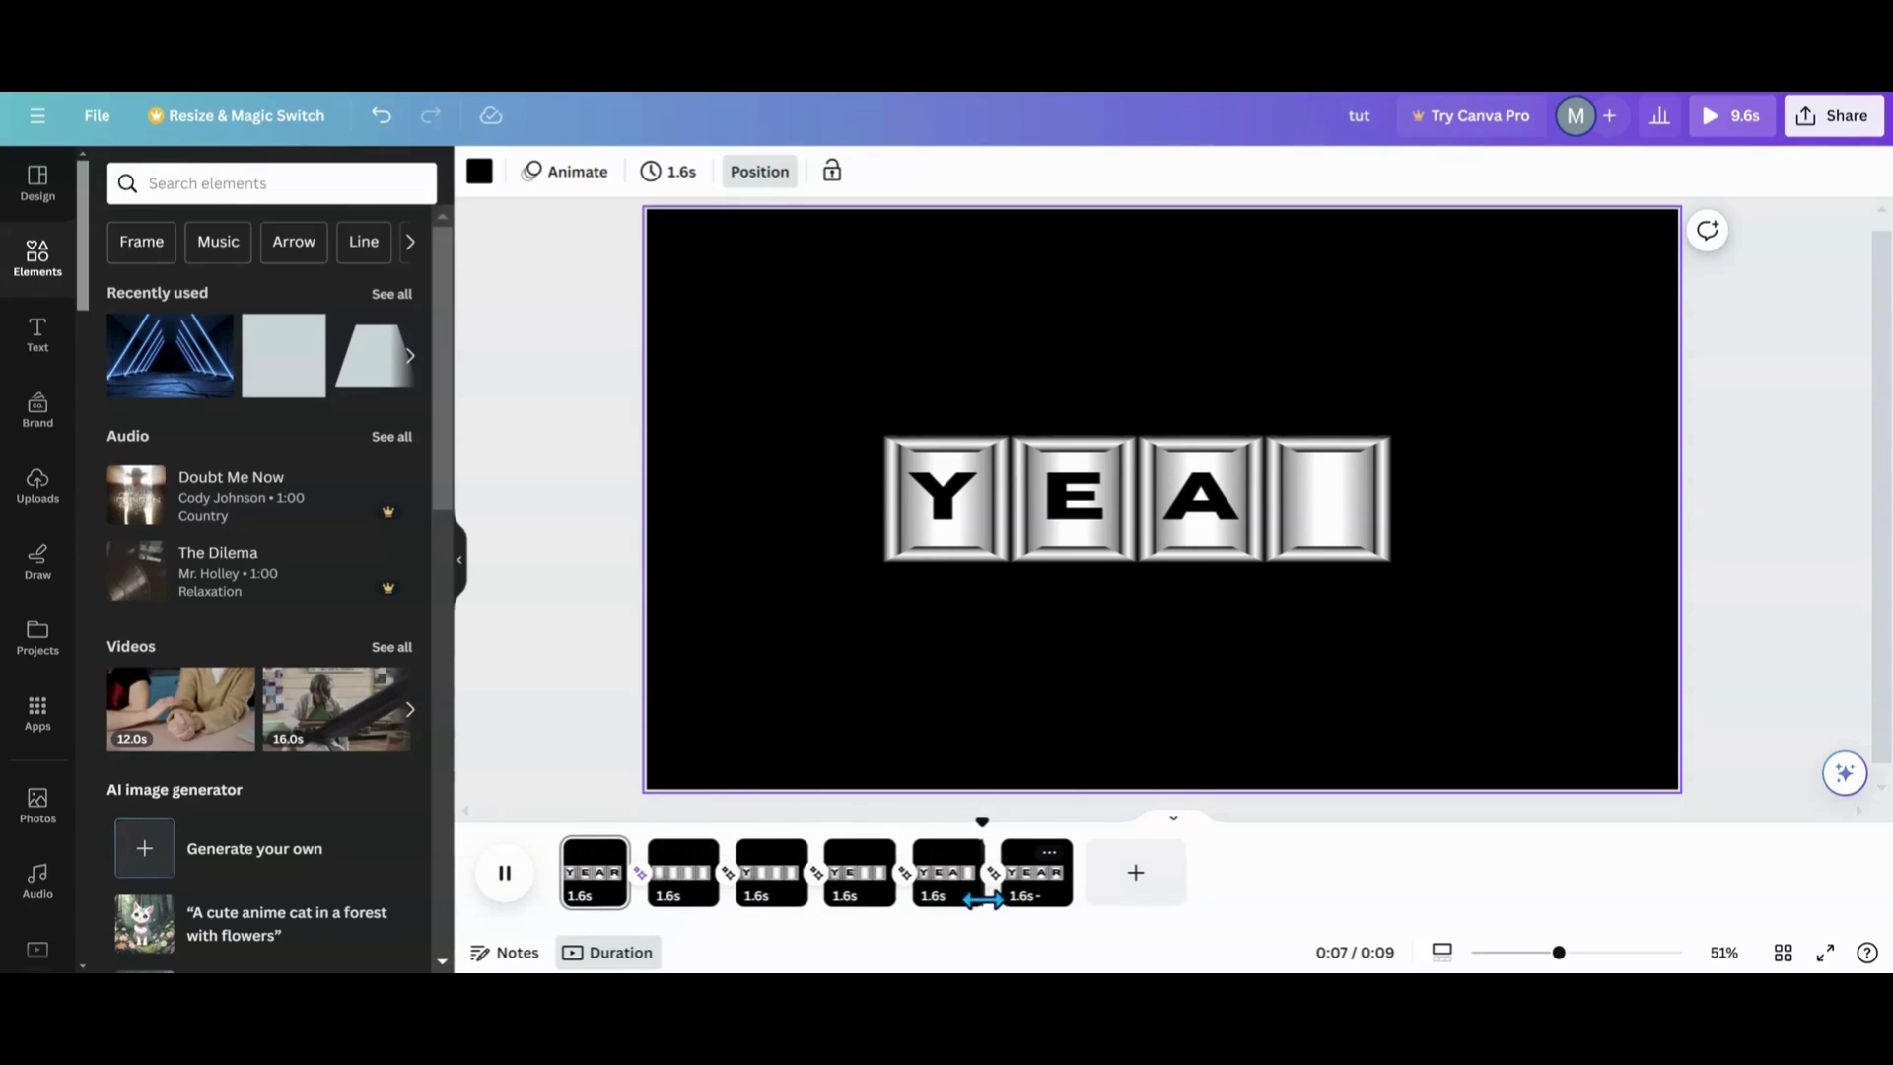
Duplicate page 2 with the four empty metallic squares and move the copy to the end of the timeline.
{"action": "left_click", "coordinate": [683, 875]}
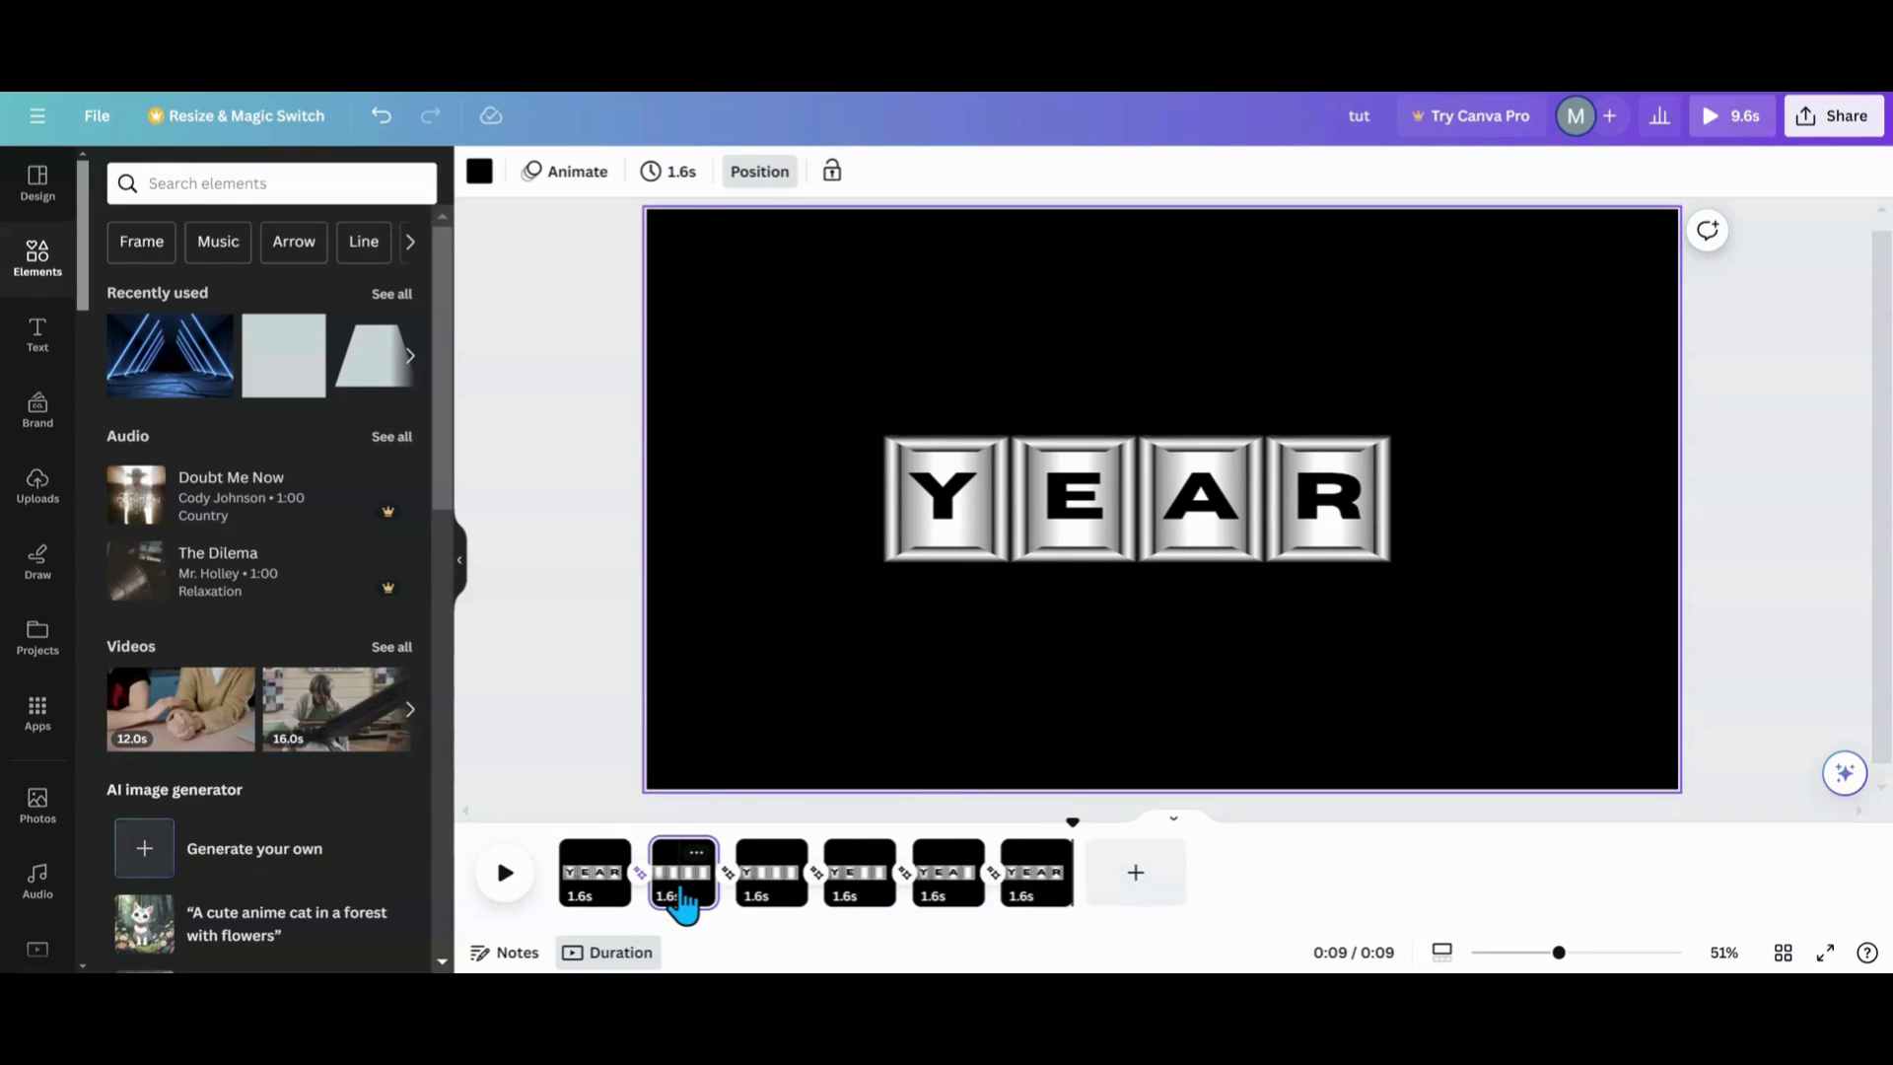
{"action": "left_click", "coordinate": [696, 851]}
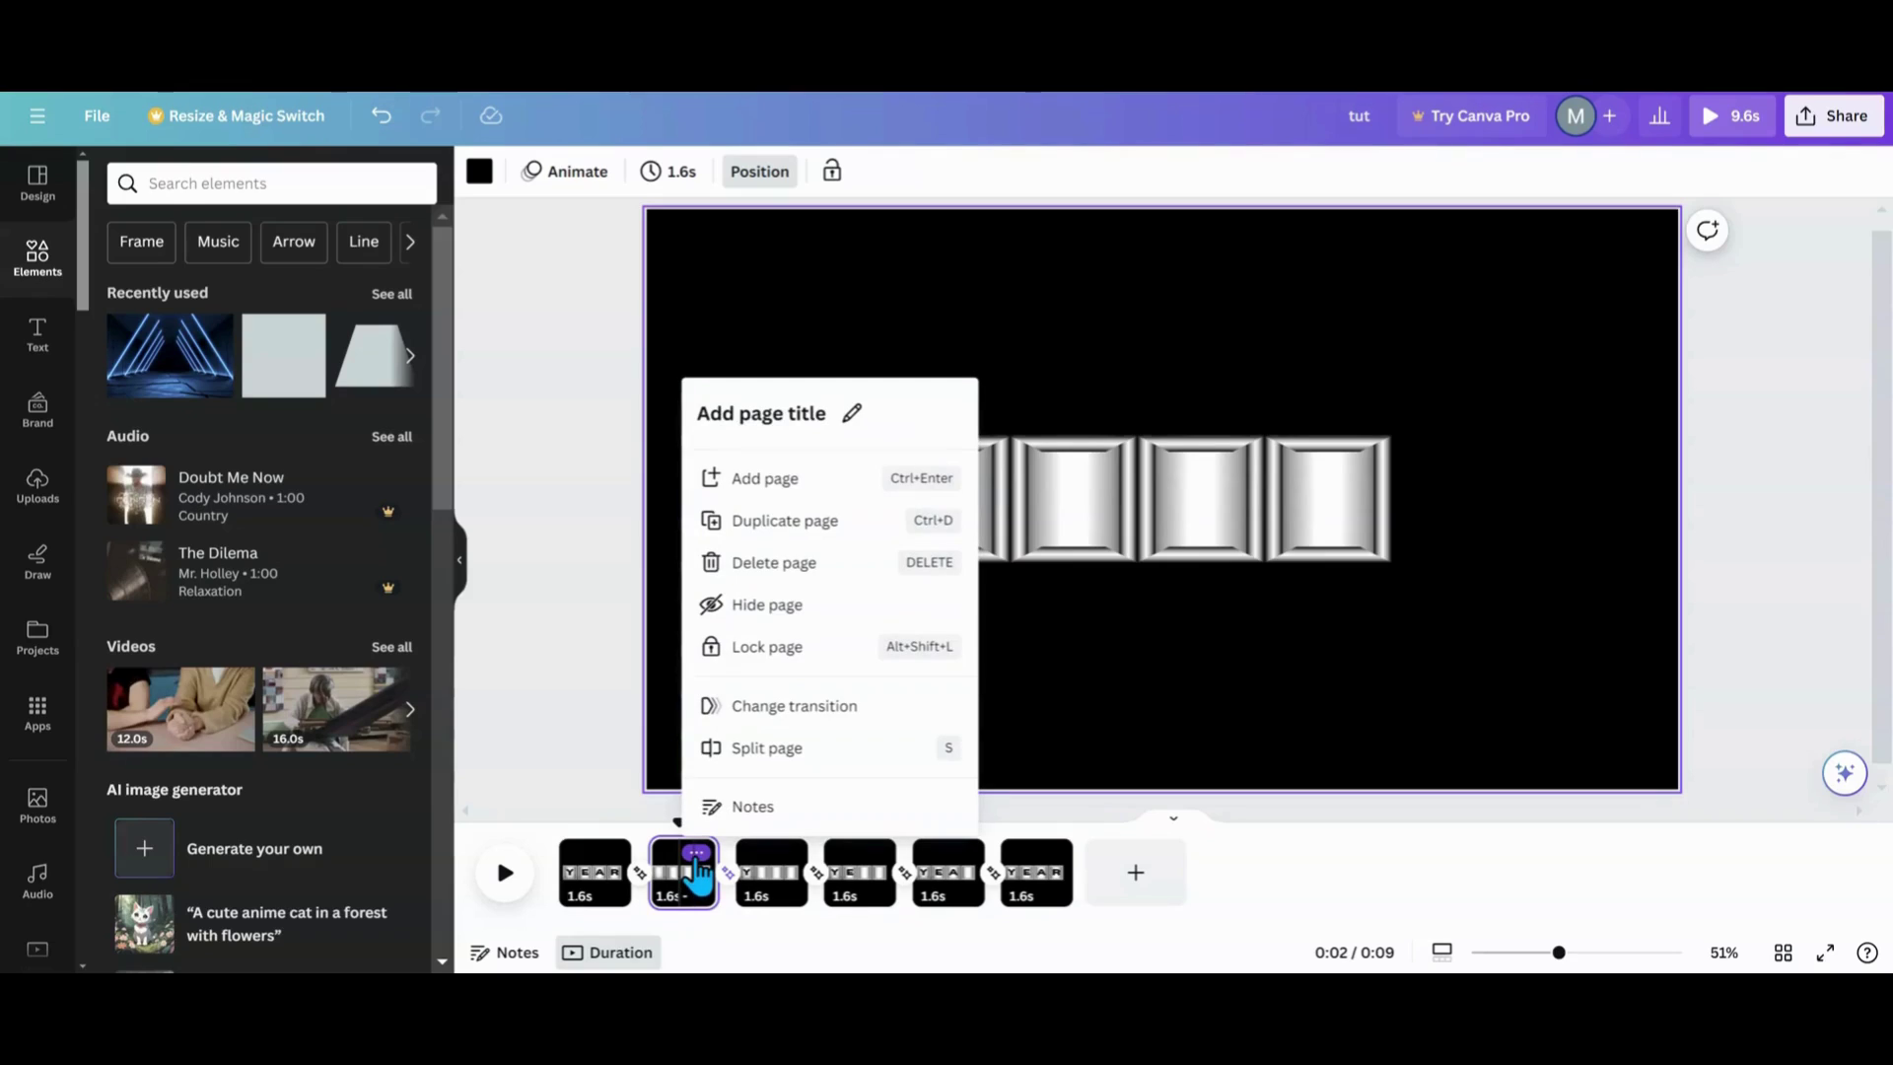
{"action": "left_click", "coordinate": [742, 530]}
{"action": "left_click_drag", "start_coordinate": [760, 887], "coordinate": [1168, 870]}
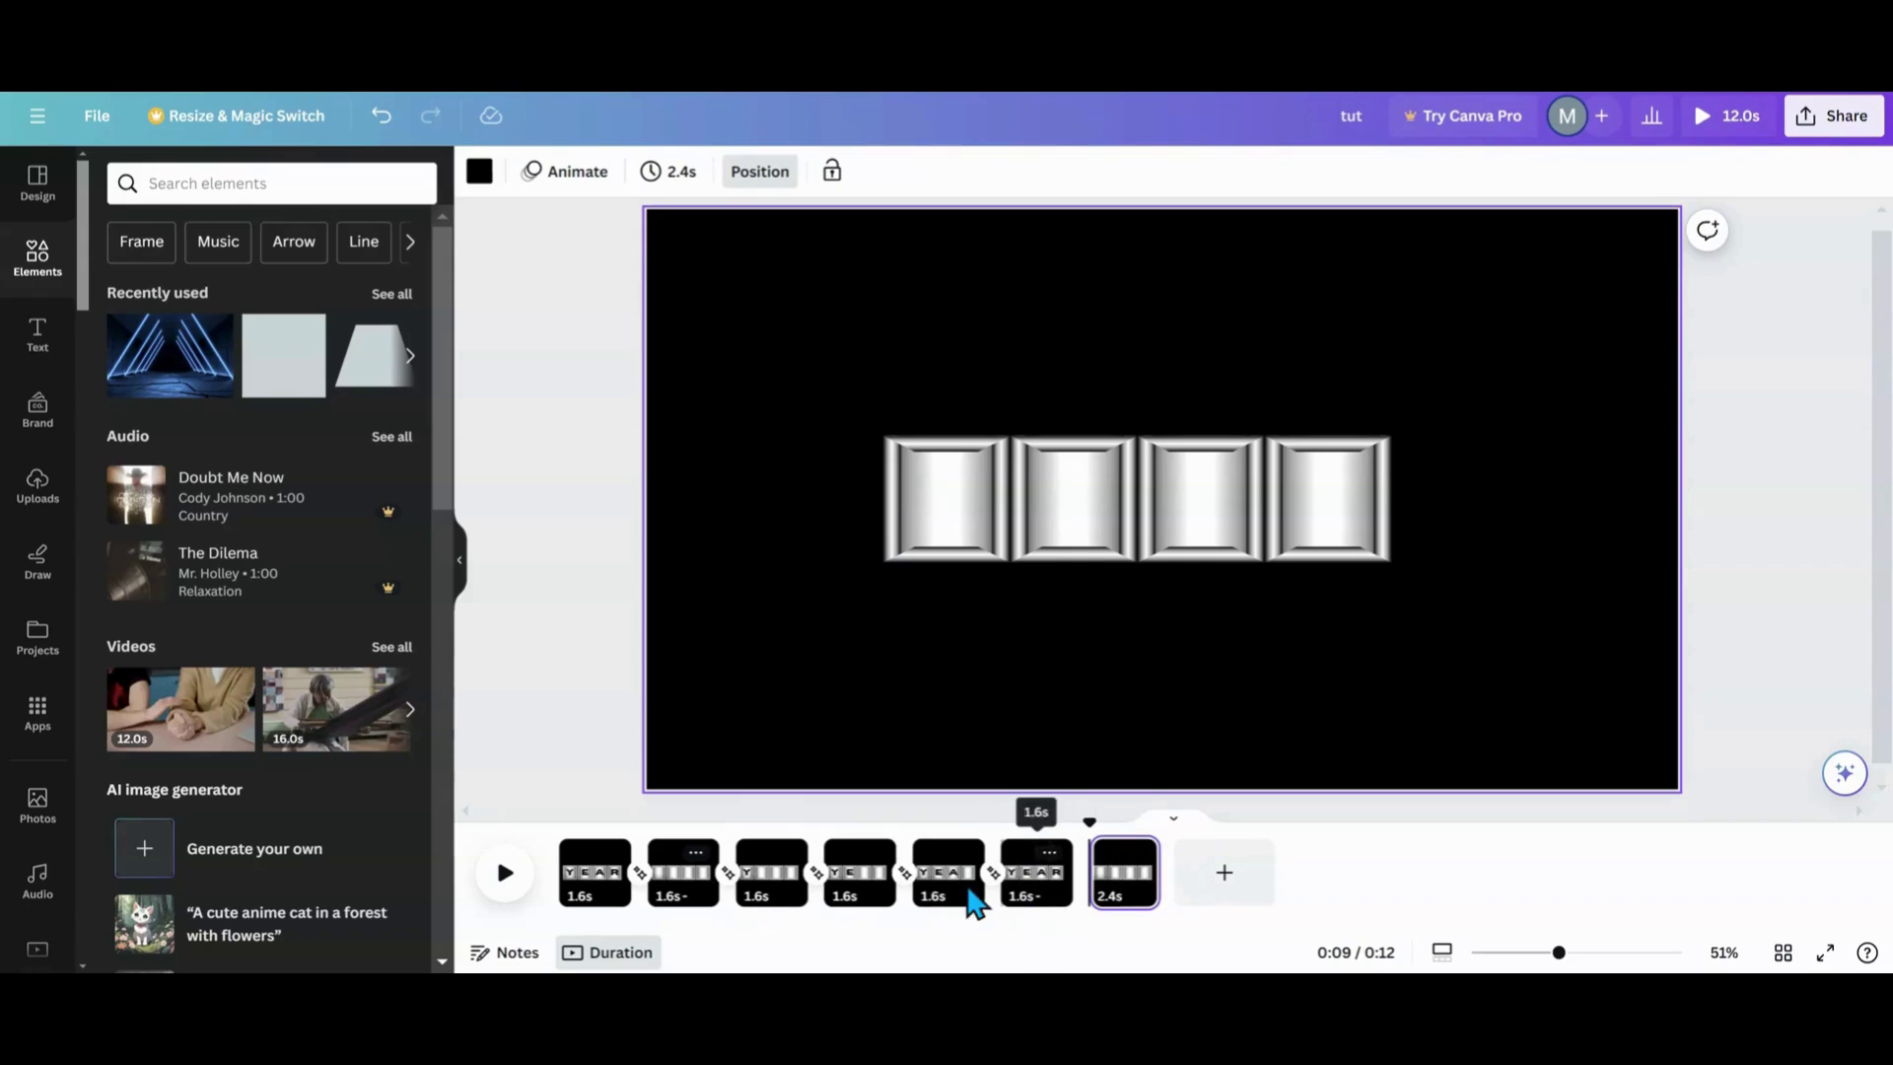
Apply the Match & Move transition between all pages again and set the timing of all seven pages to 1.6 s.
{"action": "left_click", "coordinate": [906, 874]}
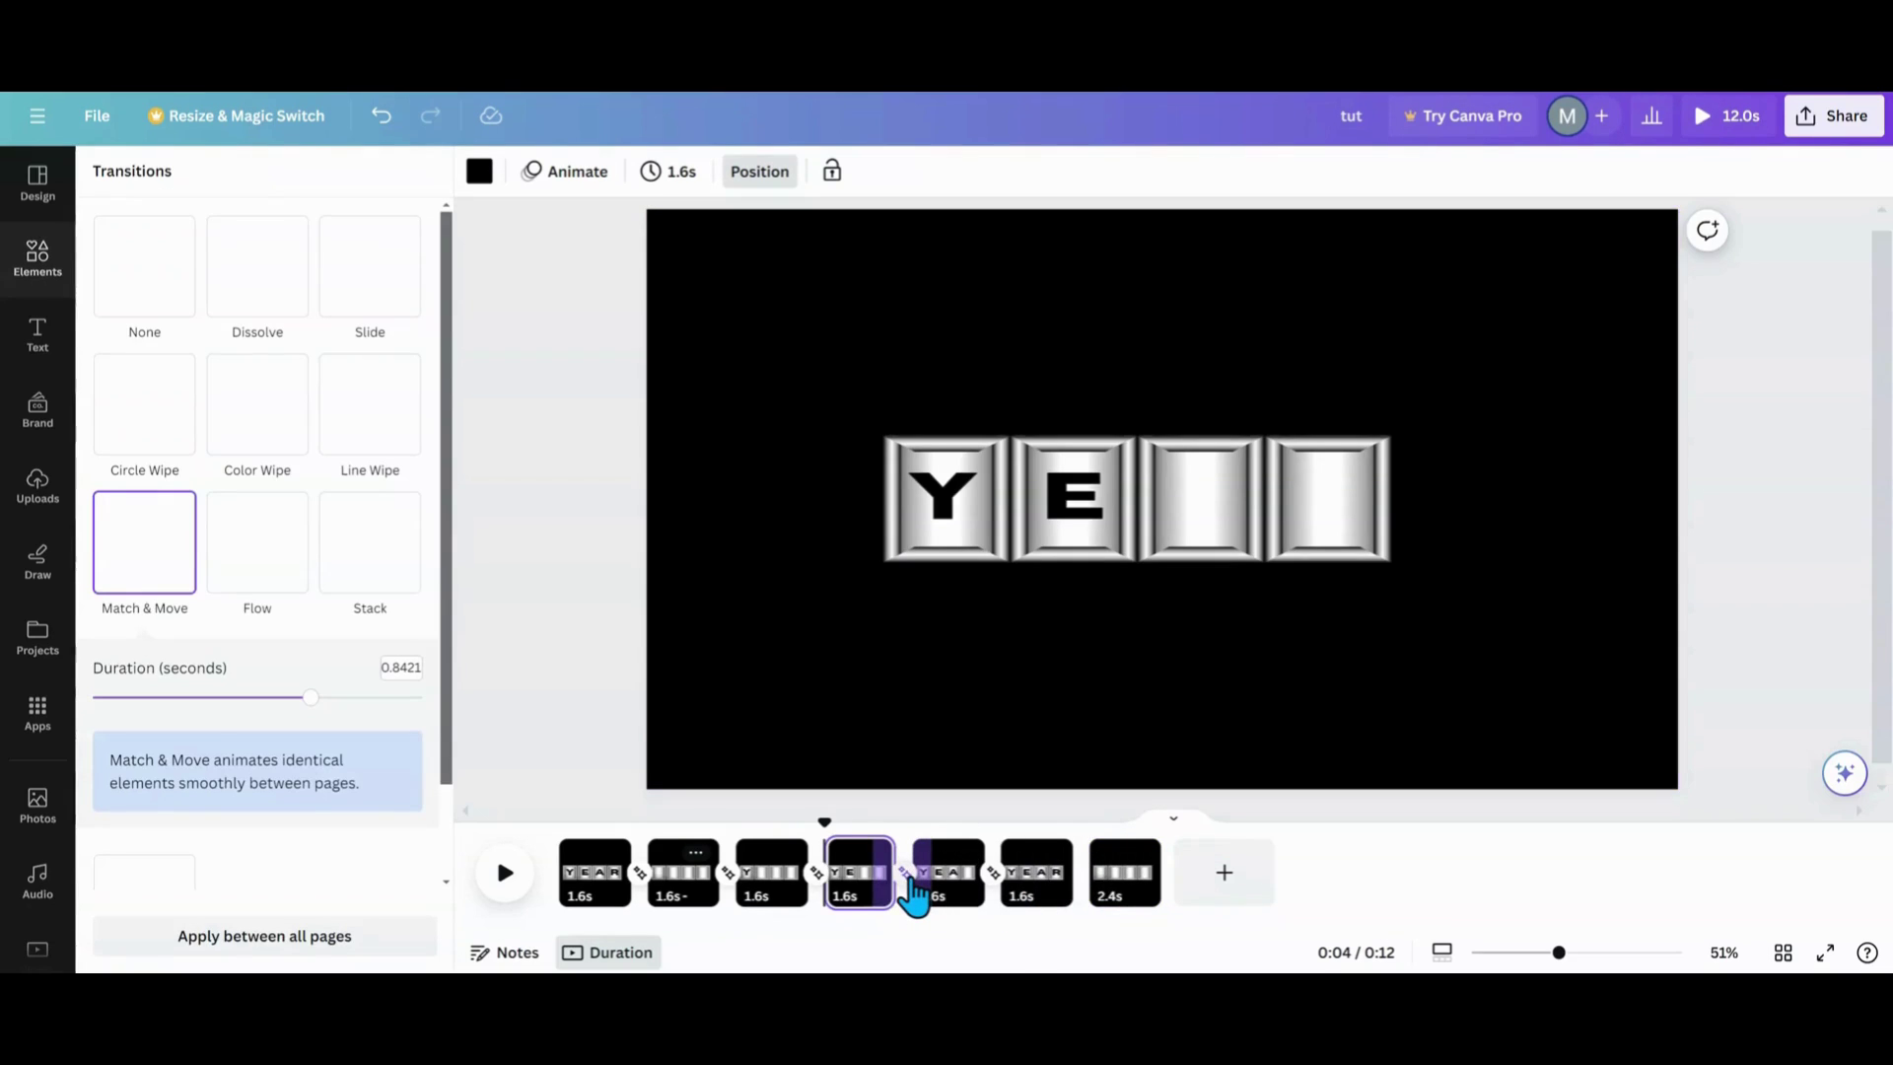
{"action": "left_click", "coordinate": [303, 944]}
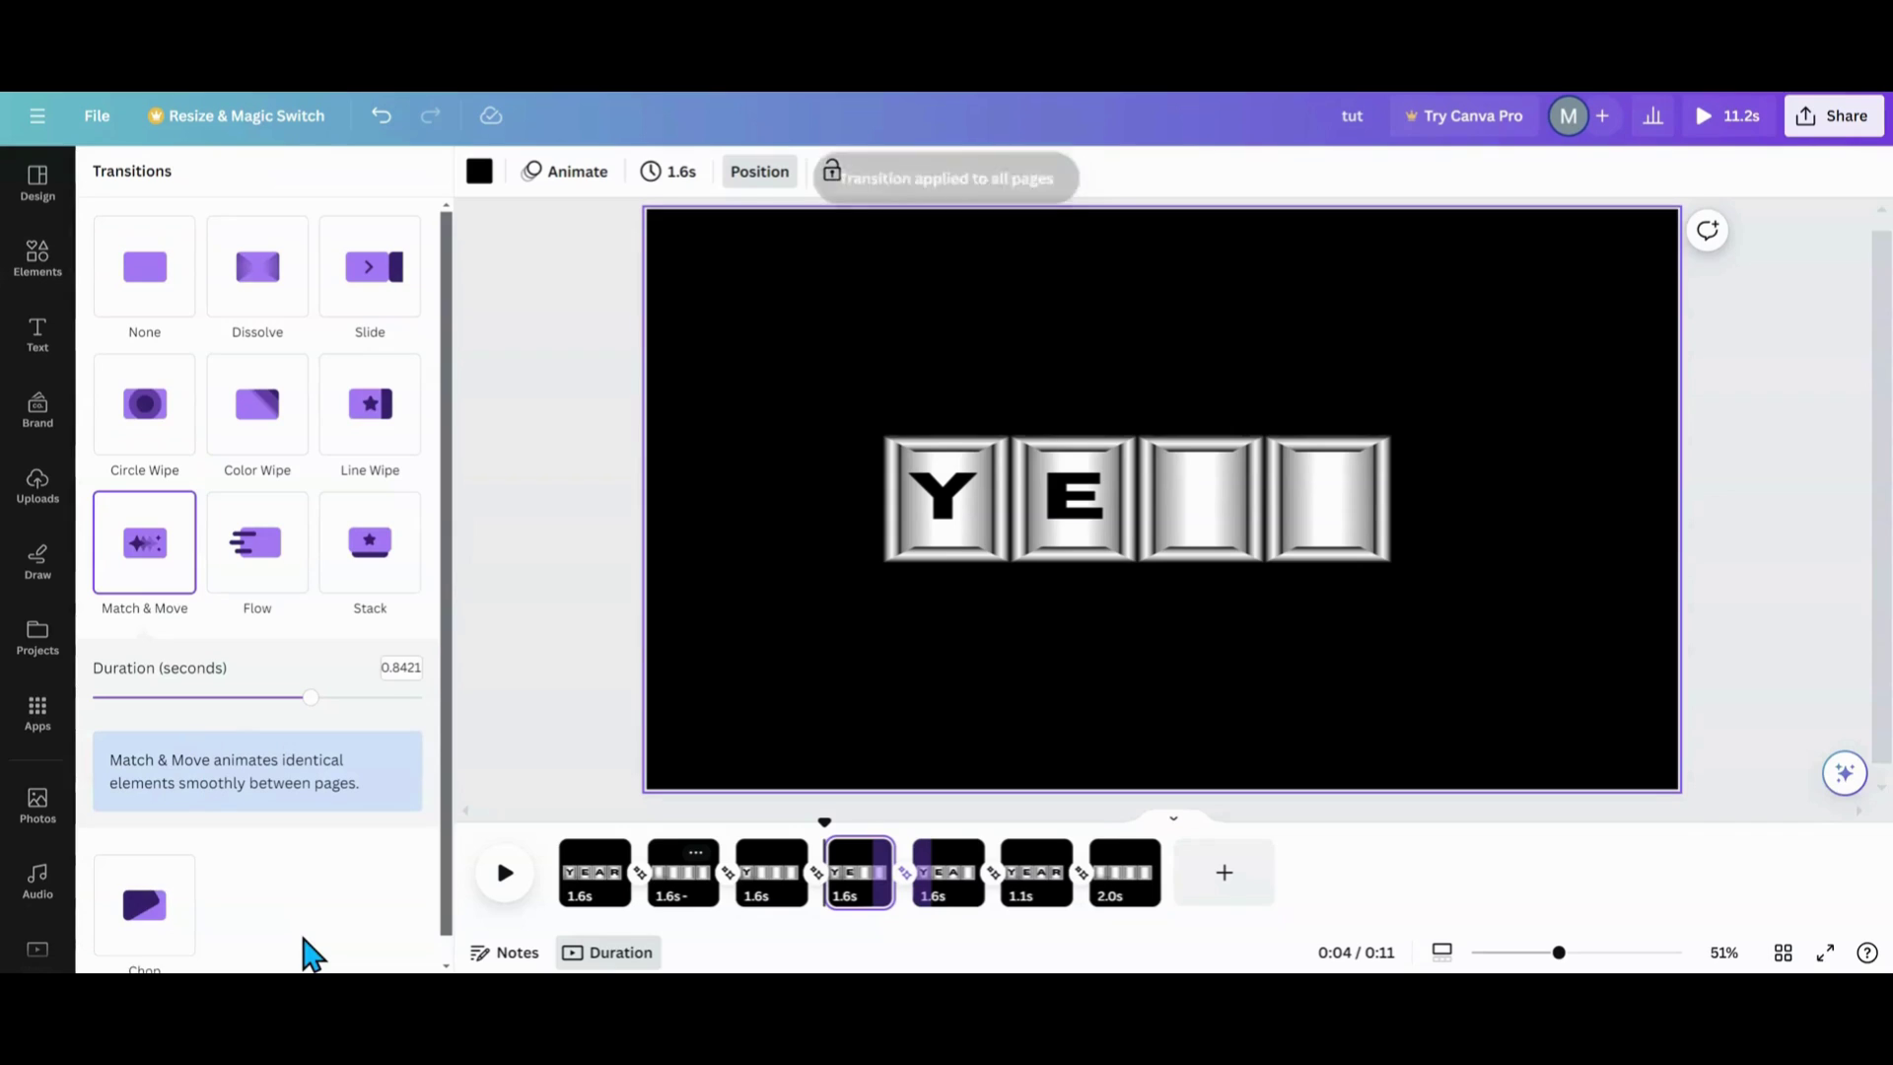
{"action": "left_click", "coordinate": [680, 171]}
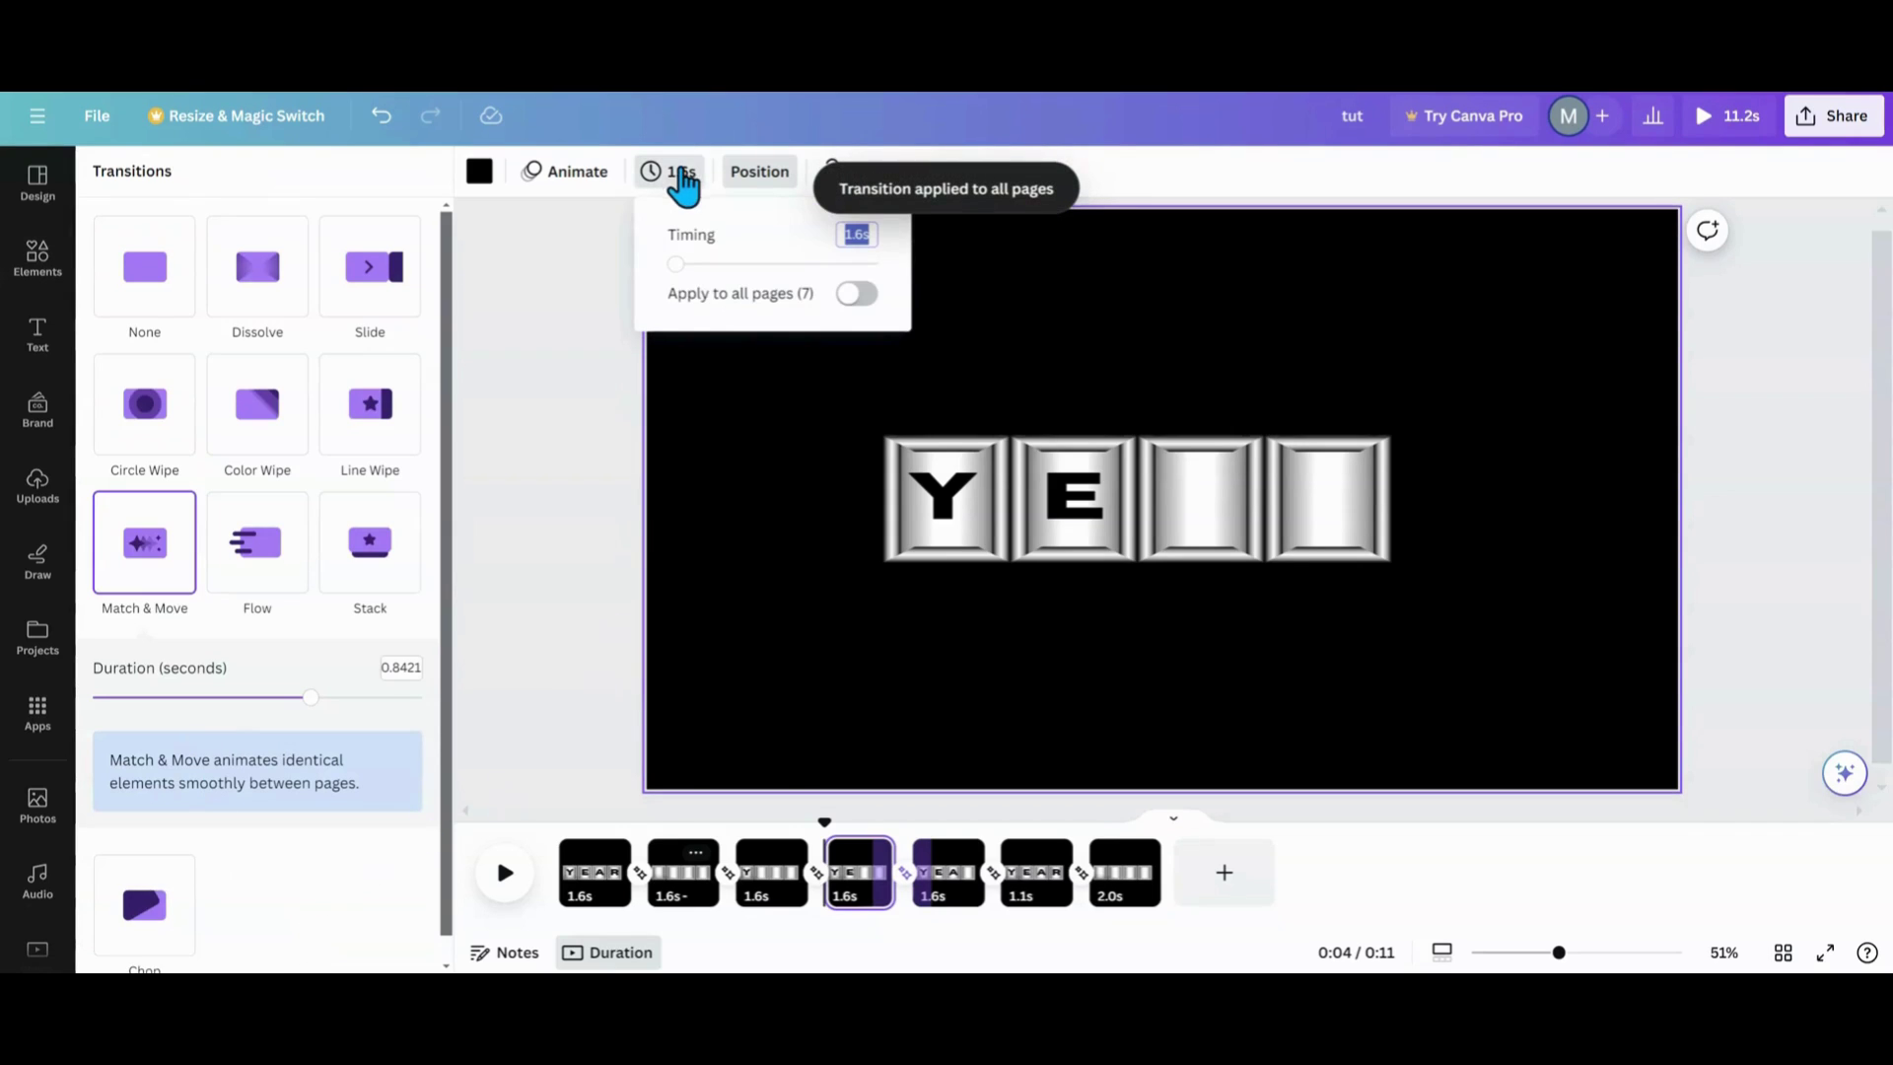
{"action": "left_click", "coordinate": [855, 294]}
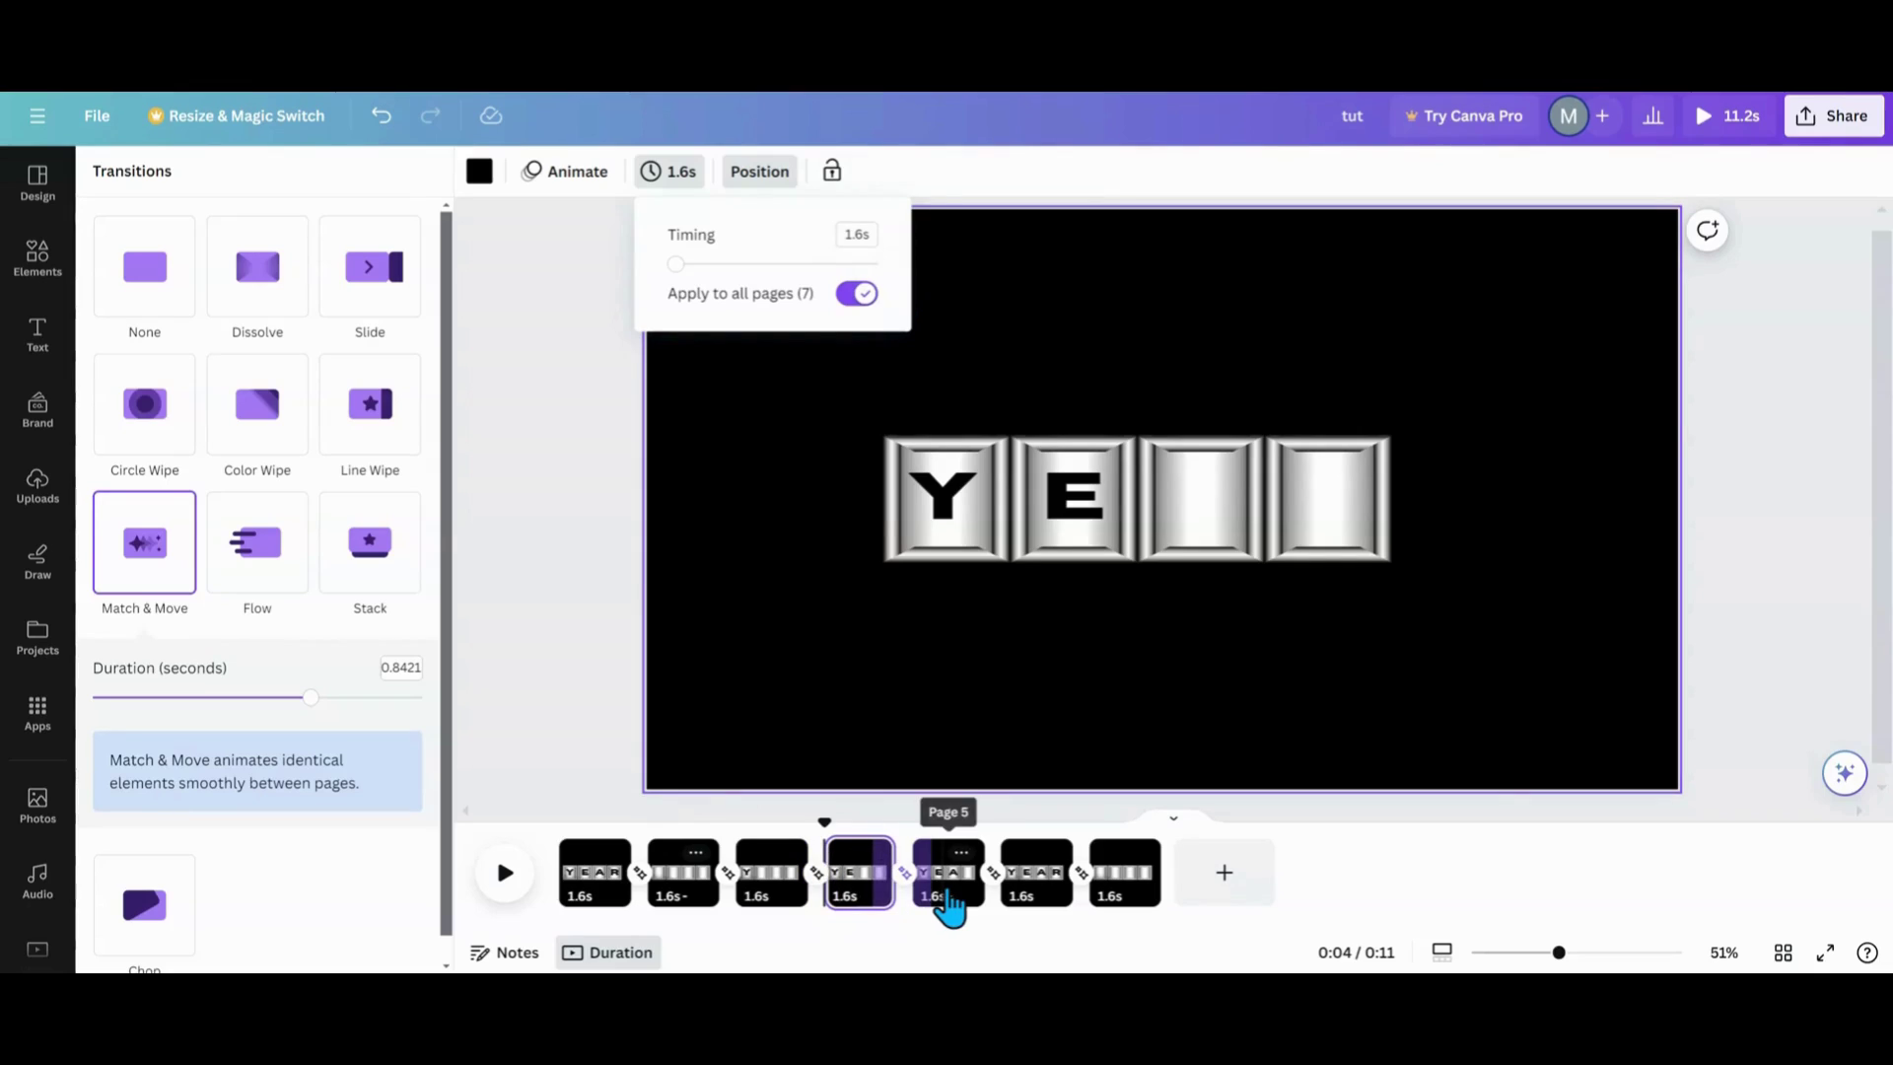
Play the animation from page 5 through the closing empty squares, and collapse the elements library to enlarge the workspace.
{"action": "left_click", "coordinate": [948, 902]}
{"action": "left_click", "coordinate": [515, 887]}
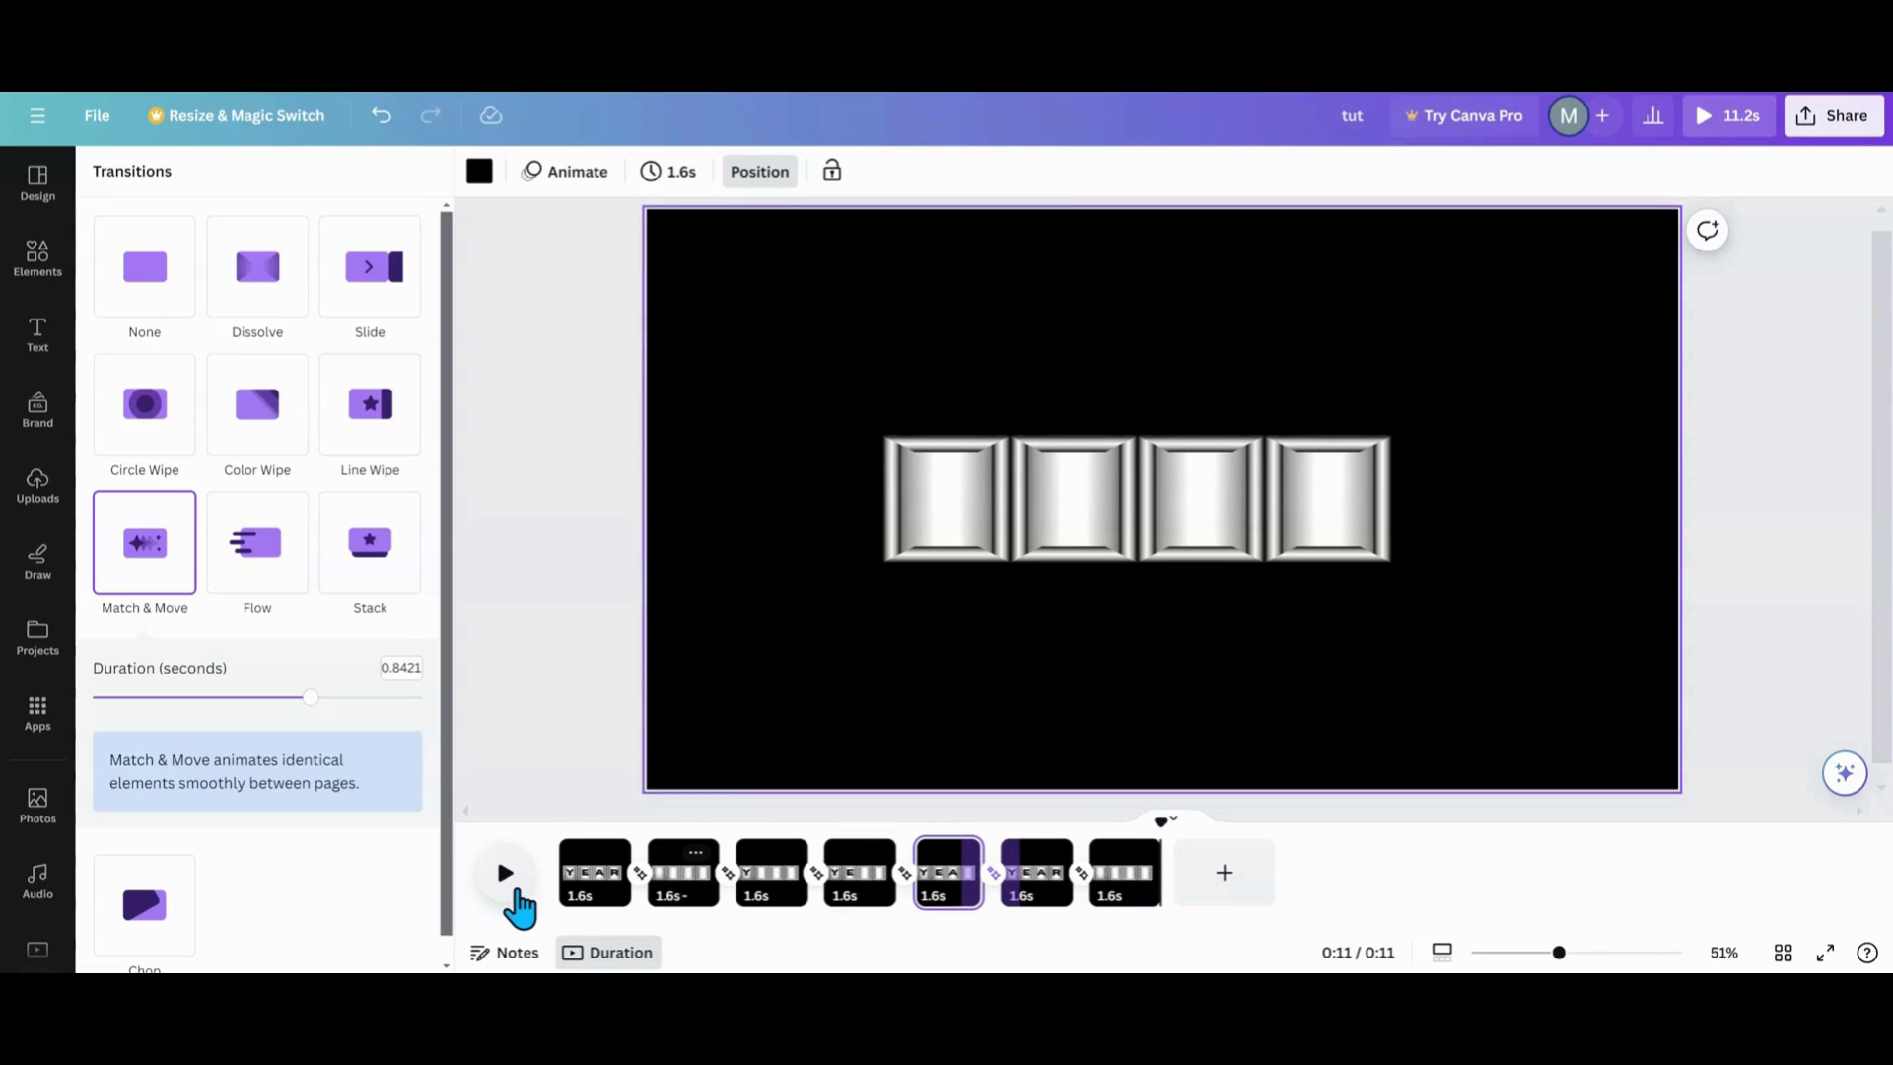
{"action": "left_click", "coordinate": [504, 607]}
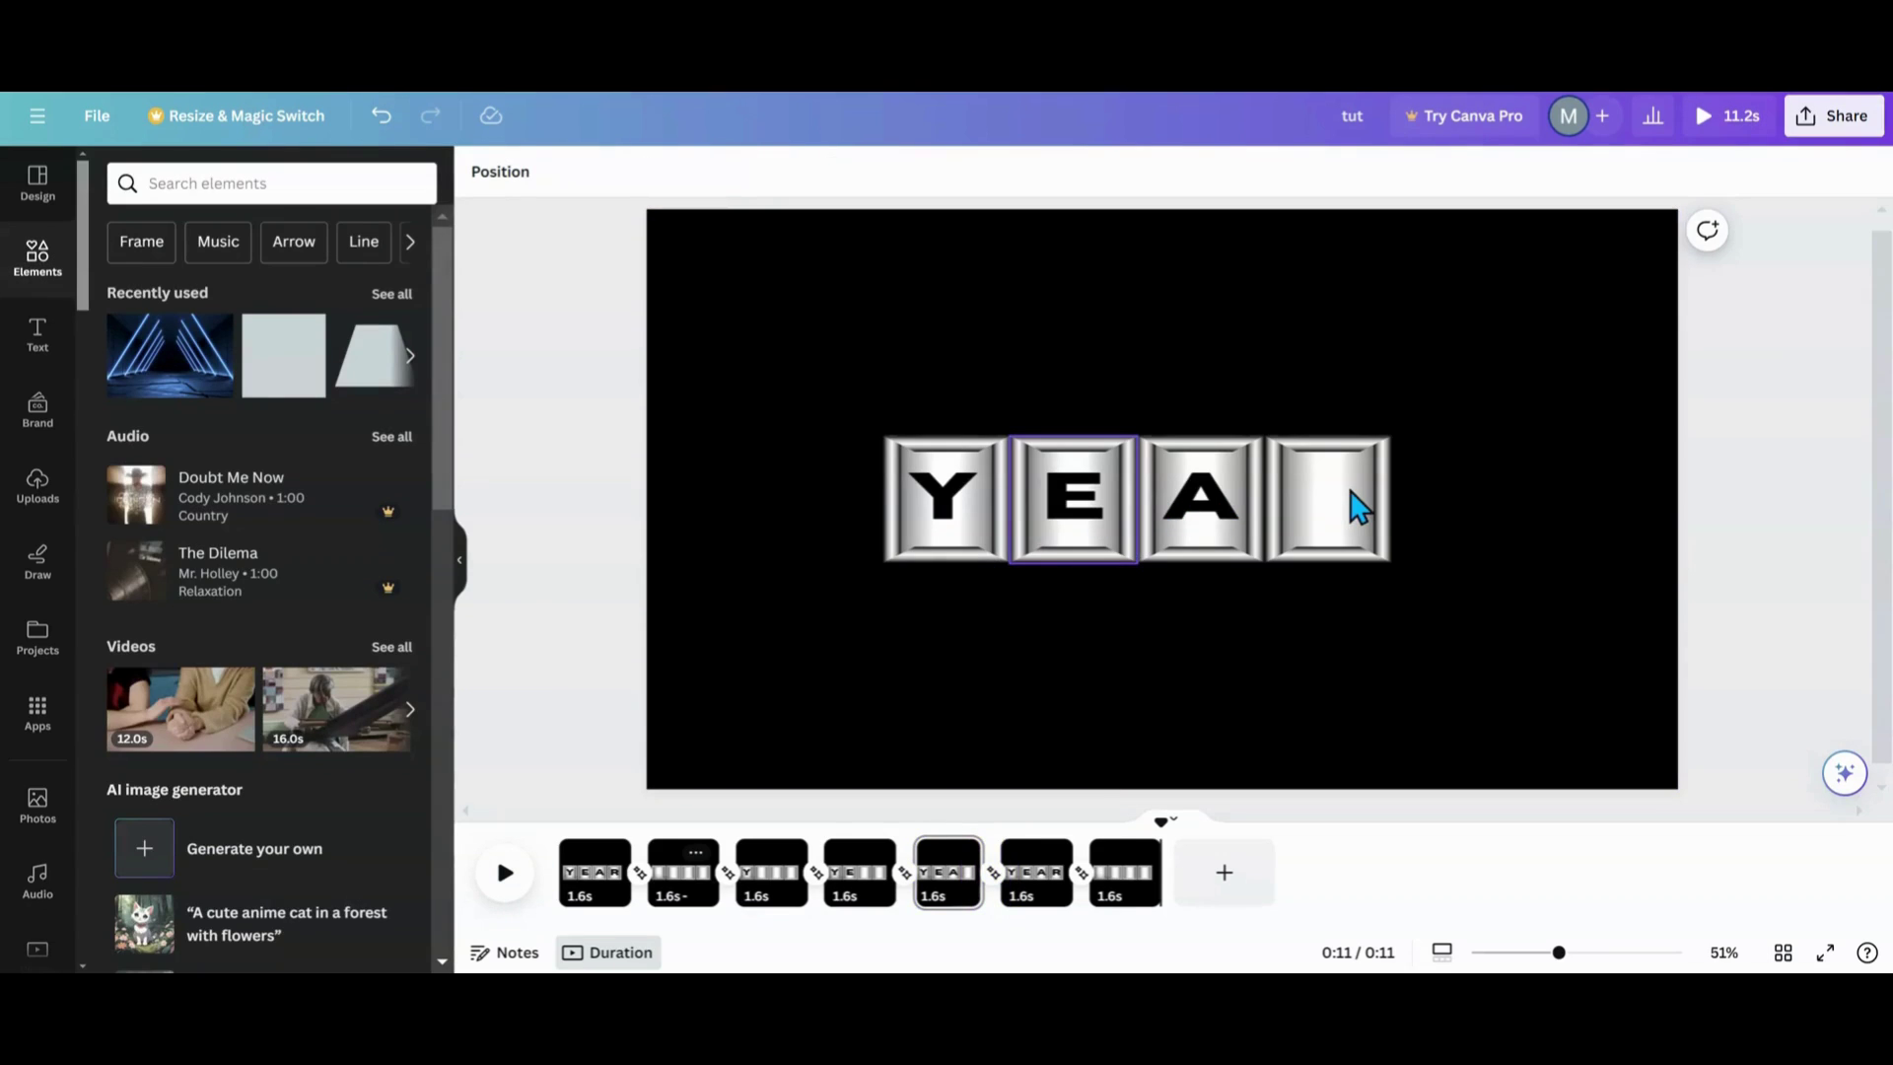
{"action": "left_click", "coordinate": [462, 590]}
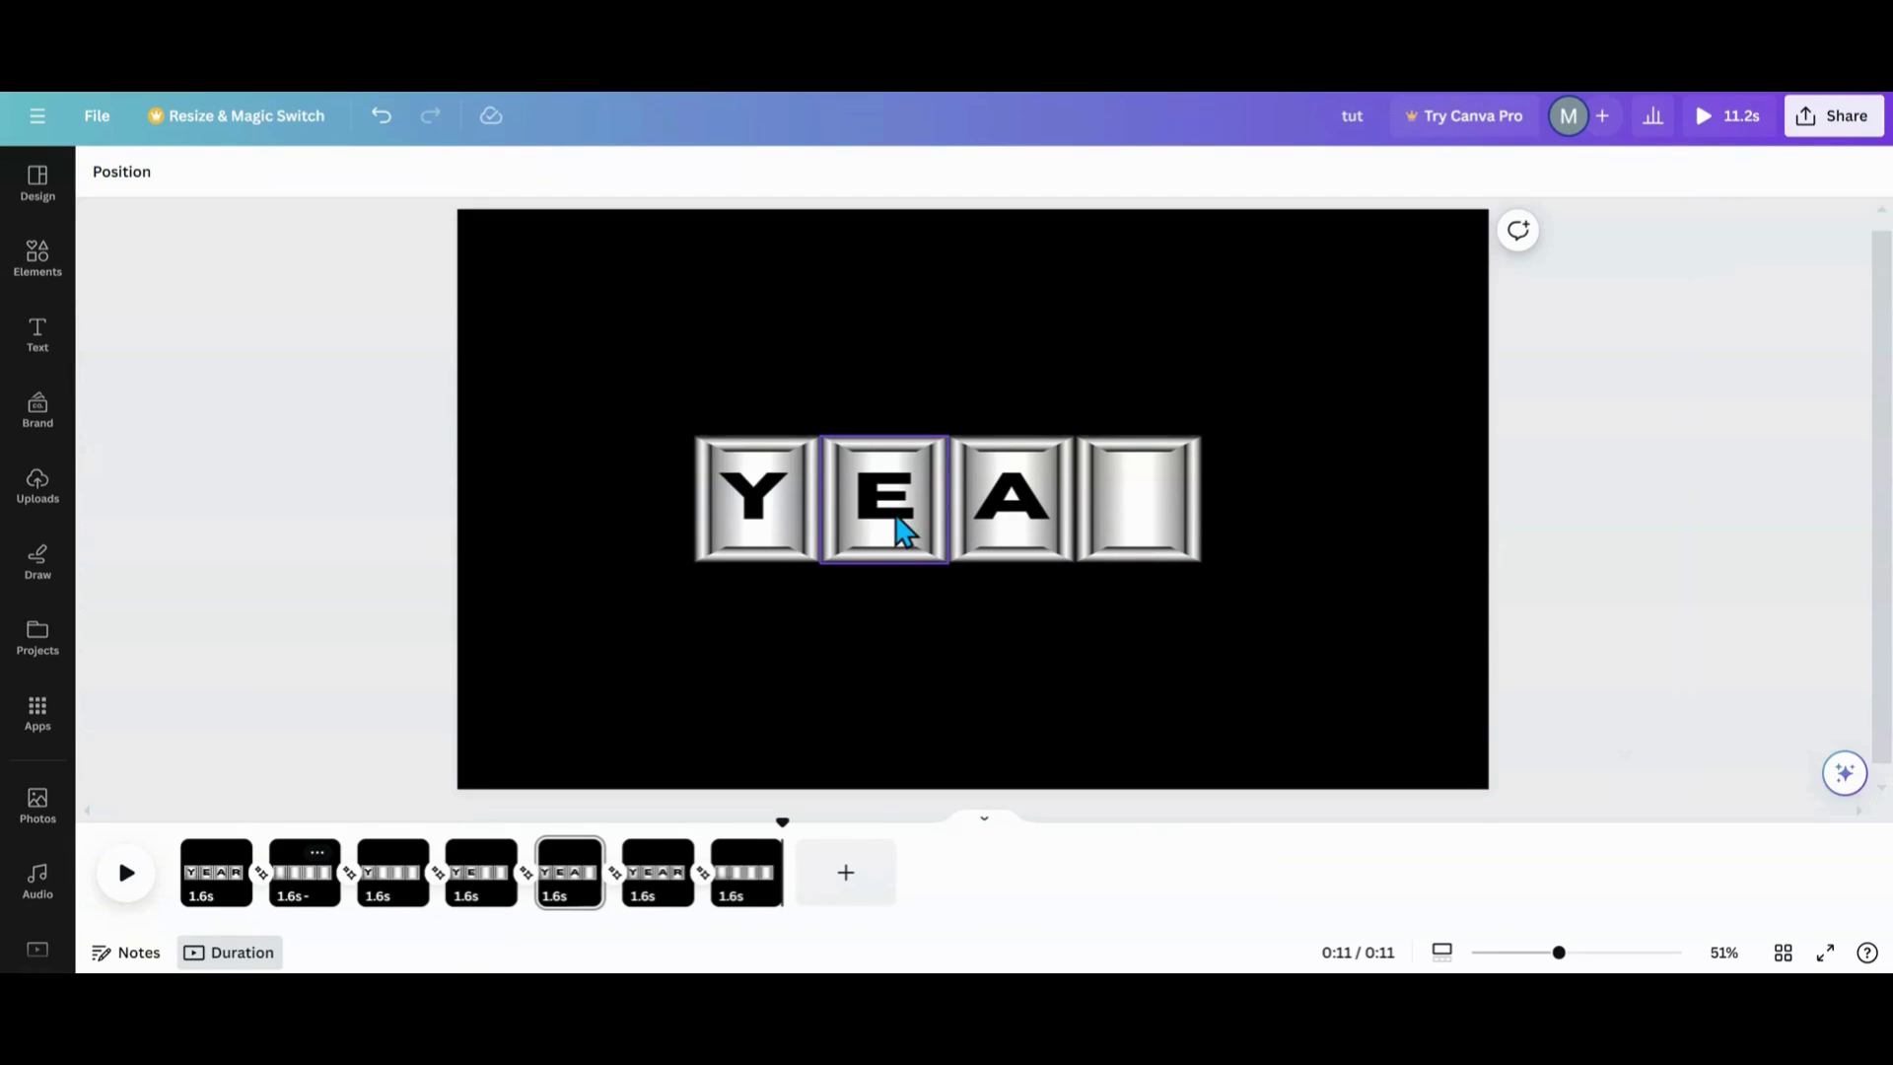